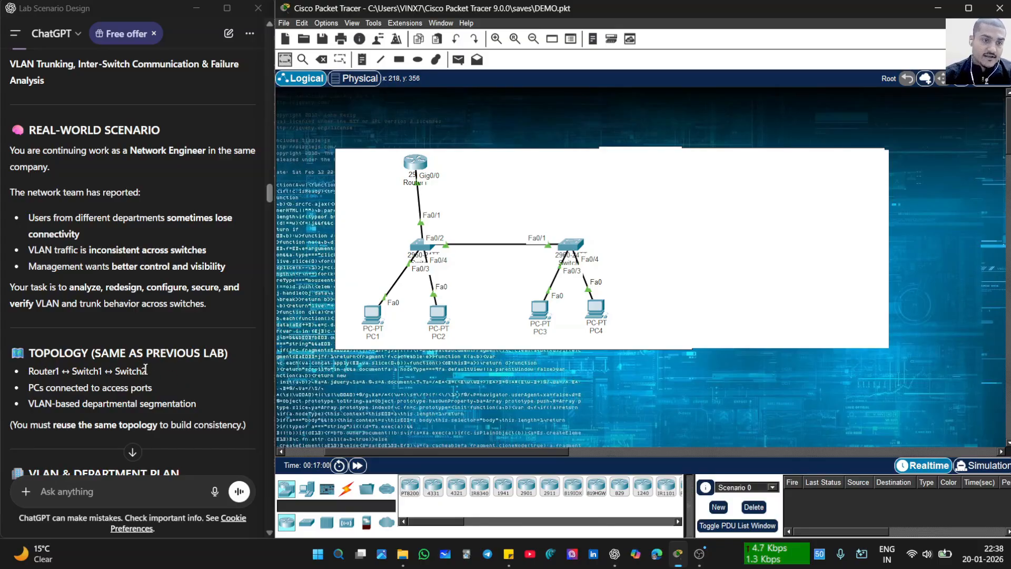
- Review the lab brief's topology, VLAN plan, objectives, thinking questions and configuration tasks against the network diagram
scroll(90, 310, "down", 1)
scroll(90, 311, "down", 1)
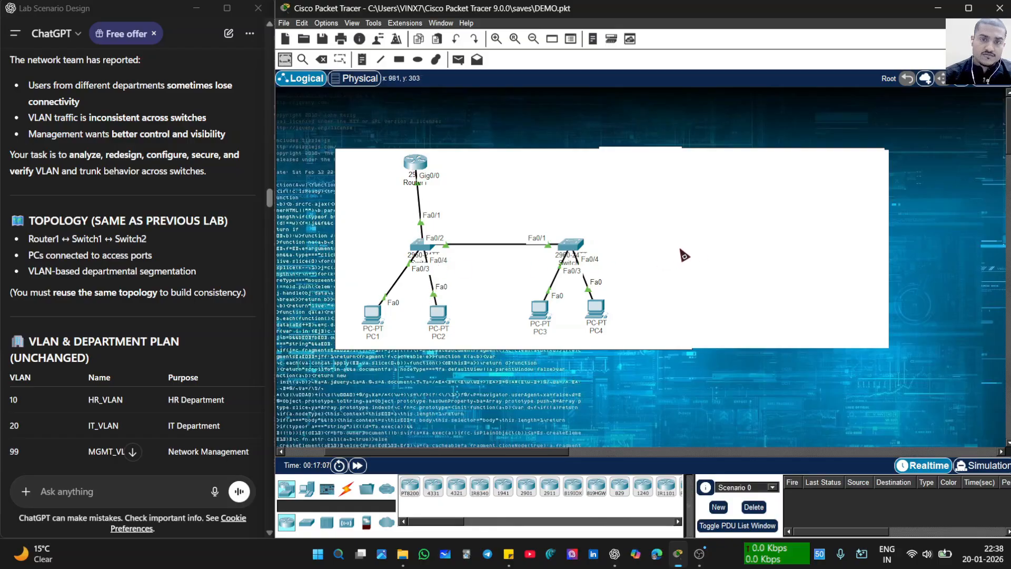
scroll(116, 364, "down", 1)
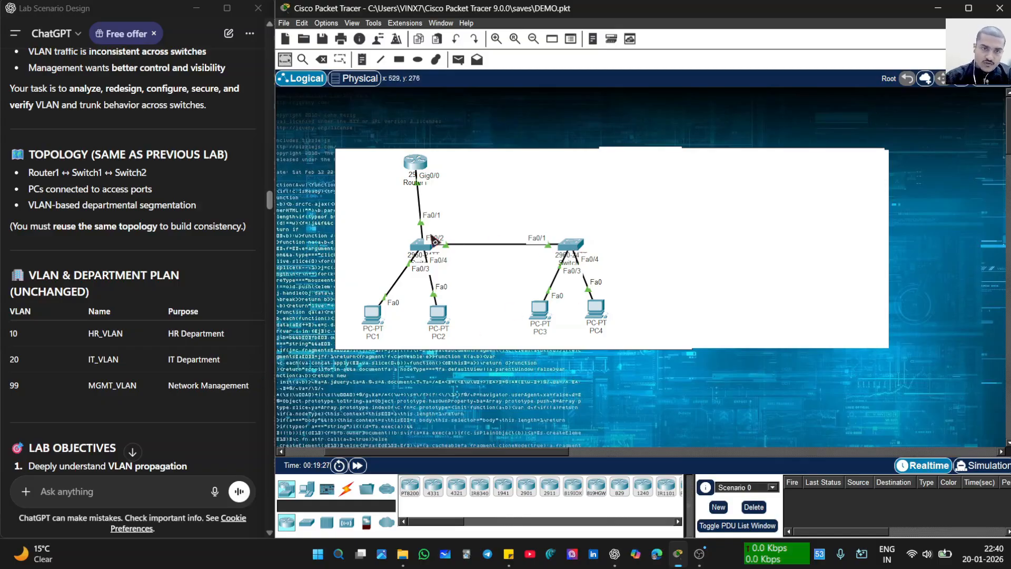
scroll(150, 325, "down", 3)
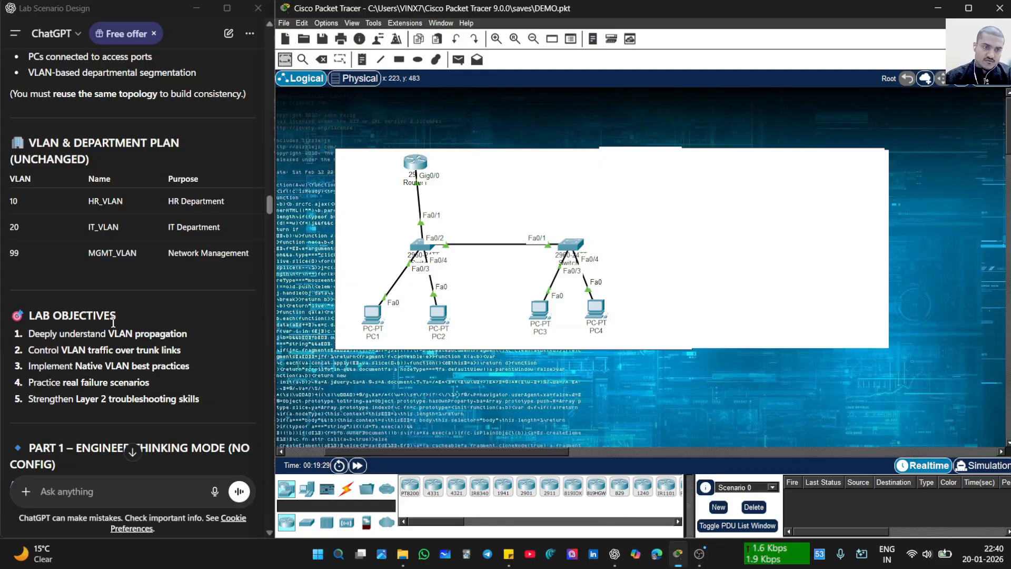
scroll(105, 333, "down", 1)
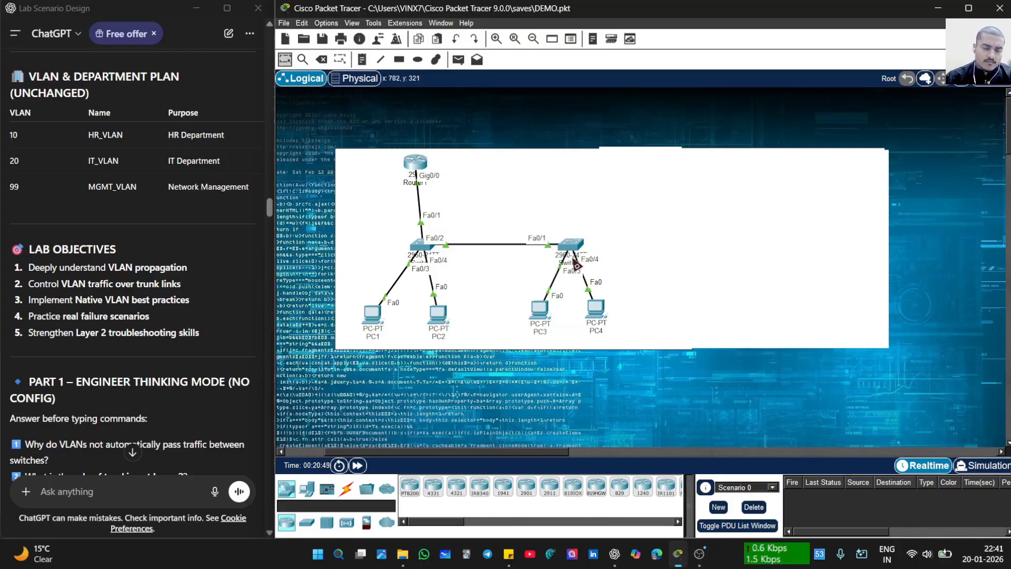
mouse_move(575, 264)
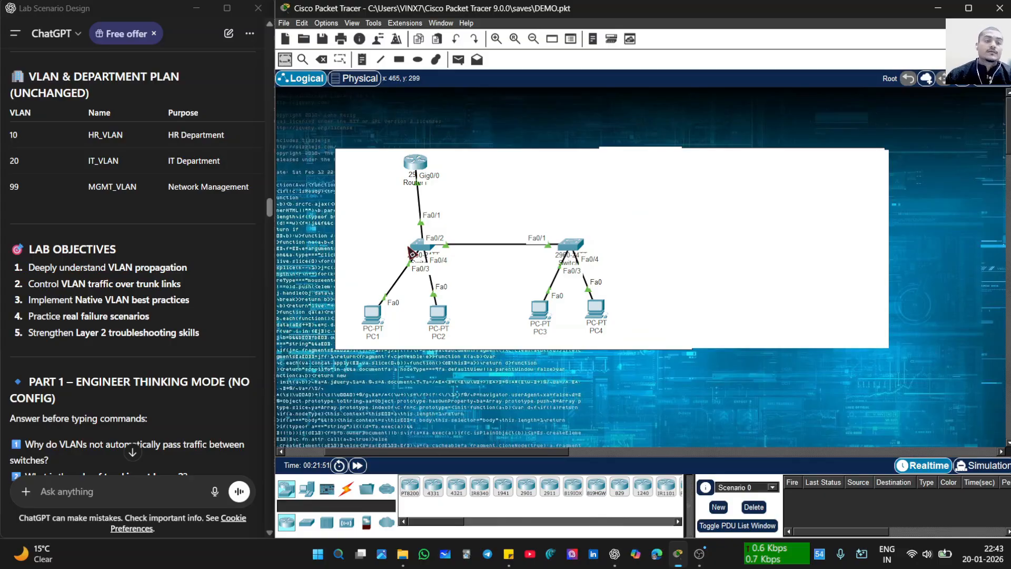
scroll(134, 284, "down", 5)
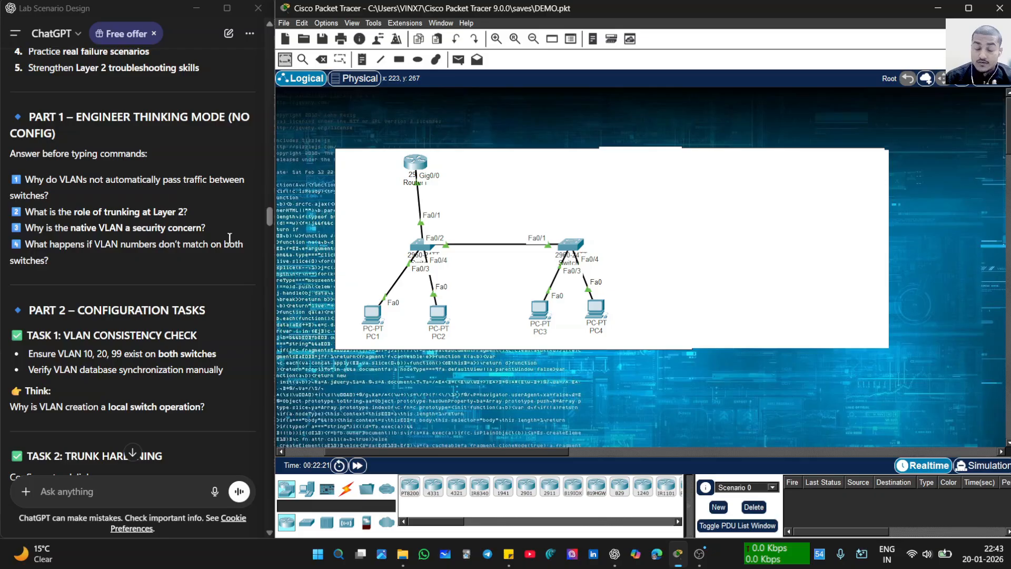
scroll(229, 238, "up", 5)
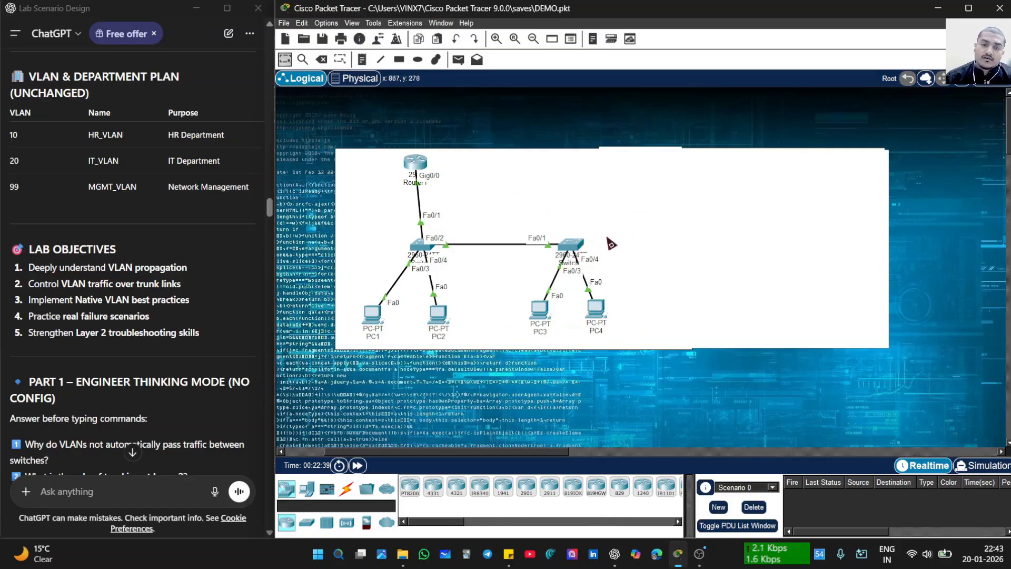
mouse_move(579, 252)
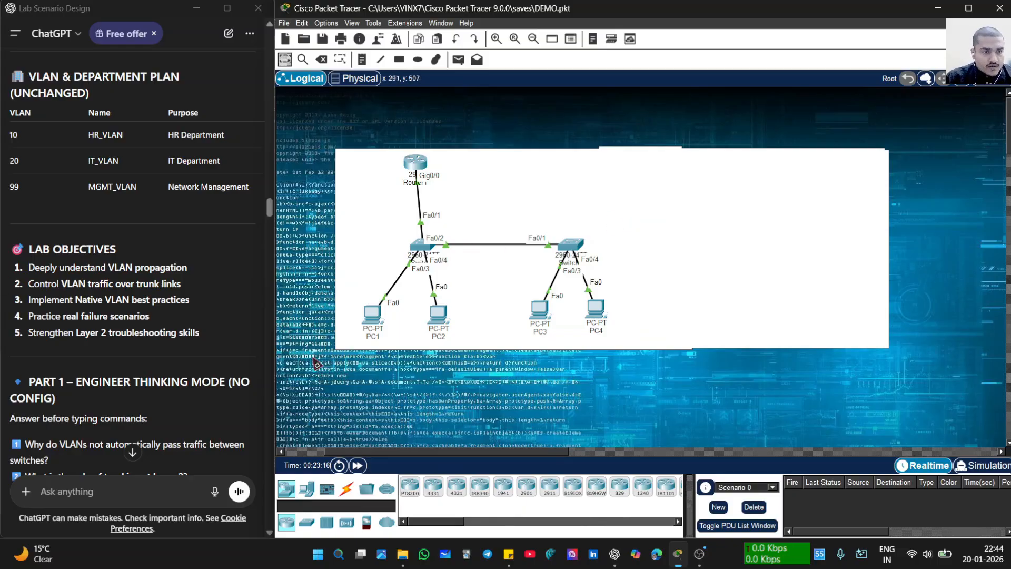
scroll(213, 355, "down", 1)
scroll(214, 355, "down", 2)
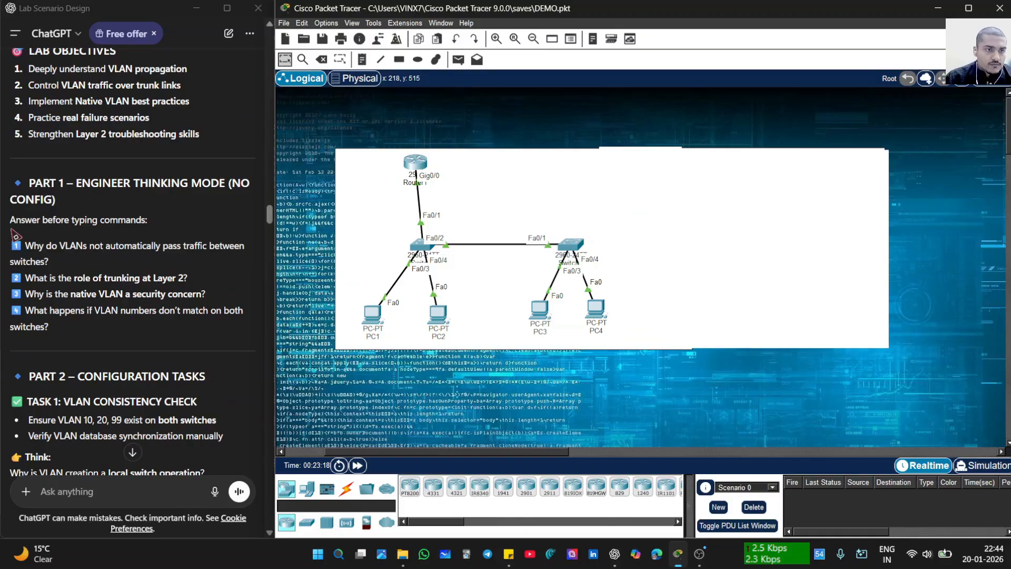
scroll(48, 218, "down", 4)
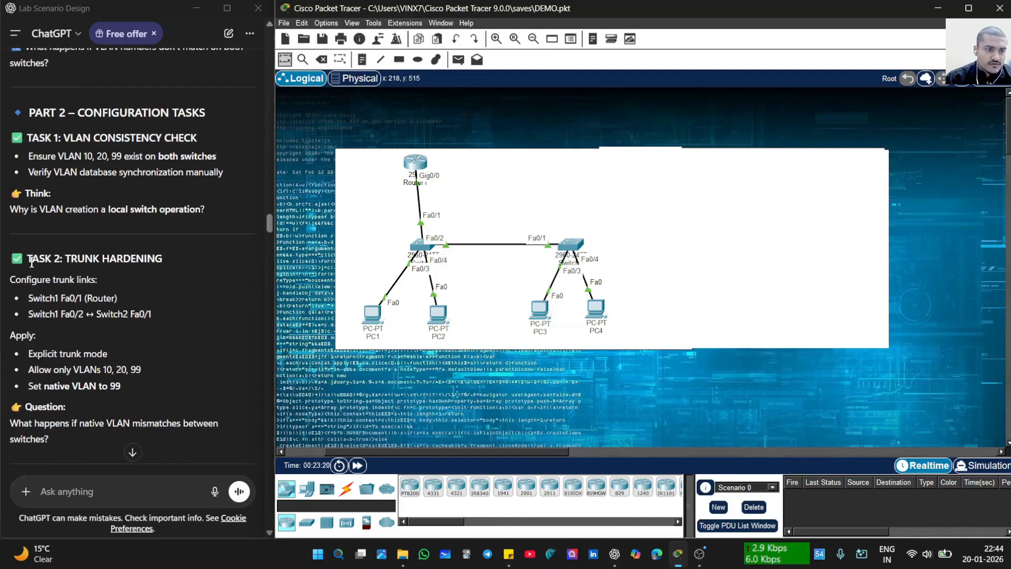
scroll(79, 169, "down", 1)
scroll(77, 167, "up", 1)
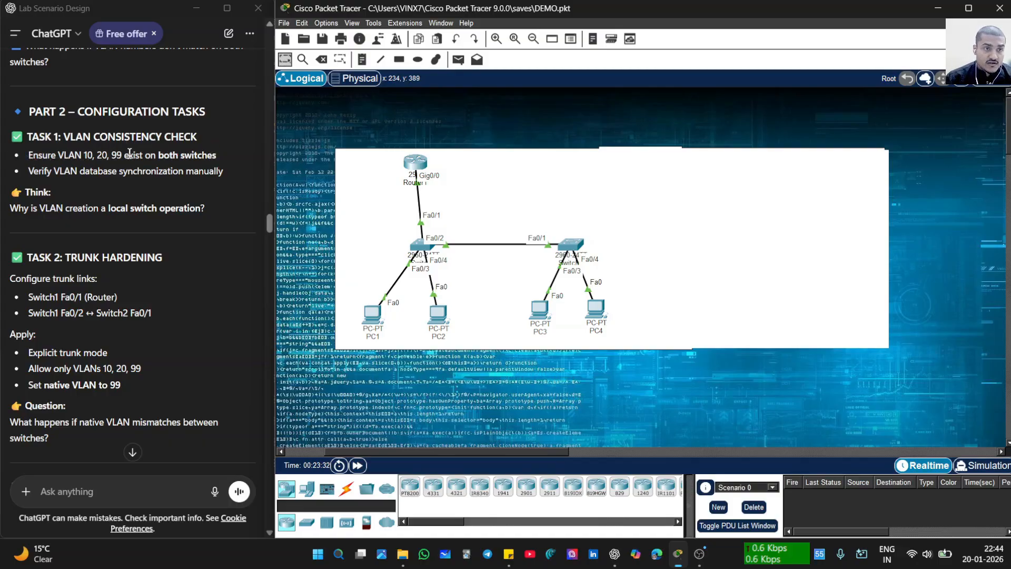
left_click(428, 257)
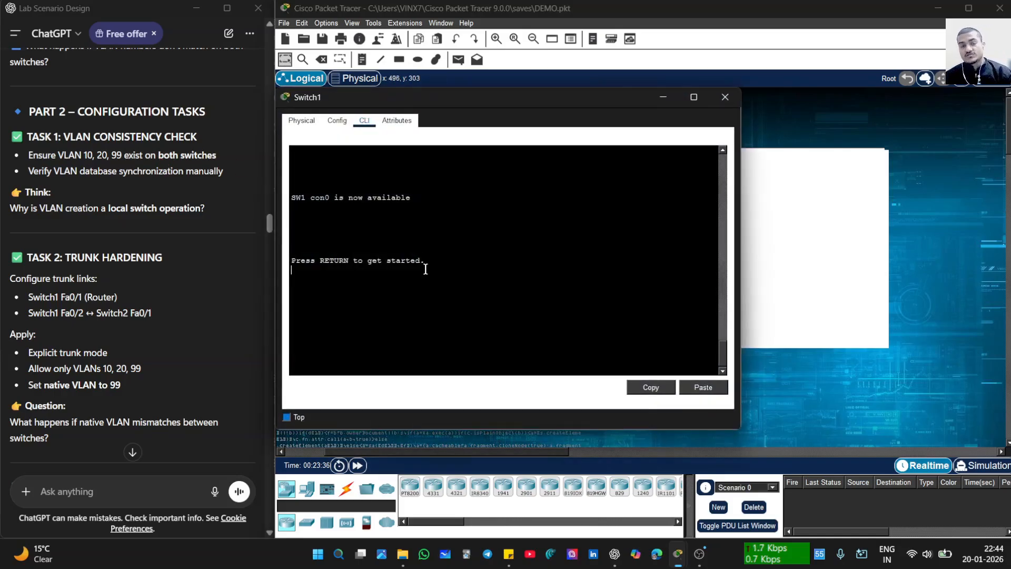
key("Return")
key("Return")
key("Return")
key("Return")
key("Return")
key("Return")
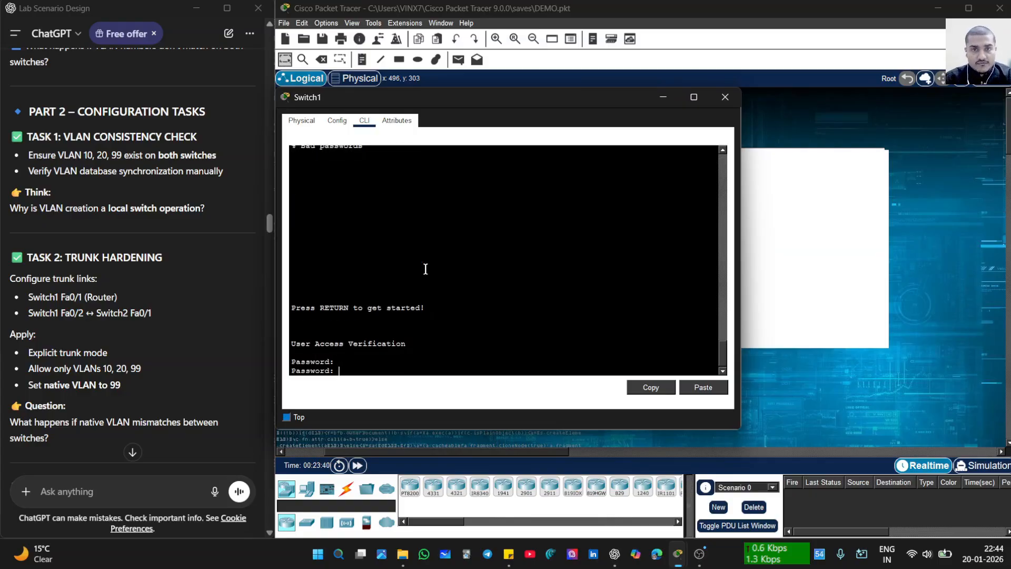
left_click(725, 97)
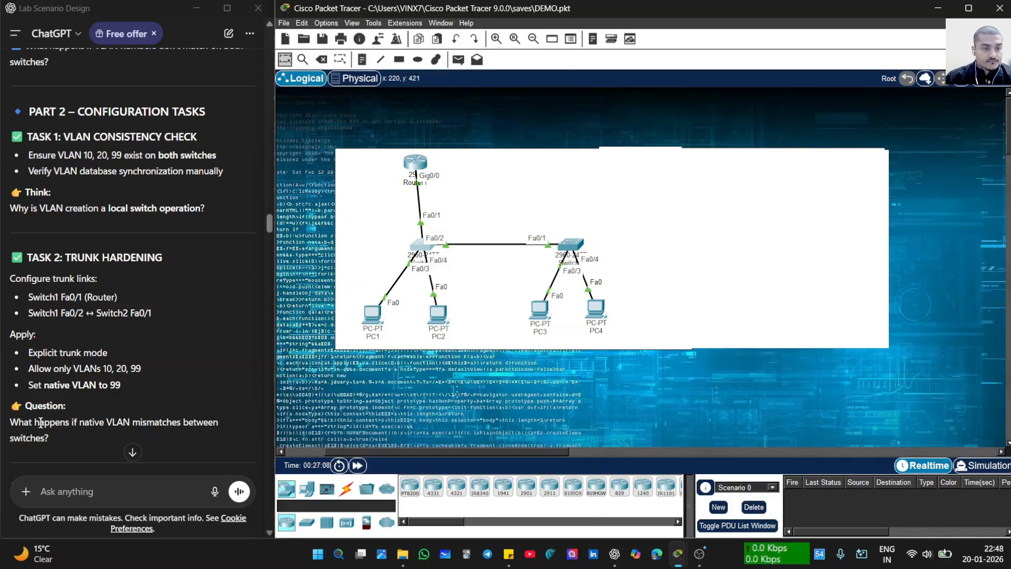
- Examine the trunk hardening, DTP and failure-scenario sections of the lab brief, plus Switch1's port summary in the topology
scroll(48, 413, "down", 4)
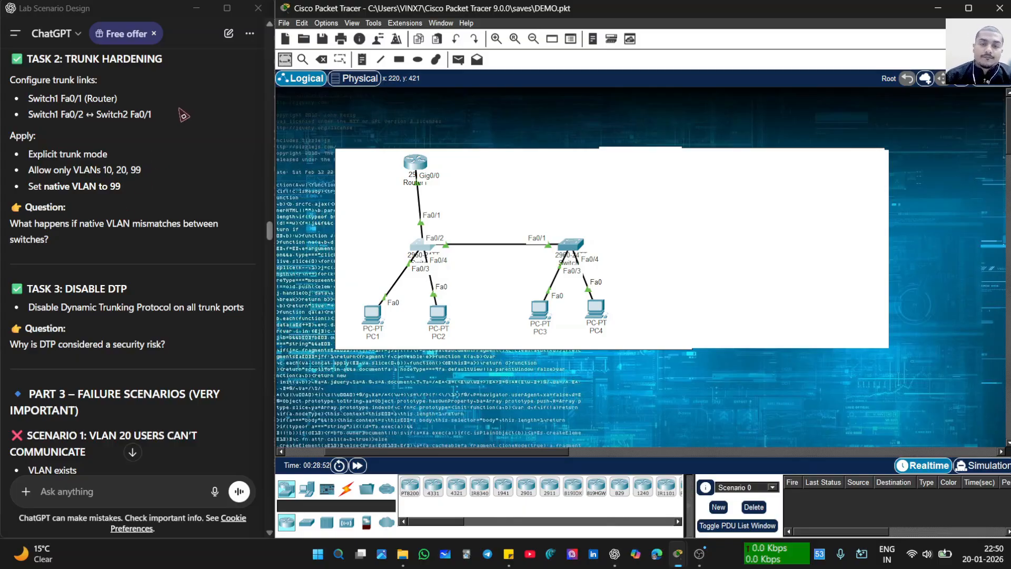
left_click(518, 181)
left_click(486, 389)
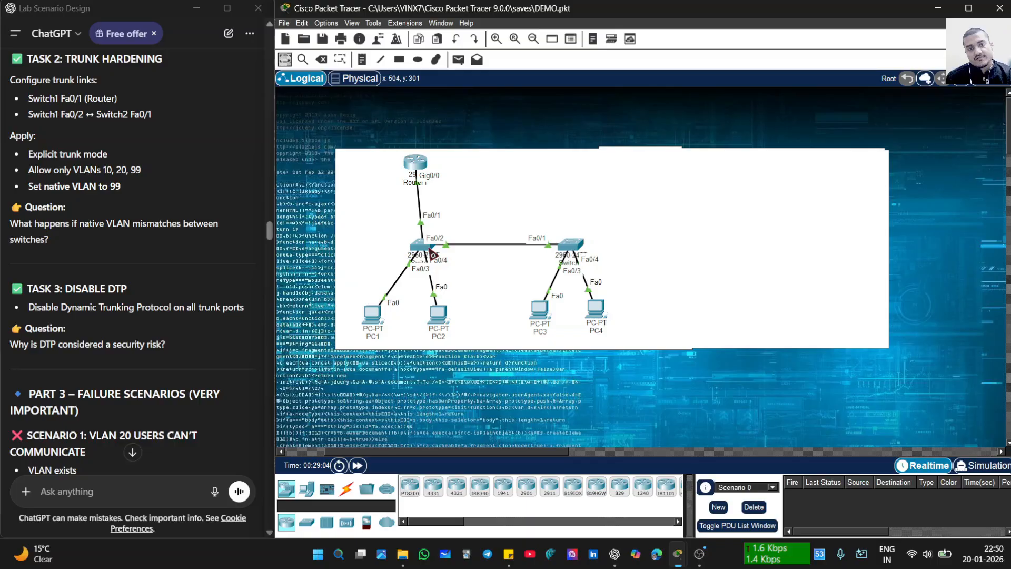
mouse_move(432, 253)
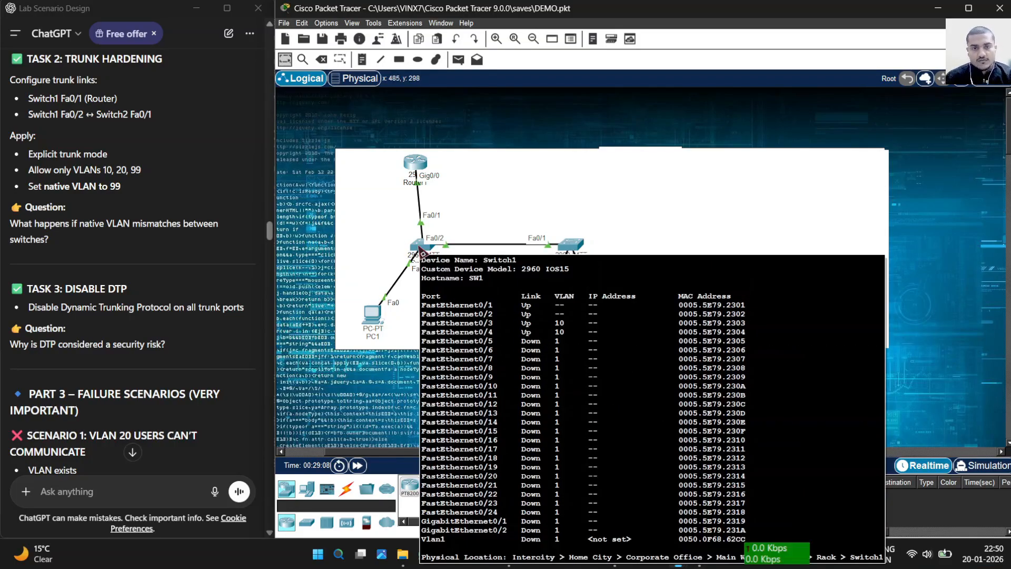
mouse_move(579, 250)
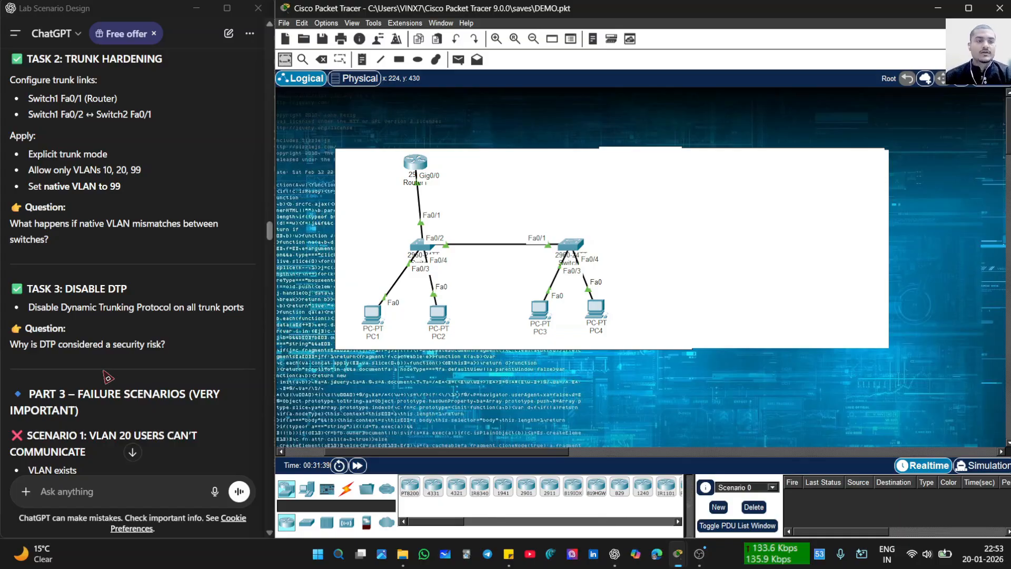
scroll(108, 377, "down", 5)
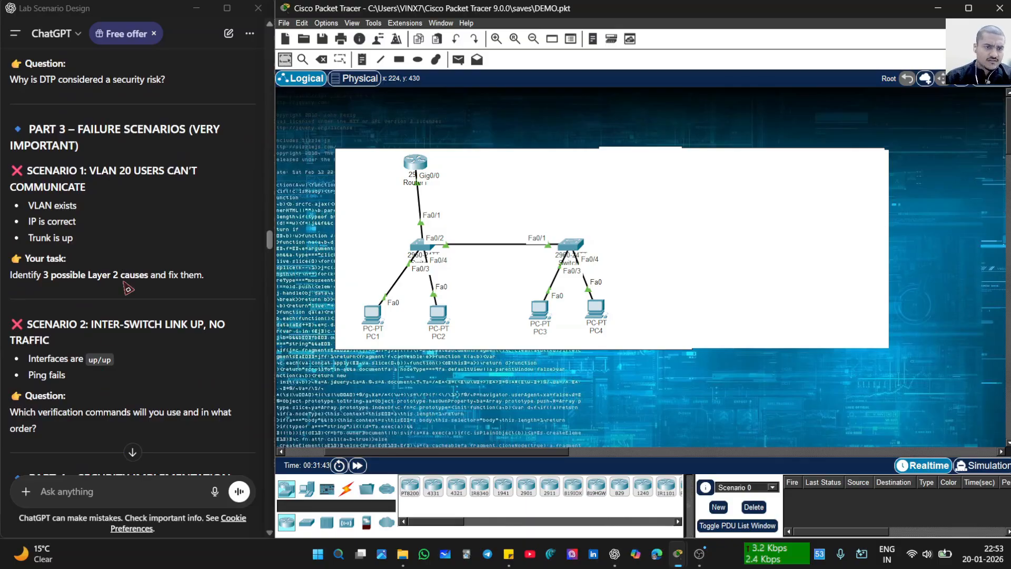
scroll(128, 288, "up", 5)
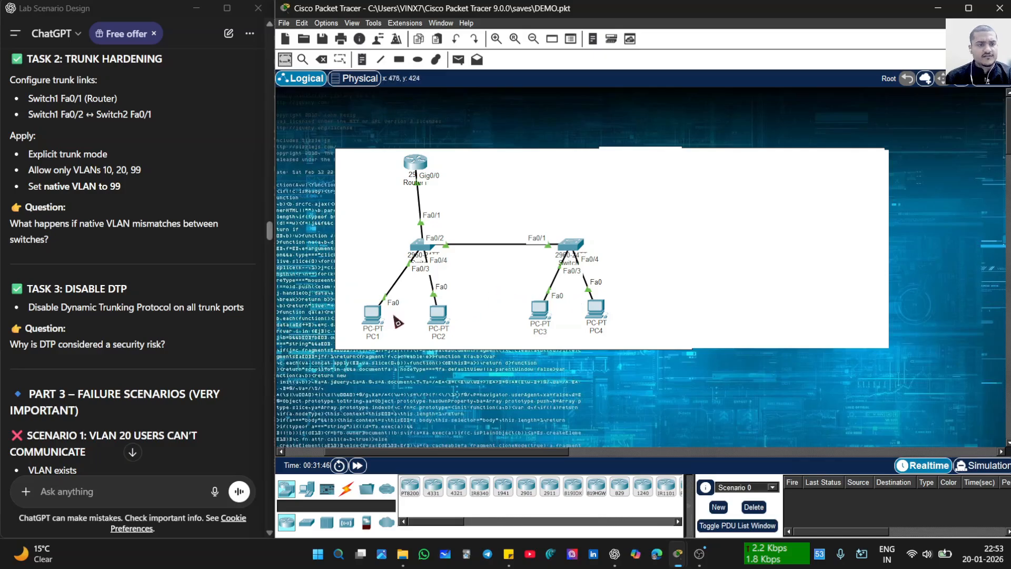
scroll(190, 253, "up", 6)
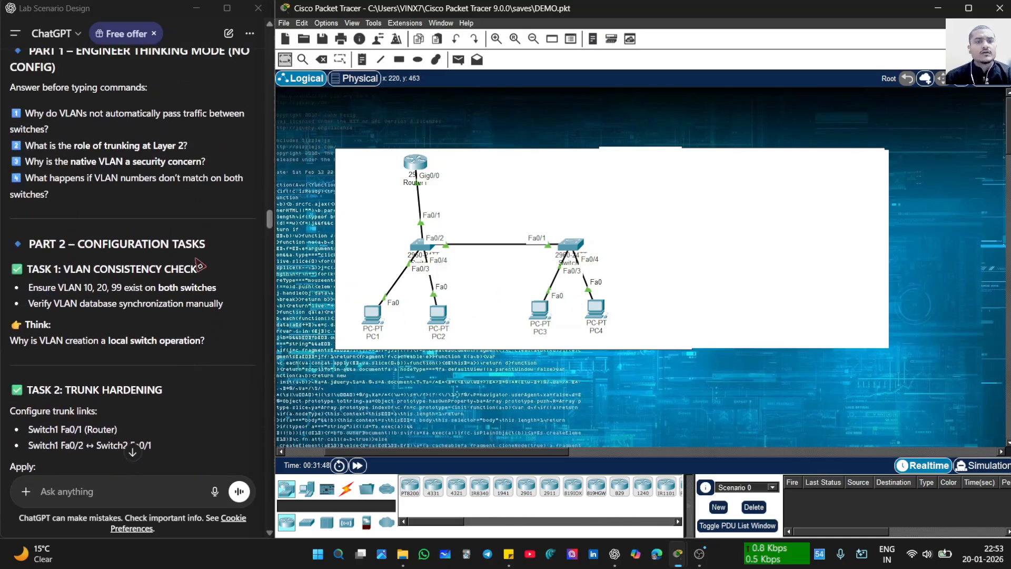
scroll(197, 266, "up", 5)
scroll(192, 269, "down", 4)
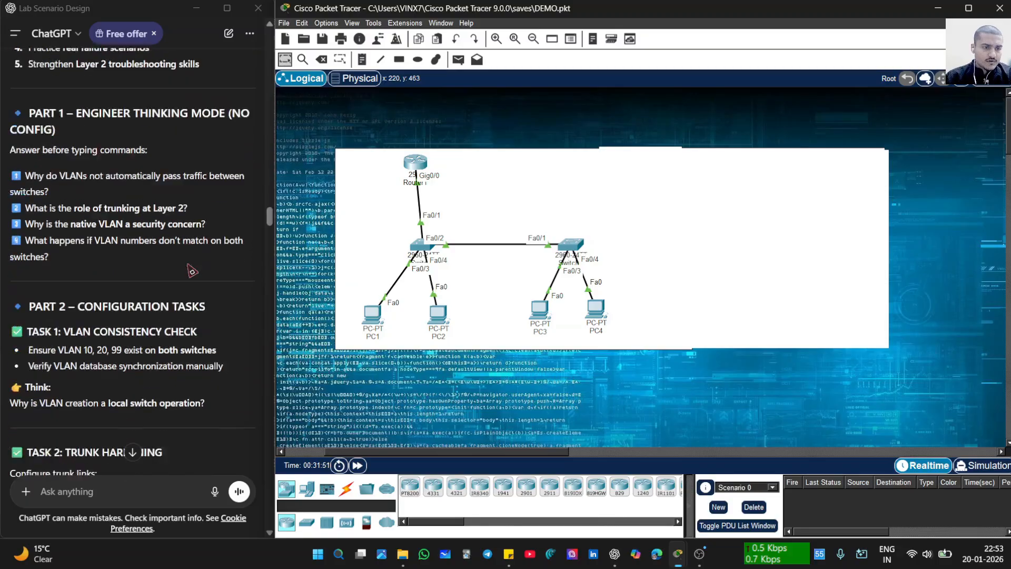
scroll(192, 271, "down", 4)
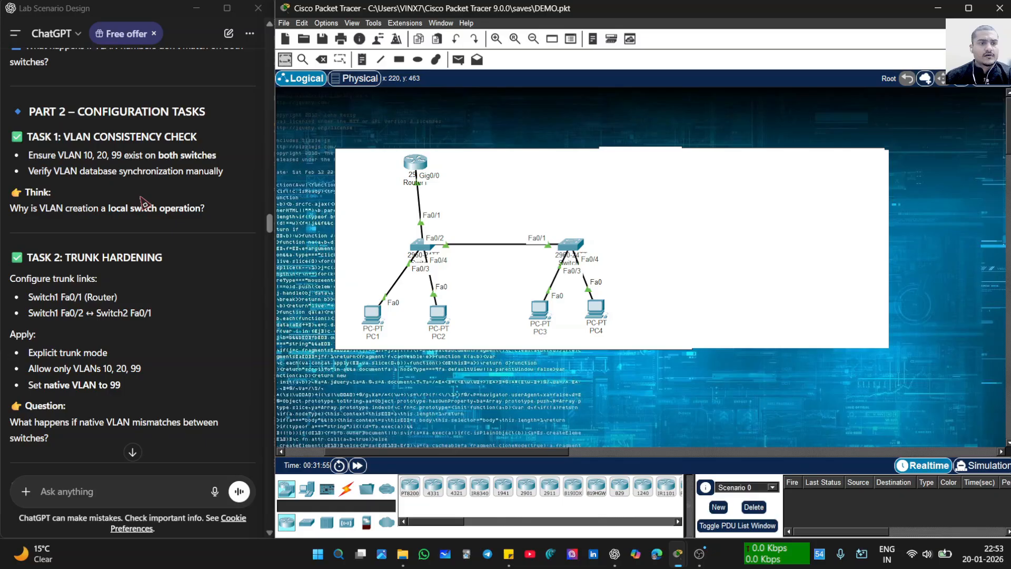
- Open Switch1's command-line console and log in with the console password
left_click(420, 250)
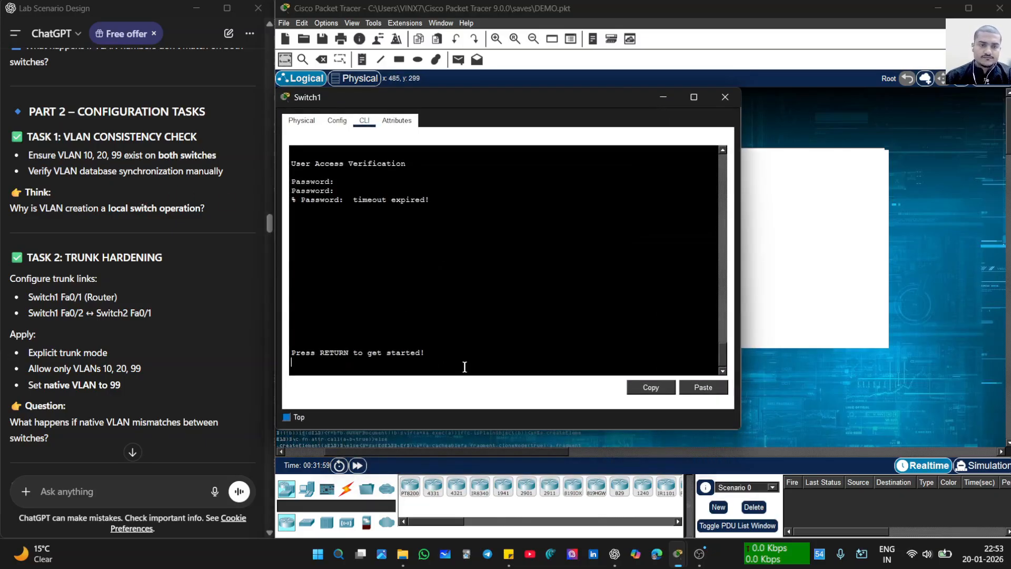
key("Return")
key("Return")
key("Return")
key("Return")
key("Return")
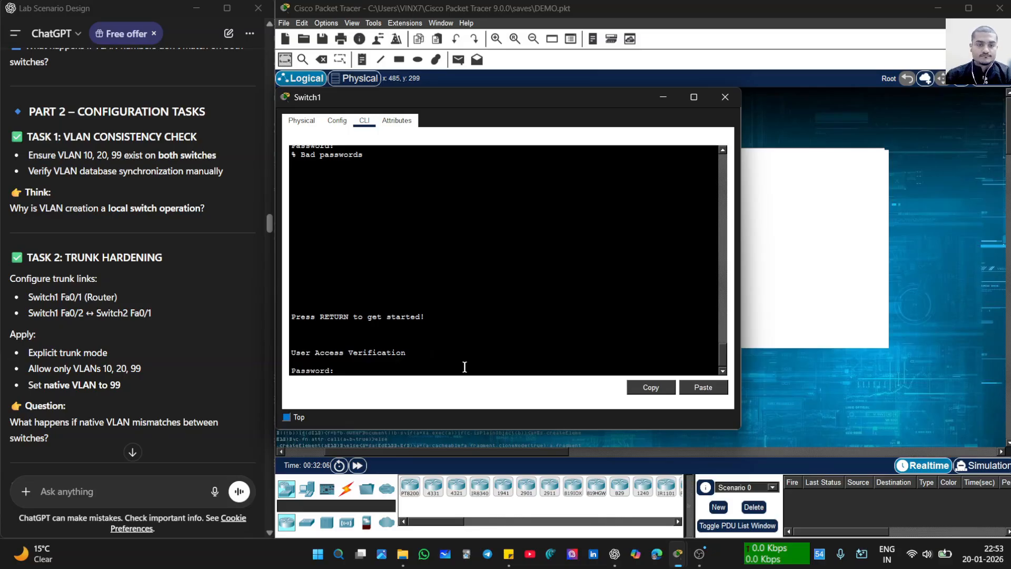
key("Return")
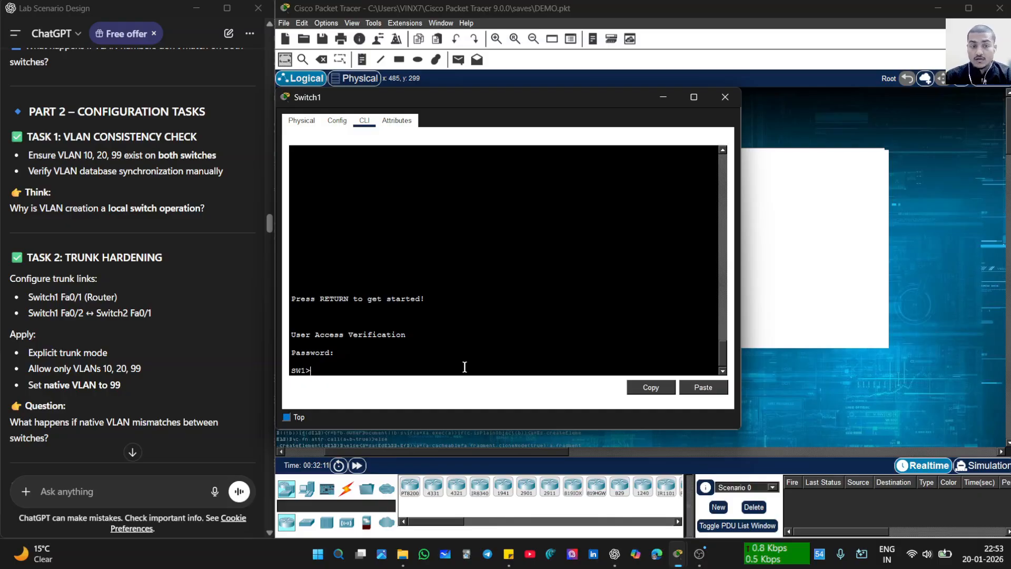
- Enter privileged EXEC mode on SW1 and start global configuration from the terminal
type("n")
key("Return")
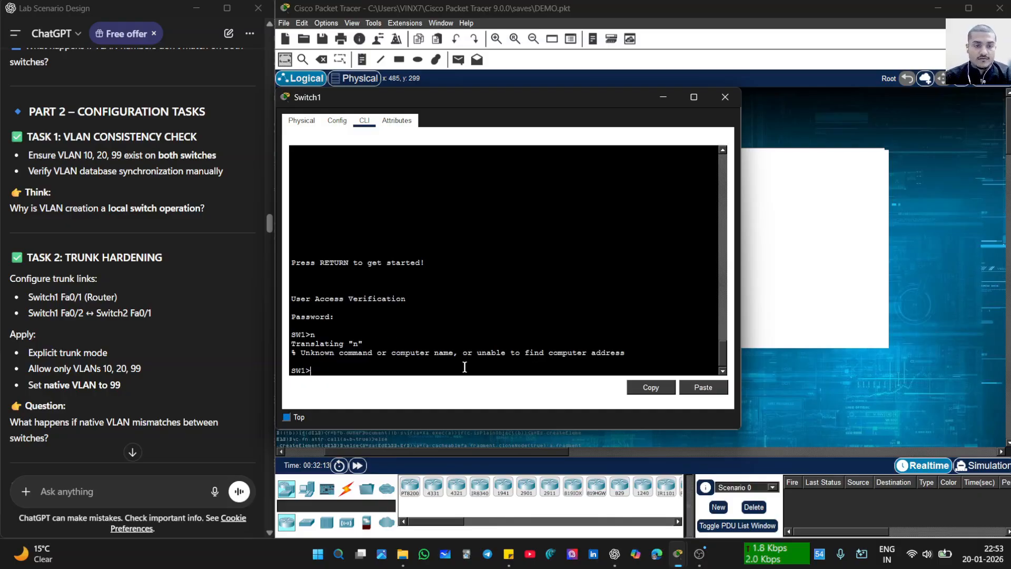
type("en")
key("Return")
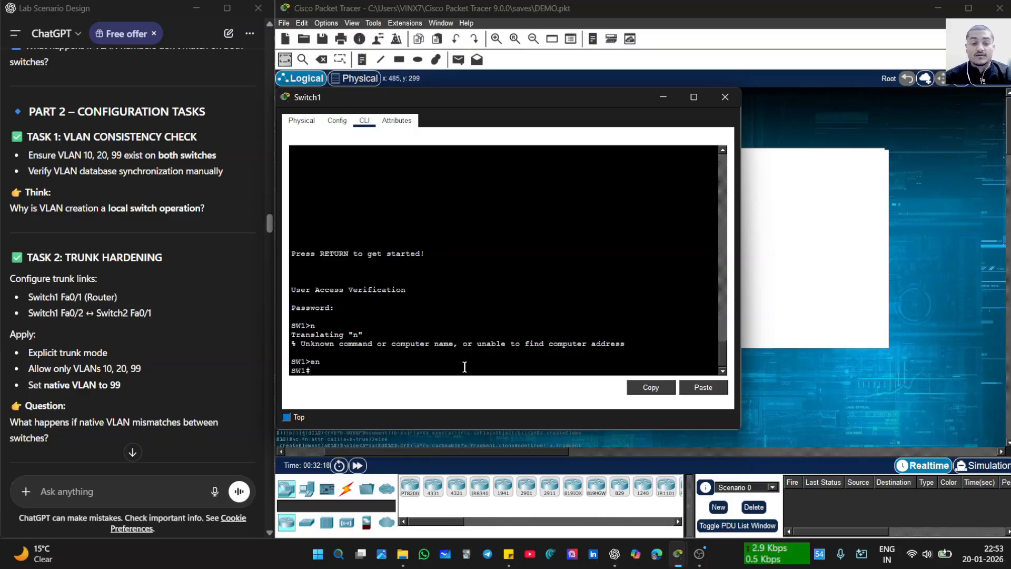
type("conf")
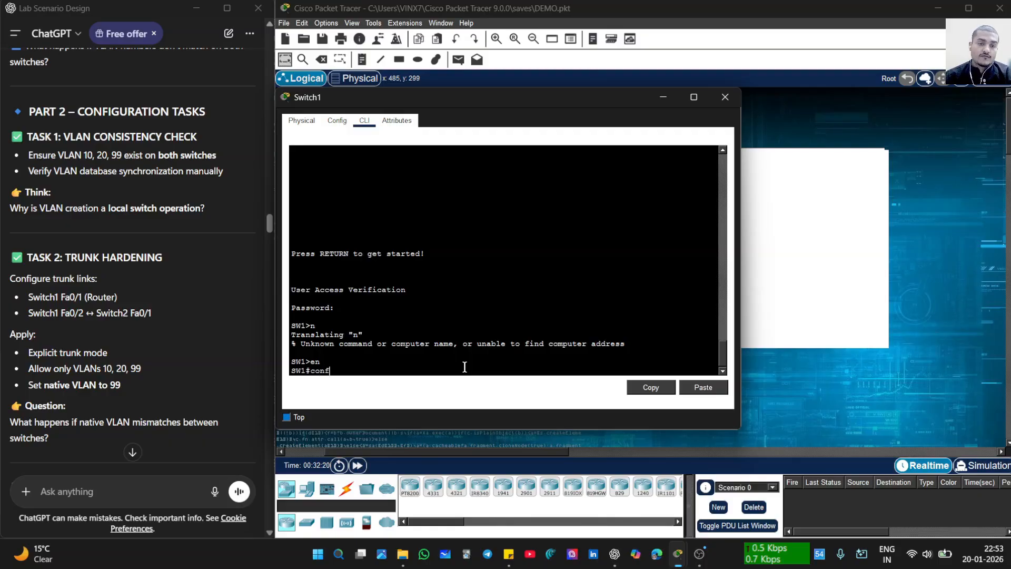
key("Return")
type("t")
key("Return")
key("Return")
key("Return")
key("Return")
key("Return")
key("Return")
key("Return")
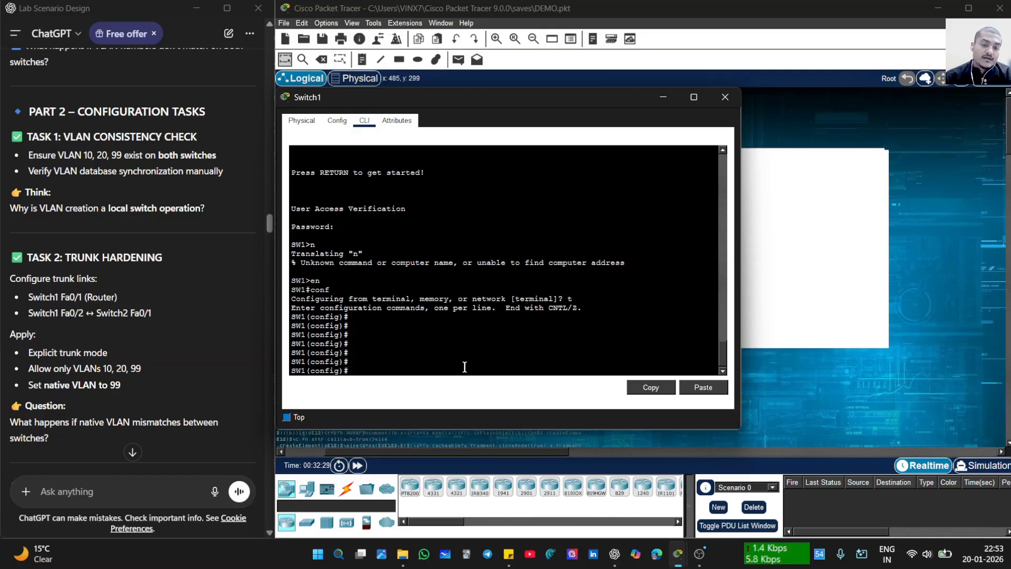
- Create VLAN 99 on SW1 with the vlan 99 command
type("vlna")
key("BackSpace")
key("BackSpace")
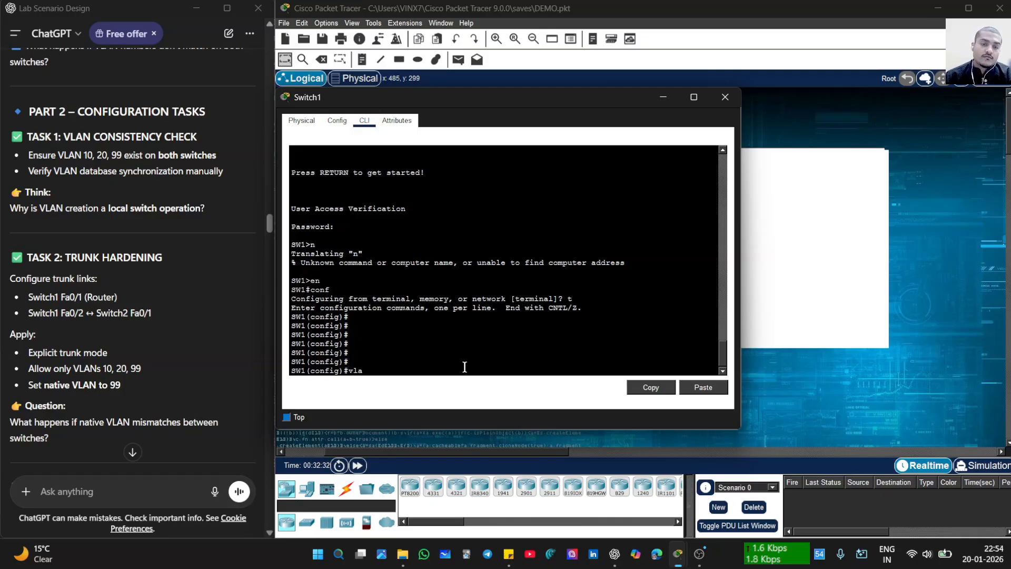
type("an")
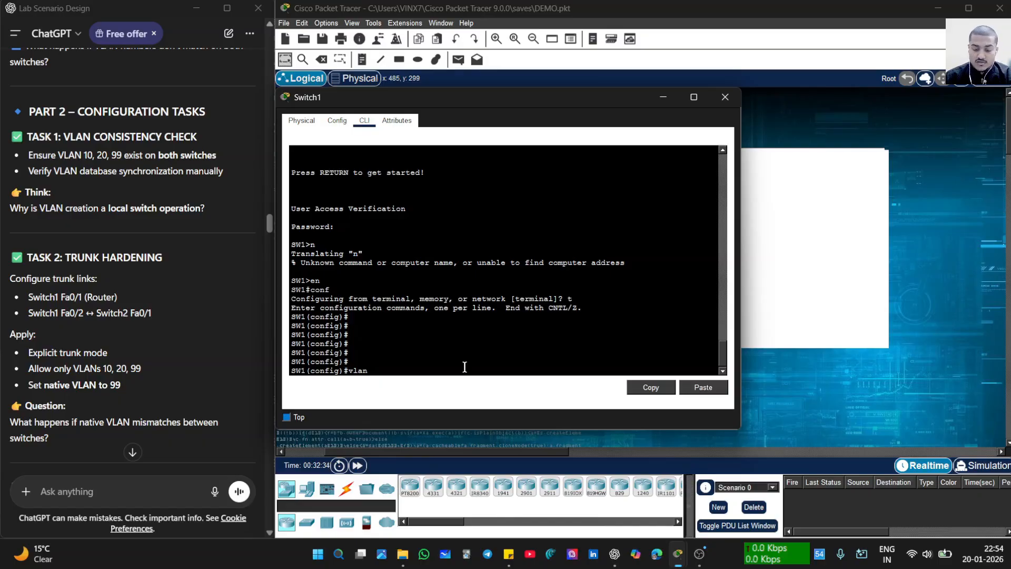
type(" 99")
key("Return")
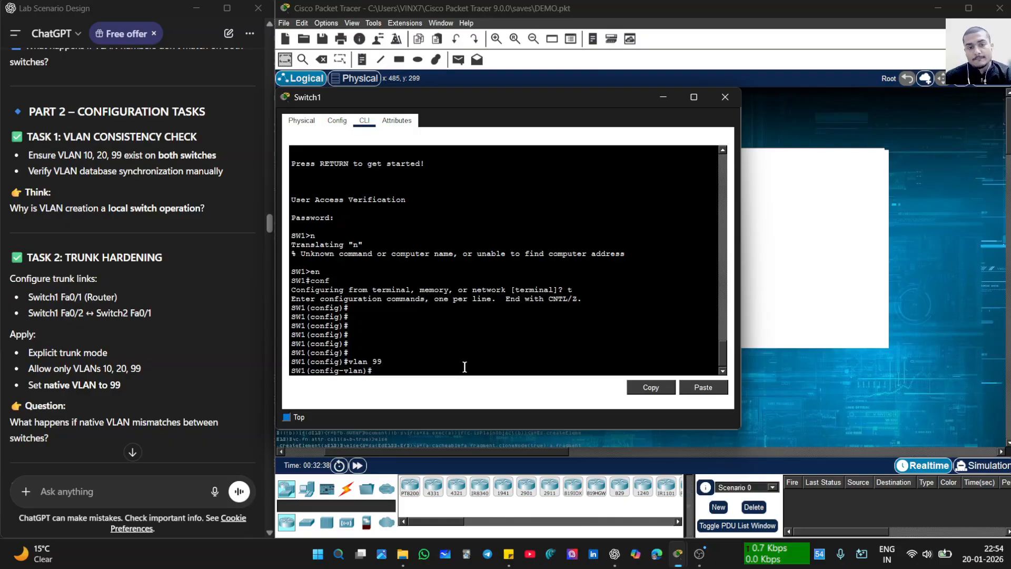
- Try to label VLAN 99 on SW1 by entering Network management in VLAN configuration mode
type("Networ")
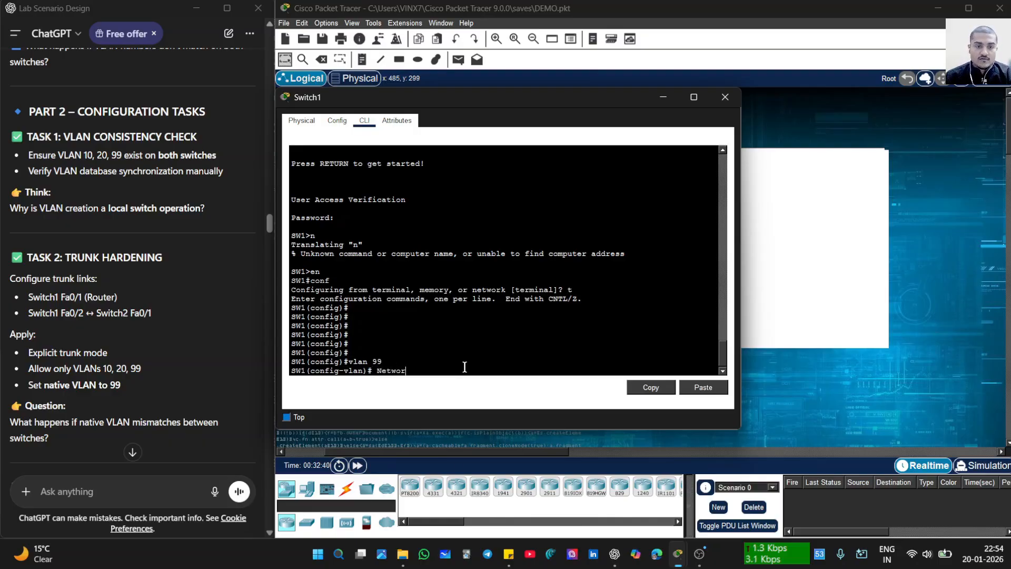
type("k m")
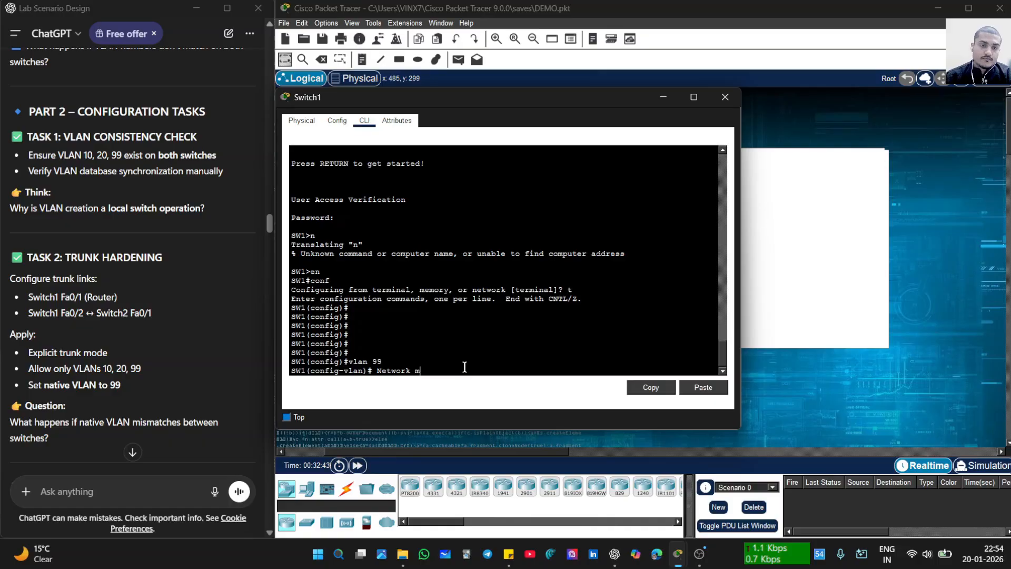
type("anagement")
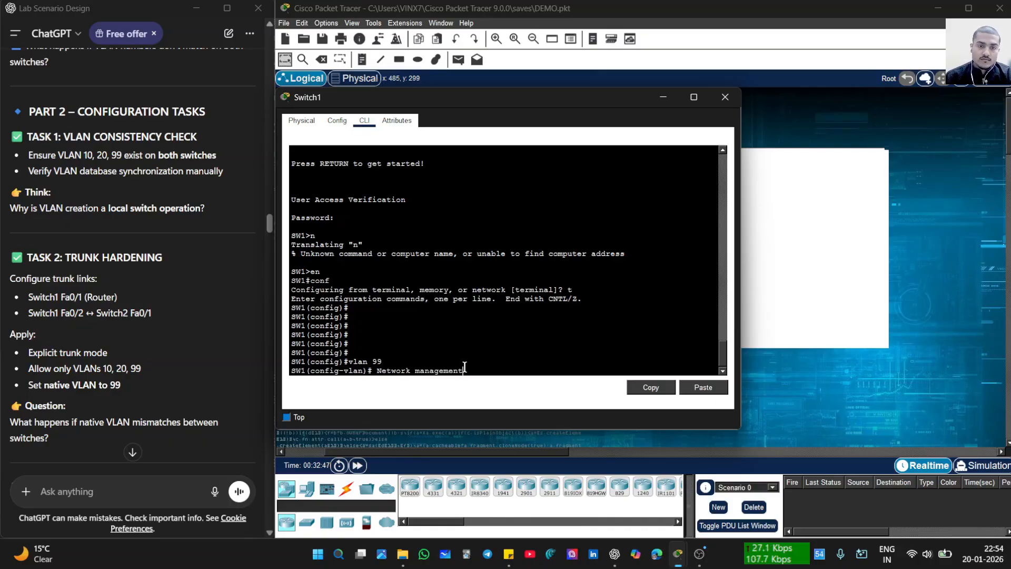
key("Return")
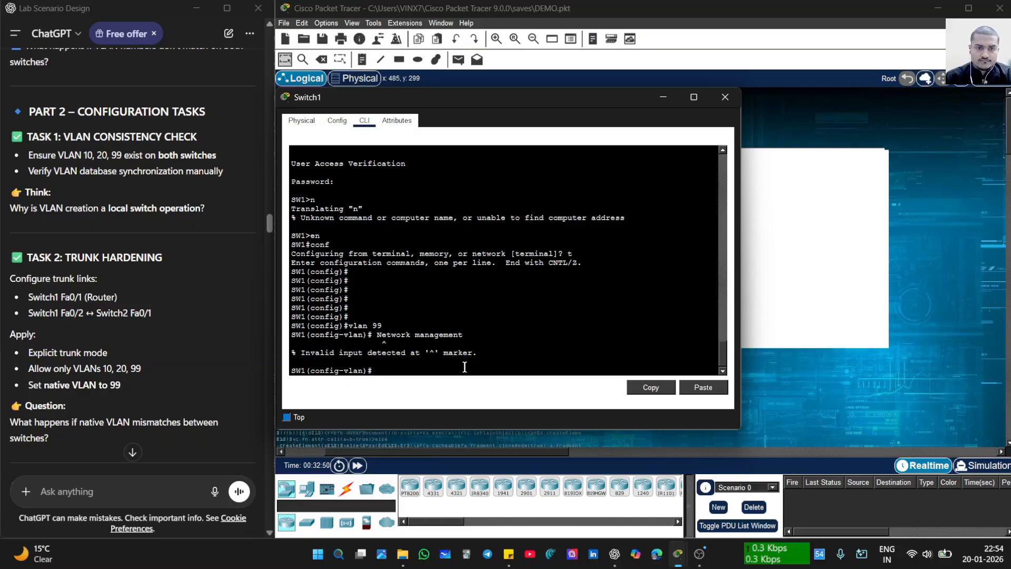
- Try to name VLAN 99 on SW1 with the command name Network management
key("Up")
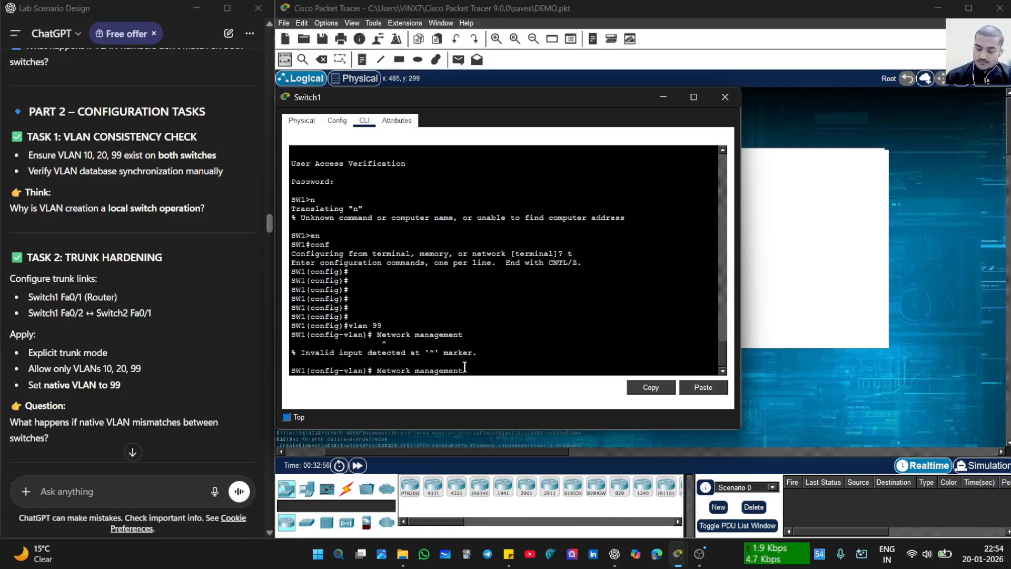
key("Home")
type("name")
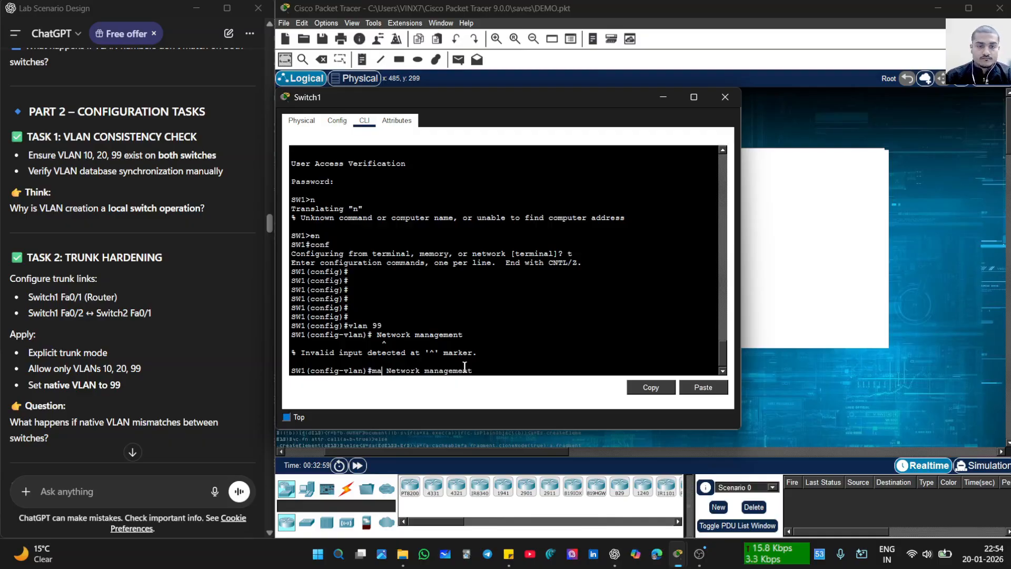
key("Return")
key("Return")
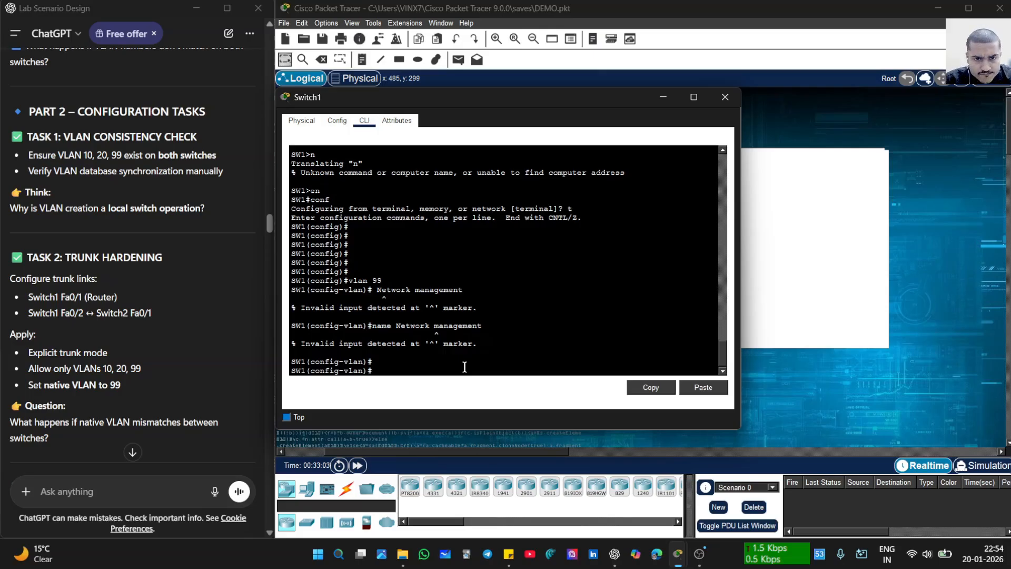
- Try naming VLAN 99 on SW1 again with the command name Network mangement
type("name")
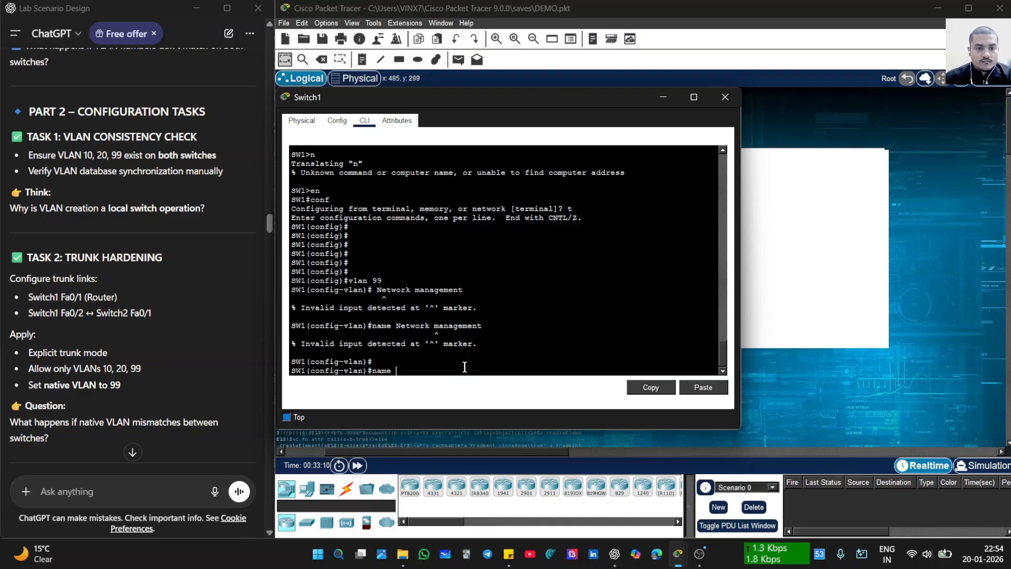
type(" Network m")
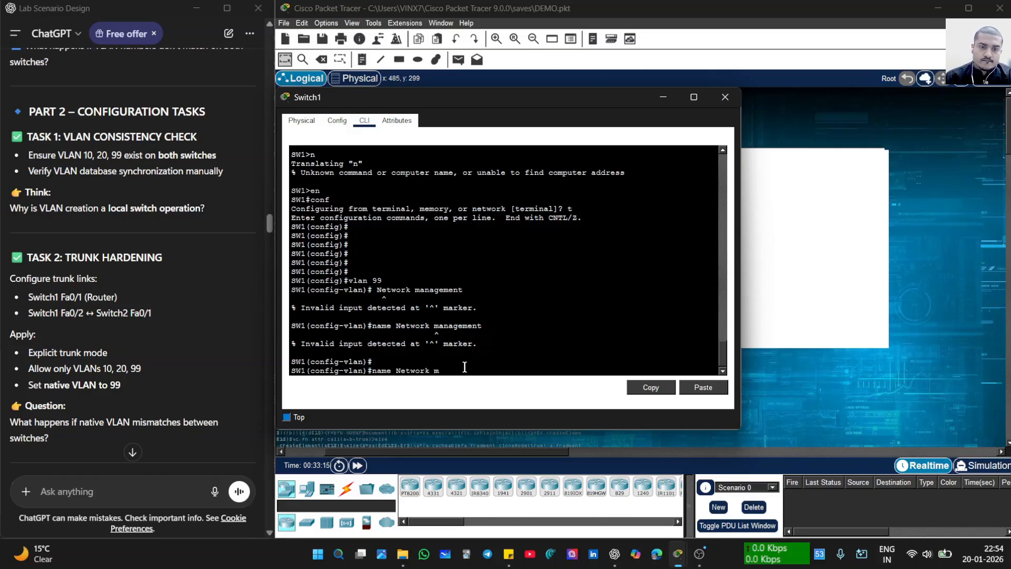
type("angement")
key("Return")
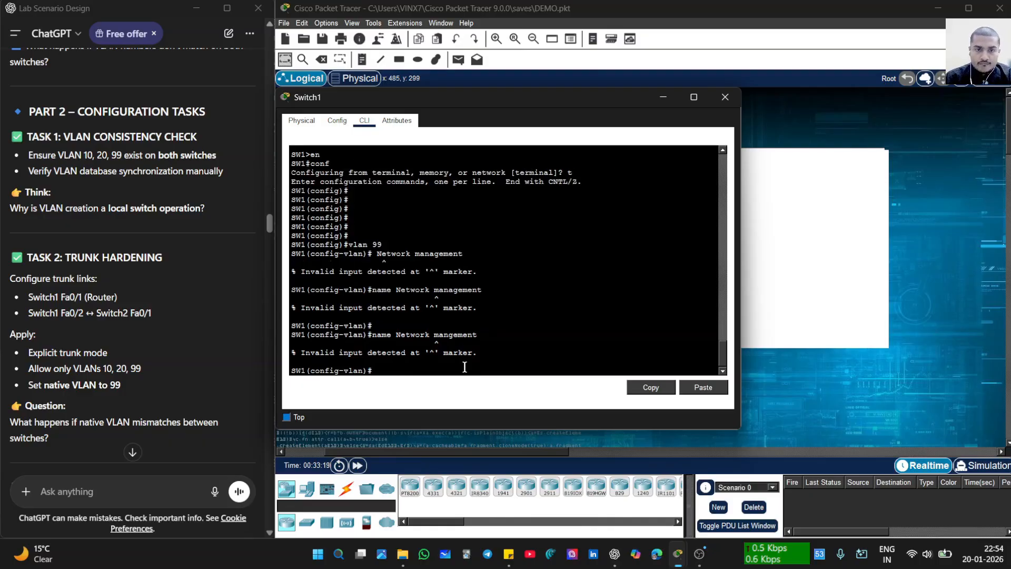
key("Return")
key("Return")
key("Return")
key("Return")
key("Return")
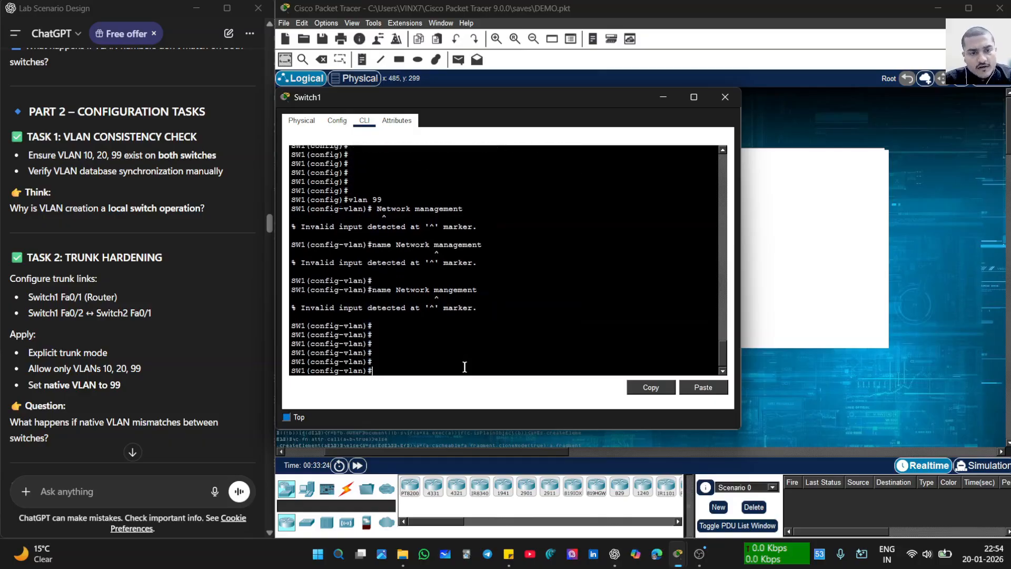
- Try to give VLAN 99 on SW1 an abbreviated name with the command name Netwrok MGMT
type("nem")
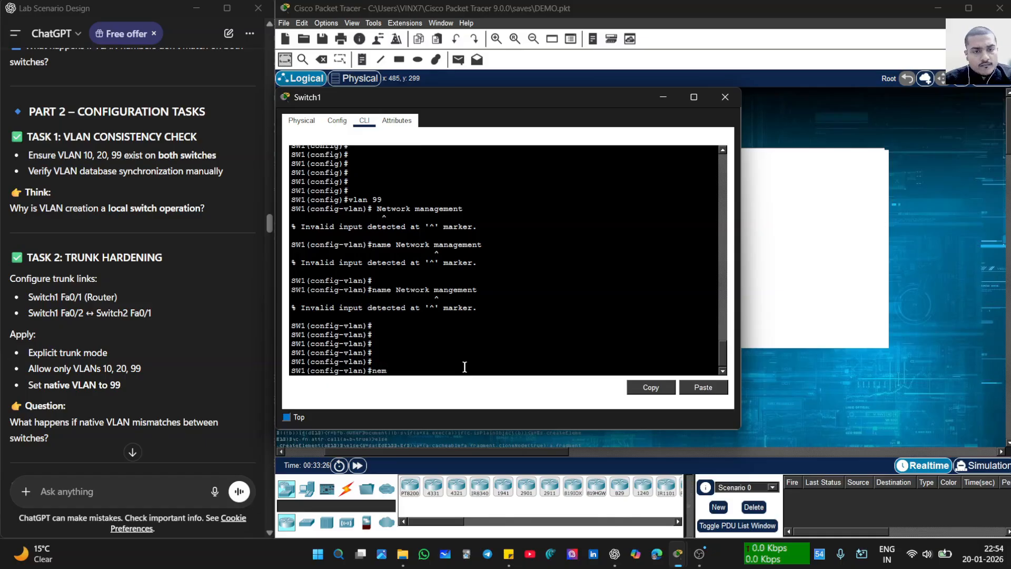
key("BackSpace")
key("BackSpace")
type("ame ")
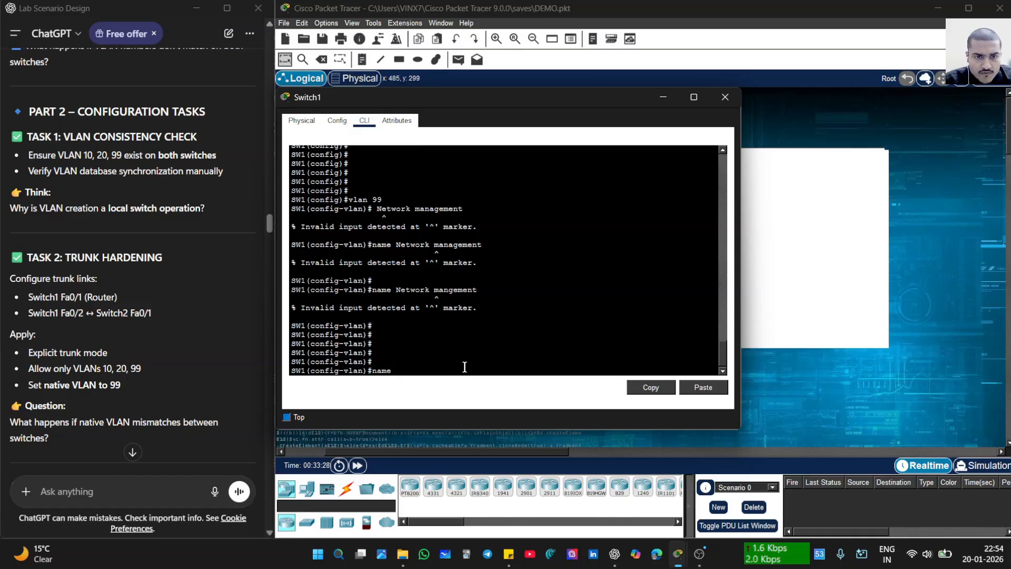
type("n")
key("BackSpace")
type("Ne")
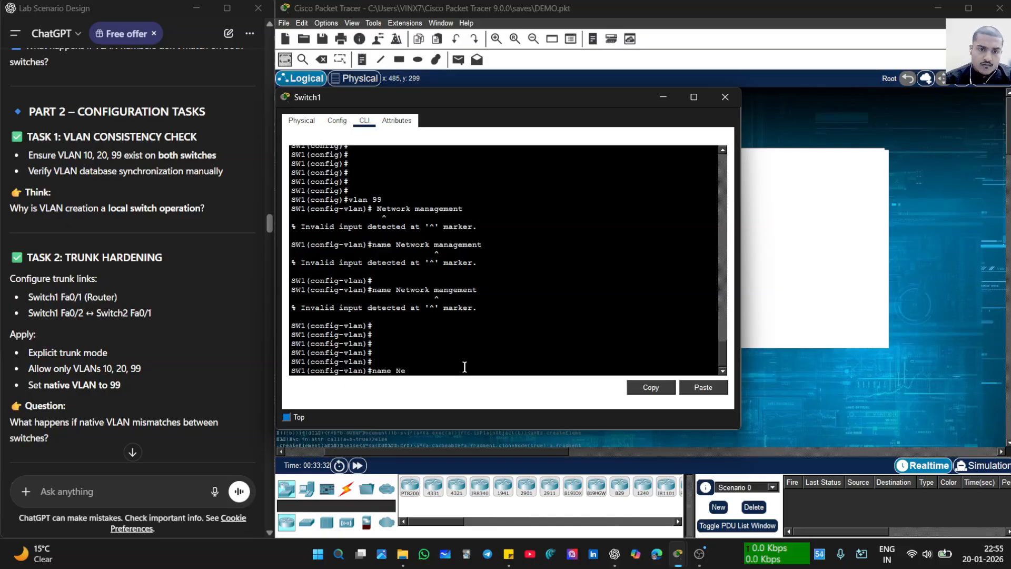
key("BackSpace")
type("etwrok ma")
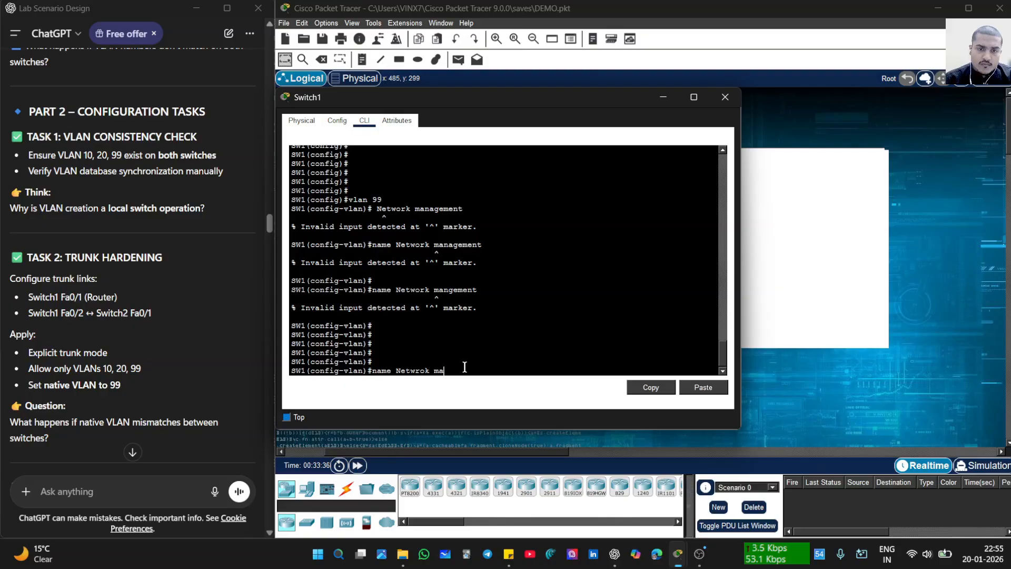
key("BackSpace")
type("MGMT")
key("Return")
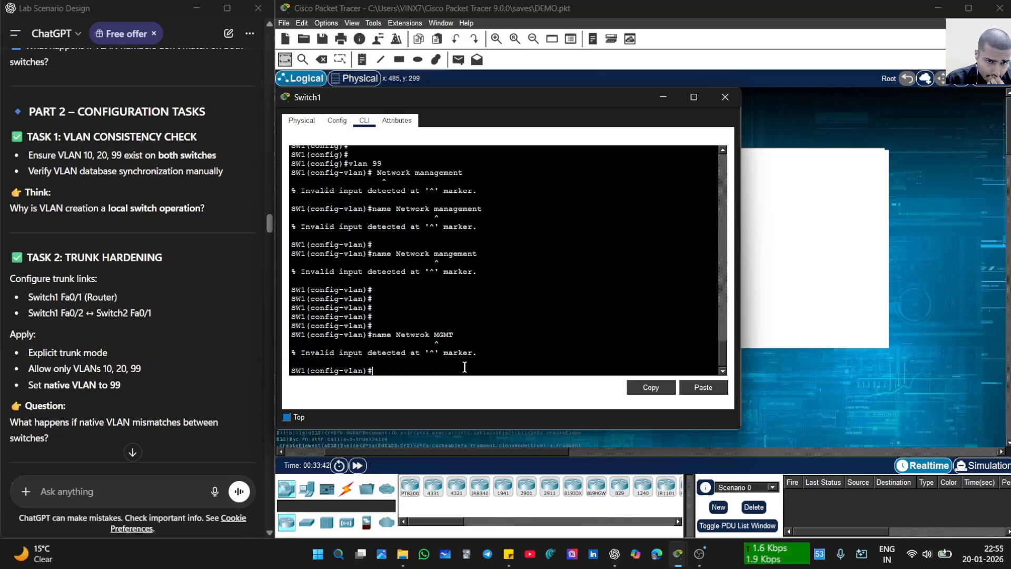
key("Return")
key("Return")
key("Return")
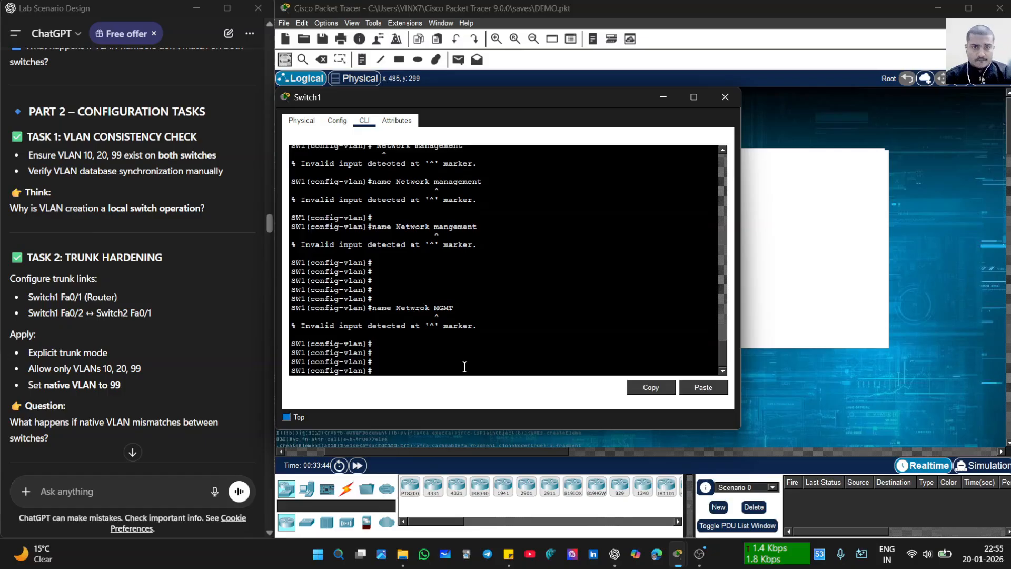
- Exit VLAN configuration on SW1 and re-enter it for VLAN 99 with vlan 99
type("e")
type("xit")
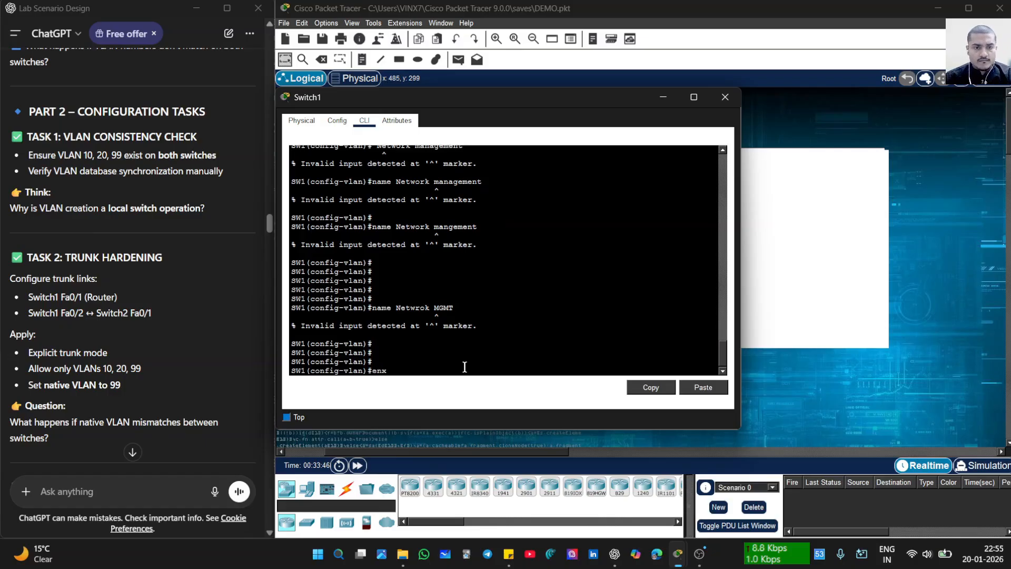
key("Return")
type("cv")
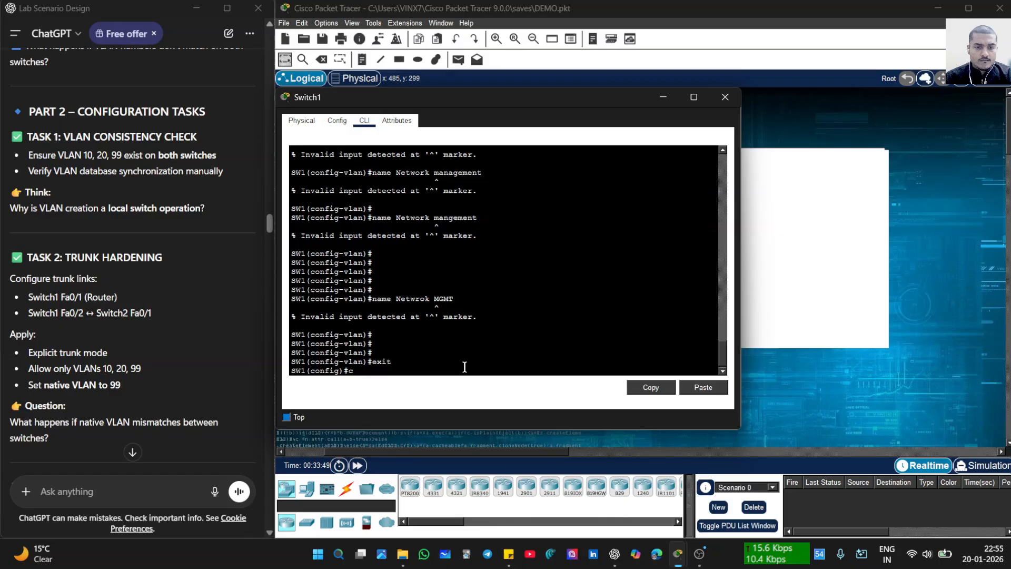
key("BackSpace")
key("BackSpace")
type("va")
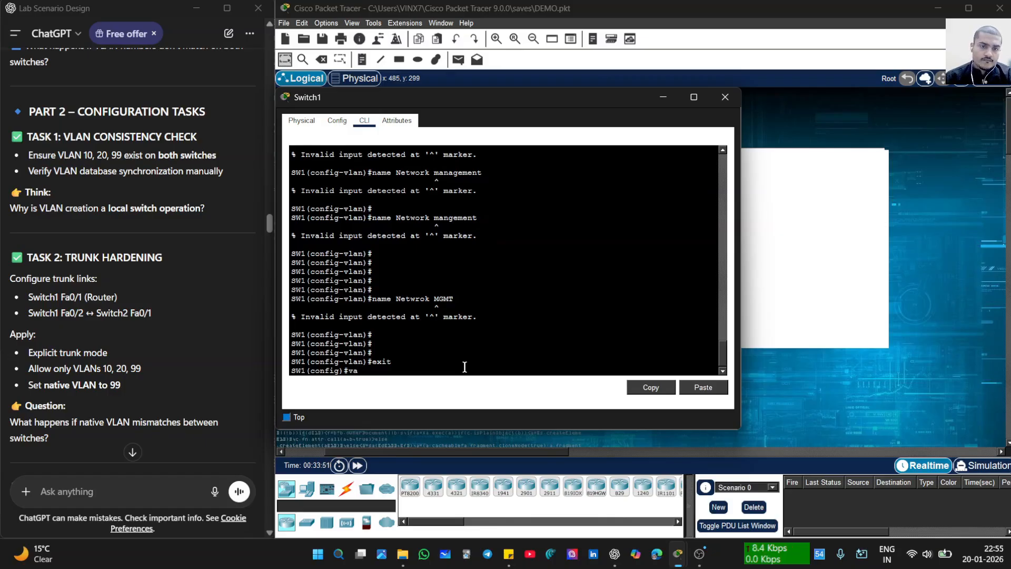
key("BackSpace")
type("lan")
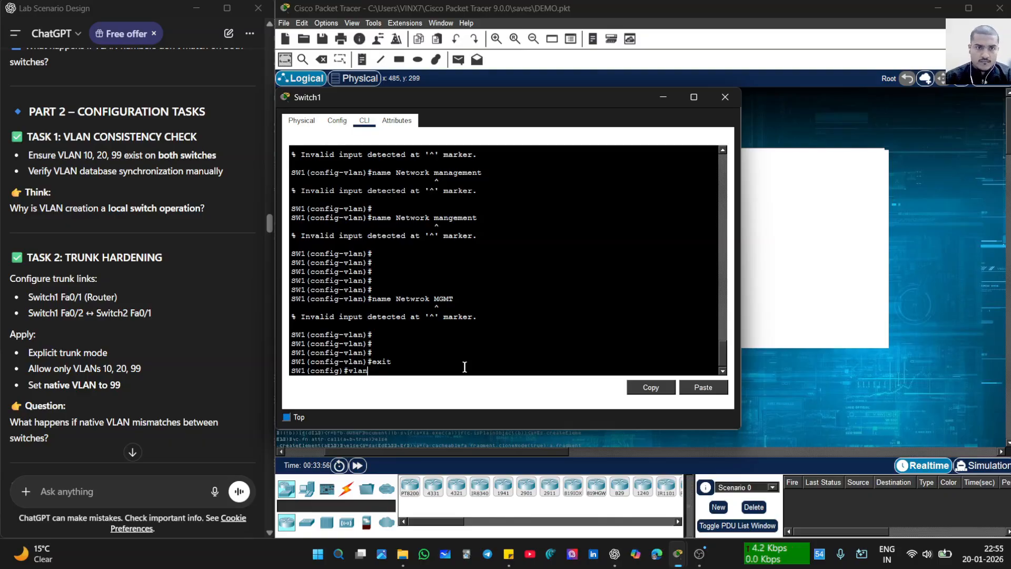
type(" 99")
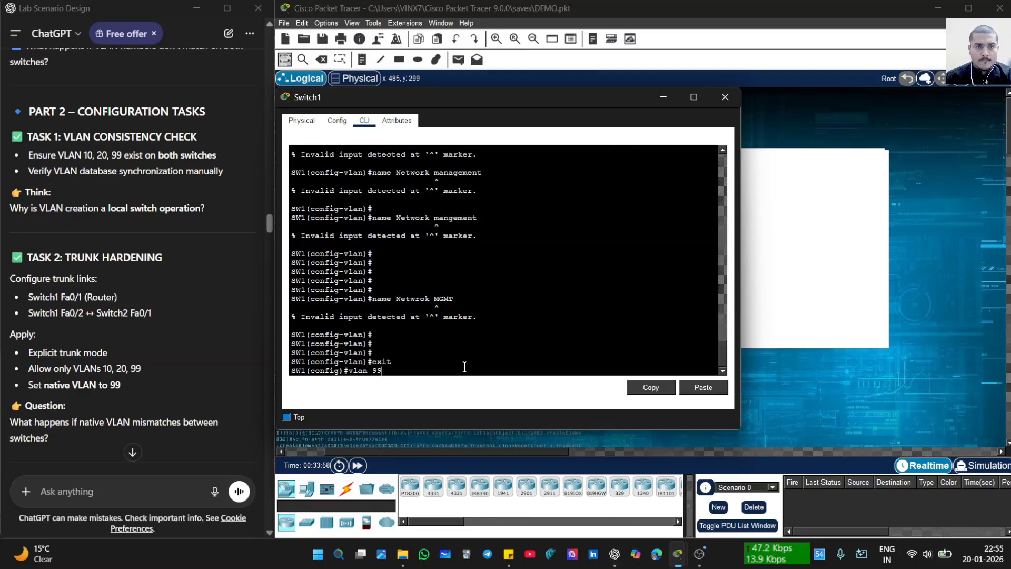
key("Return")
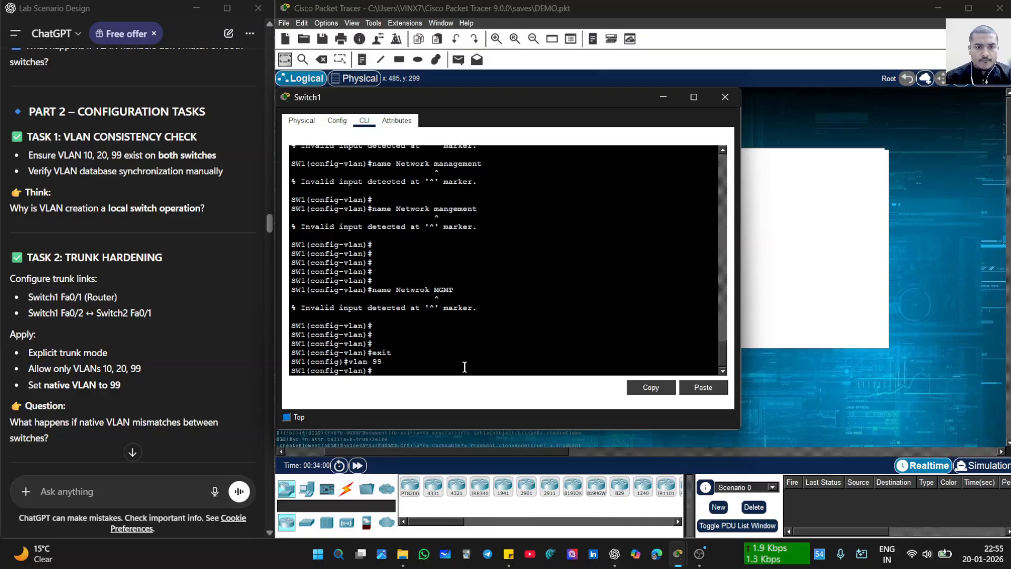
- Try to name VLAN 99 on SW1 with the command name Netwrok MGMGT
type("name ")
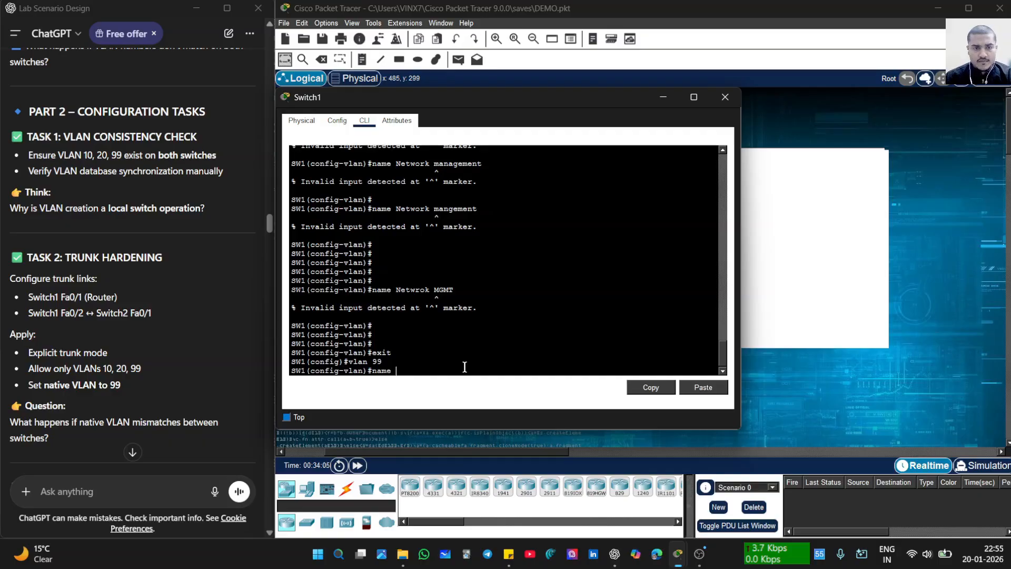
type("N")
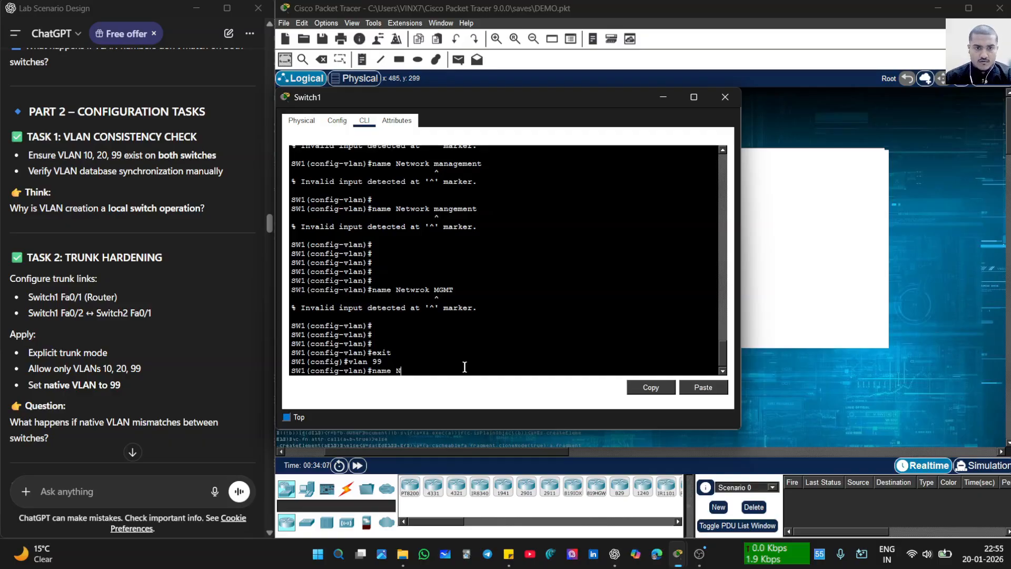
type("etwrok ")
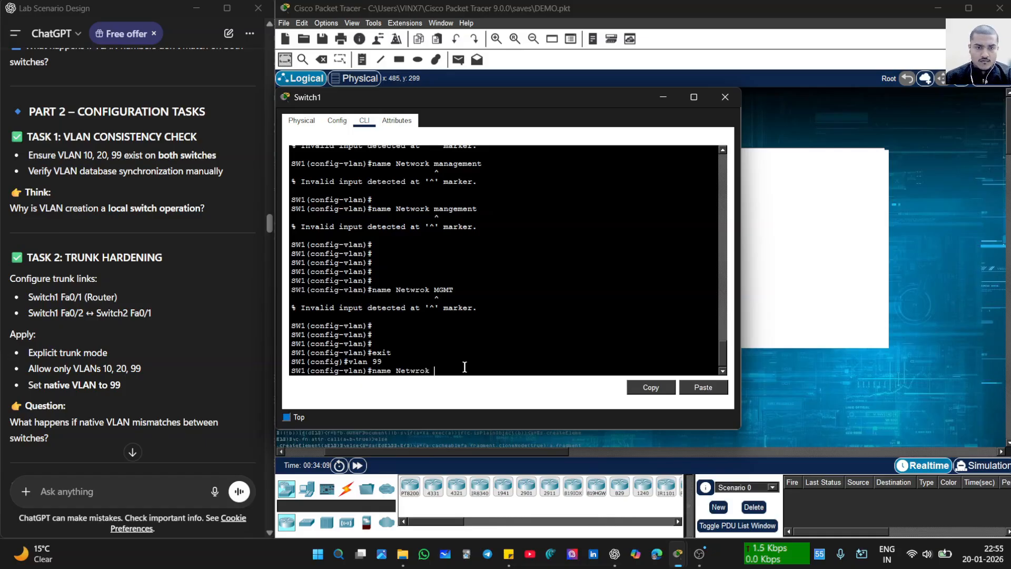
type("MGMG")
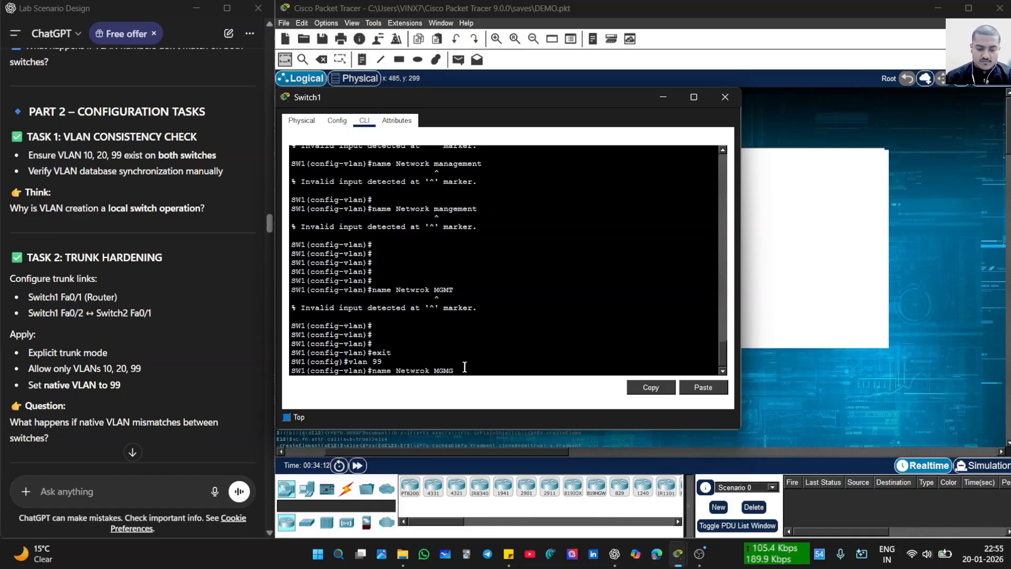
type("T")
key("Return")
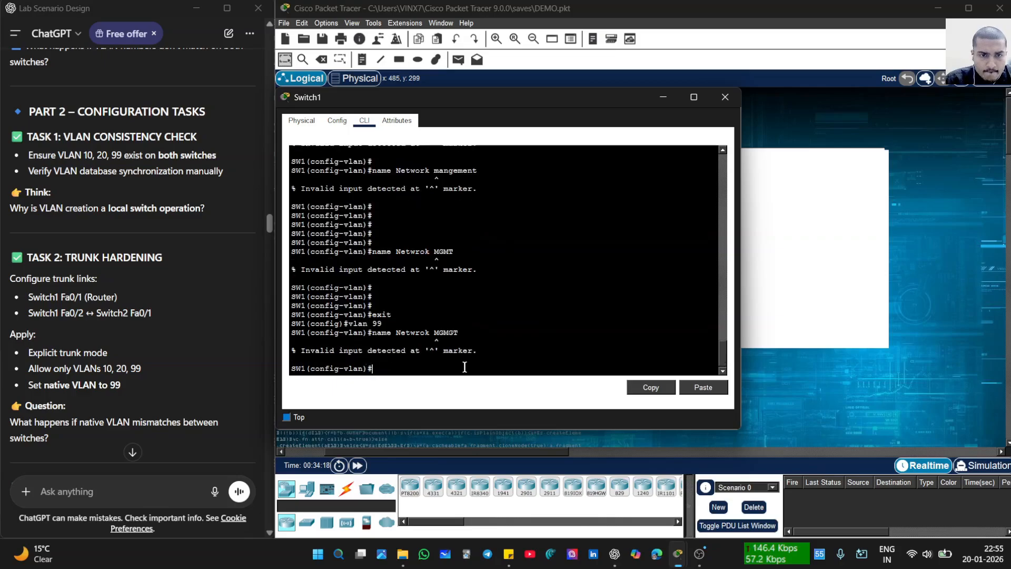
triple_click(392, 367)
left_click(392, 368)
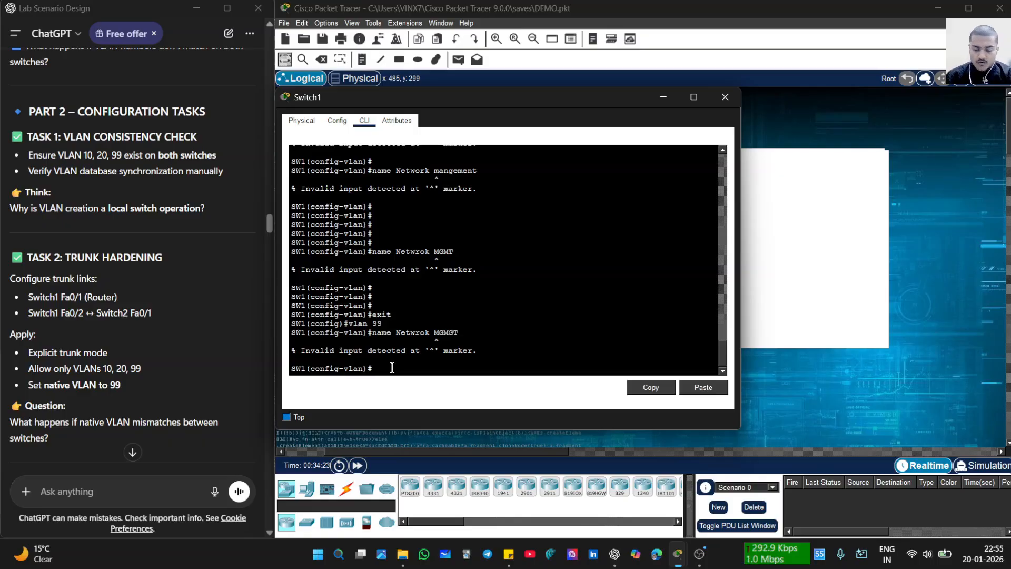
key("Return")
key("Return")
key("Return")
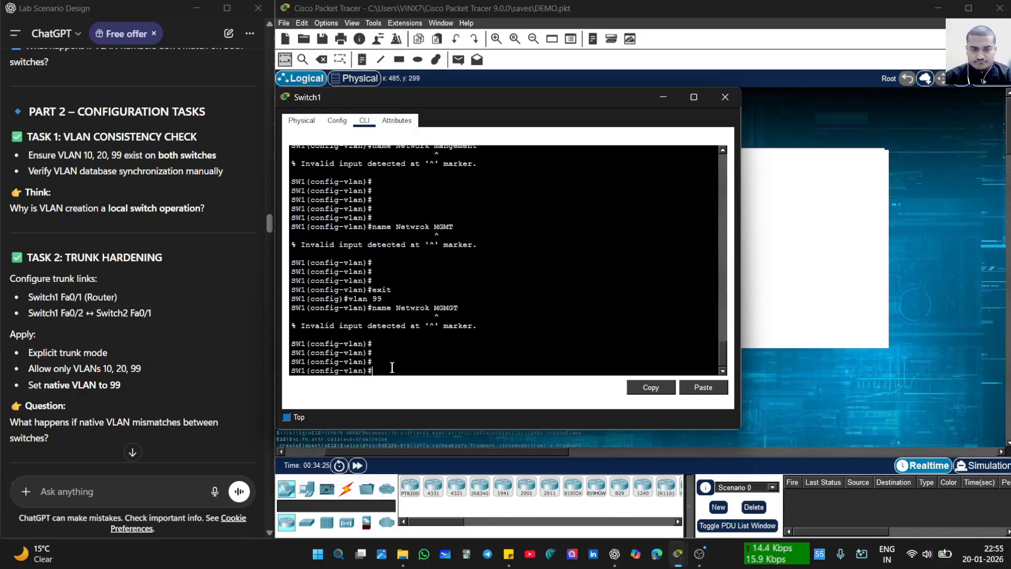
- Return to global configuration on SW1 and display the brief VLAN table with do sh vlan br
type("do")
key("BackSpace")
key("BackSpace")
type("ex")
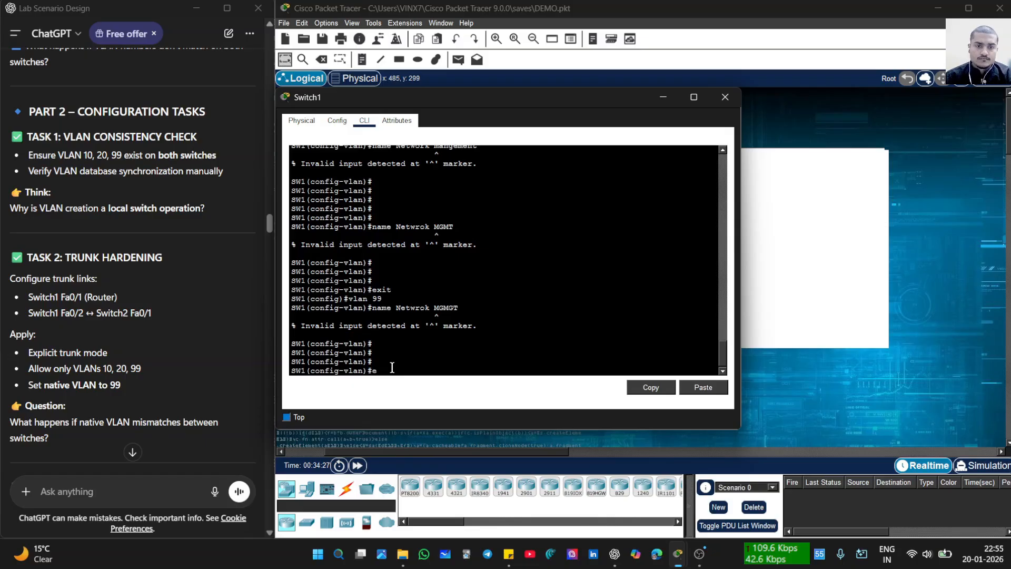
key("Return")
type("do sh")
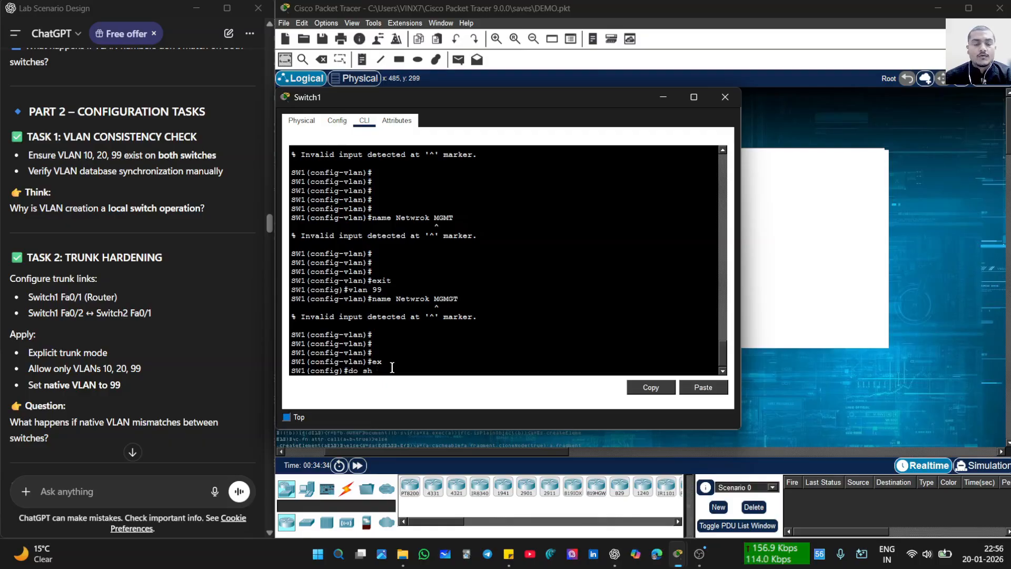
type("van")
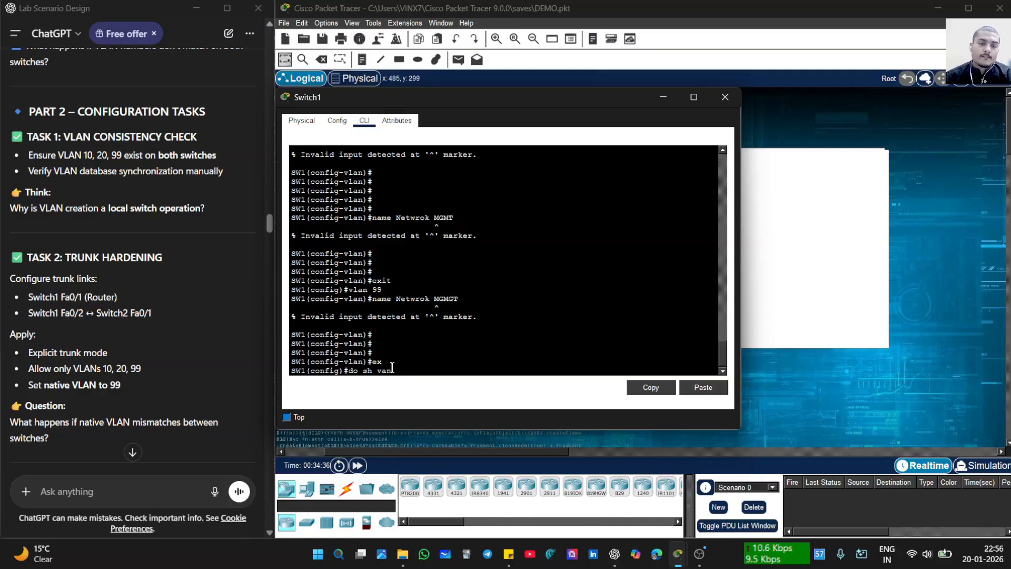
key("BackSpace")
key("BackSpace")
type("lan")
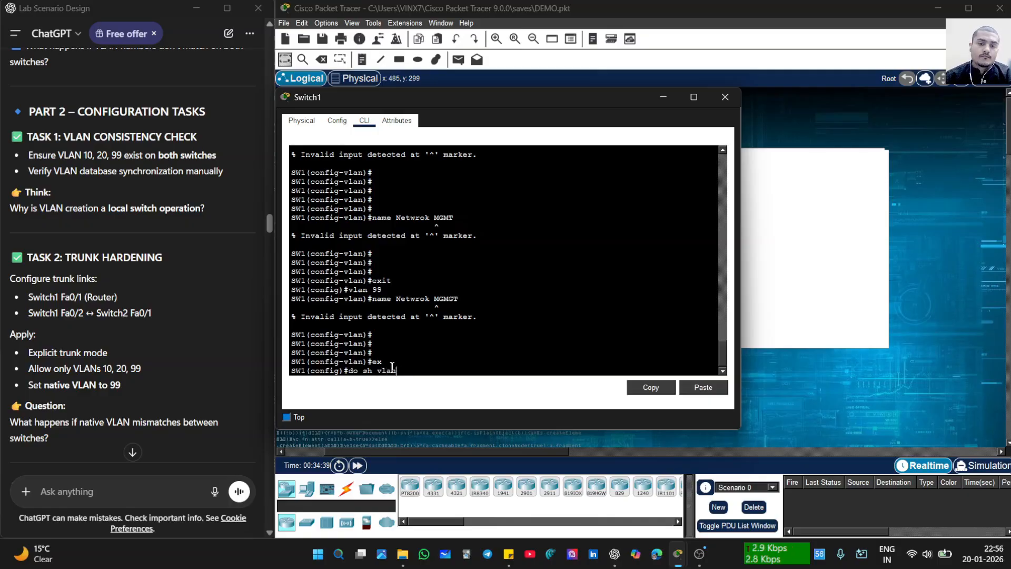
type(" br")
key("Return")
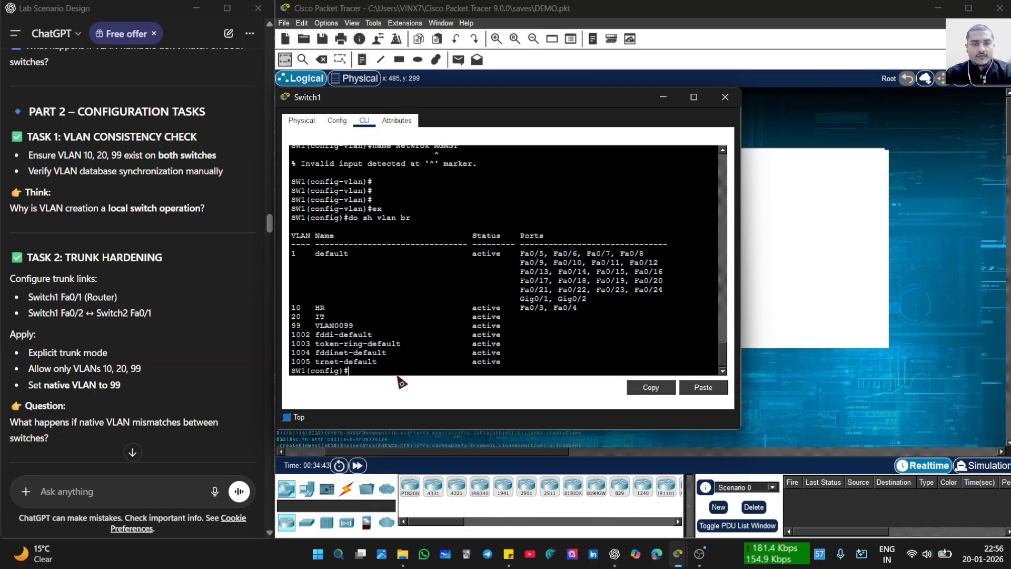
- Name VLAN 99 on SW1 MGMT using vlan 99 and name MGMT, and return to global configuration
type("vlan")
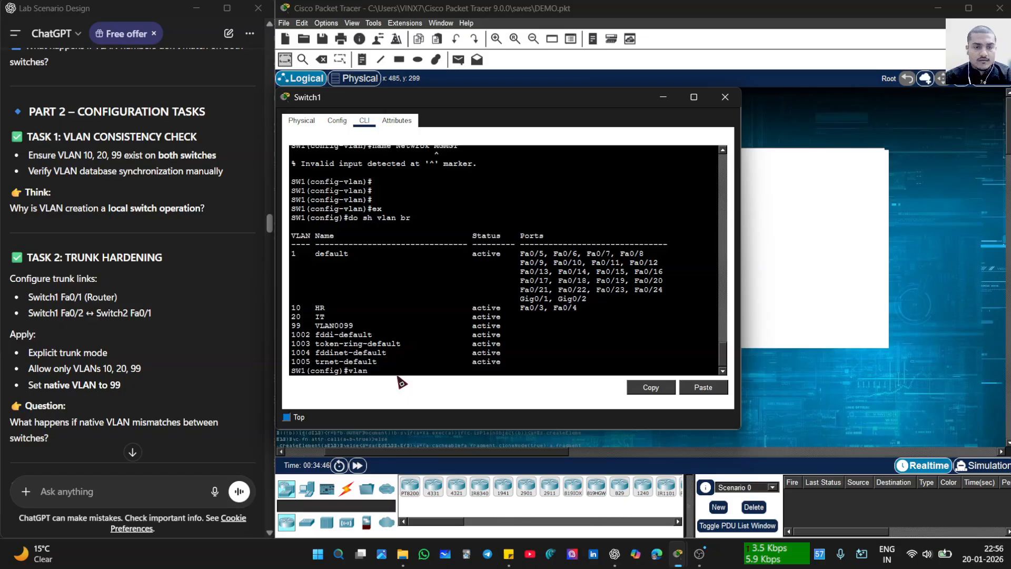
type(" 99")
key("Return")
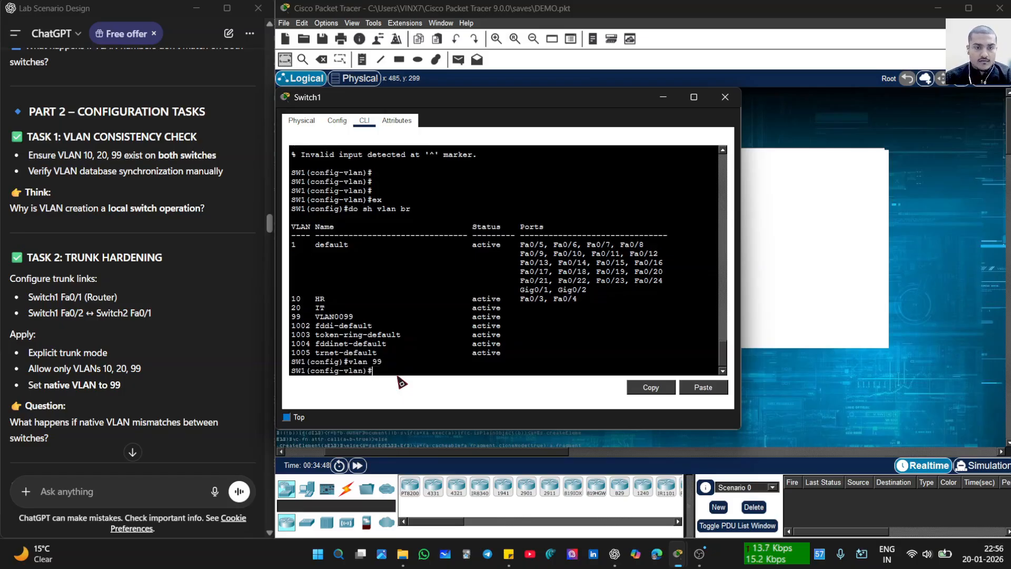
type("name")
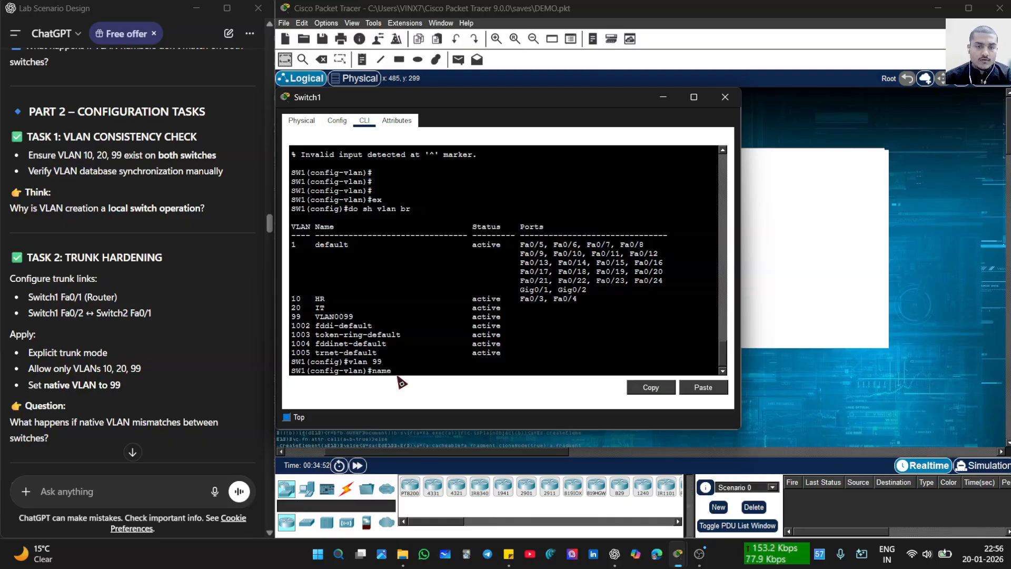
type(" MGN")
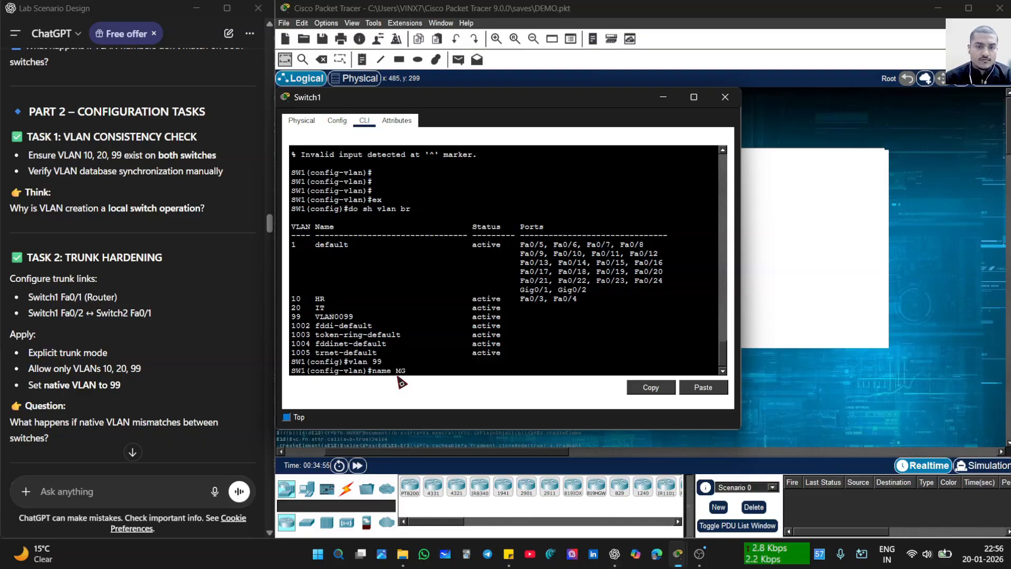
type("MT")
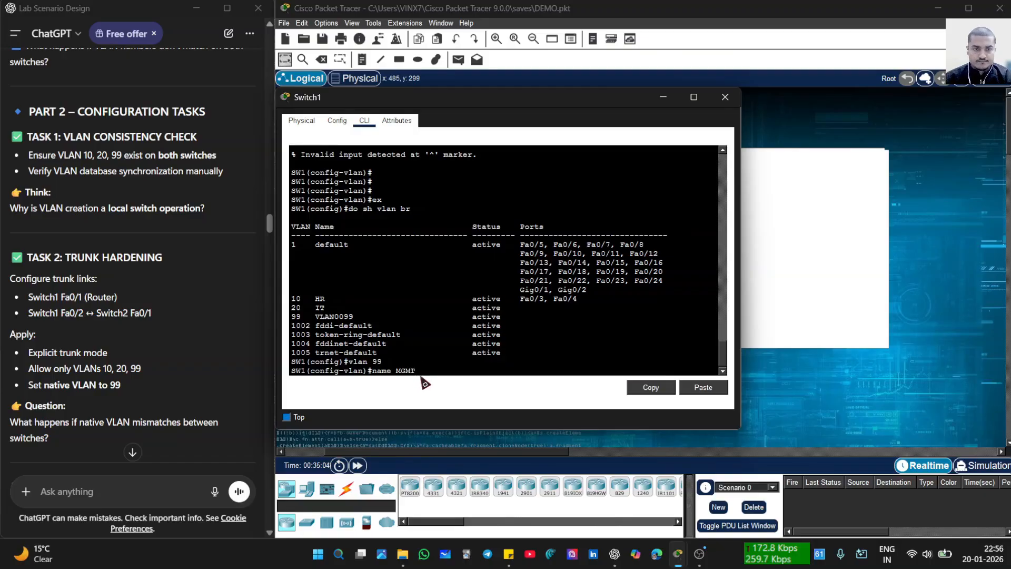
key("Return")
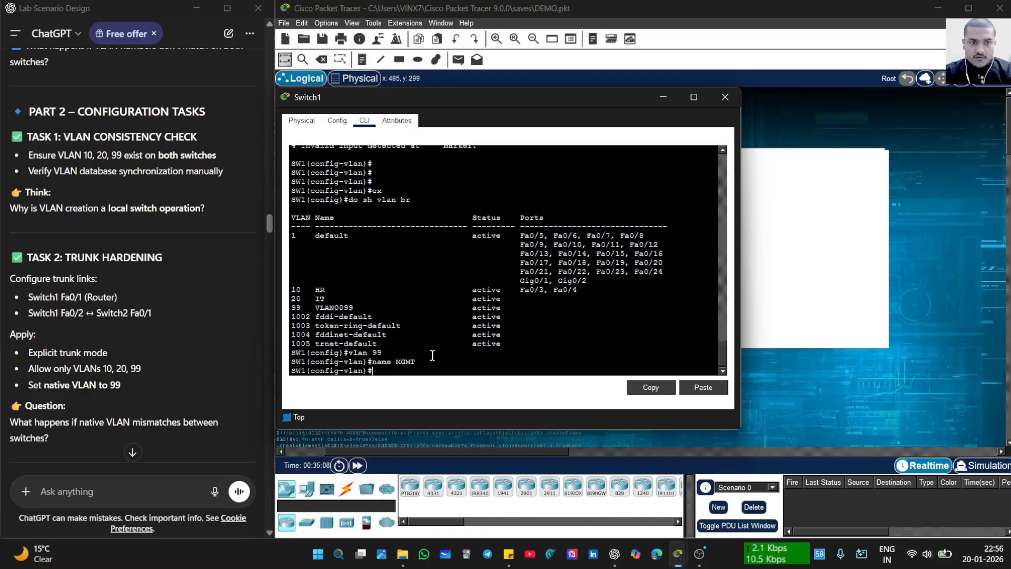
type("ex'")
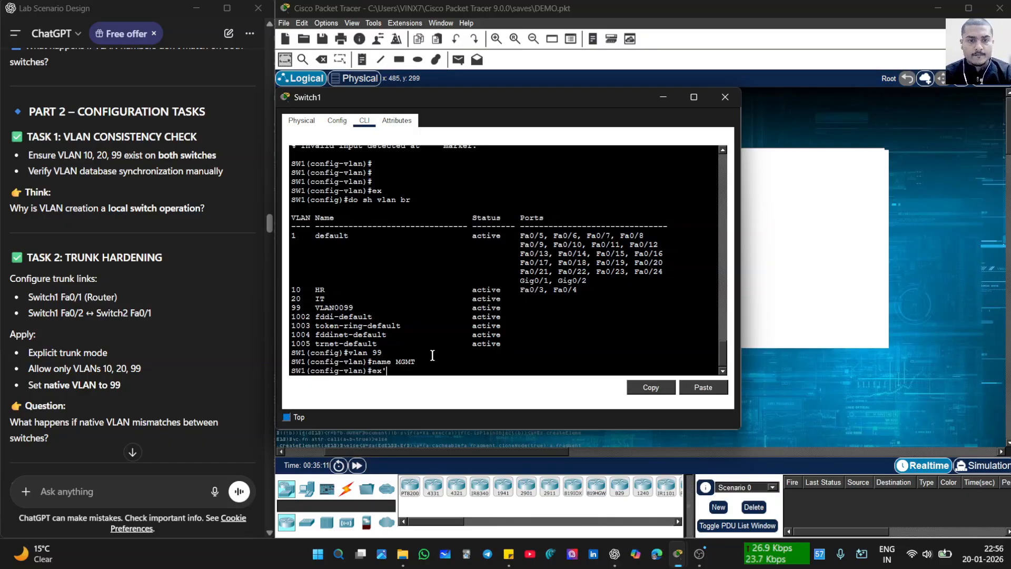
key("BackSpace")
key("Return")
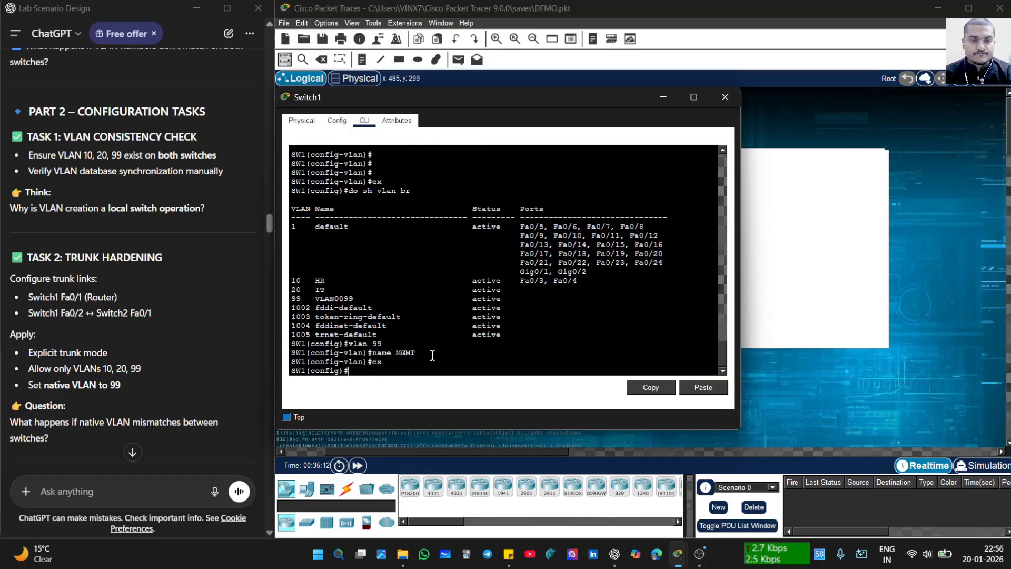
- Display the brief VLAN table on SW1 with do sh vlan br to check the name of VLAN 99
type("do s")
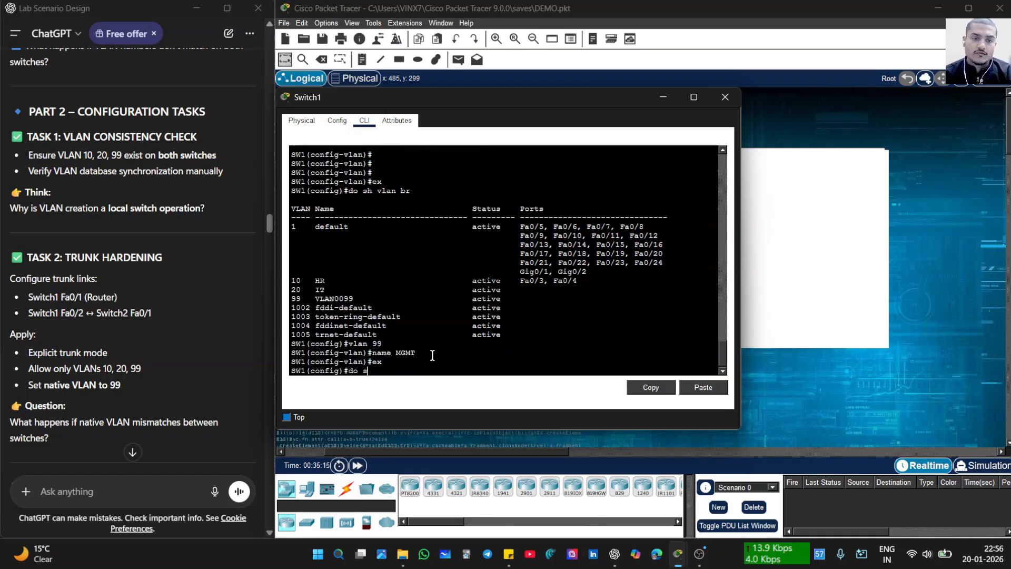
type("h vlan br")
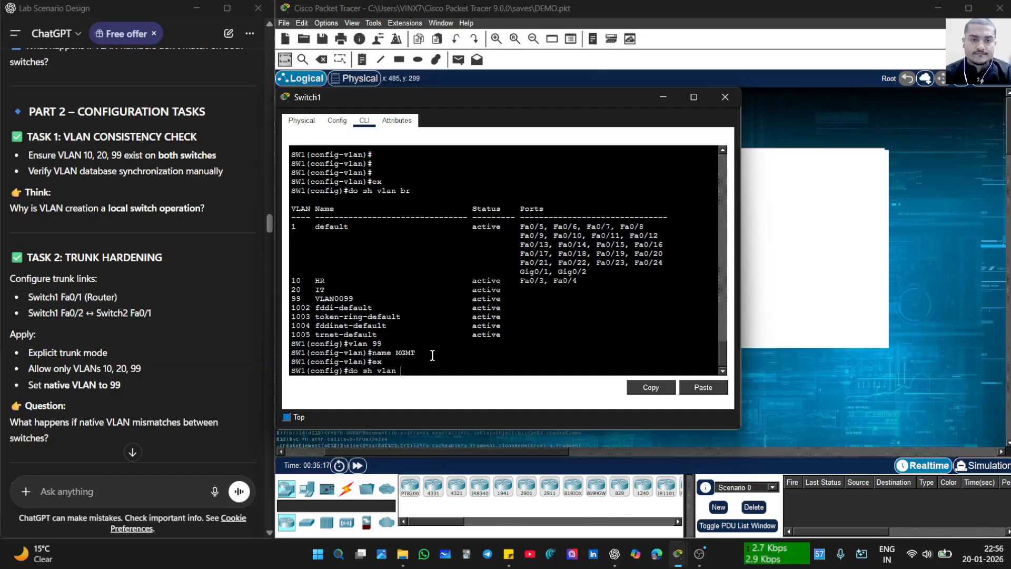
key("Return")
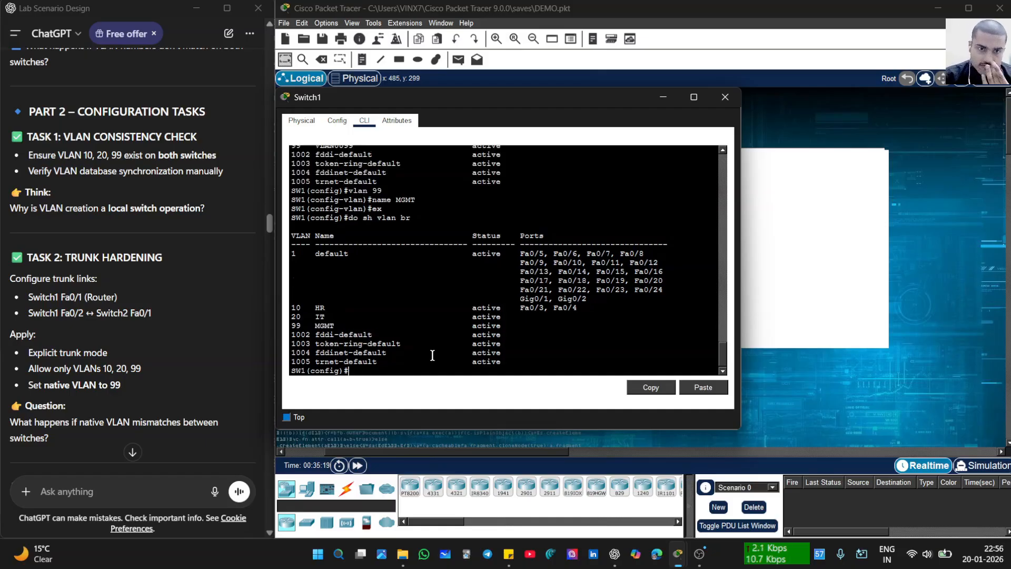
- Try to rename VLAN 99 on SW1 to a two-word name using vlan 99 and name Netwrok MGMT
type("van")
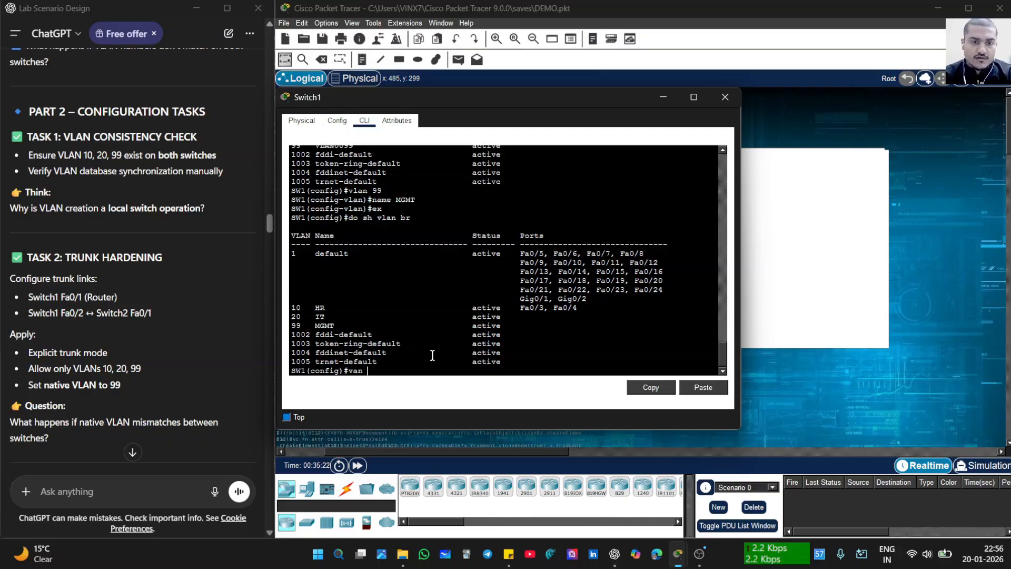
type("ln")
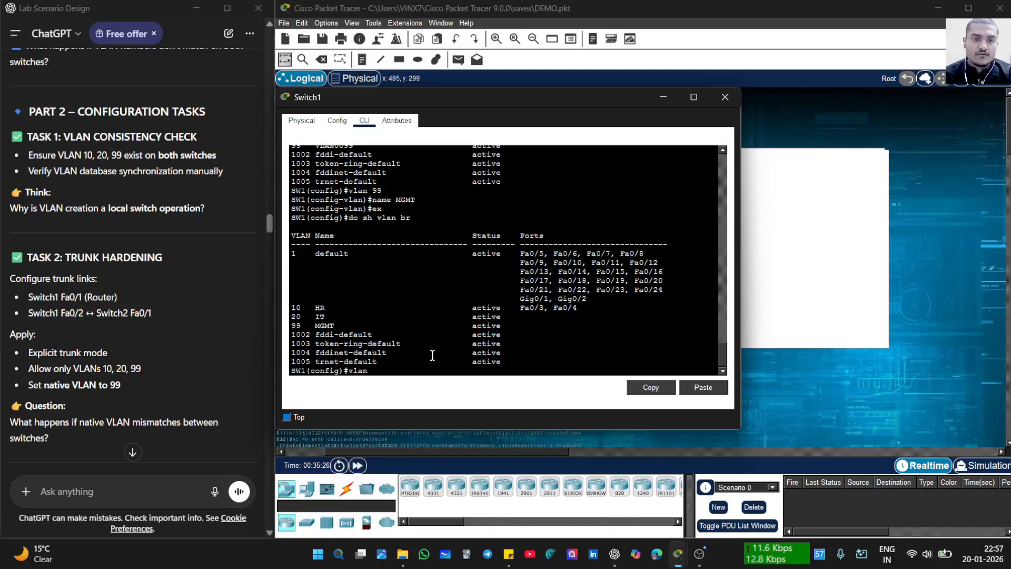
key("BackSpace")
key("BackSpace")
key("BackSpace")
key("BackSpace")
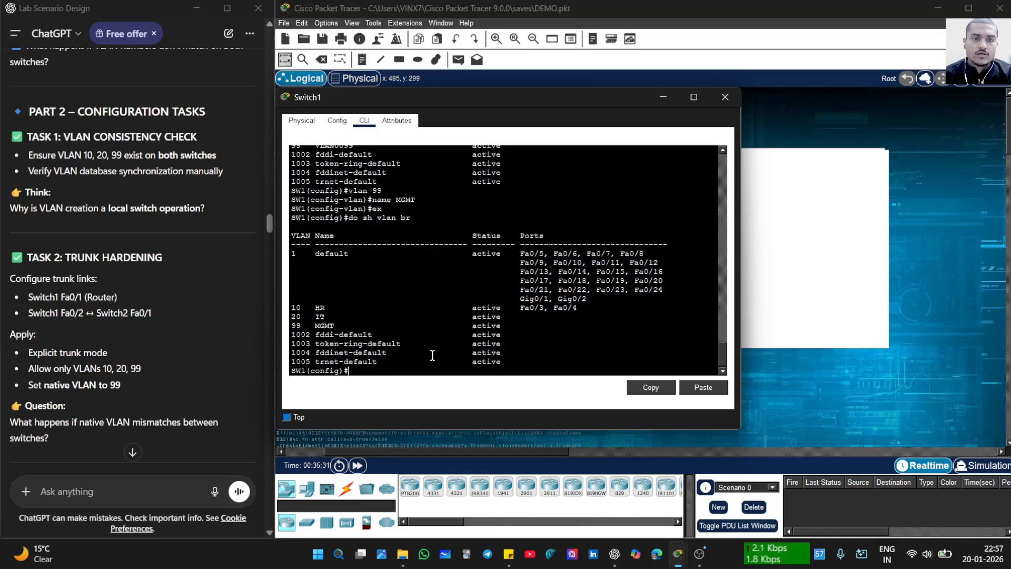
type("vlan ")
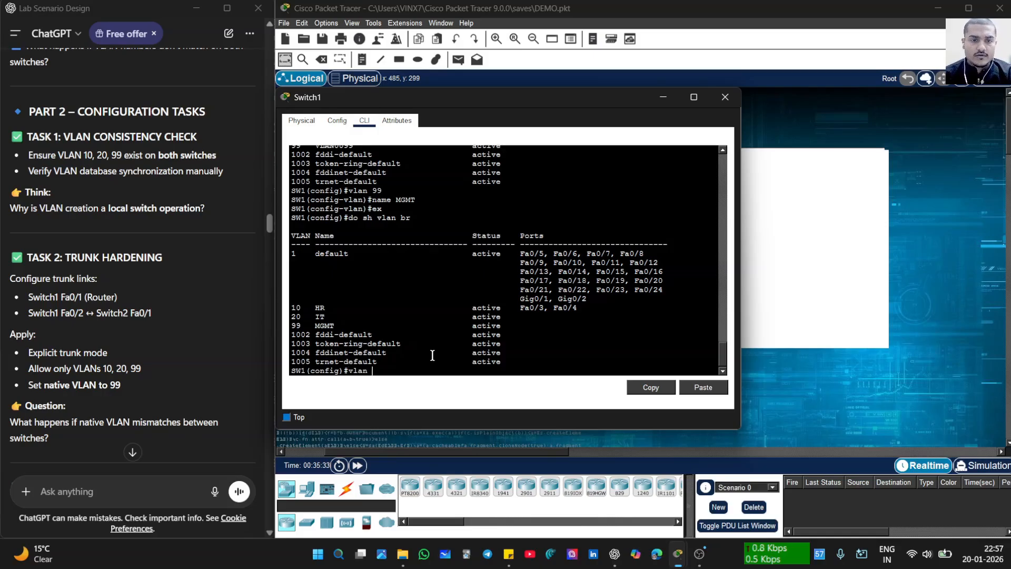
type("99")
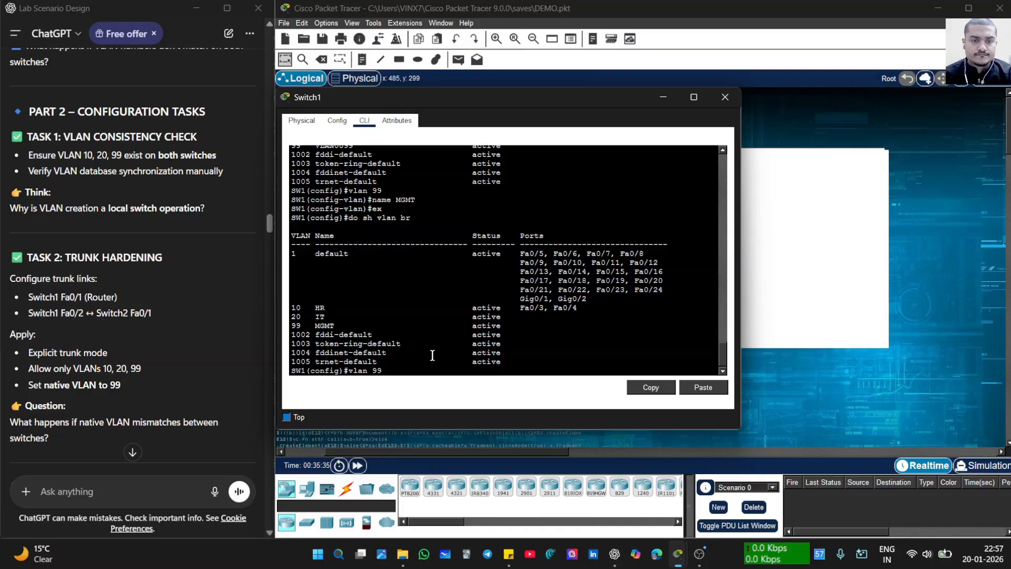
key("Return")
type("name")
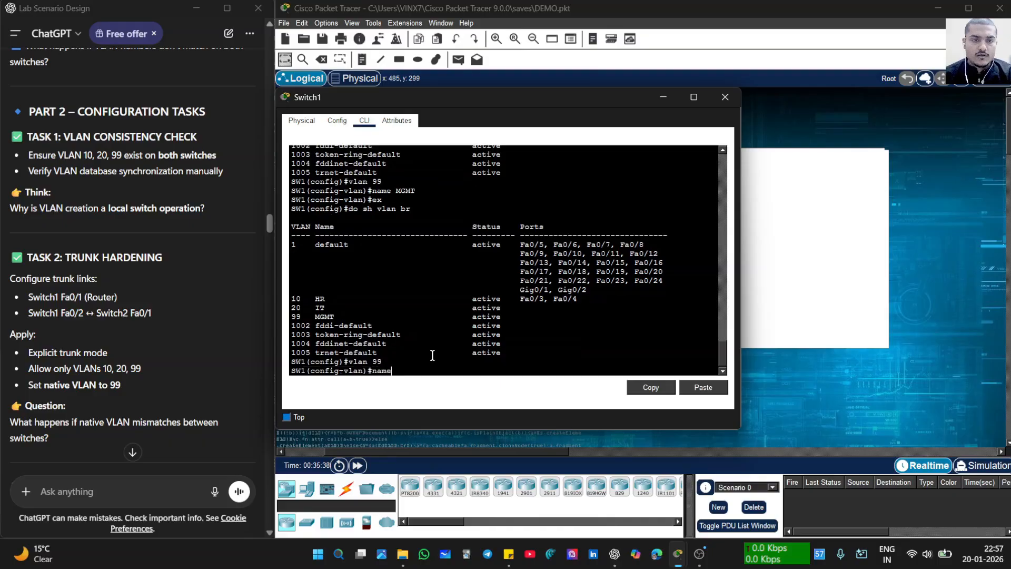
type(" Netwrok")
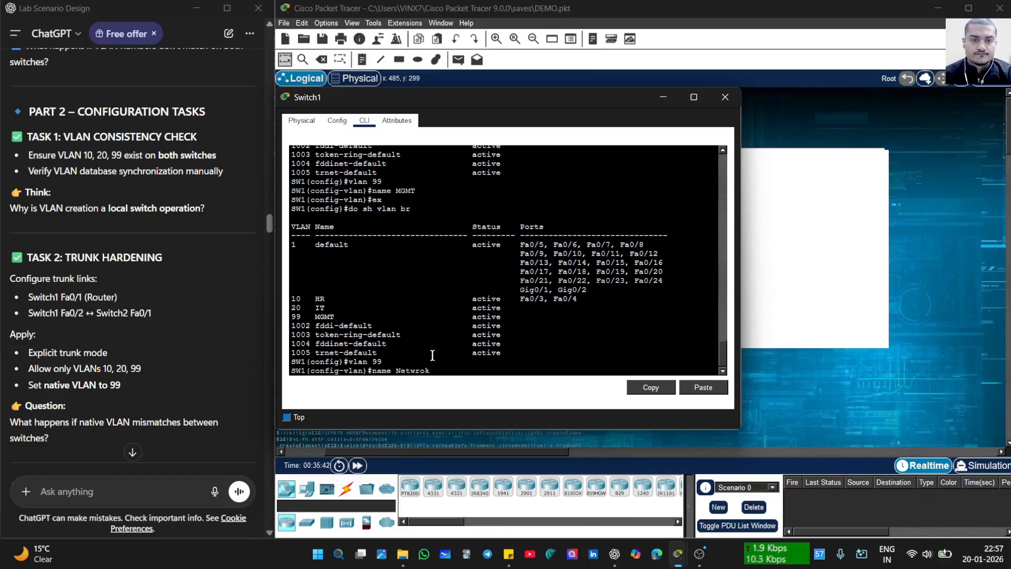
type(" MGM")
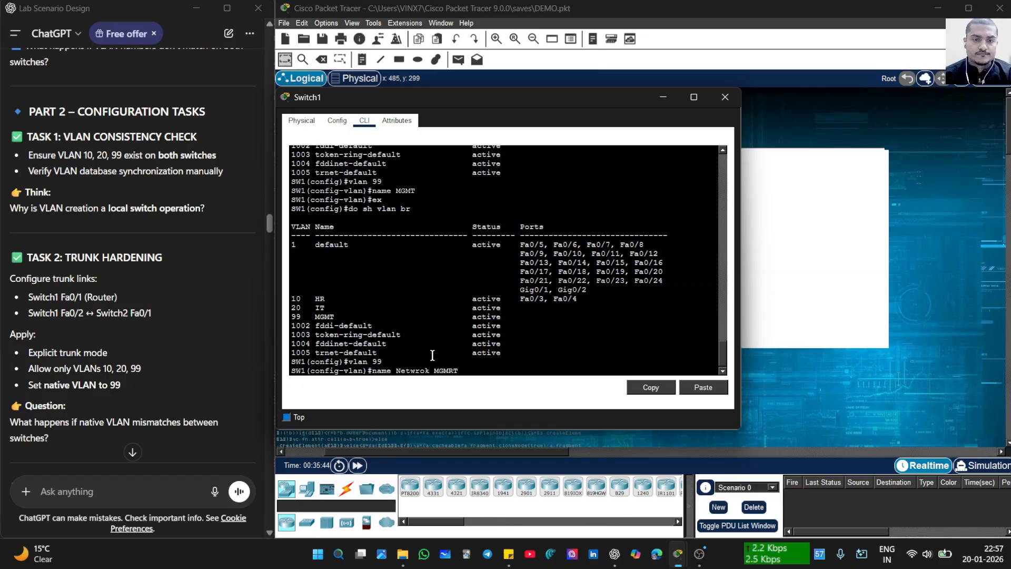
type("T")
key("Return")
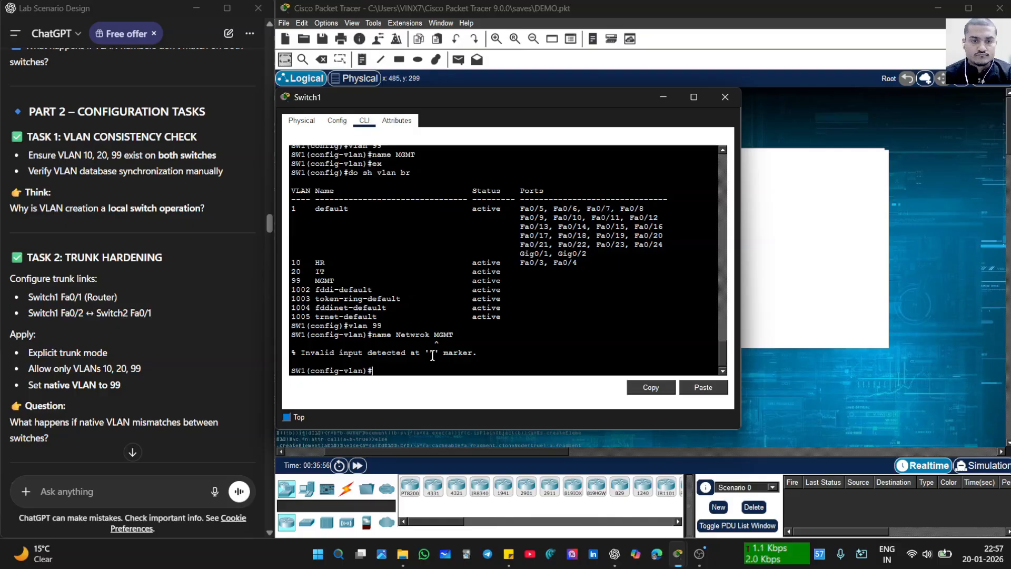
- Try to rename VLAN 99 on SW1 with the command name N MGMT, and exit VLAN configuration
type("N")
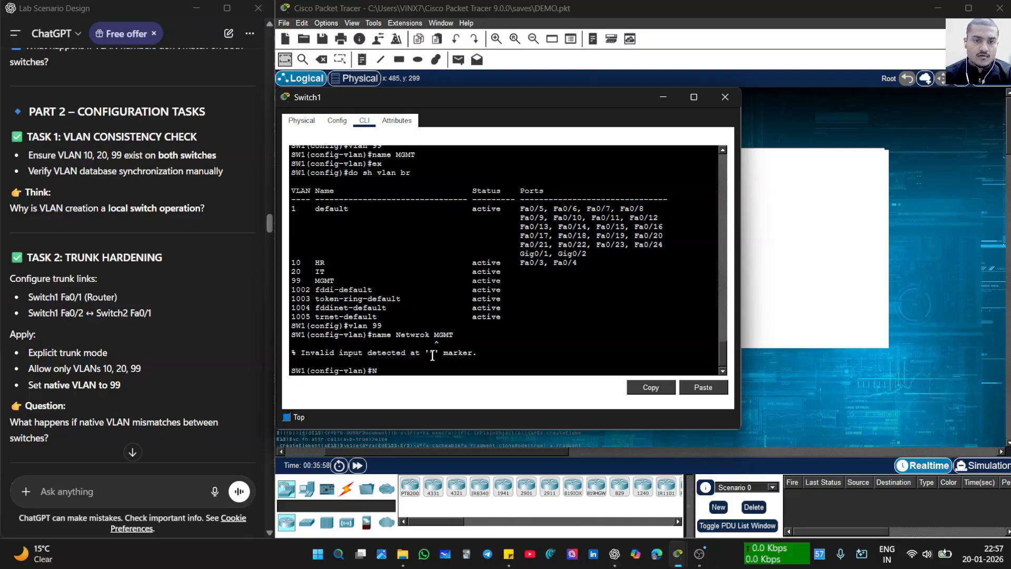
key("BackSpace")
type("name N m")
key("BackSpace")
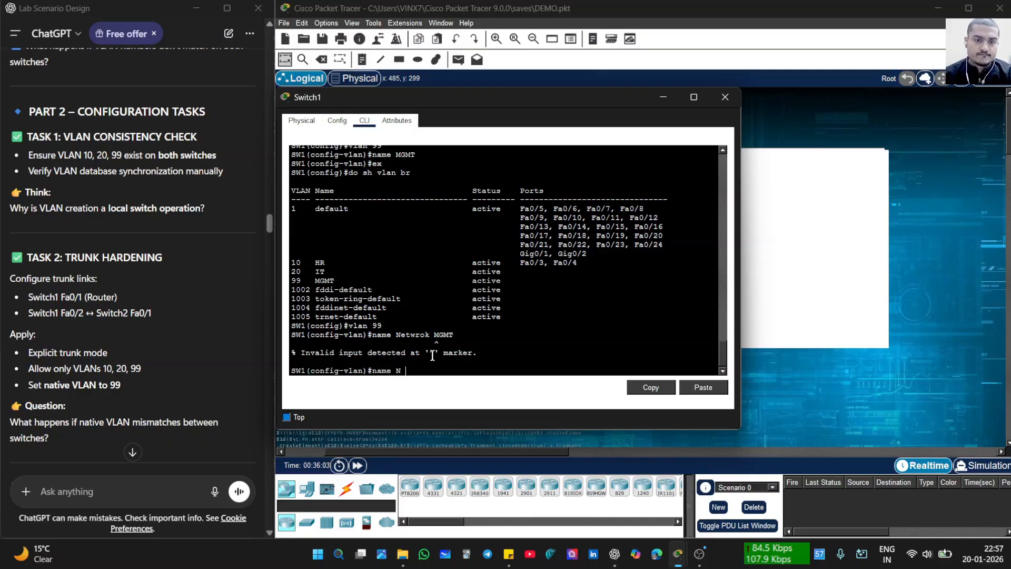
type("MGMR")
key("BackSpace")
type("T")
key("Return")
key("Return")
key("Return")
key("Return")
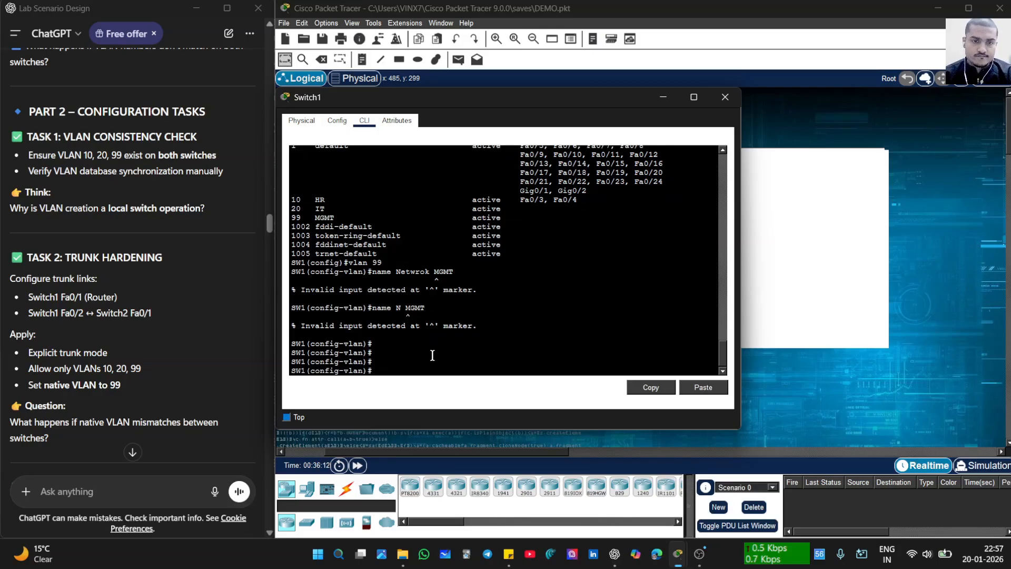
type("ex")
key("Return")
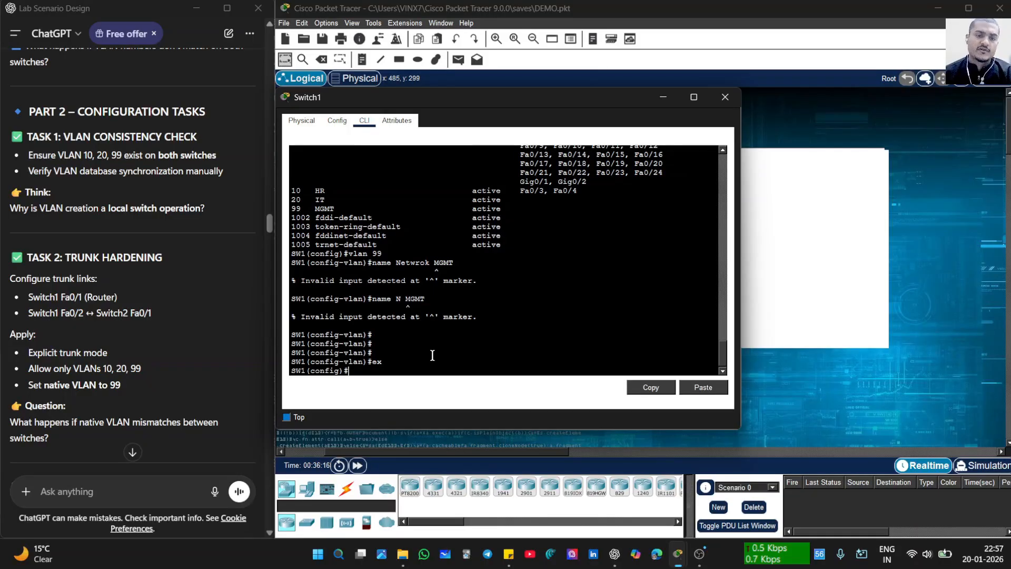
- Recheck the VLAN names on SW1 from global configuration with do sh vlan br
key("BackSpace")
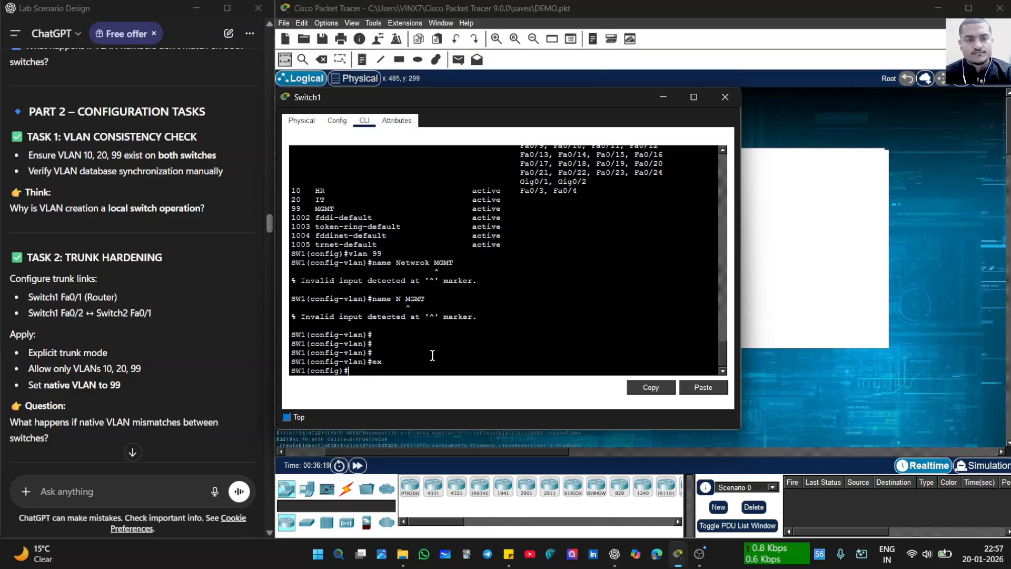
type("do sh val")
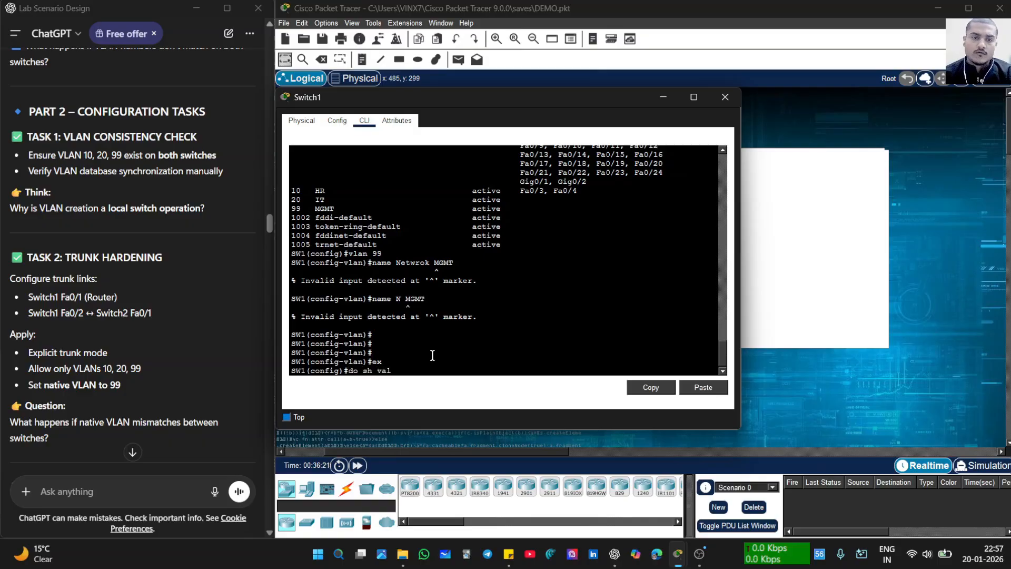
key("BackSpace")
key("BackSpace")
key("BackSpace")
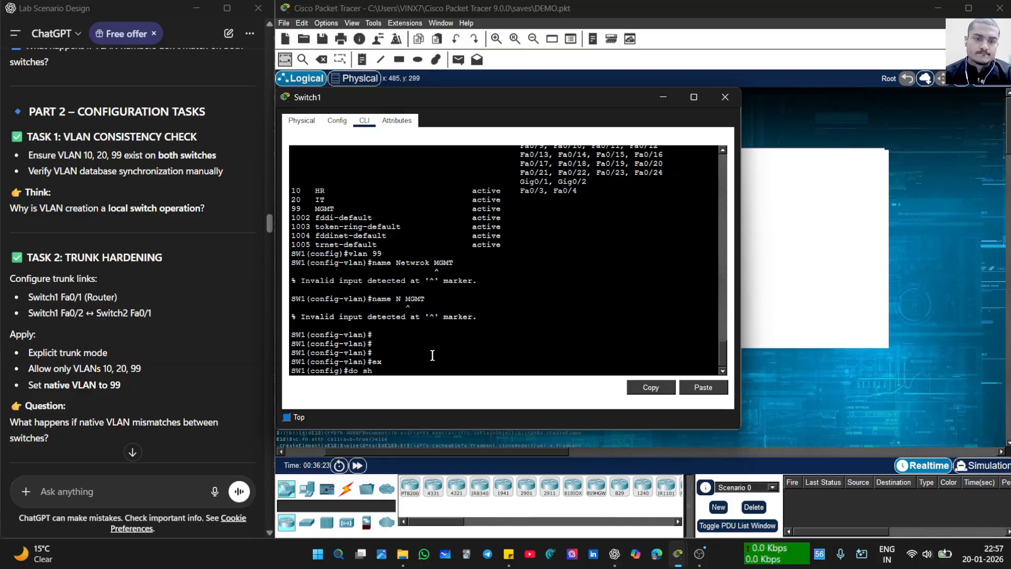
type("vlan br")
key("Return")
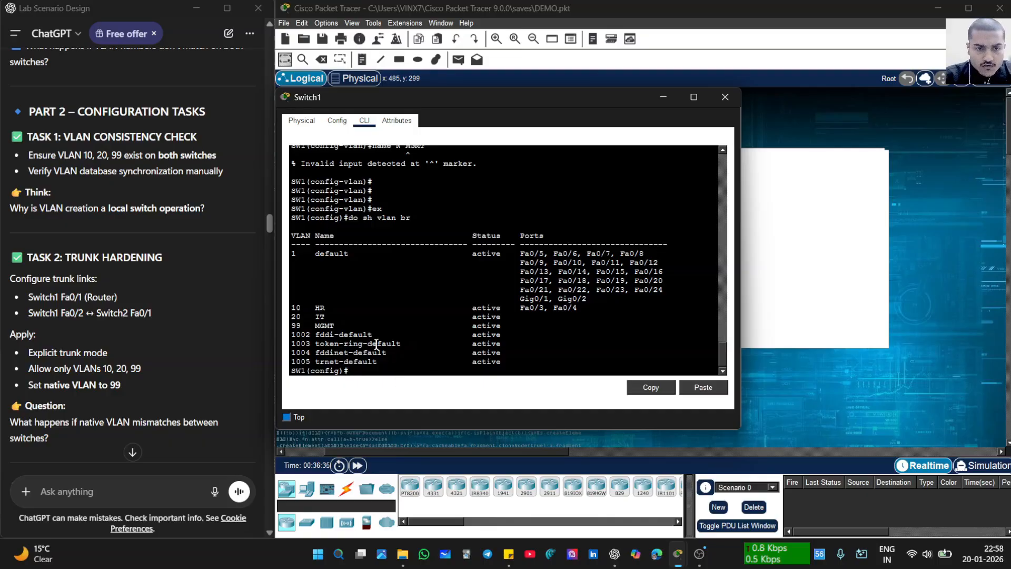
- Display the trunk interfaces, native VLAN and allowed VLANs on SW1 with do sh int tr
type("br")
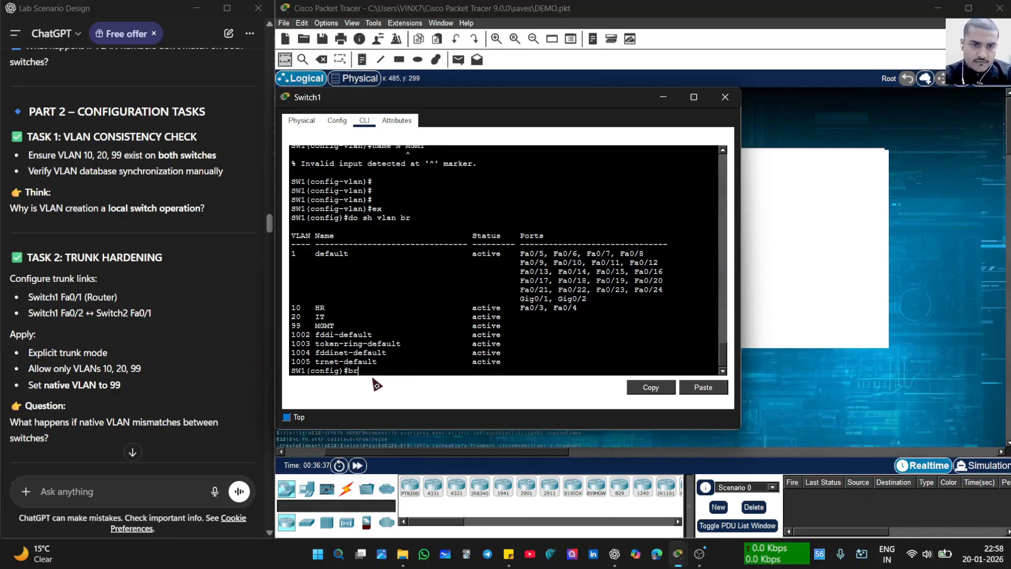
key("BackSpace")
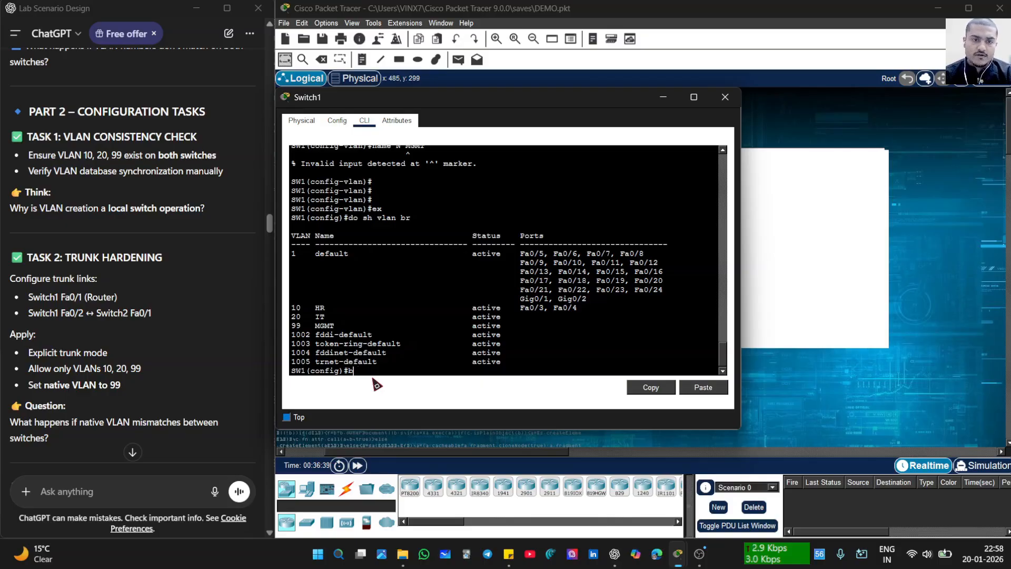
key("BackSpace")
type("do")
type(" dsh")
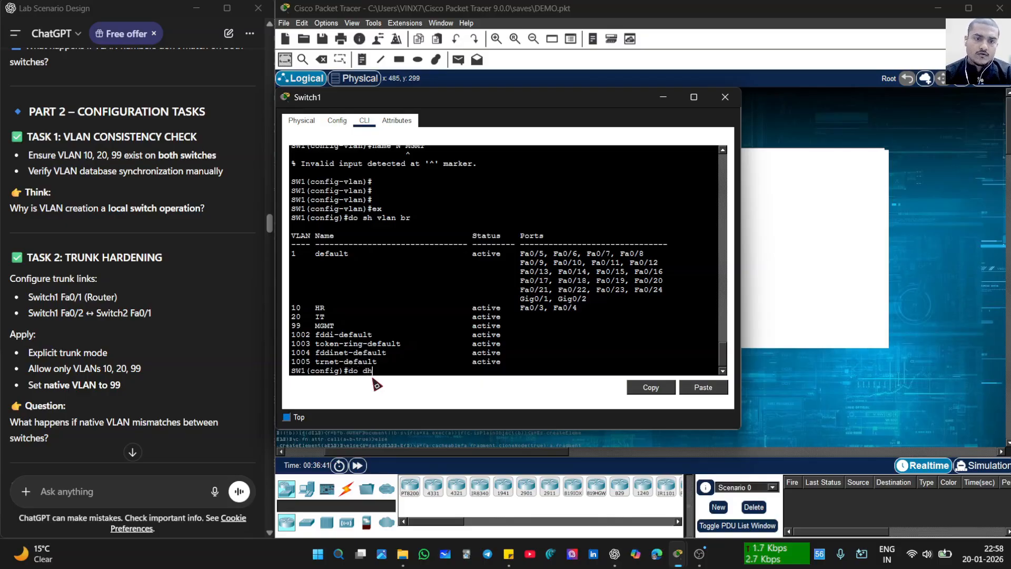
key("BackSpace")
key("BackSpace")
key("BackSpace")
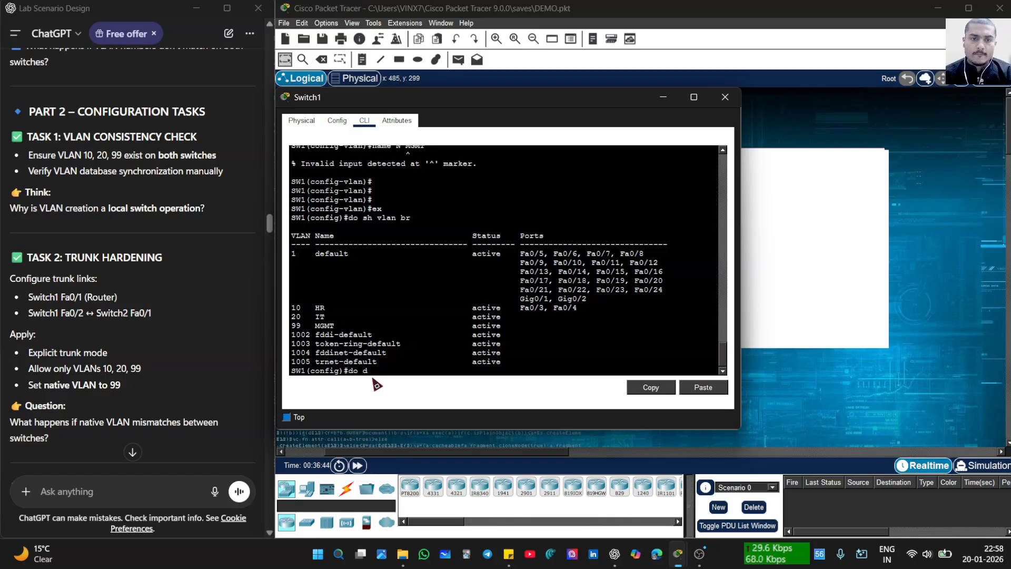
type("sh")
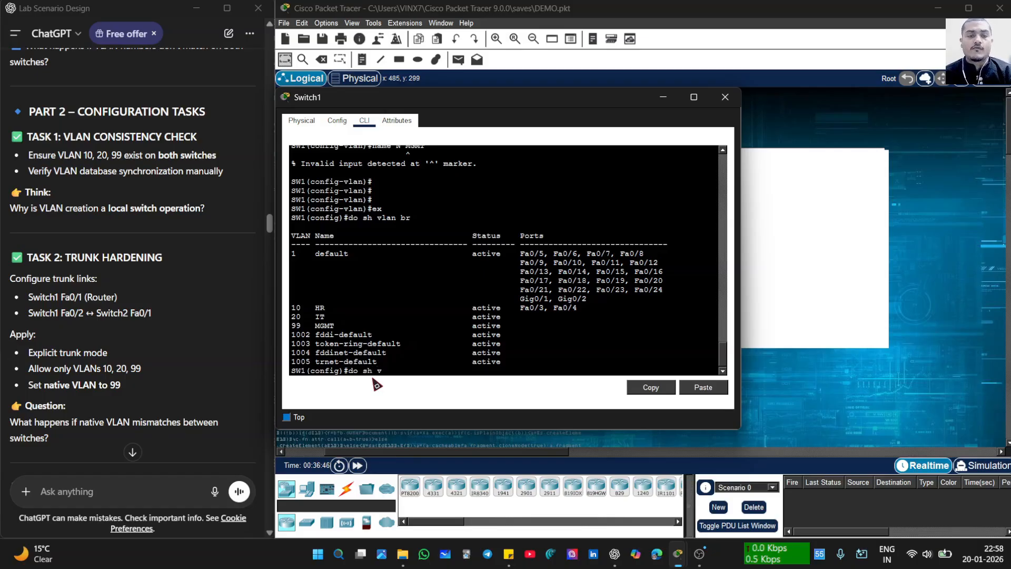
type(" int tr")
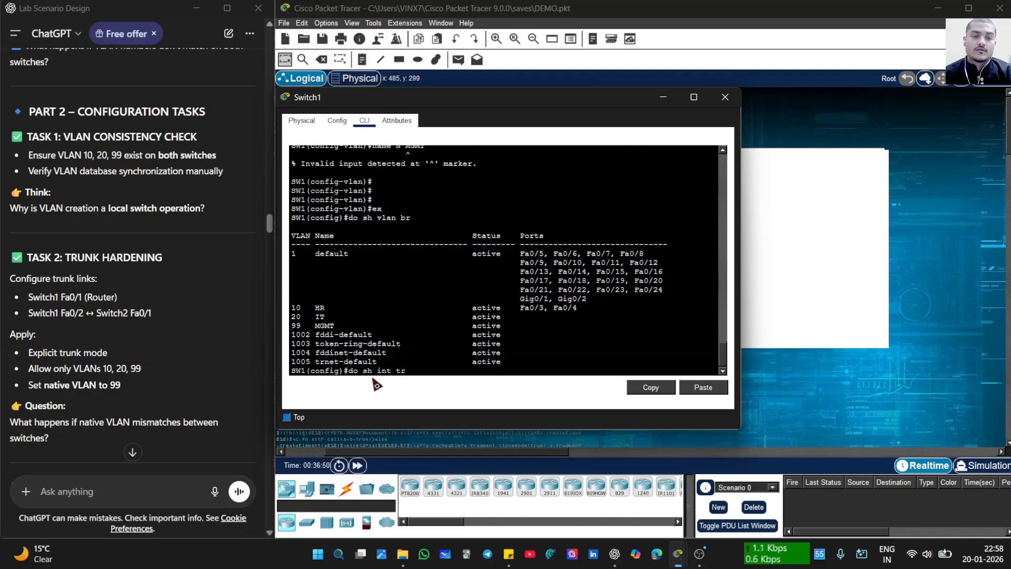
key("Return")
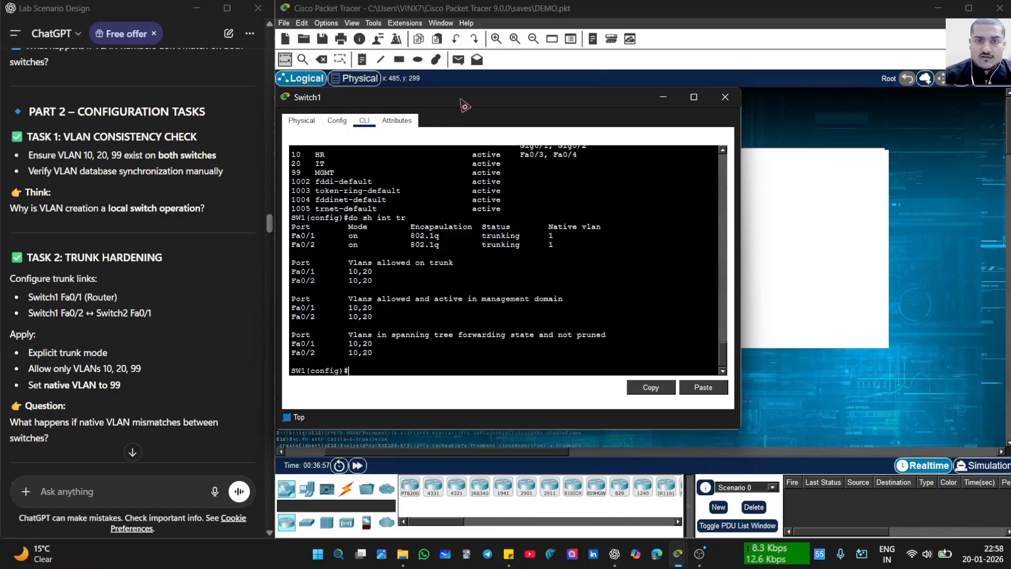
- Enter interface f0/2 on SW1 and set it explicitly to trunk mode with sw mode tr
left_click_drag(463, 101, 734, 79)
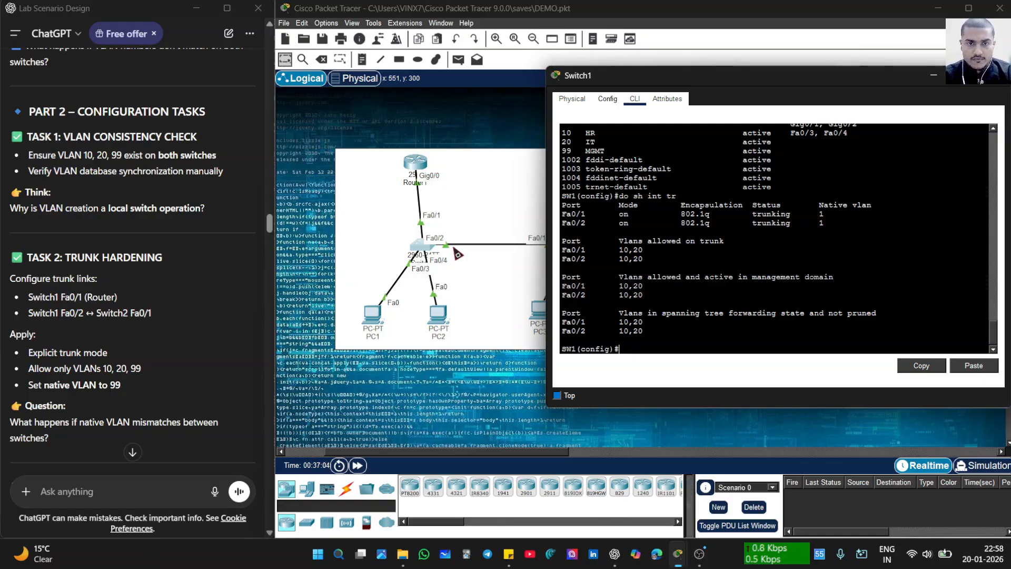
type("int fo")
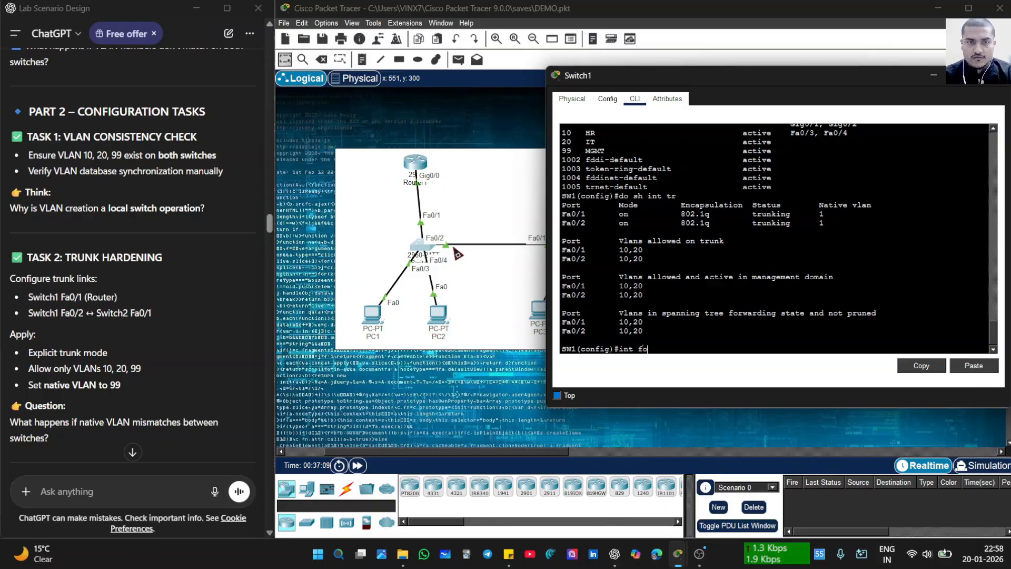
key("BackSpace")
type("0/2")
key("Return")
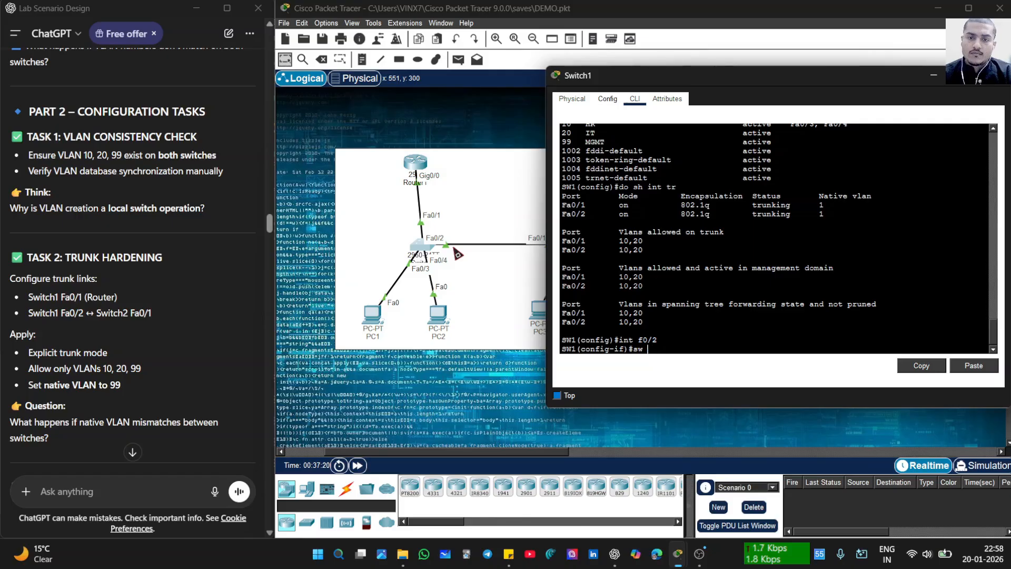
type("sw om")
key("BackSpace")
key("BackSpace")
type("mode t")
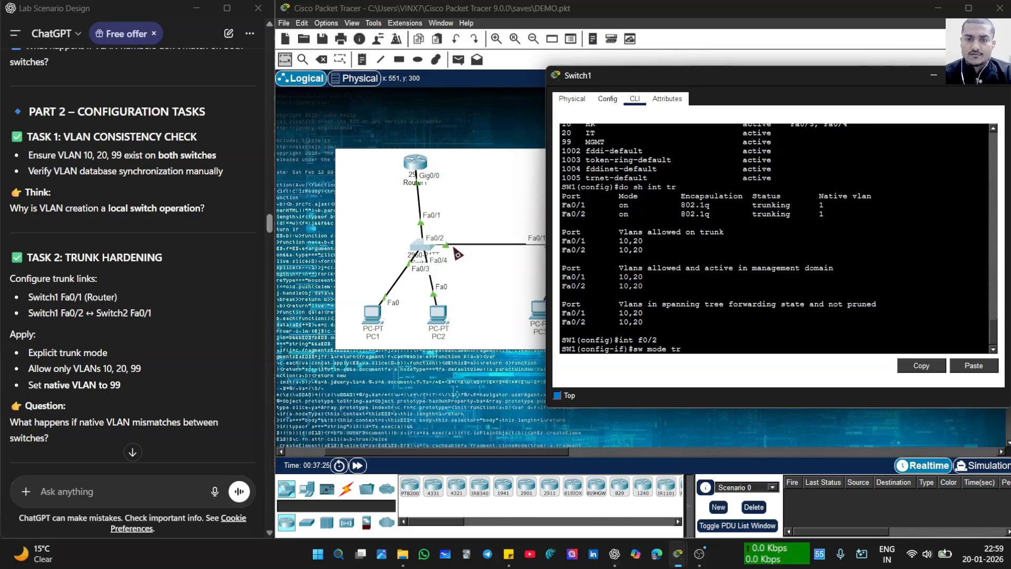
type("r")
key("Return")
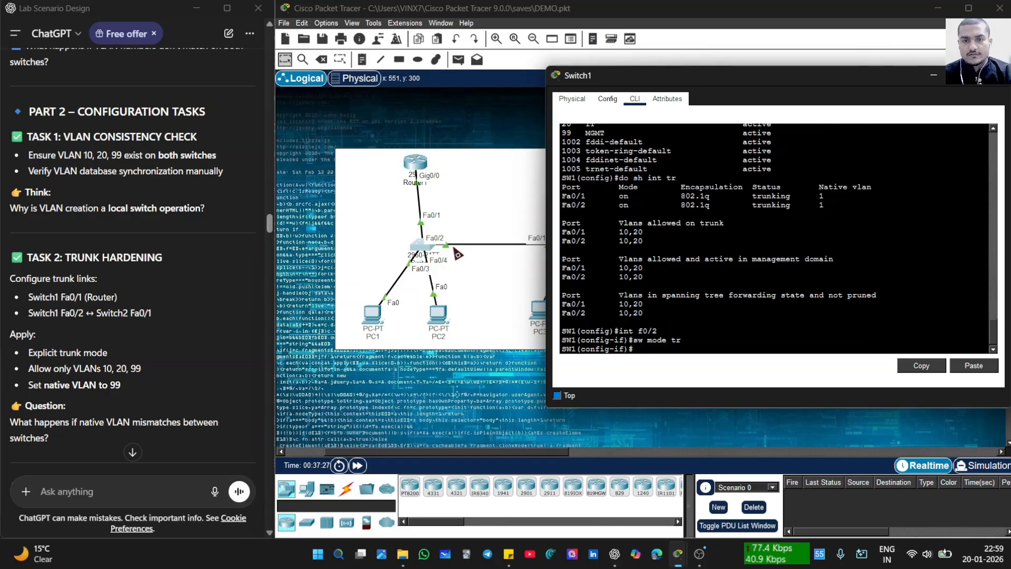
- Try to make VLAN 99 native on f0/2 with the command sw tr allowed vlan 99 native
key("Up")
key("BackSpace")
key("BackSpace")
key("BackSpace")
key("BackSpace")
key("BackSpace")
key("BackSpace")
key("BackSpace")
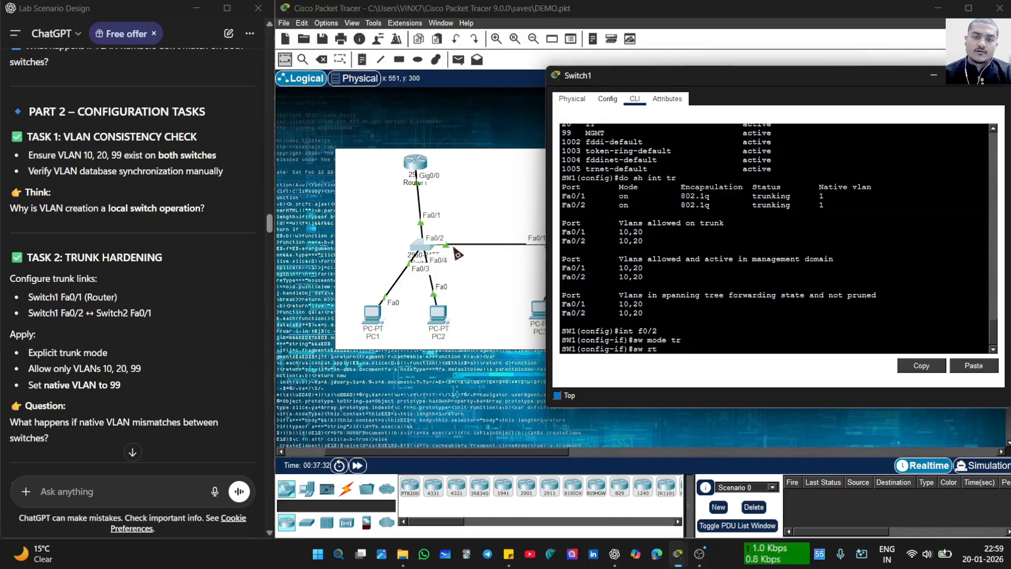
type("tr ")
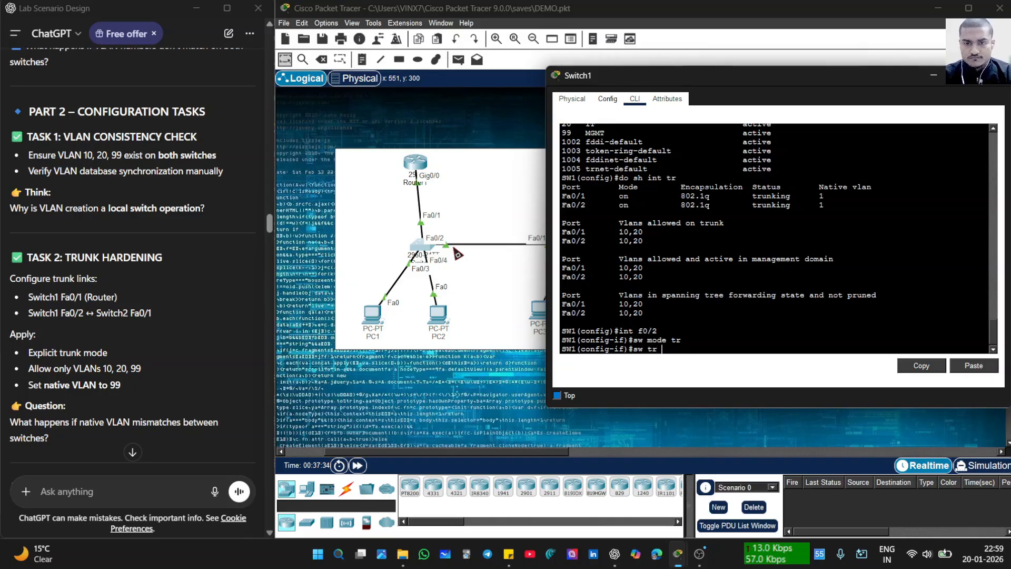
type("all")
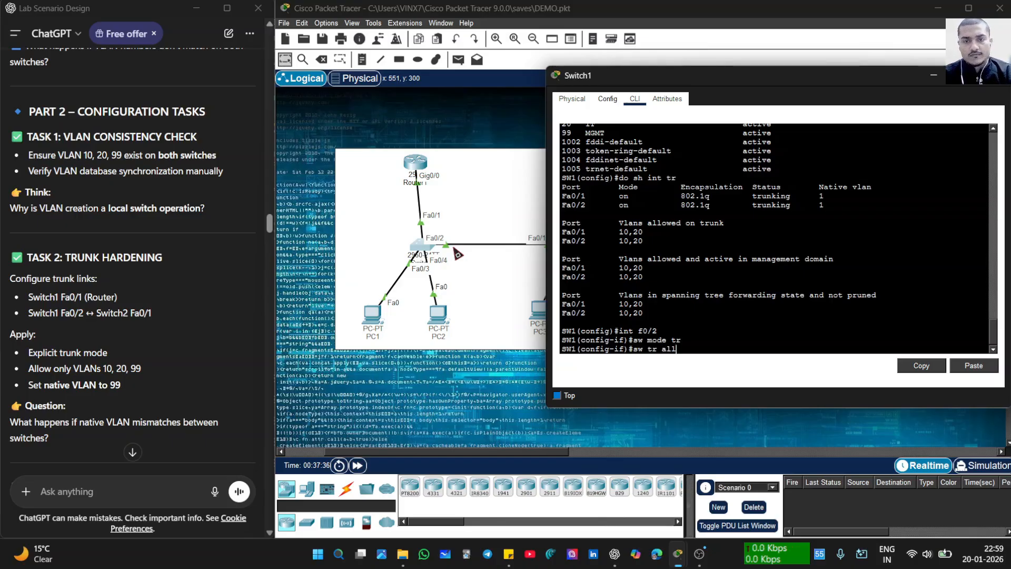
type("owed vlan")
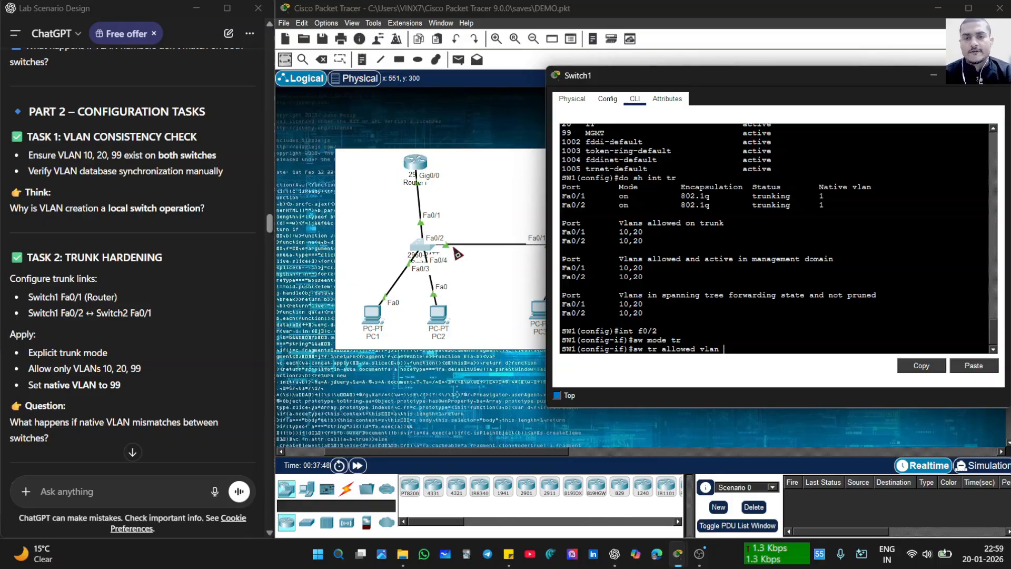
type("99")
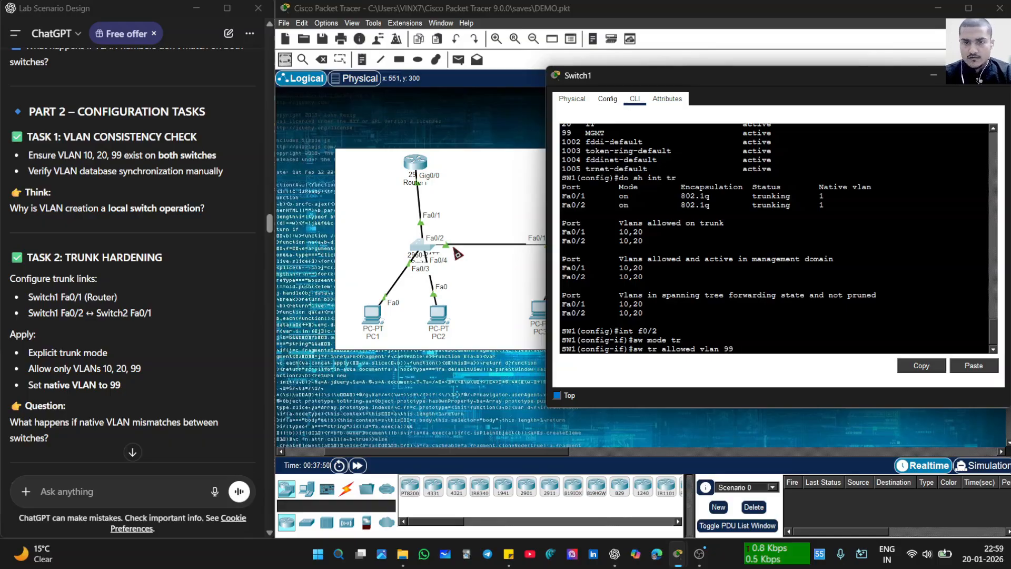
type(" nativ")
key("BackSpace")
type("ive")
key("Return")
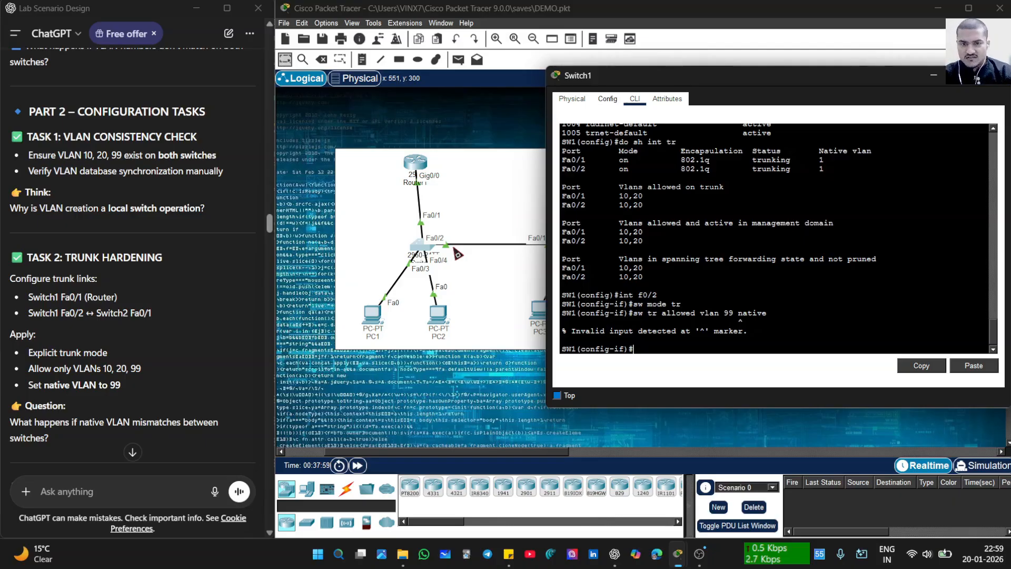
- Try to set the native VLAN on f0/2 with the reordered command sw tr allowed native vlan 99
key("Up")
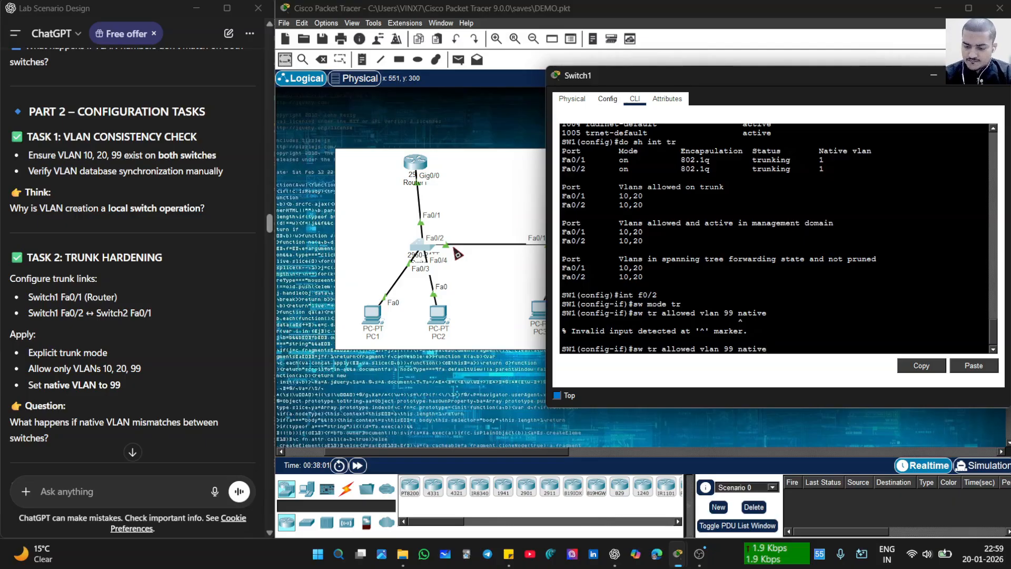
key("BackSpace")
key("BackSpace")
key("BackSpace")
key("BackSpace")
key("BackSpace")
key("BackSpace")
key("BackSpace")
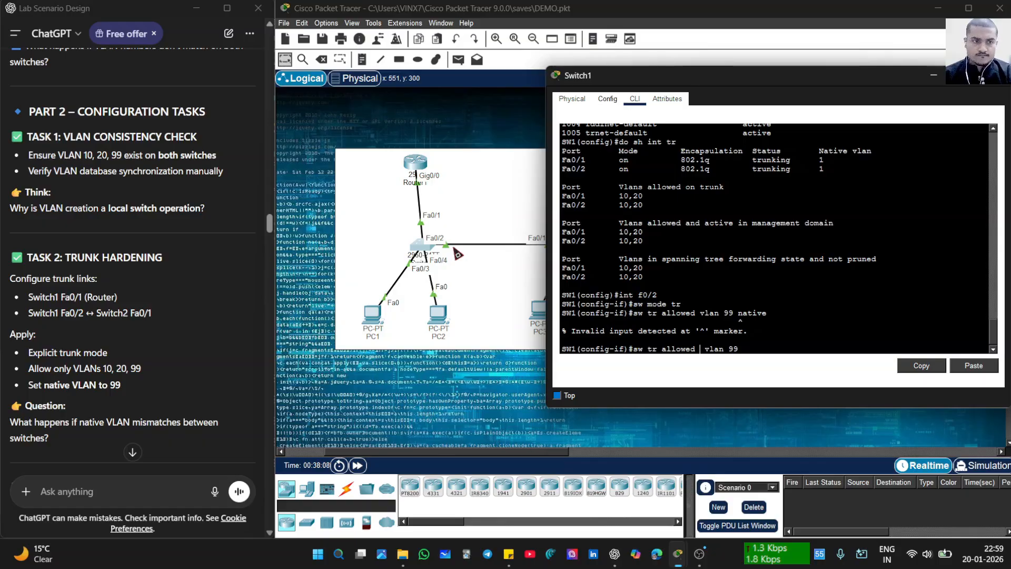
type("nat ")
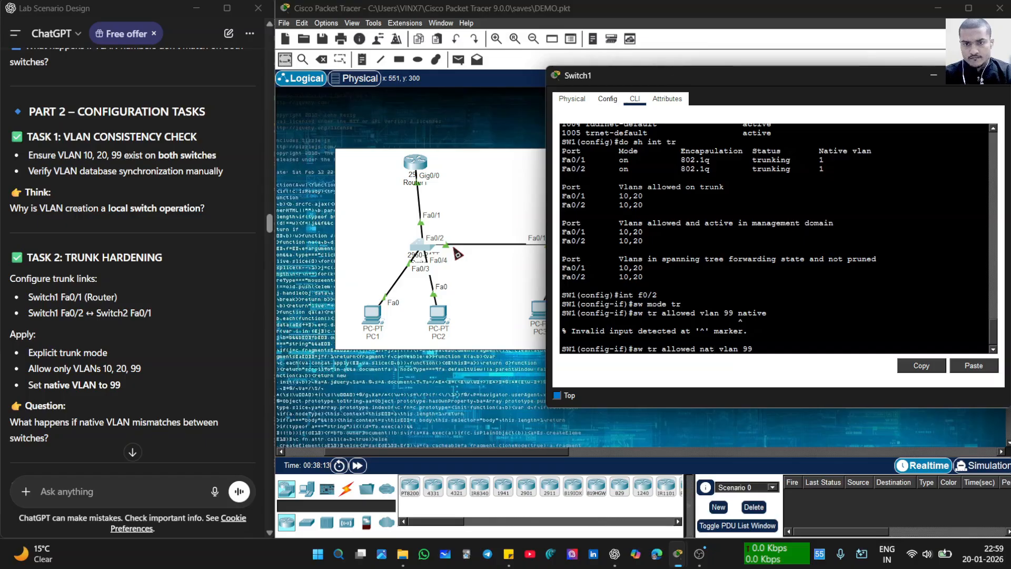
type("ive")
key("Return")
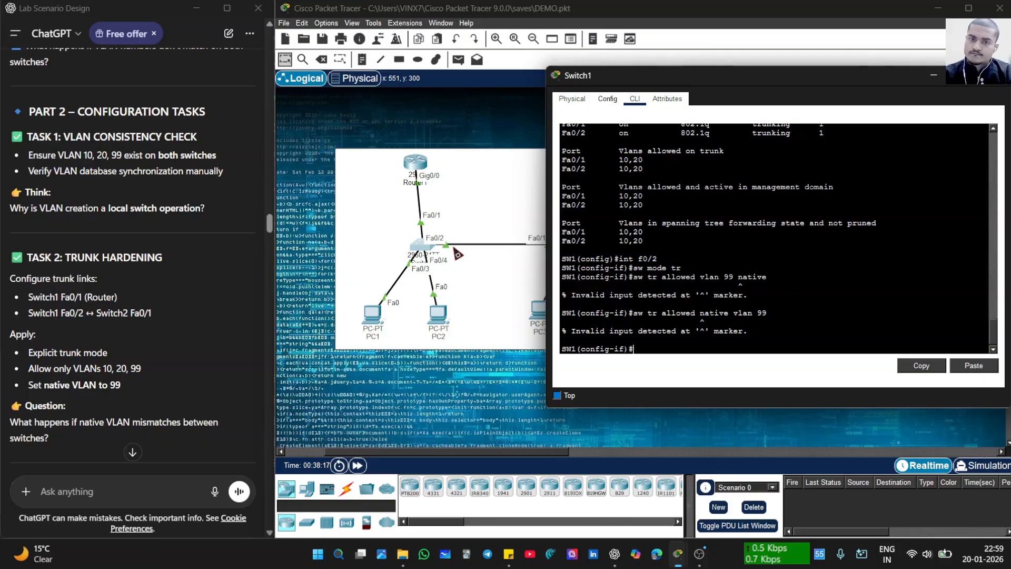
- Try to assign native VLAN 99 on f0/2 with the command sw trunk all vlan 99 na
type("sw")
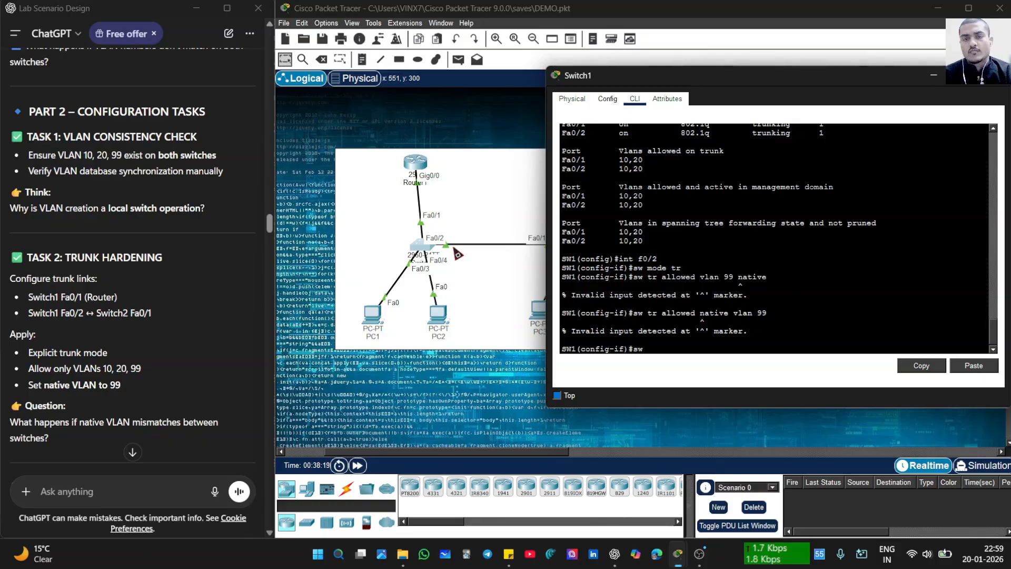
type("r")
key("BackSpace")
key("BackSpace")
type("r")
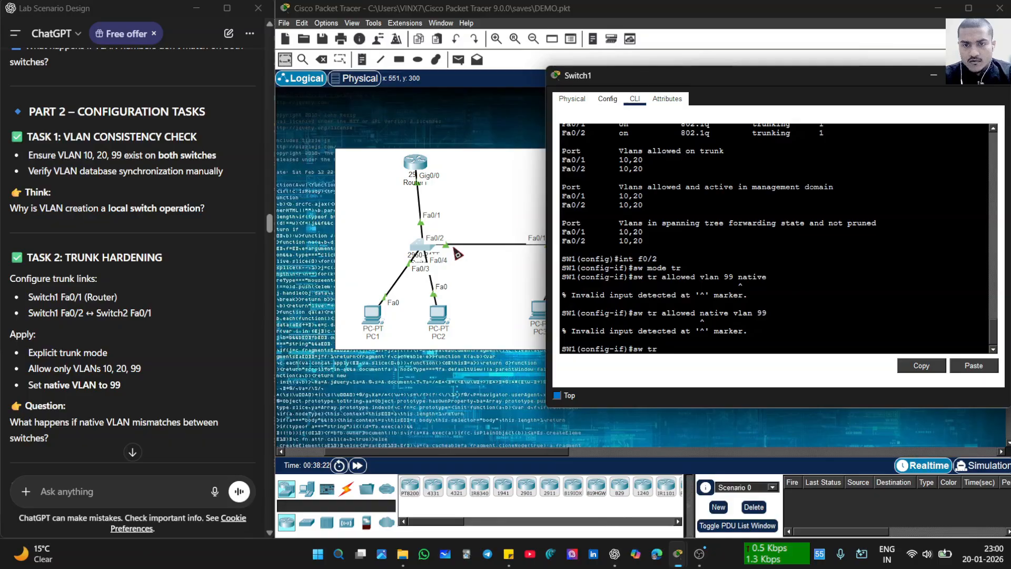
type("unk allwoed")
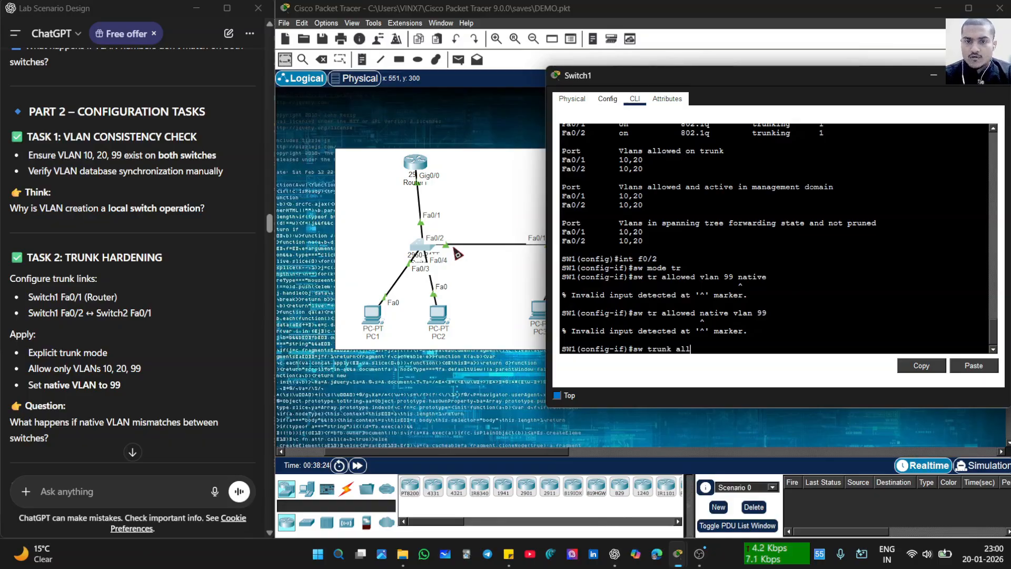
key("BackSpace")
key("BackSpace")
key("BackSpace")
key("BackSpace")
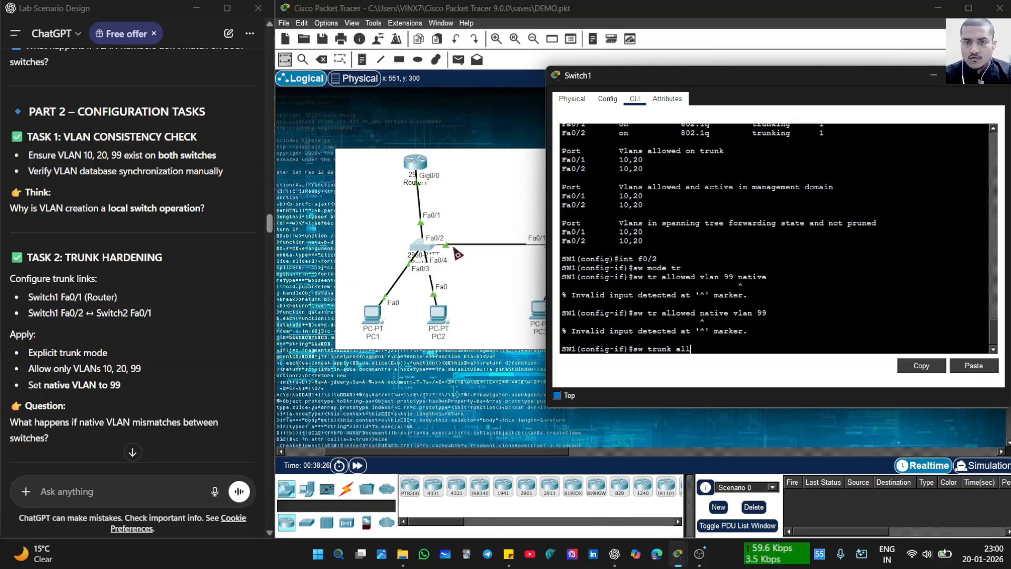
type("owed")
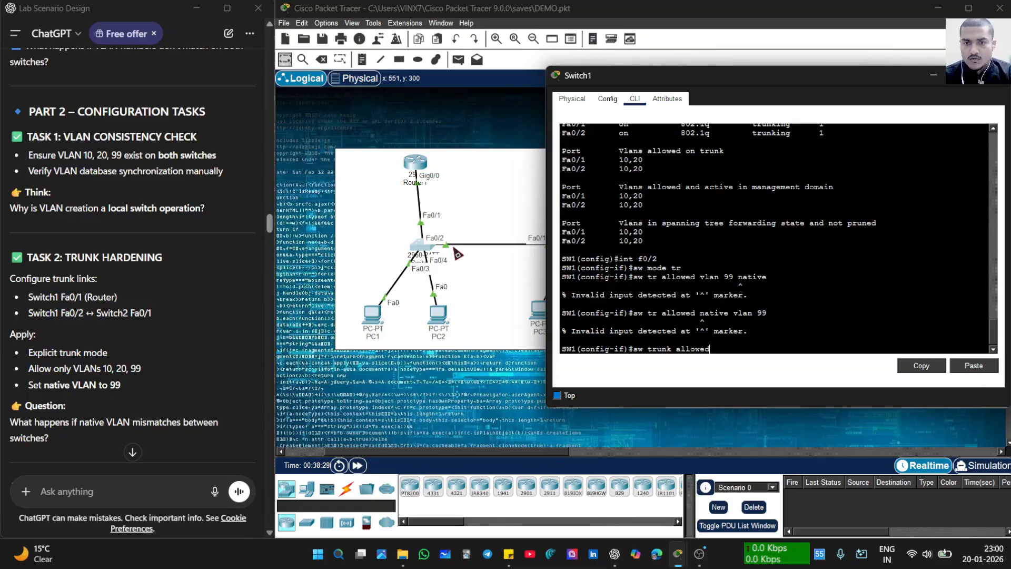
key("BackSpace")
key("BackSpace")
key("BackSpace")
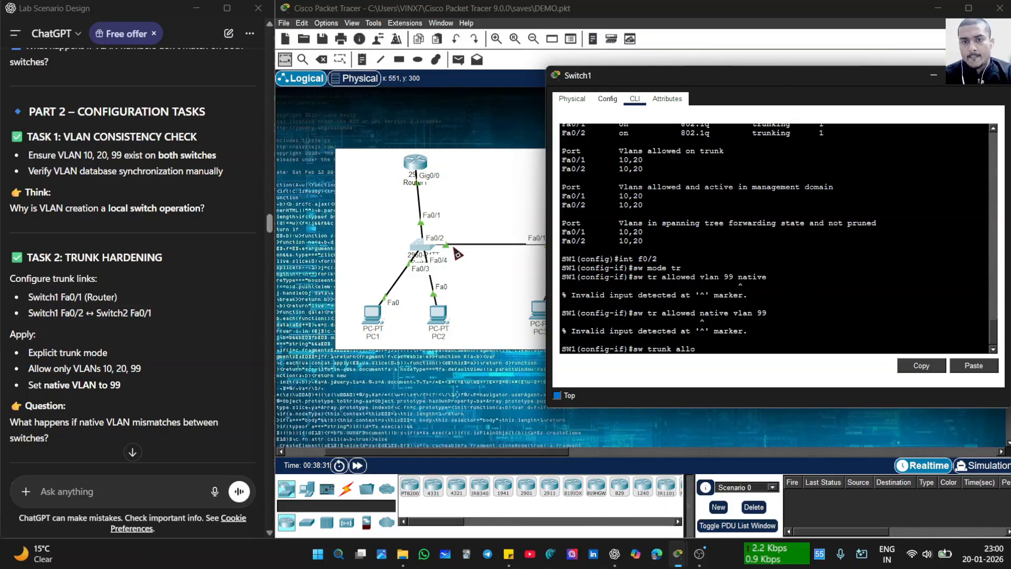
type("v")
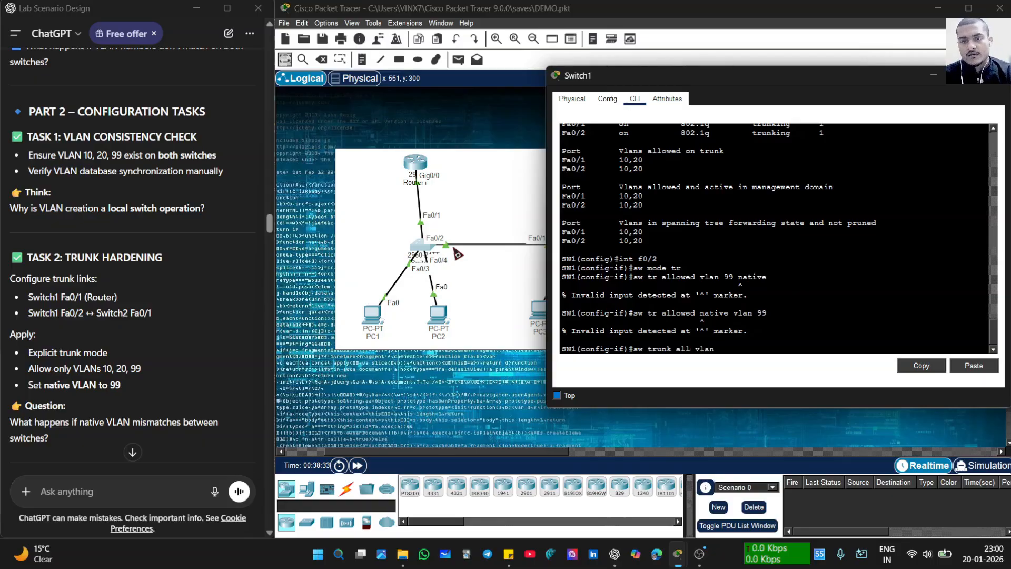
type("lan ")
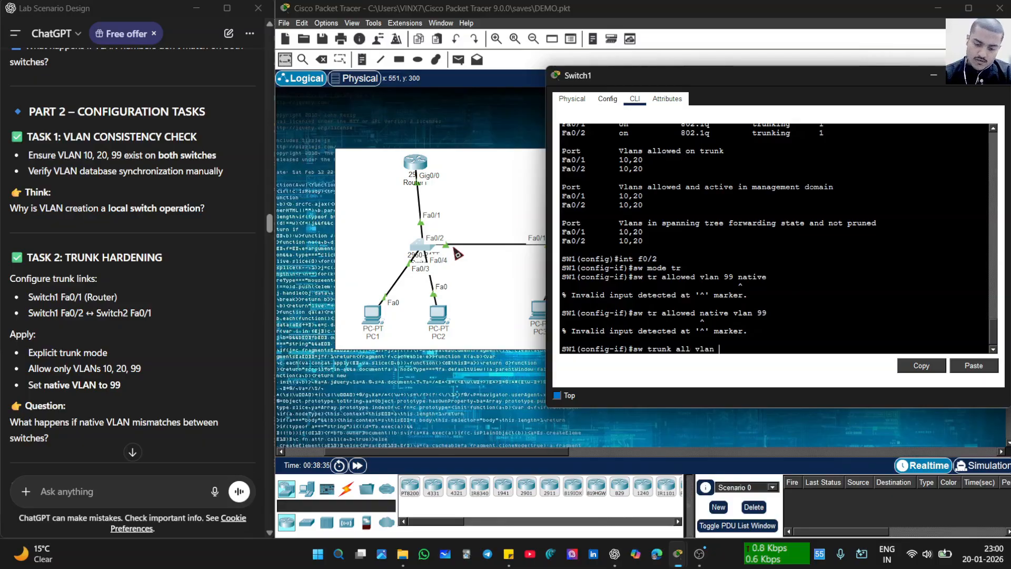
type("9")
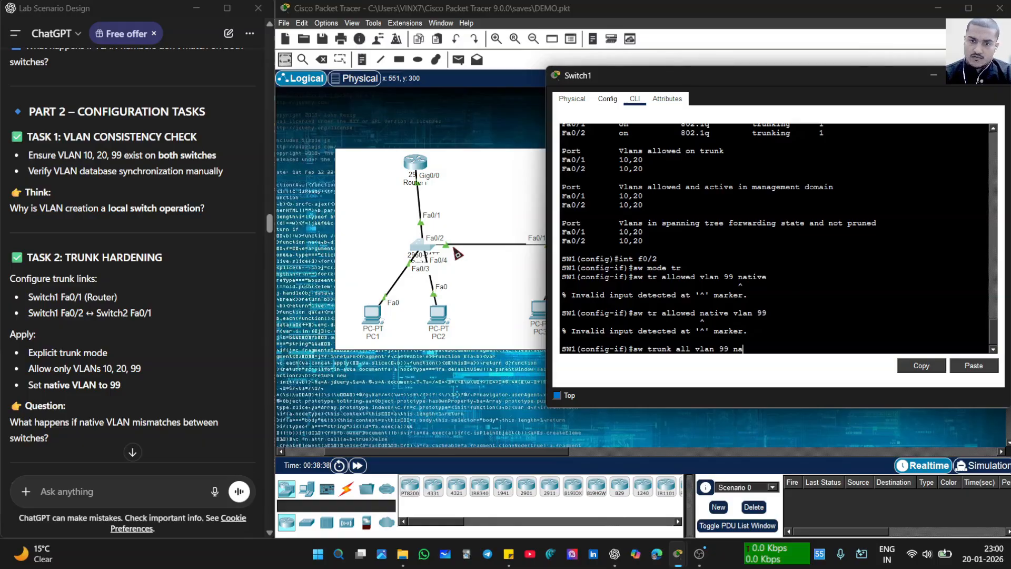
type("9 na")
key("Return")
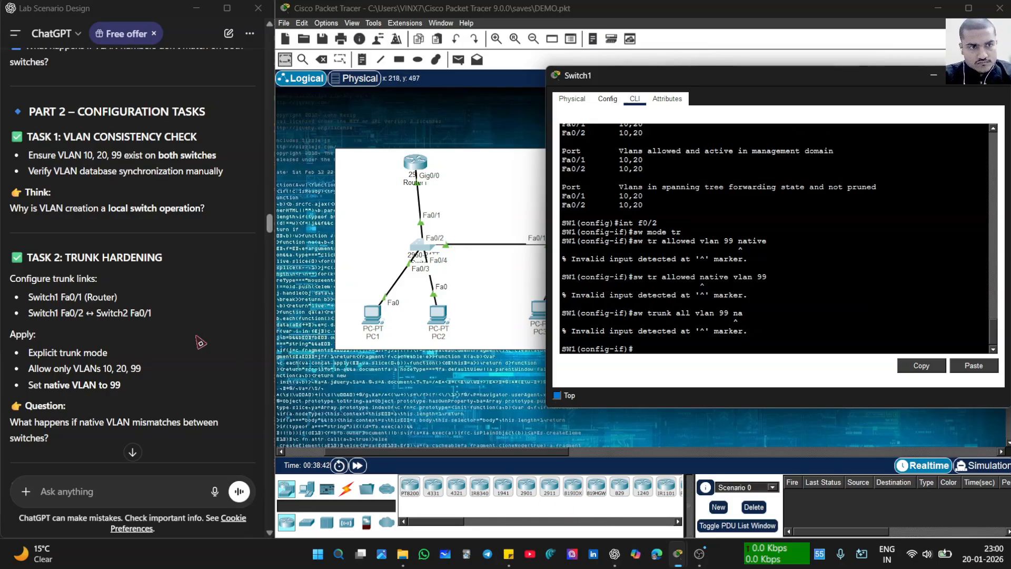
- Switch to Copilot and ask it "tell me the way to assign the native vlan"
left_click(614, 562)
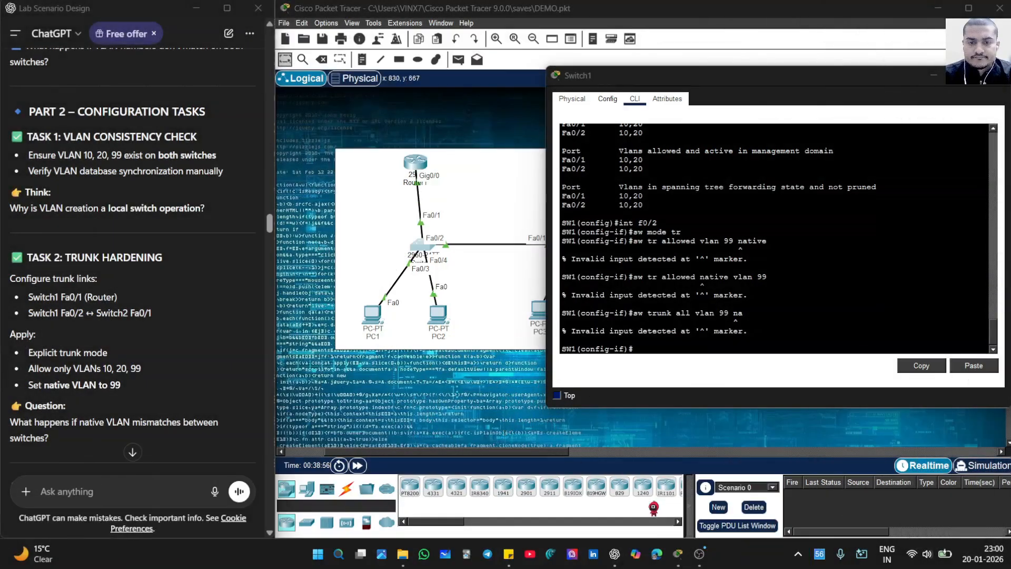
left_click(637, 560)
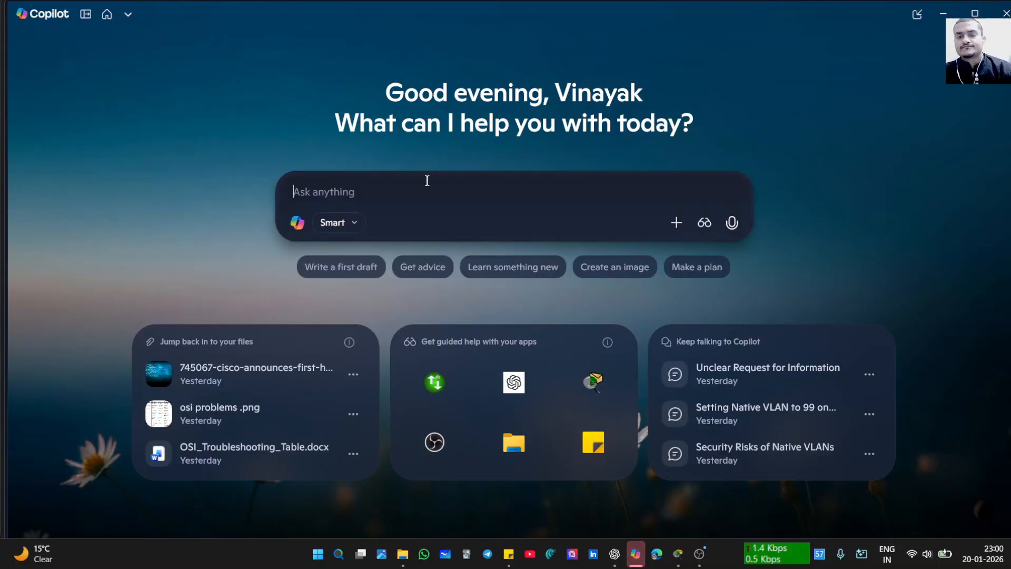
type("t")
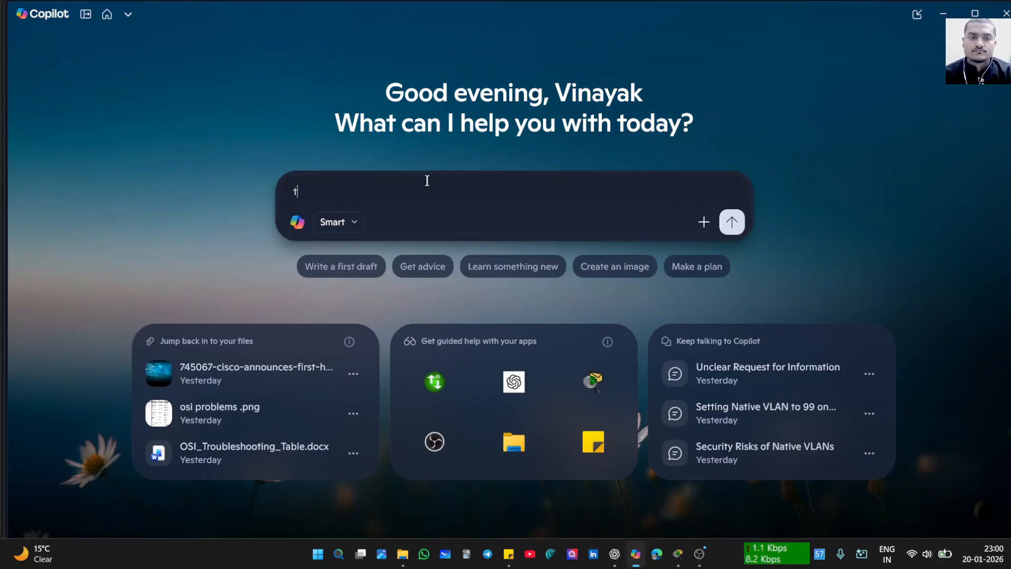
type("ell me the ")
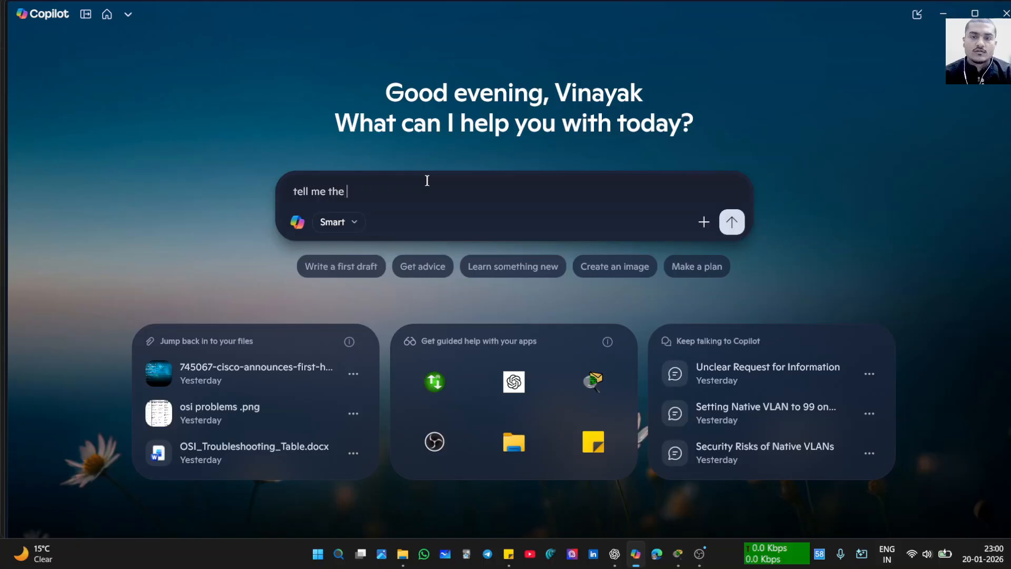
type("way to ")
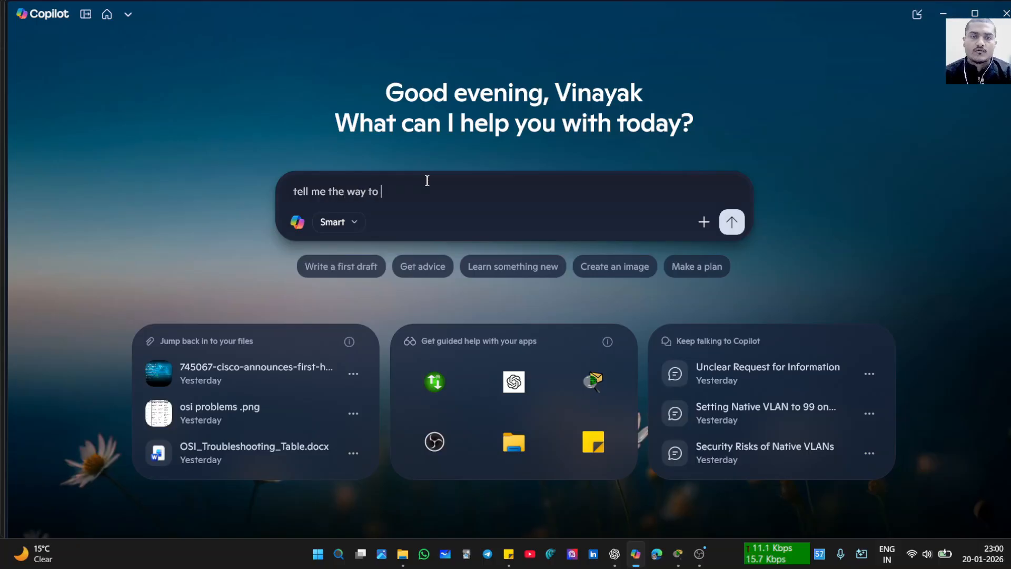
type("assing")
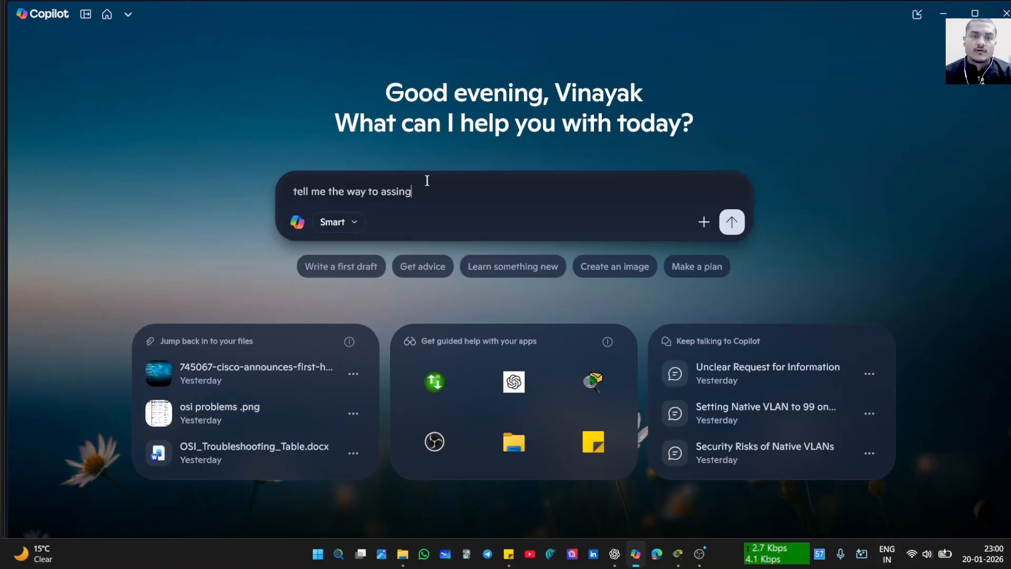
key("BackSpace")
key("BackSpace")
type("gn th e")
key("BackSpace")
type("e vla")
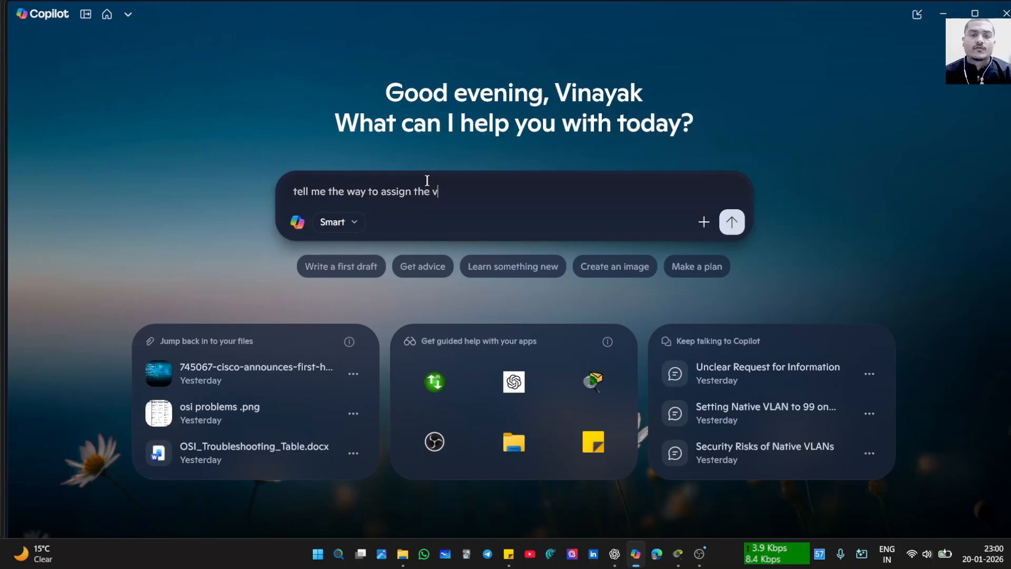
key("BackSpace")
key("BackSpace")
type("na")
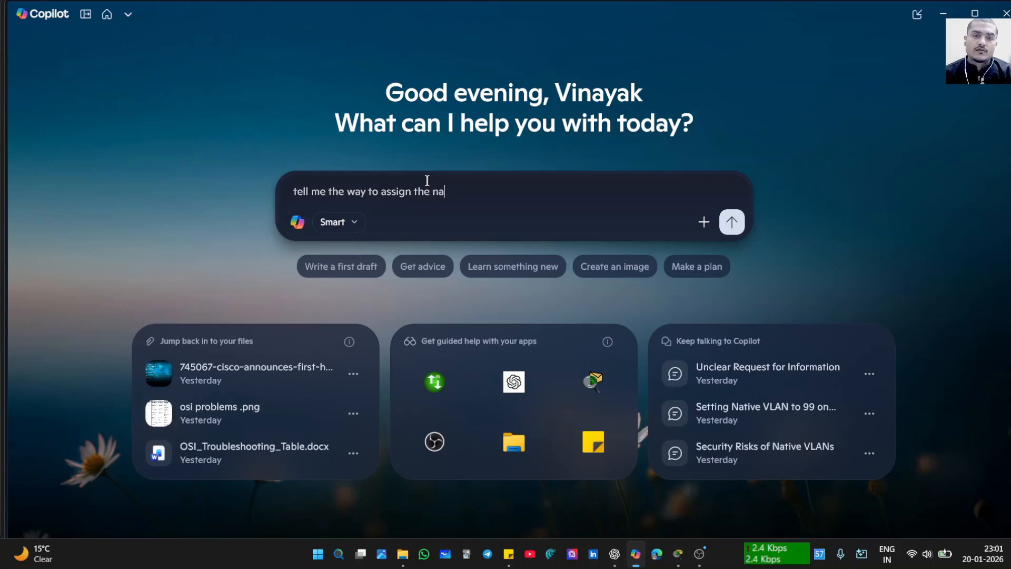
type("tive ")
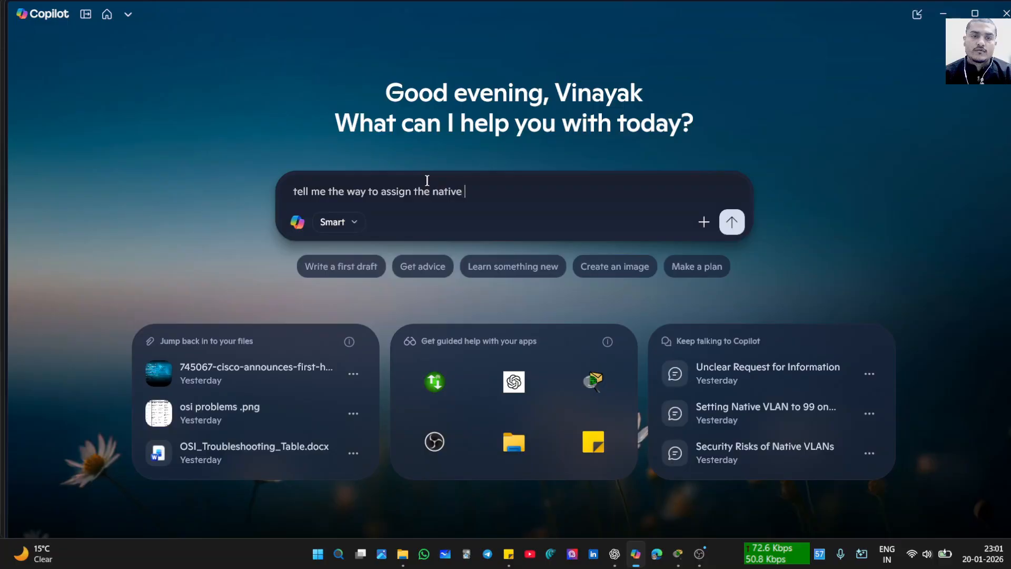
type("val")
key("BackSpace")
type("lan")
key("Return")
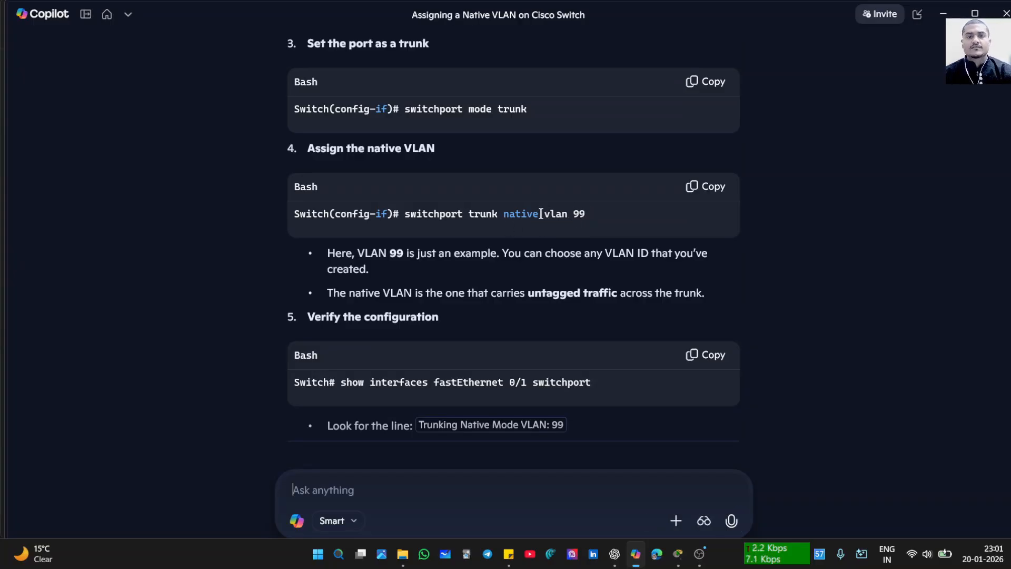
- Highlight Copilot's command switchport trunk native vlan 99, and return to Switch1's CLI in Packet Tracer with the ChatGPT lab tasks beside it
left_click_drag(613, 216, 404, 213)
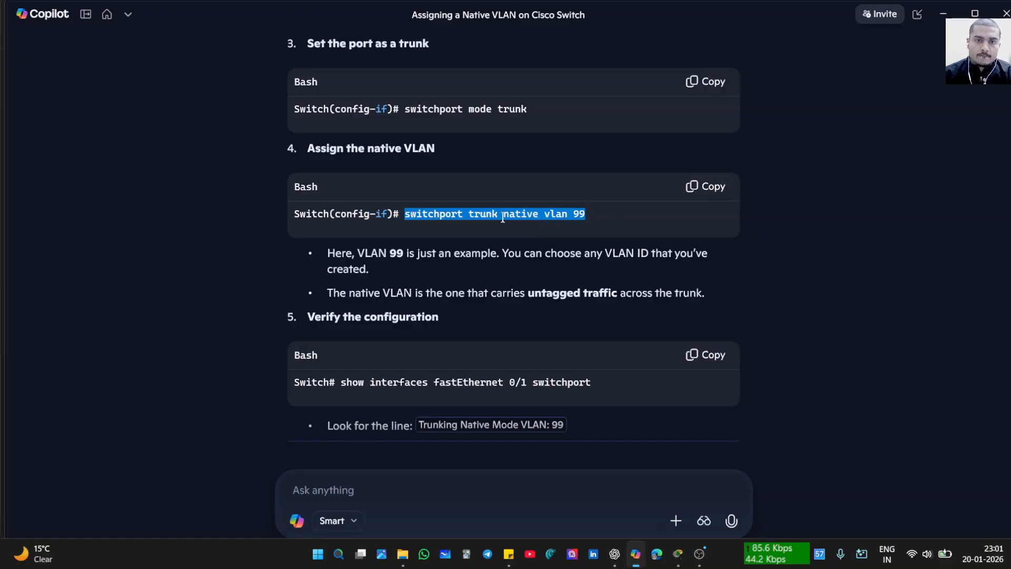
mouse_move(679, 557)
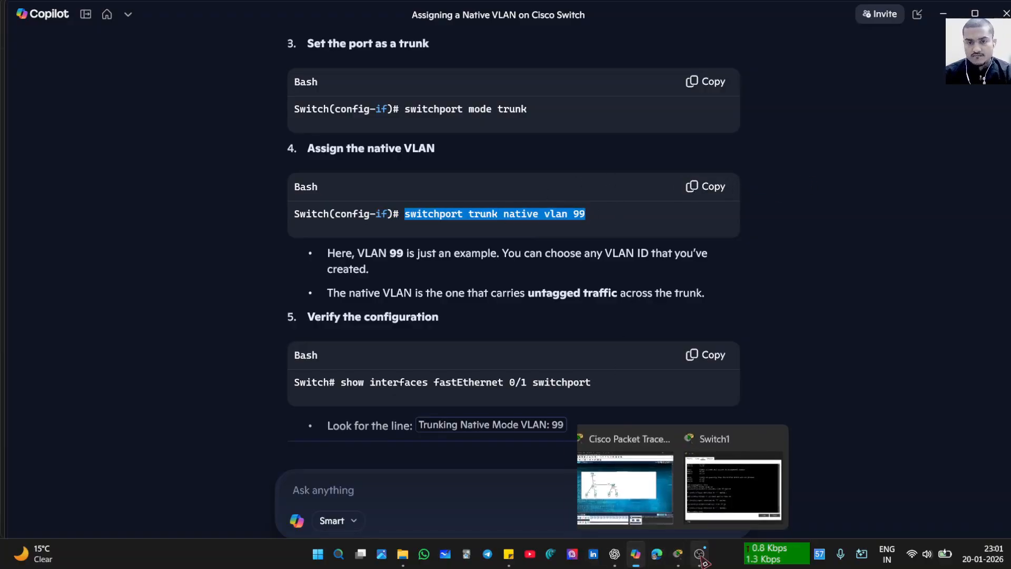
left_click(638, 492)
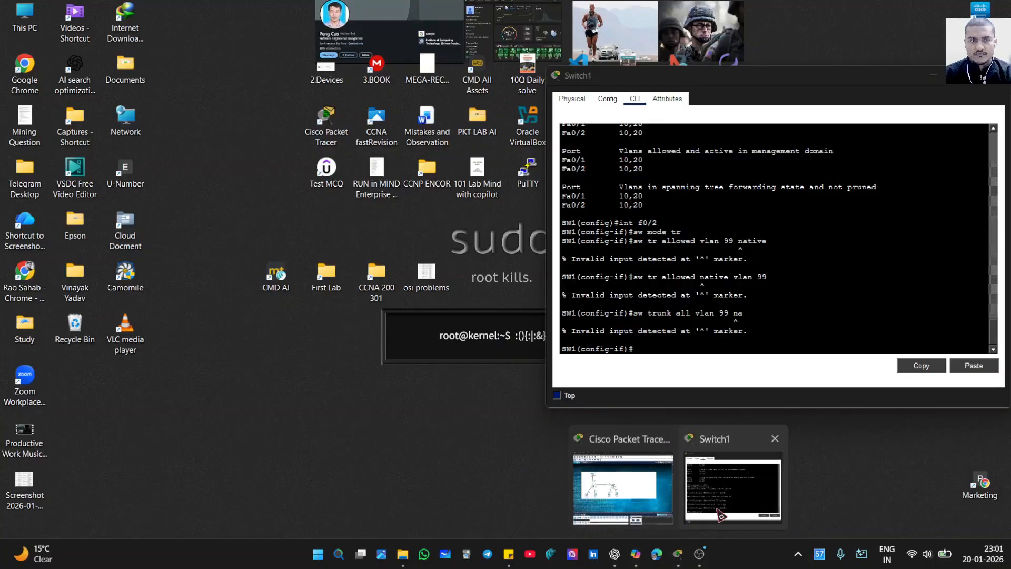
left_click(721, 515)
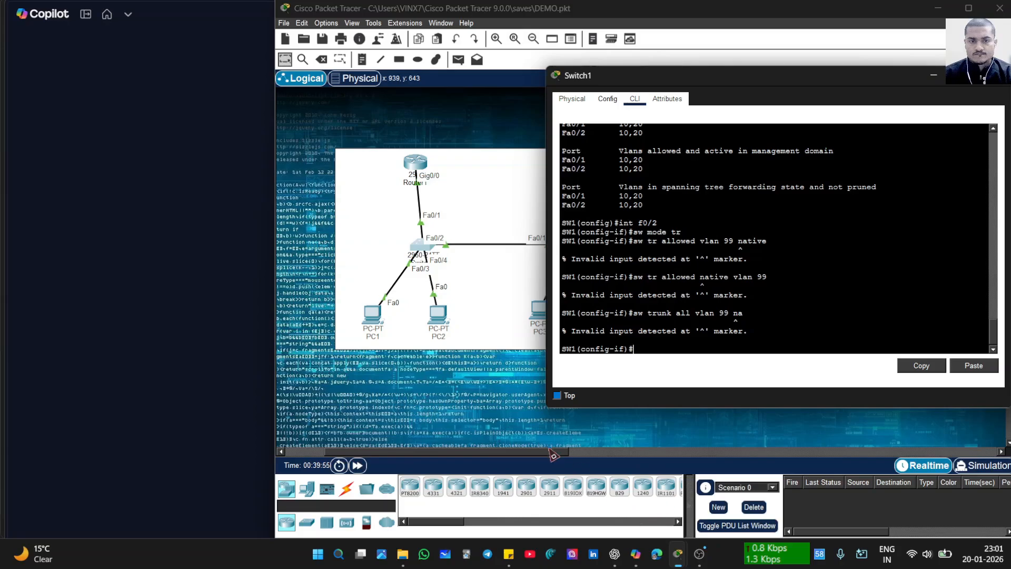
left_click(613, 555)
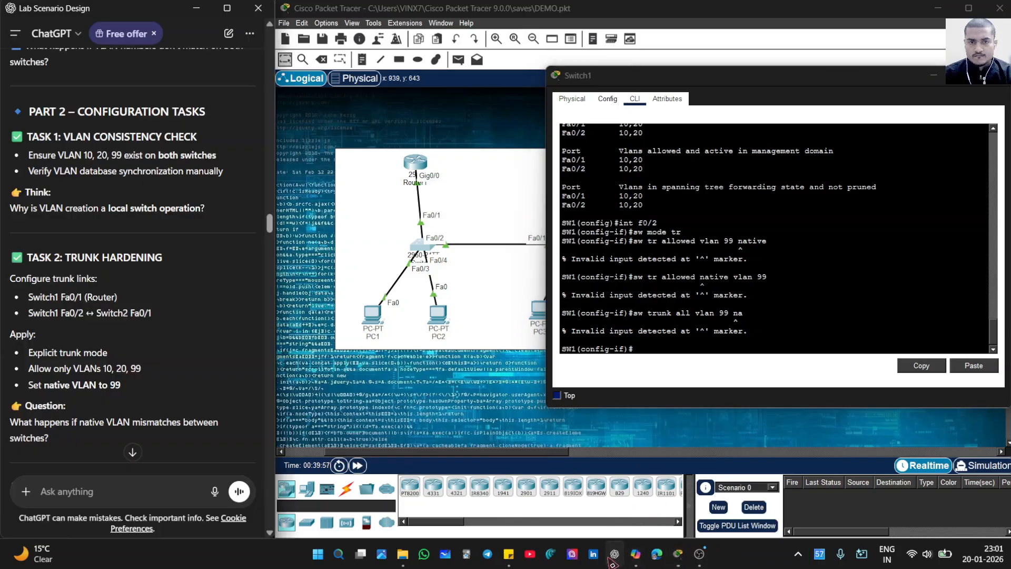
left_click(467, 374)
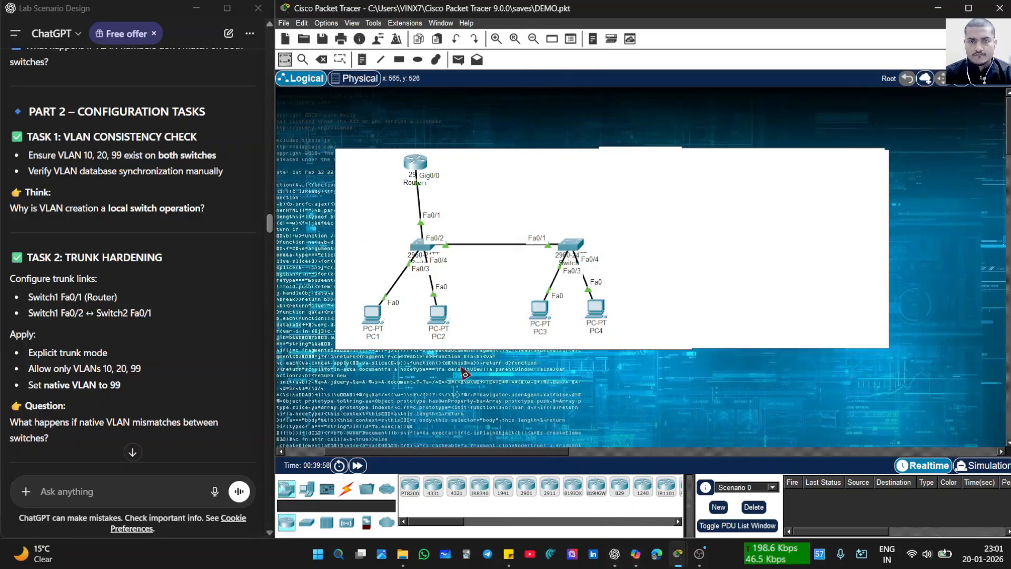
left_click(419, 252)
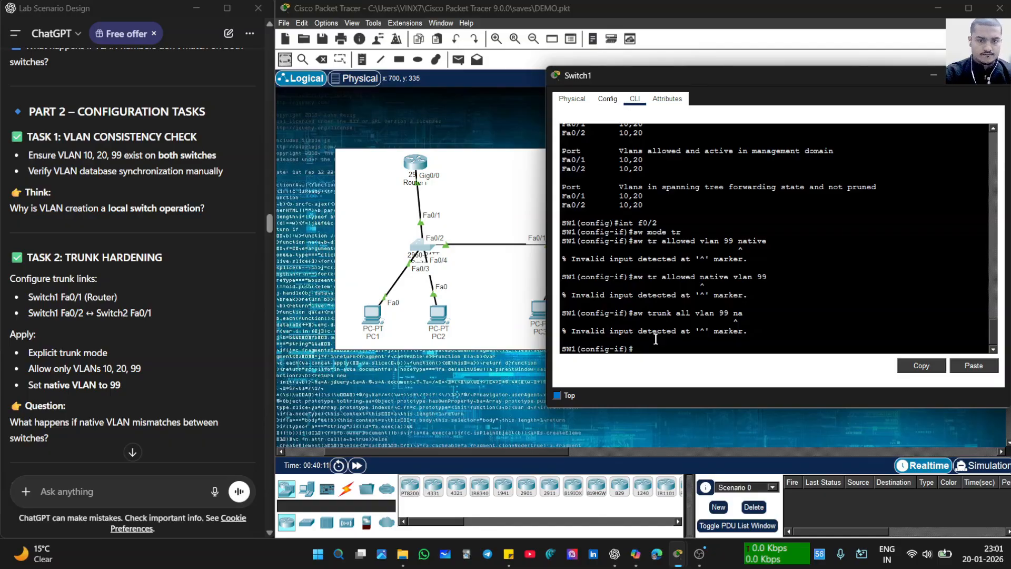
left_click(705, 562)
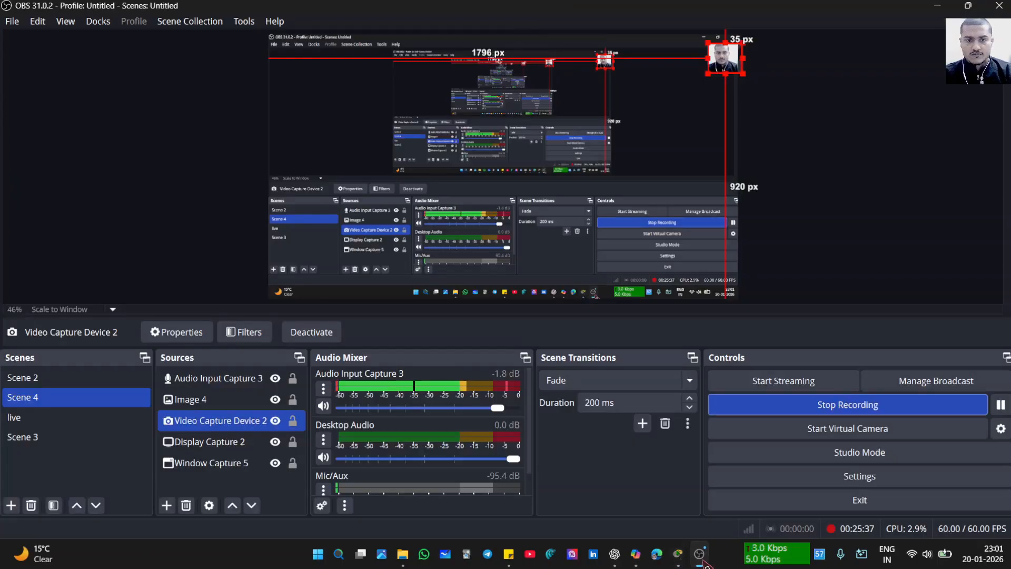
mouse_move(677, 555)
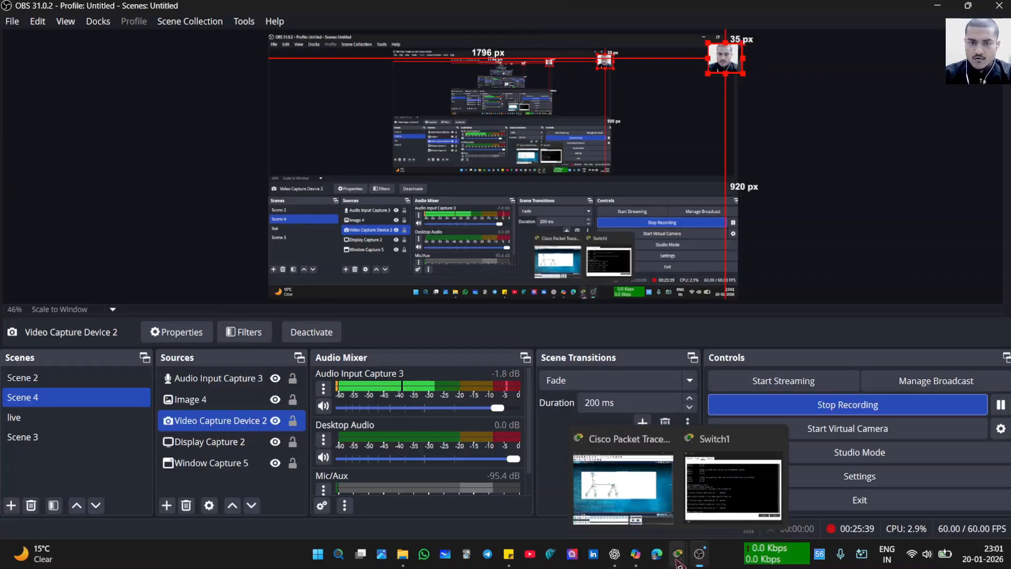
left_click(605, 472)
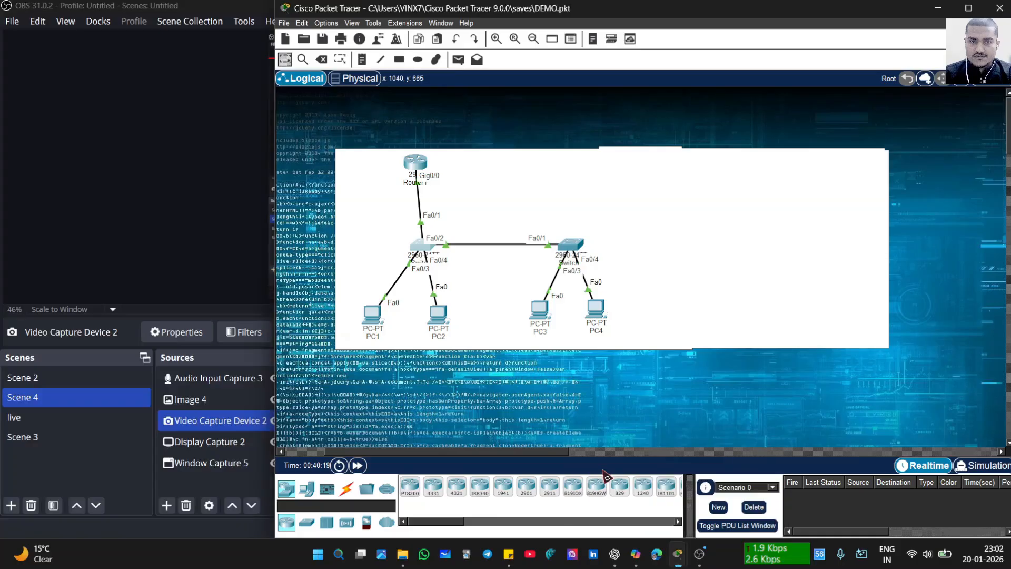
left_click(614, 554)
left_click(419, 250)
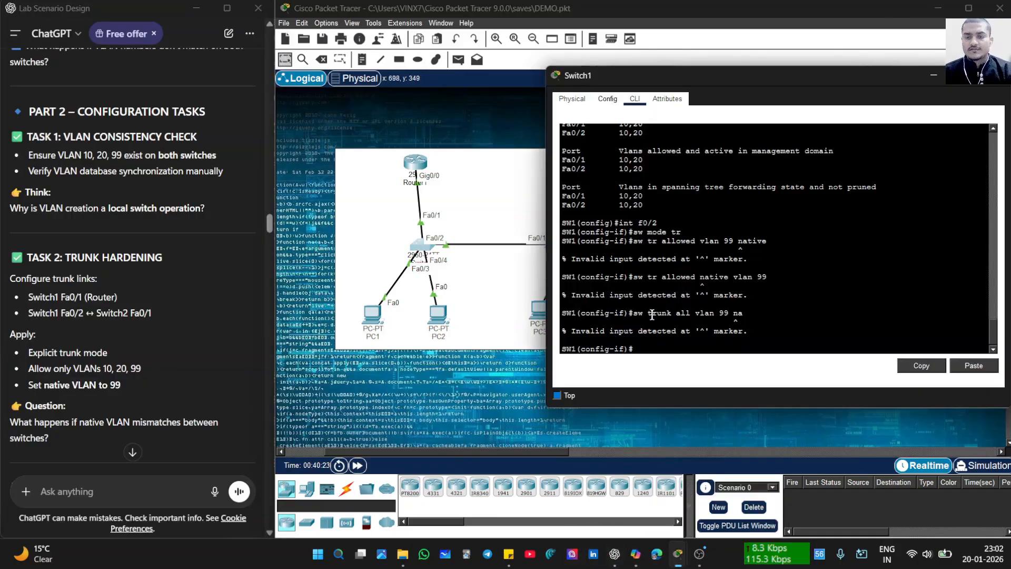
- Set the native VLAN on Switch1's f0/2 trunk with the command sw trunk native vlan 99
key("Return")
type("wi")
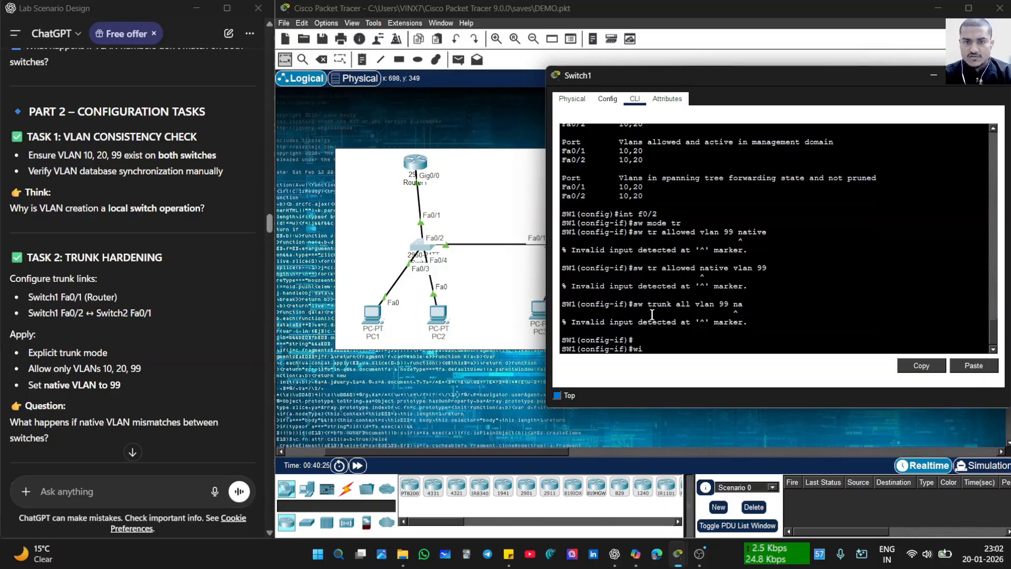
key("BackSpace")
key("BackSpace")
type("sw")
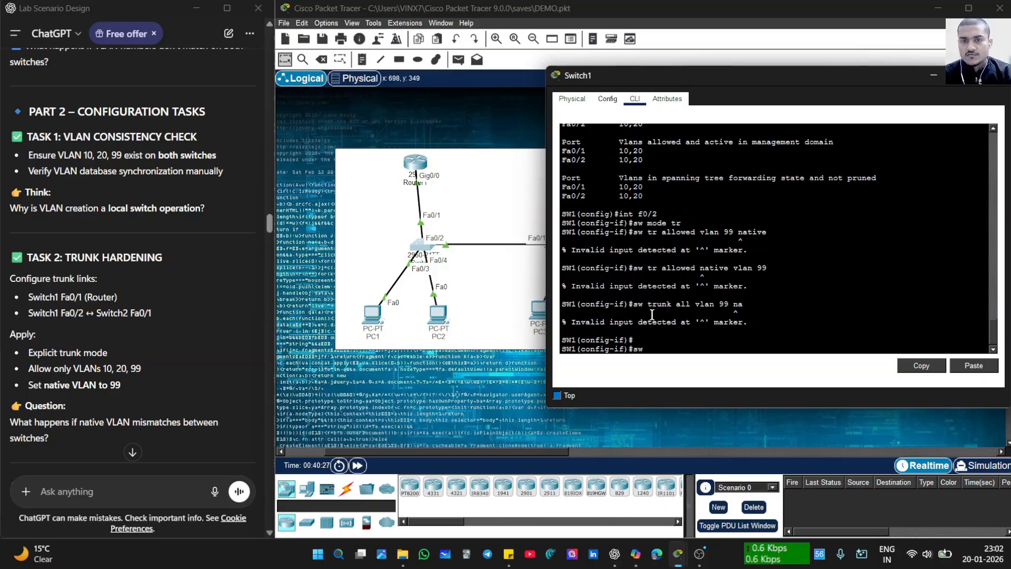
type(" trunk")
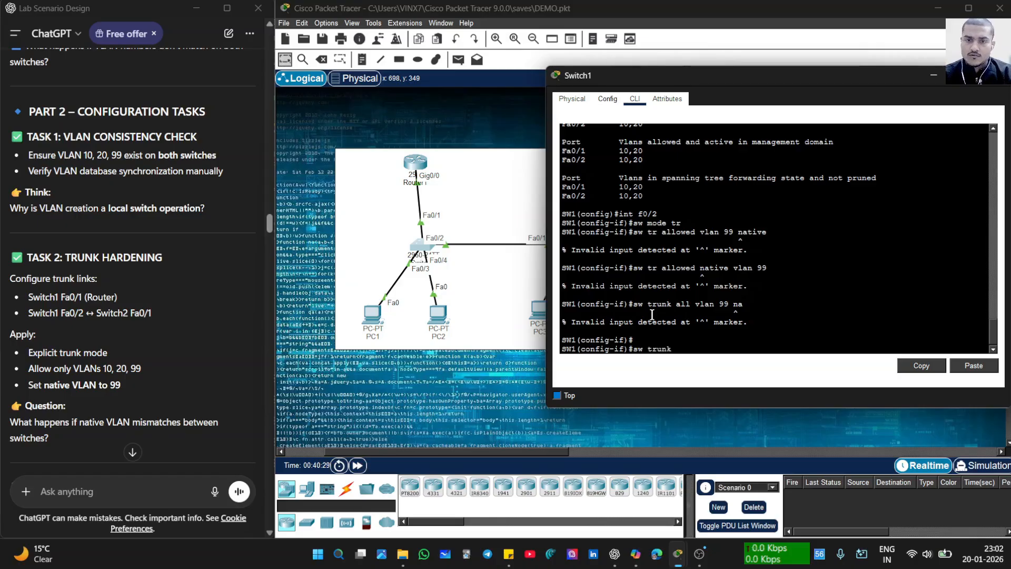
type(" native")
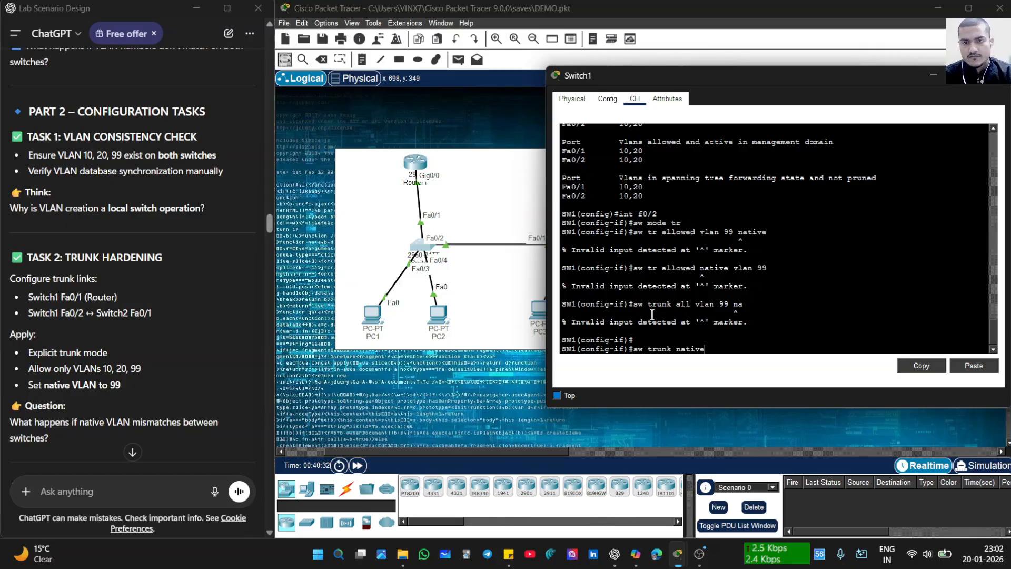
type(" va")
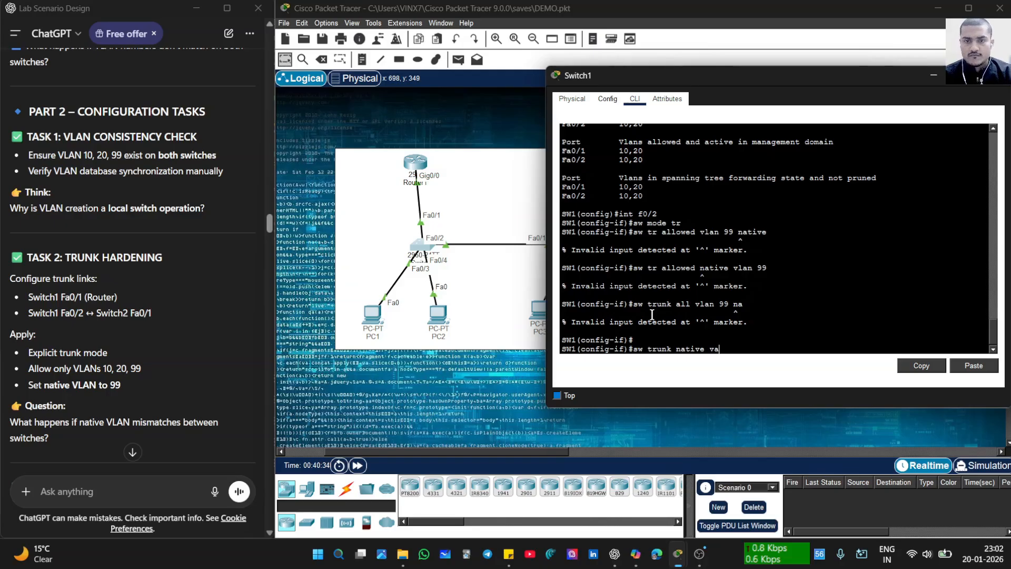
key("BackSpace")
type("lan")
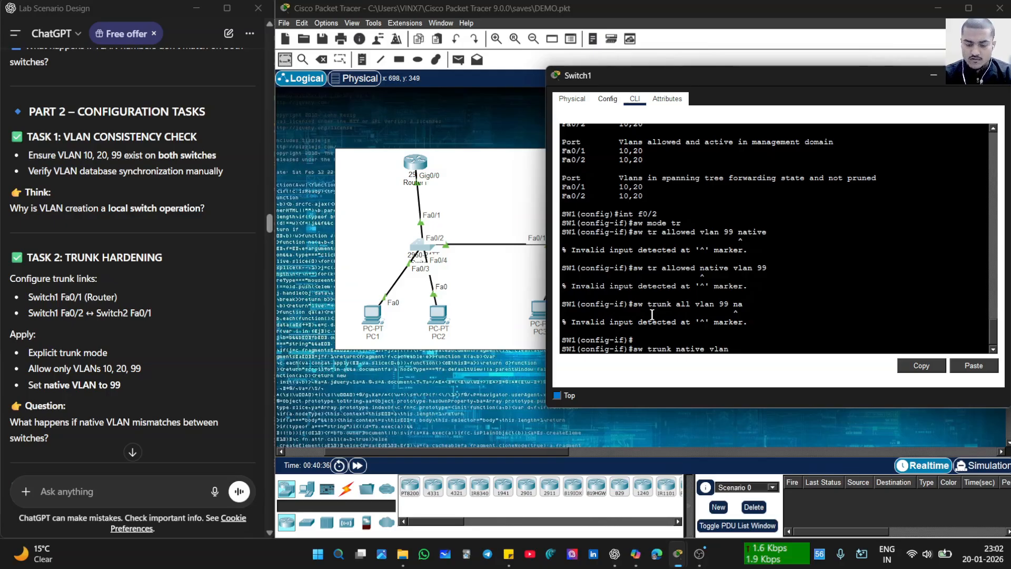
type(" 99")
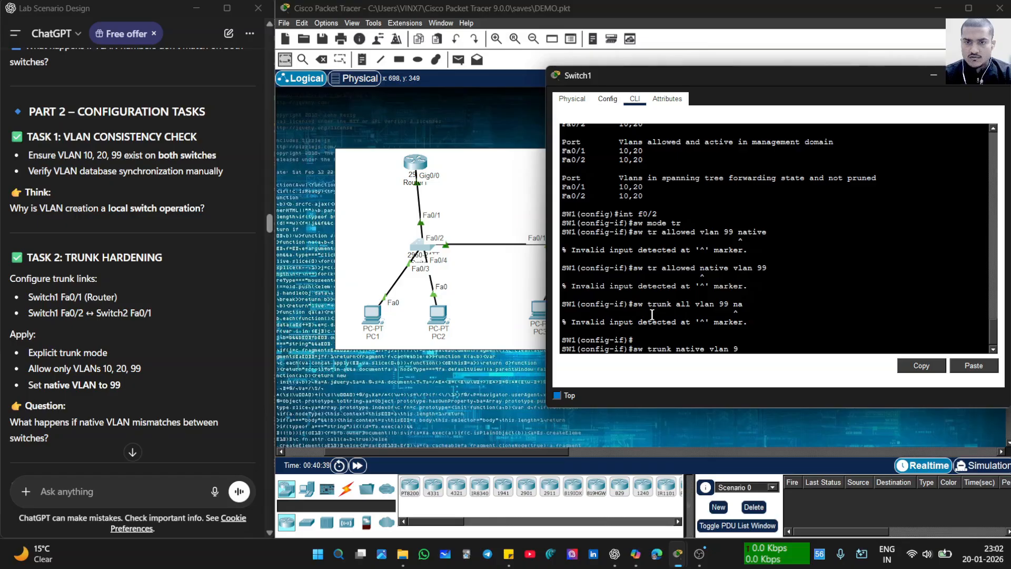
key("Return")
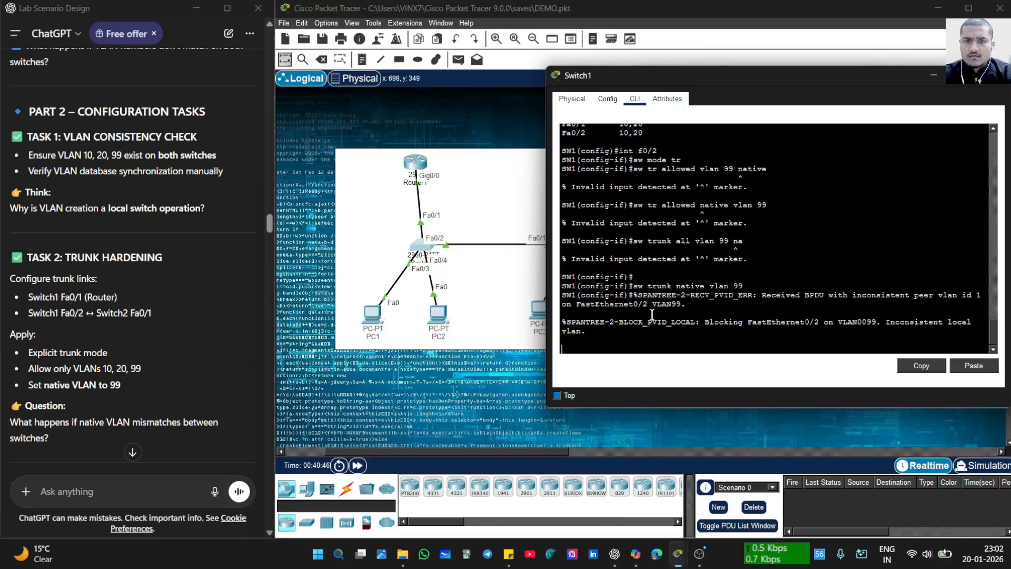
key("Return")
key("Return")
key("Return")
key("Return")
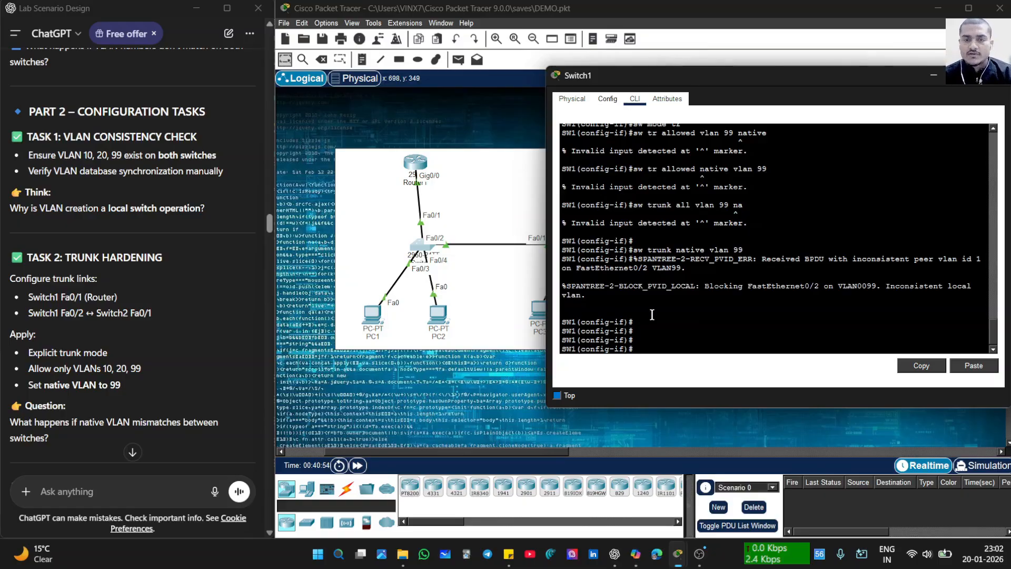
key("Return")
key("Return")
key("Return")
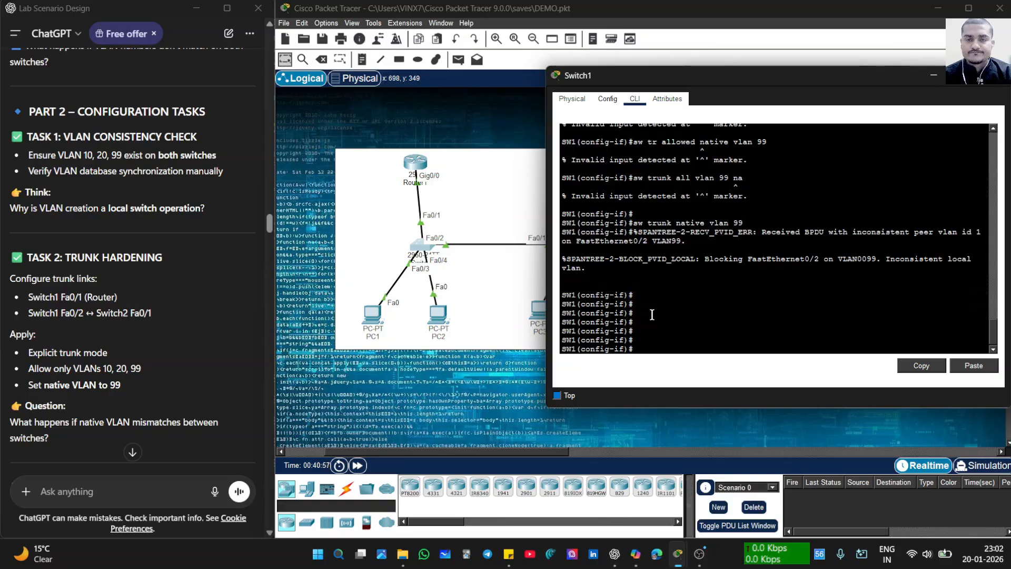
type("n")
key("BackSpace")
type("e")
key("BackSpace")
key("BackSpace")
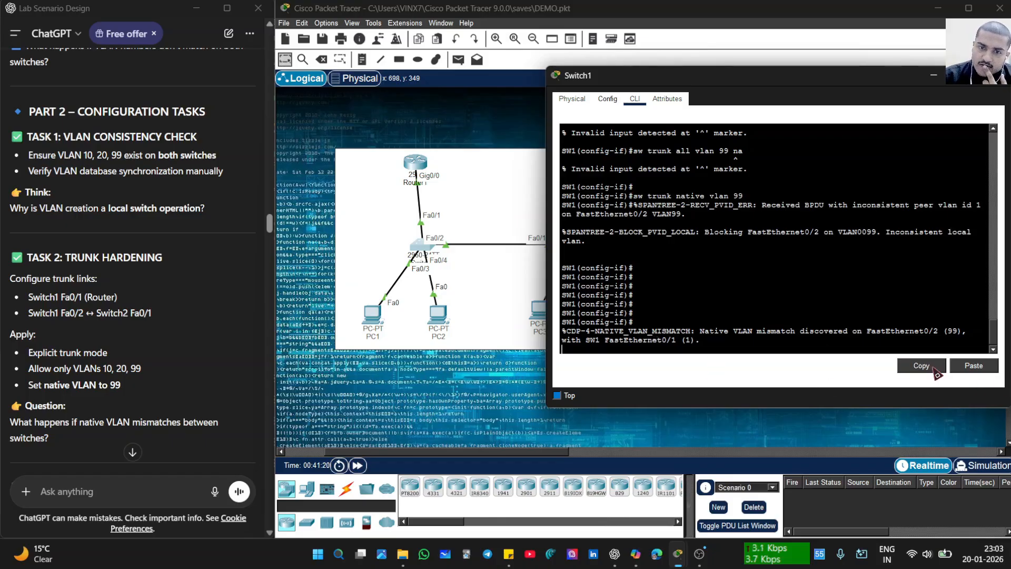
- Minimize Switch1's window, open Switch2's CLI and log in with the console password
left_click(929, 77)
left_click(567, 250)
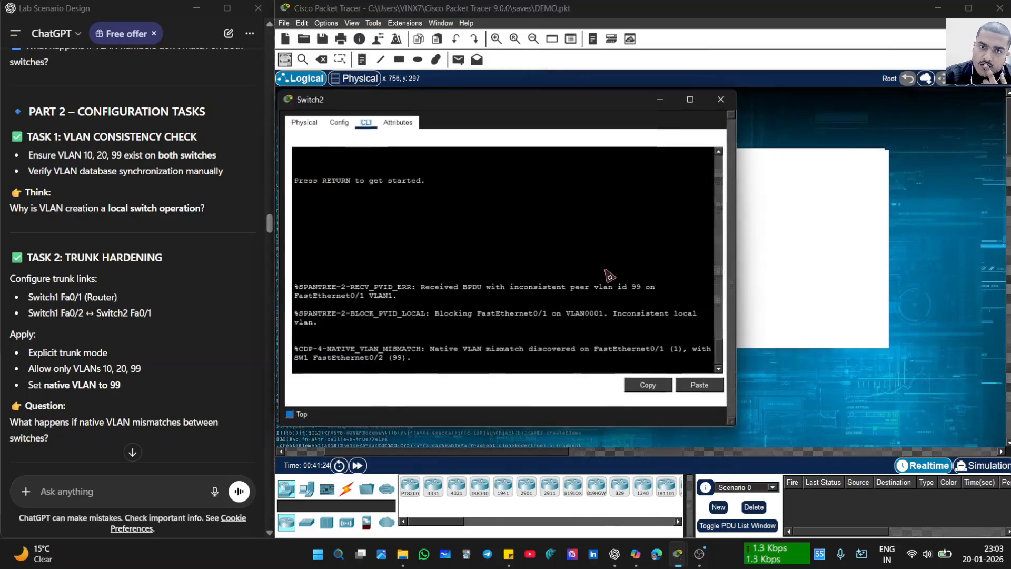
left_click(702, 390)
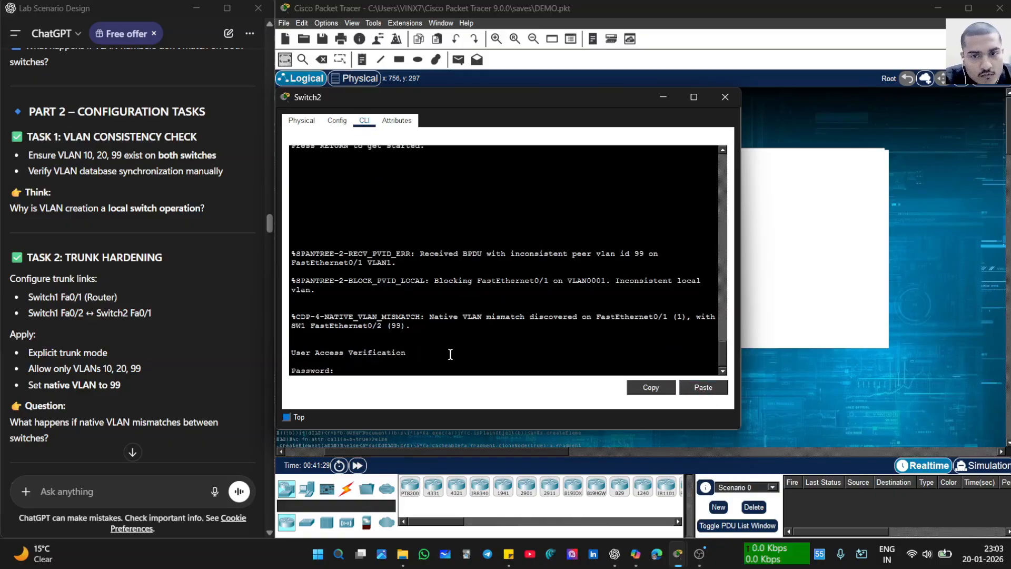
left_click(696, 387)
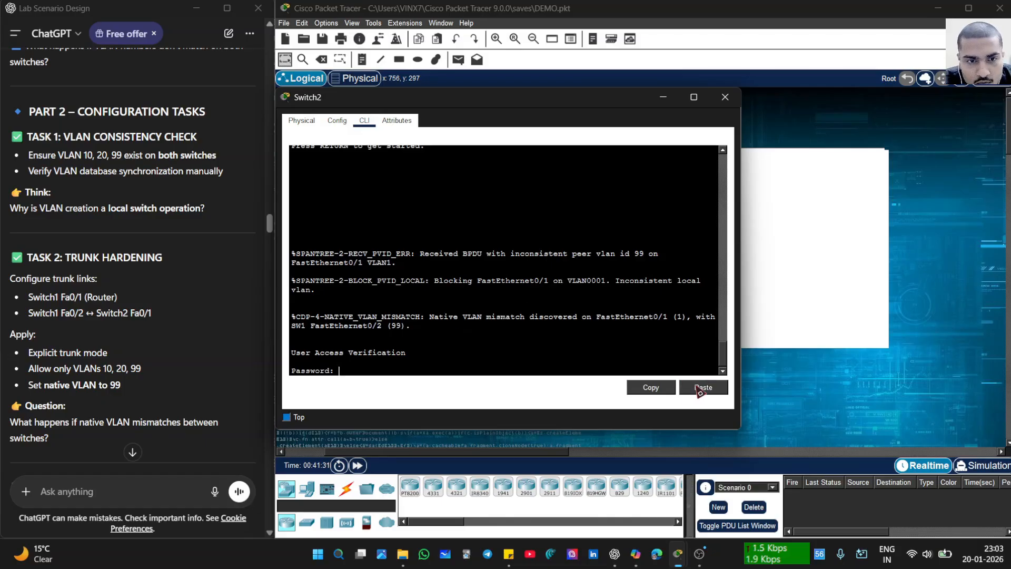
left_click(697, 387)
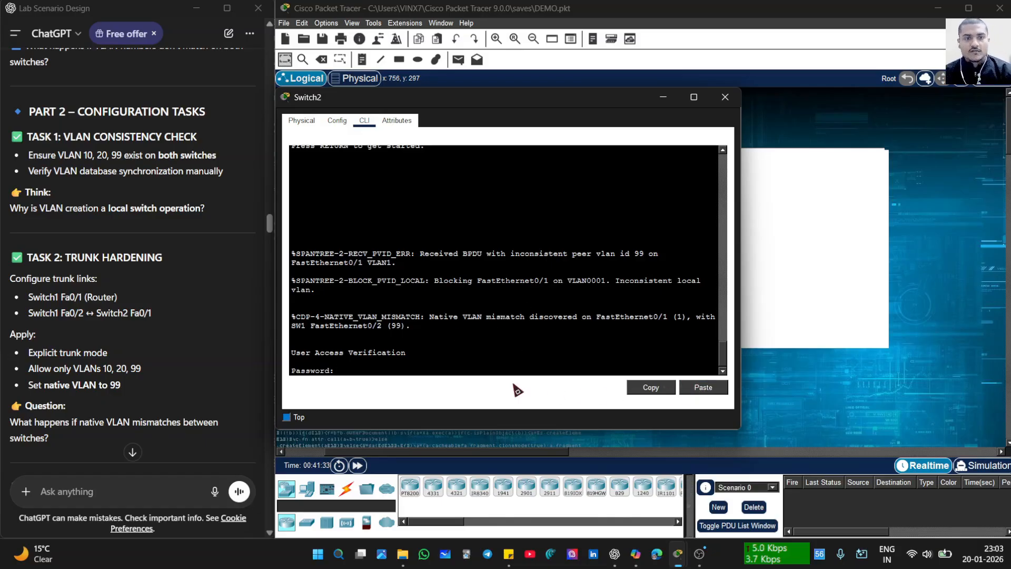
key("Return")
key("Return")
key("Return")
key("Return")
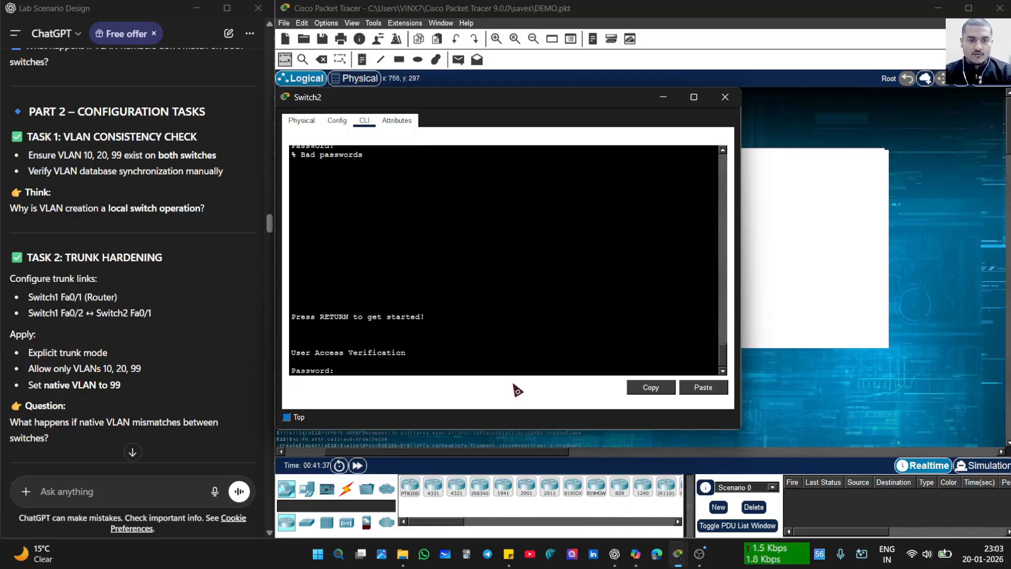
key("Return")
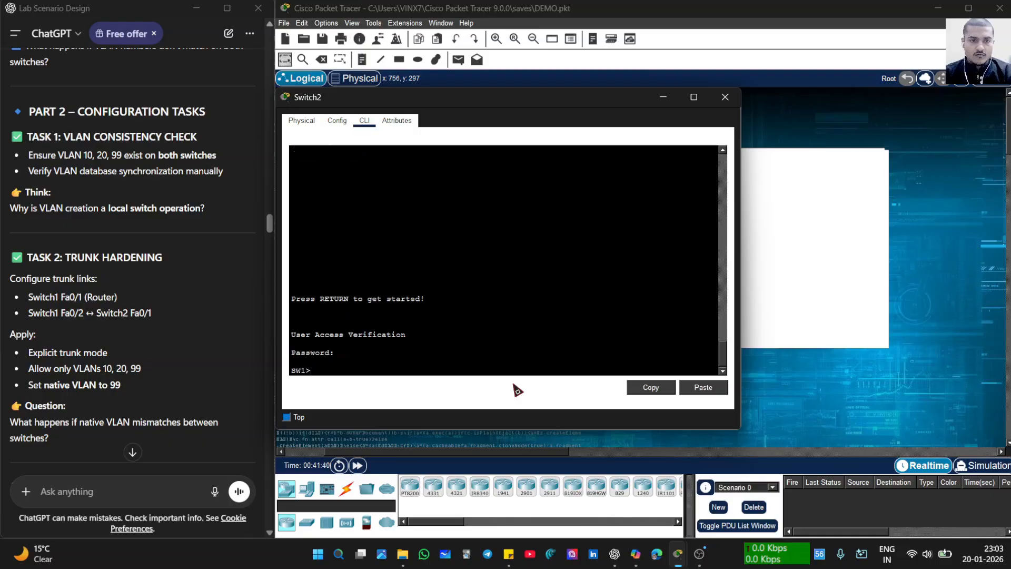
- Enter privileged mode and global configuration mode on Switch2 with en, conf and the terminal option t
type("en")
key("Return")
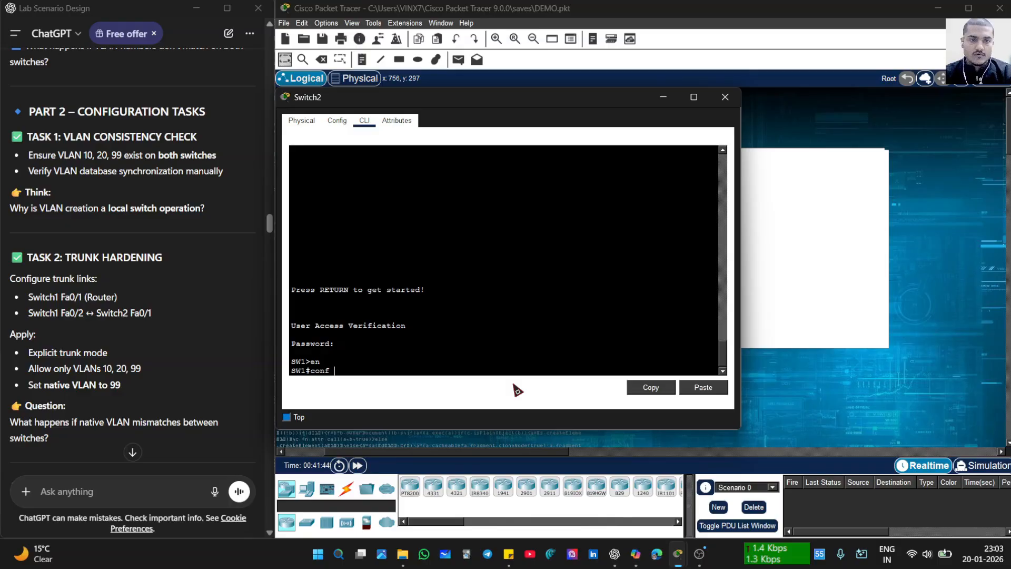
type("conf")
key("Return")
type("t")
key("Return")
key("Return")
key("Return")
key("Return")
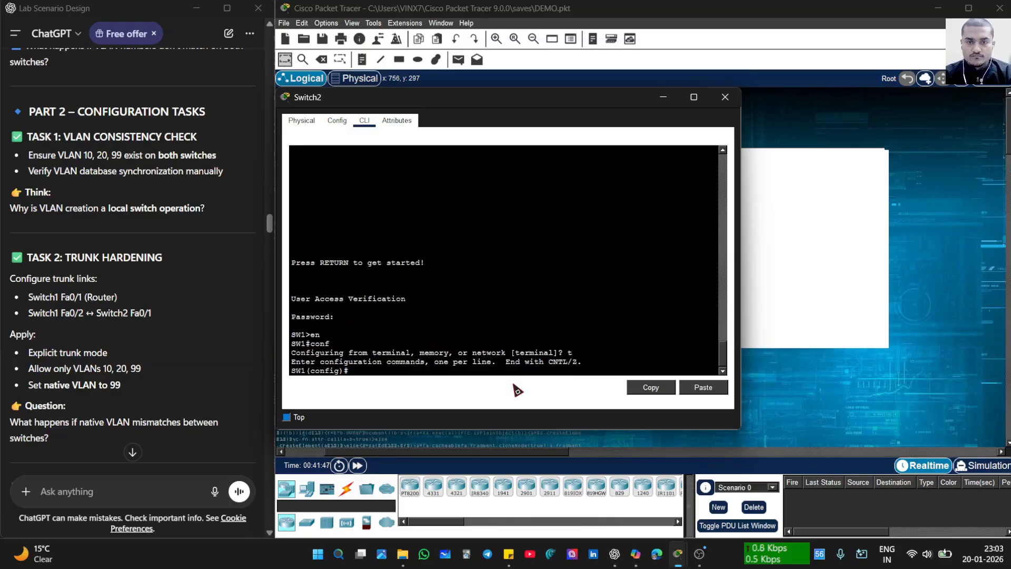
key("BackSpace")
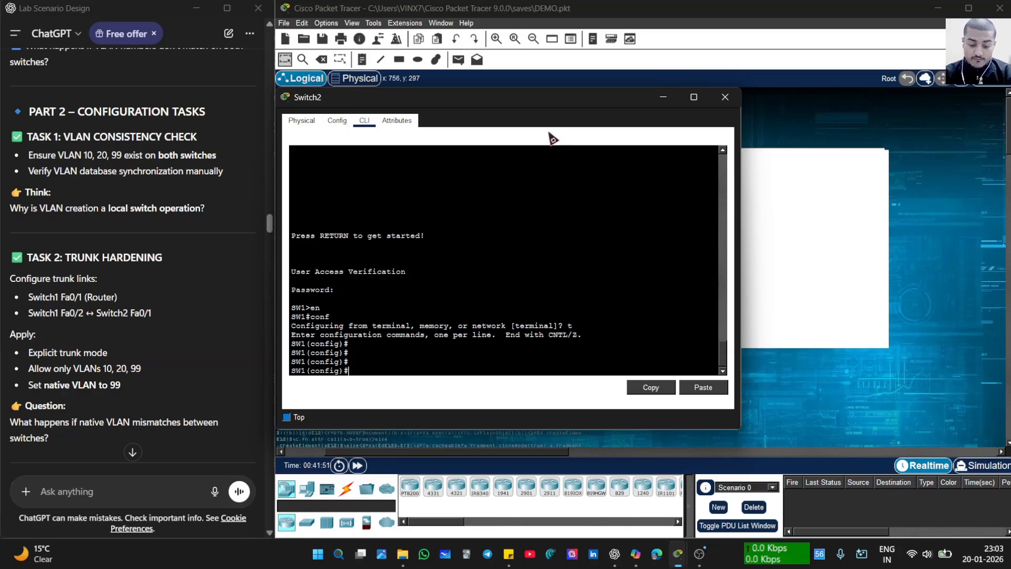
- Create VLAN 99 on Switch2 with the command vlan 99
type("valn")
key("BackSpace")
key("BackSpace")
key("BackSpace")
type("lan")
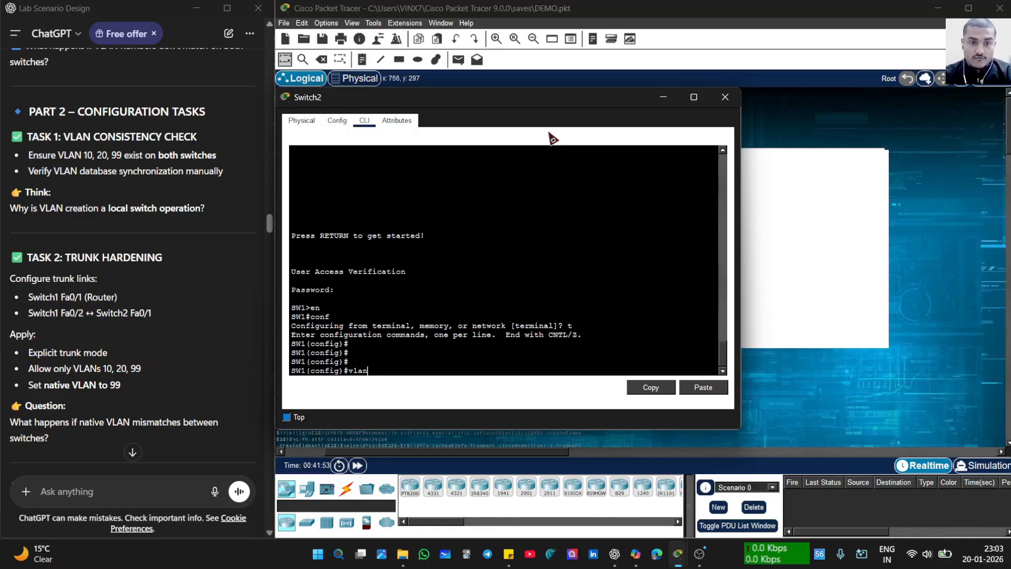
type(" 99")
key("Return")
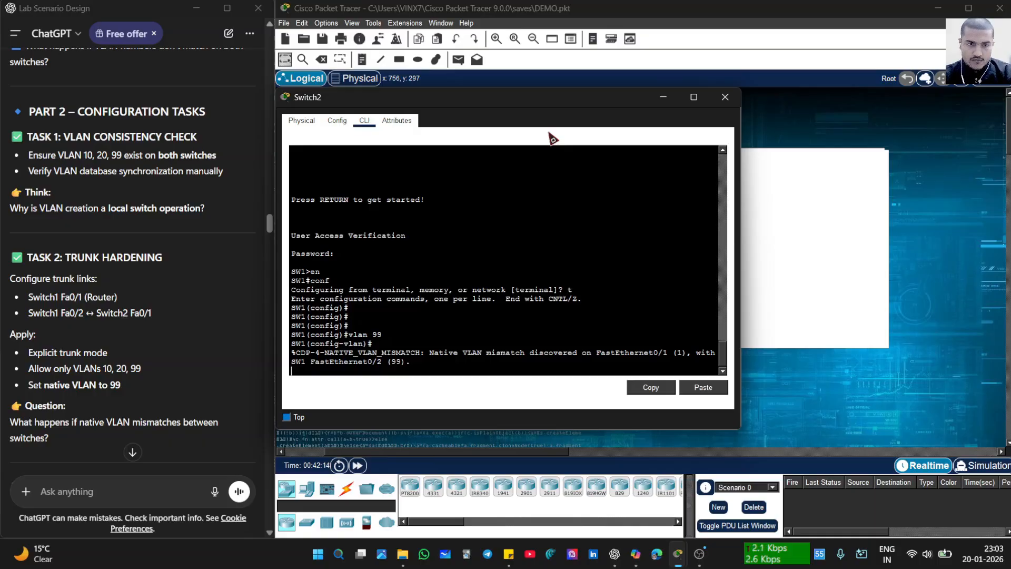
- Display the brief VLAN table on Switch2 with the command do sh vlan br
key("Return")
key("Return")
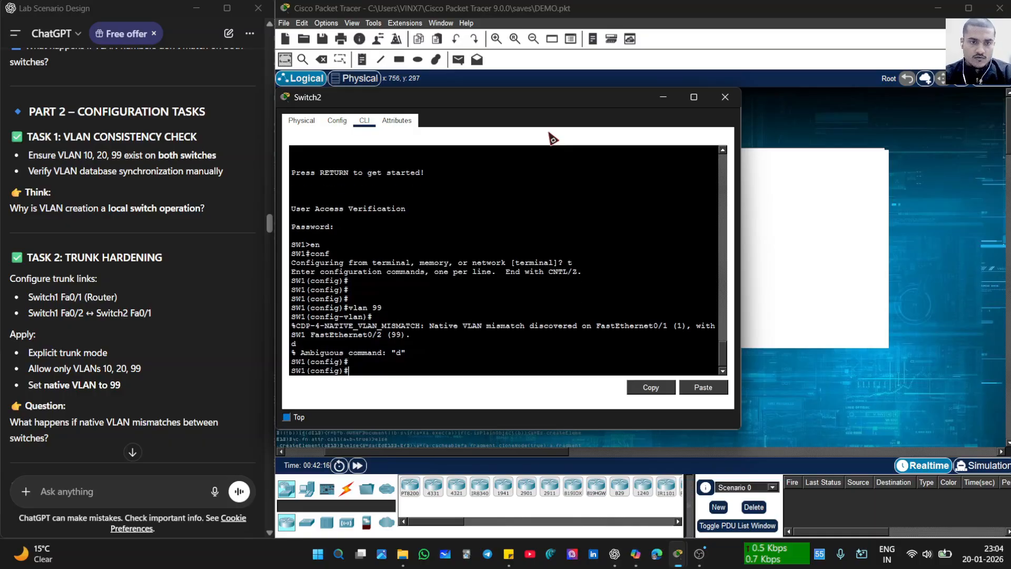
type("do sh")
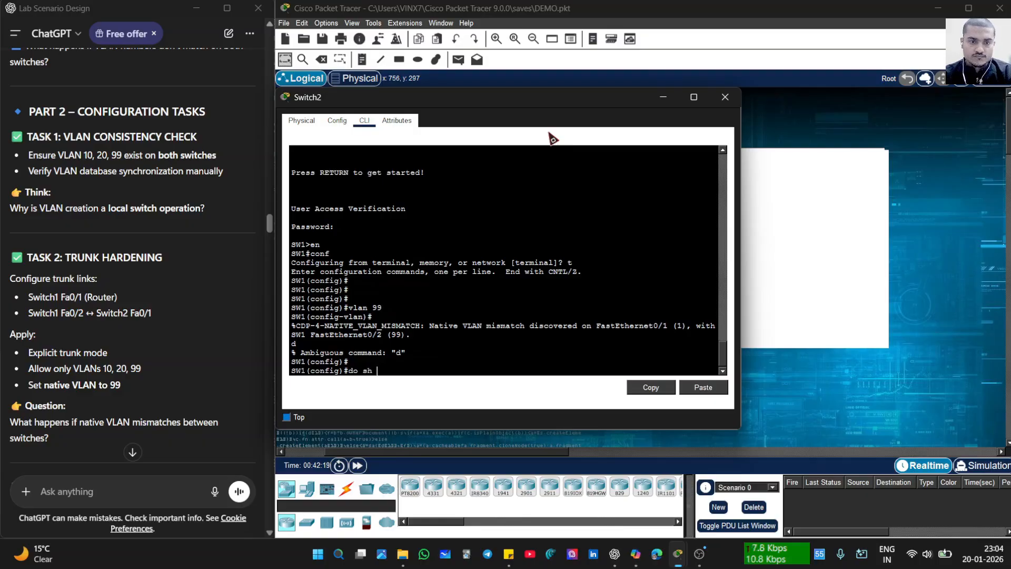
type("o vlan br")
key("Return")
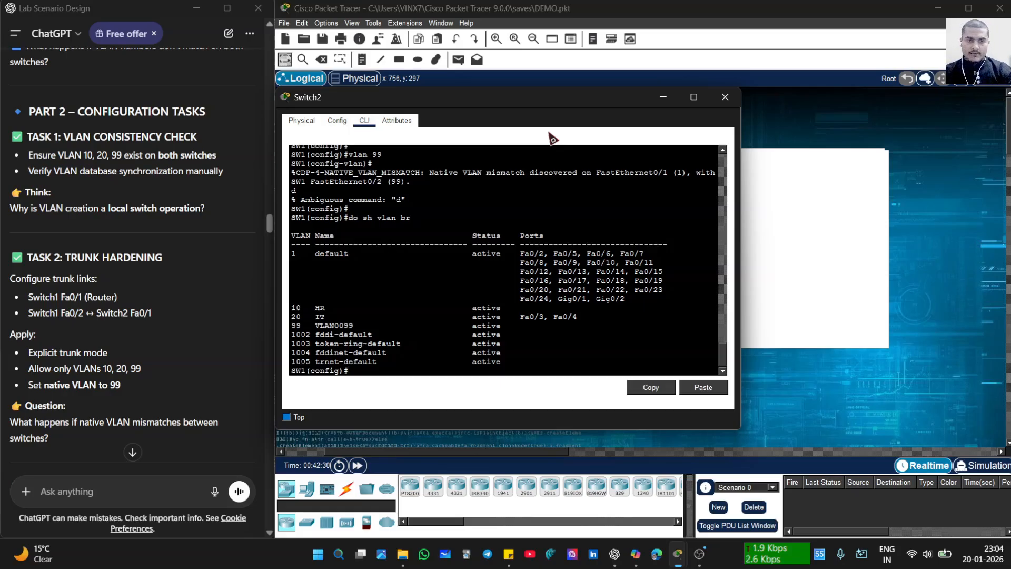
- Name VLAN 99 on Switch2 MGMT using vlan 99 and name MGMT, and return to global configuration mode with ex
type("valn")
key("BackSpace")
key("BackSpace")
key("BackSpace")
key("BackSpace")
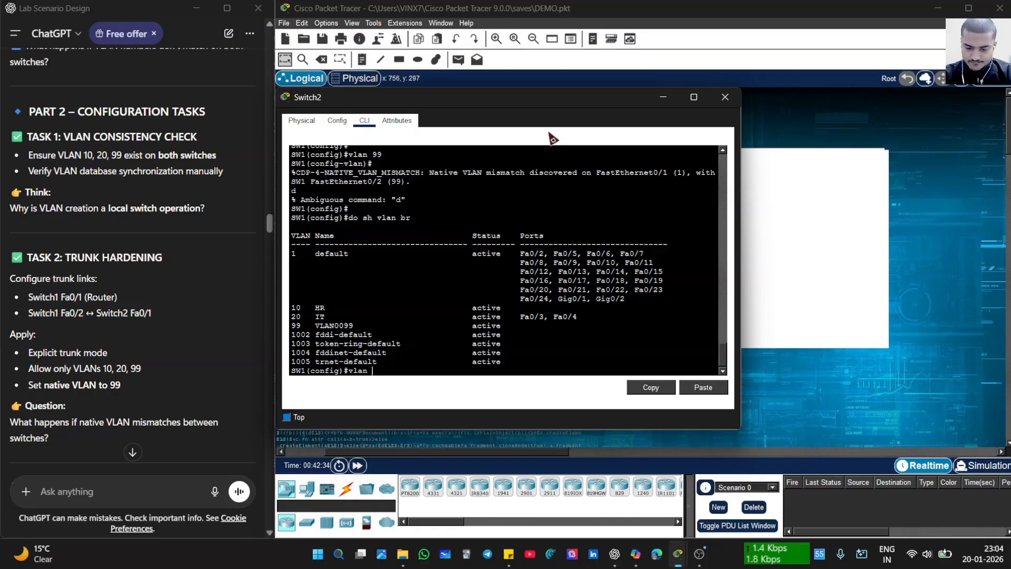
key("Return")
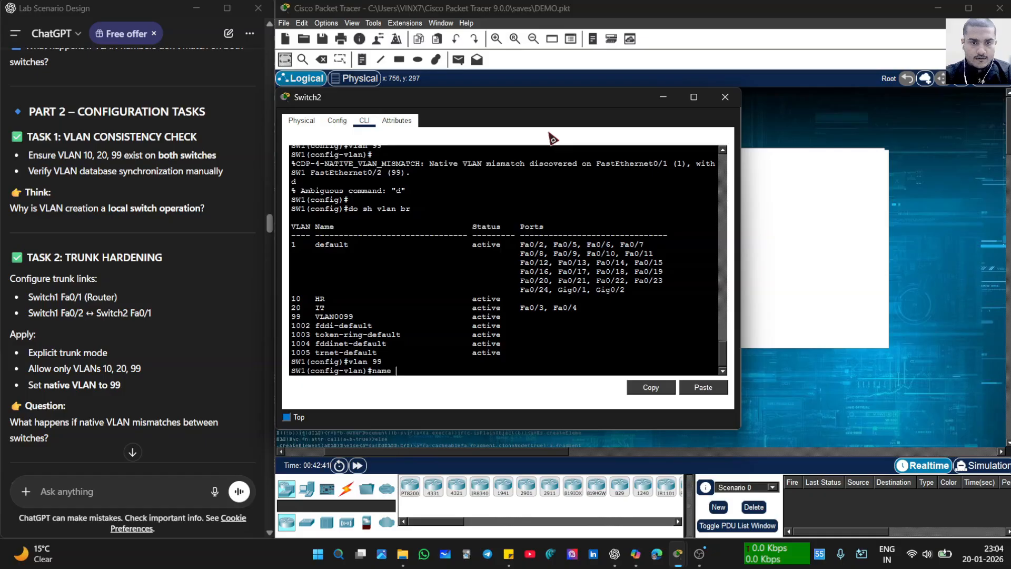
type("name MGMT")
key("Return")
key("Return")
key("Return")
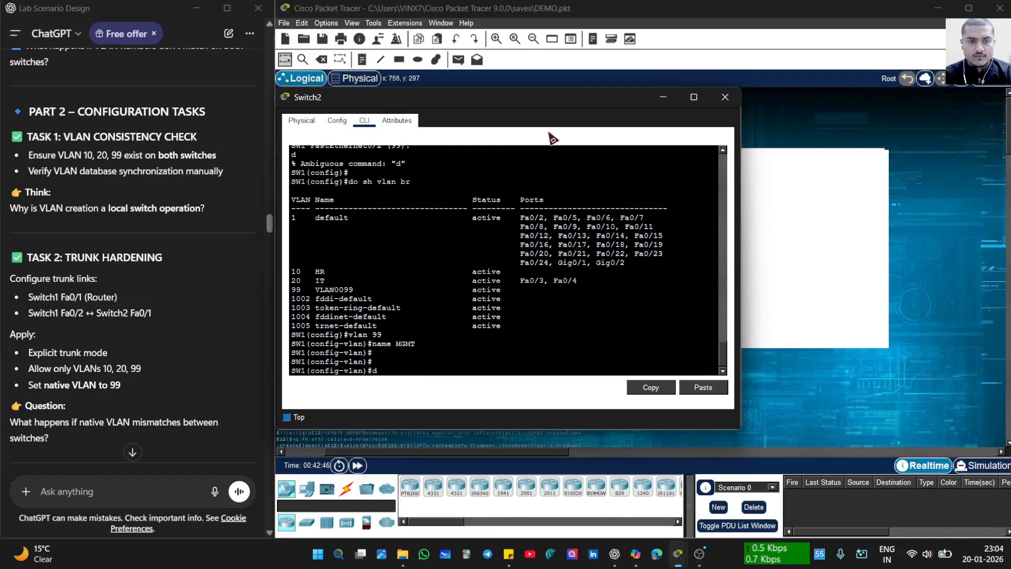
type("ex")
key("Return")
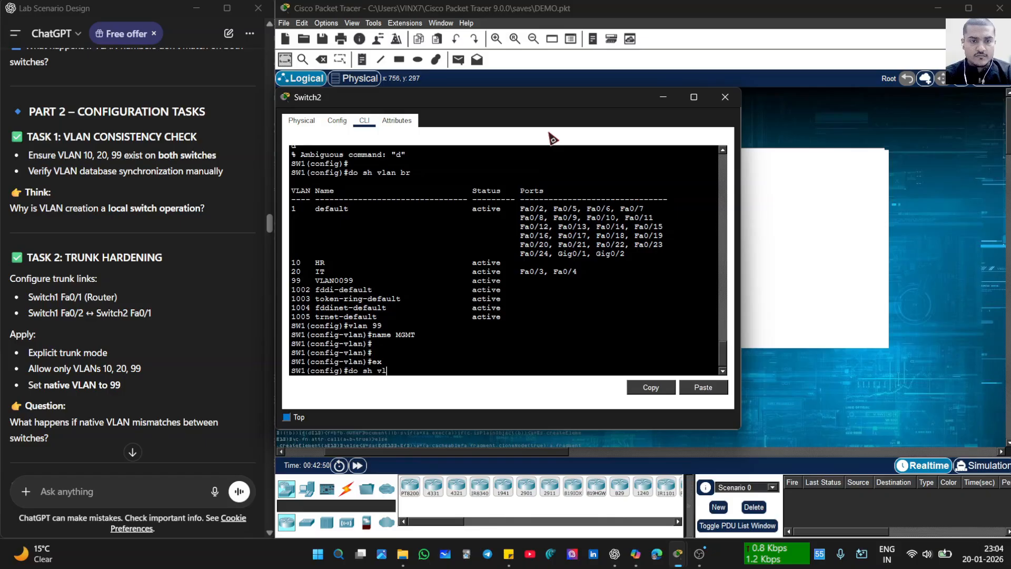
- Recheck Switch2's VLAN names by running do sh vlan br, and bring back a clean configuration prompt
type("do sh vlan br")
key("Return")
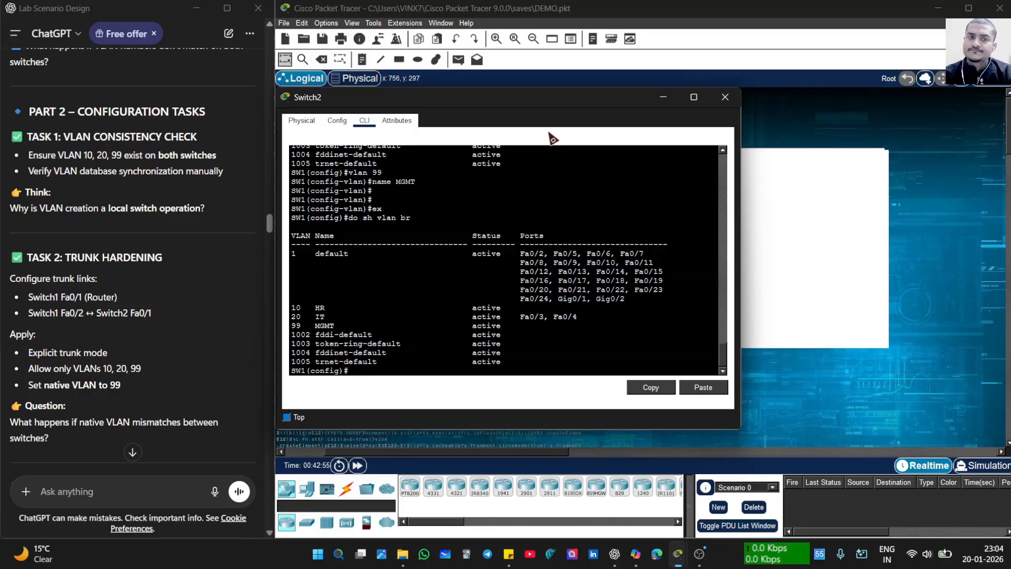
key("Return")
key("Return")
key("Return")
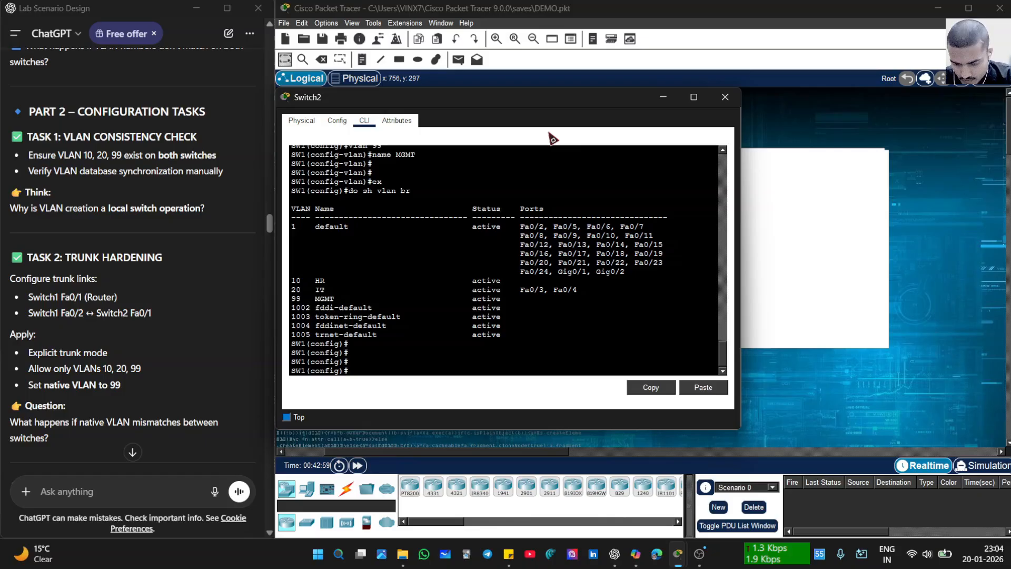
key("Return")
key("Return")
key("Return")
key("Return")
key("Return")
key("Return")
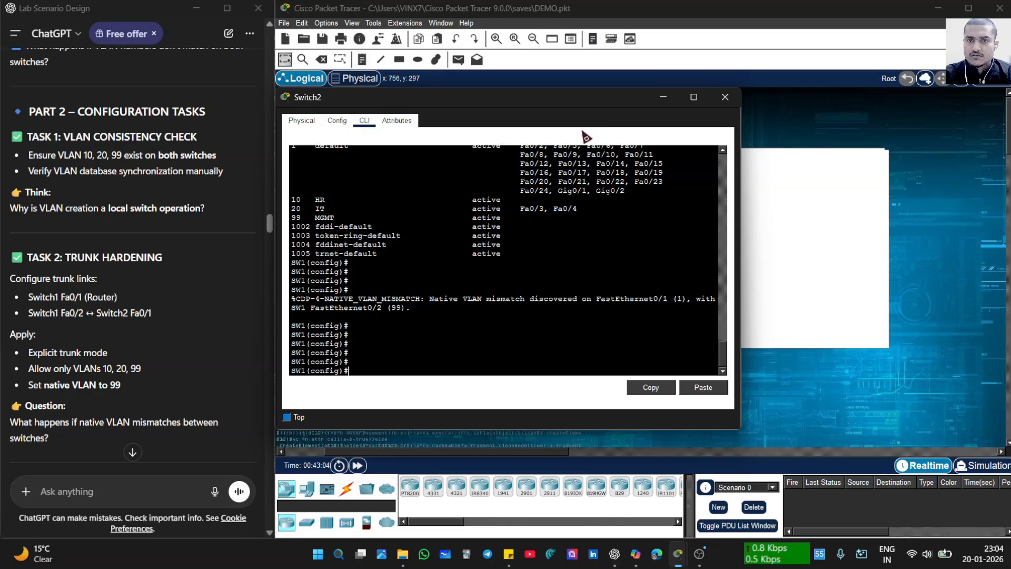
- Minimize Switch2's window and place two PCs in the empty workspace area beside Switch2, one above the other
left_click(663, 98)
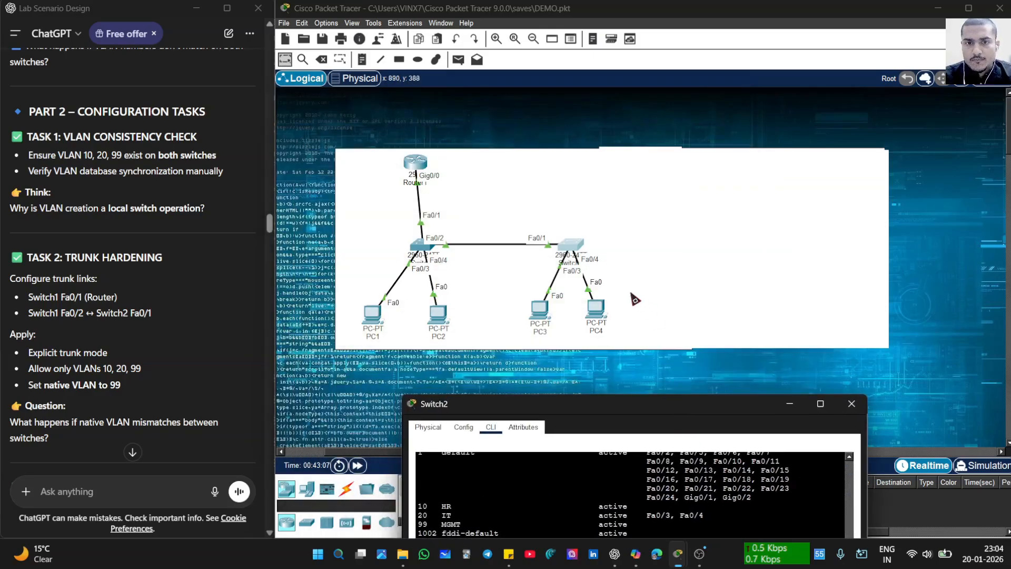
left_click(789, 403)
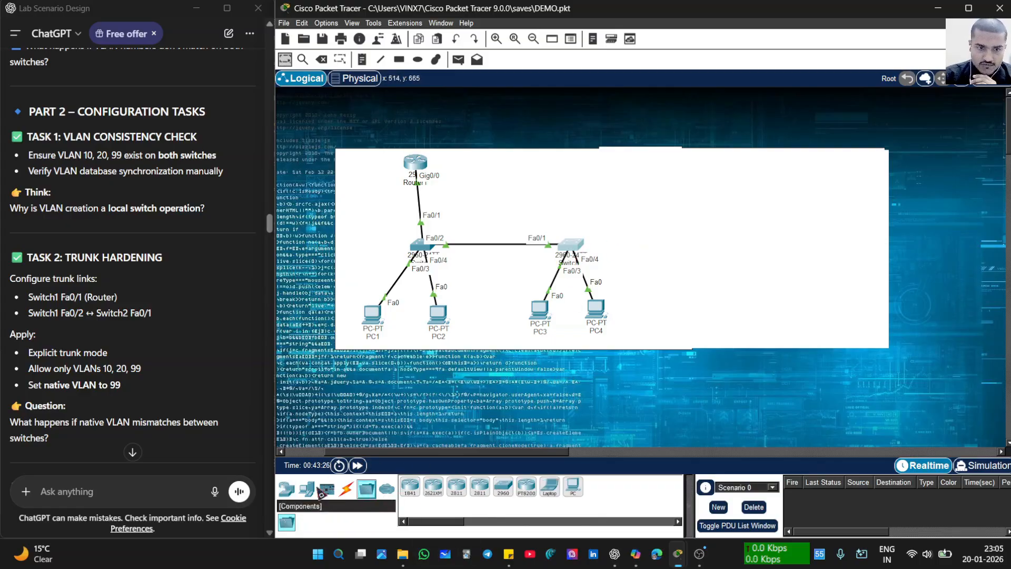
left_click(306, 489)
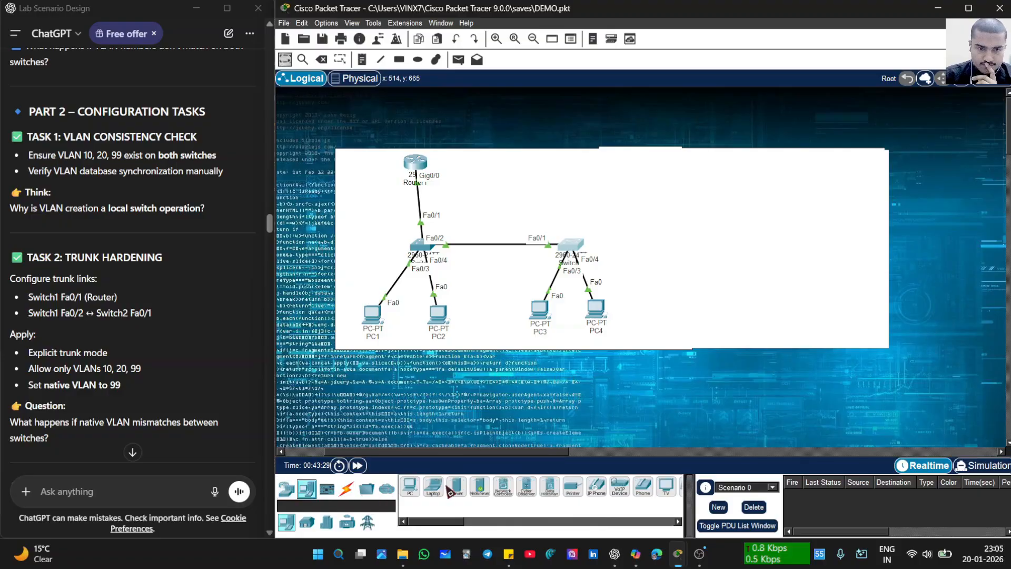
left_click(408, 490)
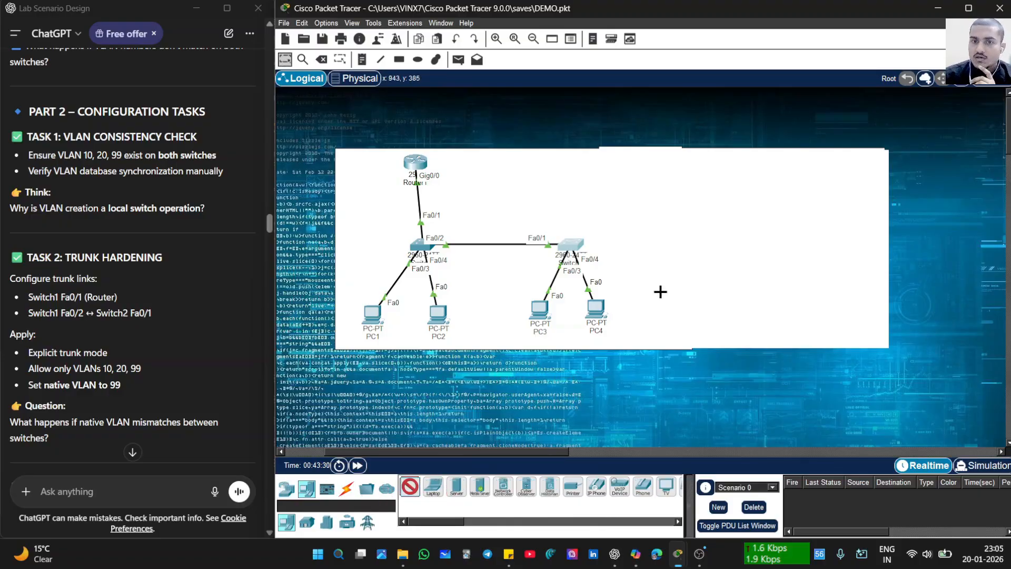
left_click(667, 211)
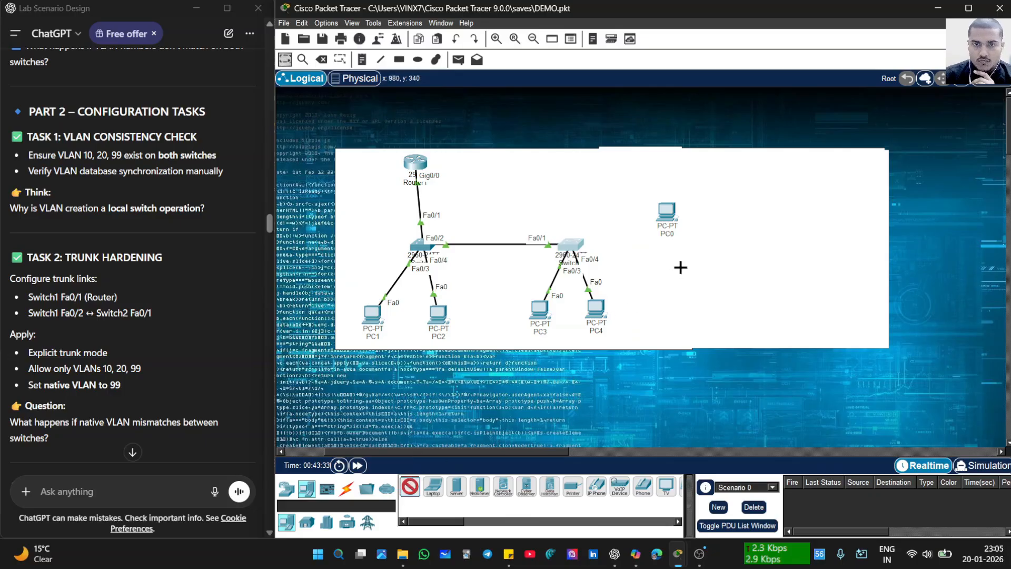
left_click(670, 274)
- Connect PC0's FastEthernet0 port to Switch2 with a copper straight-through cable
left_click(349, 486)
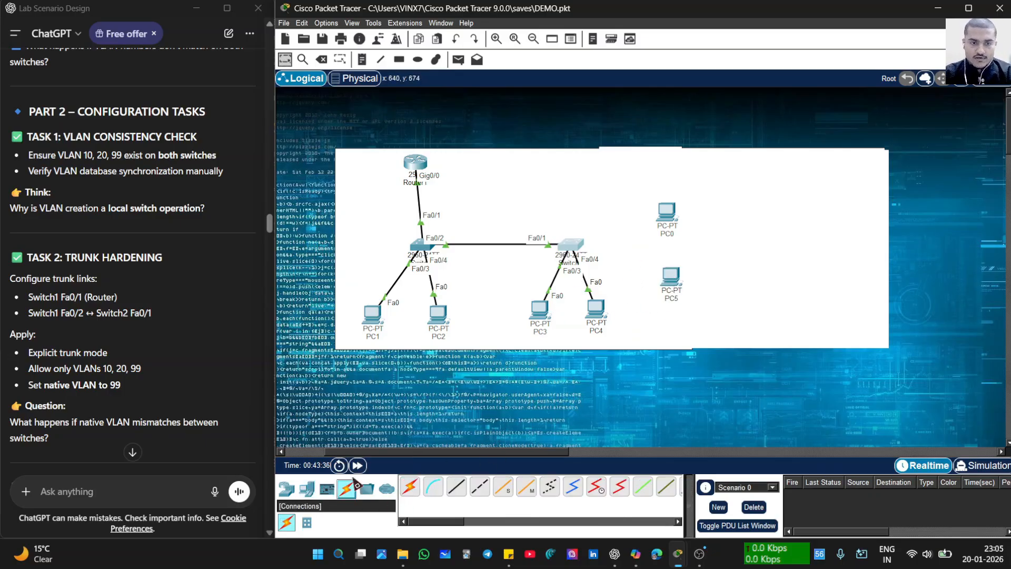
left_click(457, 486)
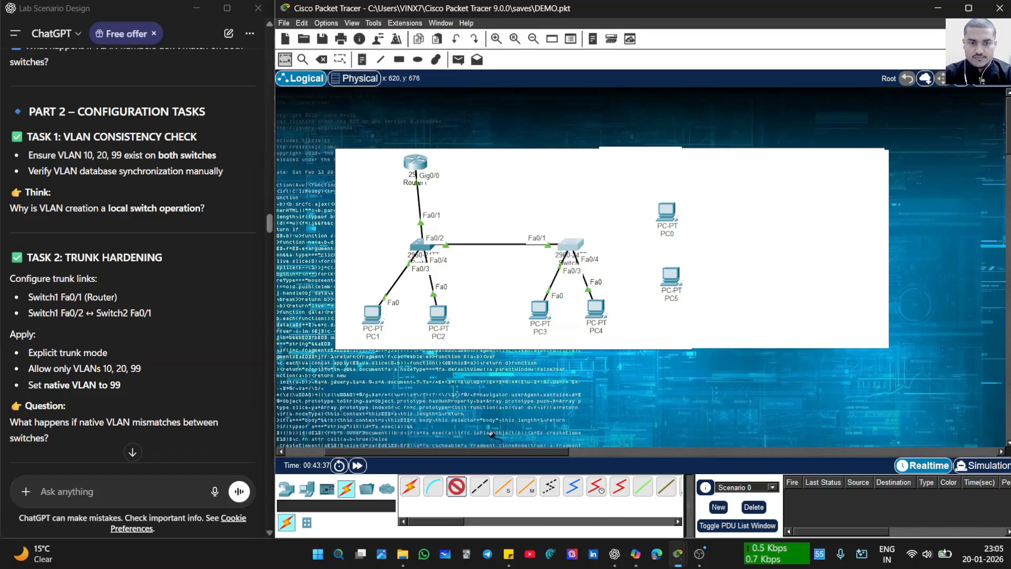
left_click(583, 244)
left_click(654, 249)
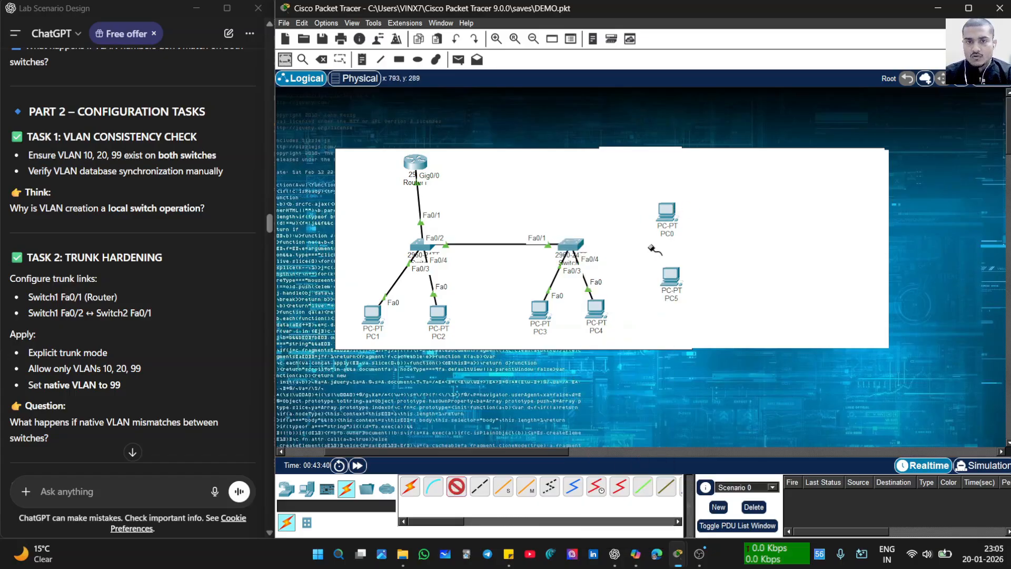
left_click(564, 243)
left_click(608, 252)
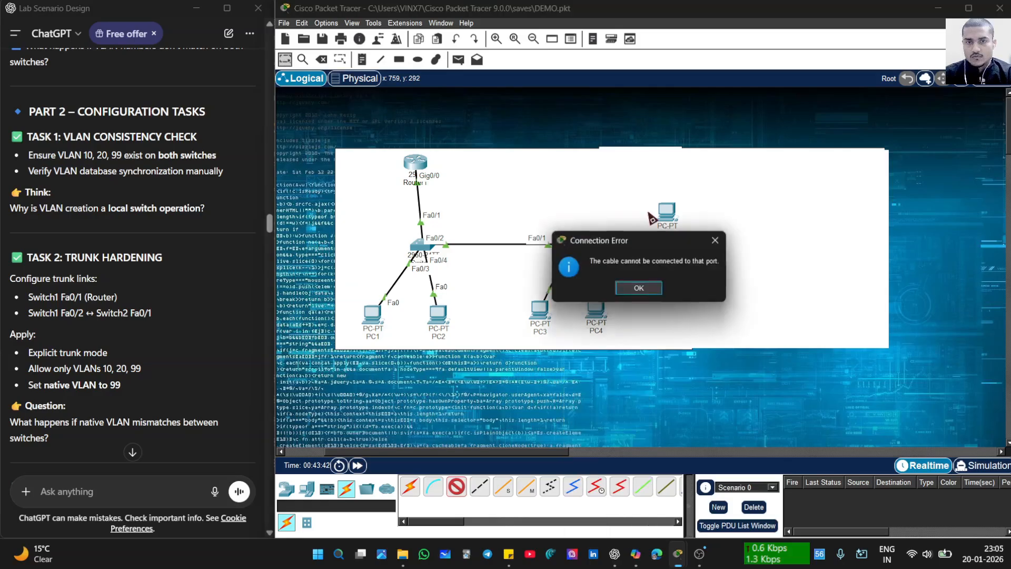
left_click(714, 240)
left_click(667, 216)
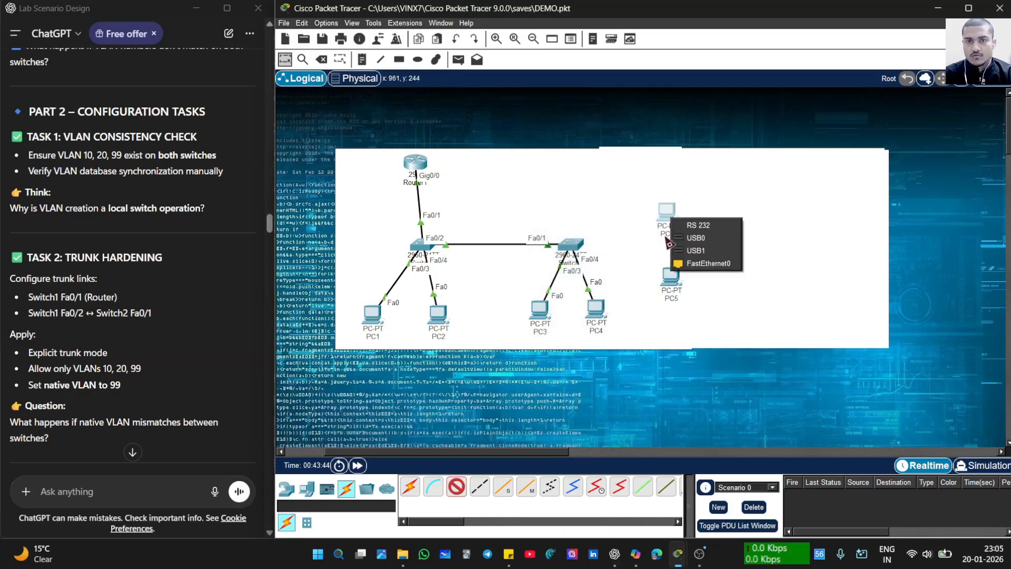
left_click(684, 263)
- Connect Switch2's FastEthernet0/2 port to PC5's FastEthernet0 port with a copper straight-through cable, and leave the cabling tool
left_click(580, 244)
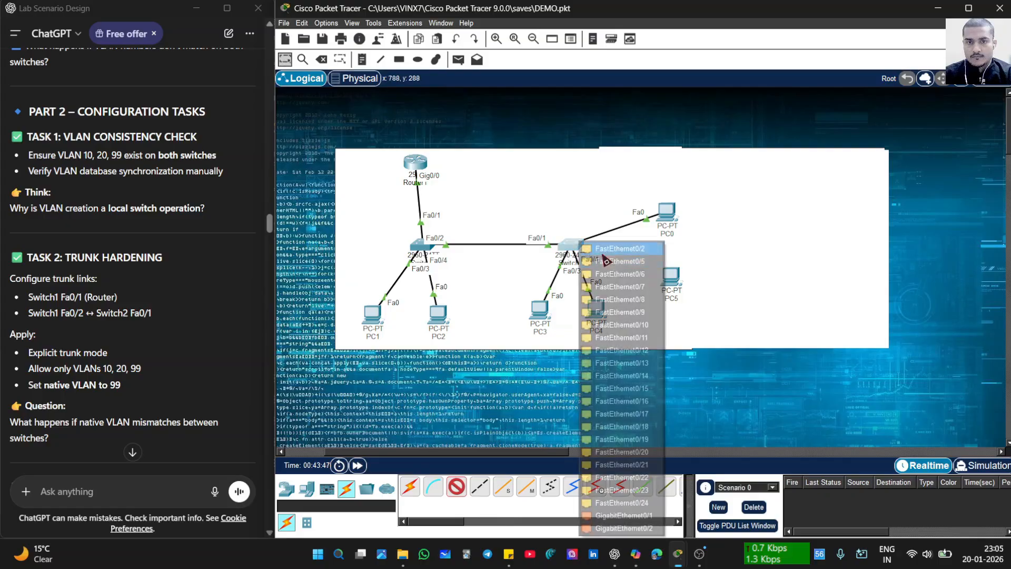
left_click(610, 261)
left_click(678, 276)
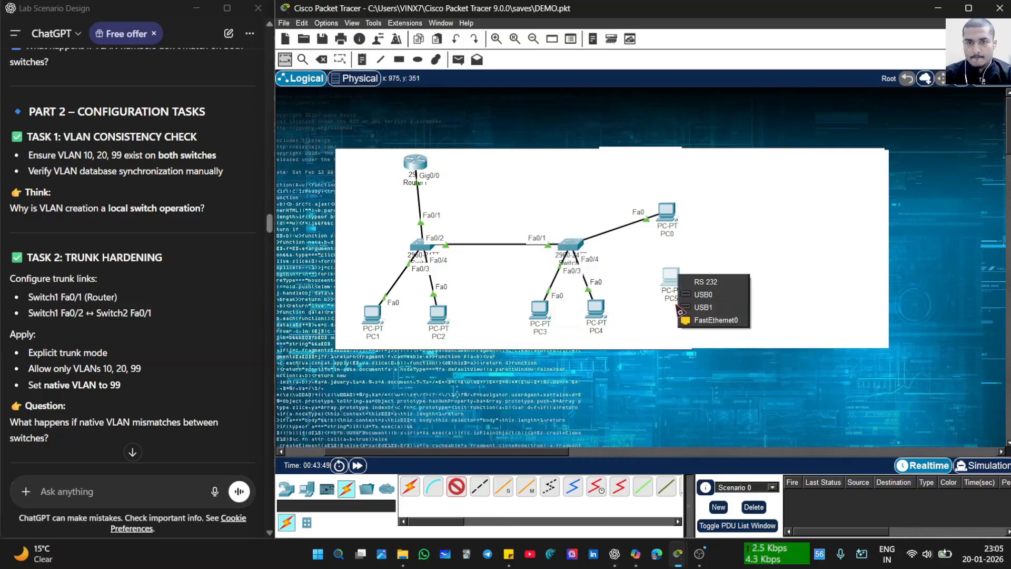
left_click(700, 319)
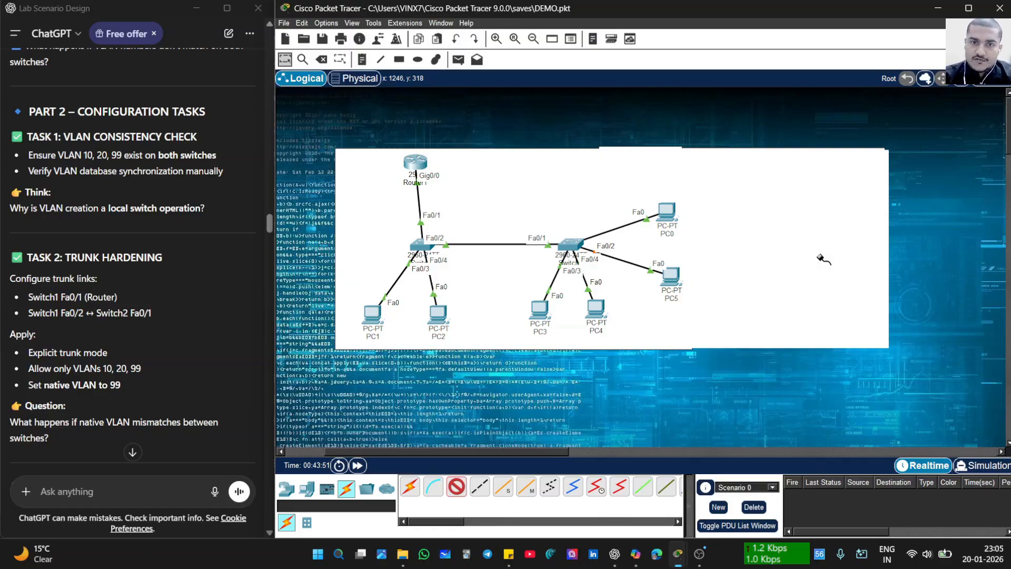
left_click(571, 244)
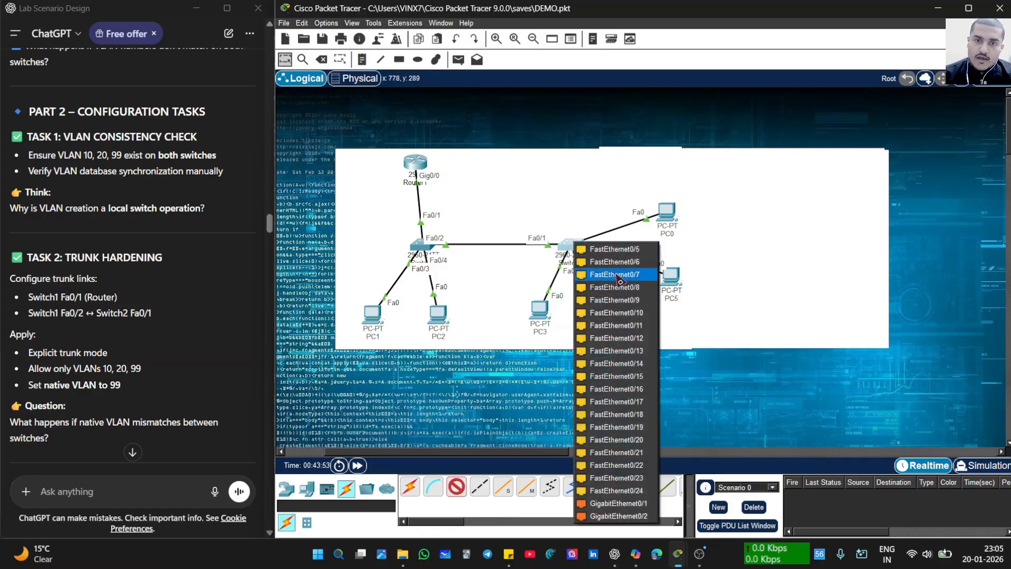
left_click(452, 492)
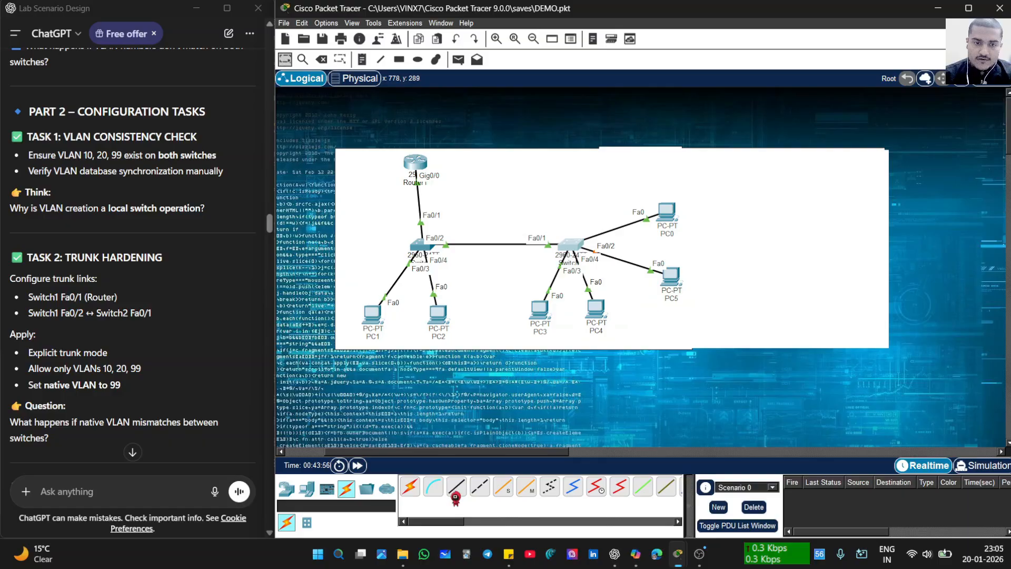
- Reopen Switch2's CLI, bring back a clean prompt and move the window down to uncover the topology
left_click(569, 255)
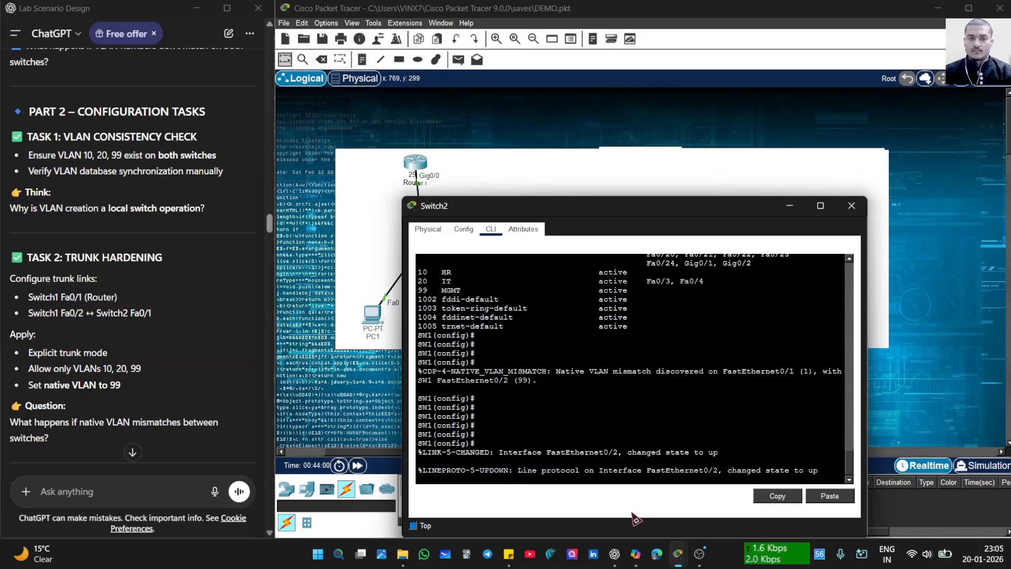
key("Return")
key("Return")
key("Return")
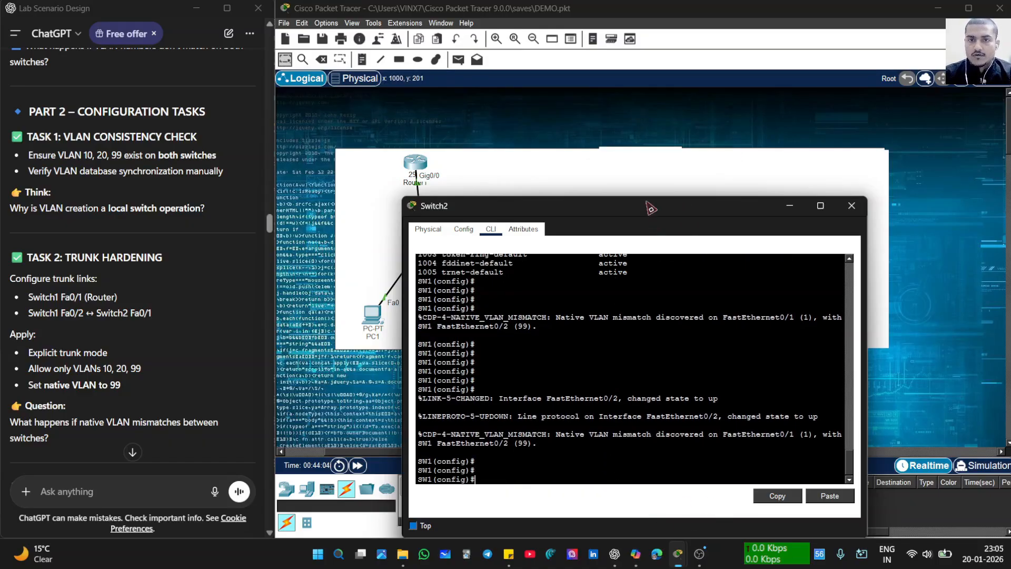
left_click_drag(652, 208, 659, 327)
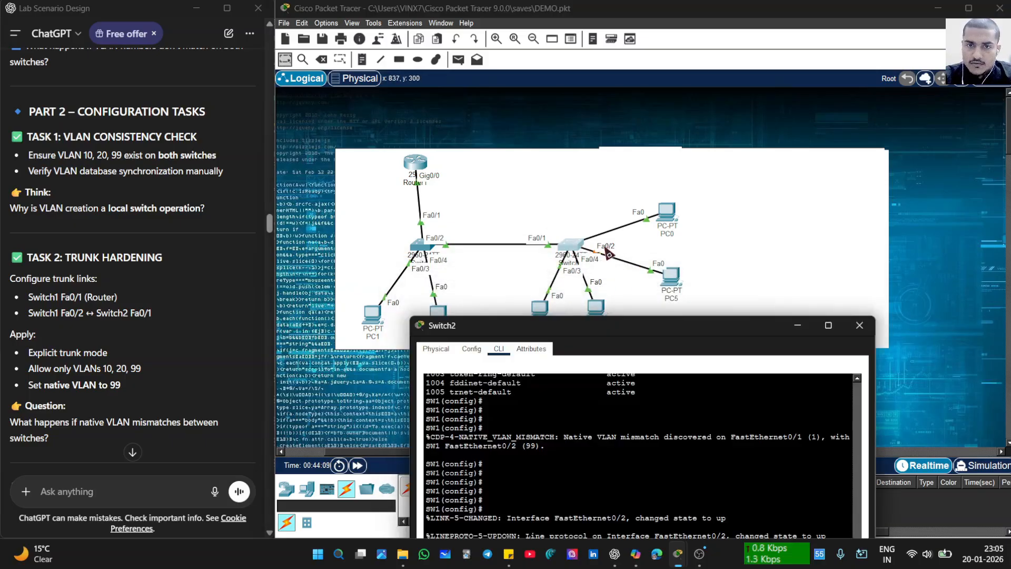
- Spread PC0, PC5 and PC4 farther apart around Switch2 to separate their links and port labels
left_click_drag(667, 215, 623, 167)
left_click_drag(674, 284, 733, 257)
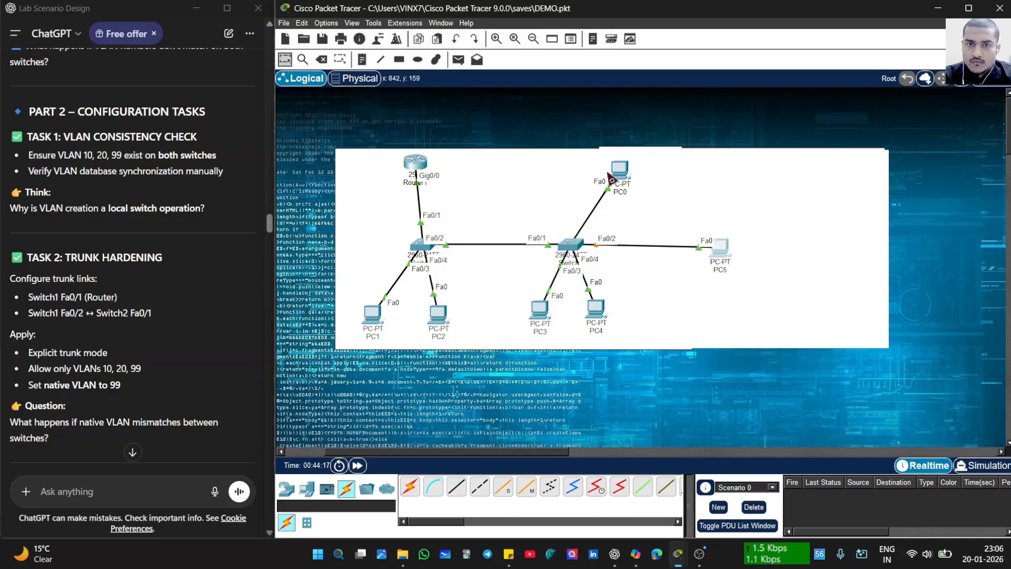
mouse_move(615, 175)
left_mouse_down()
mouse_move(518, 171)
mouse_move(459, 192)
mouse_move(650, 188)
mouse_move(623, 183)
left_mouse_up()
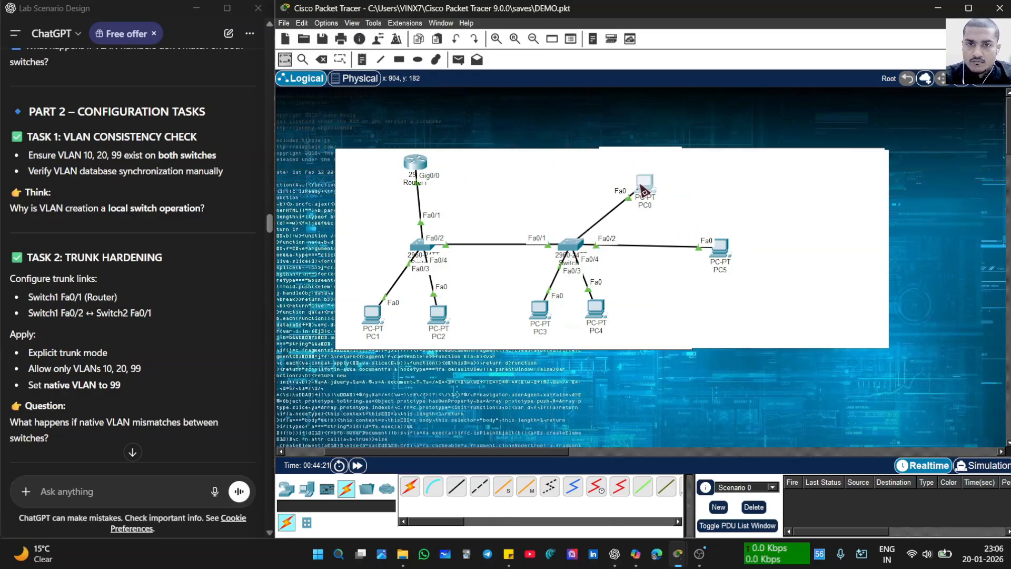
left_click(643, 187)
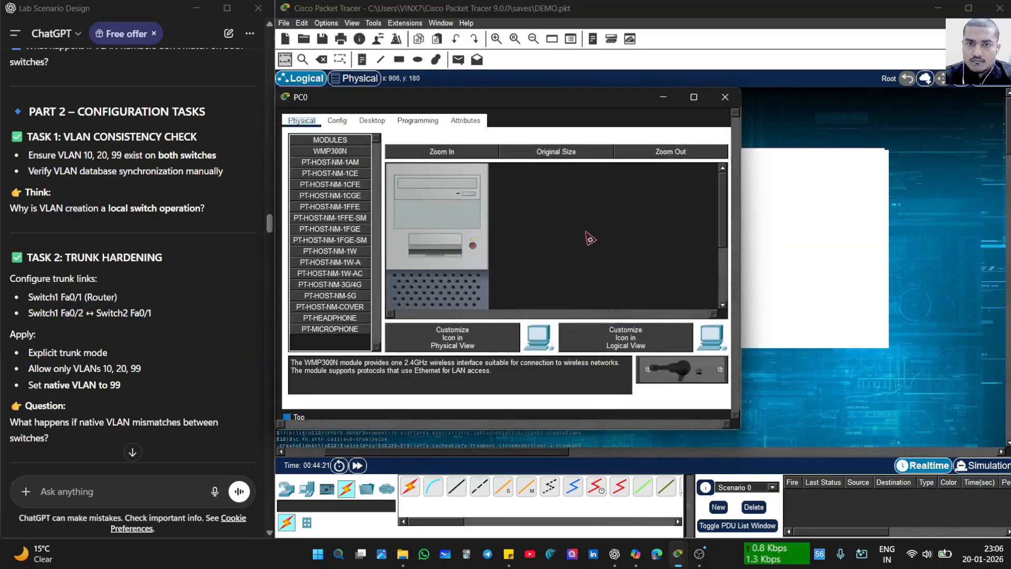
left_click(721, 96)
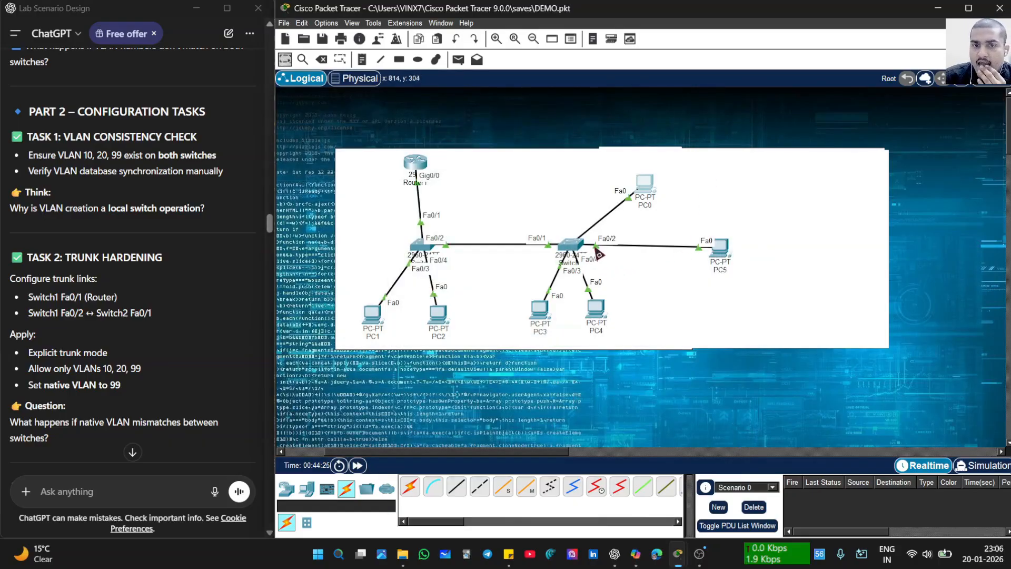
left_click_drag(601, 311, 685, 325)
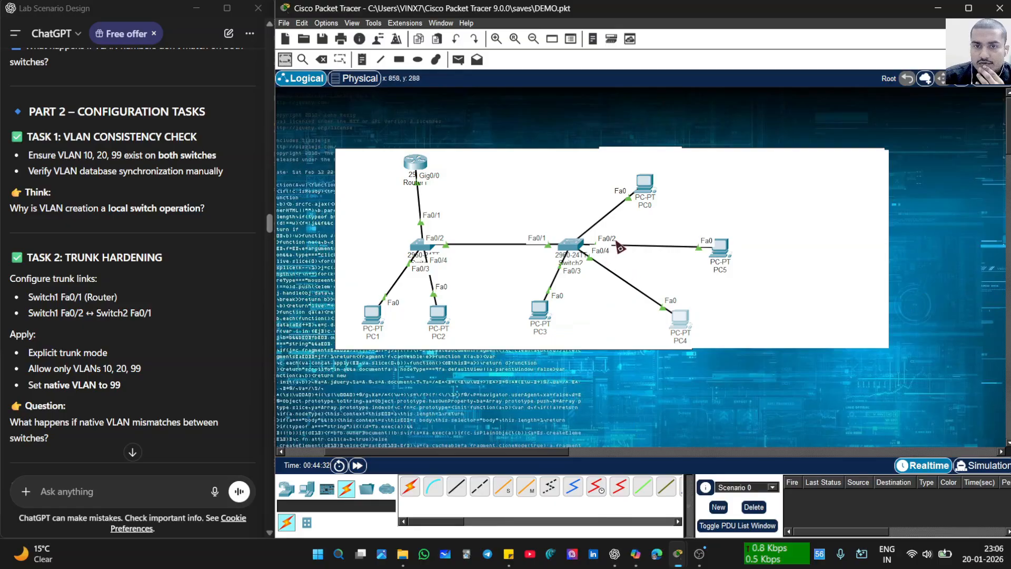
- Try to recable PC0's link by picking up its PC end and checking Switch2's free ports, and put it back on PC0
left_click(607, 213)
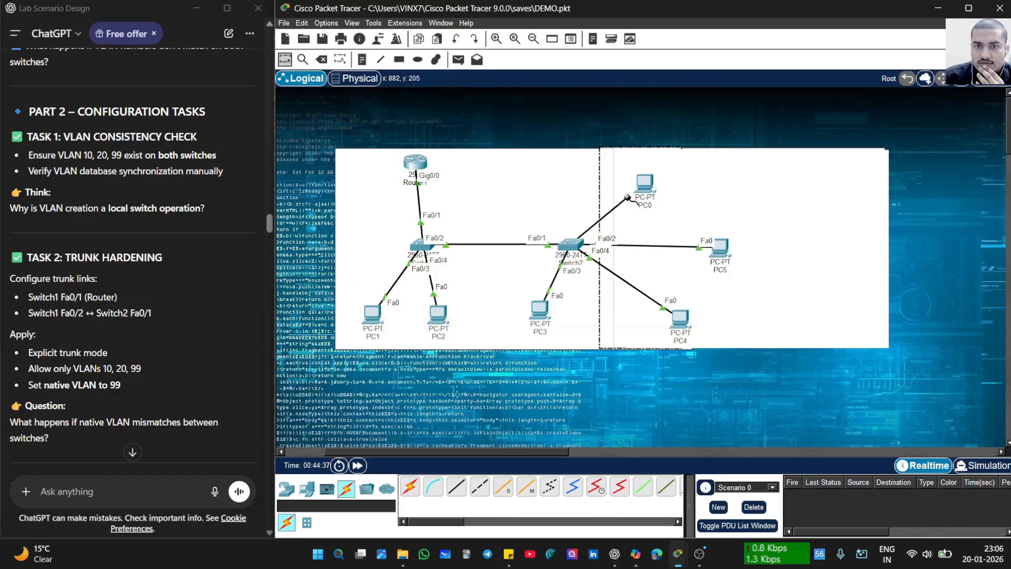
left_click(578, 248)
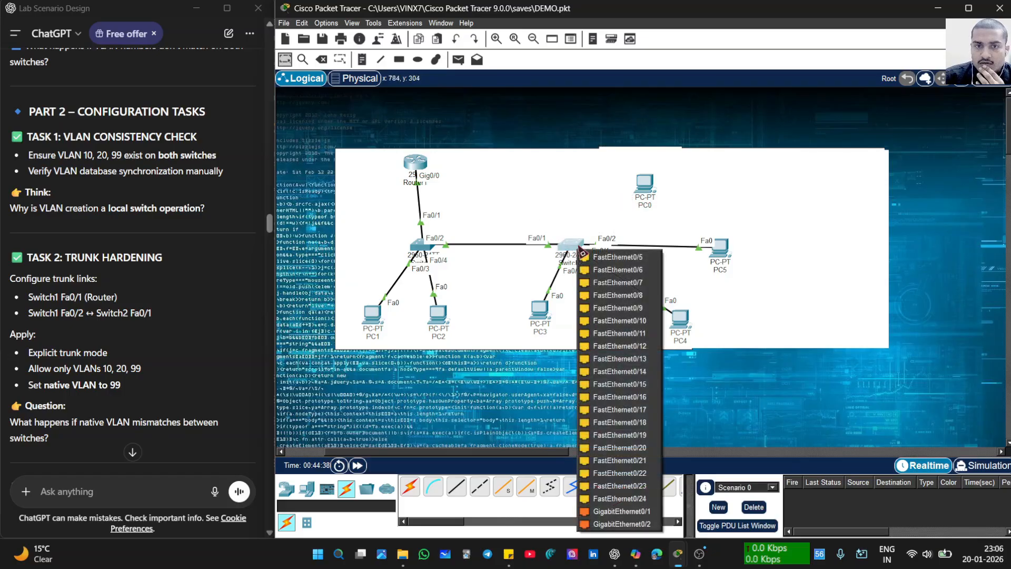
left_click(609, 259)
left_click(639, 286)
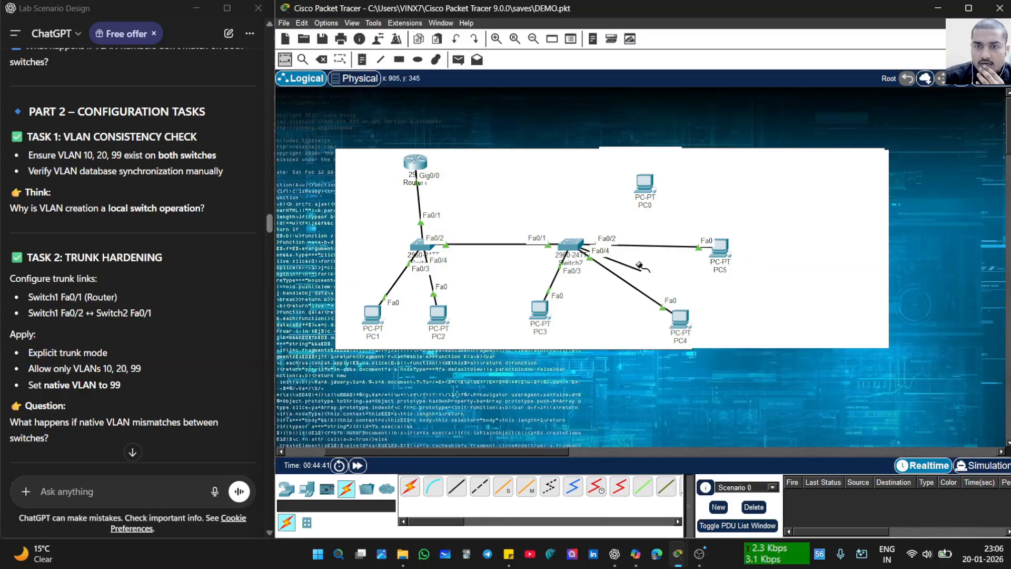
left_click(578, 240)
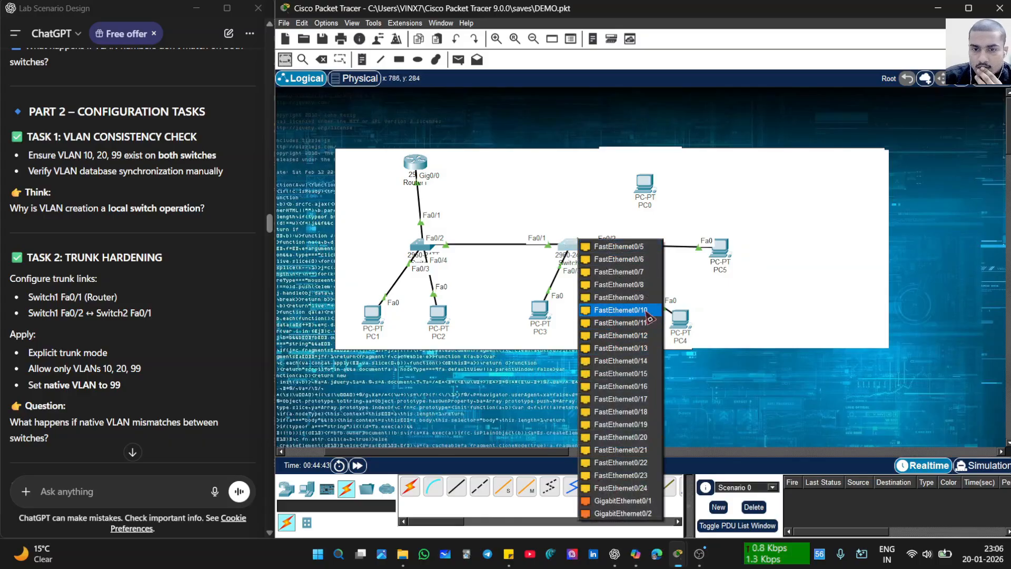
left_click(762, 211)
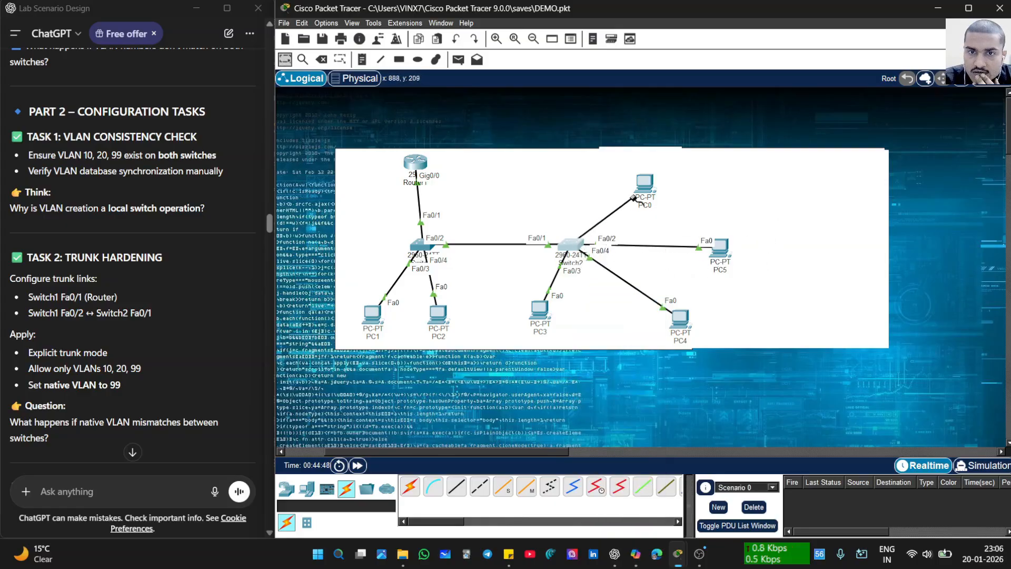
left_click(649, 189)
left_click(671, 232)
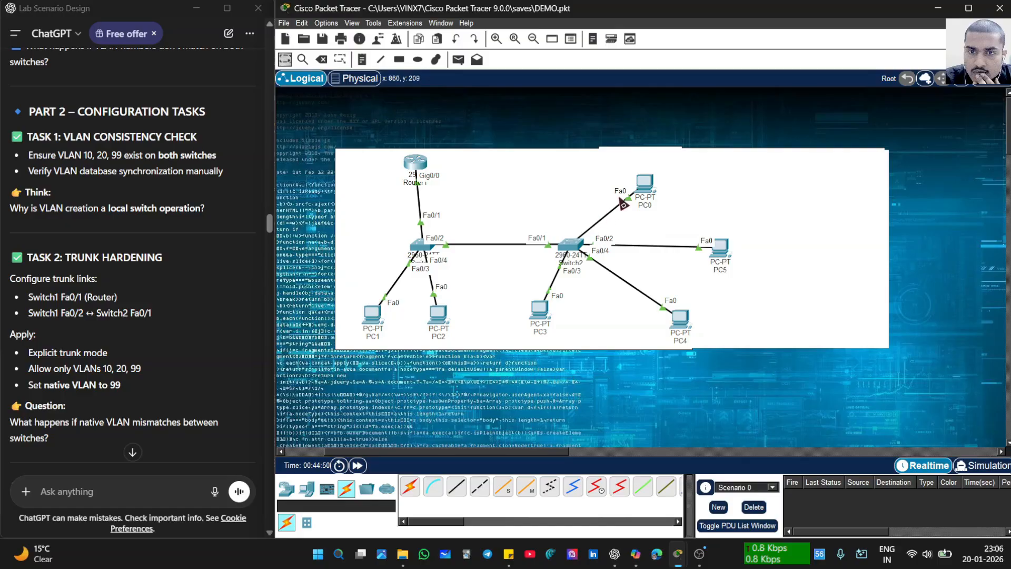
- Reposition PC0 to expose its link to Switch2 and review Switch2's CLI output
left_click_drag(643, 186, 588, 174)
left_click(575, 248)
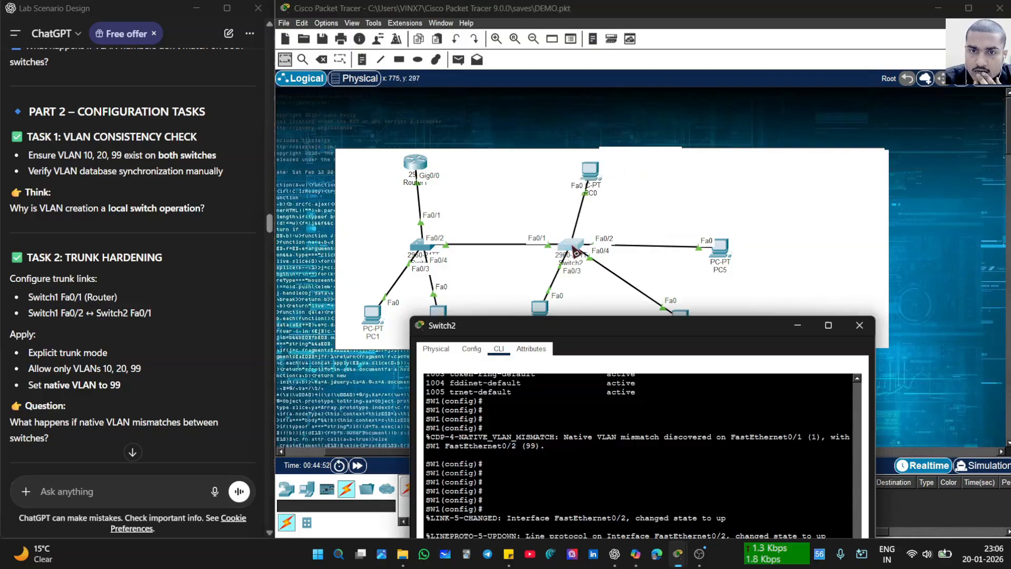
left_click(859, 326)
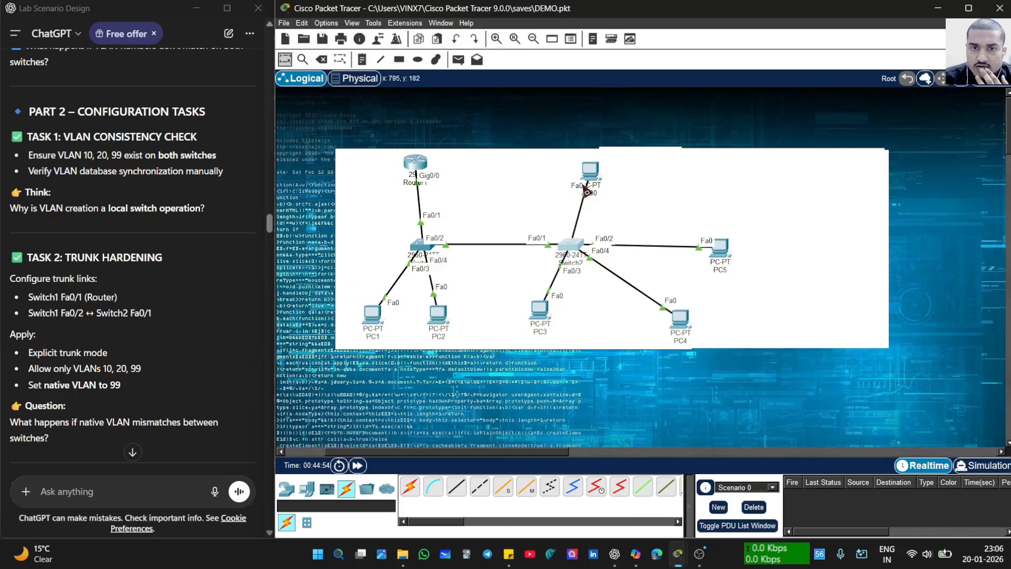
left_click(570, 250)
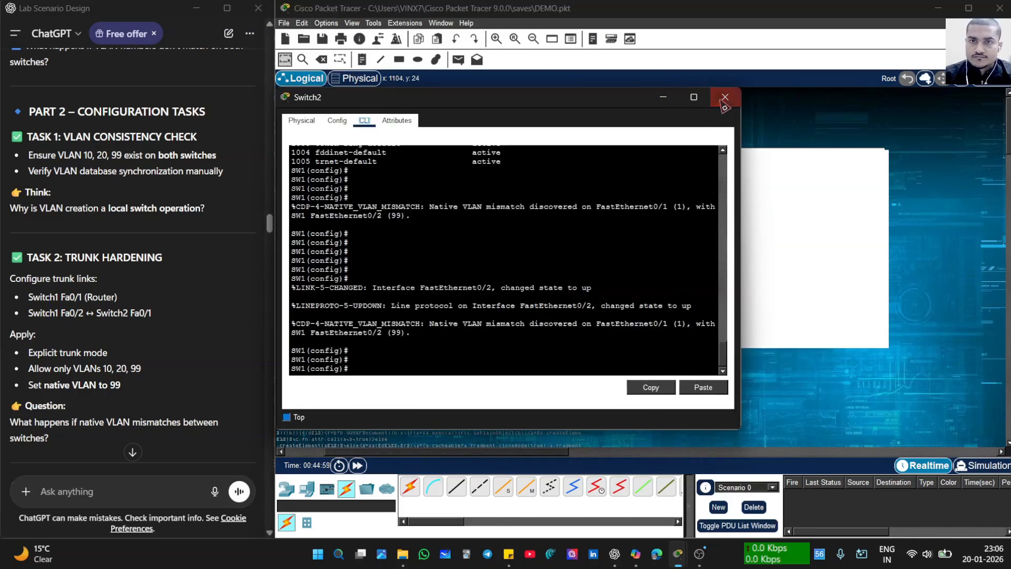
left_click(664, 98)
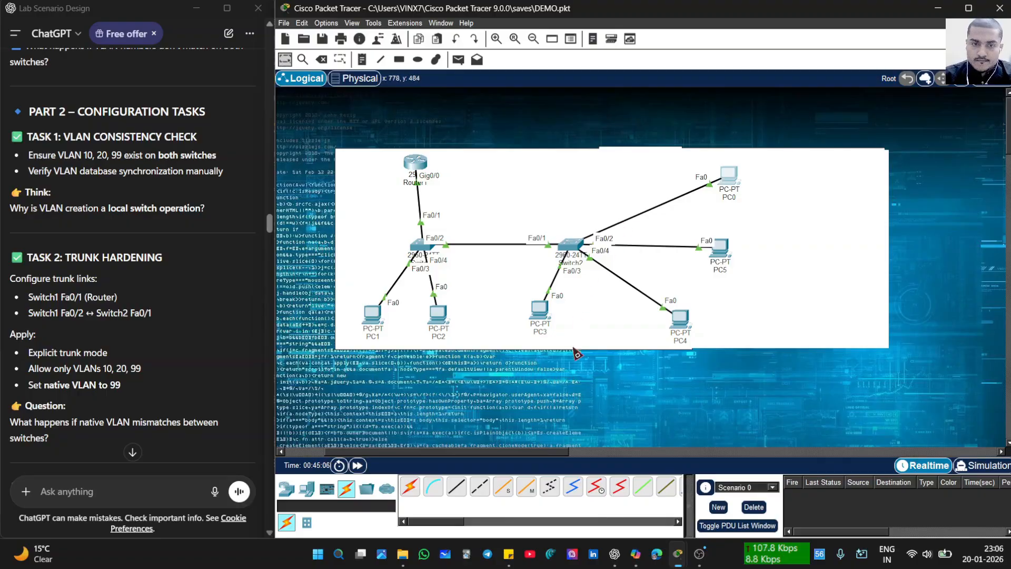
- Abandon cabling from Switch2 and delete Switch2 from the topology
left_click(577, 247)
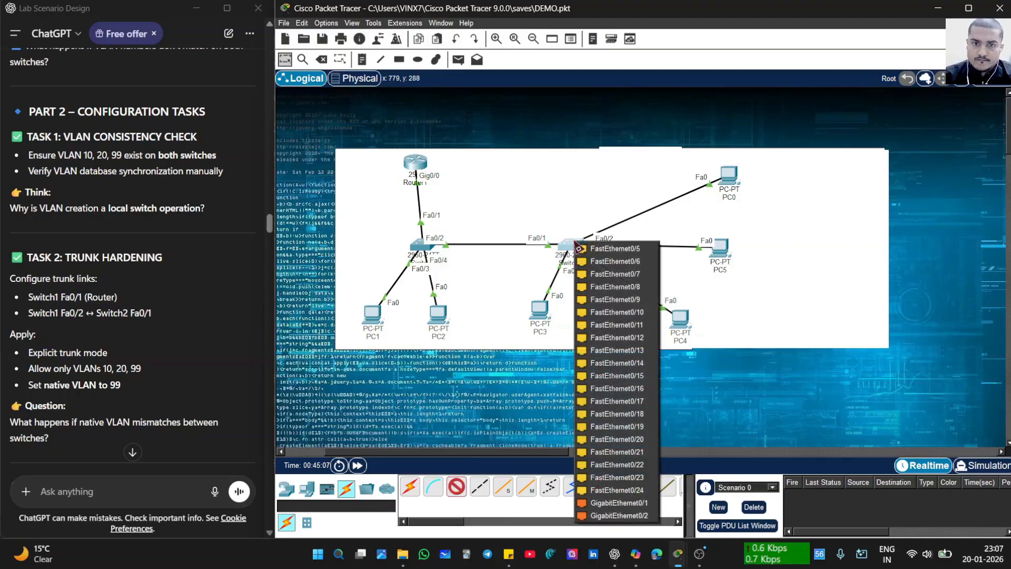
left_click(745, 202)
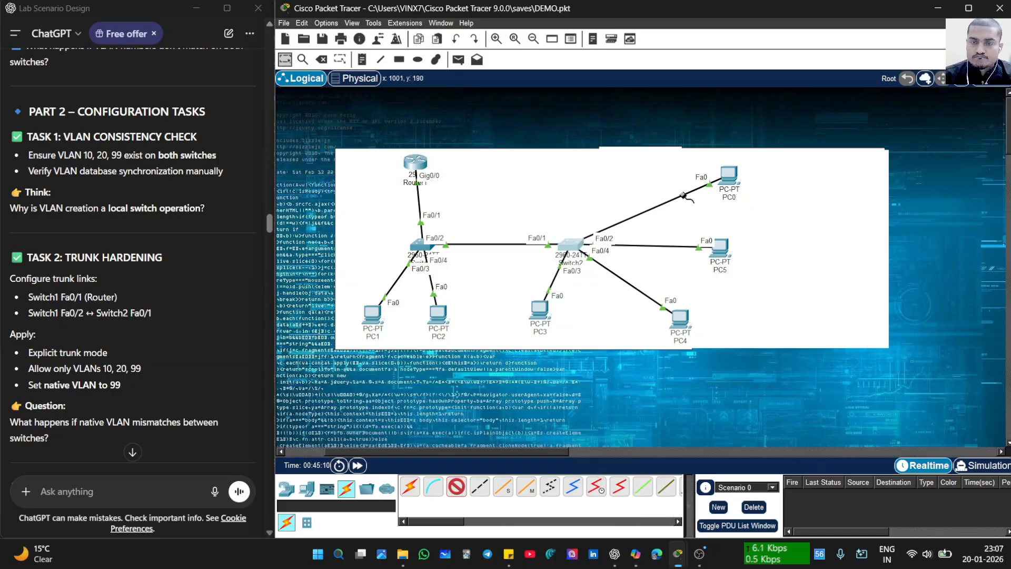
left_click(321, 62)
left_click(570, 244)
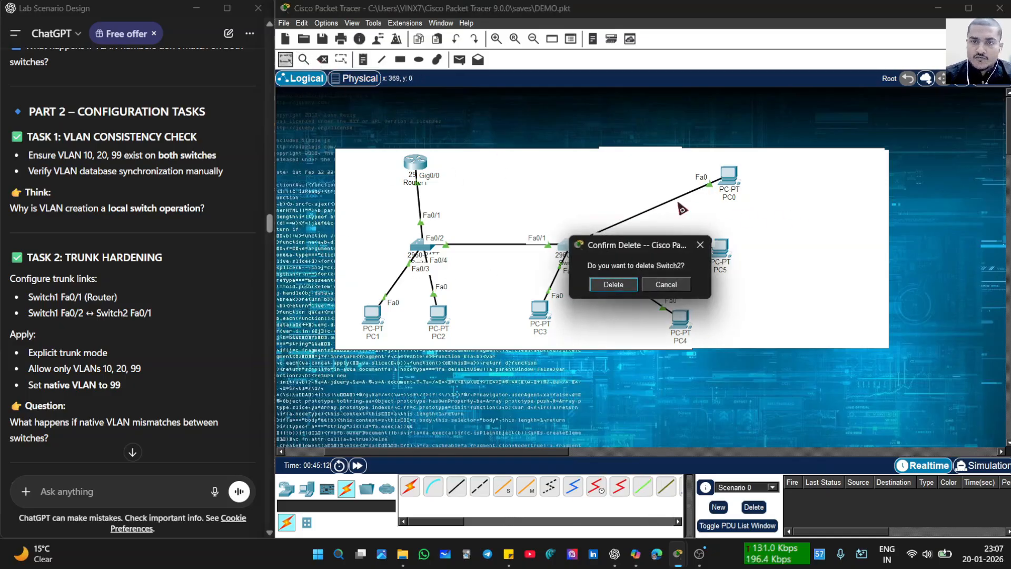
left_click(613, 283)
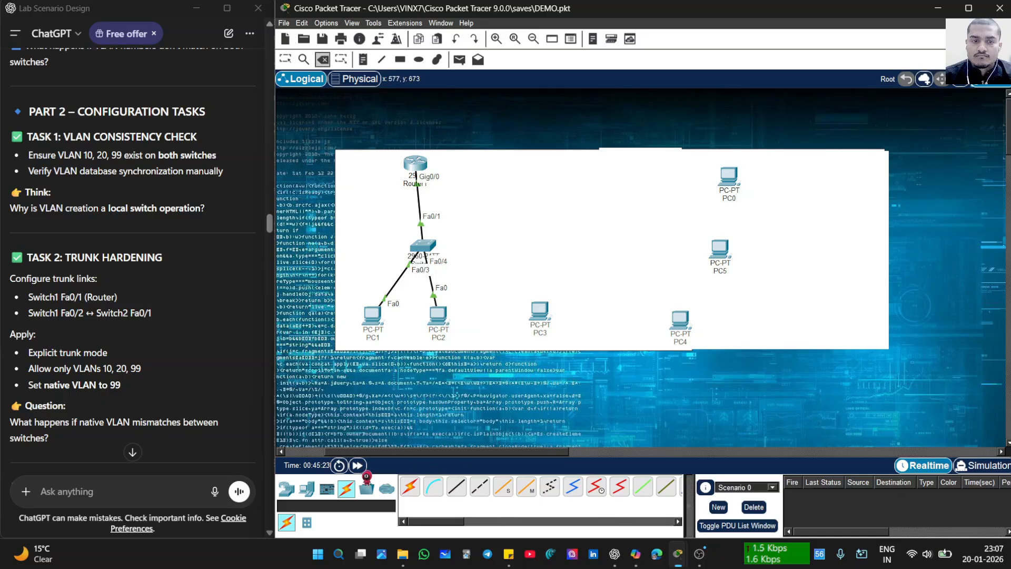
- Fast-forward the simulation time and power-cycle all devices, accepting the network reset
left_click(357, 466)
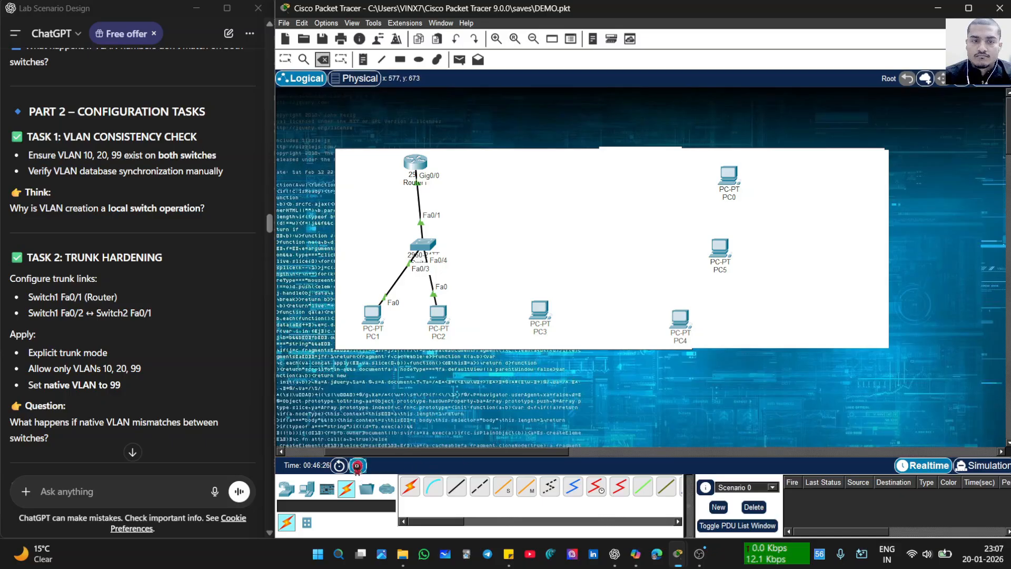
left_click(339, 465)
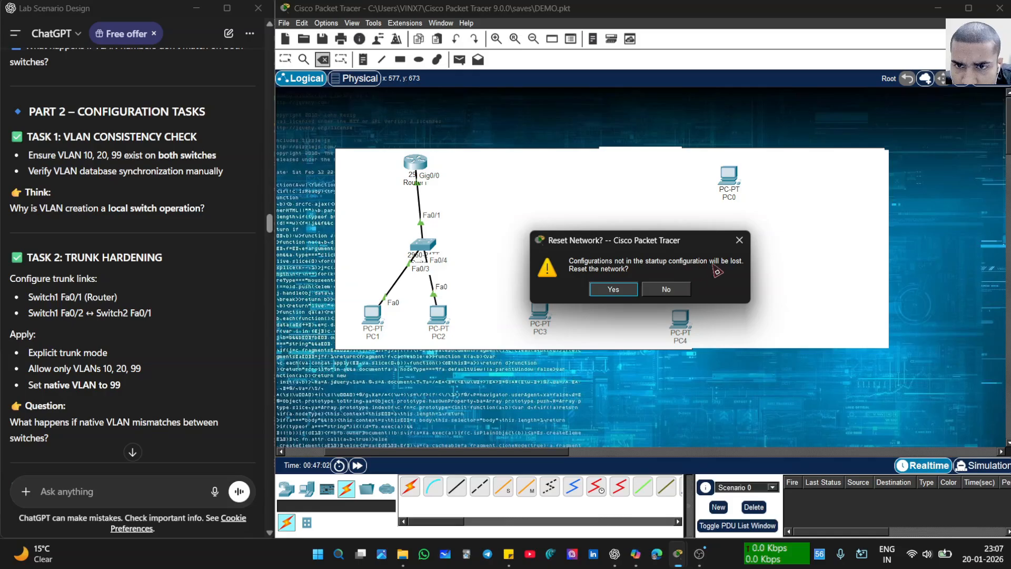
left_click(656, 290)
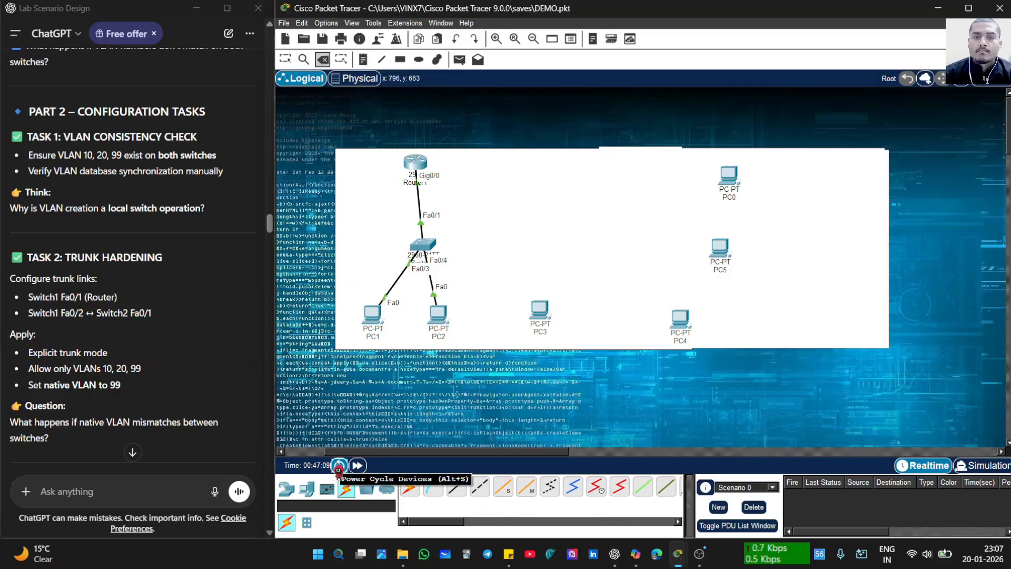
left_click(338, 467)
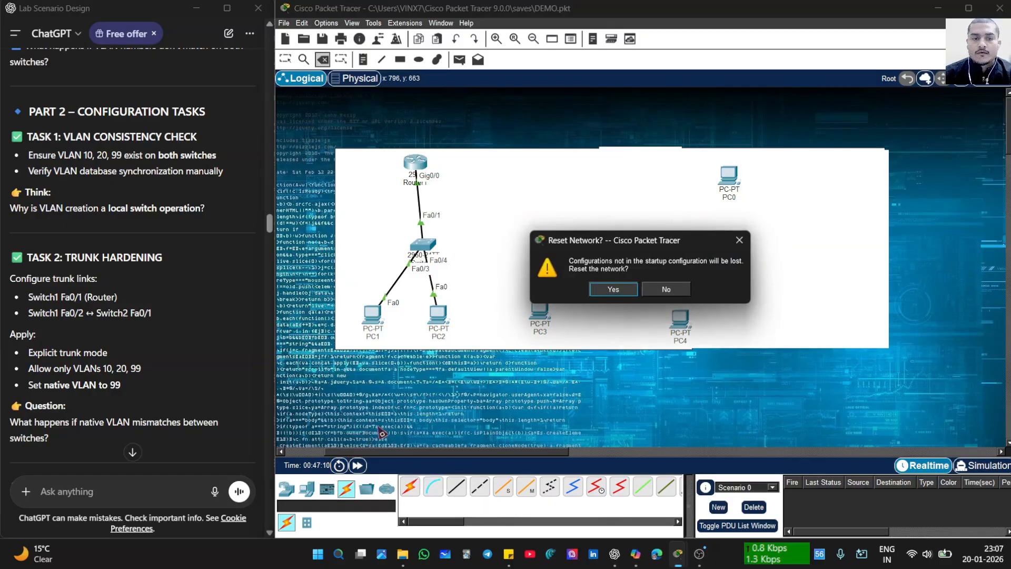
left_click(608, 290)
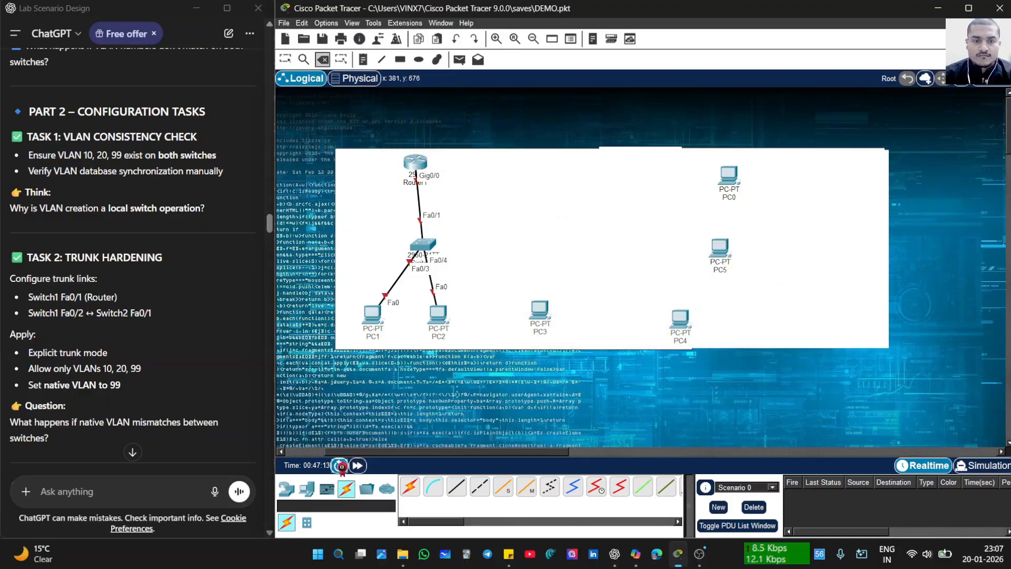
left_click(340, 466)
left_click(613, 289)
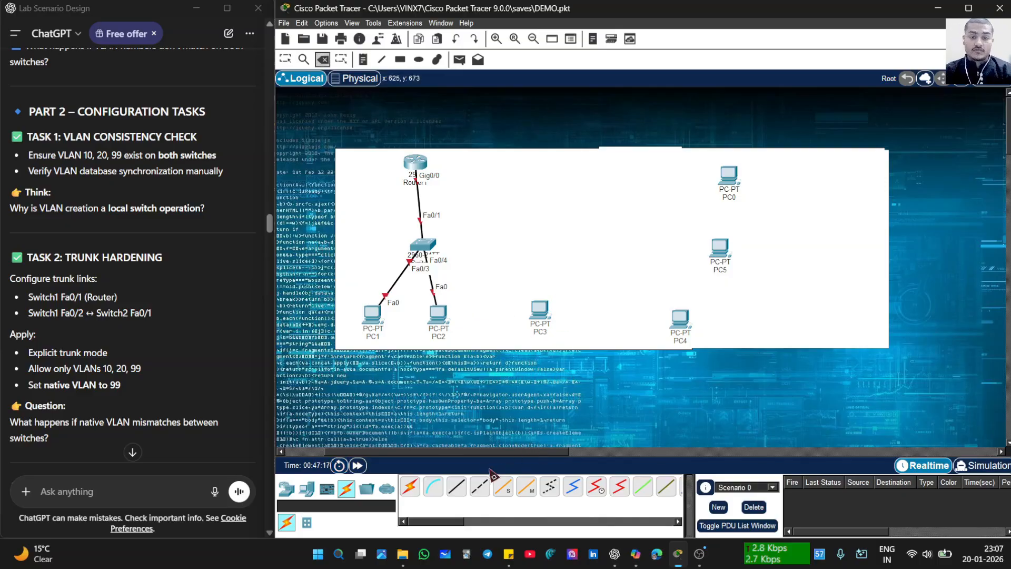
- Place a new 2960 switch between Switch1 and PC5, and check Switch1's CLI after the restart
left_click(287, 493)
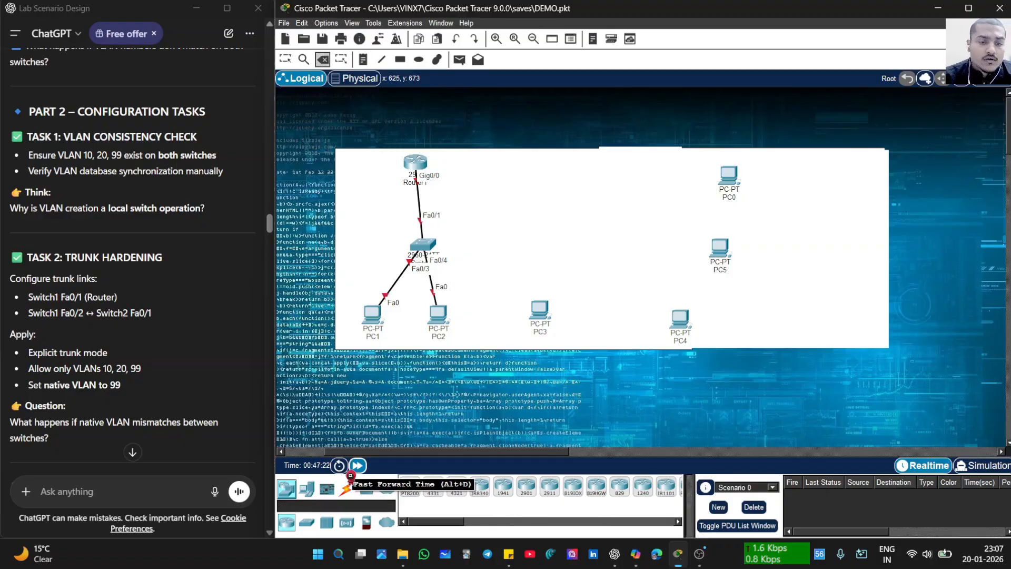
left_click(307, 522)
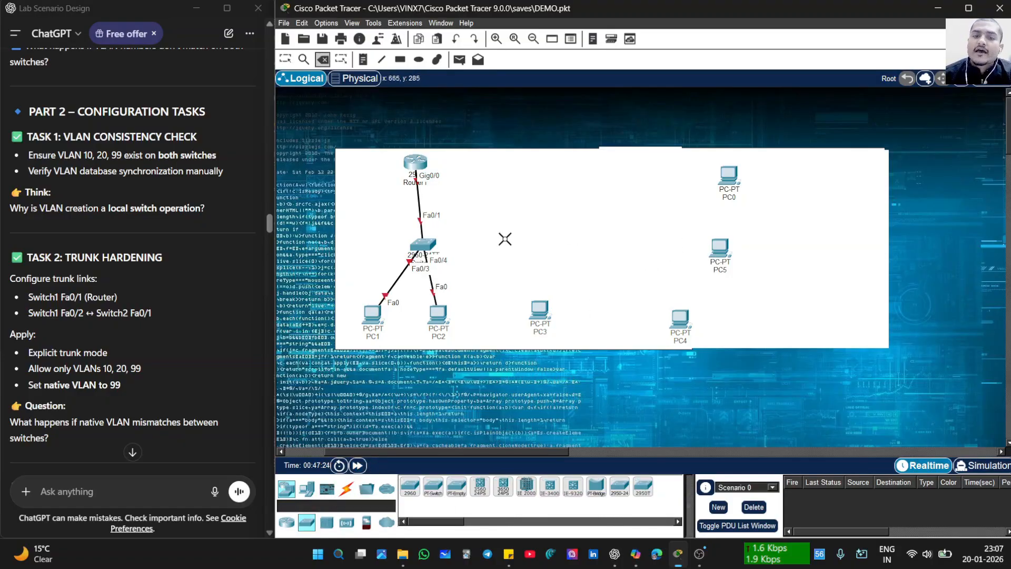
left_click(288, 56)
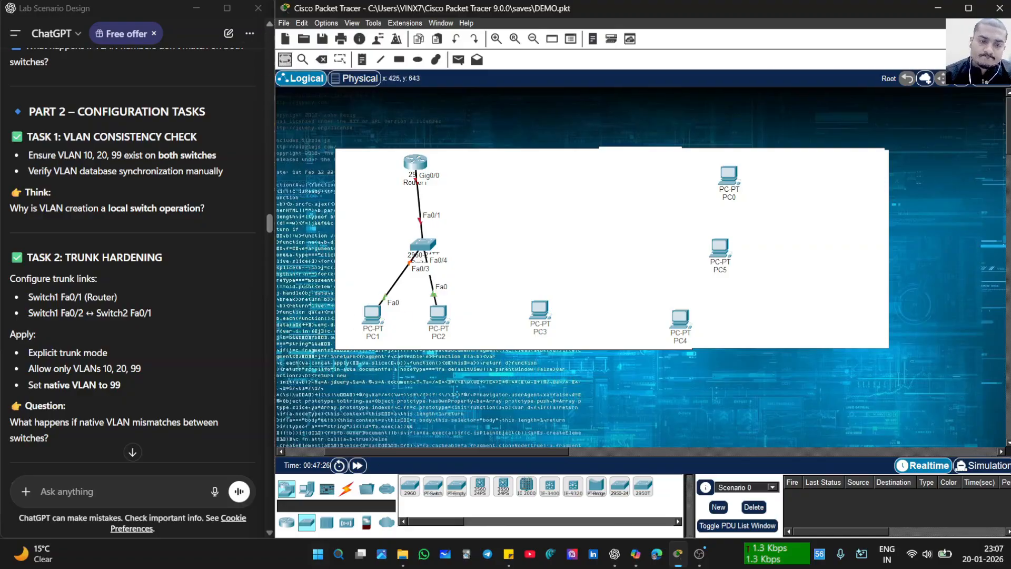
left_click(549, 298)
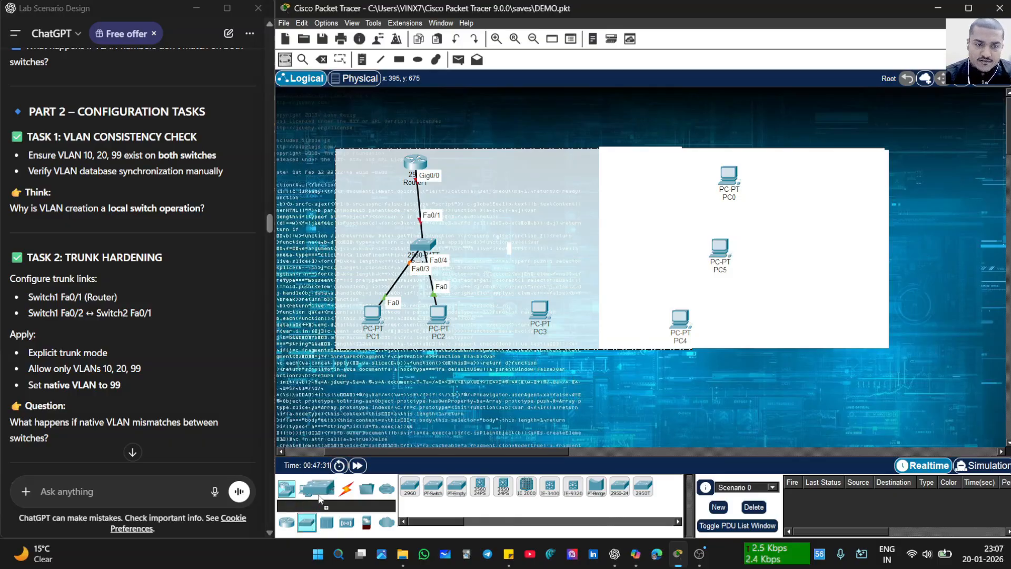
left_click(409, 485)
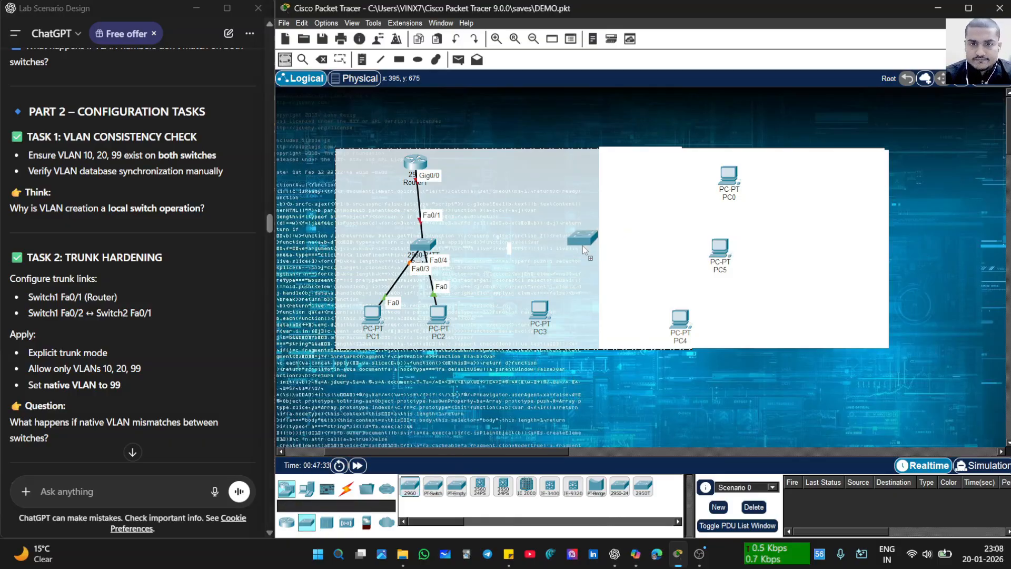
left_click(606, 247)
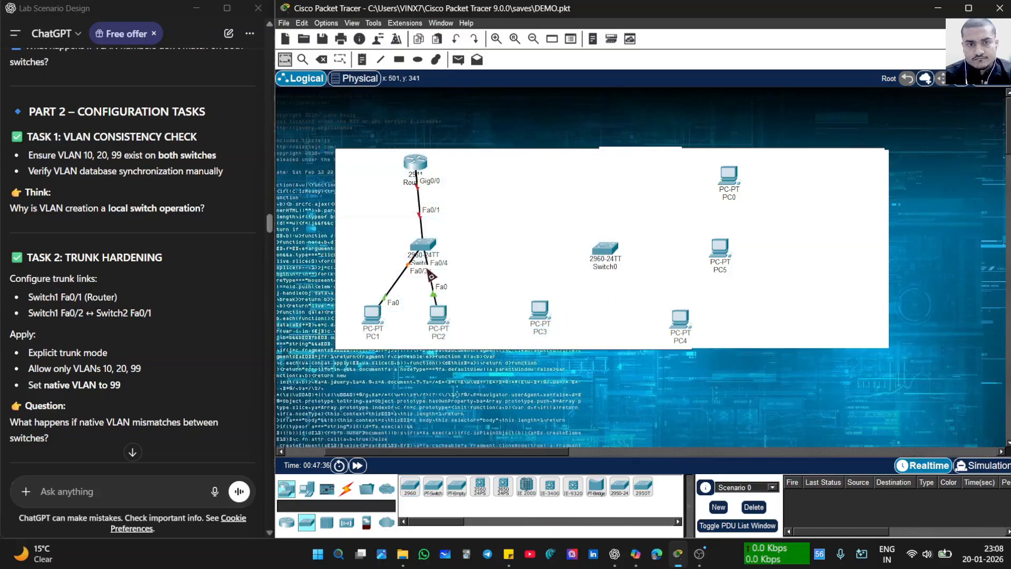
left_click(425, 247)
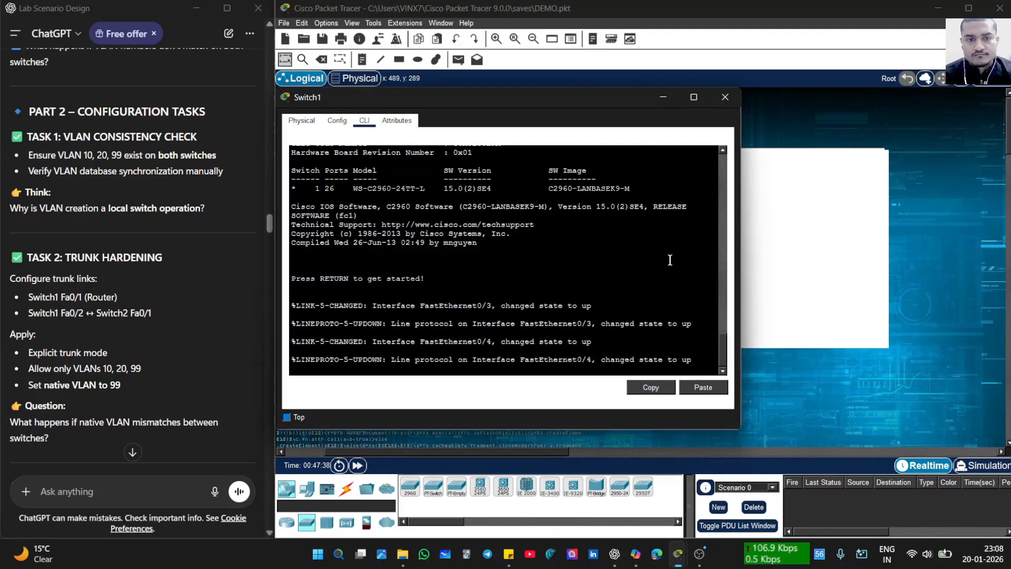
left_click(725, 97)
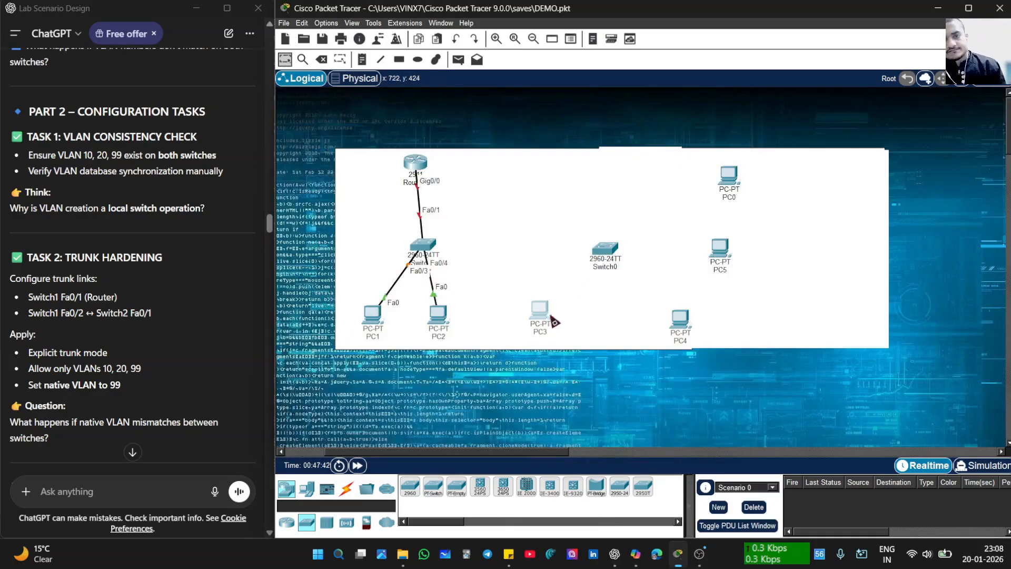
- Rearrange PC3, PC4, PC5, PC0 and the new 2960 switch so the PCs sit closer around the switch
left_click_drag(541, 314, 576, 322)
left_click_drag(682, 332, 641, 333)
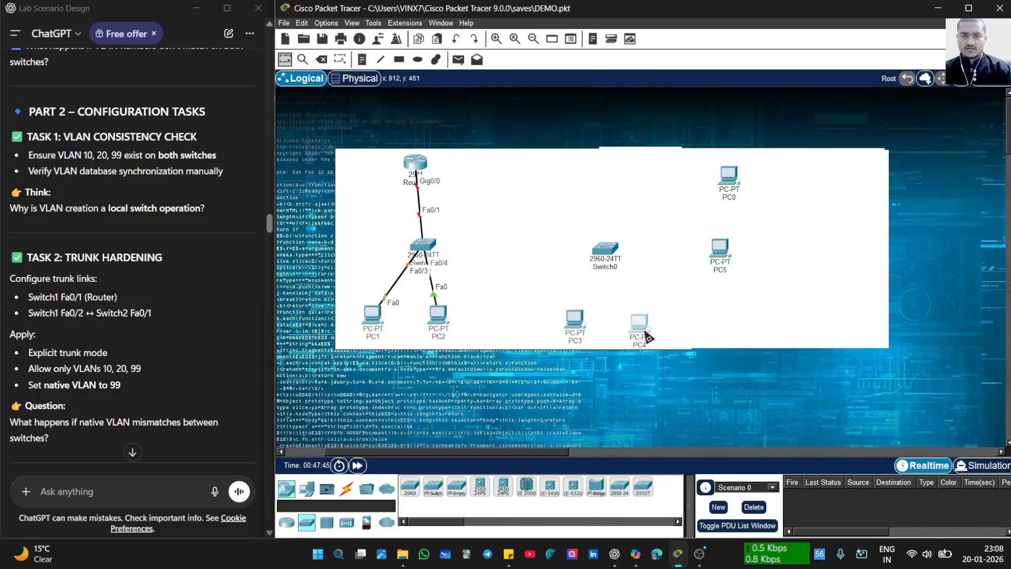
left_click_drag(725, 250, 719, 255)
left_click_drag(730, 184, 708, 196)
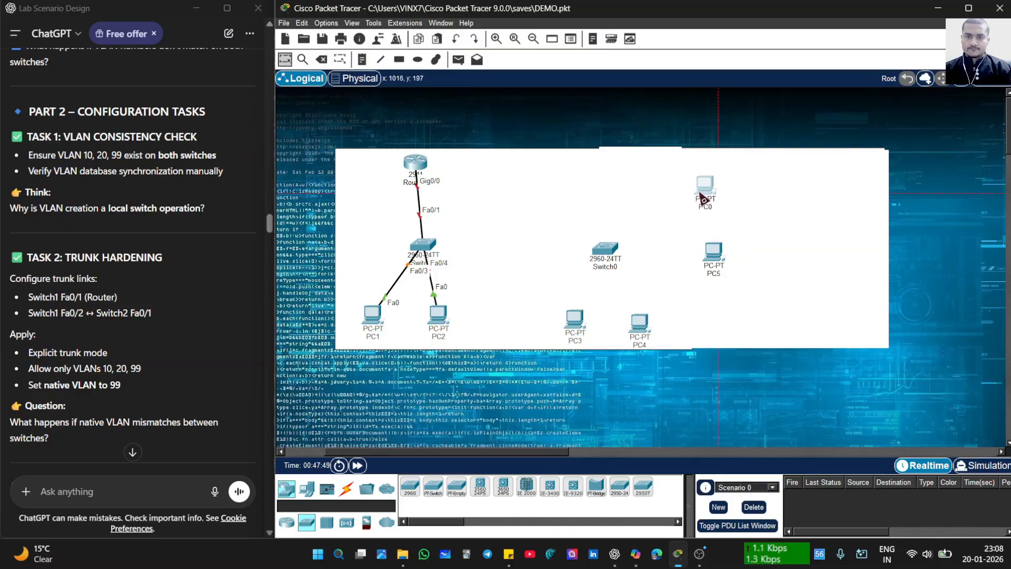
left_click_drag(607, 251, 589, 245)
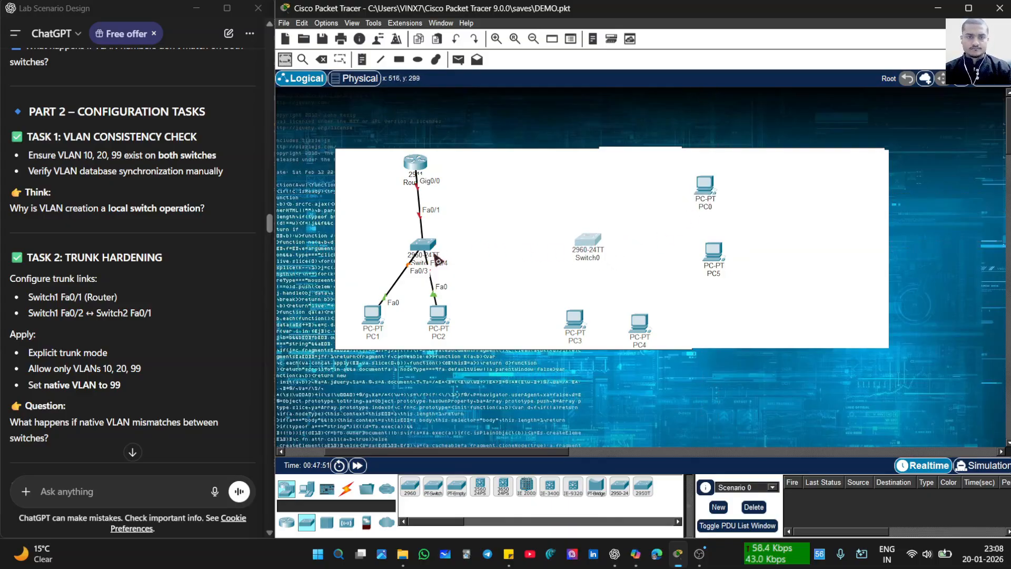
- Connect Switch1's FastEthernet0/2 port to Switch0's FastEthernet0/1 port with a copper straight-through cable
left_click(346, 489)
left_click(456, 486)
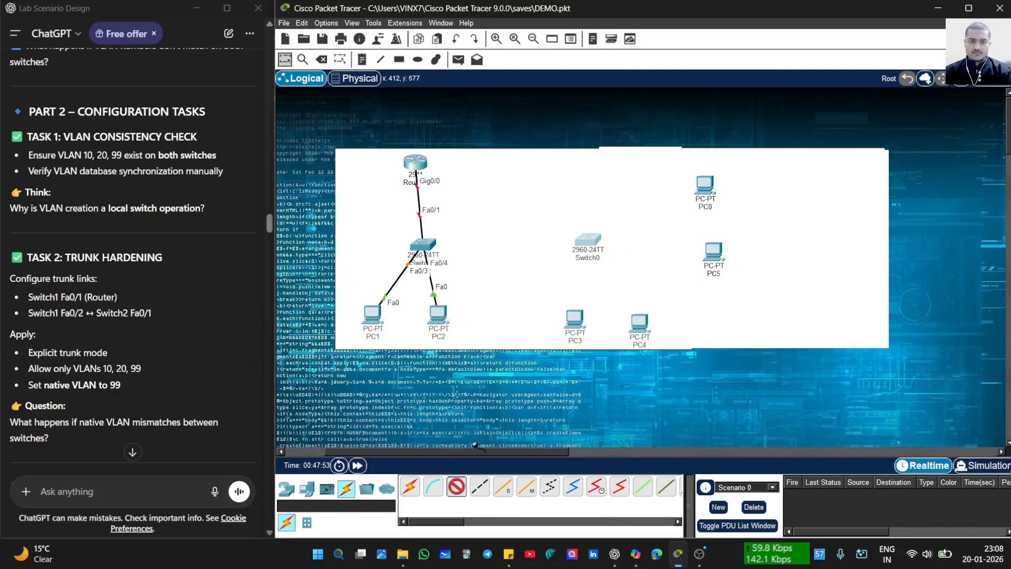
left_click(425, 251)
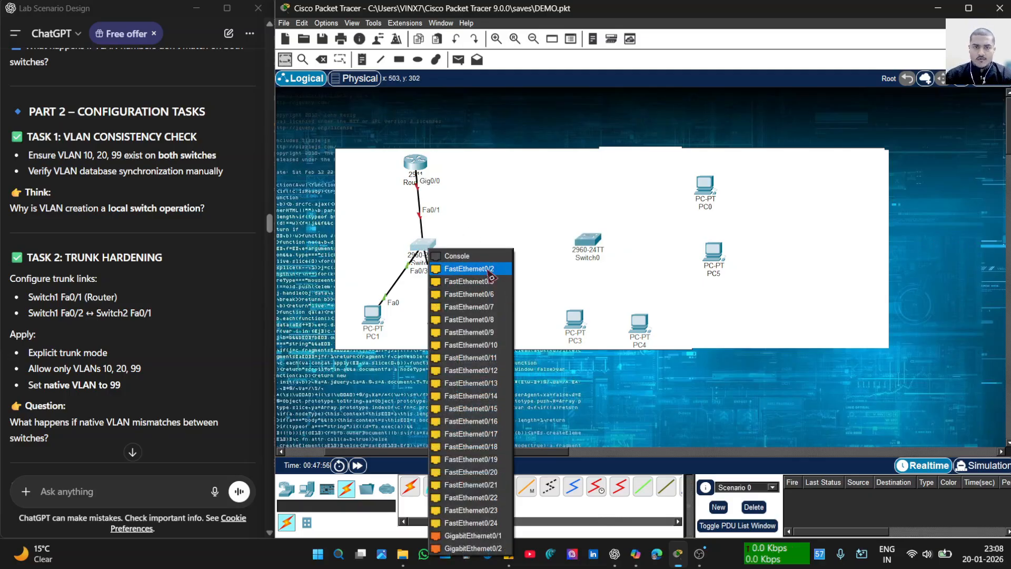
left_click(474, 278)
left_click(598, 245)
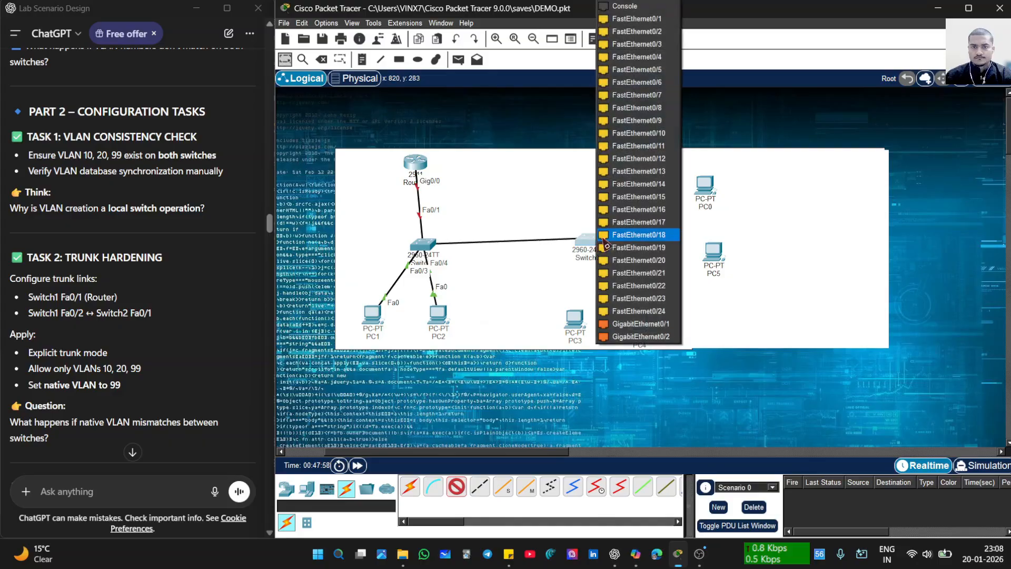
left_click(632, 20)
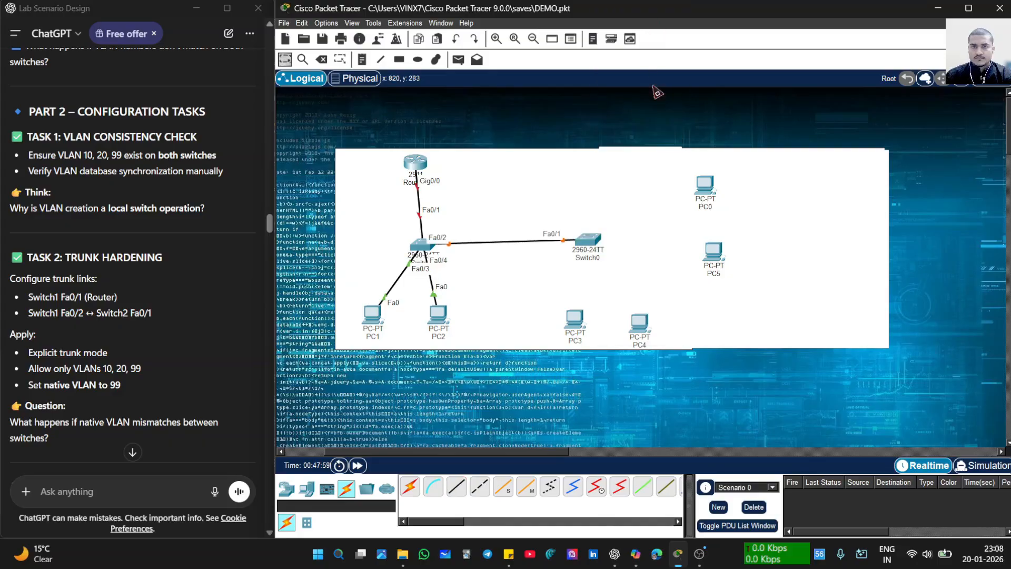
left_click(589, 243)
left_click(725, 96)
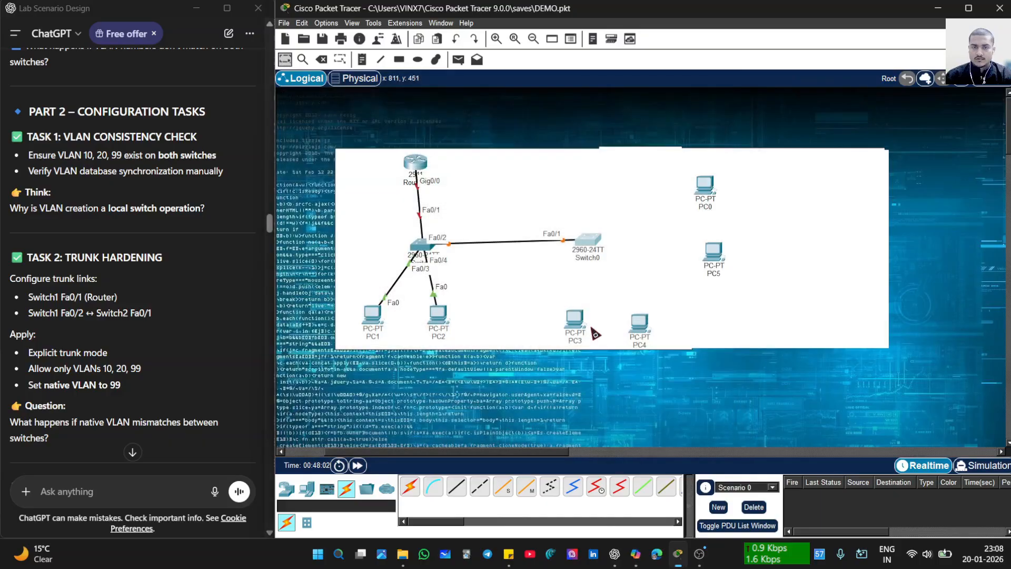
left_click(593, 309)
left_click(722, 98)
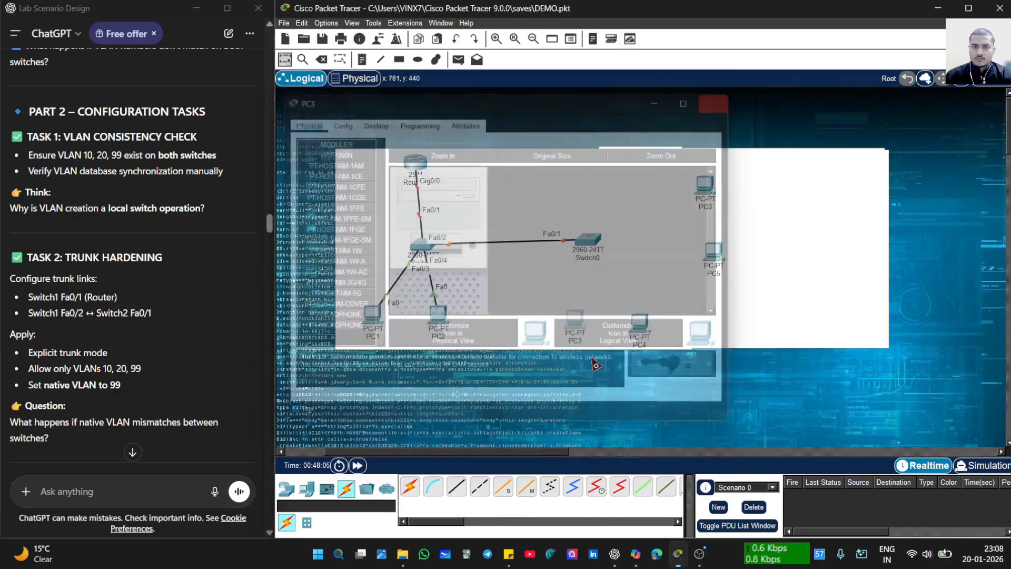
- Connect PC3's and PC4's FastEthernet0 ports to Switch0's FastEthernet0/2 and FastEthernet0/3 respectively with copper straight-through cables
left_click(455, 487)
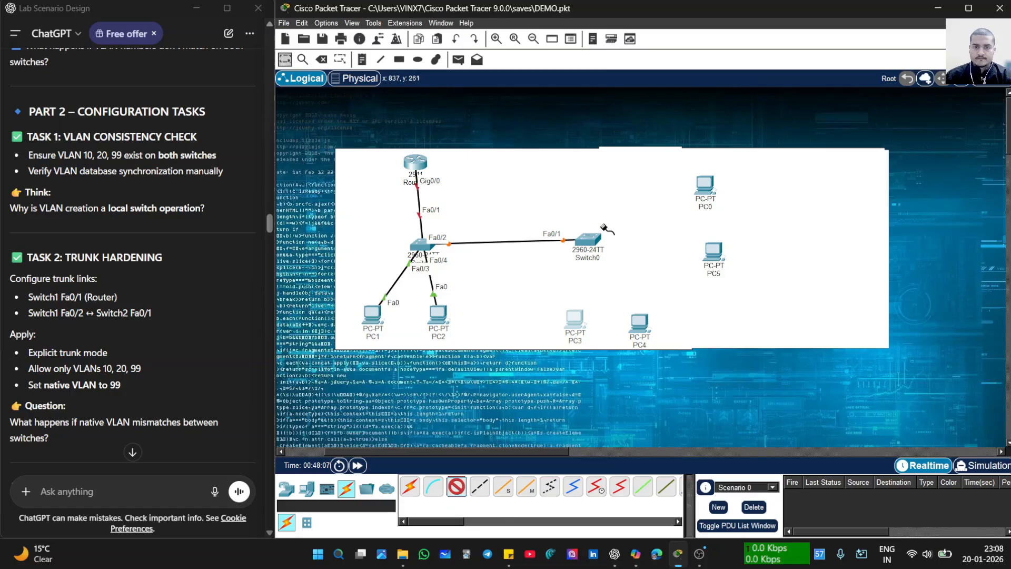
left_click(570, 315)
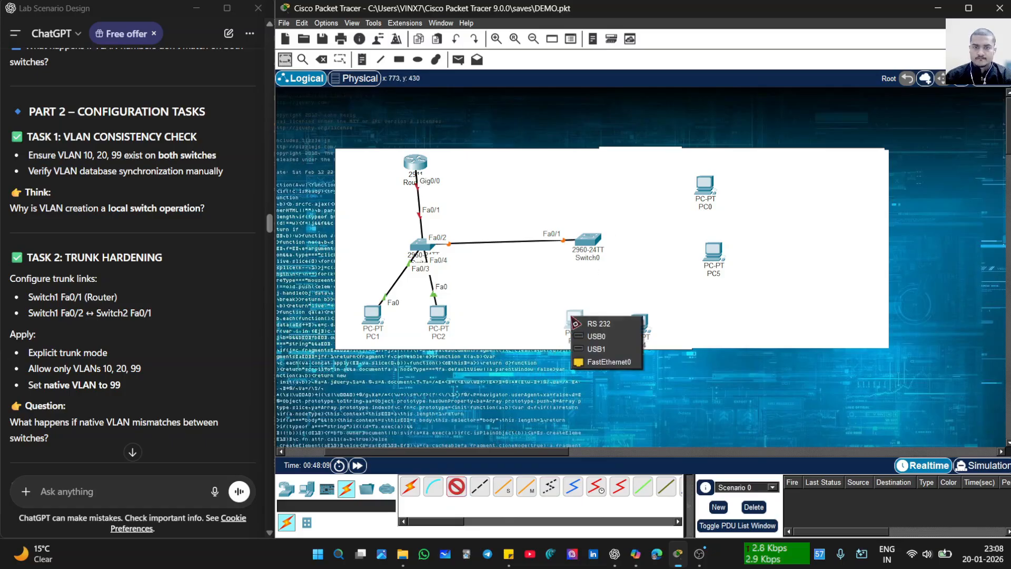
left_click(584, 360)
left_click(583, 233)
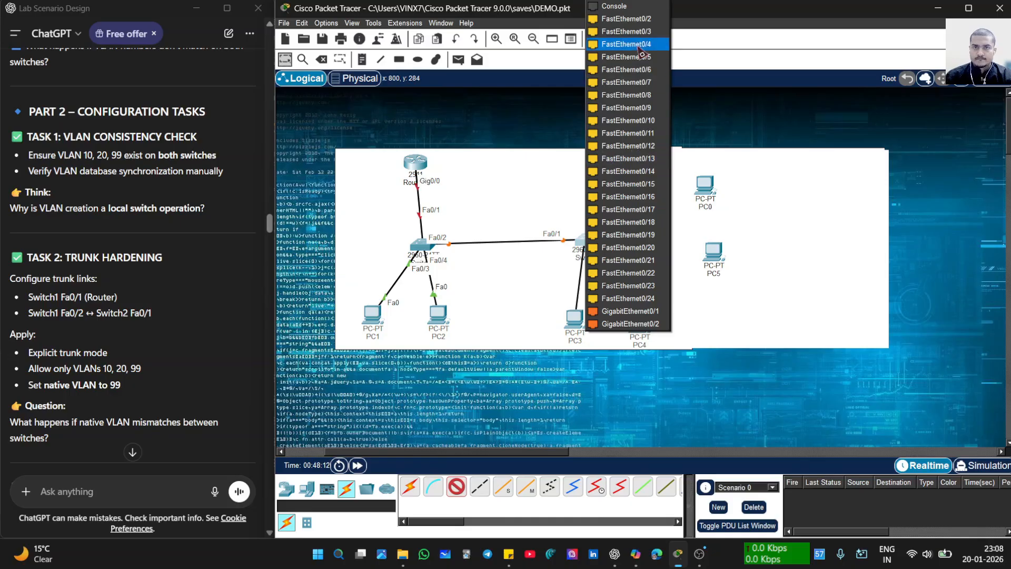
left_click(616, 31)
left_click(638, 323)
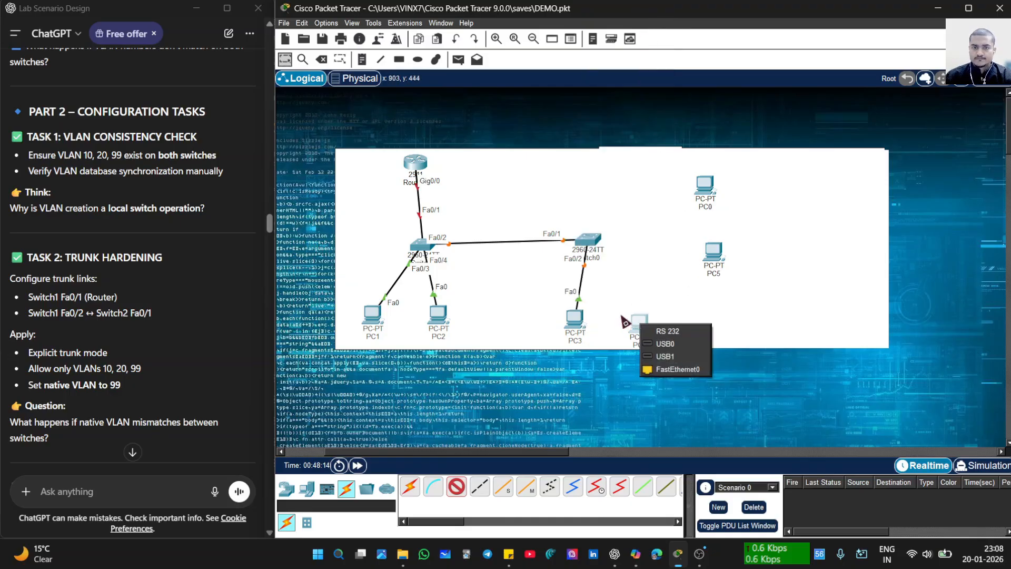
left_click(664, 370)
left_click(582, 232)
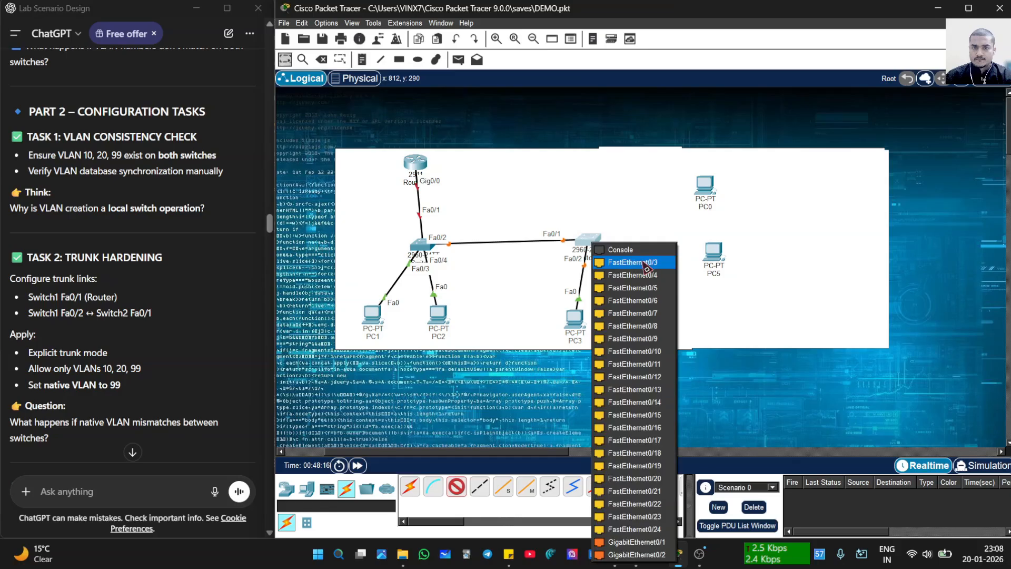
left_click(634, 281)
- Connect PC5's and PC0's FastEthernet0 ports to Switch0's FastEthernet0/4 and FastEthernet0/5 respectively with copper straight-through cables
left_click(713, 252)
left_click(753, 300)
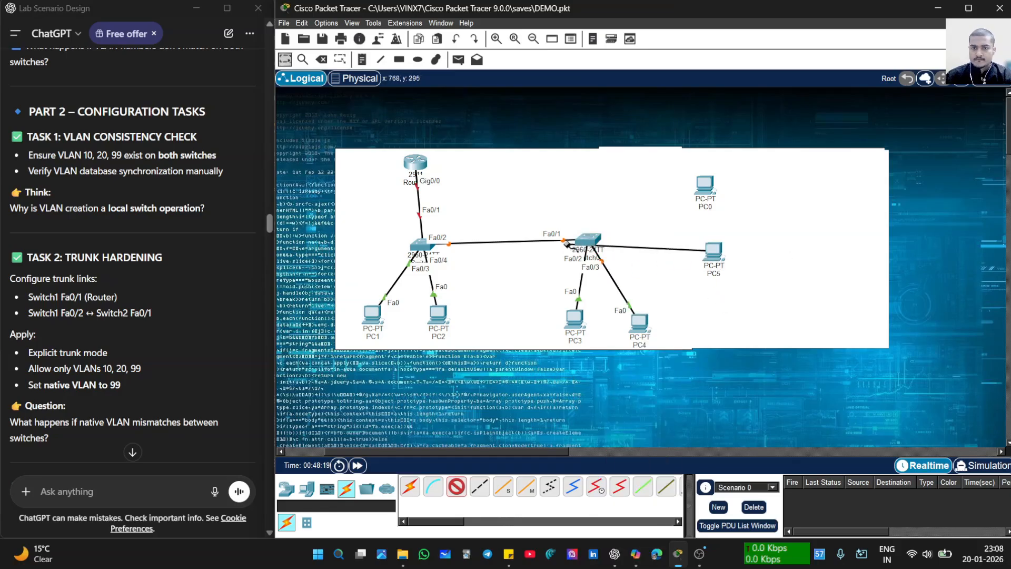
left_click(590, 240)
left_click(656, 257)
left_click(704, 186)
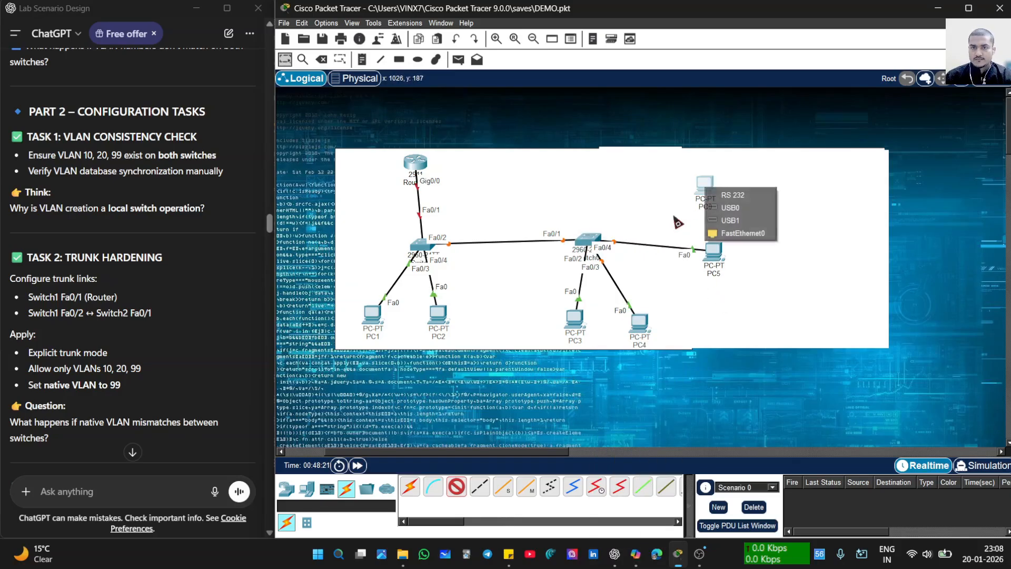
left_click(742, 238)
left_click(594, 242)
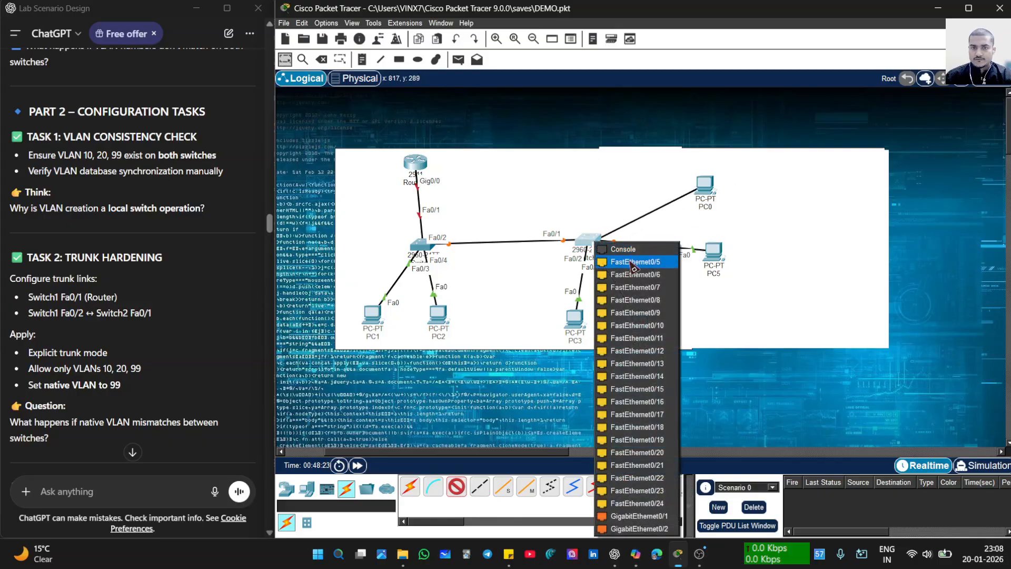
left_click(622, 297)
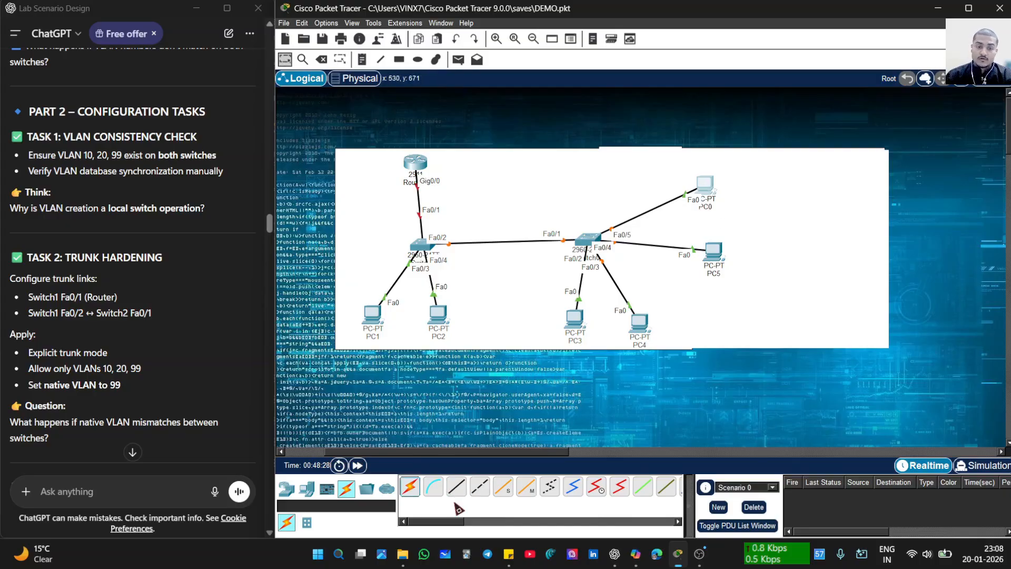
- Reposition PC0, PC5, PC4 and PC3 around Switch0 so the links fan out clearly
left_click_drag(716, 194, 702, 171)
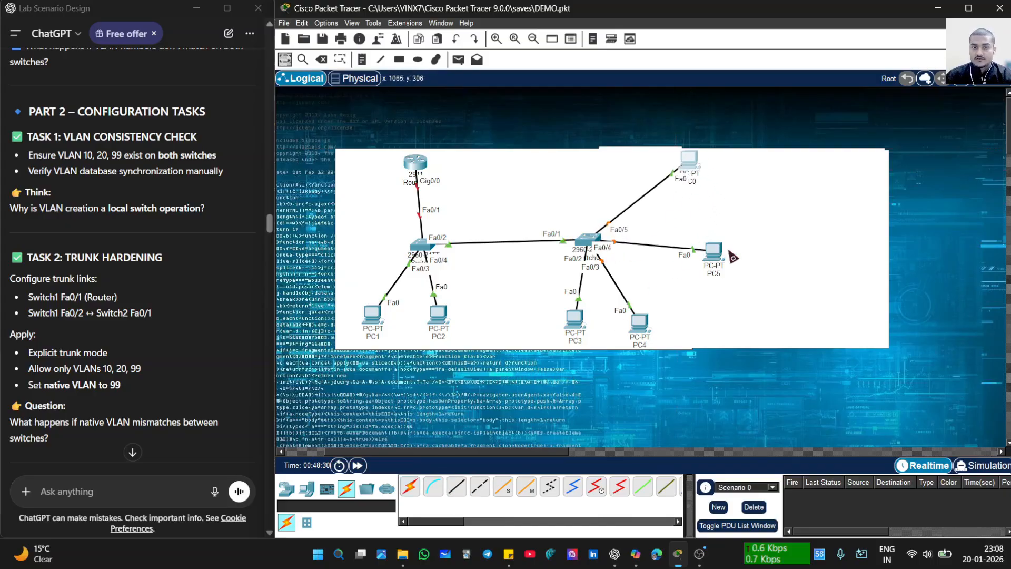
left_click_drag(715, 254, 716, 243)
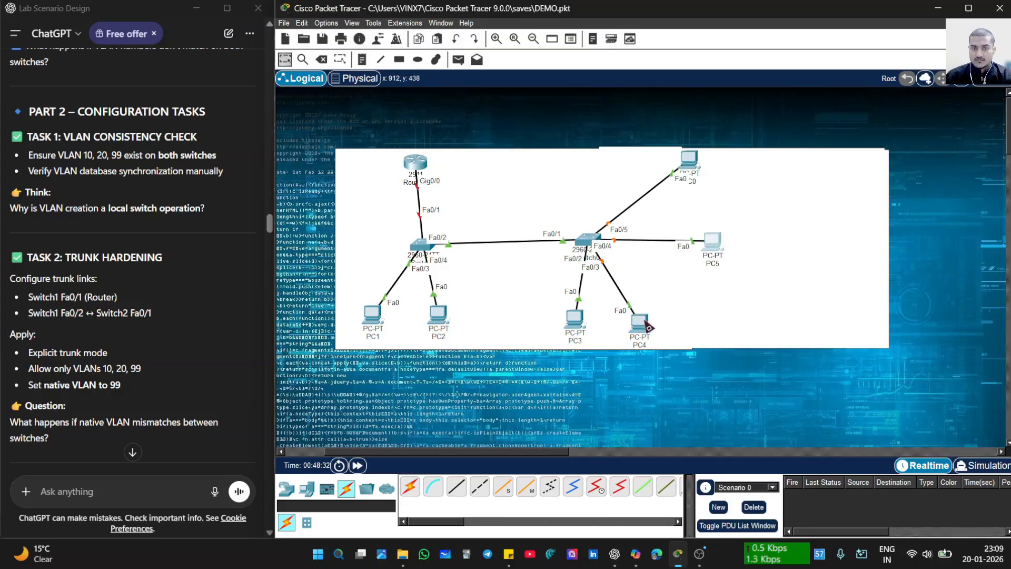
left_click_drag(648, 322, 700, 319)
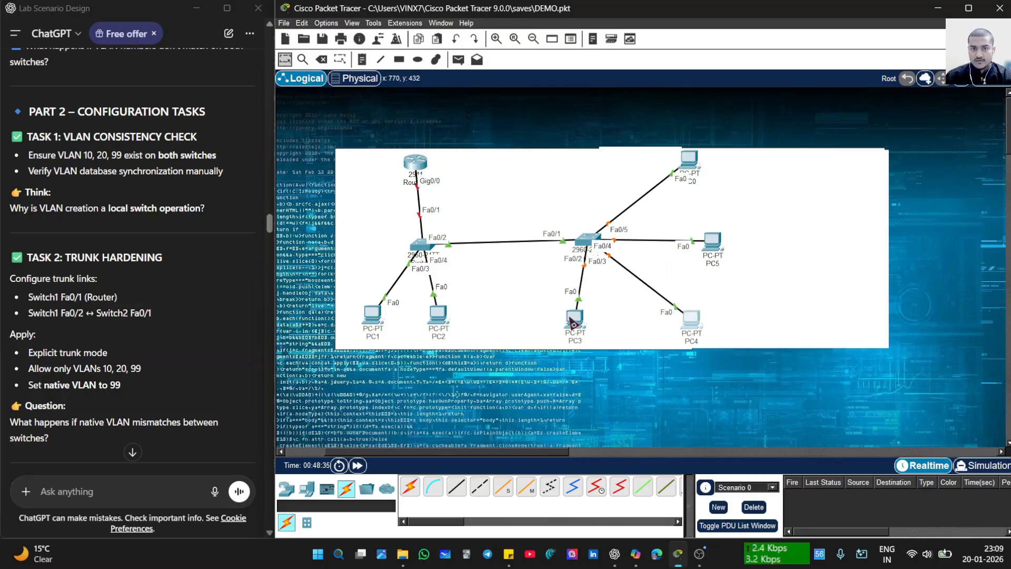
mouse_move(561, 322)
left_mouse_down()
mouse_move(544, 335)
mouse_move(544, 324)
left_mouse_up()
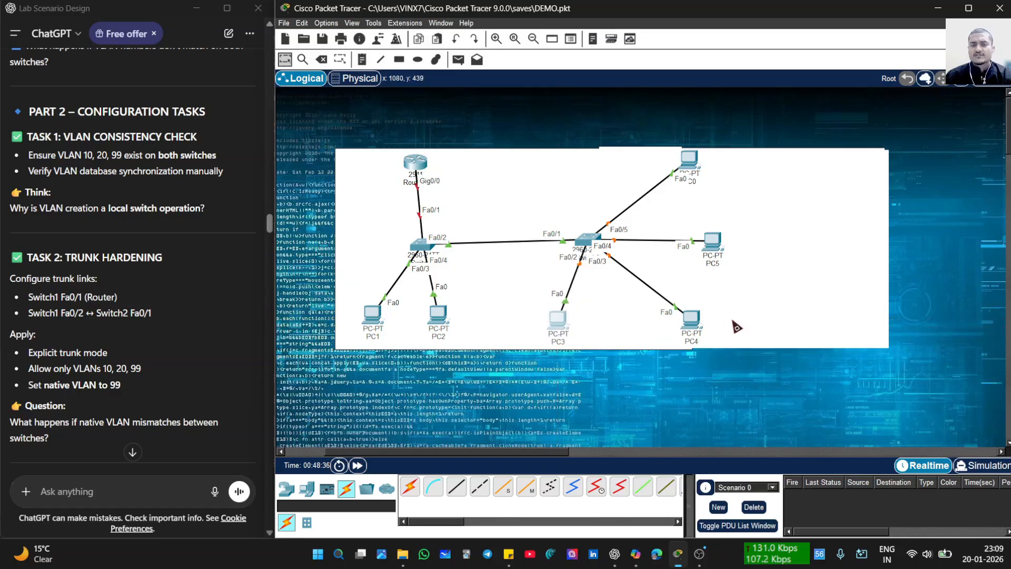
left_click_drag(696, 322, 657, 317)
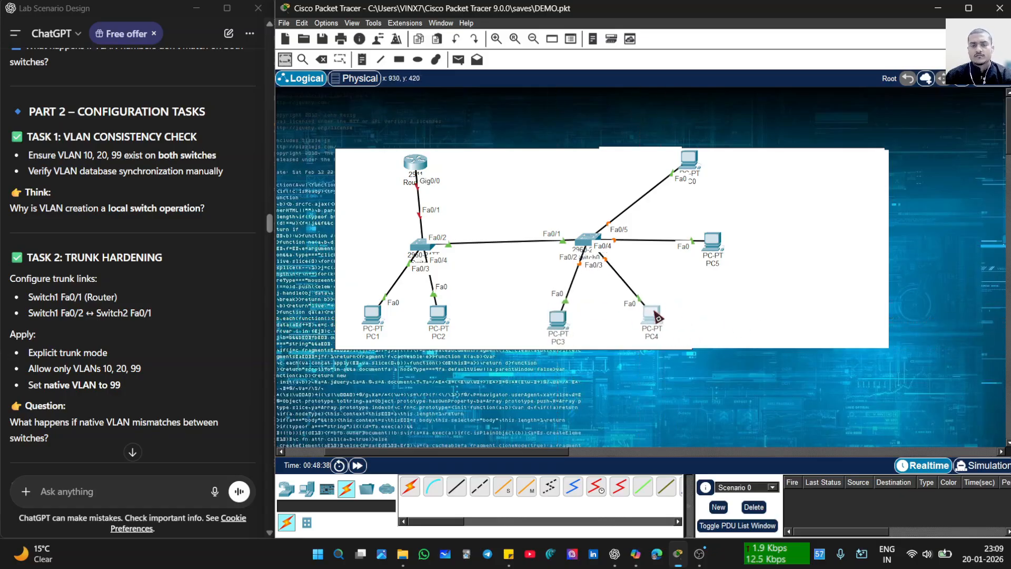
left_click(699, 554)
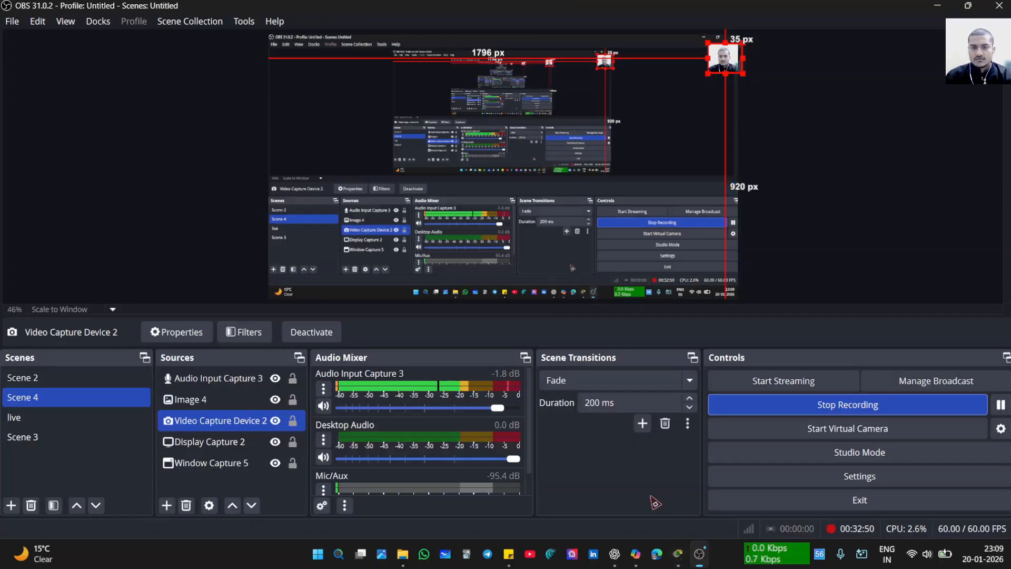
left_click(939, 7)
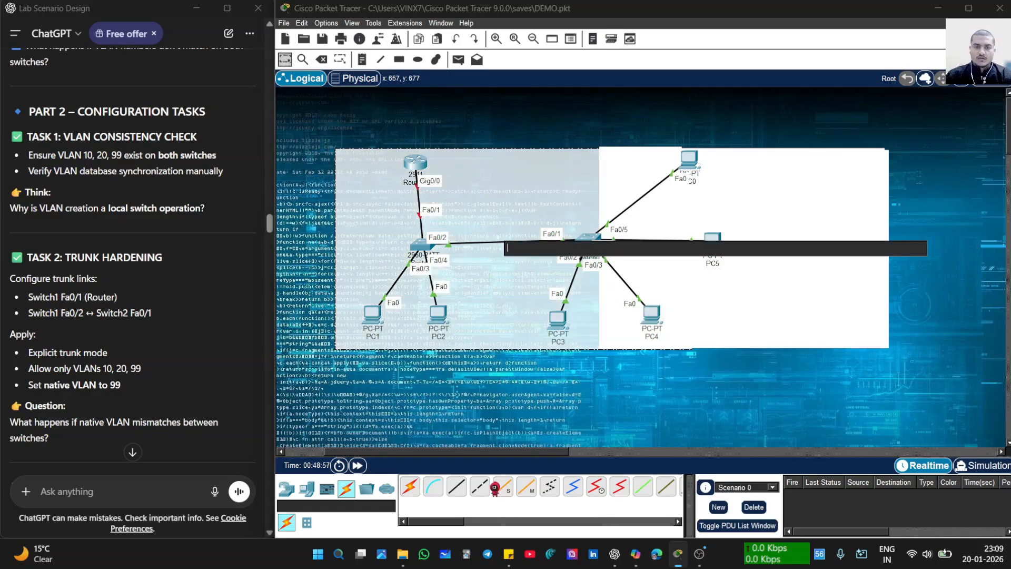
- Check that Switch1's CLI responds at the user prompt, and close its window
left_click(419, 258)
key("Return")
key("Return")
key("Return")
key("Return")
key("Return")
key("Return")
key("Return")
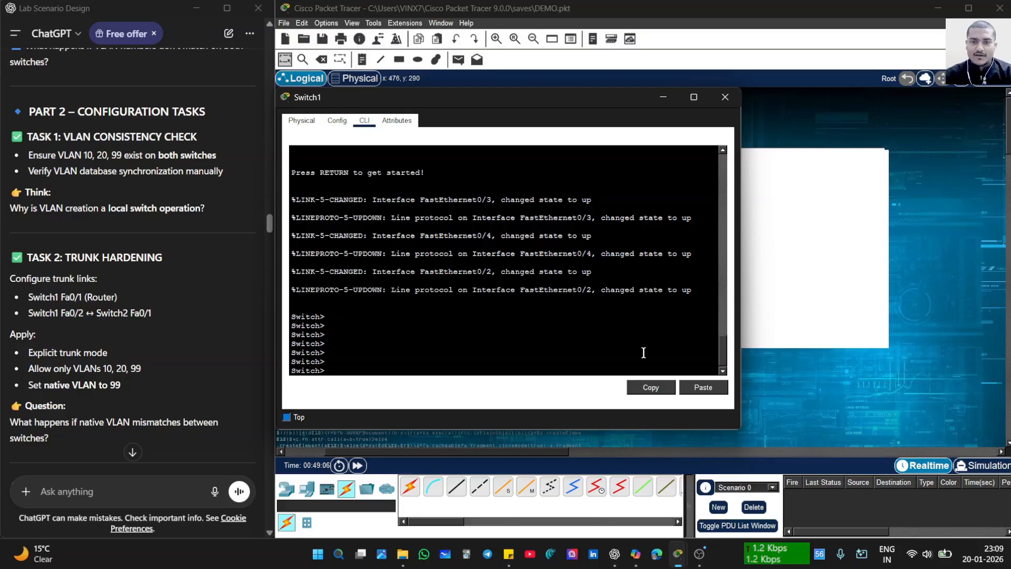
left_click(725, 97)
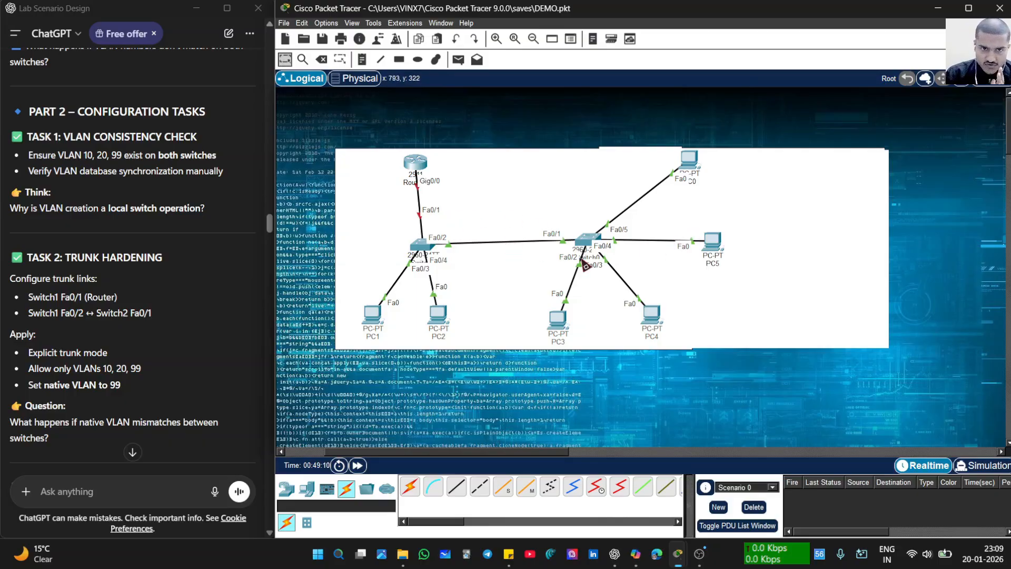
- Enter privileged EXEC mode in Switch1's CLI and try to start configuration mode, and minimize its window
mouse_move(584, 258)
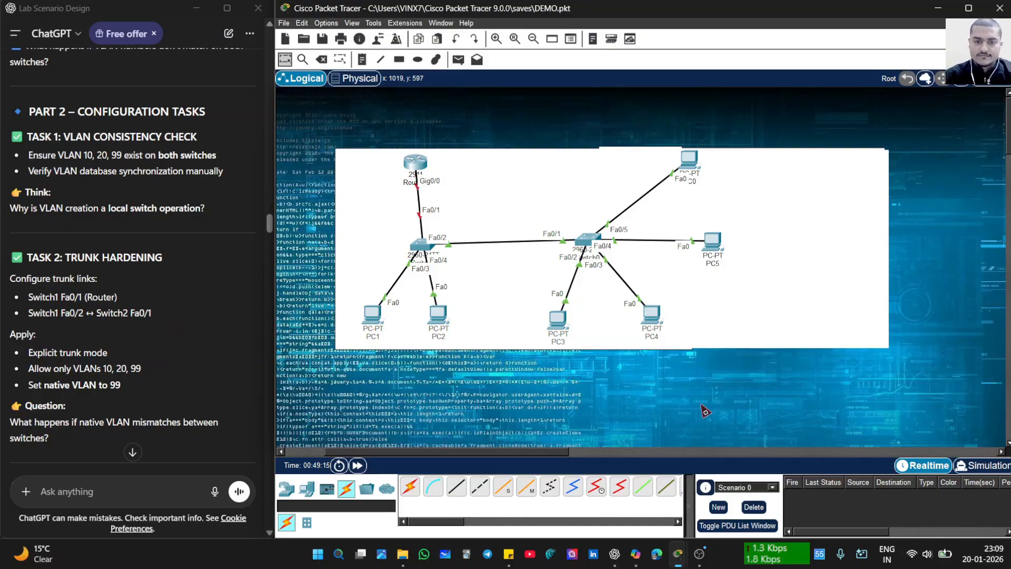
left_click(424, 246)
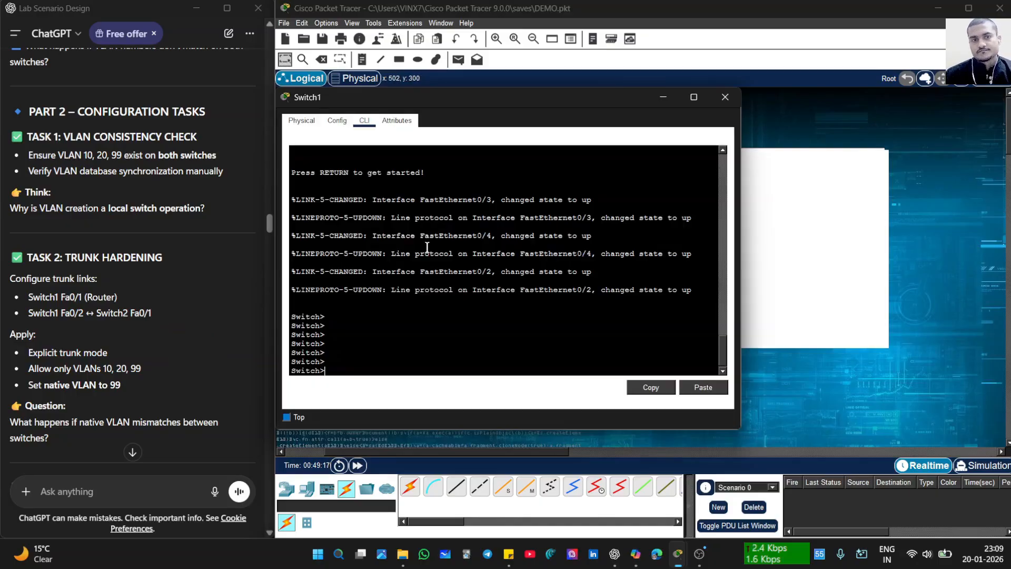
key("Return")
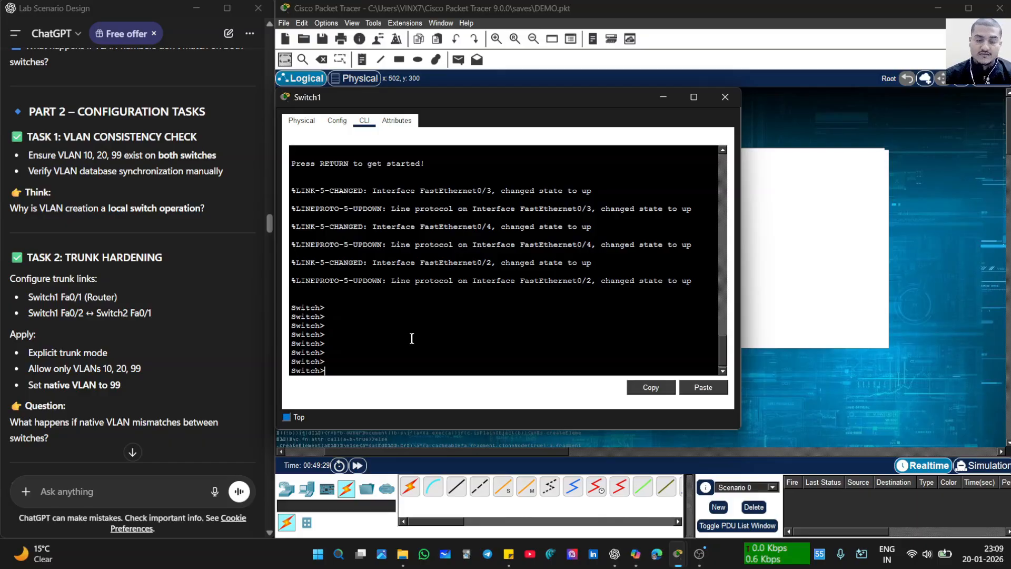
type("en")
key("Return")
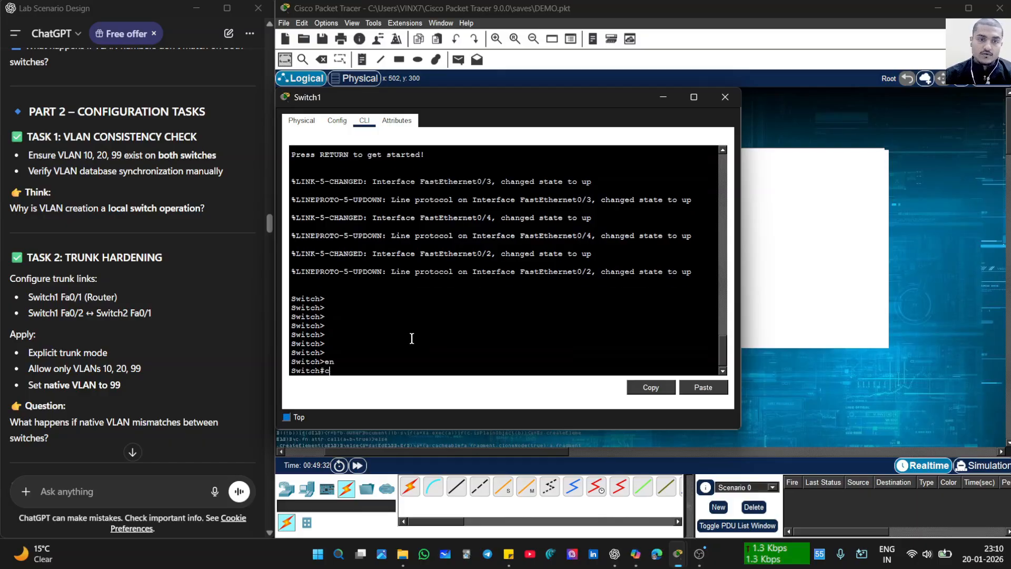
type("cong")
key("Return")
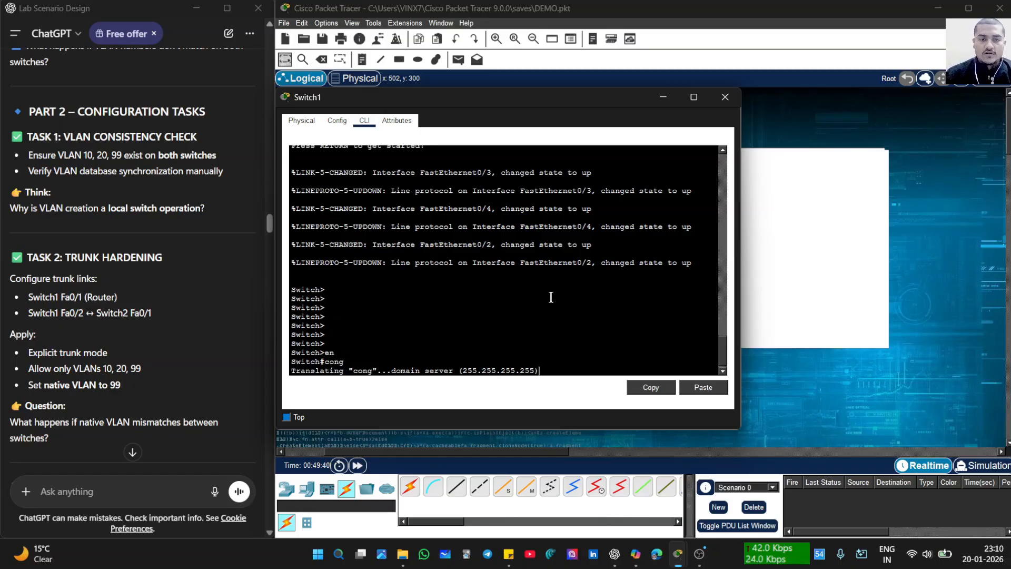
left_click(665, 98)
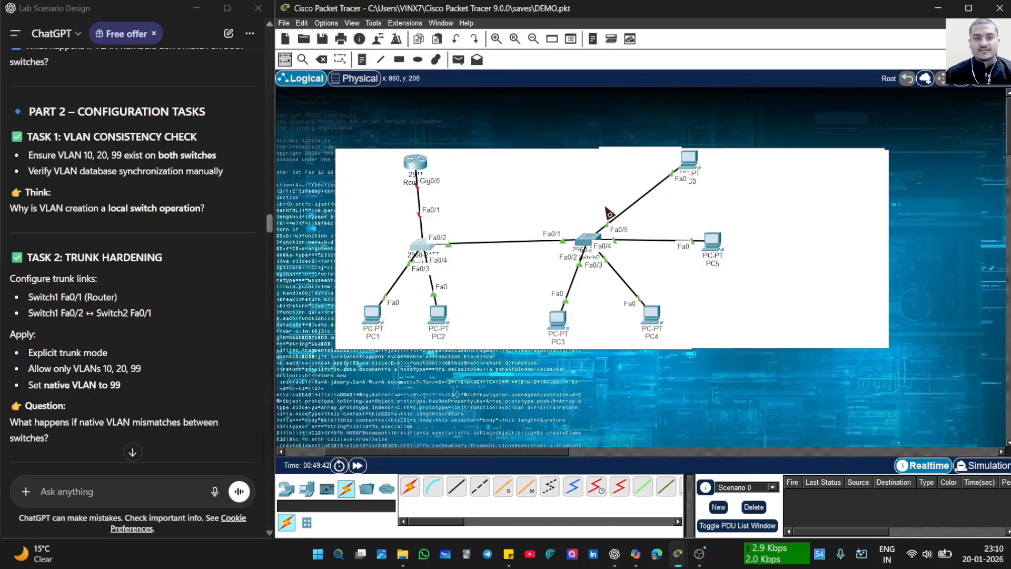
- Open Switch0's CLI and bring up its user prompt
left_click(590, 245)
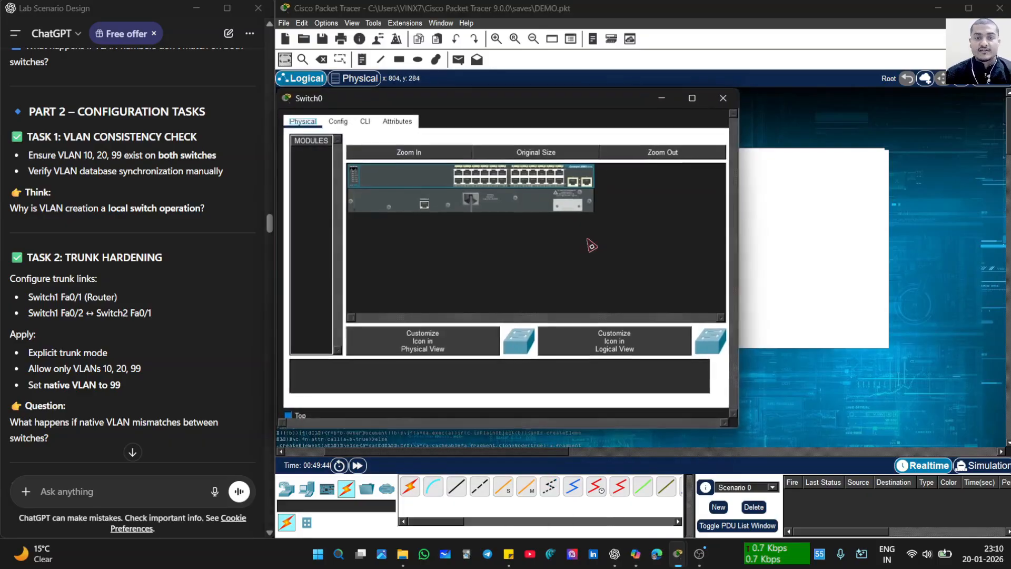
left_click(365, 121)
key("Return")
key("Return")
key("Return")
key("Return")
key("Return")
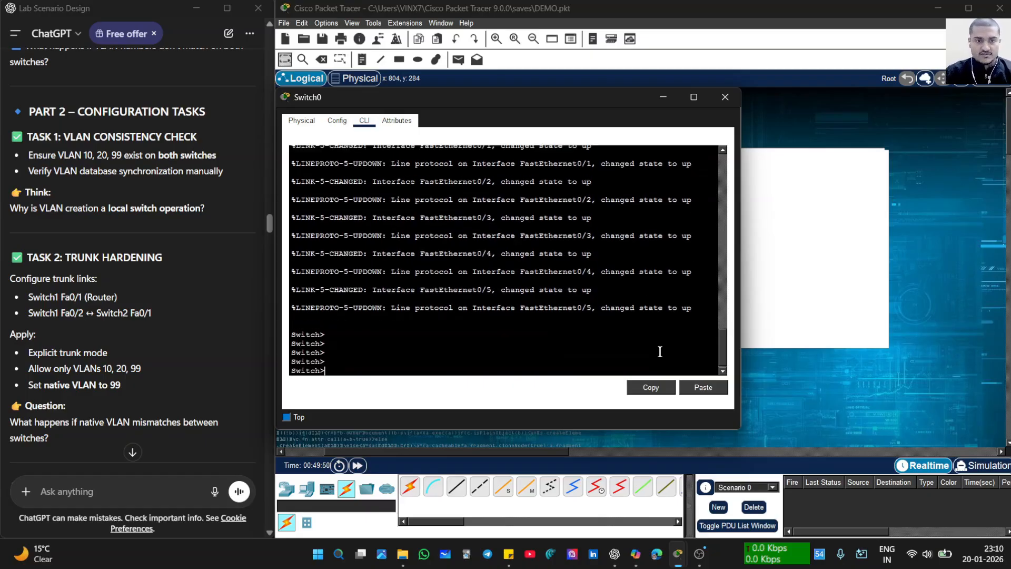
- Enter privileged EXEC mode and global configuration mode from the terminal on Switch0
type("en")
key("Return")
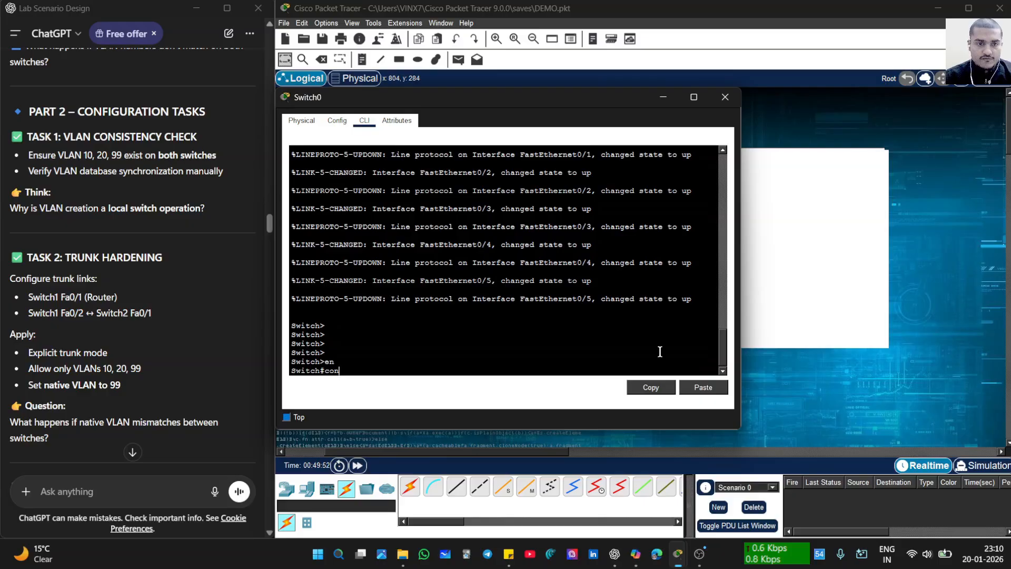
type("conf")
key("Return")
type("t")
key("Return")
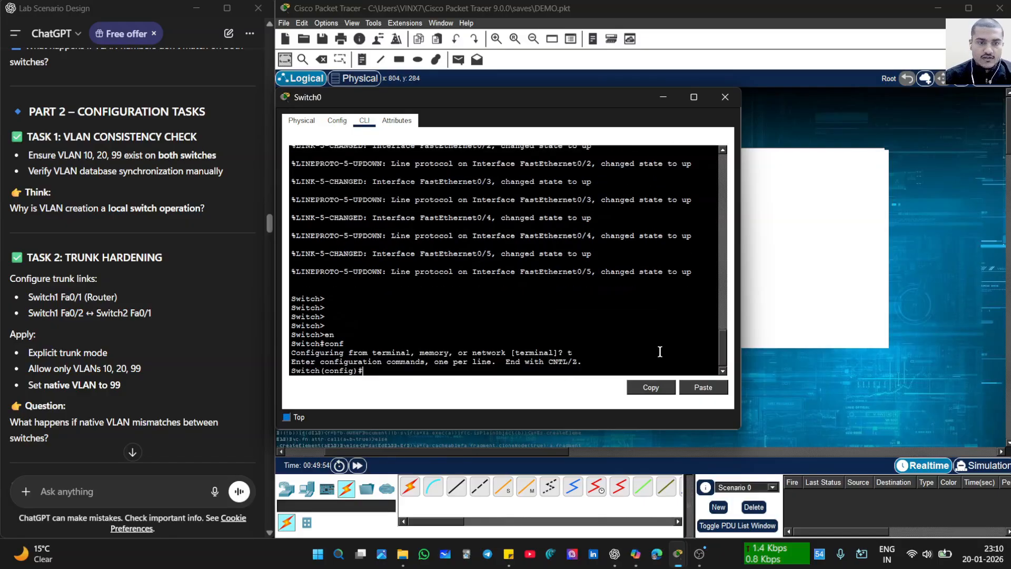
key("Return")
key("Return")
key("Return")
key("Return")
key("Return")
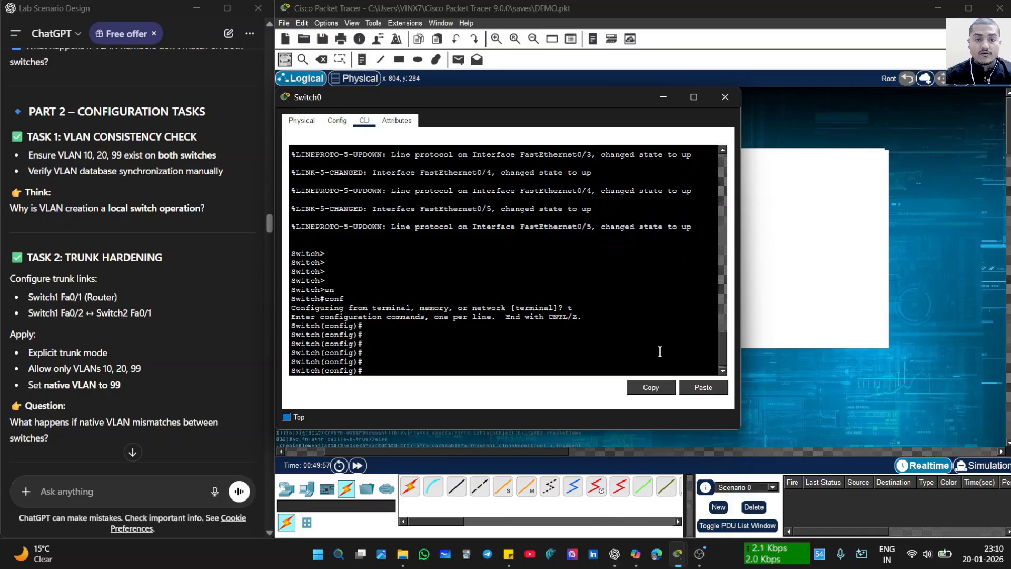
- Set Switch0's hostname to SW1 in global configuration mode
type("host")
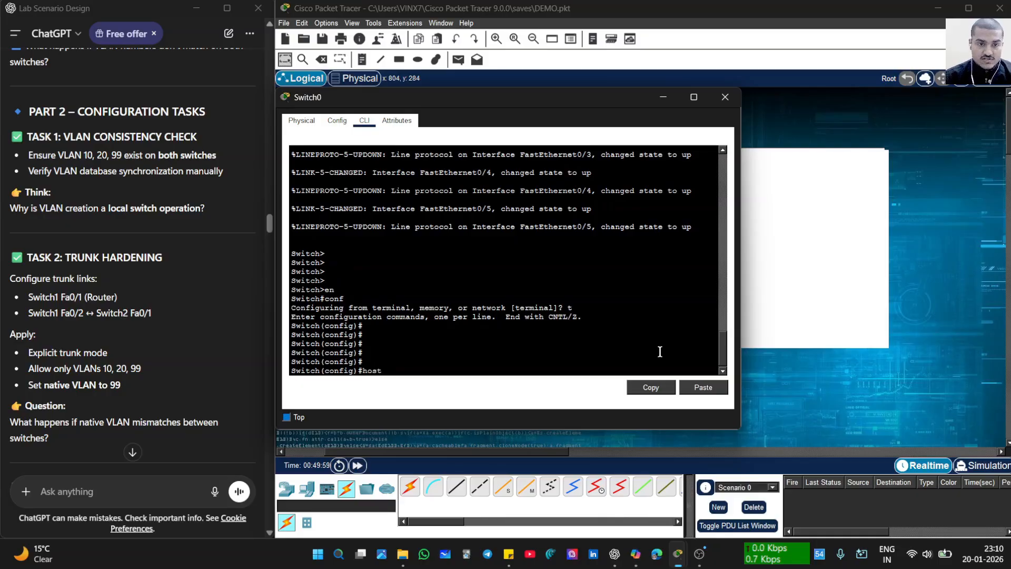
type("name")
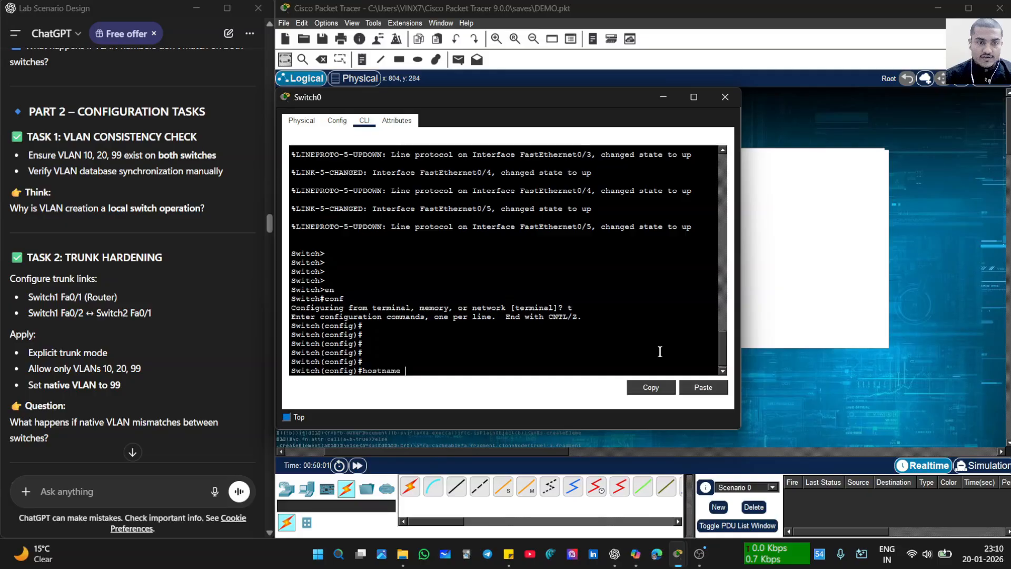
key("Return")
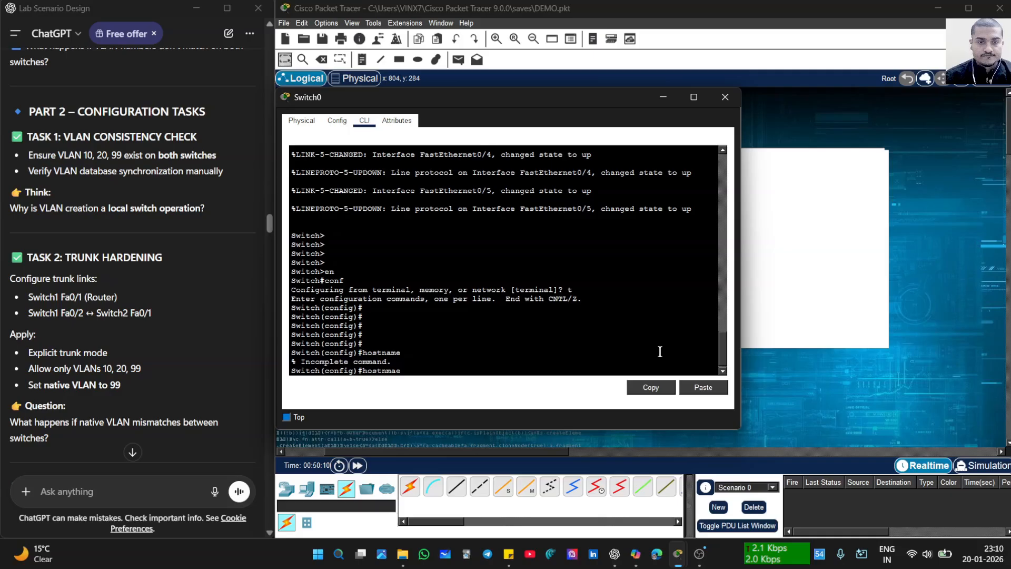
key("BackSpace")
key("BackSpace")
type("me A")
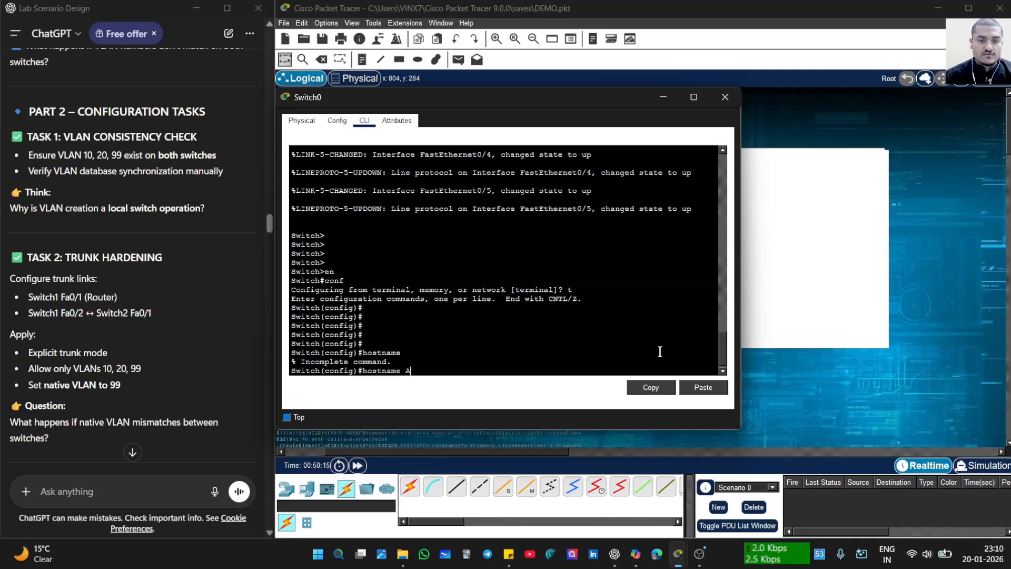
key("BackSpace")
type("SE+")
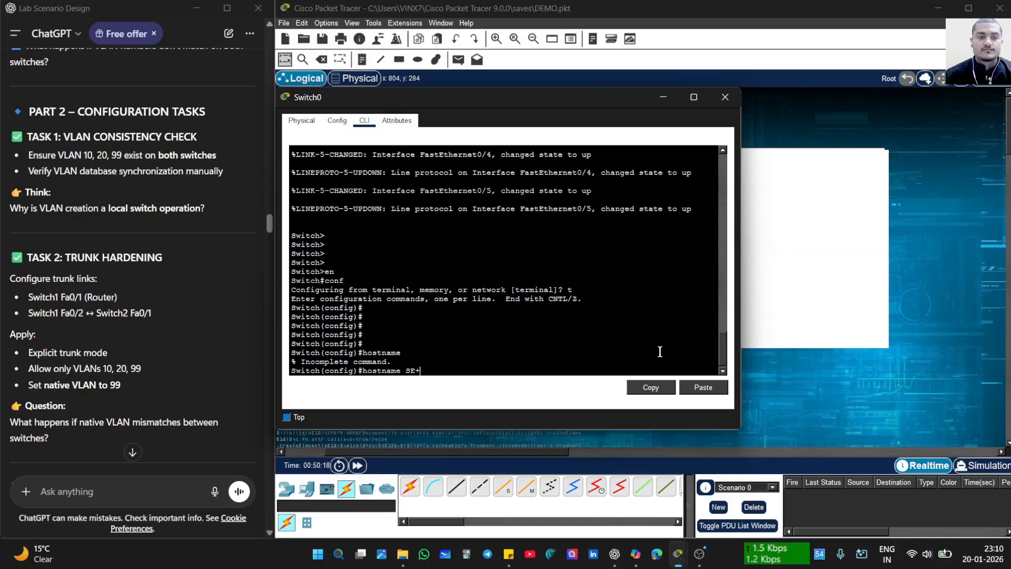
key("BackSpace")
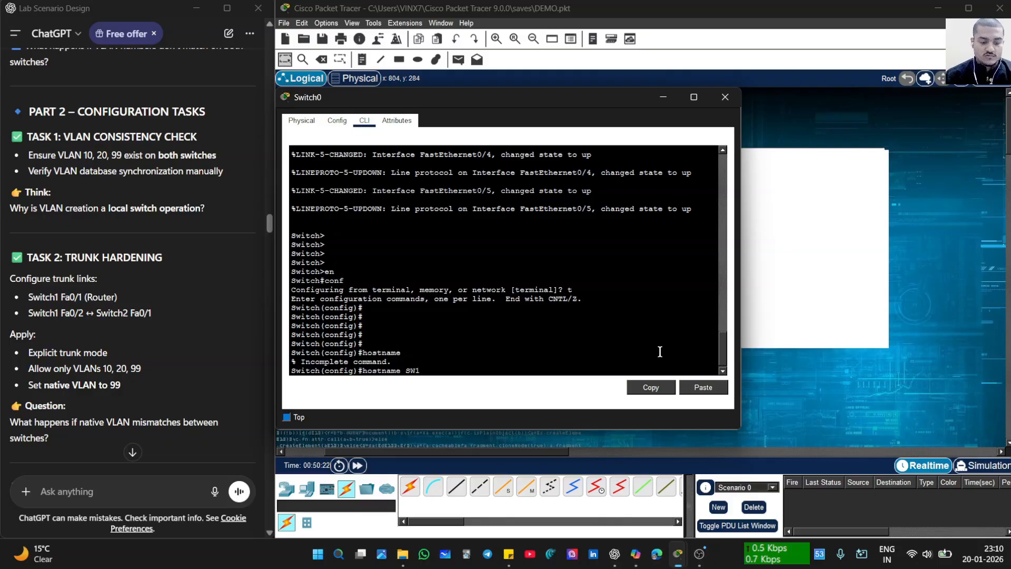
type("W1")
key("Return")
key("Return")
key("Return")
key("Return")
key("Return")
key("Return")
key("Return")
key("Return")
key("Return")
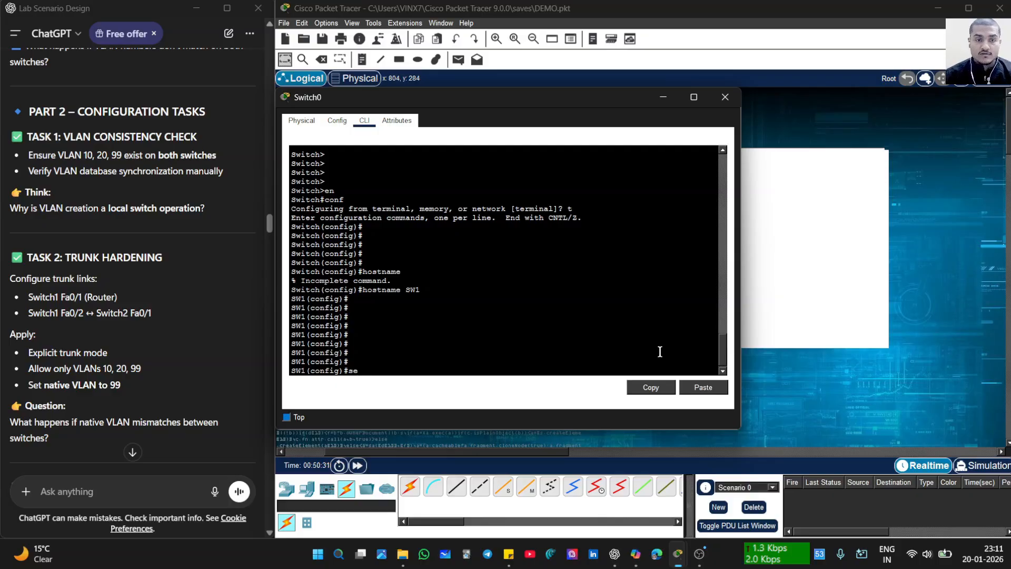
- Enable the service password-encryption setting on SW1
type("service")
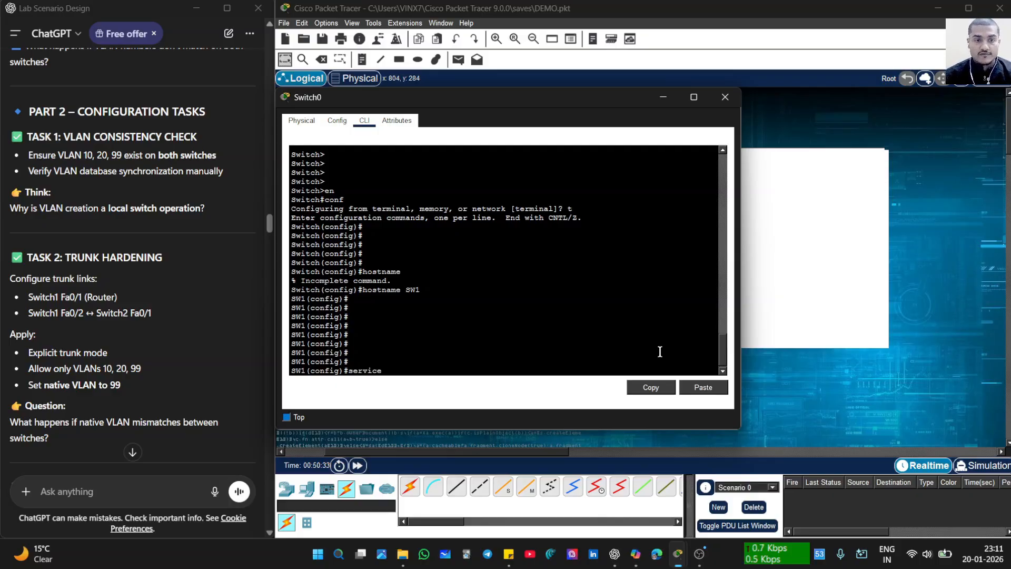
type(" password")
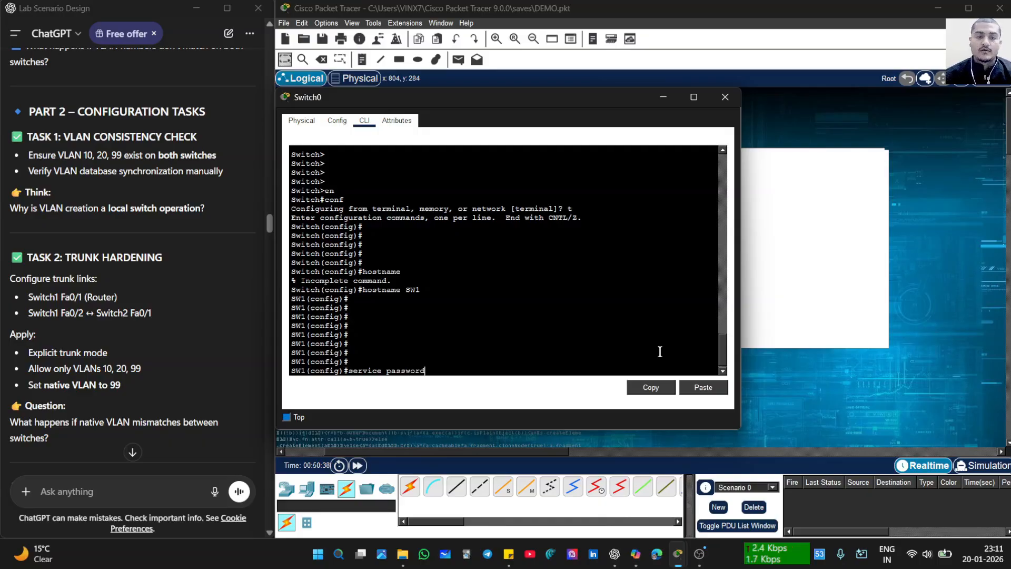
type("-en")
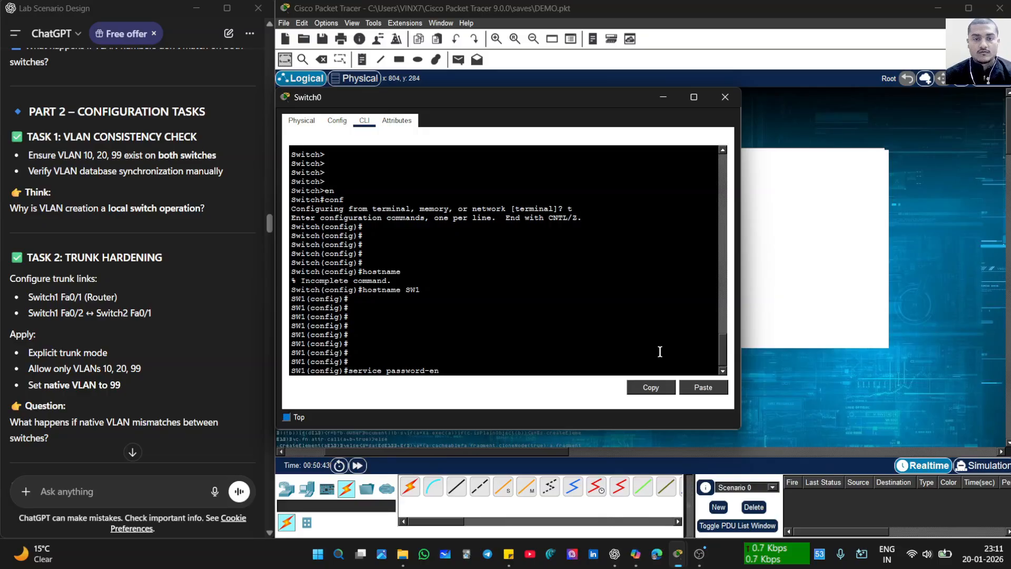
type("cryp")
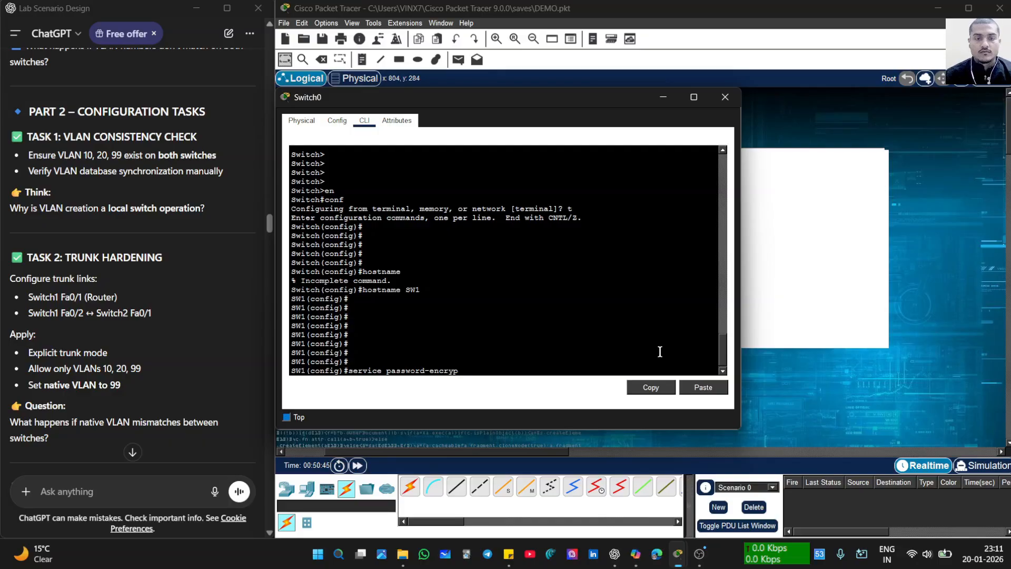
type("tt")
key("Return")
key("Return")
key("Return")
key("Return")
key("Return")
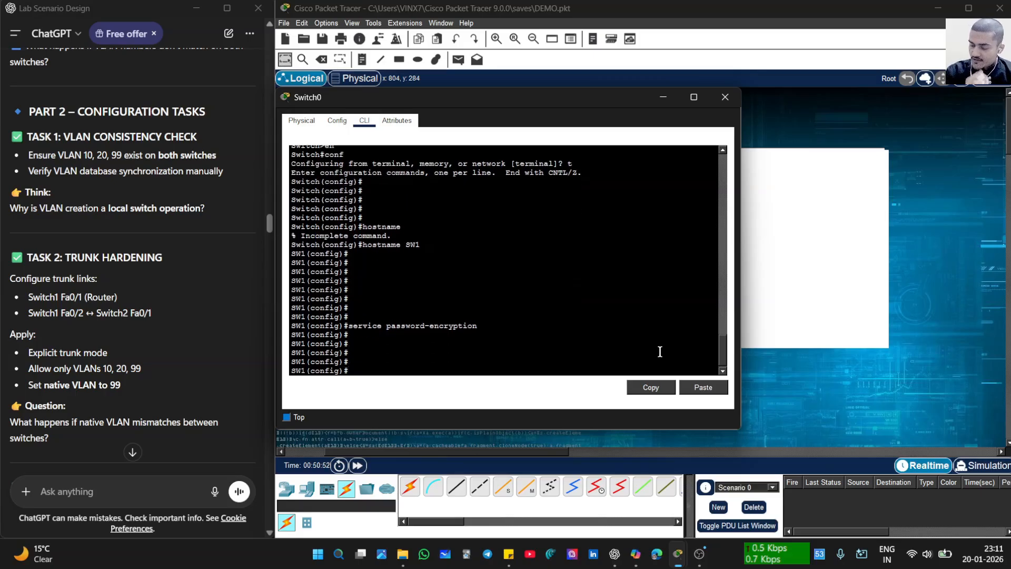
- Try to disable domain lookup on SW1 with the command no ip domain-looup
type("ni")
key("BackSpace")
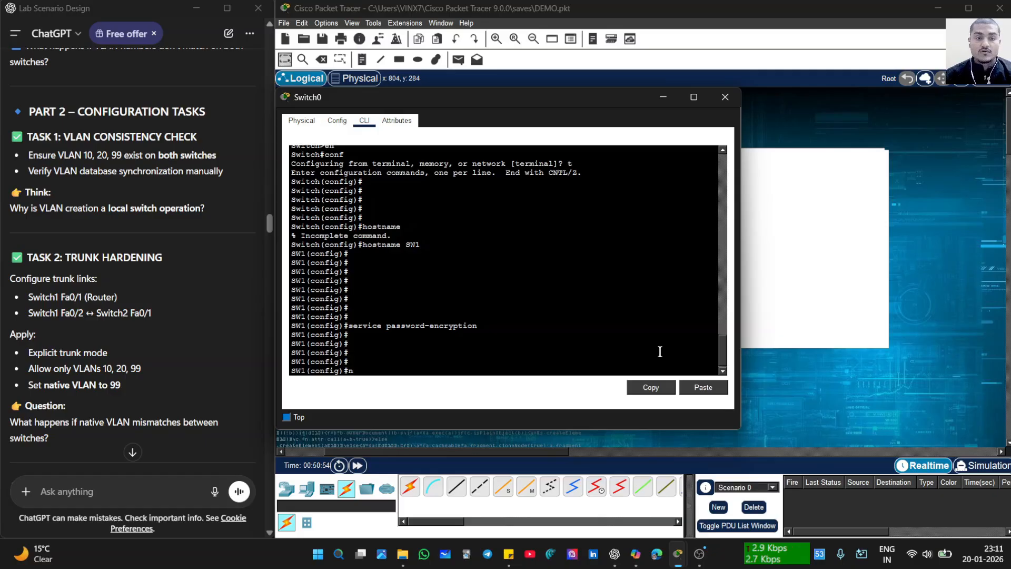
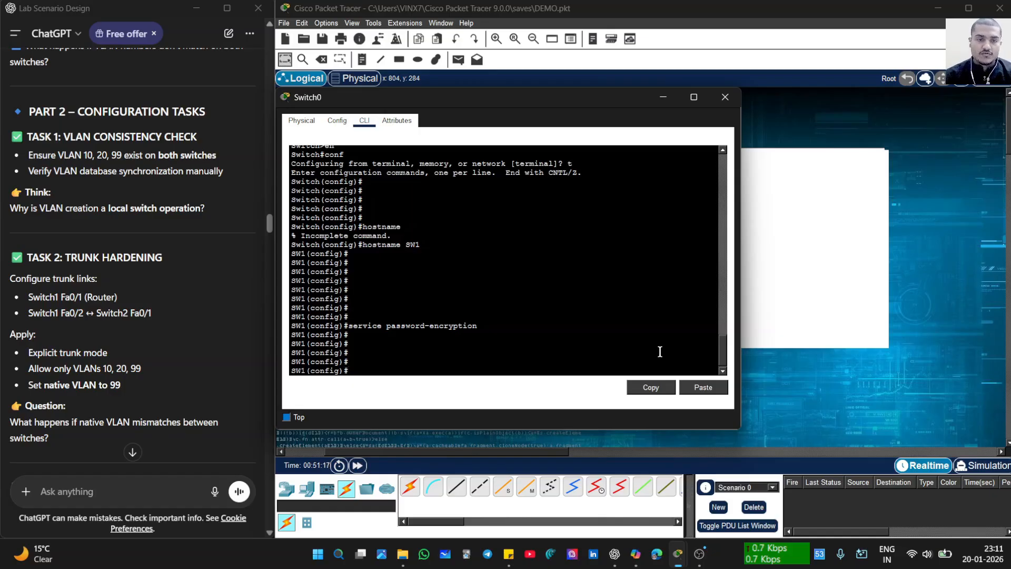
type("no")
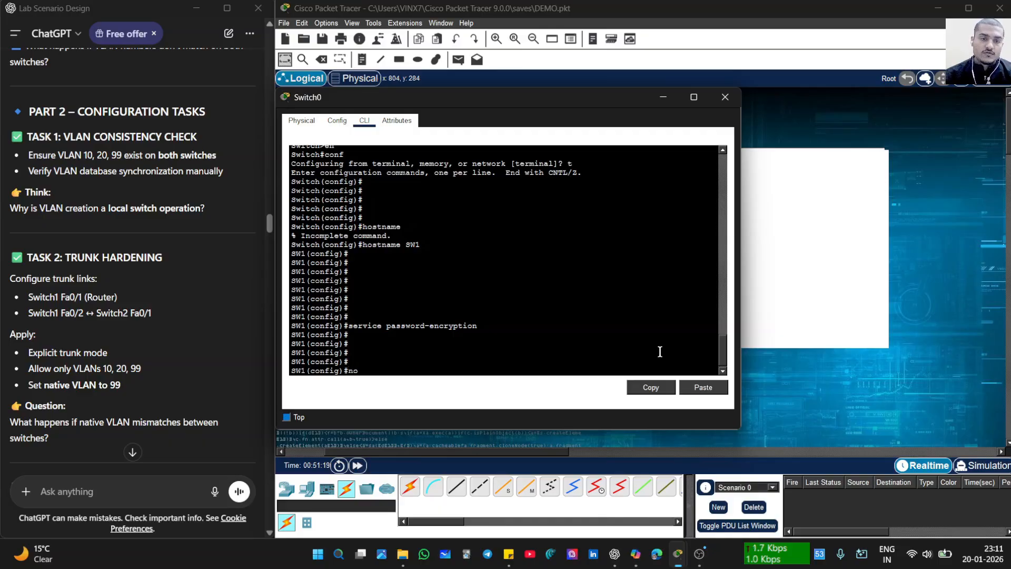
type(" ip doami")
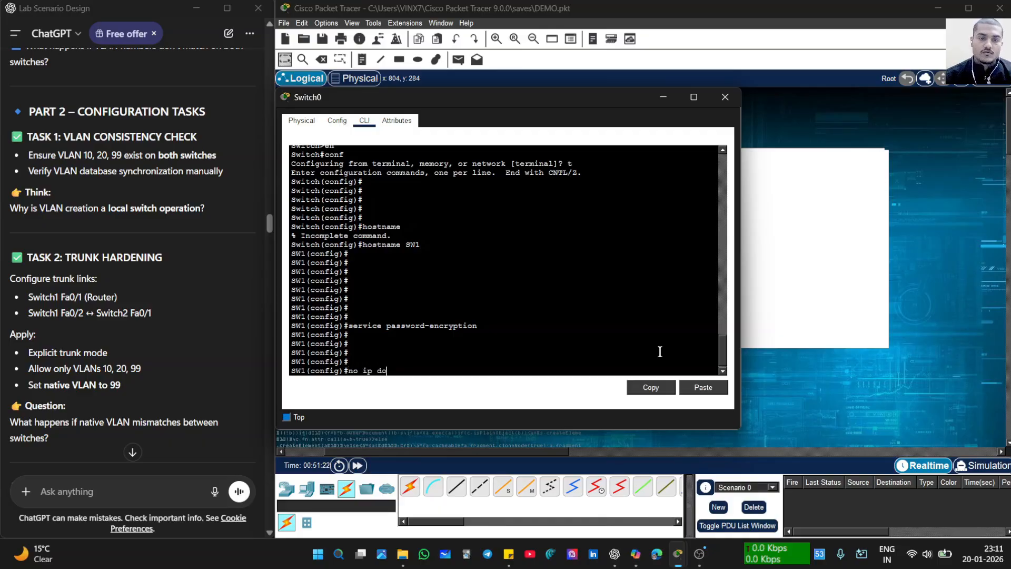
key("BackSpace")
key("BackSpace")
key("BackSpace")
type("miai")
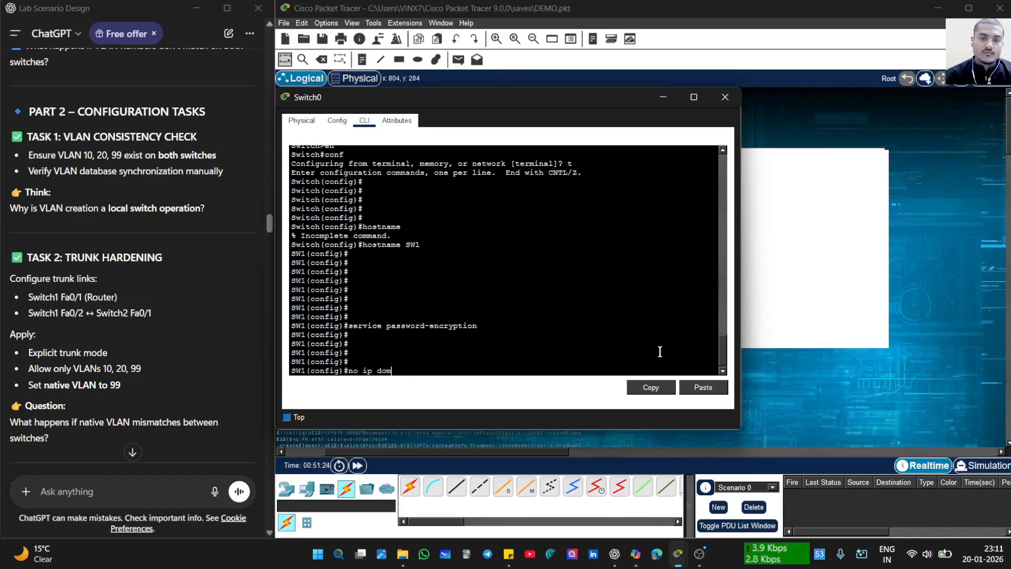
key("BackSpace")
key("BackSpace")
key("BackSpace")
type("ain-looup")
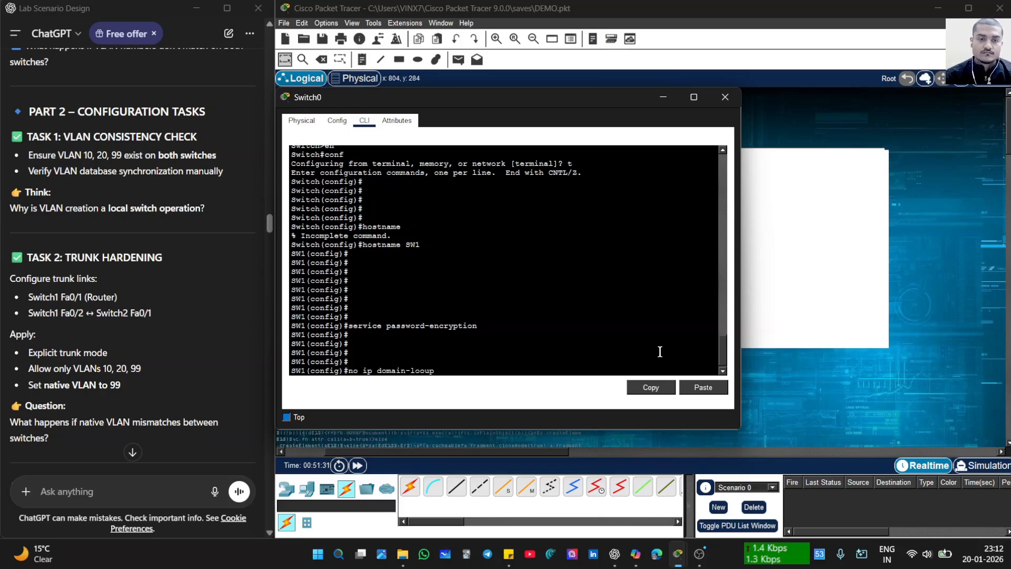
key("Return")
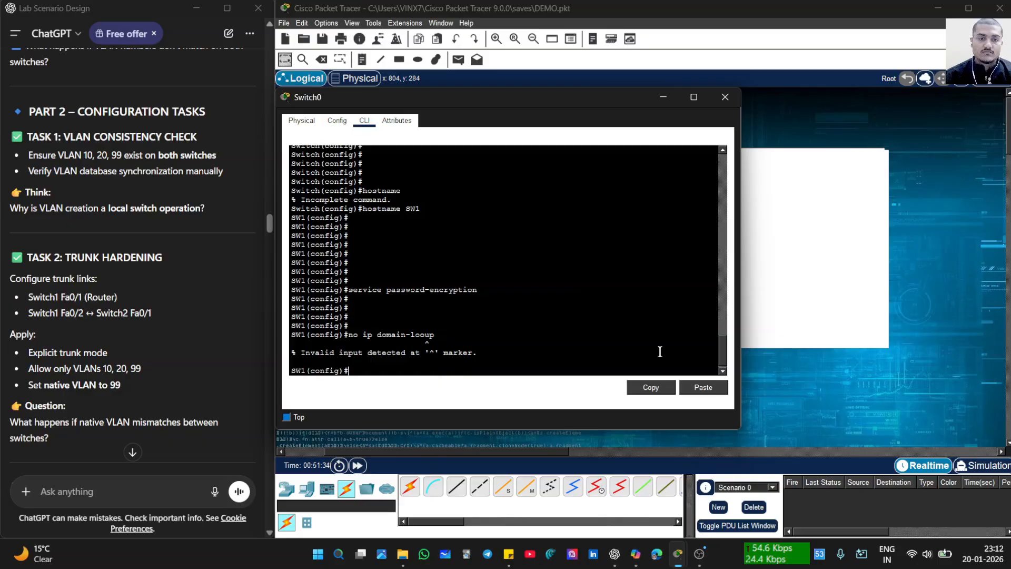
- Disable domain name lookup on SW1 with the no ip domain-lookup command
type("no ip")
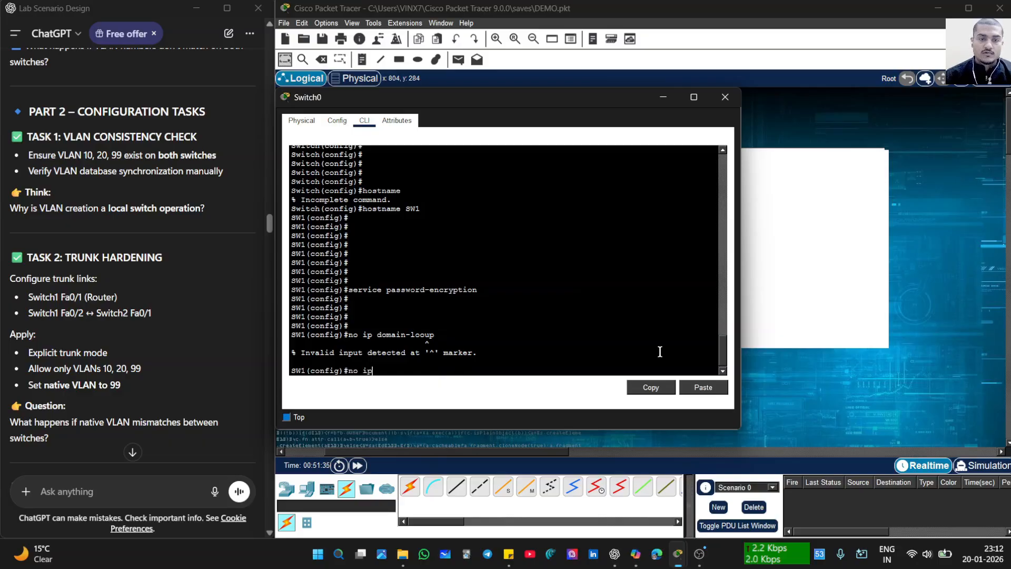
type(" domainp")
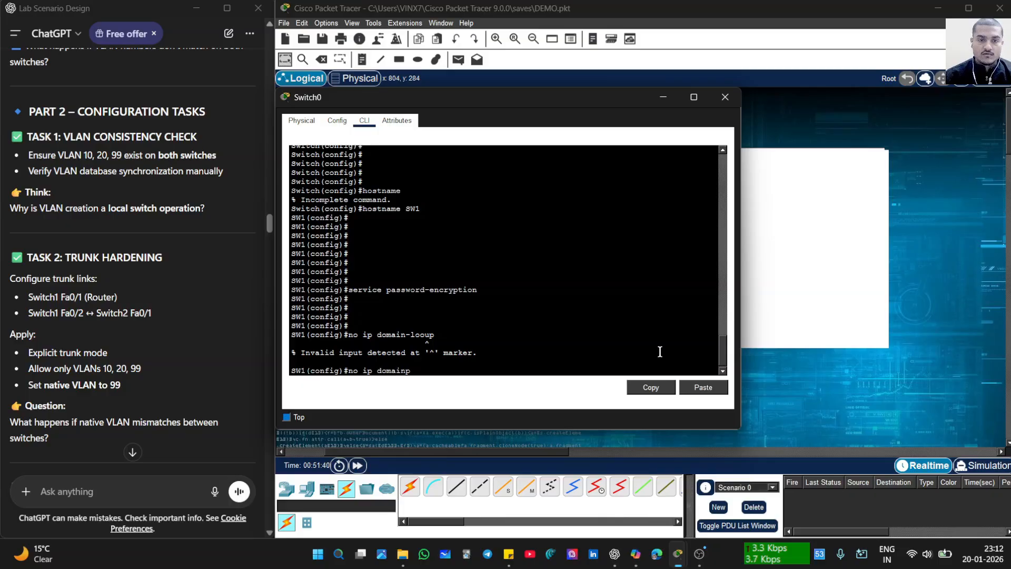
key("BackSpace")
type("-lookup")
key("Return")
key("Return")
key("Return")
key("Return")
- Test how SW1 handles mistyped commands by submitting the random strings kdjjd, dkfj and djf
type("kdjjd")
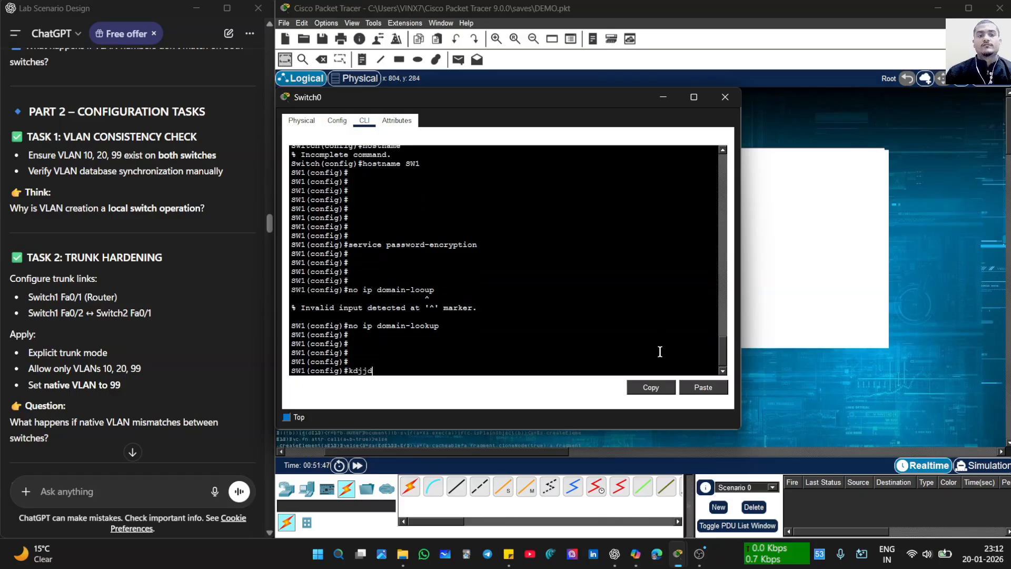
key("Return")
type("dkfj")
key("Return")
type("djf")
key("Return")
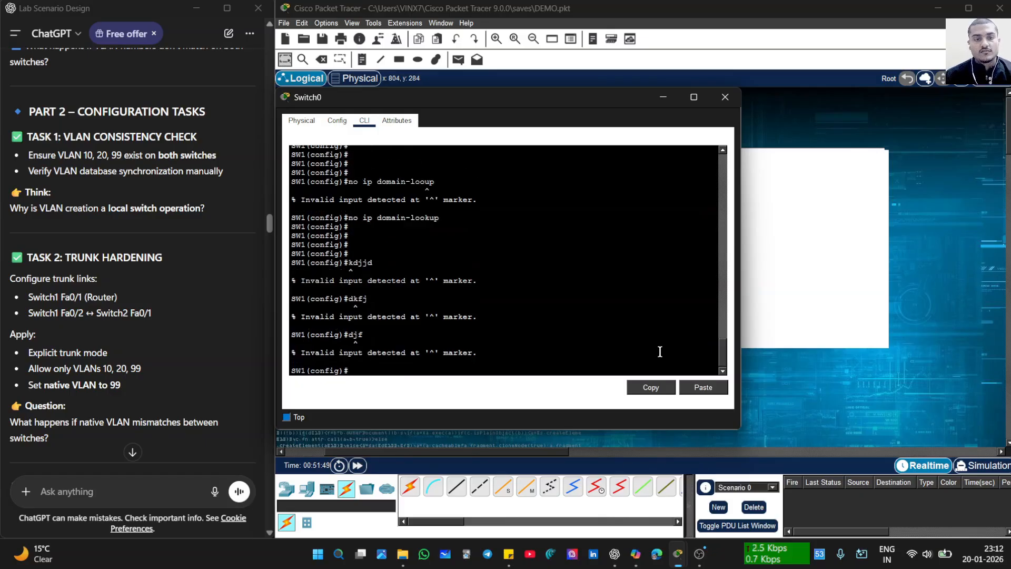
key("Return")
key("Return")
key("Return")
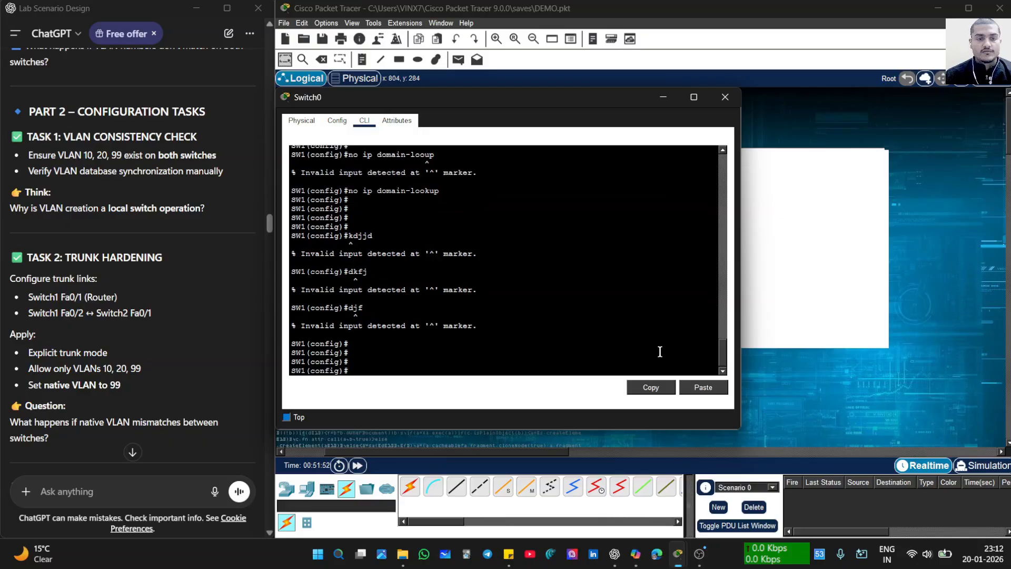
- Fill the SW1 terminal with empty prompts and move the Switch0 window aside to uncover Router, PC1 and PC2 in the topology
key("Return")
key("Return")
key("Return")
key("Return")
key("Return")
key("Return")
key("Return")
key("Return")
key("Return")
key("Return")
key("Return")
key("Return")
key("Return")
key("Return")
key("Return")
key("Return")
key("Return")
key("Return")
key("Return")
key("Return")
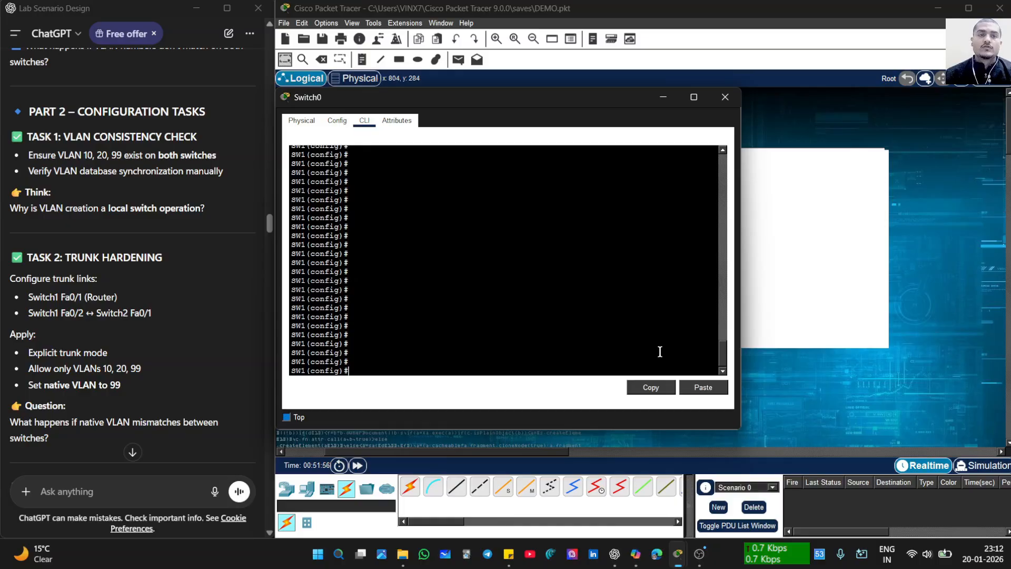
left_click_drag(519, 98, 751, 100)
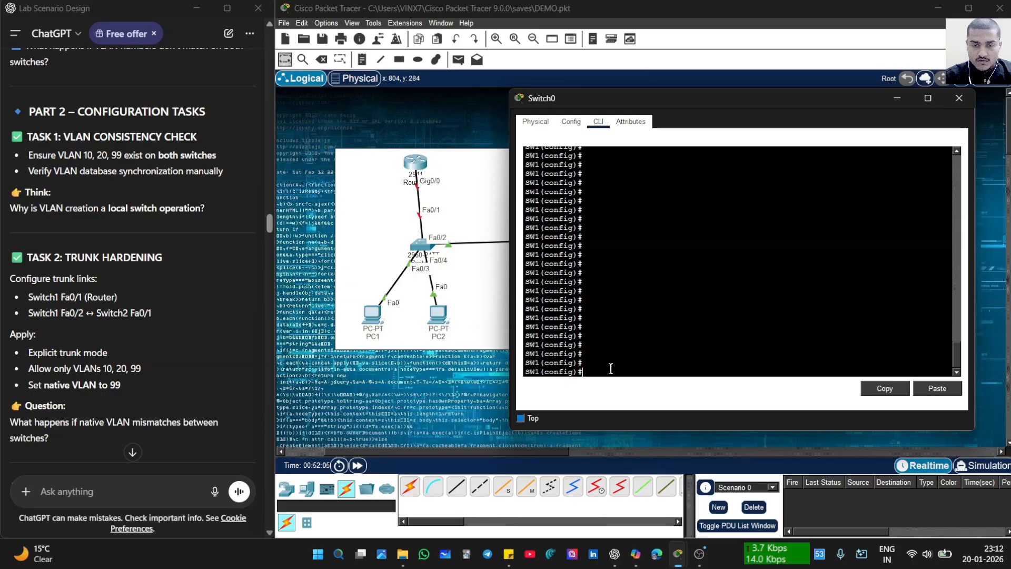
- Enter interface configuration for port f0/3 on SW1 and set its switchport mode to access
type("int")
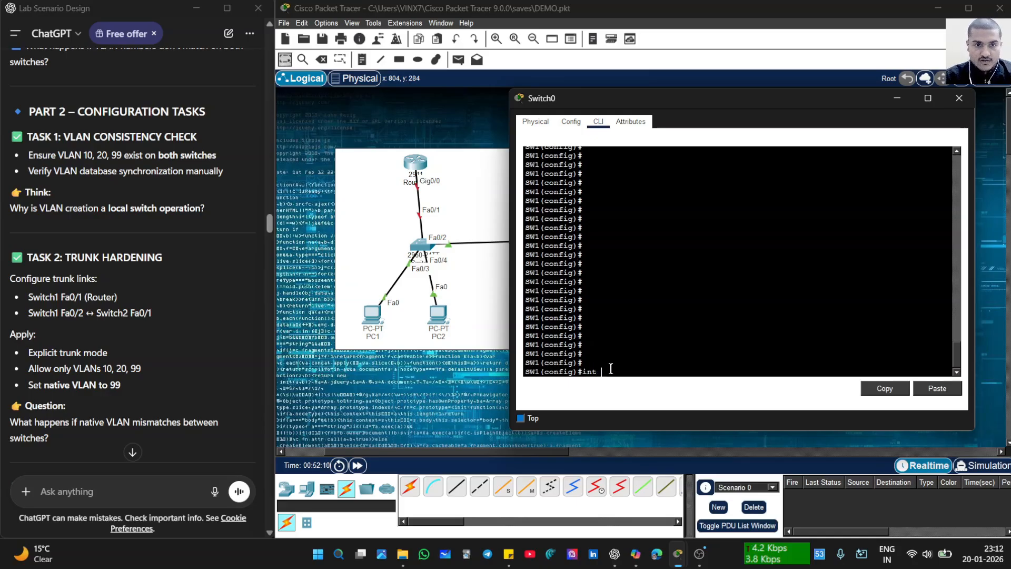
type(" f")
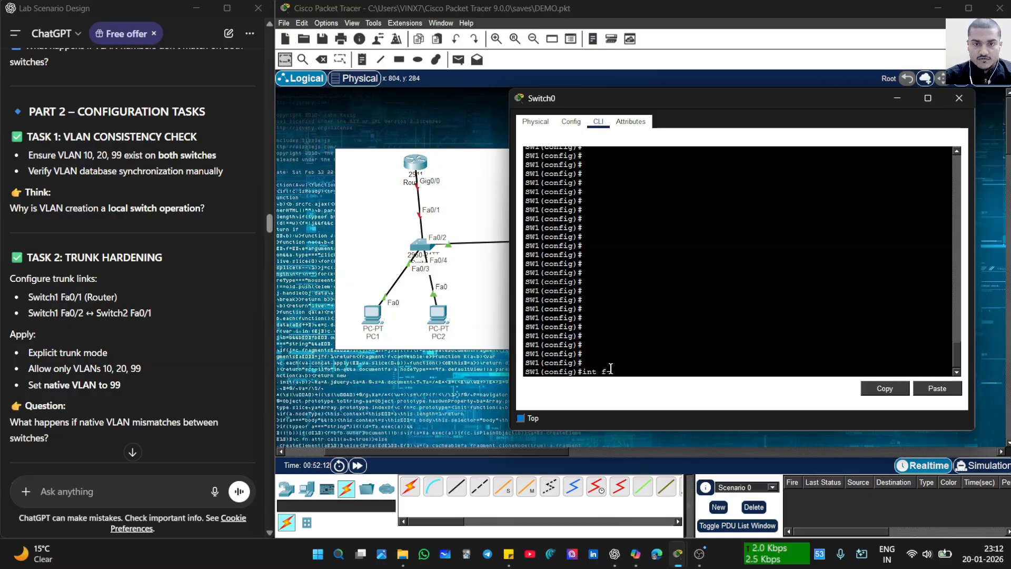
type("0/2")
key("Return")
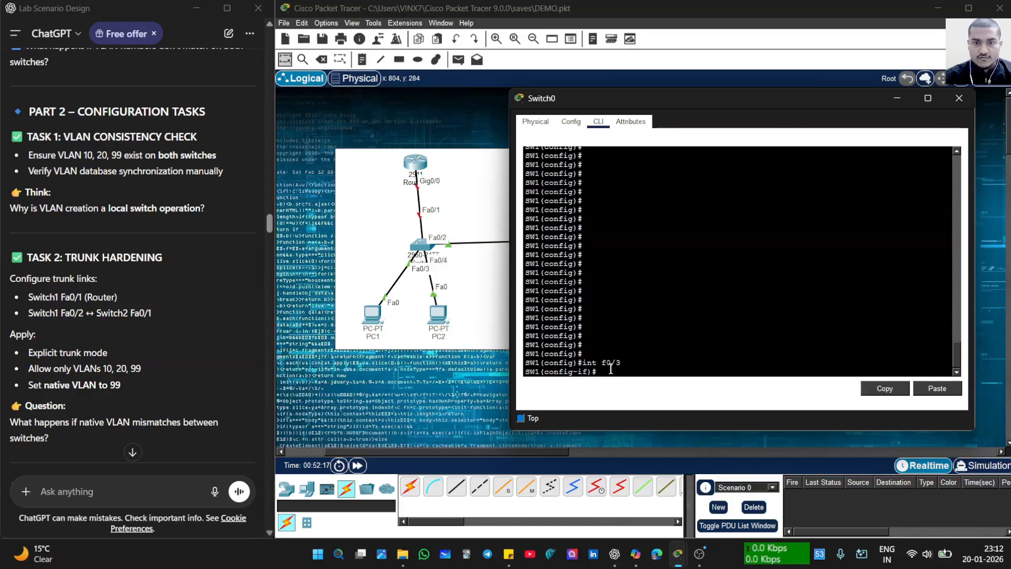
type("sw mode acc")
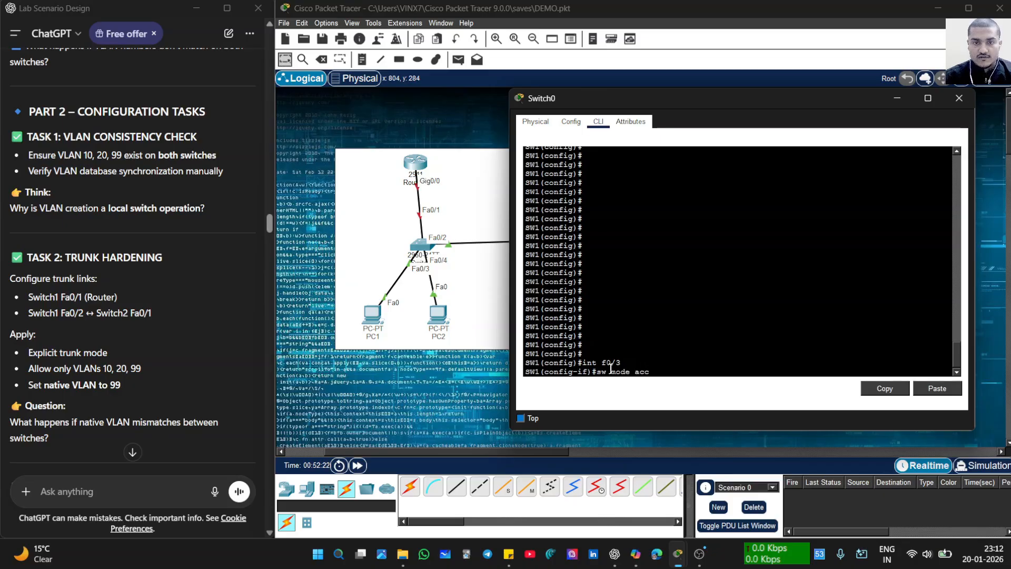
type("ess")
key("Return")
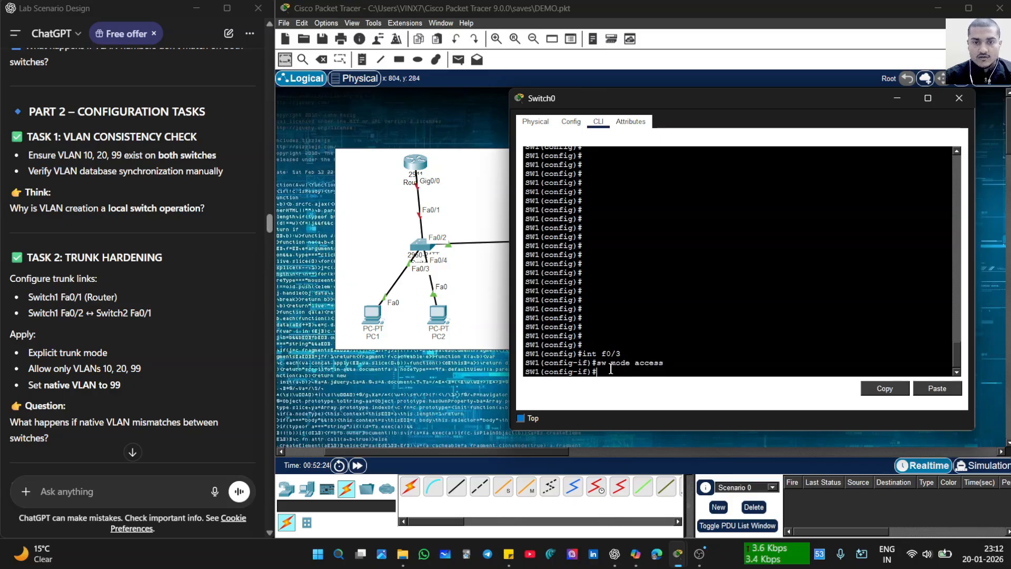
- Assign SW1's port f0/3 to access VLAN 10 and highlight the VLAN creation message
type("sw ac")
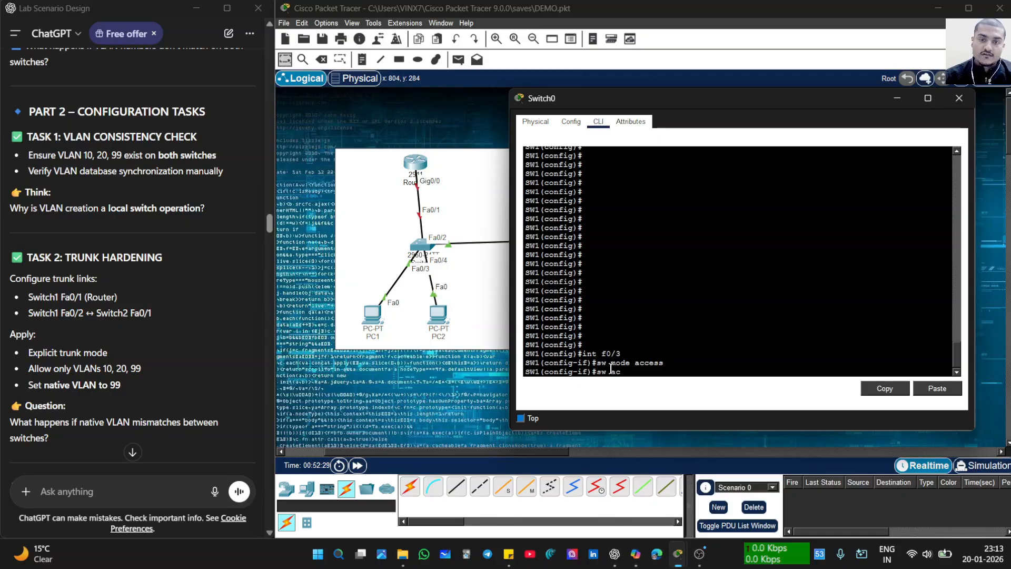
type("c vlan 1")
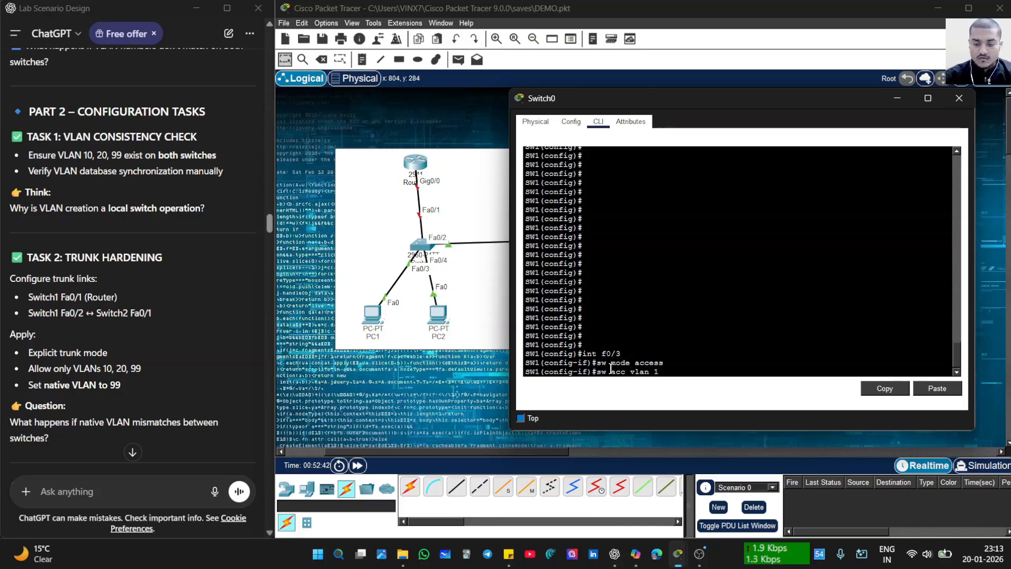
type("0")
key("Return")
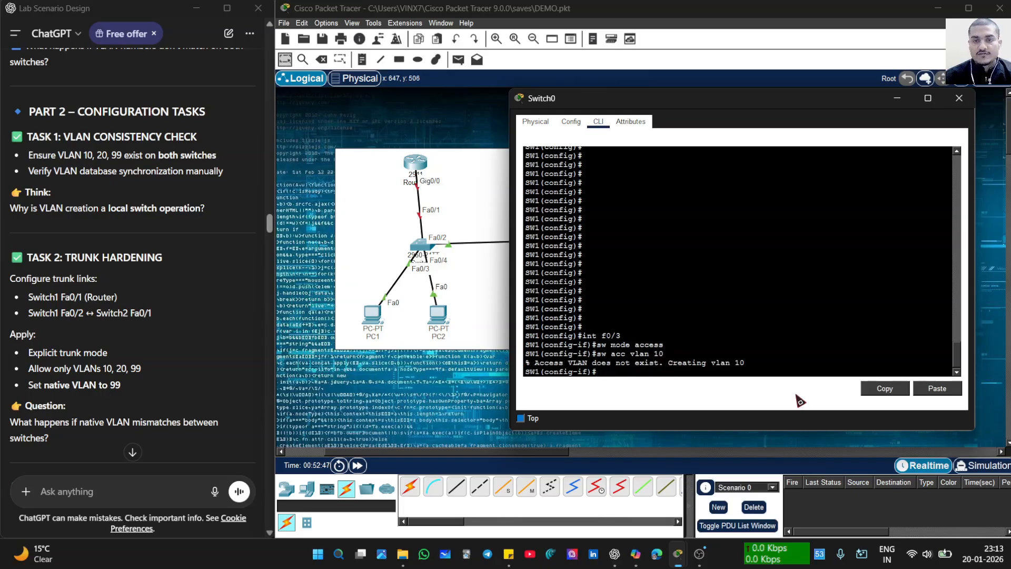
left_click_drag(670, 354, 755, 363)
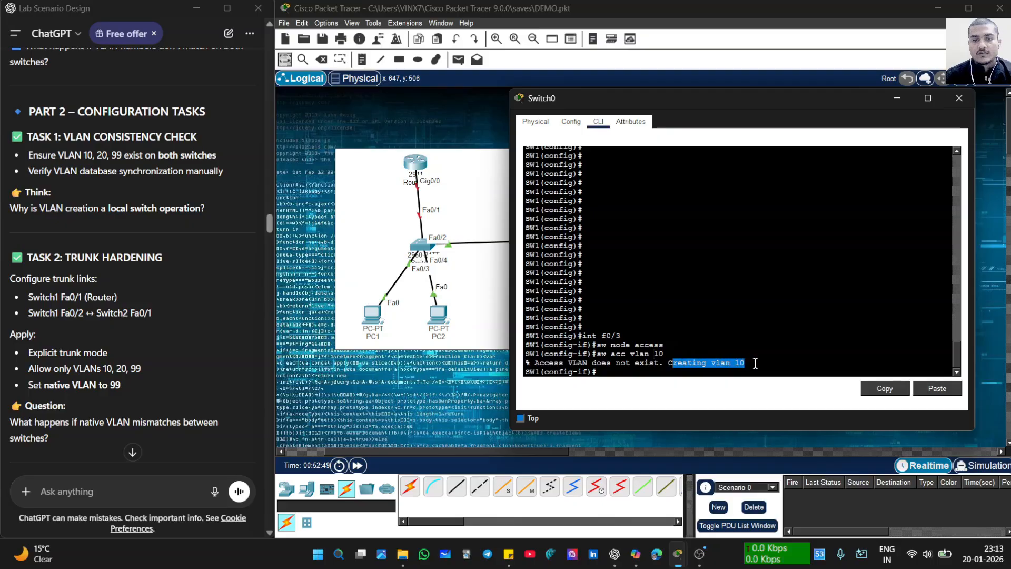
left_click(674, 372)
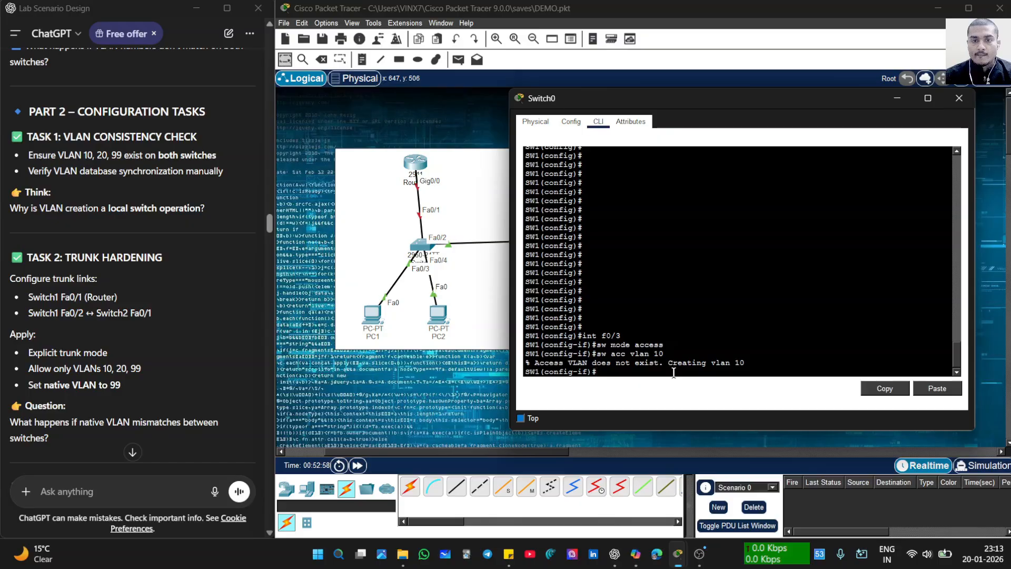
type("swo")
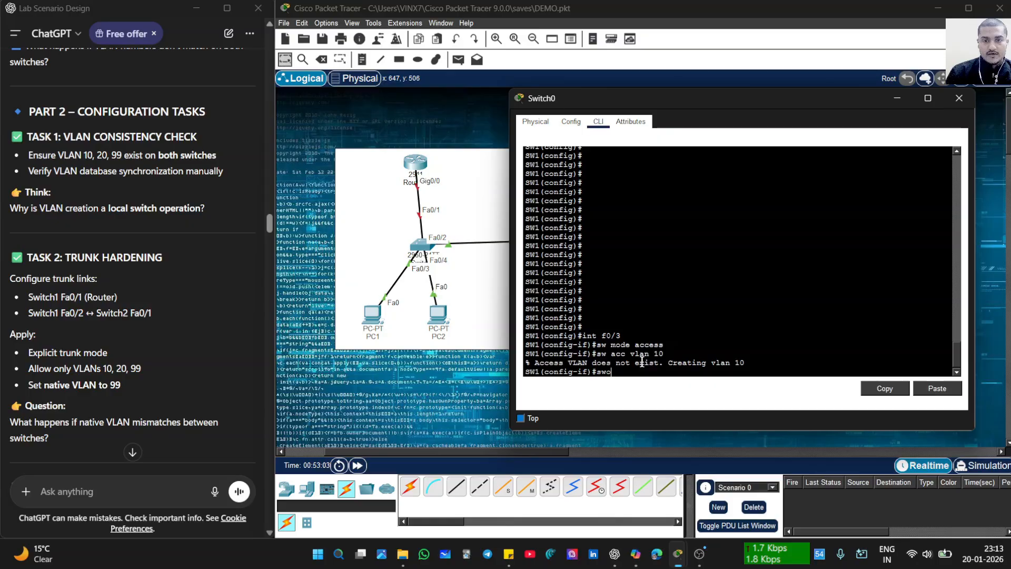
left_click_drag(663, 355, 614, 355)
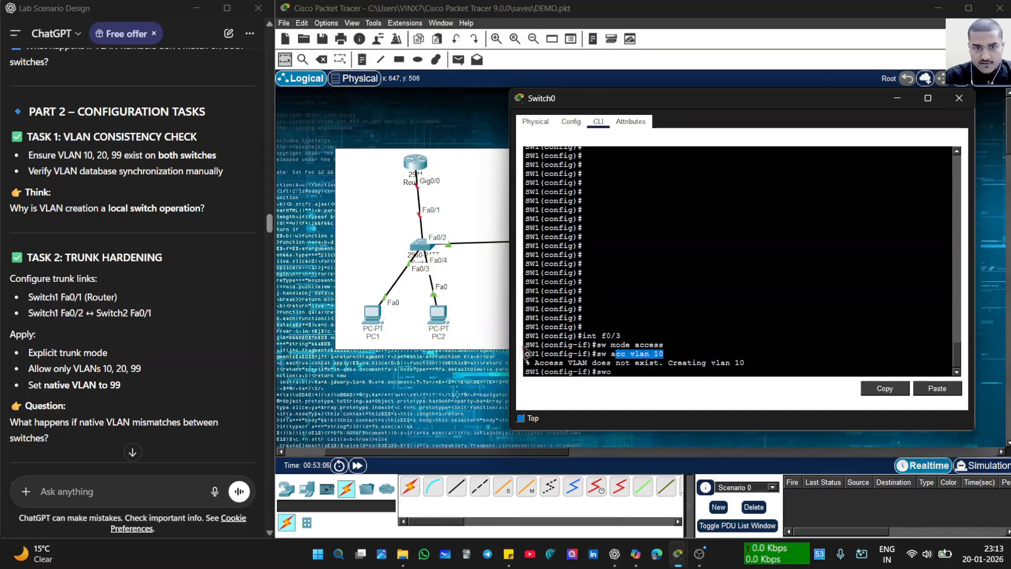
left_click(622, 383)
type("swo")
key("BackSpace")
key("BackSpace")
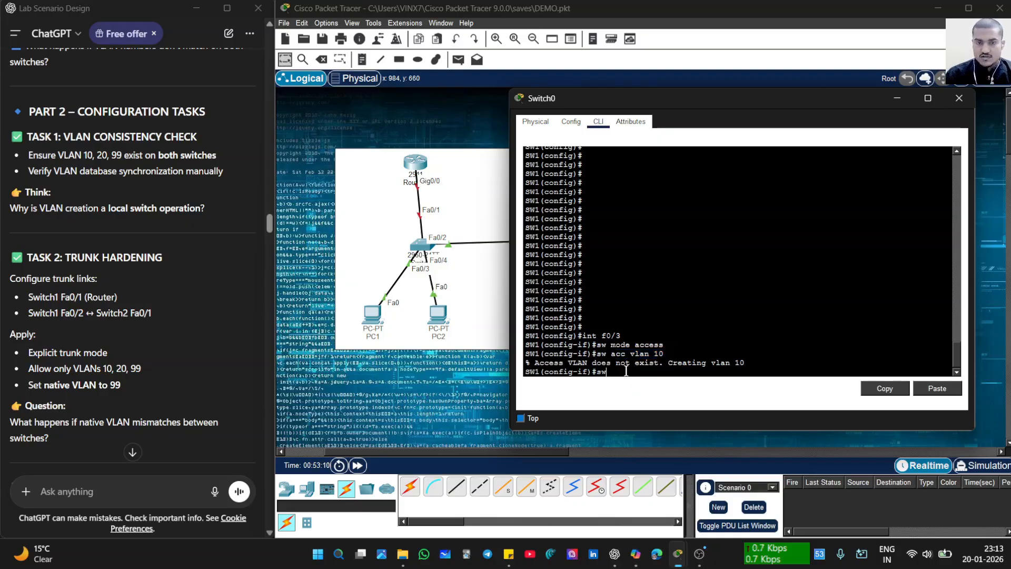
key("Return")
key("Return")
- Exit the f0/3 interface configuration on SW1 and enter interface configuration for port f0/4
type("ex")
key("Return")
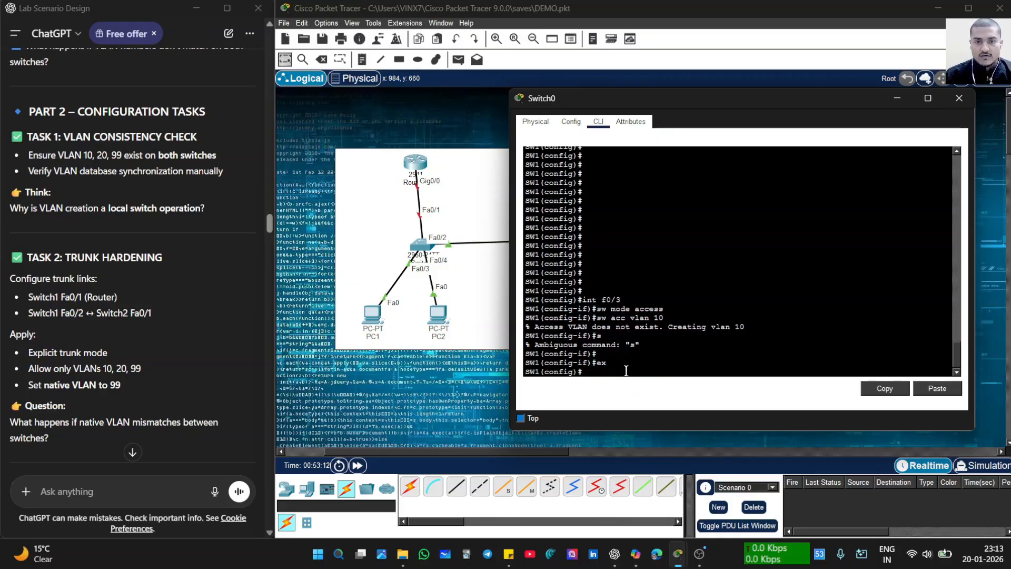
type("int")
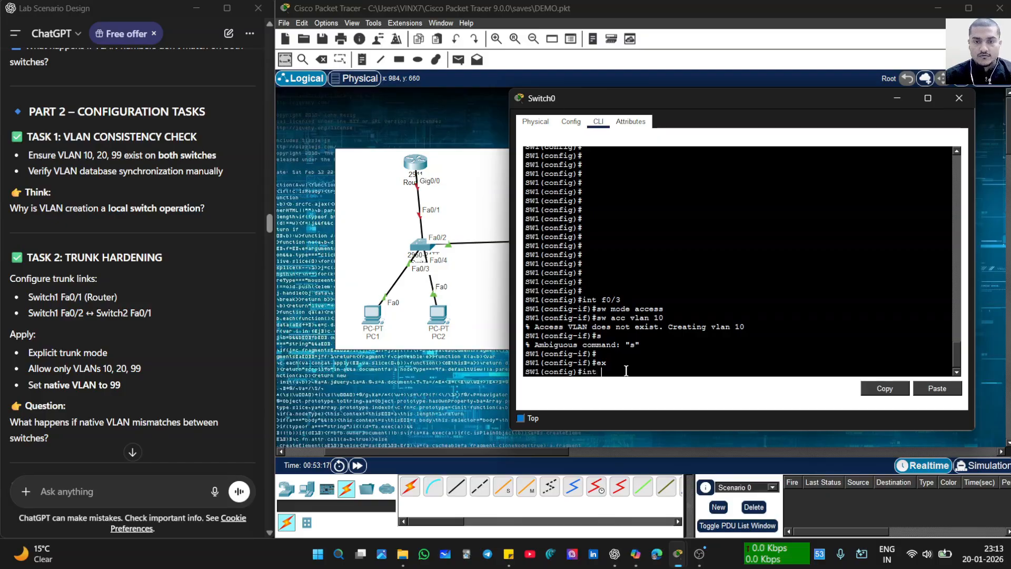
type(" f0/4")
key("Return")
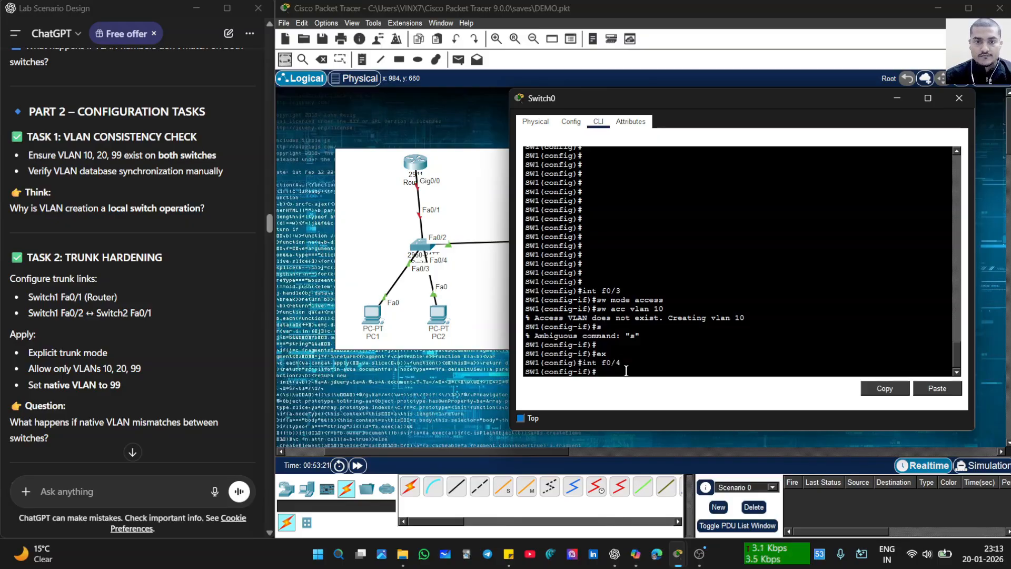
key("Return")
key("Return")
- Set SW1's port f0/4 to access mode and assign it to access VLAN 10
type("sw mo")
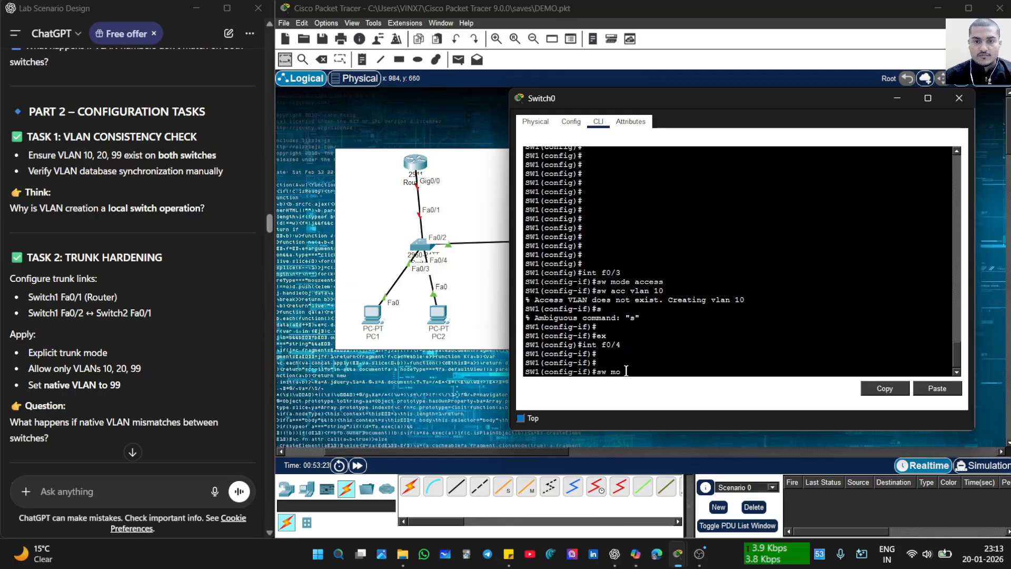
type("de acc")
key("Return")
type("sw ")
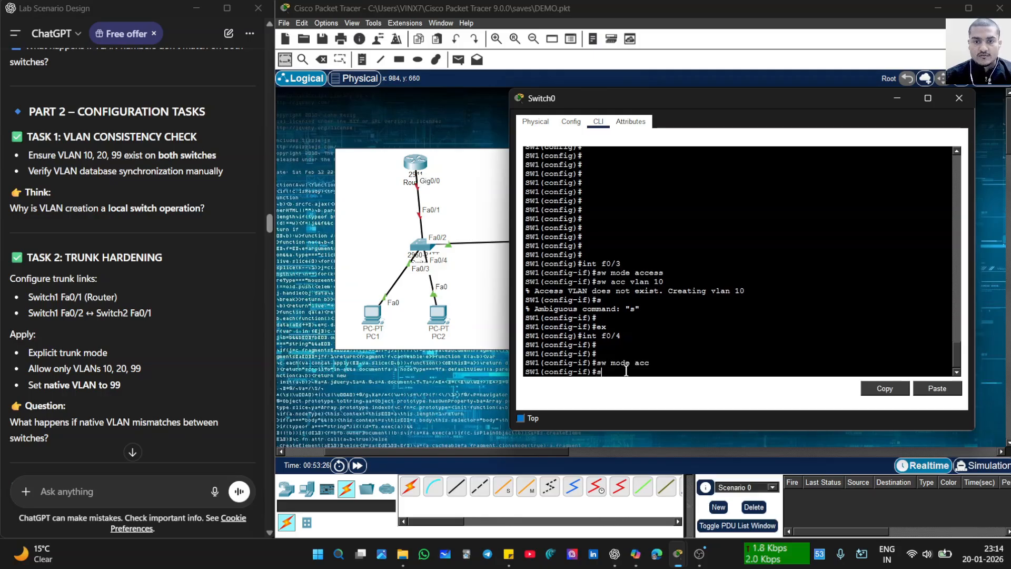
type("acc vlan")
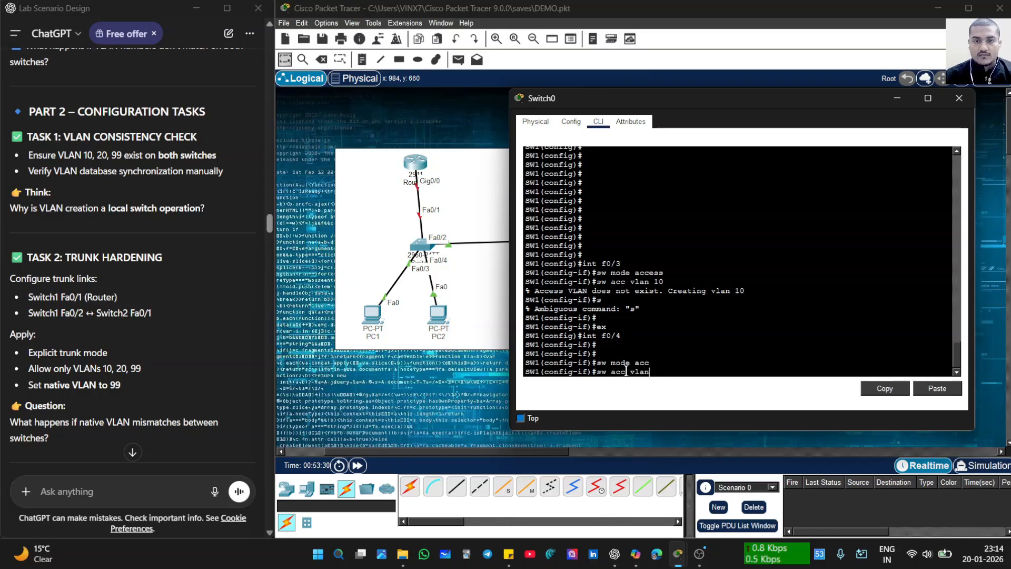
type(" 10")
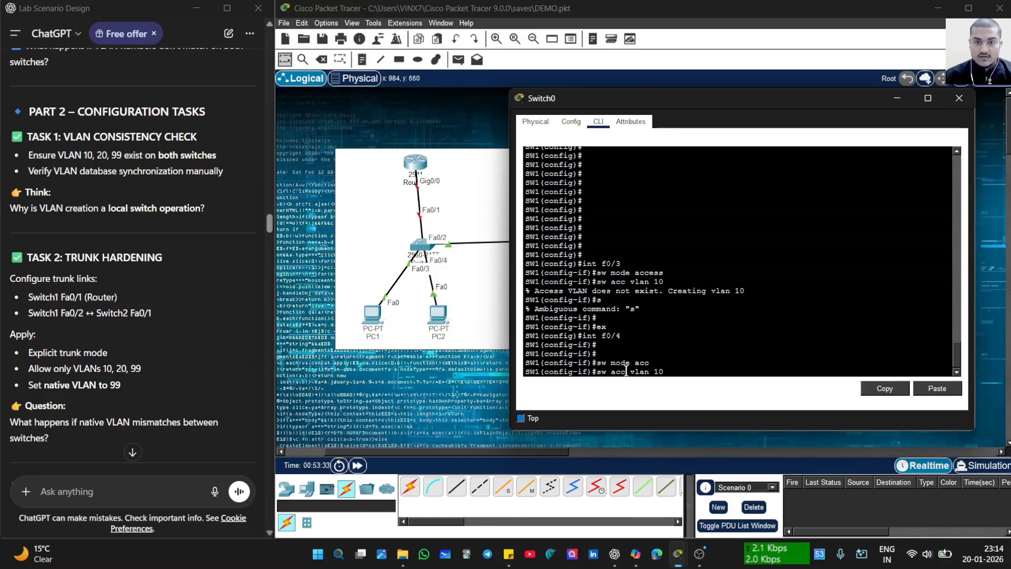
key("Return")
key("Return")
key("Return")
key("Return")
key("Return")
key("Return")
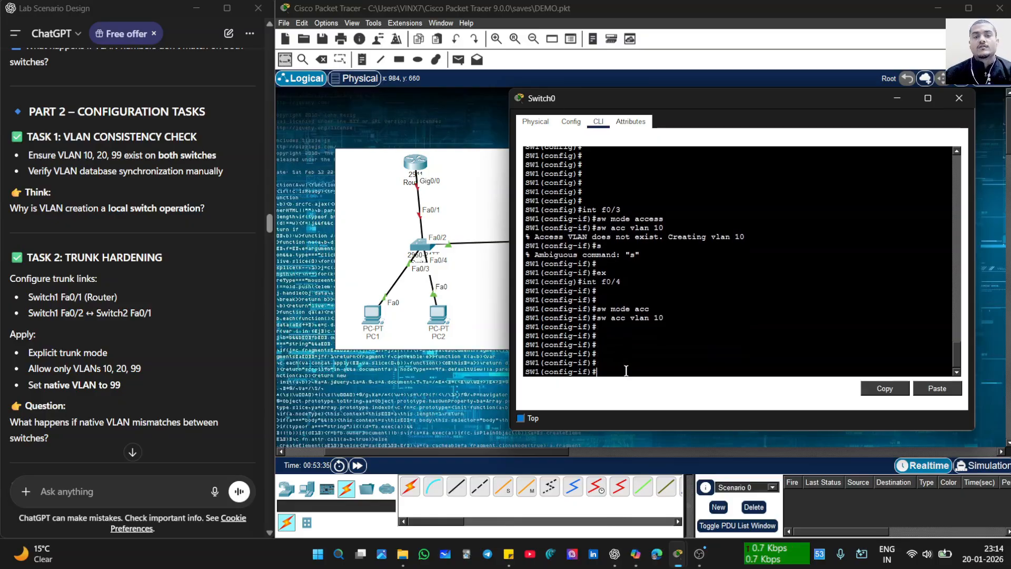
- Show SW1's brief VLAN table from interface configuration mode and examine the VLAN 10 entry
type("eo show")
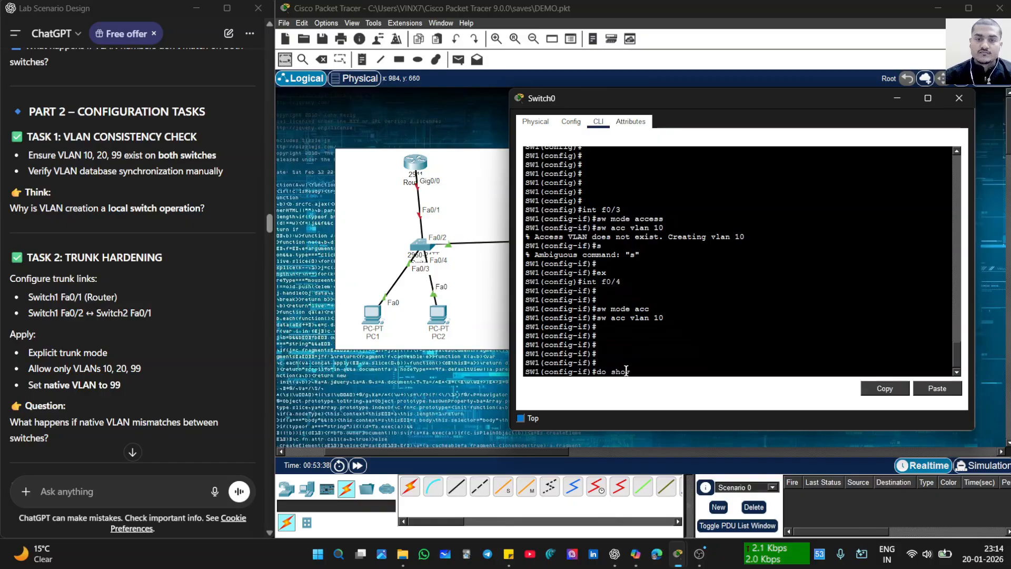
key("BackSpace")
type("vlan br")
key("Return")
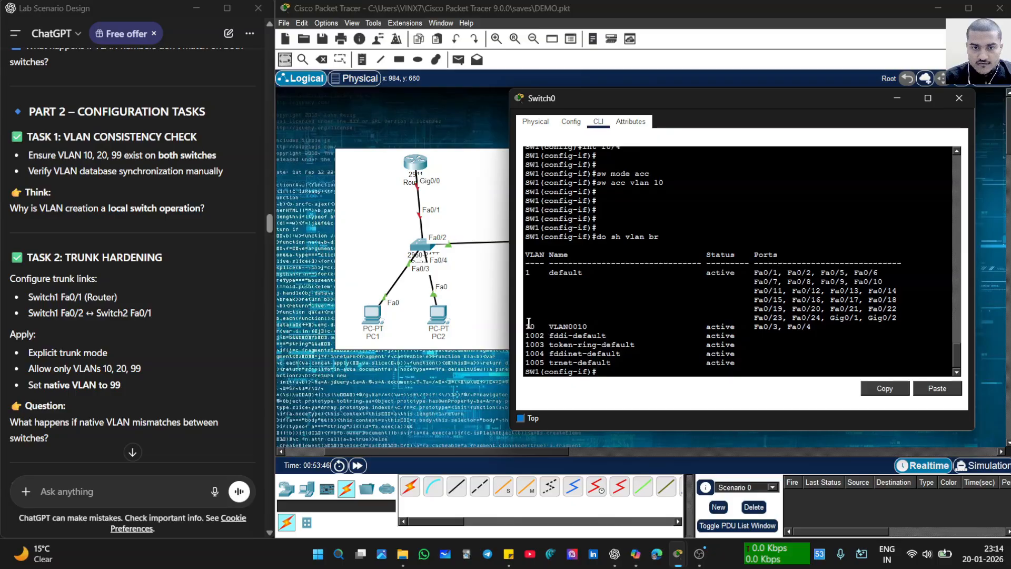
left_click_drag(529, 322, 579, 326)
left_click(622, 327)
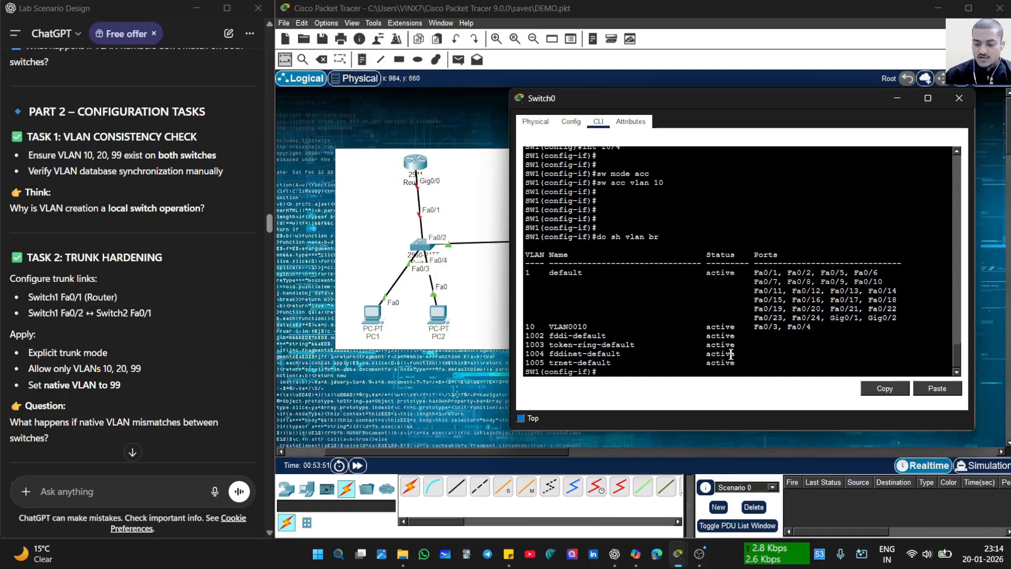
- Add blank prompts below the VLAN table and exit f0/4's interface configuration to global configuration mode
key("Return")
key("Return")
key("Return")
key("Return")
key("Return")
key("Return")
type("d")
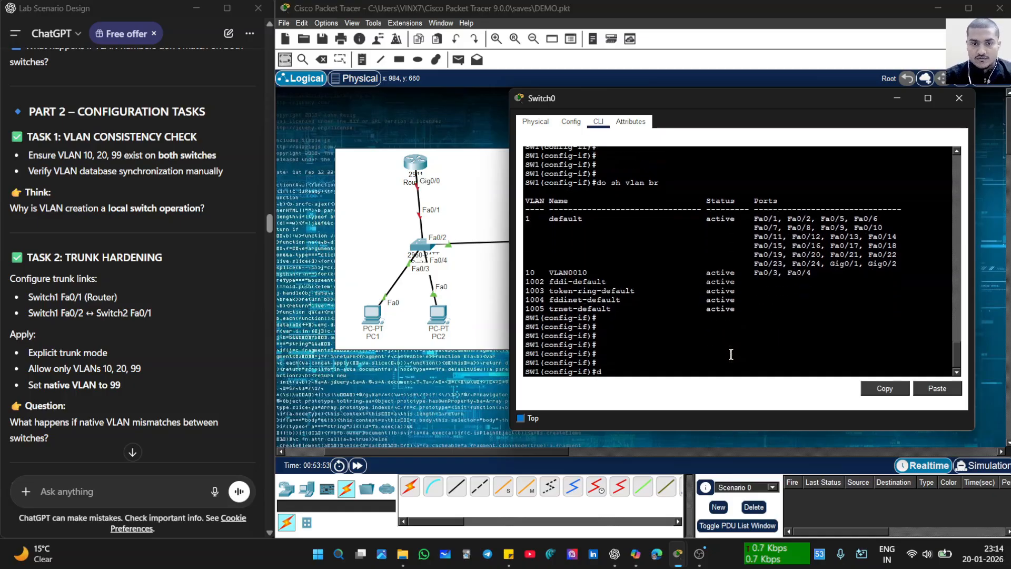
key("BackSpace")
type("ex")
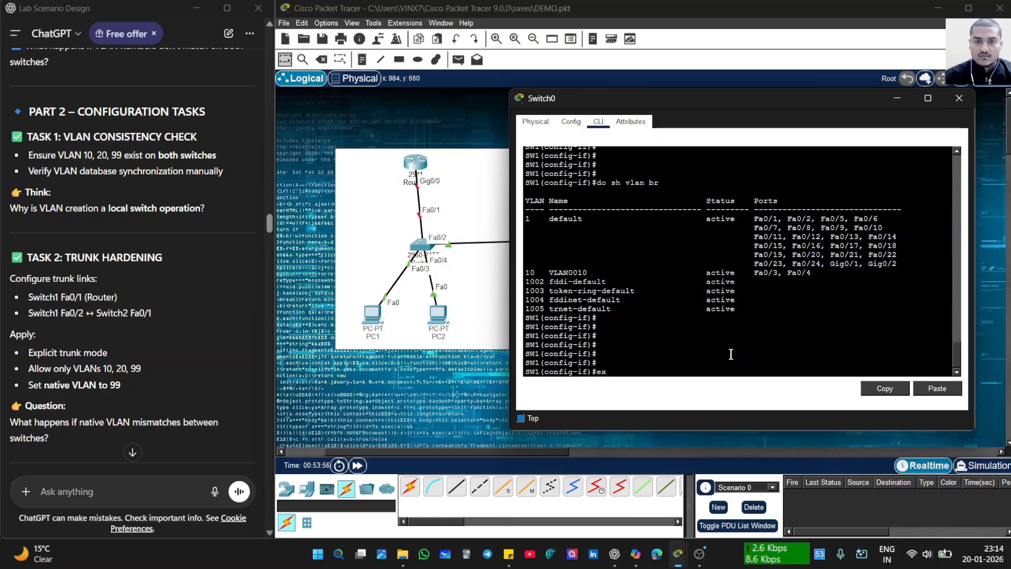
key("Return")
- Show the brief IP interface summary on SW1 from global configuration mode
type("do")
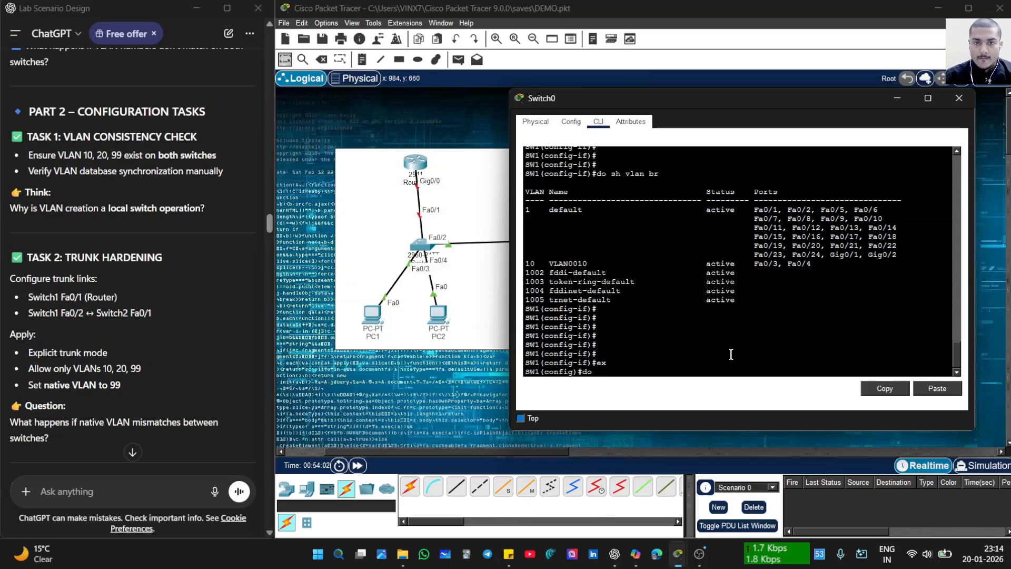
type("h")
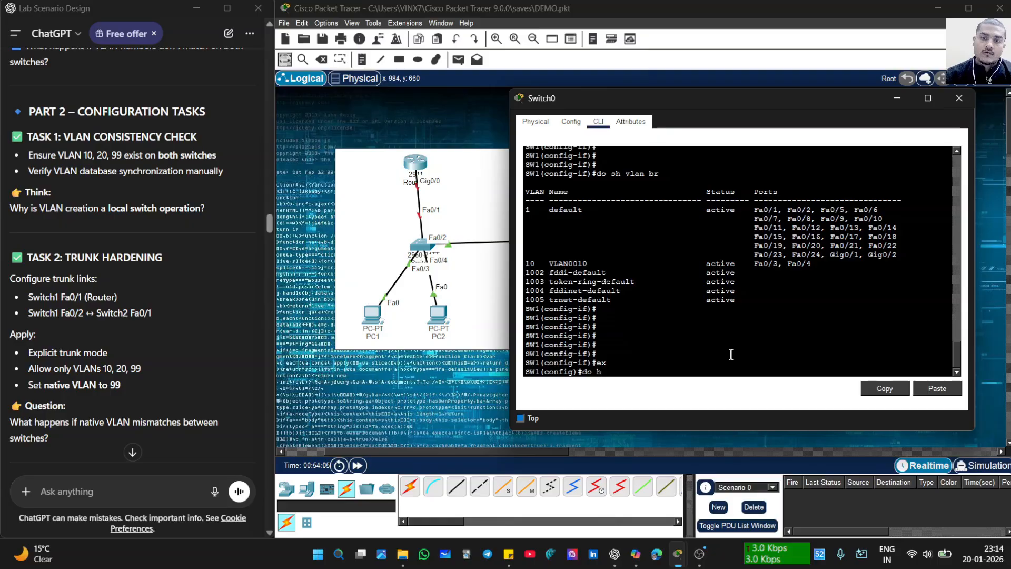
key("BackSpace")
type("sh ip ")
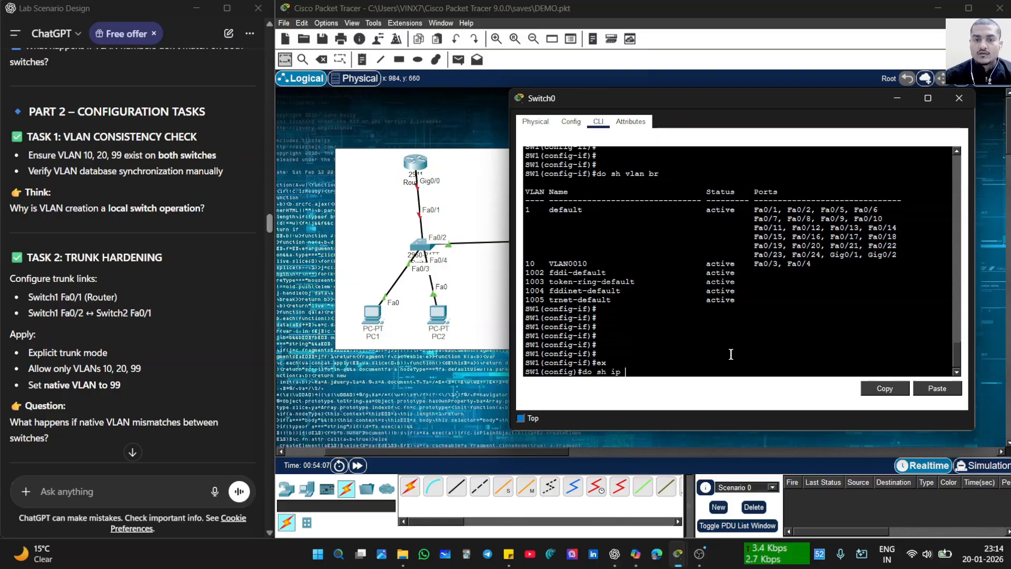
type("int")
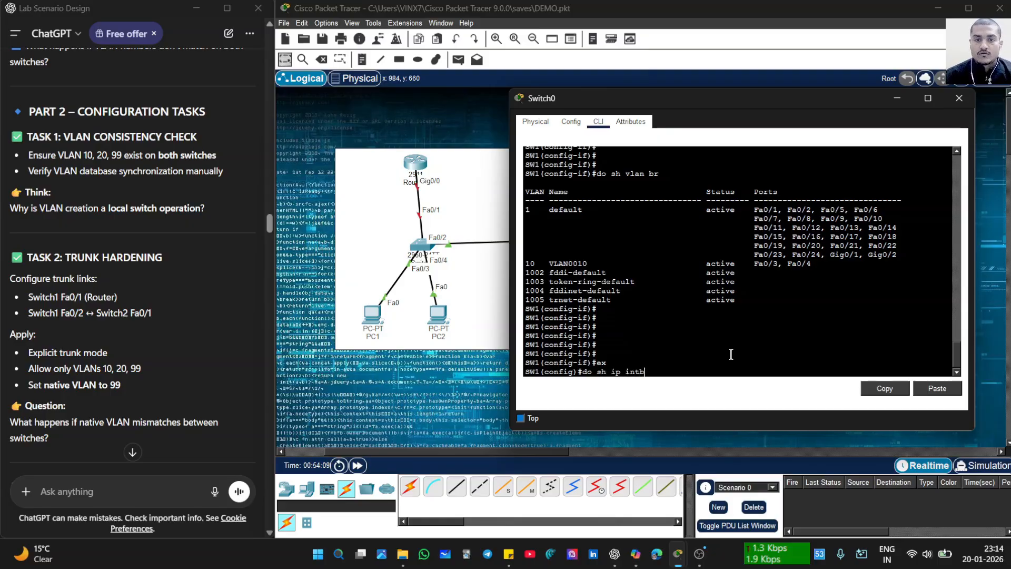
type(" br")
key("Return")
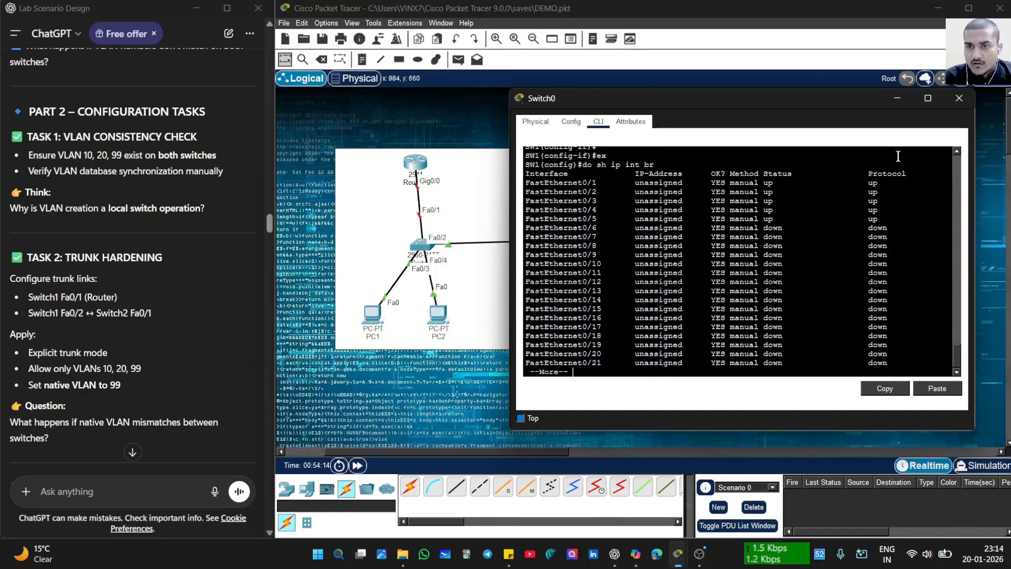
- Page through the rest of SW1's interface summary and fill the terminal with empty prompts
key("Return")
key("Return")
key("Return")
key("Return")
key("Return")
key("Return")
key("Return")
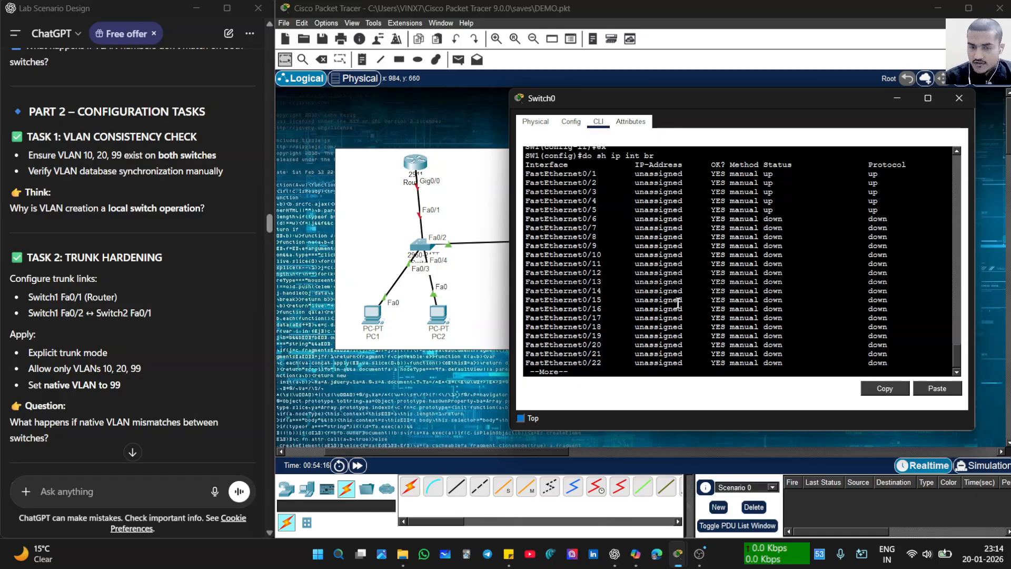
key("Return")
key("Return")
key("Return")
key("Return")
key("Return")
key("Return")
key("Return")
key("Return")
key("Return")
key("Return")
key("Return")
key("Return")
key("Return")
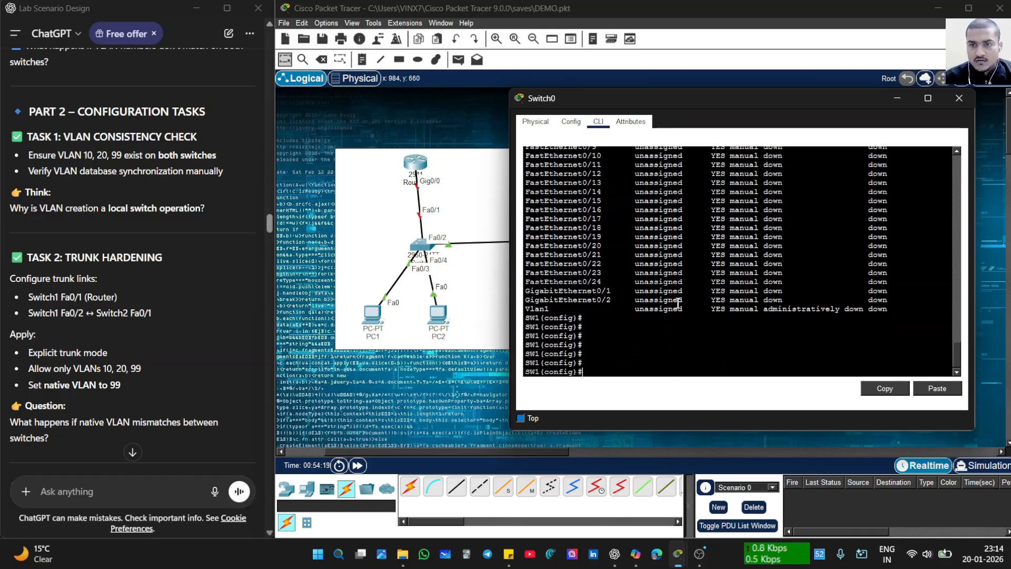
key("Return")
key("Return")
key("Return")
key("Return")
key("Return")
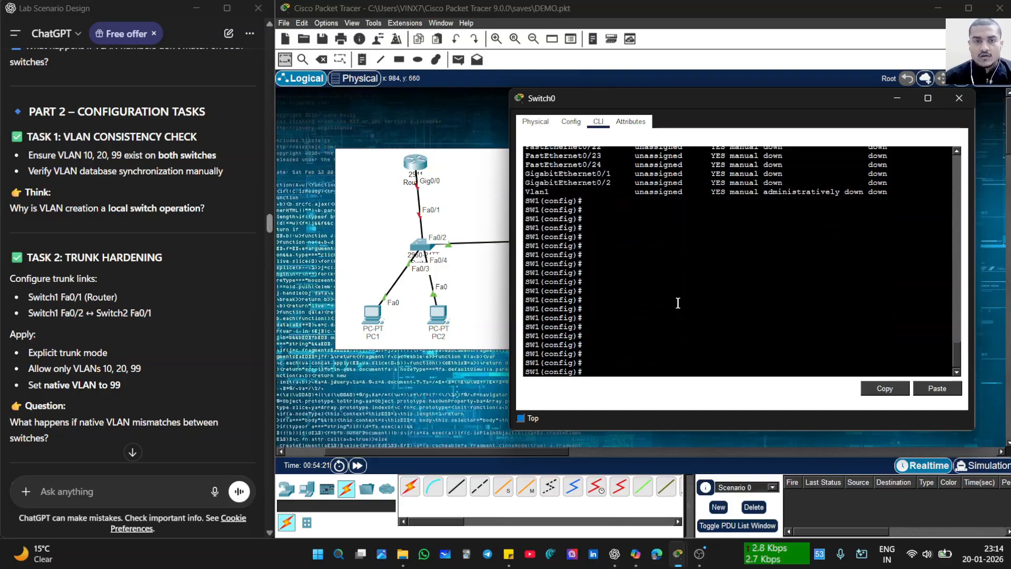
left_click(656, 348)
left_click(643, 364)
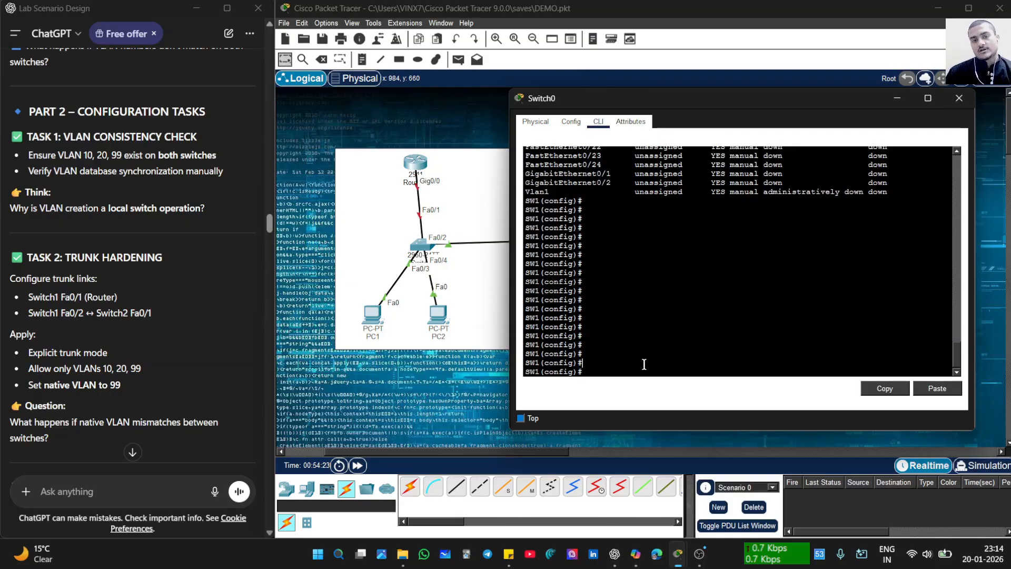
key("Return")
key("Return")
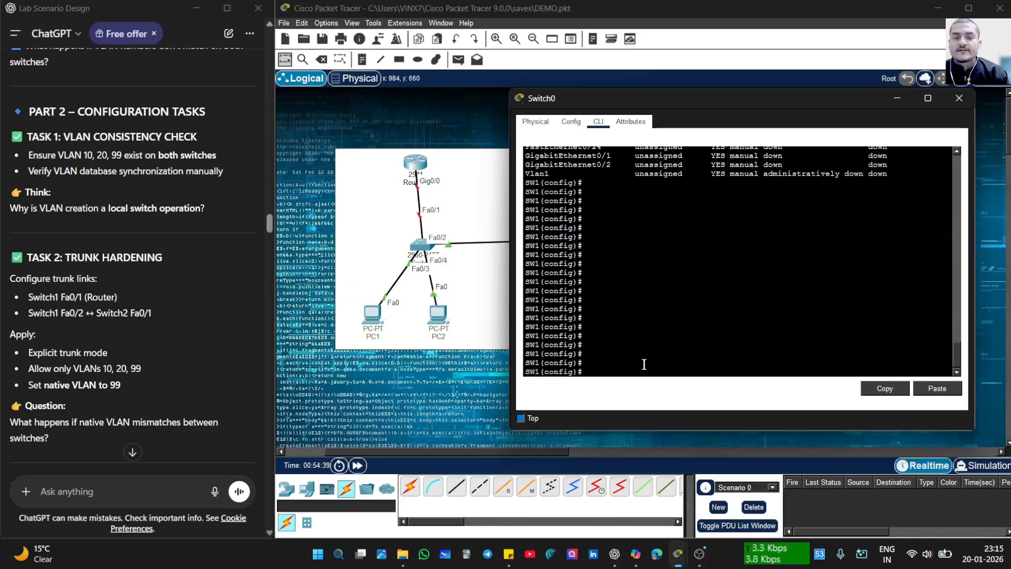
- Try to enter interface configuration for SW1's ports 3 and 4 together with the command int f0/3-4
type("i")
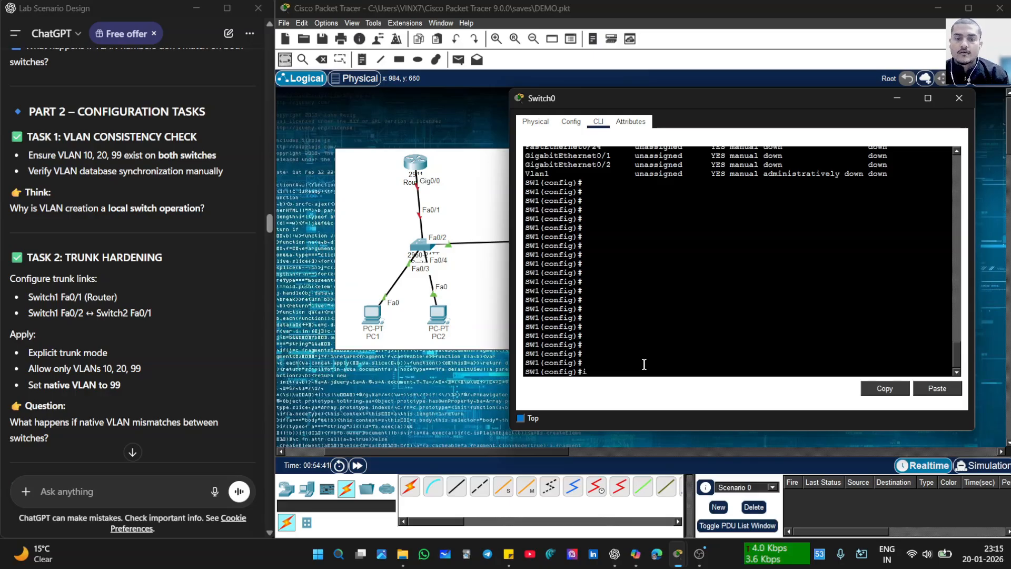
type("nt fa0")
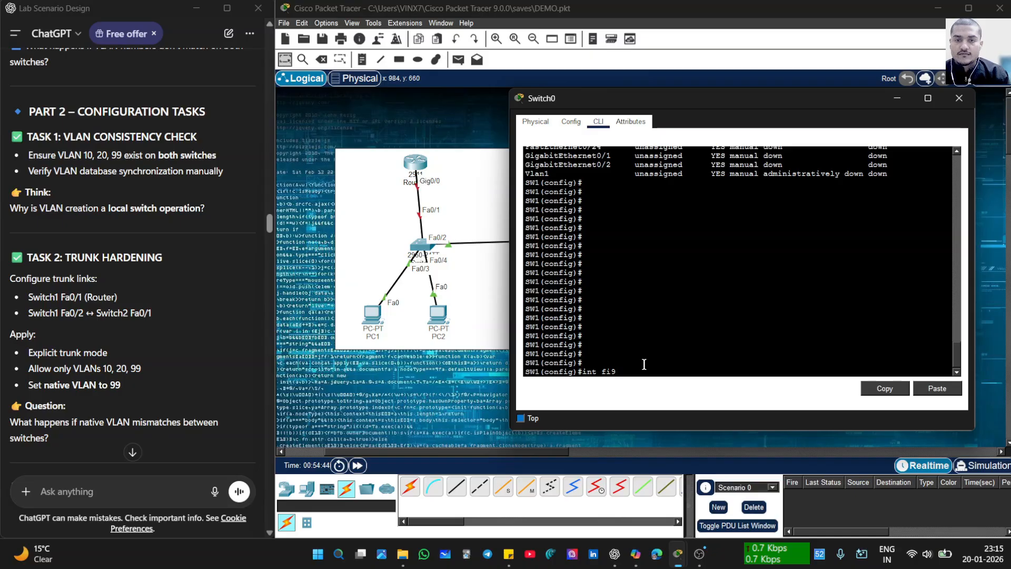
key("BackSpace")
key("BackSpace")
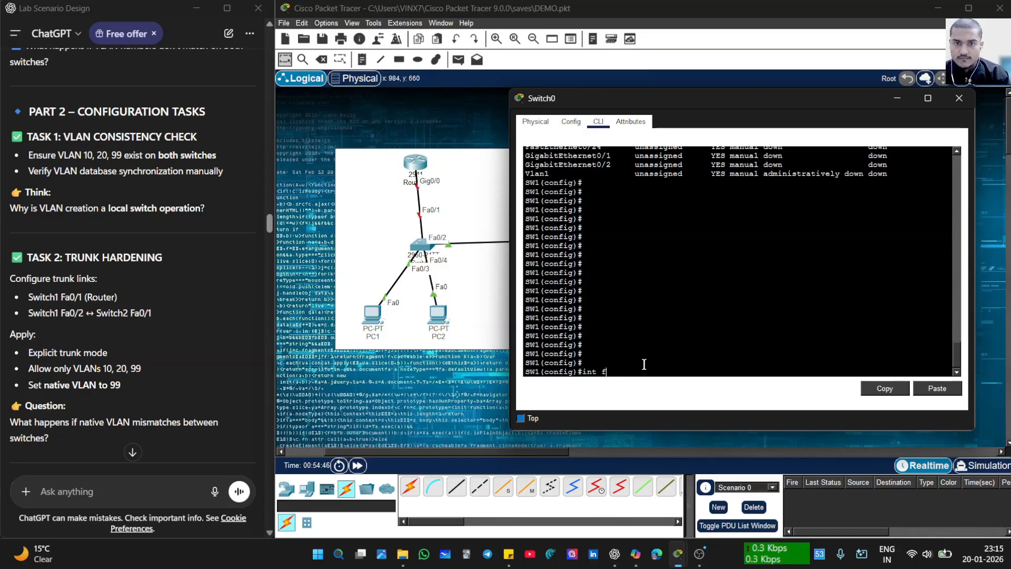
type("0")
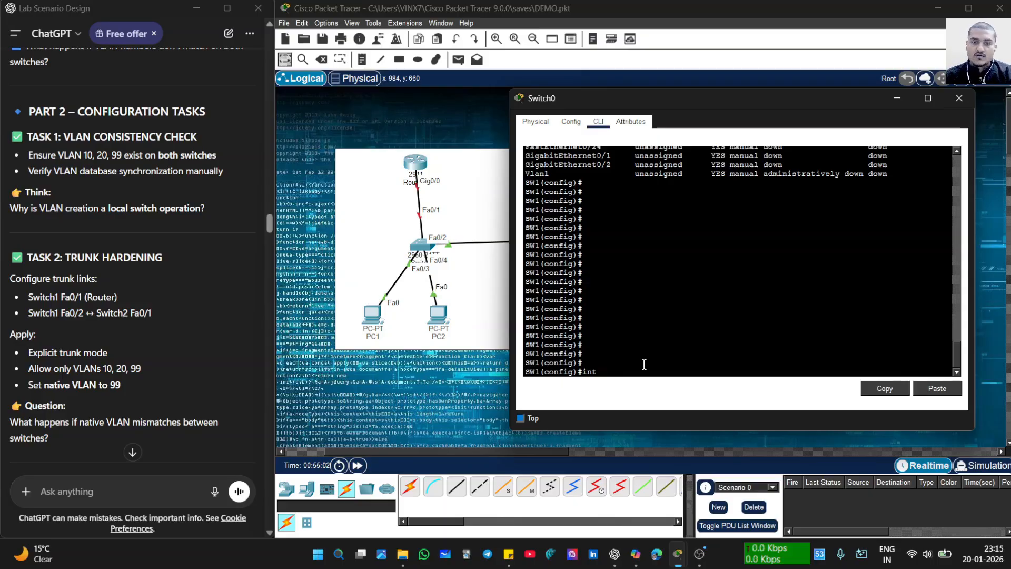
type("f")
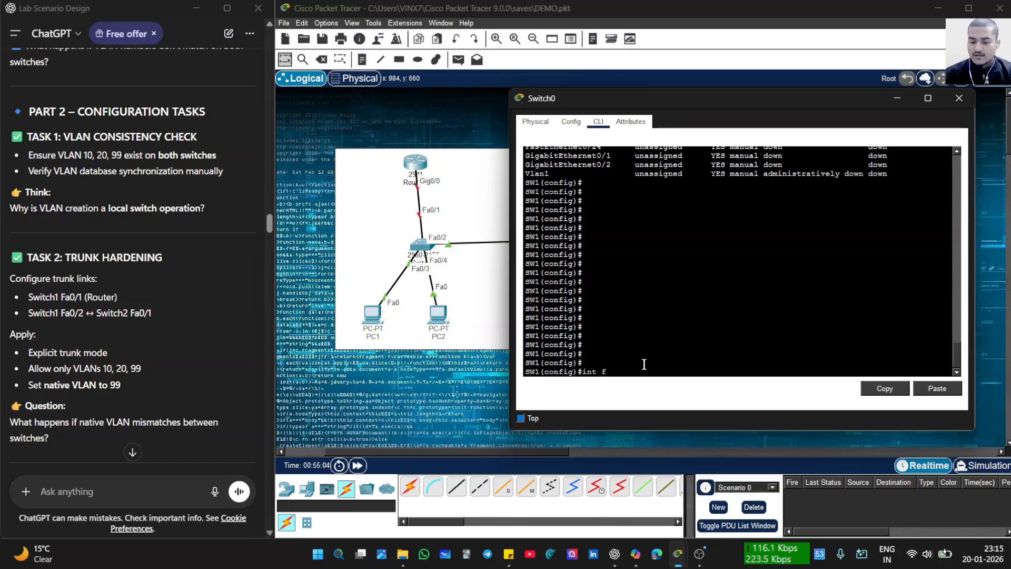
type("0/")
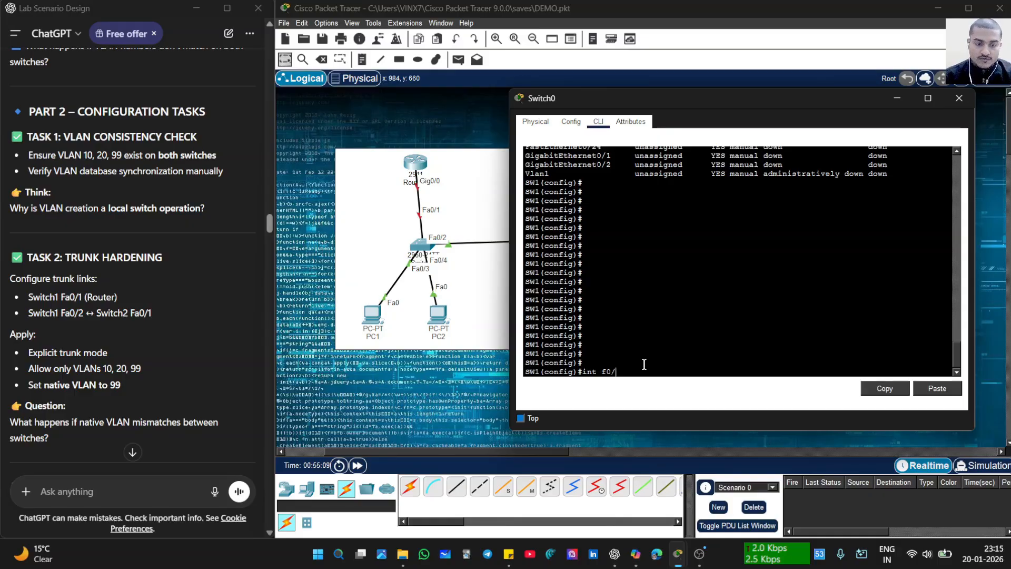
type("3-4")
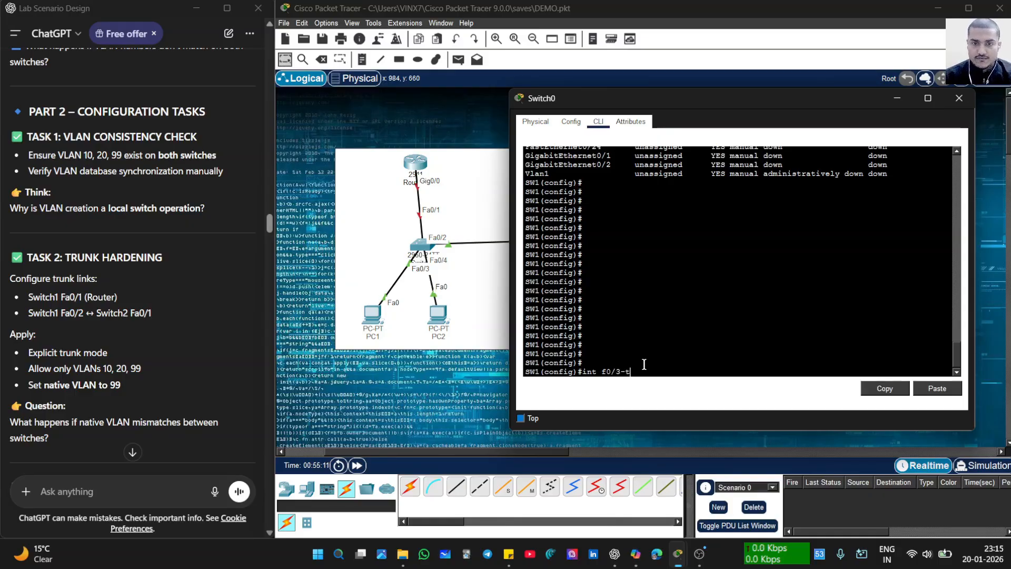
key("Return")
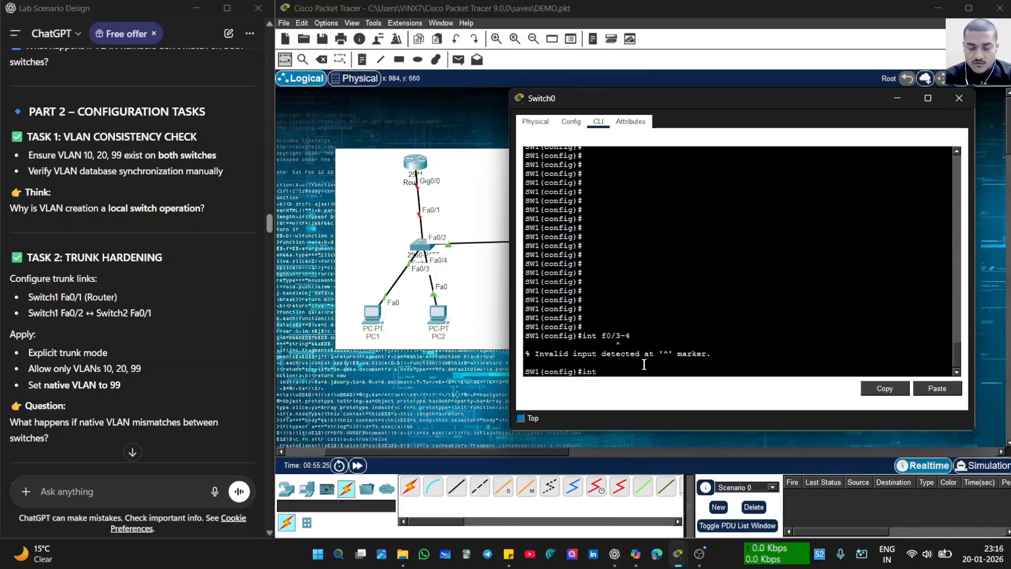
- Retry the command int f0/3-4 in SW1's global configuration mode and add blank prompts below it
type("0")
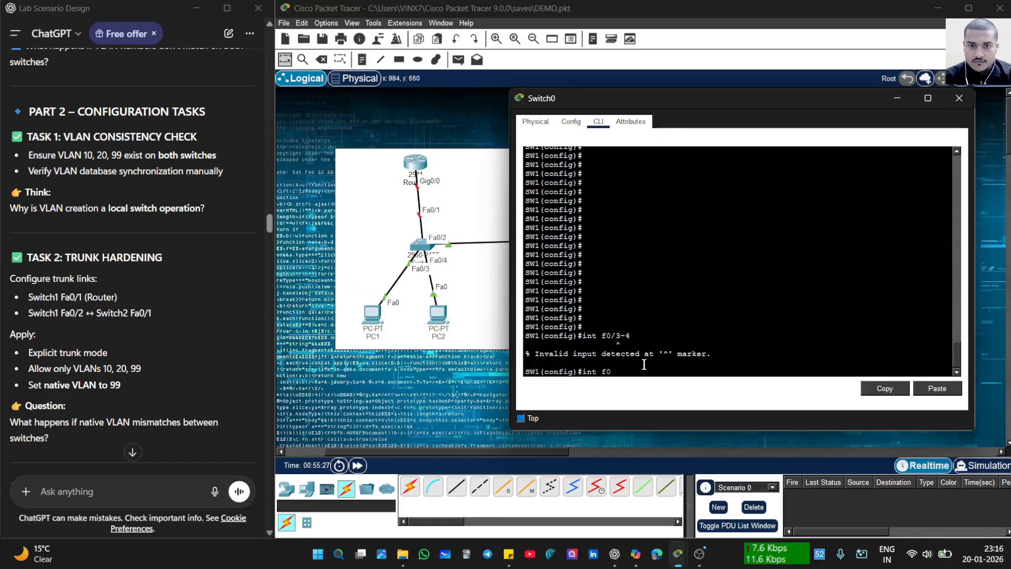
type("/3")
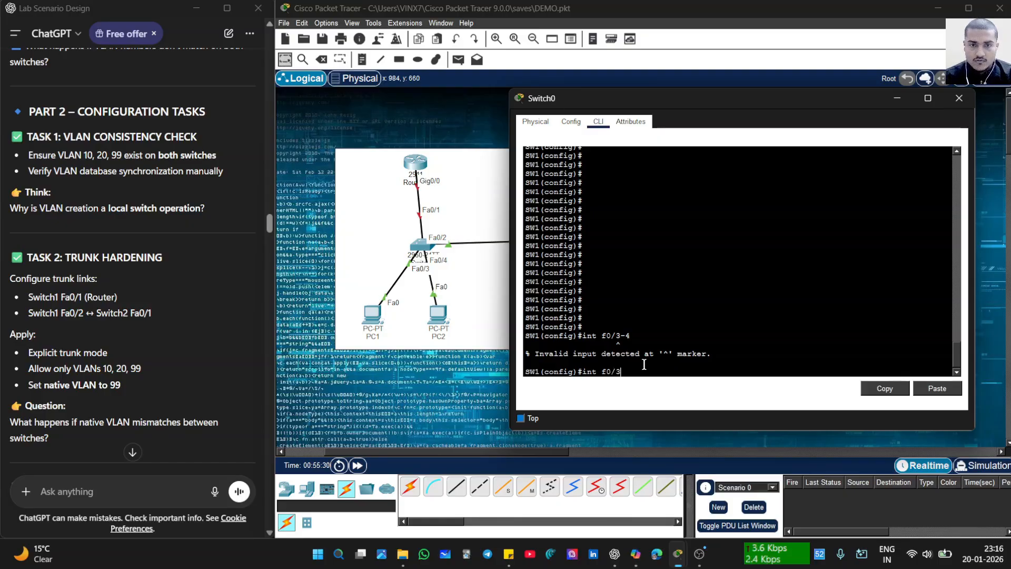
type("-4")
key("Return")
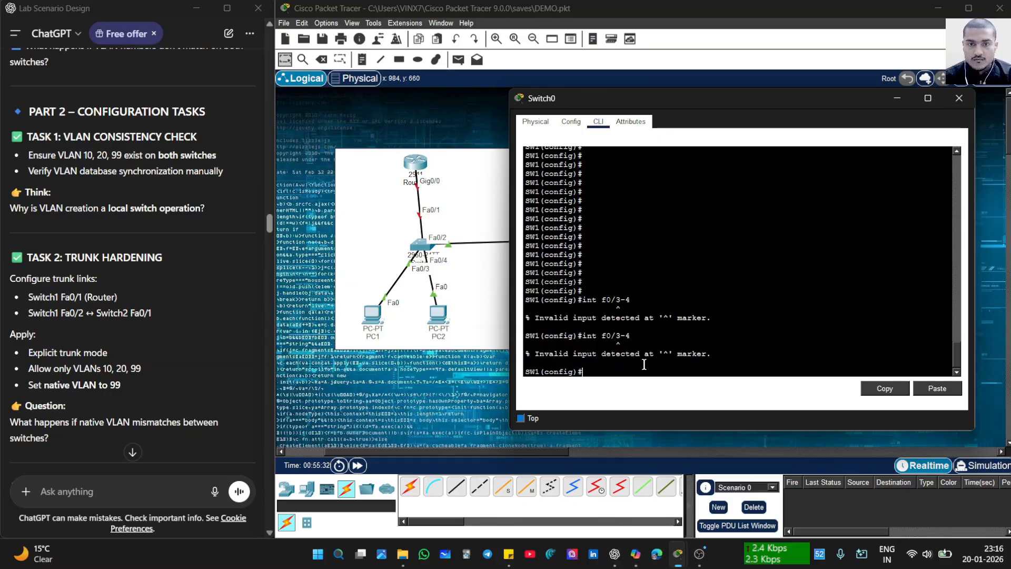
key("Return")
key("Return")
key("Return")
key("Return")
key("Return")
key("Return")
key("Return")
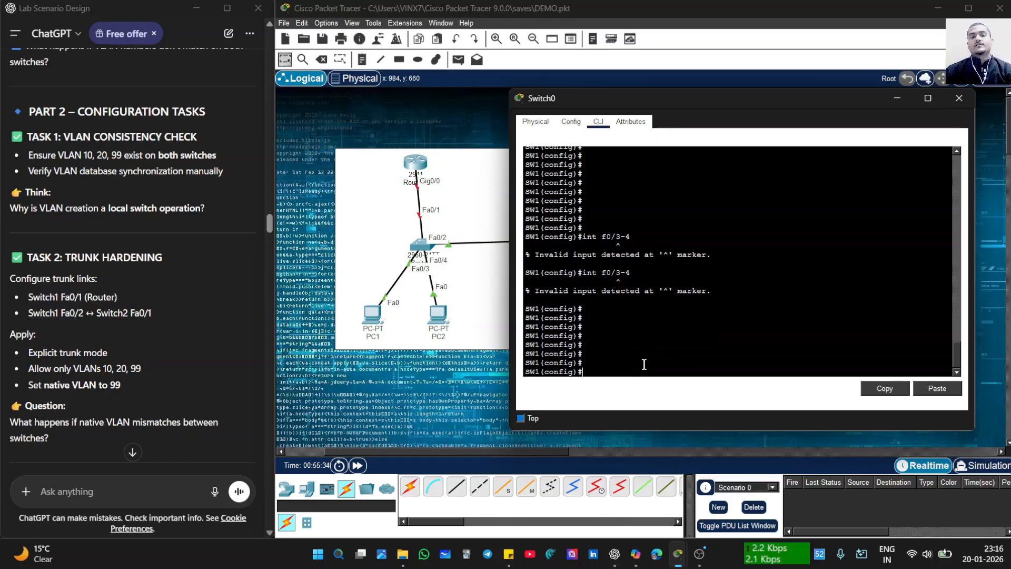
key("Return")
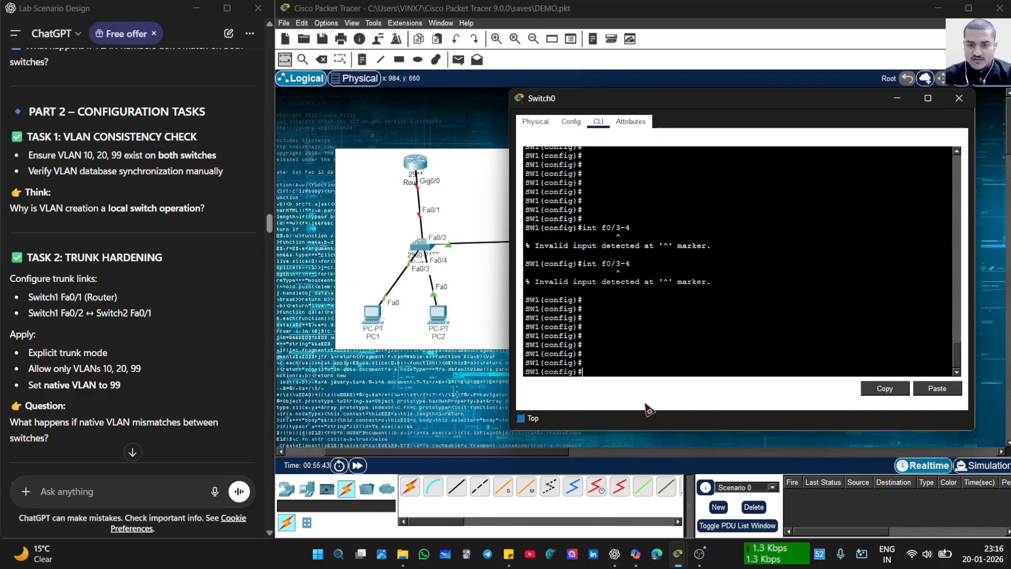
- Switch to ChatGPT, hold a voice chat about the networking command, and end the chat
mouse_move(616, 557)
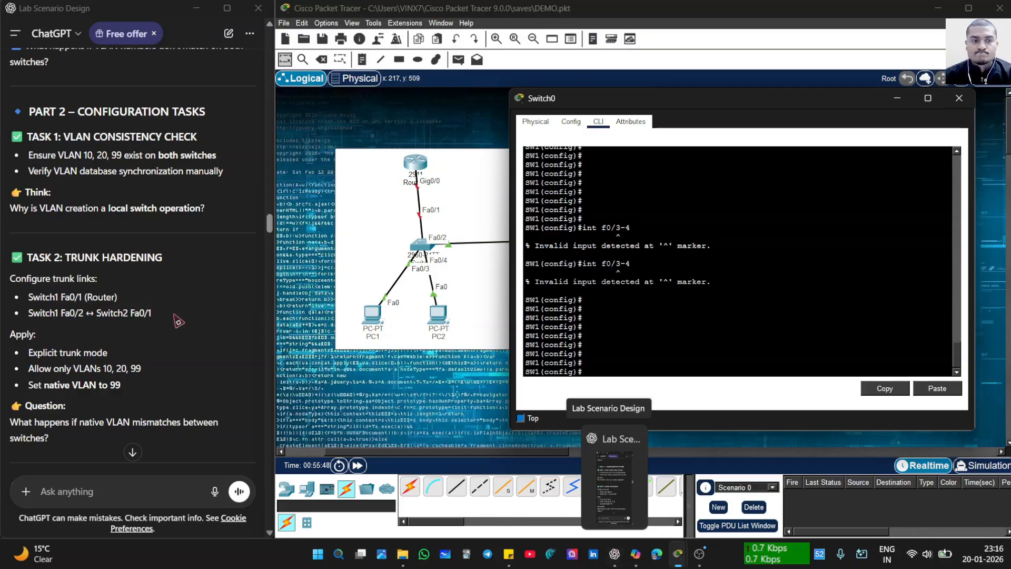
left_click(239, 491)
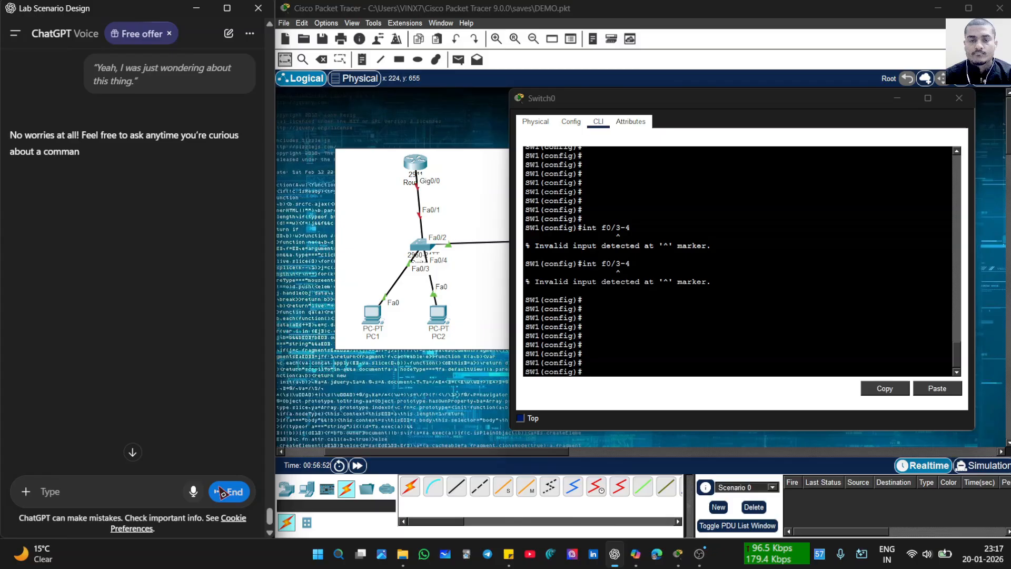
type("k")
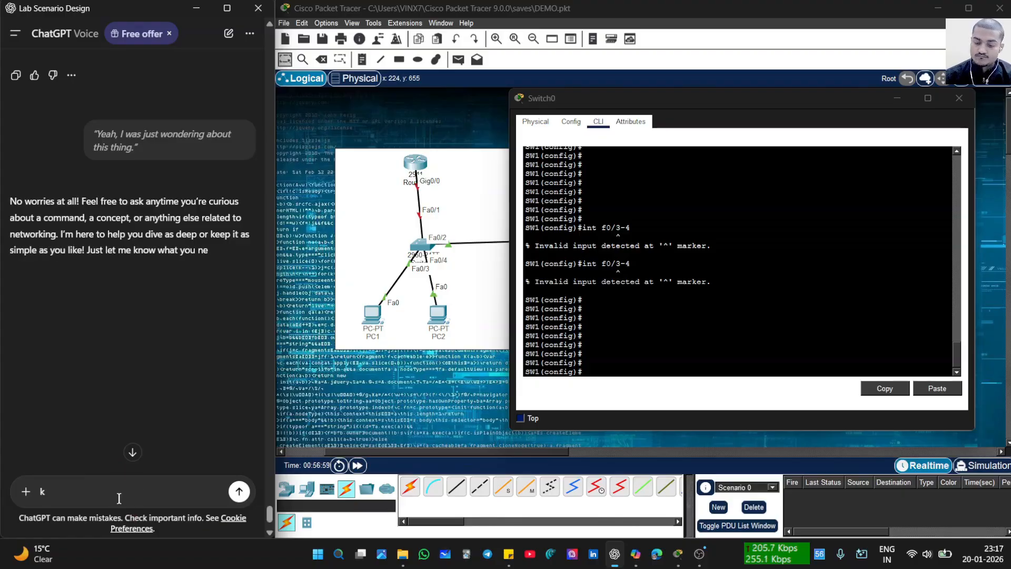
key("BackSpace")
left_click(645, 362)
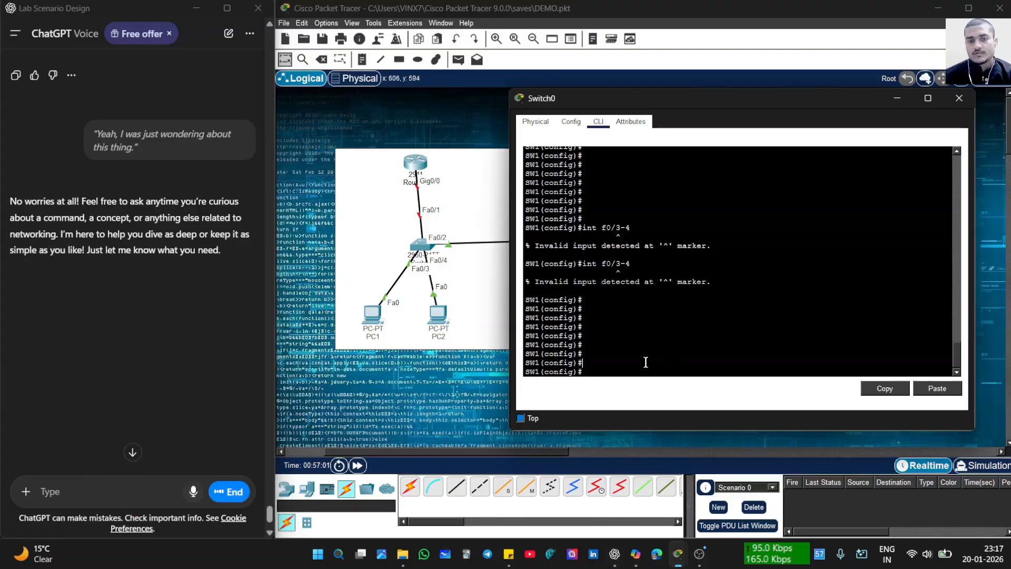
left_click(229, 491)
- Show SW1's interface status with do sh int st and highlight the Fa0/3 and Fa0/4 rows in Packet Tracer
left_click(609, 354)
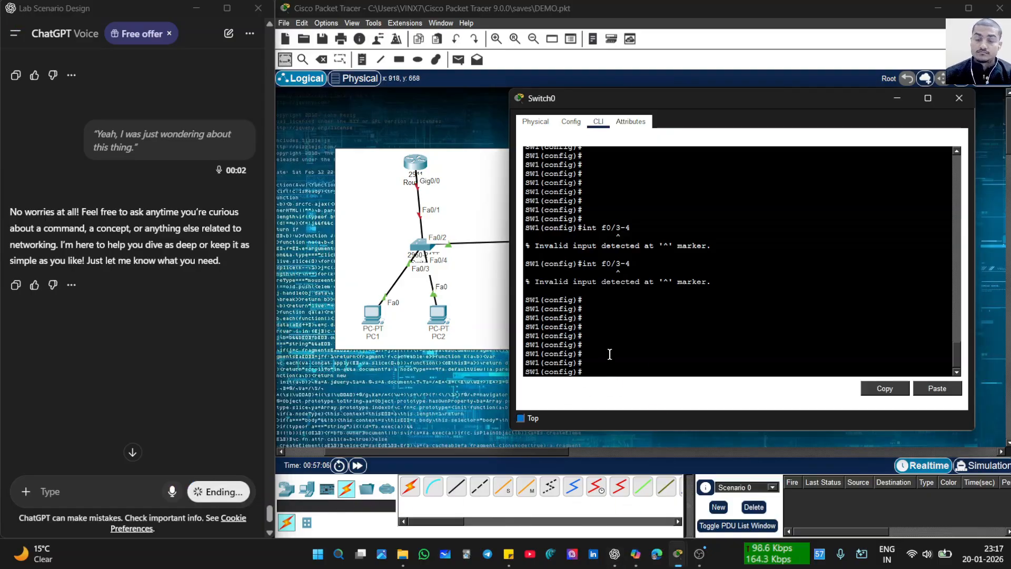
key("Return")
key("Return")
type("do")
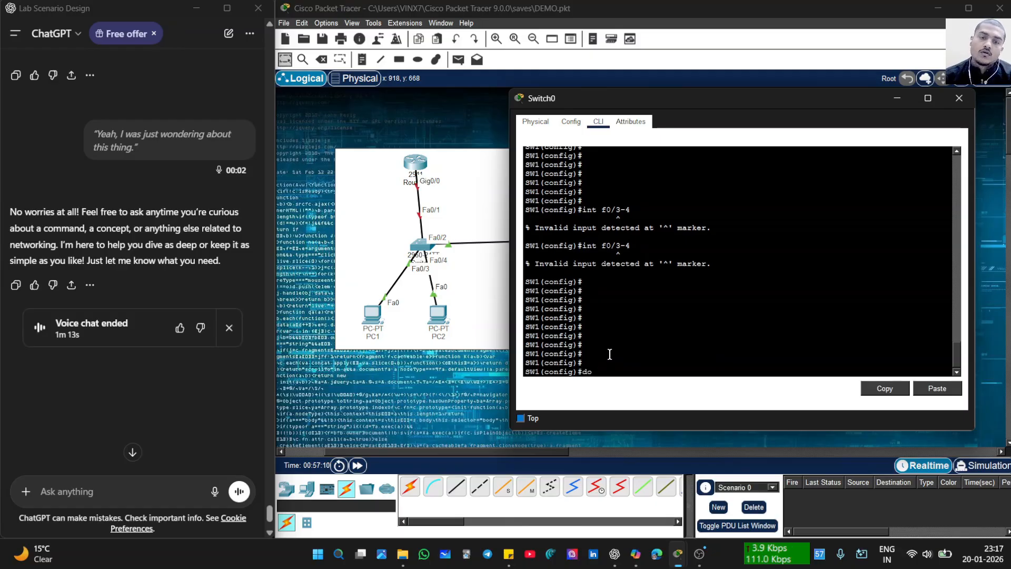
type(" ssh in")
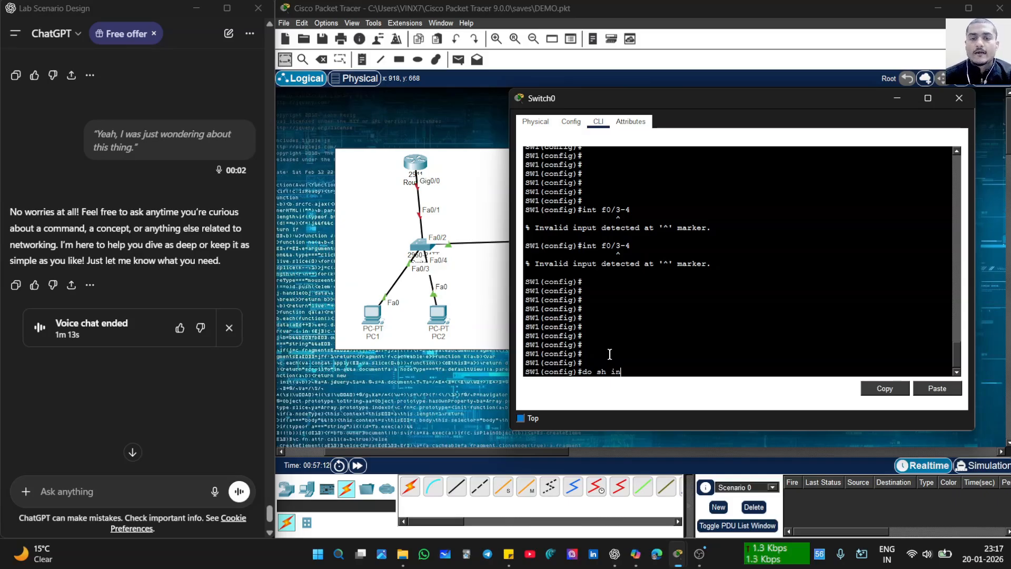
type("t st")
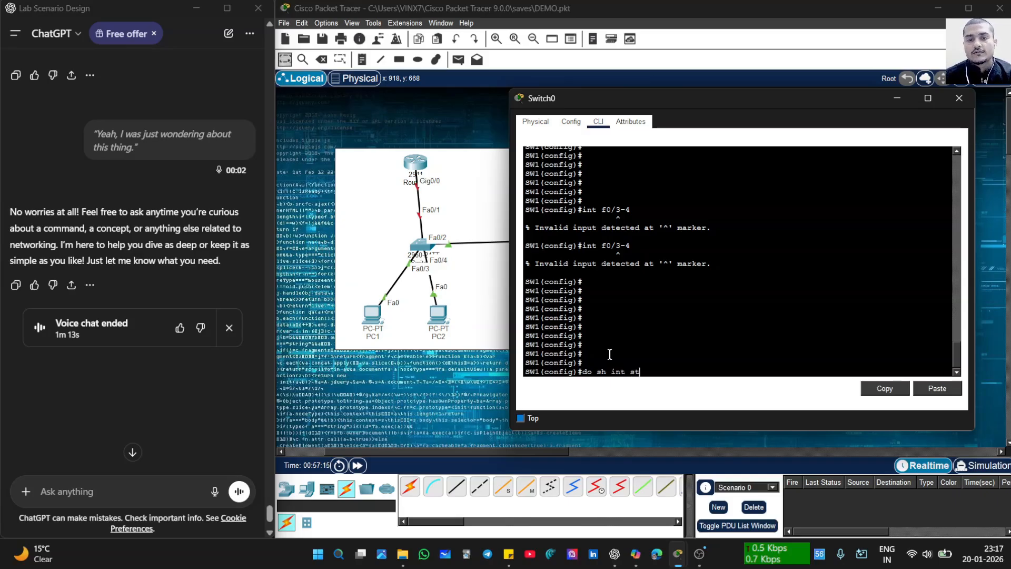
key("Return")
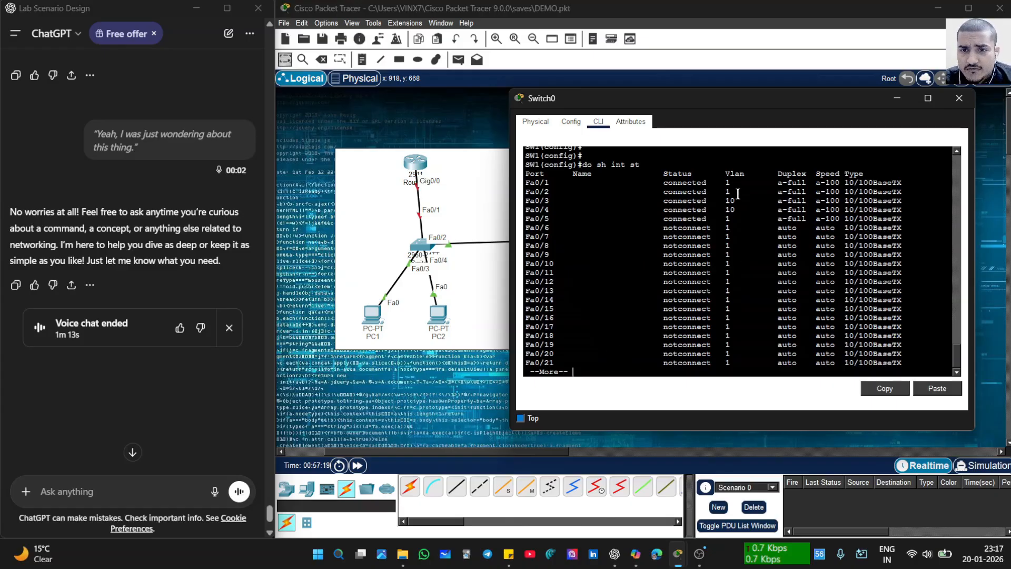
left_click_drag(740, 201, 521, 220)
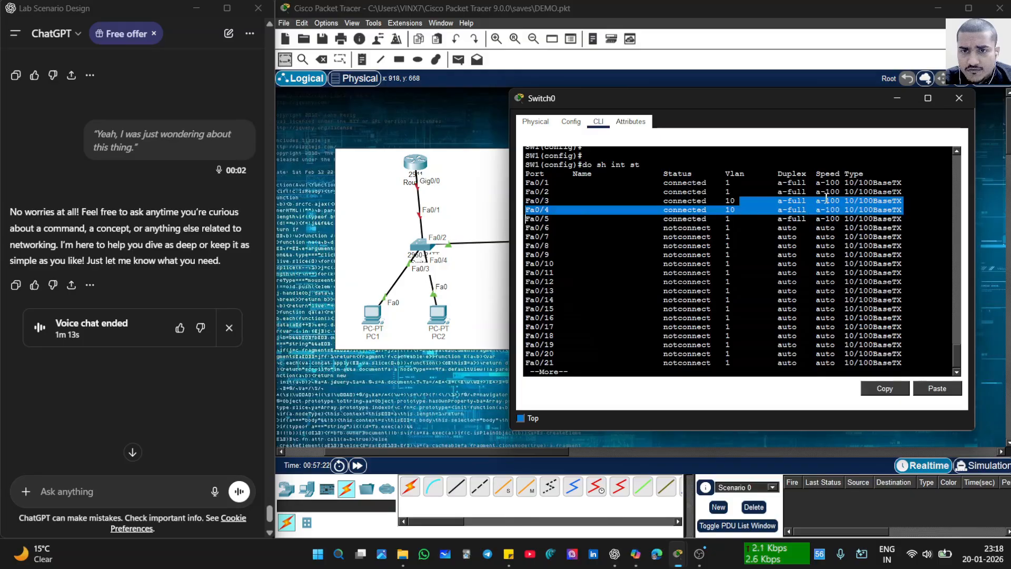
left_click(744, 215)
left_click_drag(744, 213, 524, 204)
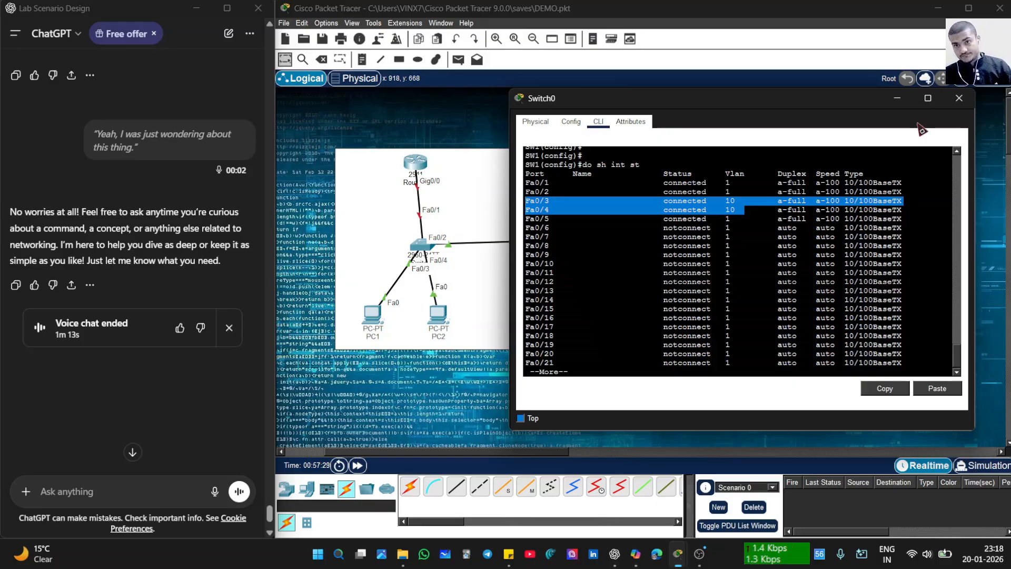
- Close the terminal, reopen the switch connected to PC3, PC4 and PC5 to check which CLI it shows, and close it again
left_click(959, 99)
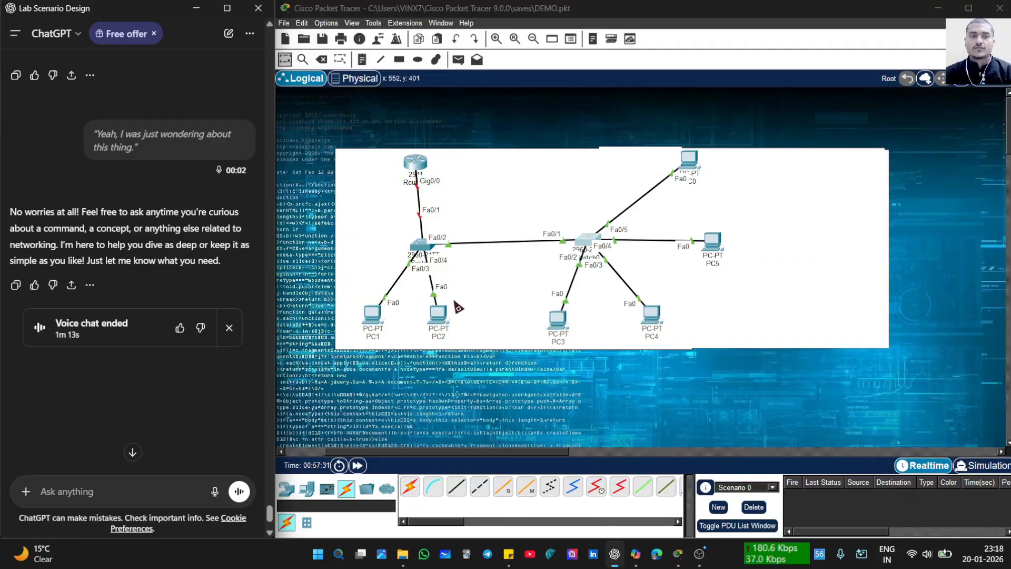
left_click(584, 241)
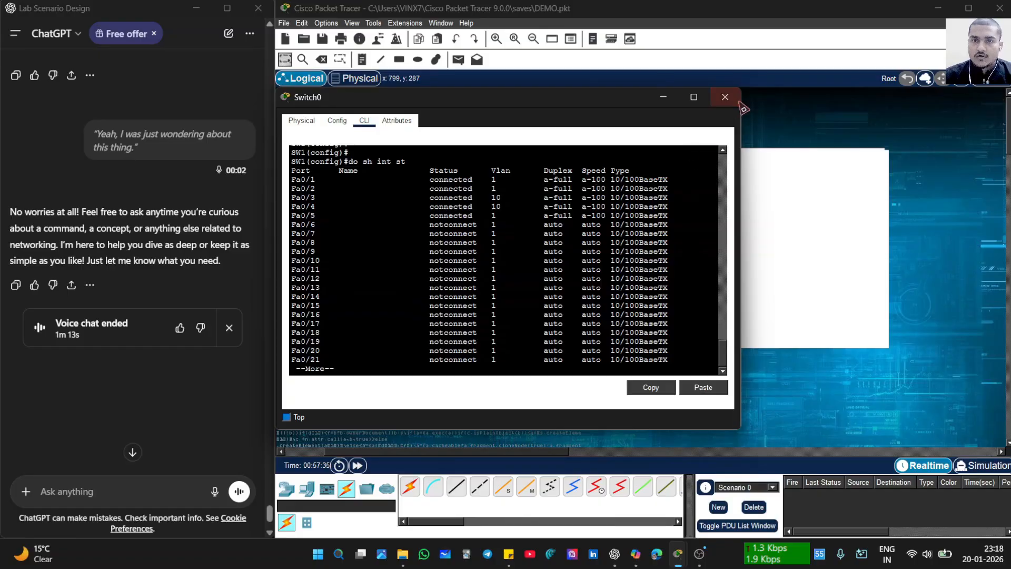
left_click(726, 99)
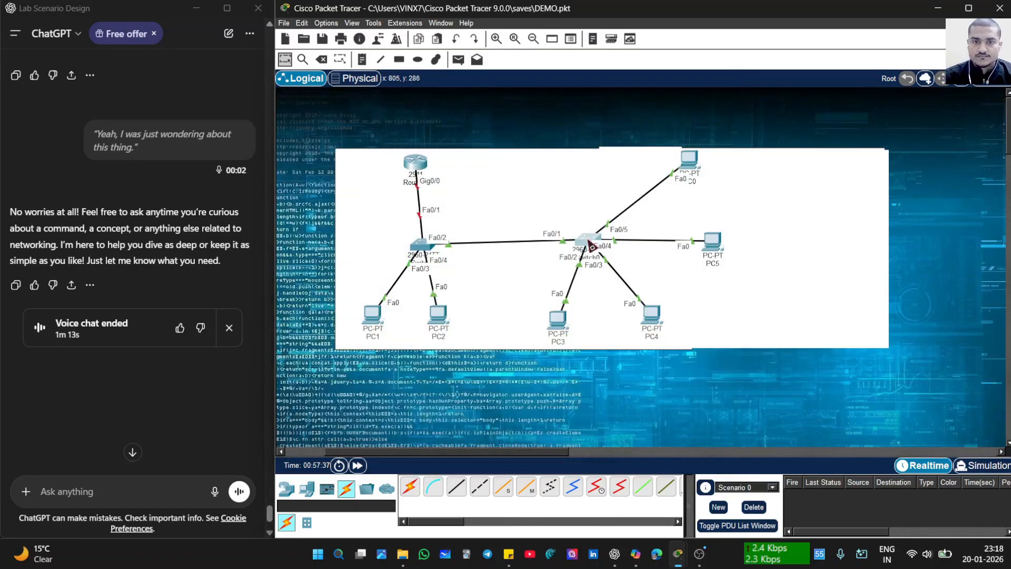
left_click(589, 243)
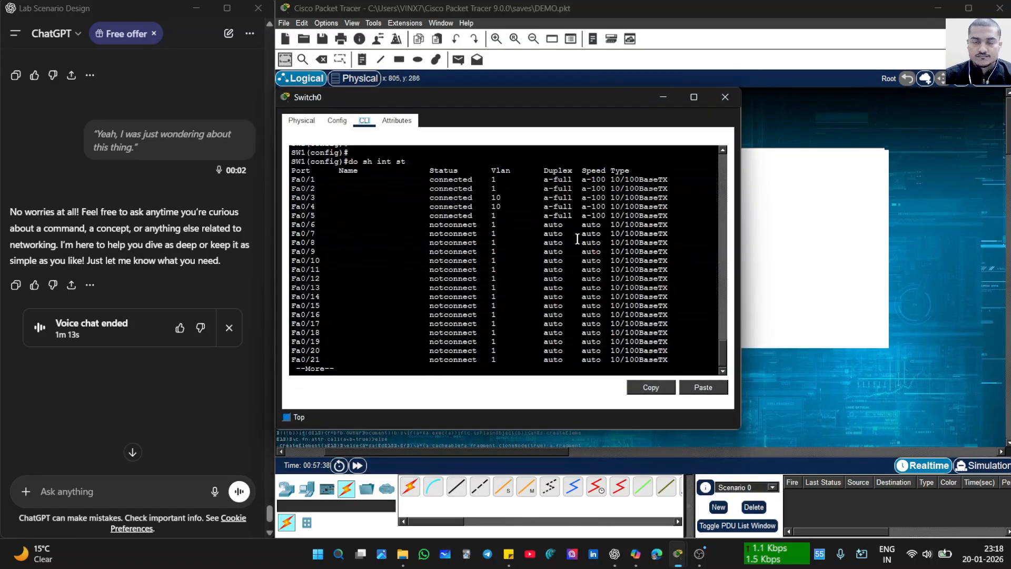
left_click(724, 98)
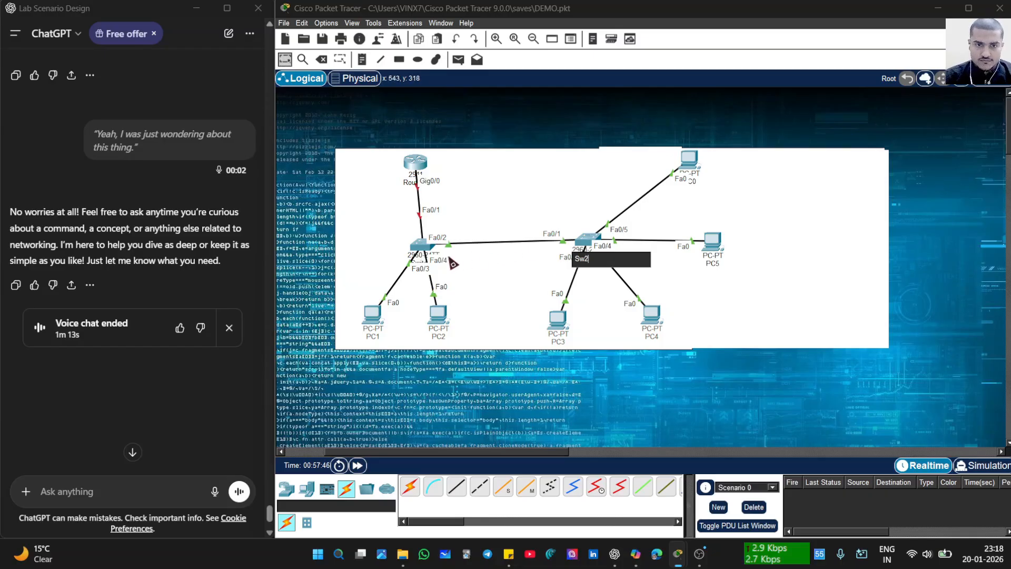
- Rename the switch connected to the router, PC1 and PC2 as Sw1
left_click(420, 261)
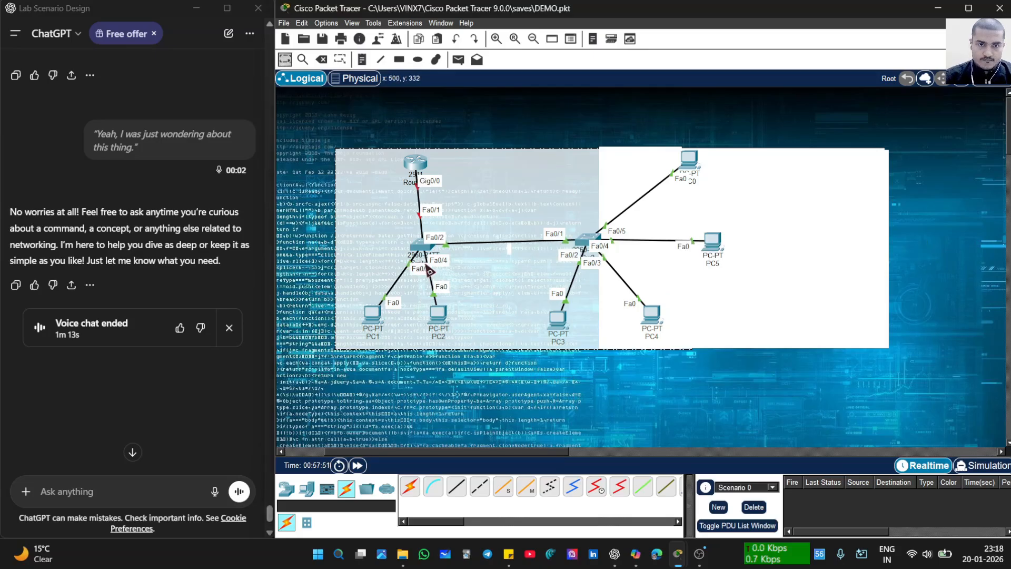
left_click(423, 254)
key("BackSpace")
key("BackSpace")
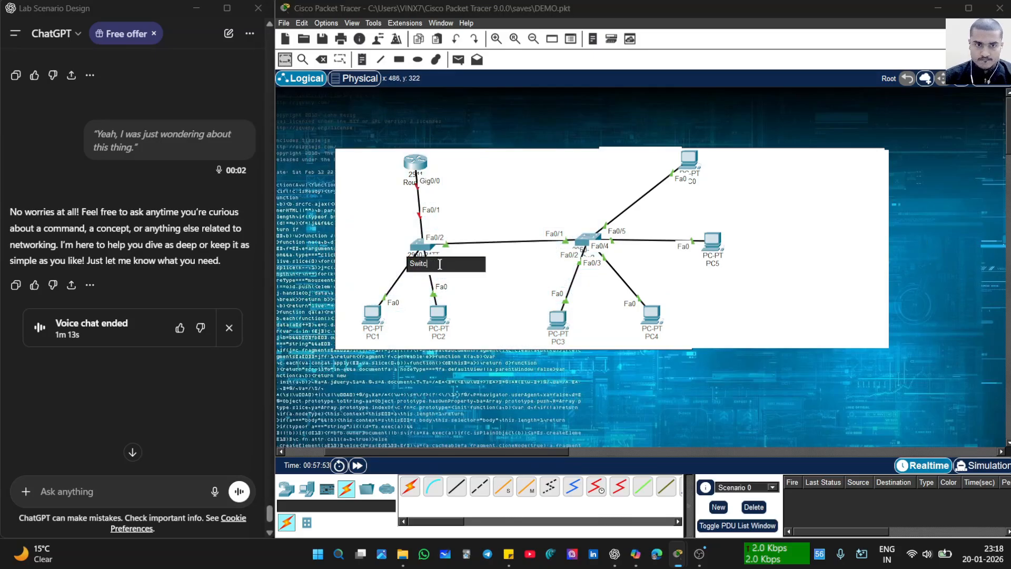
type("1")
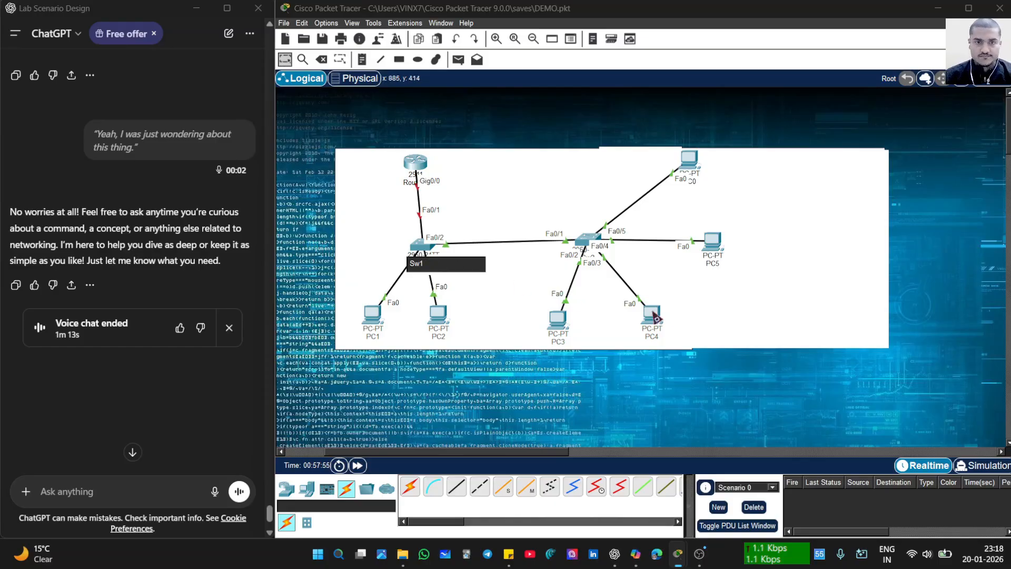
left_click(653, 310)
- Review the interface status list in Sw2's command line at full window size, and close the device window
left_click(588, 242)
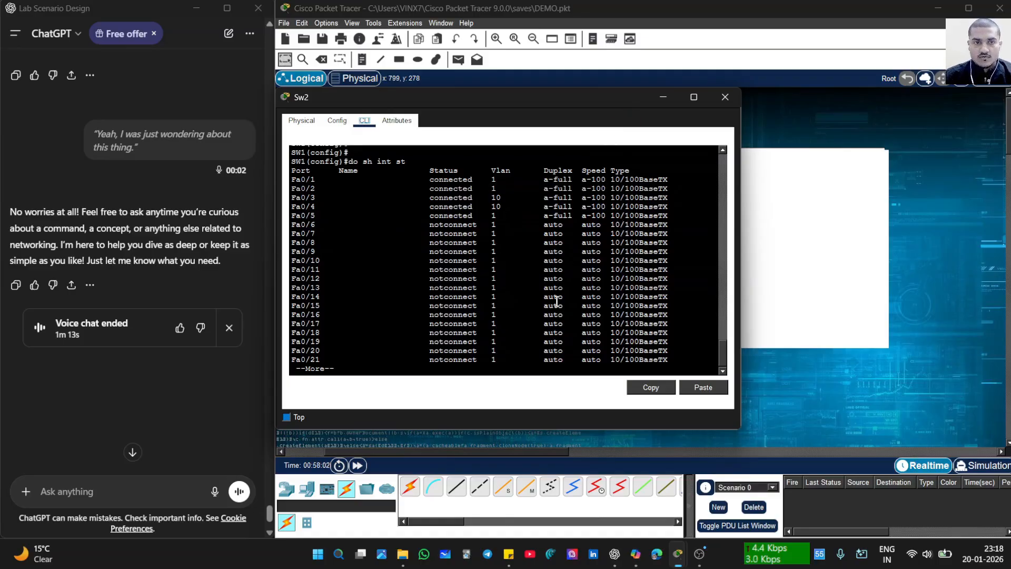
scroll(556, 301, "up", 2)
scroll(557, 301, "down", 2)
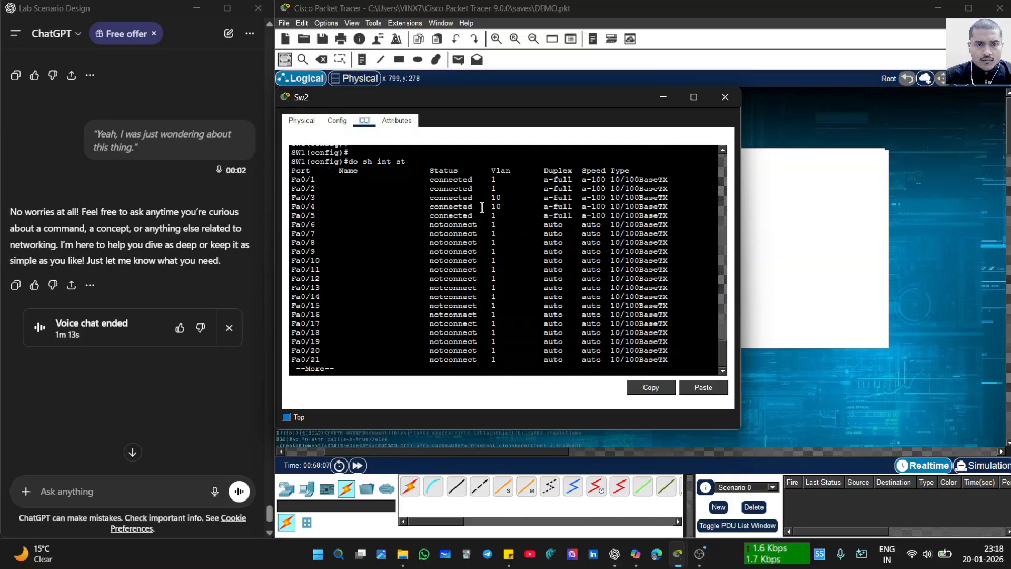
left_click(694, 97)
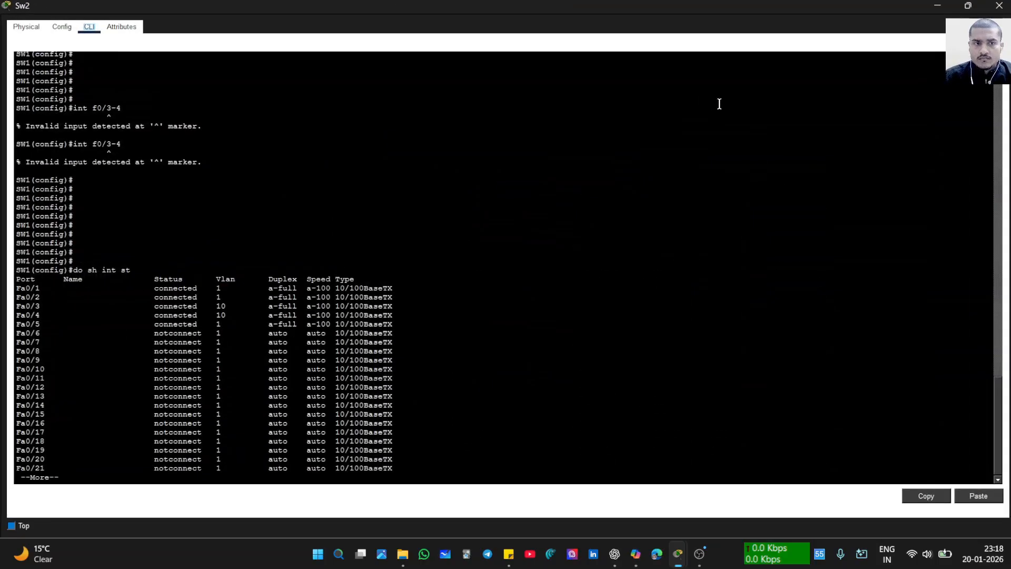
left_click(999, 5)
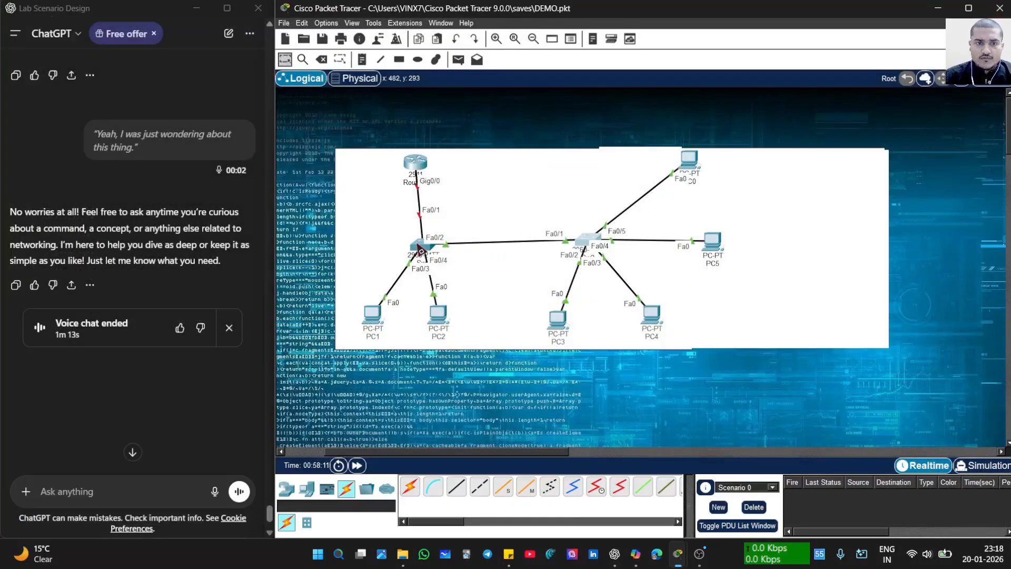
- Open the command line of Sw1 and bring up a fresh privileged prompt
left_click(398, 243)
left_click(278, 425)
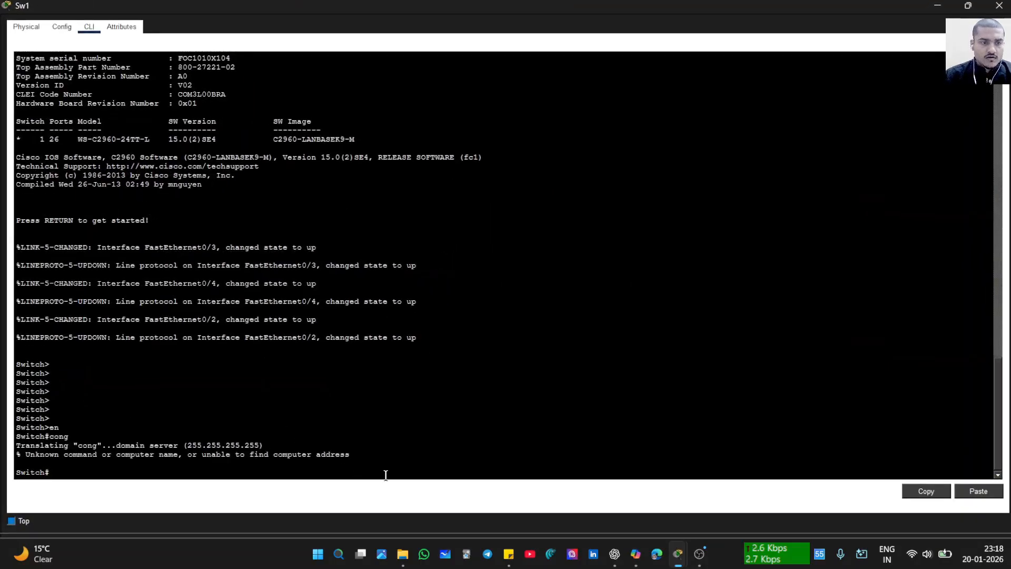
key("Return")
key("Return")
key("Return")
key("Return")
key("Return")
key("Return")
key("Return")
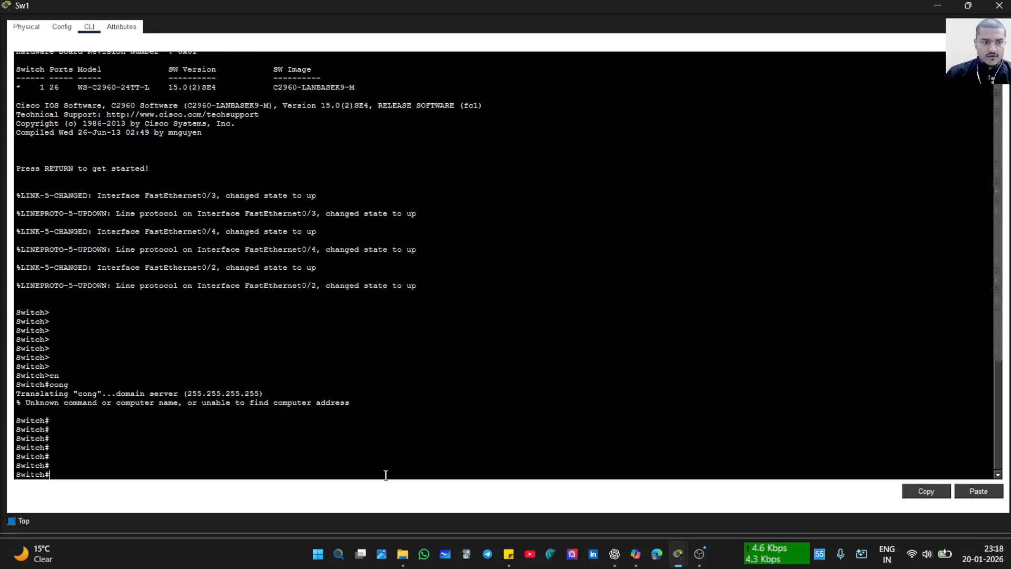
type("int")
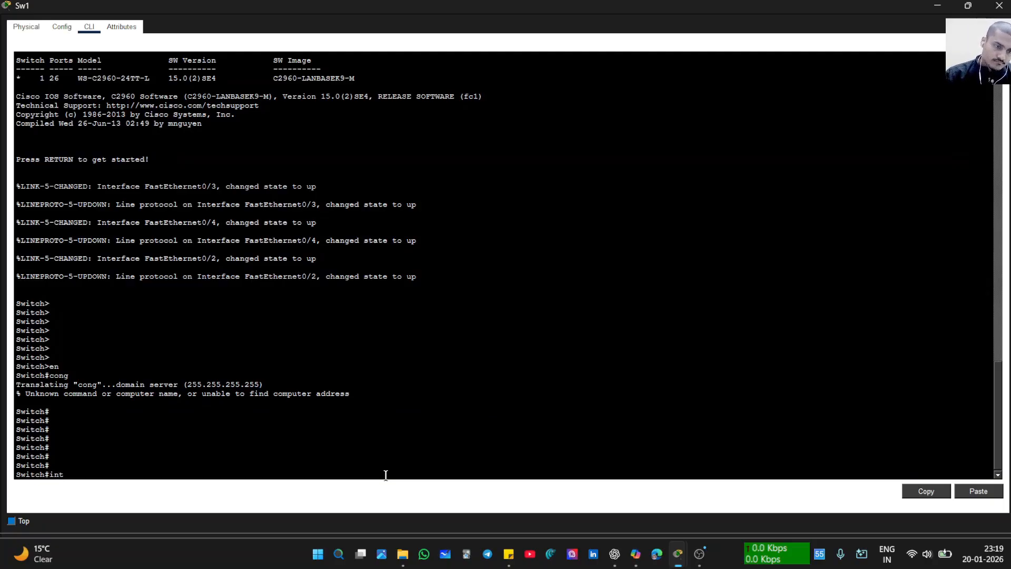
key("BackSpace")
key("BackSpace")
key("BackSpace")
type("do")
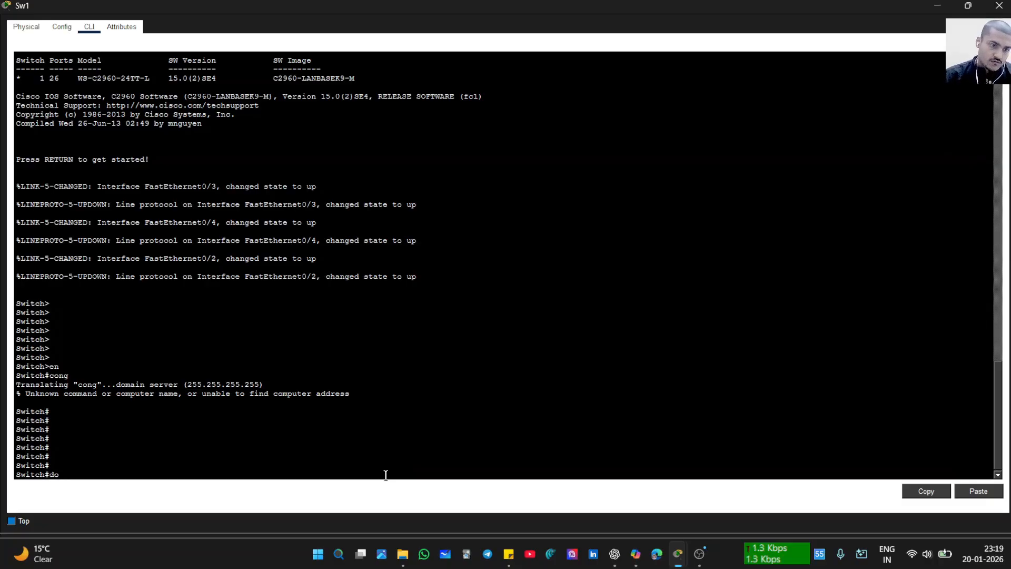
key("BackSpace")
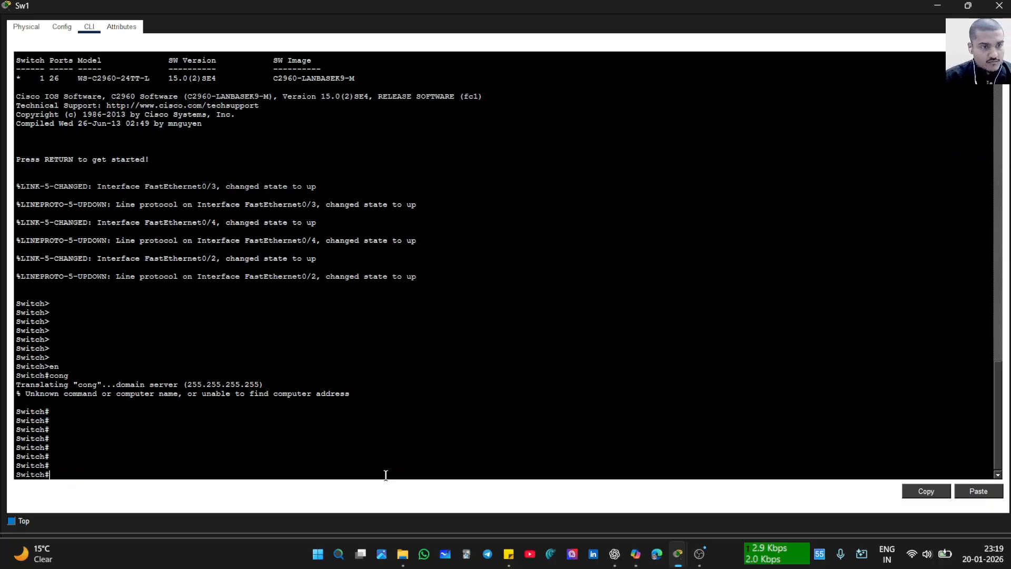
- Enter global configuration mode on Sw1 with en and conf, choosing the terminal as the configuration source
type("en")
key("Return")
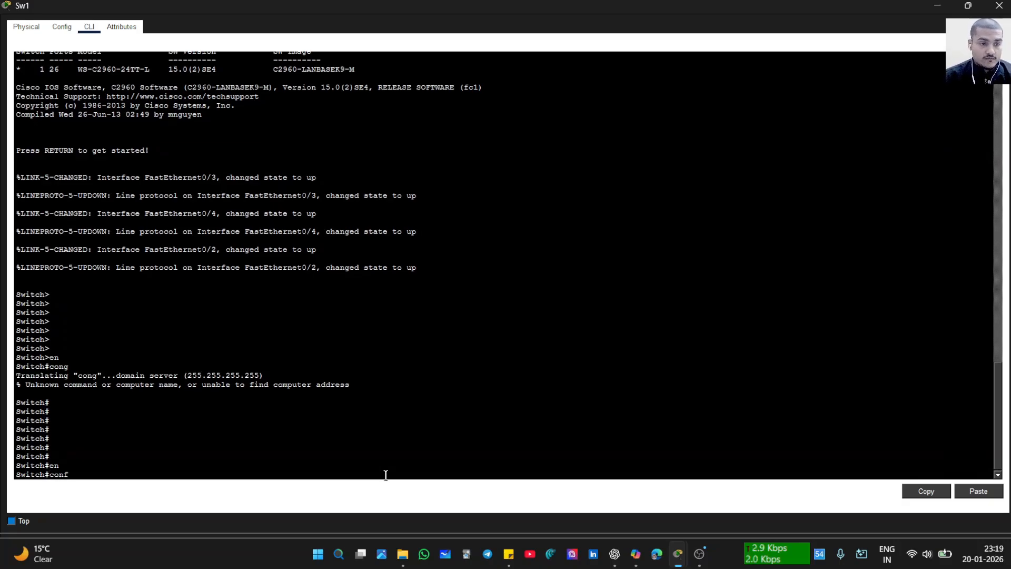
type("conf")
key("Return")
type("t")
key("Return")
key("Return")
key("Return")
key("Return")
key("Return")
key("Return")
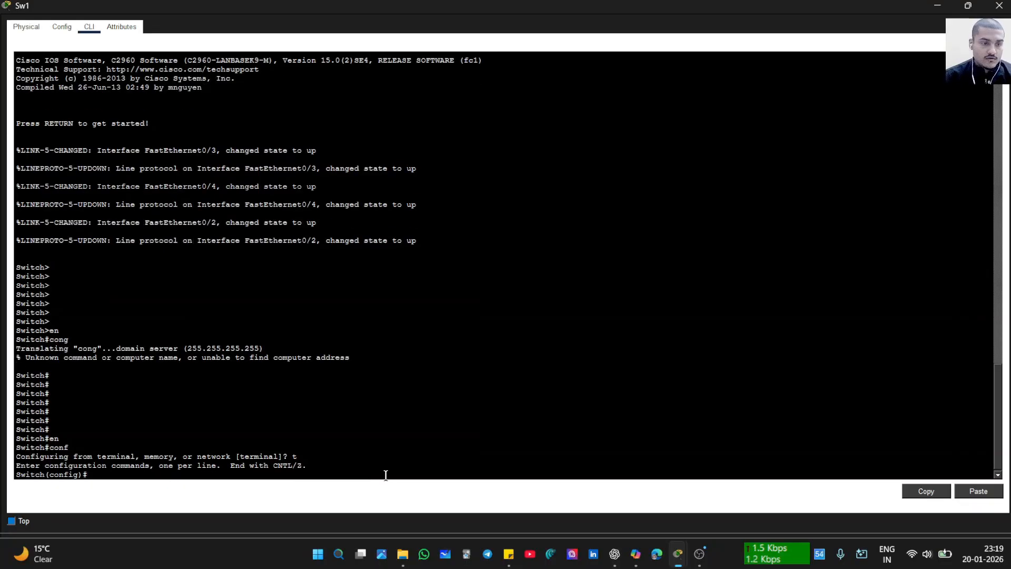
- Run do sh int sta on Sw1 and examine each port's connection status and VLAN
type("do")
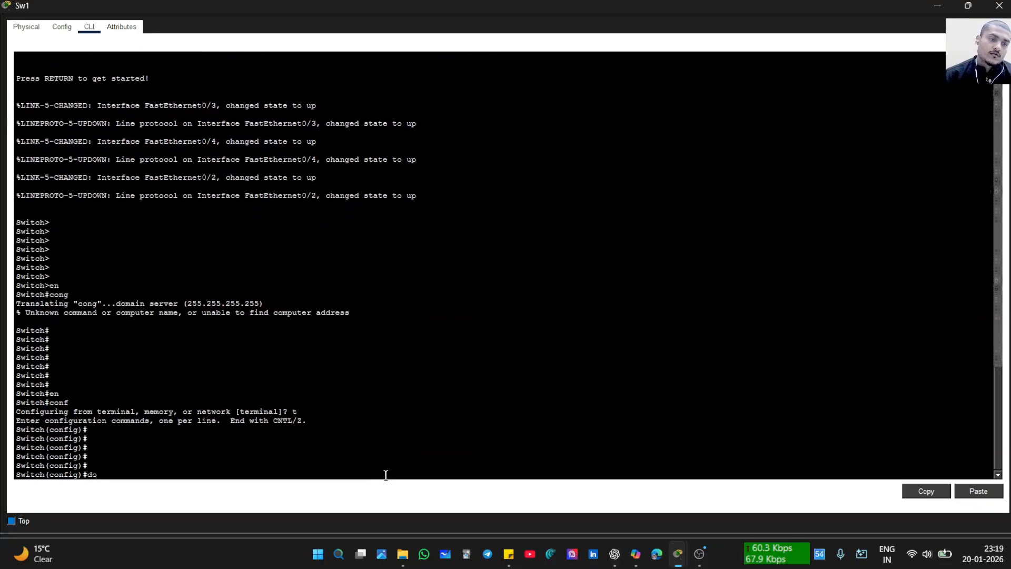
type(" sh in")
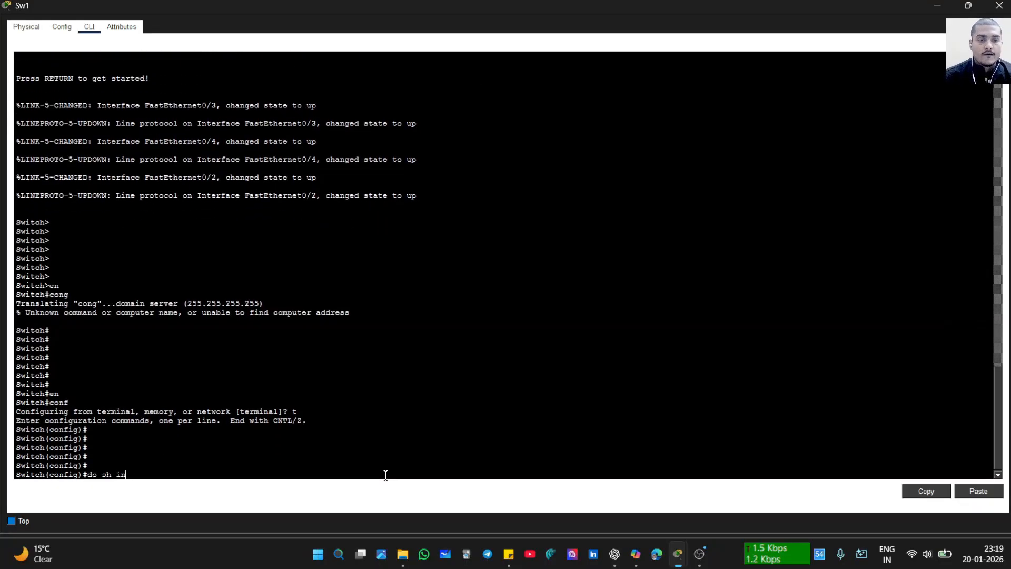
type("t sta")
key("Return")
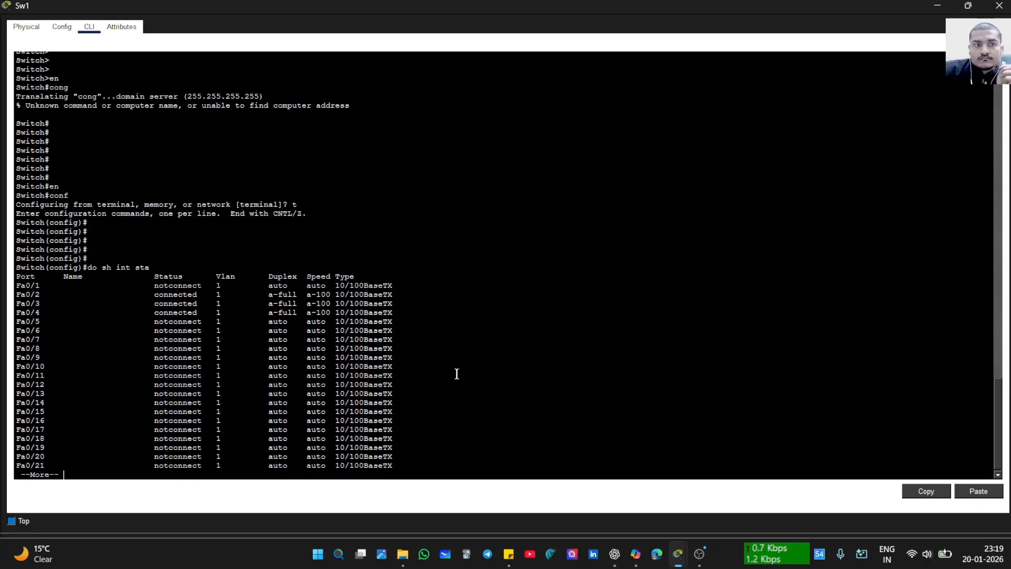
scroll(322, 300, "up", 10)
scroll(321, 300, "up", 20)
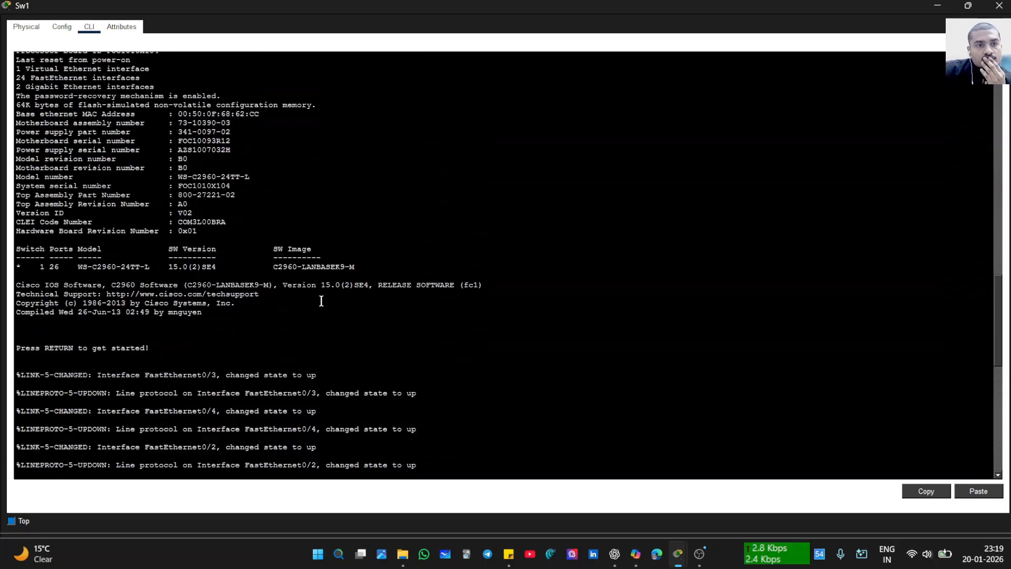
scroll(321, 301, "up", 20)
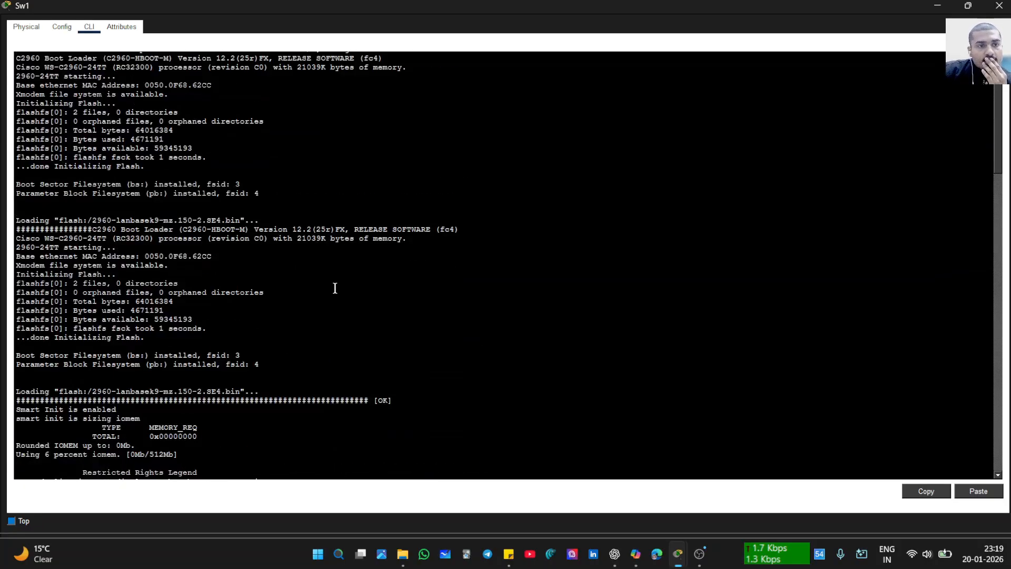
scroll(294, 292, "down", 20)
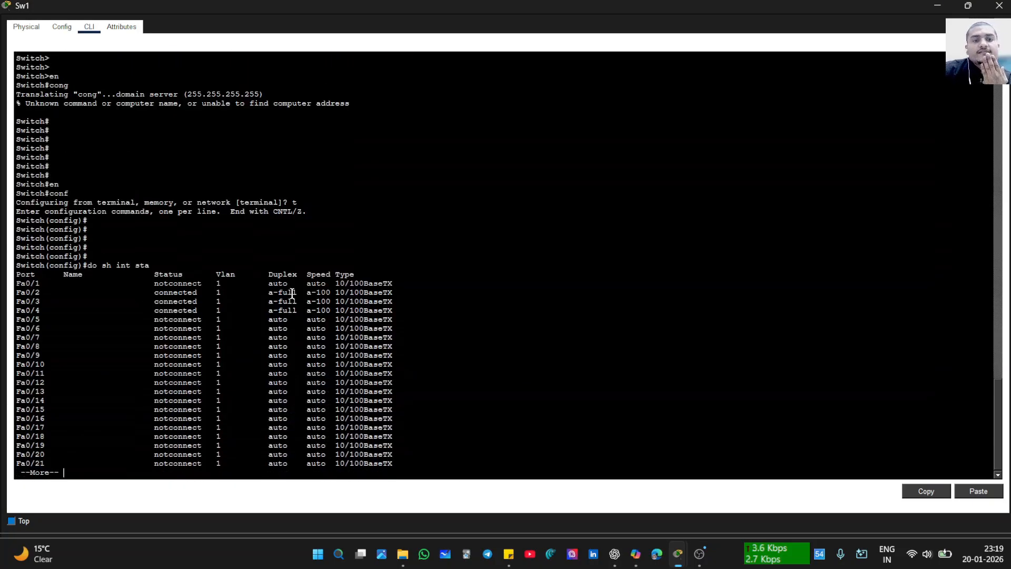
scroll(291, 292, "up", 5)
scroll(290, 291, "down", 5)
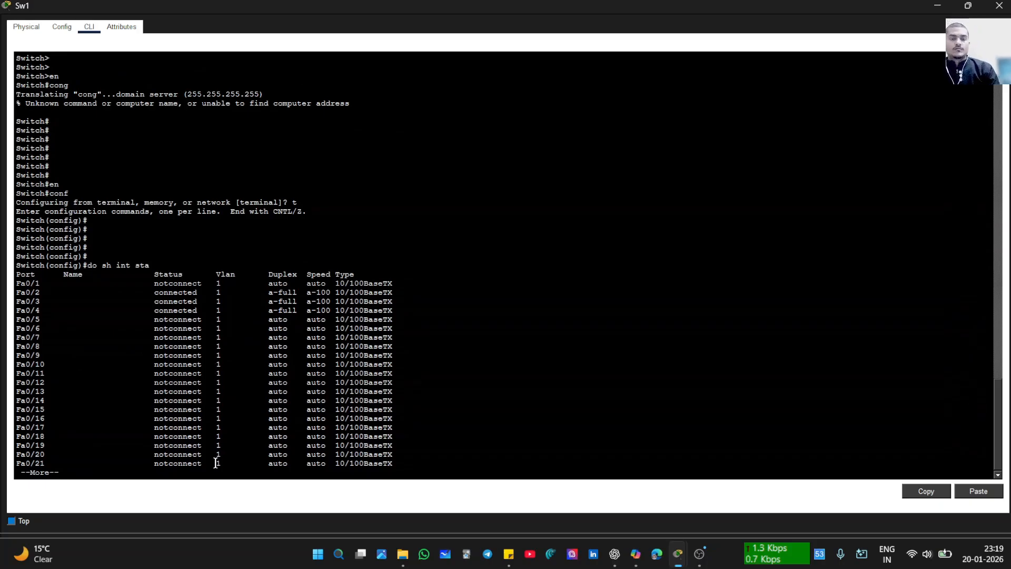
- Page through the rest of the interface status list and return to the configuration prompt
key("Return")
key("Return")
key("Return")
key("Return")
key("Return")
key("Return")
key("Return")
key("Return")
key("Return")
key("Return")
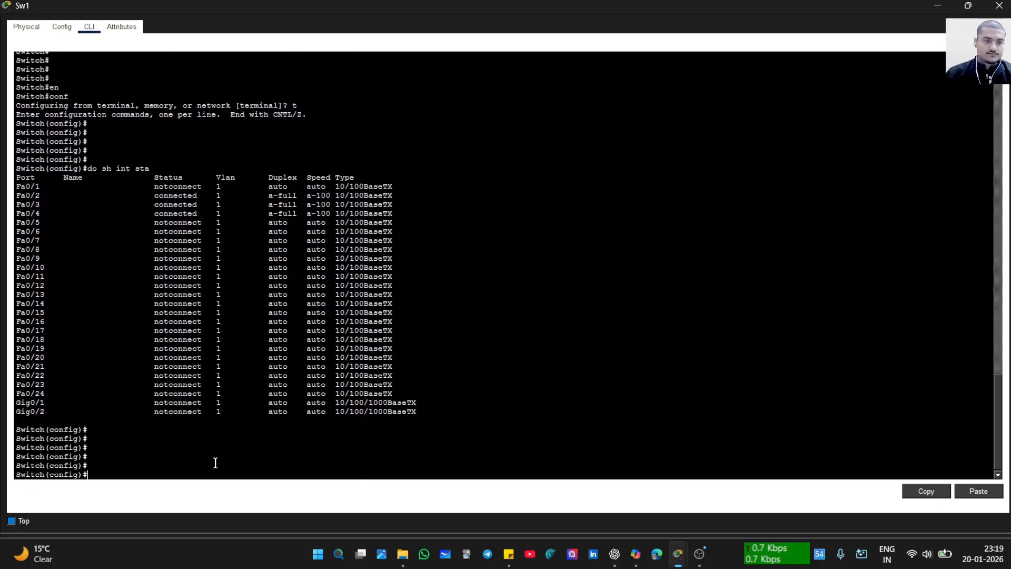
key("Return")
- Create VLAN 10 on Sw1, name it HR, and exit VLAN configuration mode
type("valn")
key("BackSpace")
key("BackSpace")
key("BackSpace")
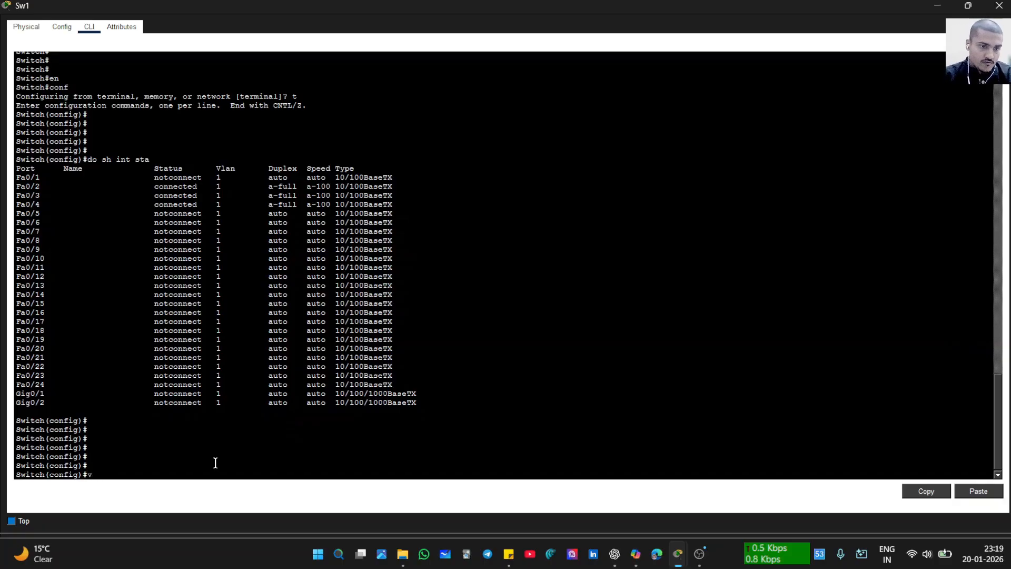
type("lan")
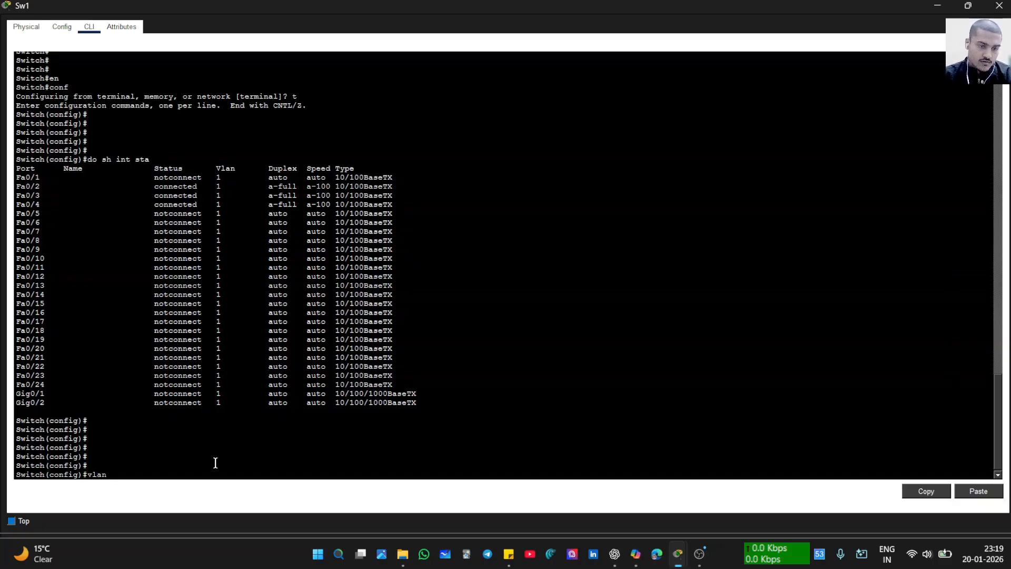
type(" 10")
key("Return")
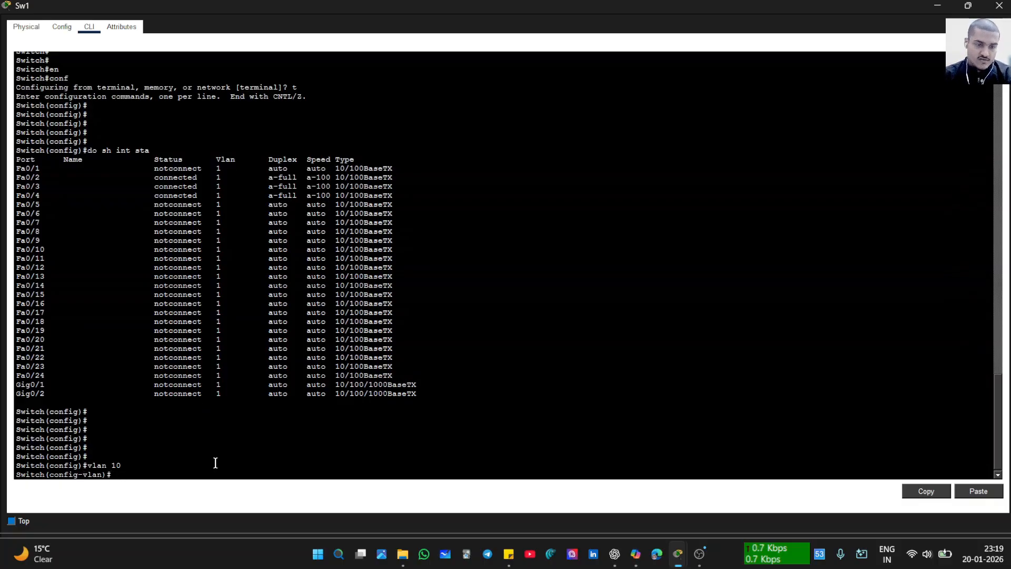
type("name")
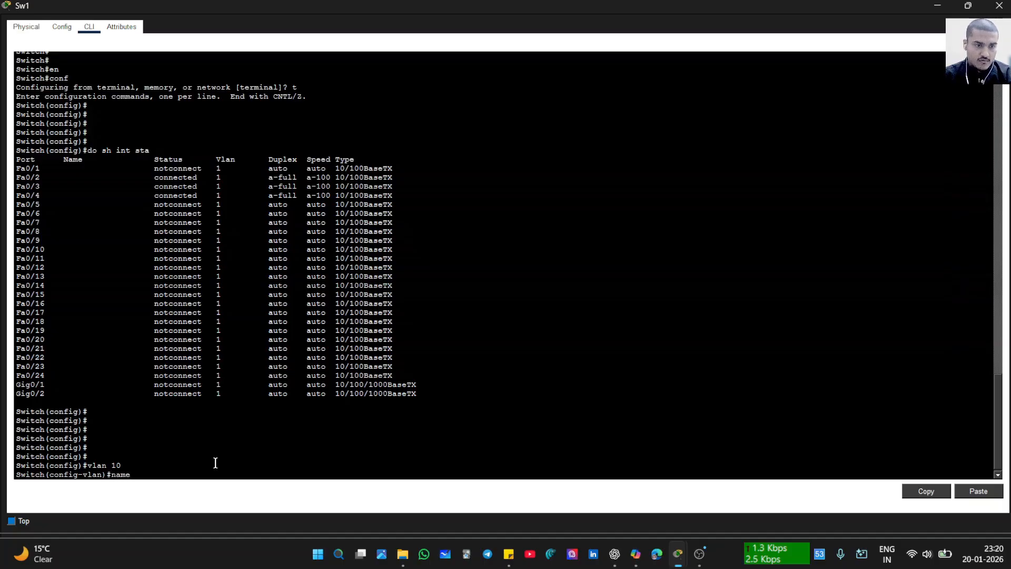
type(" HR")
key("Return")
key("Return")
key("Return")
key("Return")
type("exi")
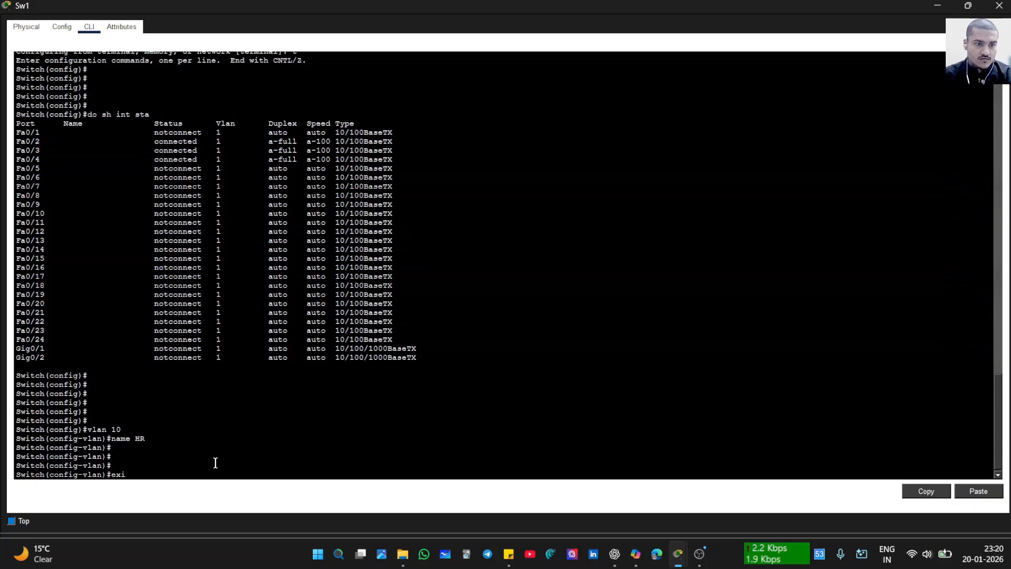
key("Return")
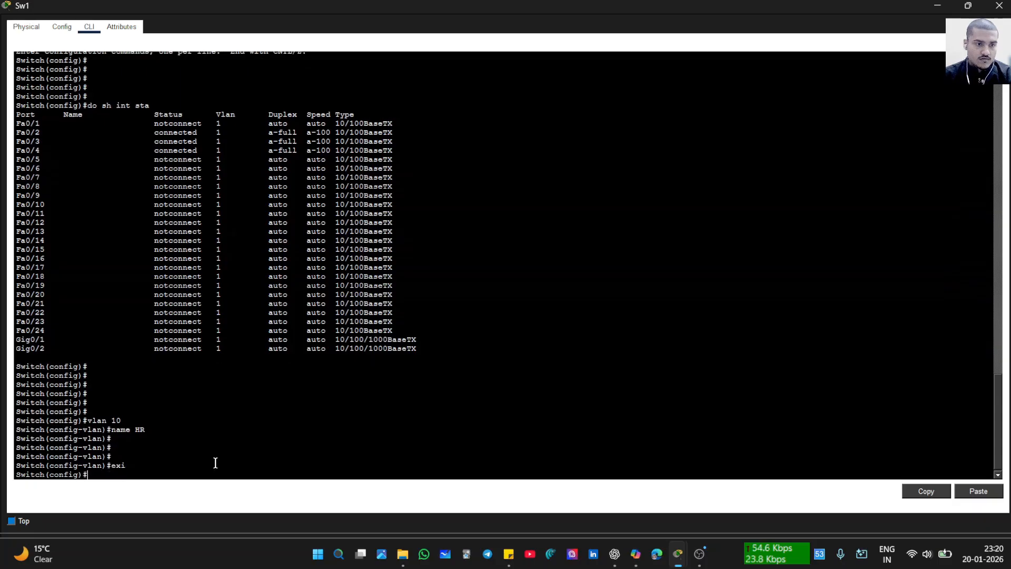
- Create VLAN 20 on Sw1 and name it IT
type("vlan")
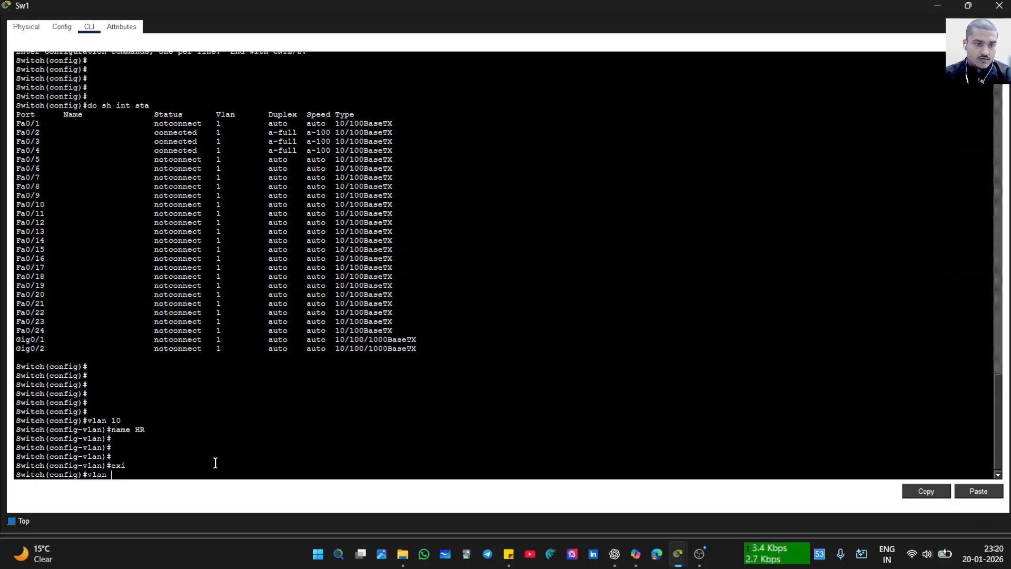
type(" 1")
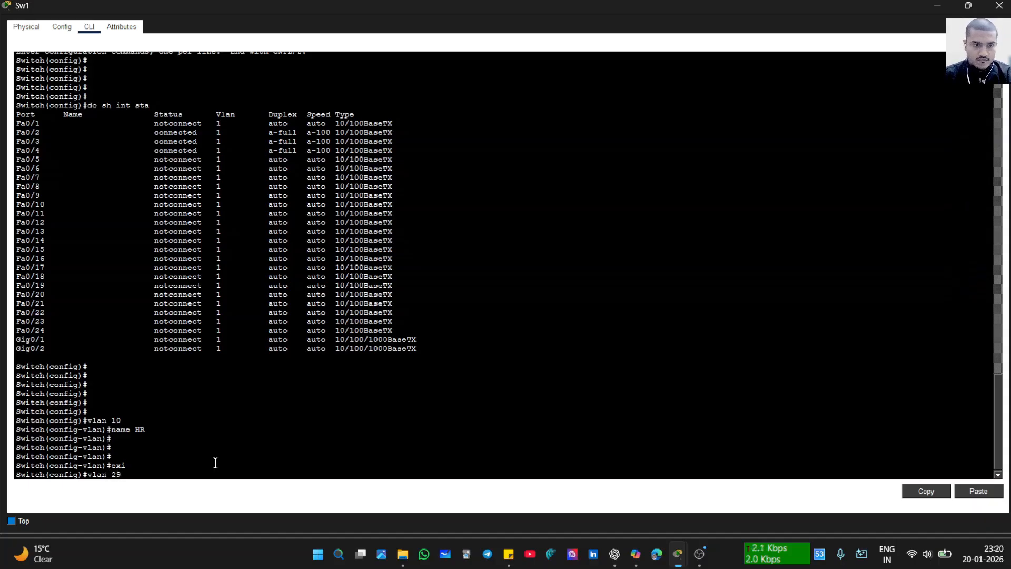
key("Return")
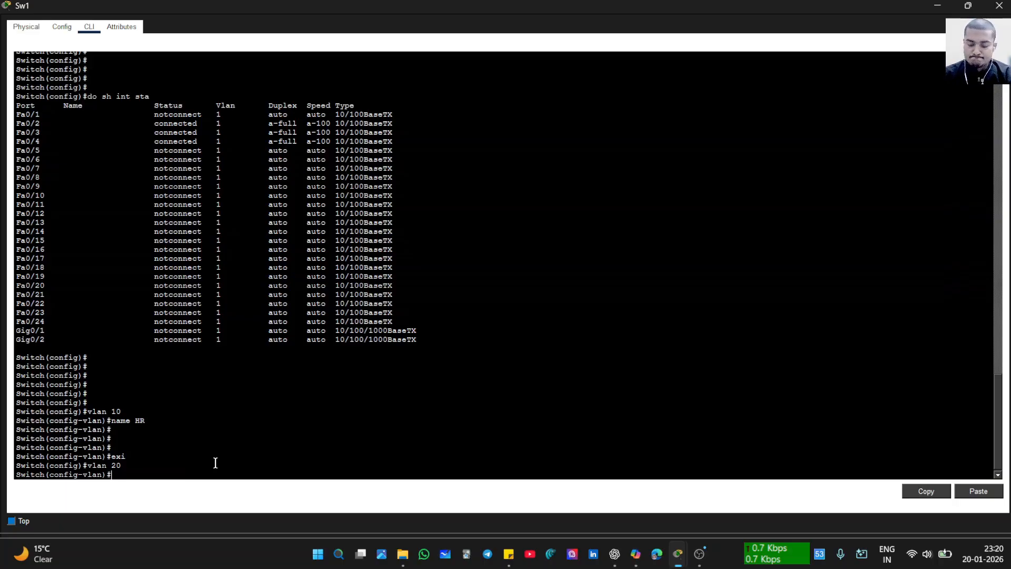
key("BackSpace")
key("BackSpace")
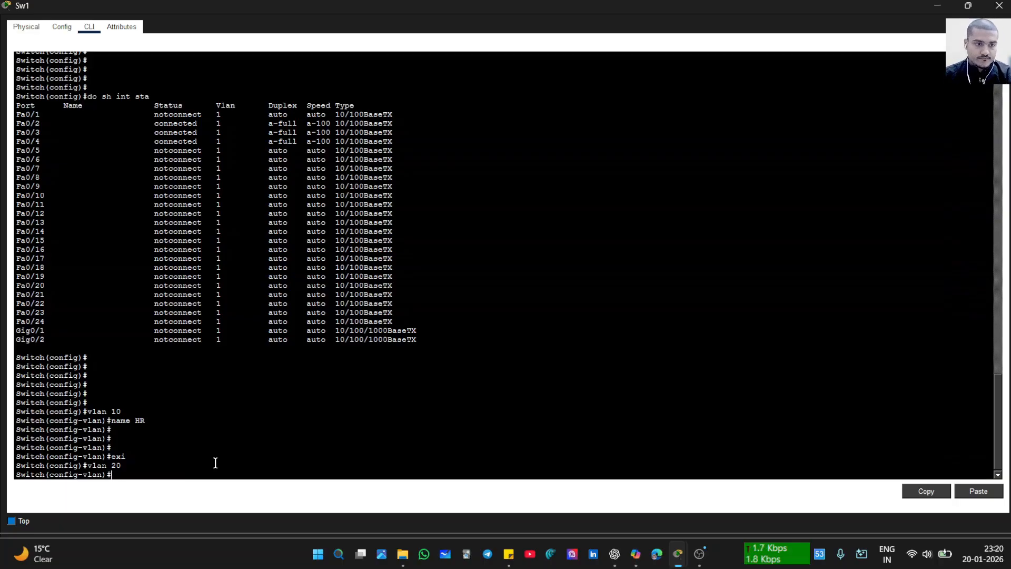
key("BackSpace")
key("BackSpace")
key("BackSpace")
type("na")
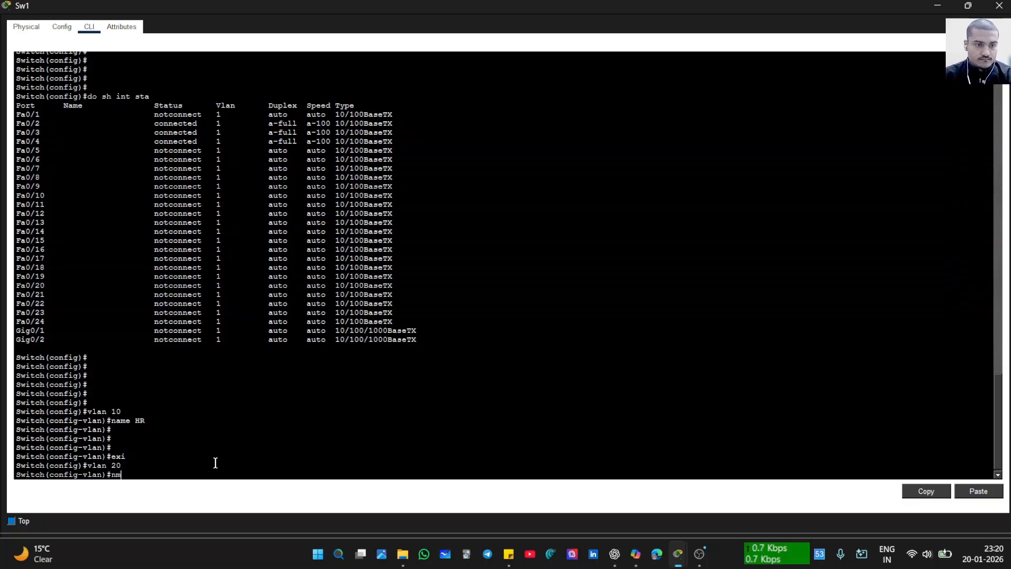
type("me I")
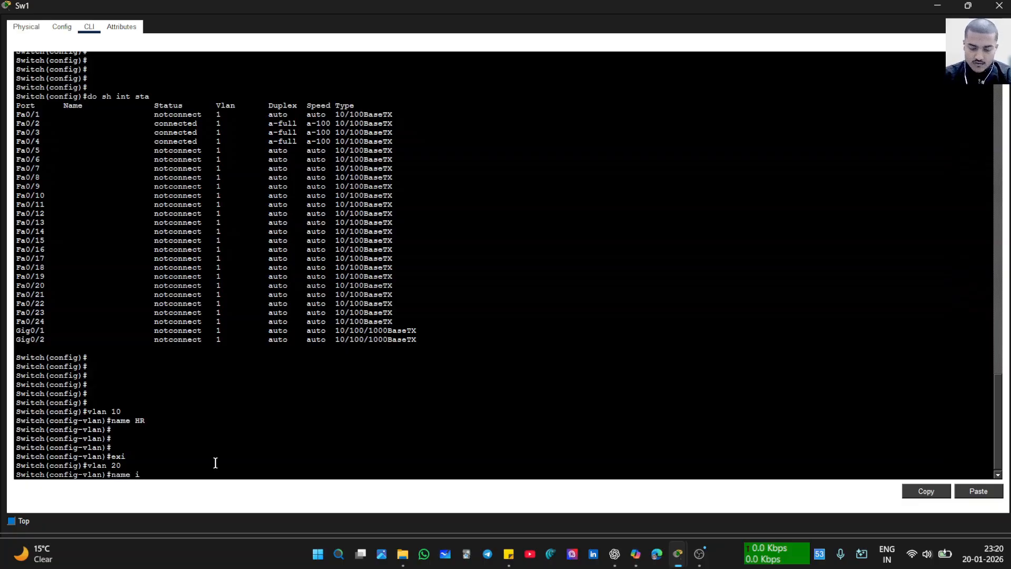
type("T")
key("Return")
key("Return")
key("Return")
key("Return")
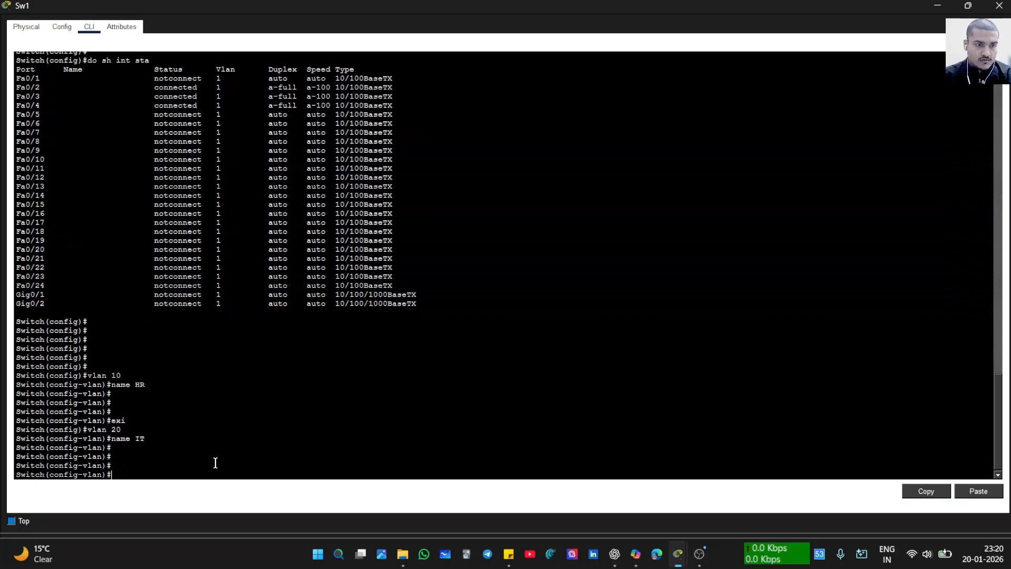
- Leave VLAN 20's configuration mode and create VLAN 99 on Sw1
type("ex")
key("Return")
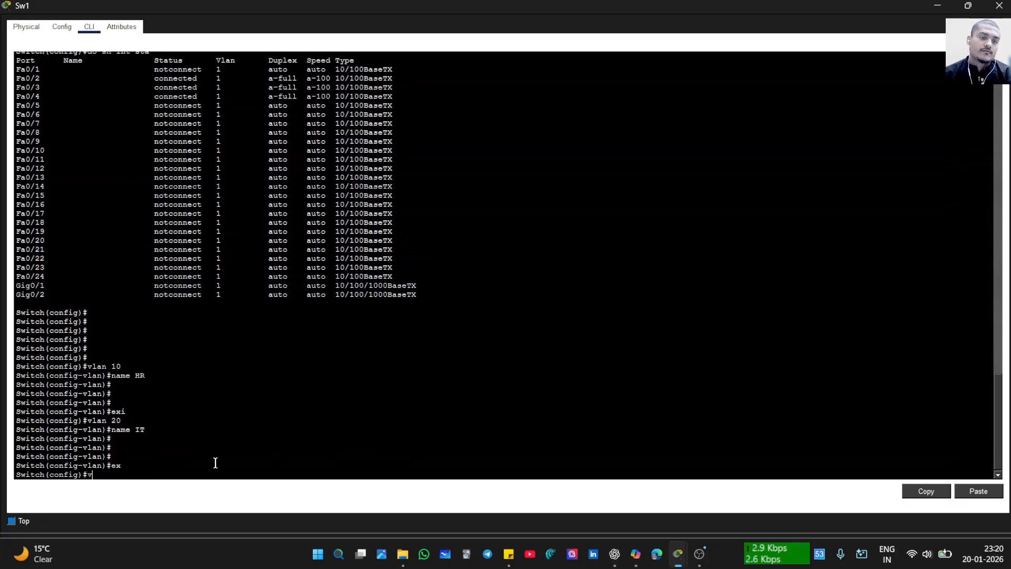
type("vlan  9")
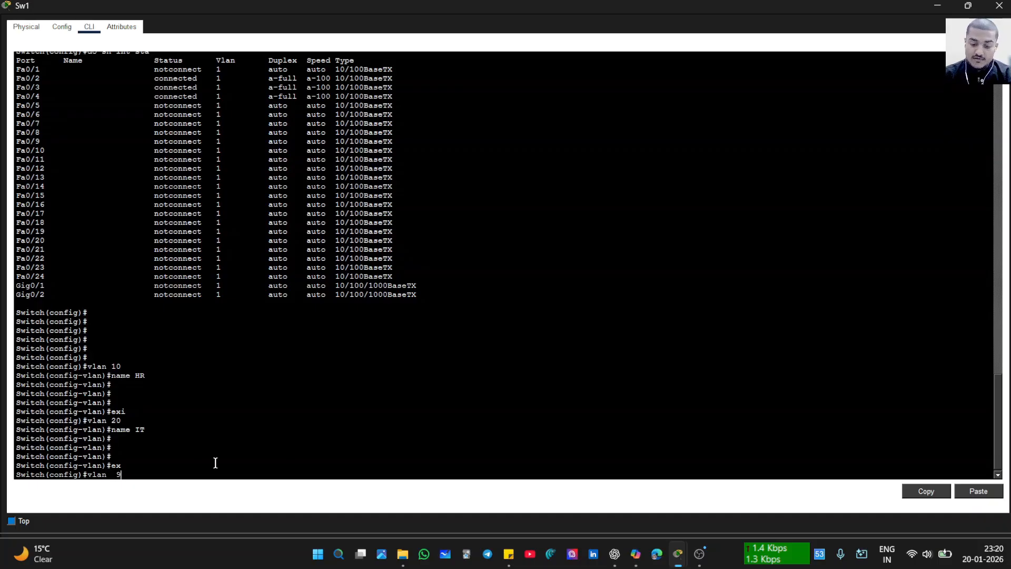
type("9")
key("Return")
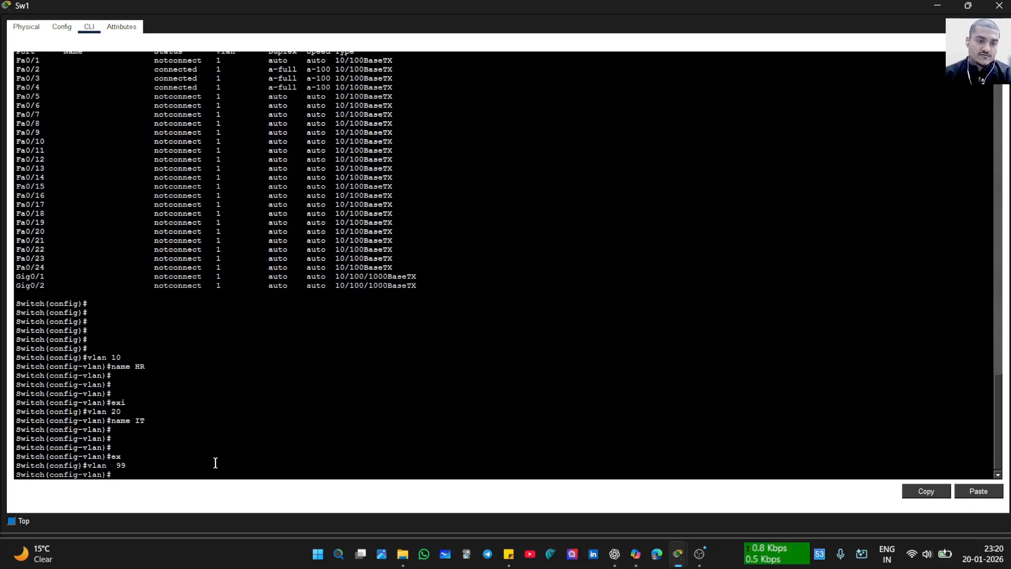
- Try to name VLAN 99 on Sw1 with the two-part name N MGMT
type("ne")
key("BackSpace")
type("ame N")
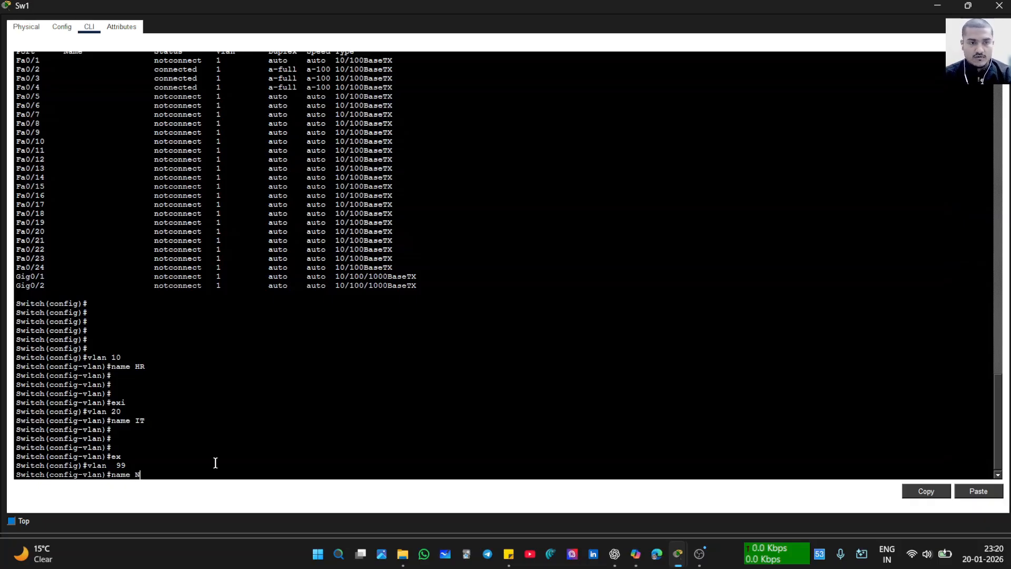
type(" Mgm")
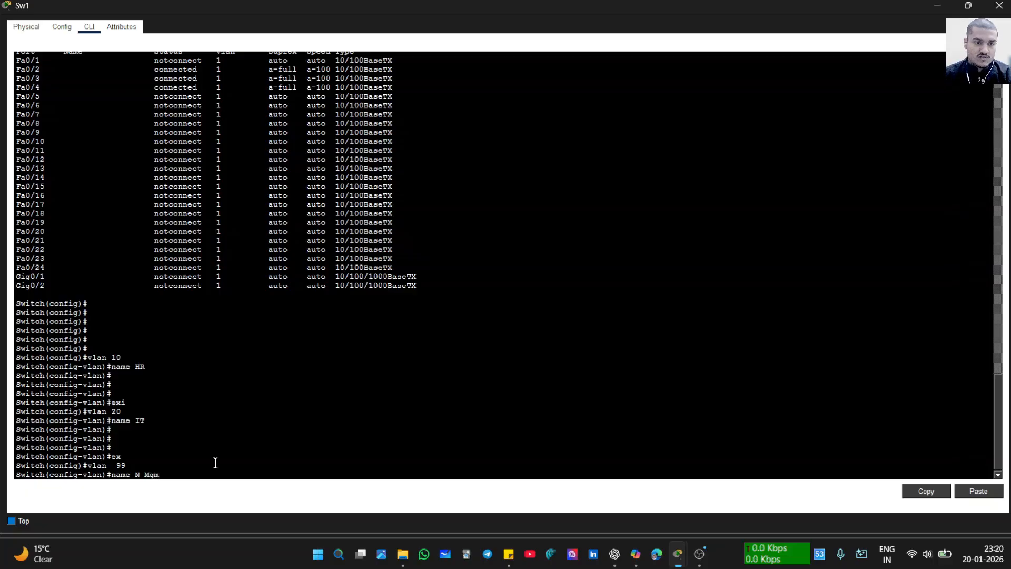
key("BackSpace")
type("GMT")
key("Return")
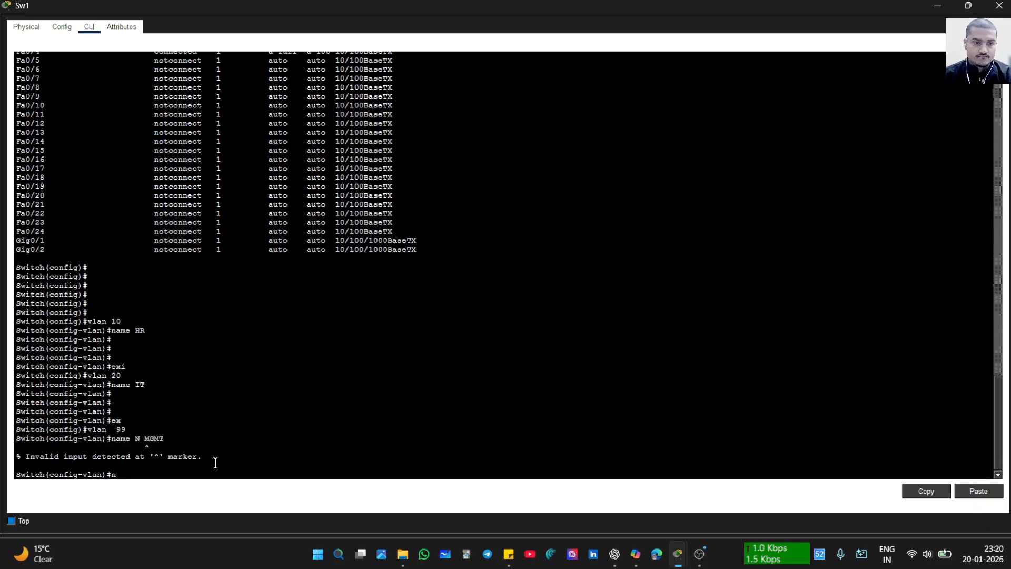
- Name VLAN 99 on Sw1 MGMT and exit VLAN configuration mode
type("nm")
key("Tab")
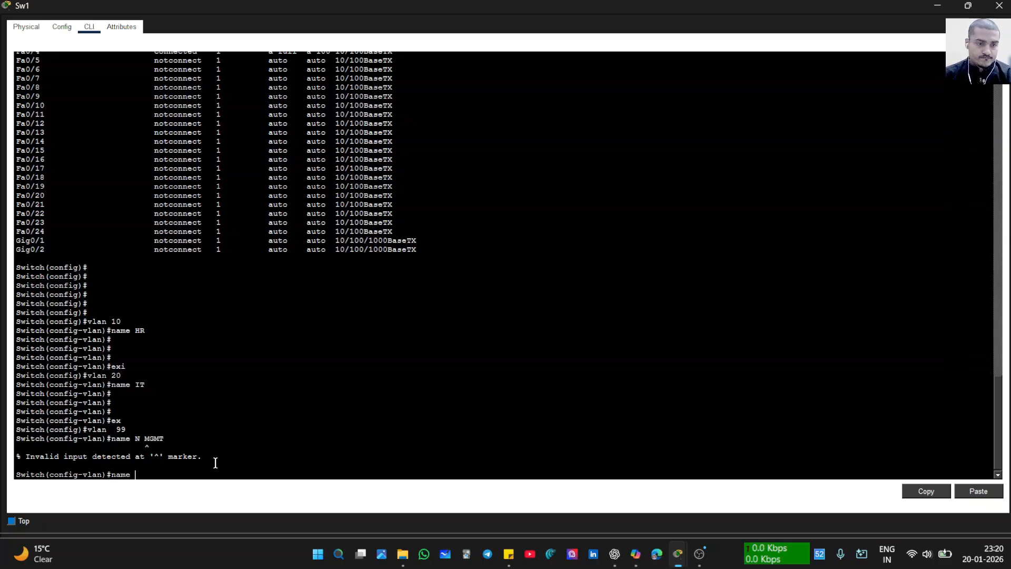
type("MGMT")
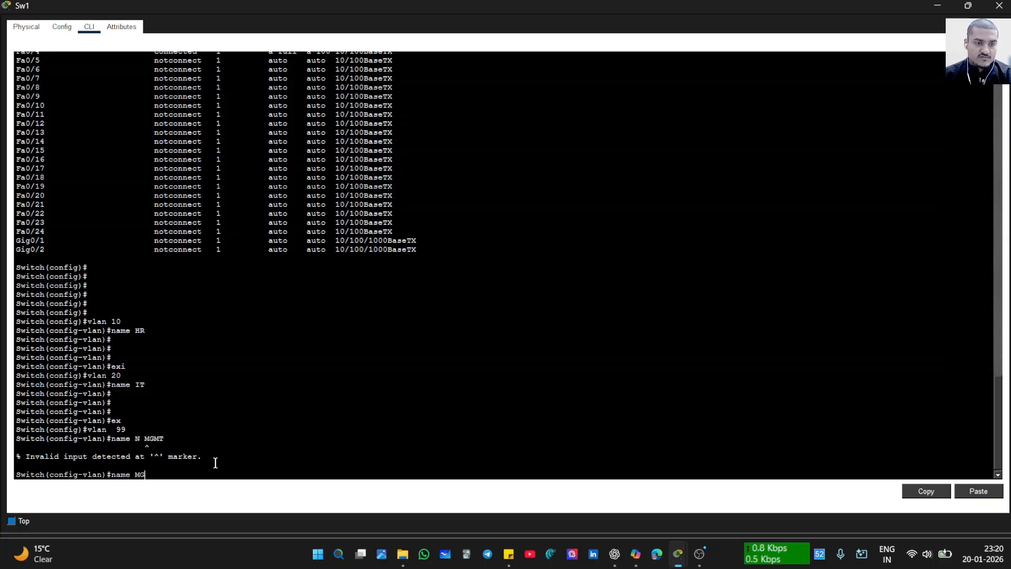
key("Return")
key("Return")
key("Return")
key("Return")
key("Return")
key("Return")
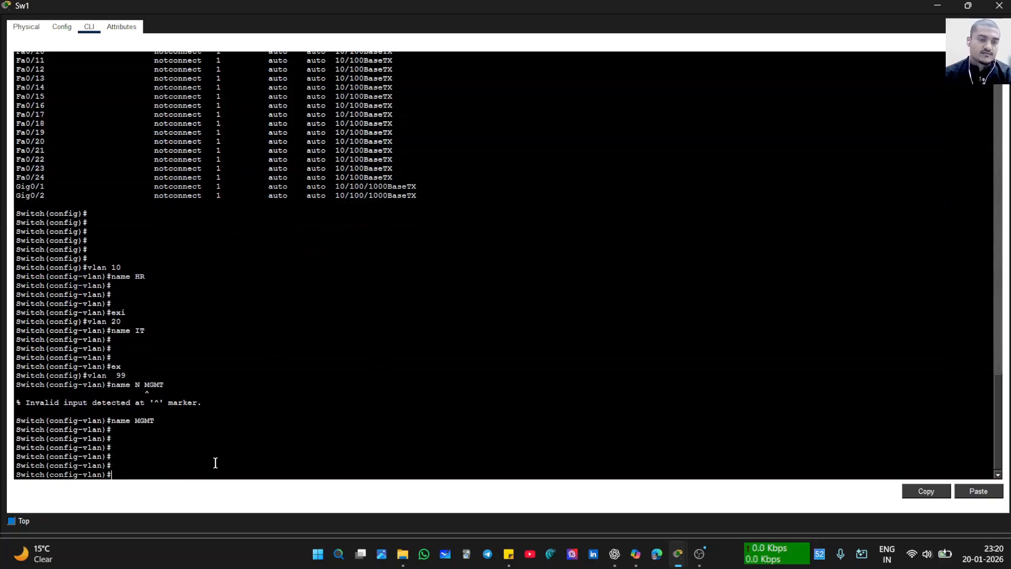
type("exit")
key("Return")
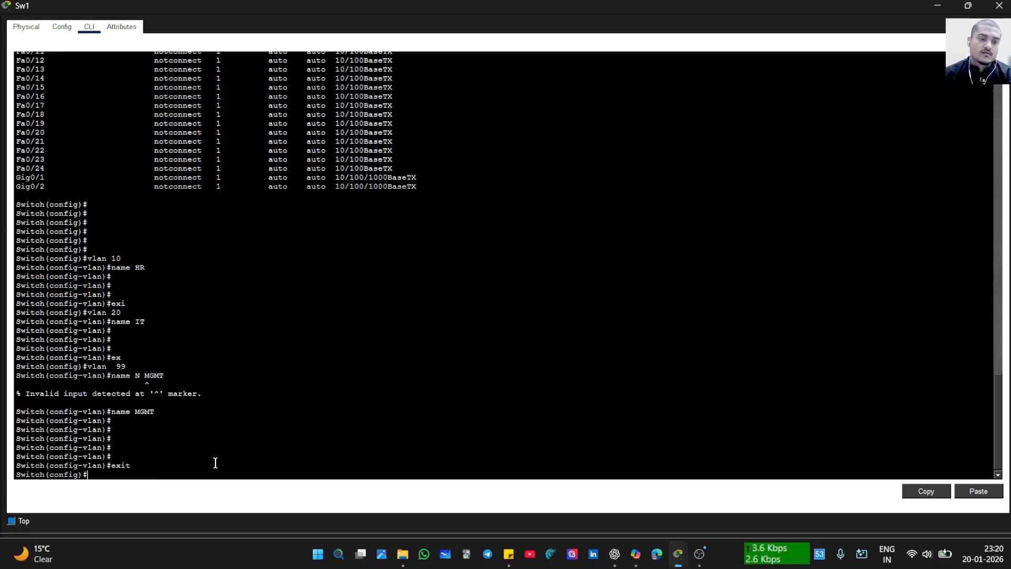
- Run do sh vlan br on Sw1 and check the VLAN names and their assigned ports
type("do sh vlan")
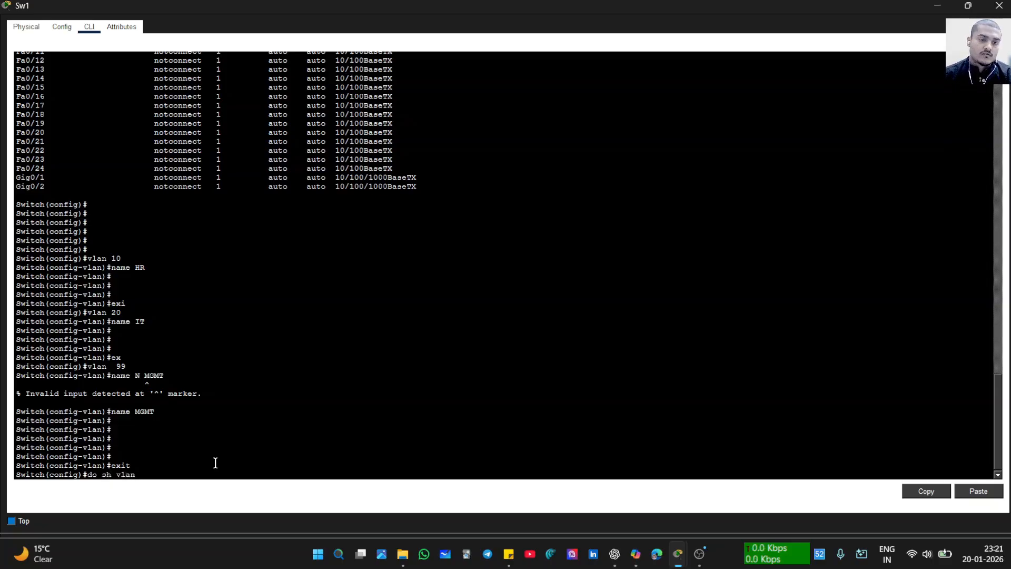
type(" br")
key("Return")
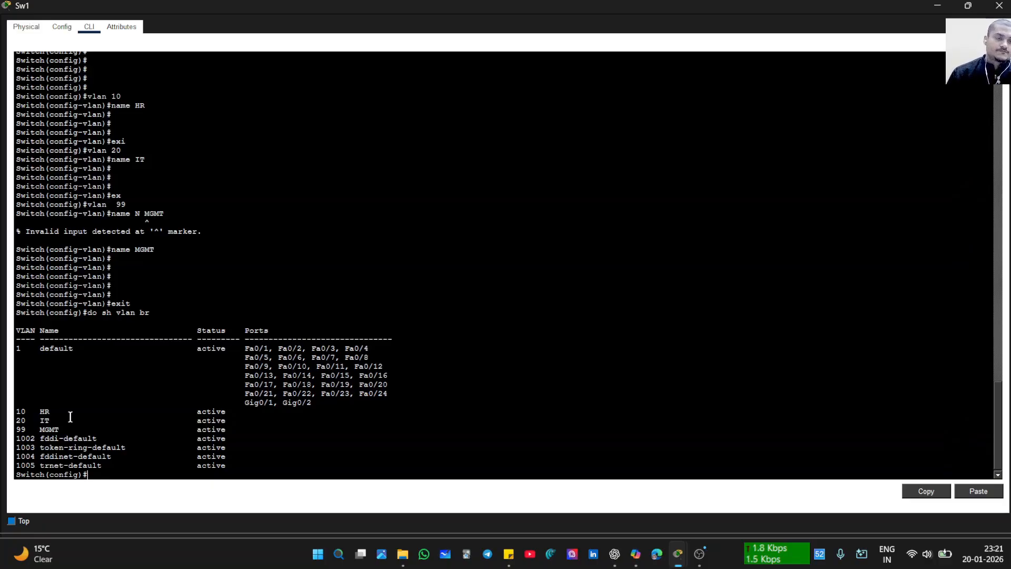
- Restore the maximized Sw1 window to its smaller size and move it aside to uncover the router side of the topology
type("int")
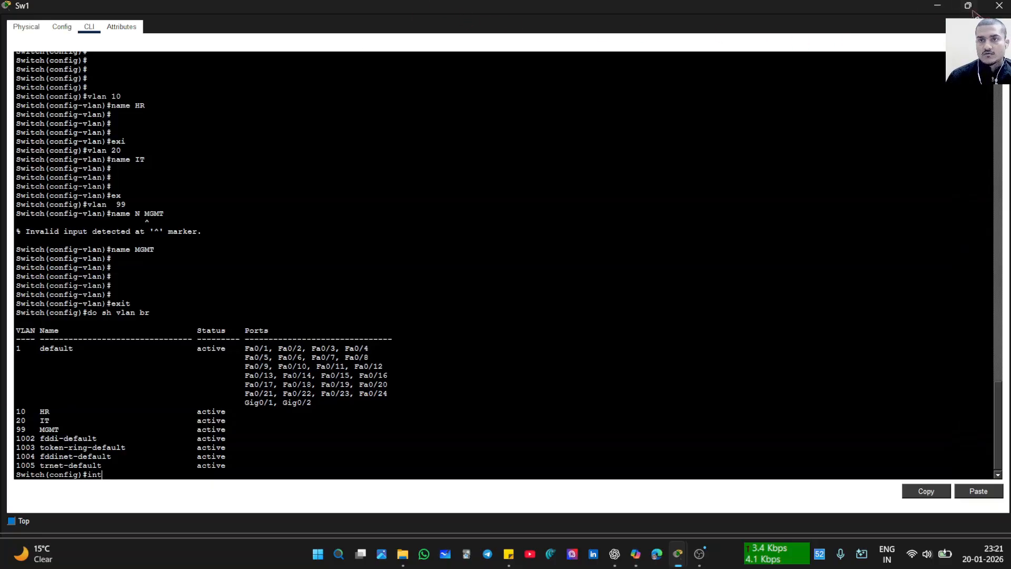
double_click(655, 9)
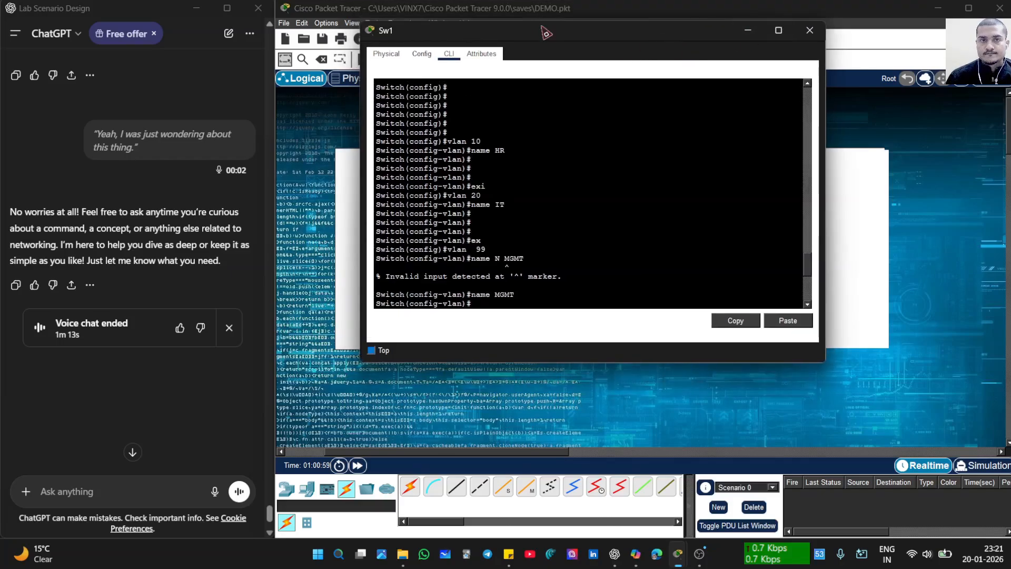
left_click_drag(539, 37, 695, 111)
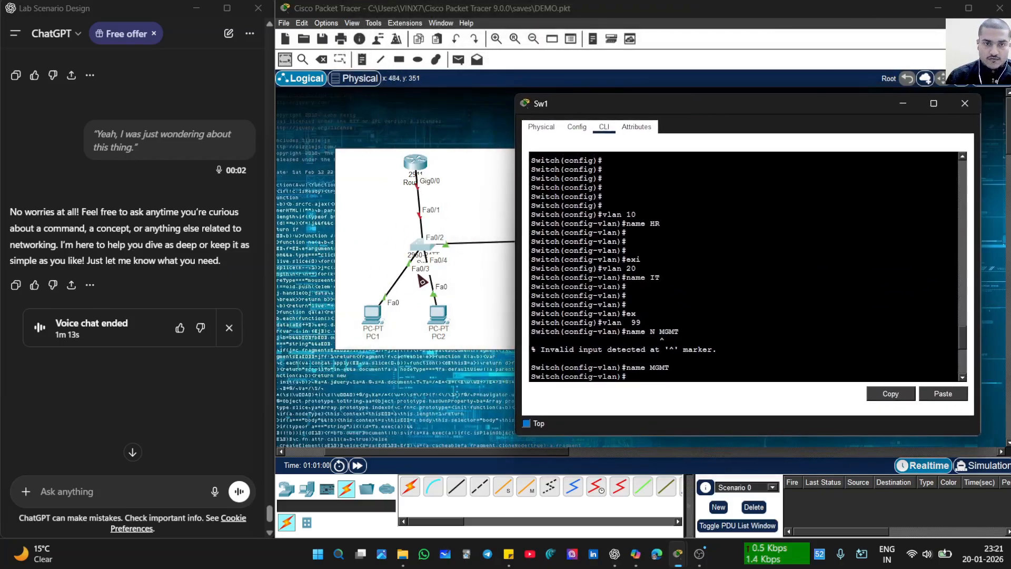
key("Return")
key("Return")
key("Return")
key("Return")
type("exit")
key("Return")
type("do sh vlan br")
key("Return")
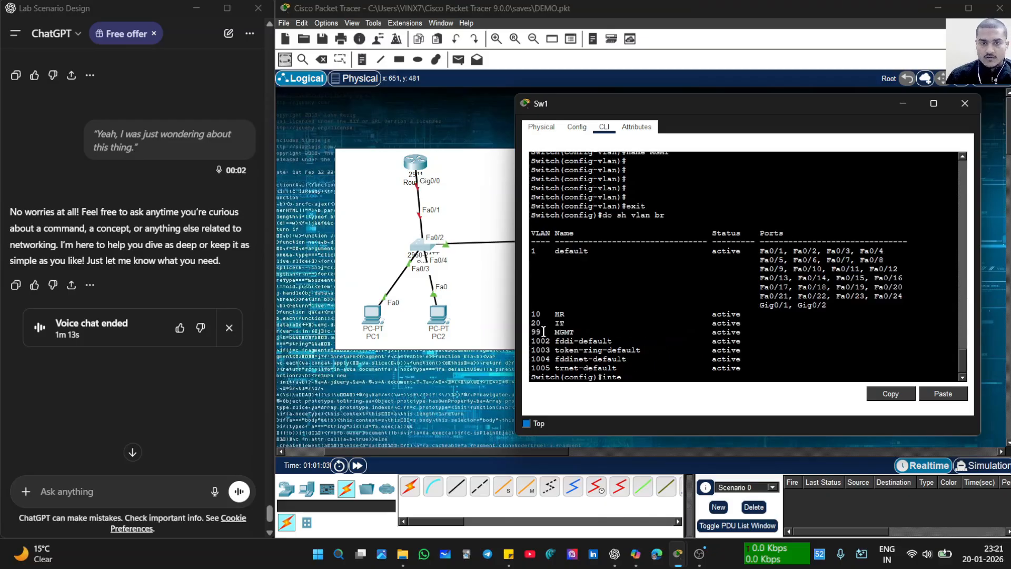
- Exit global configuration mode on Sw1 and try to re-enter it with the command cong
type("intex")
key("Return")
key("Return")
key("Return")
type("e")
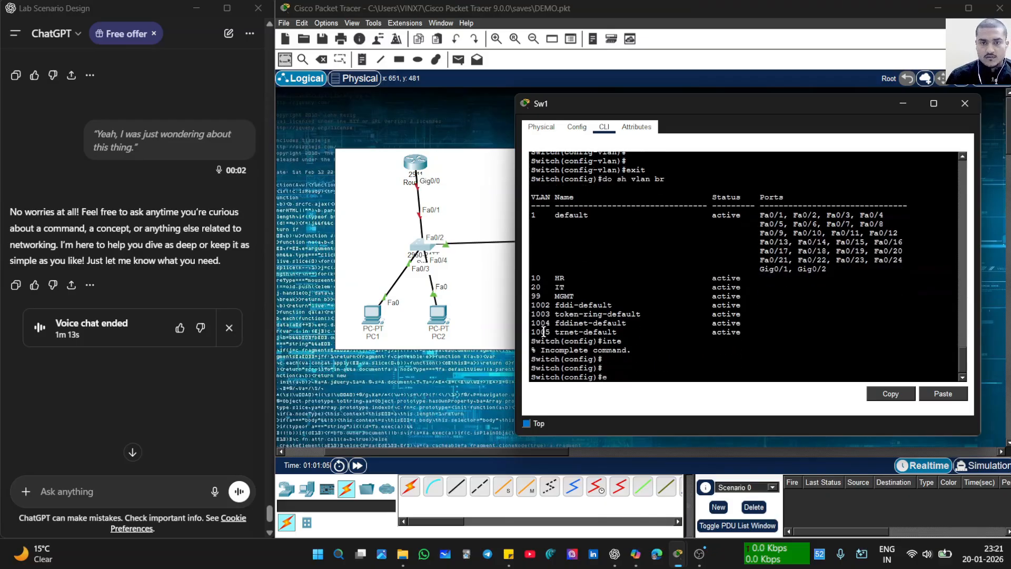
type("x")
key("Return")
key("Return")
key("Return")
key("Return")
key("Return")
key("Return")
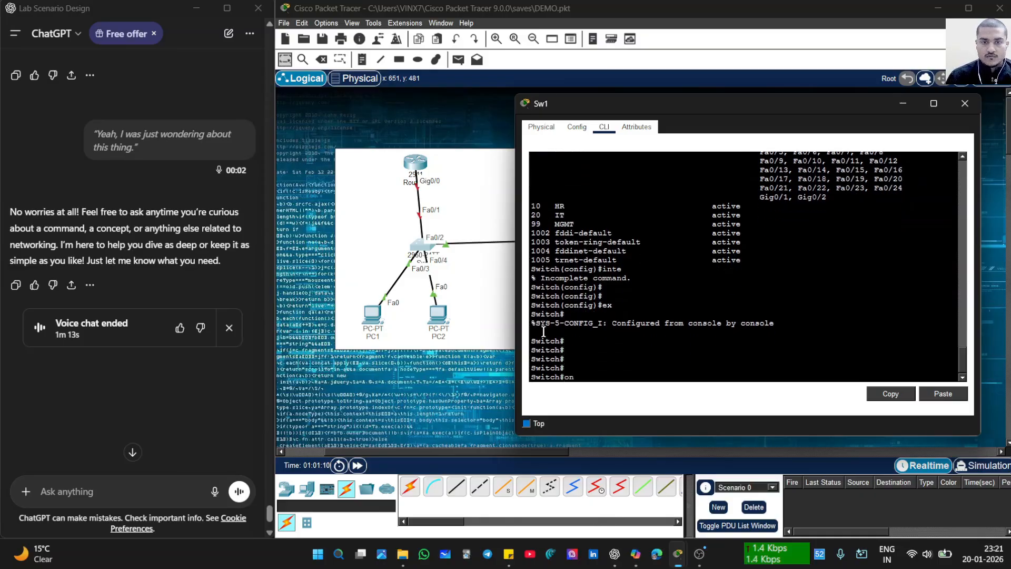
type("cong")
key("Return")
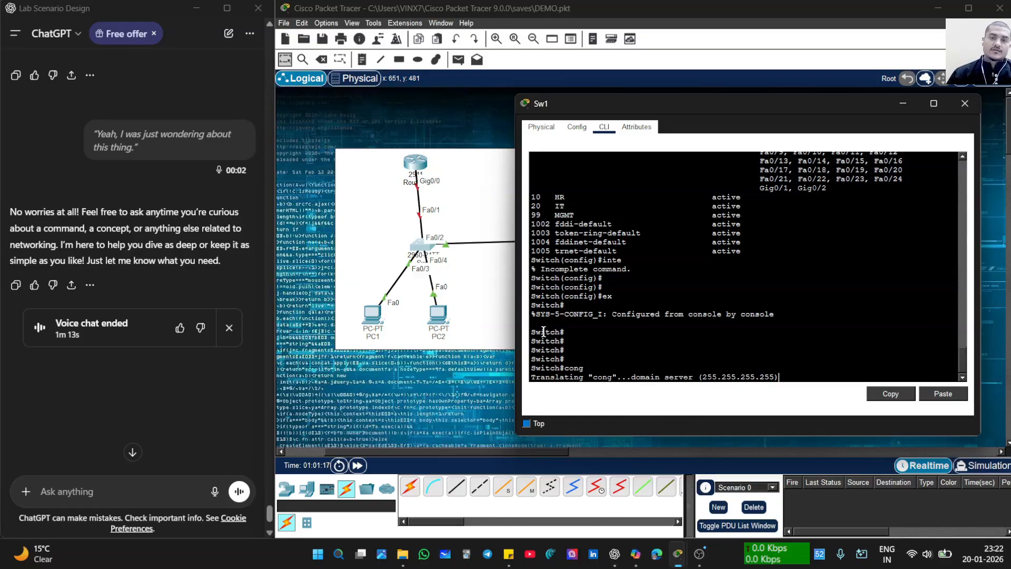
- Minimize Sw1, open Sw2's command line to review its earlier interface and VLAN output, and close the Sw2 window
left_click(903, 103)
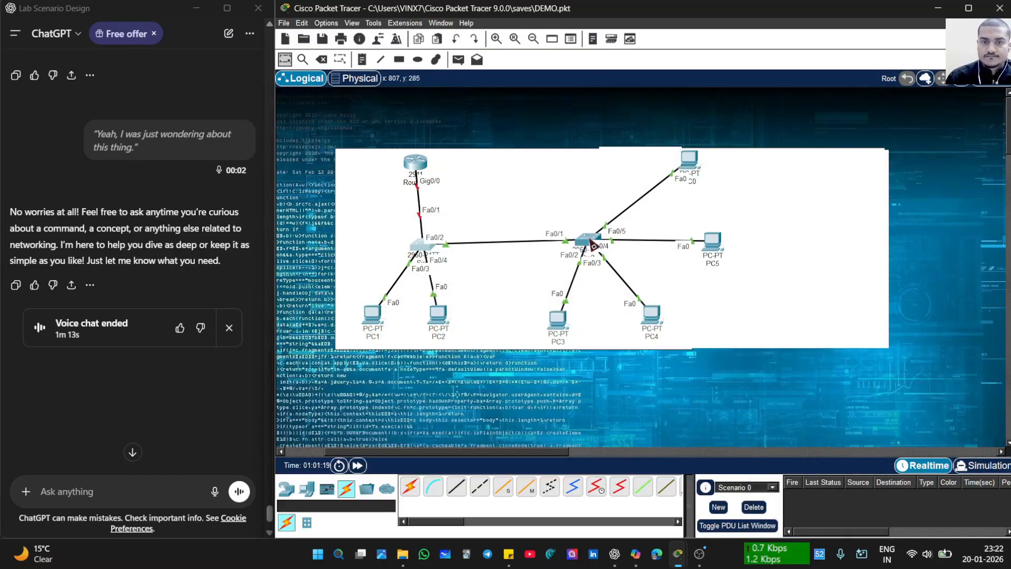
left_click(585, 248)
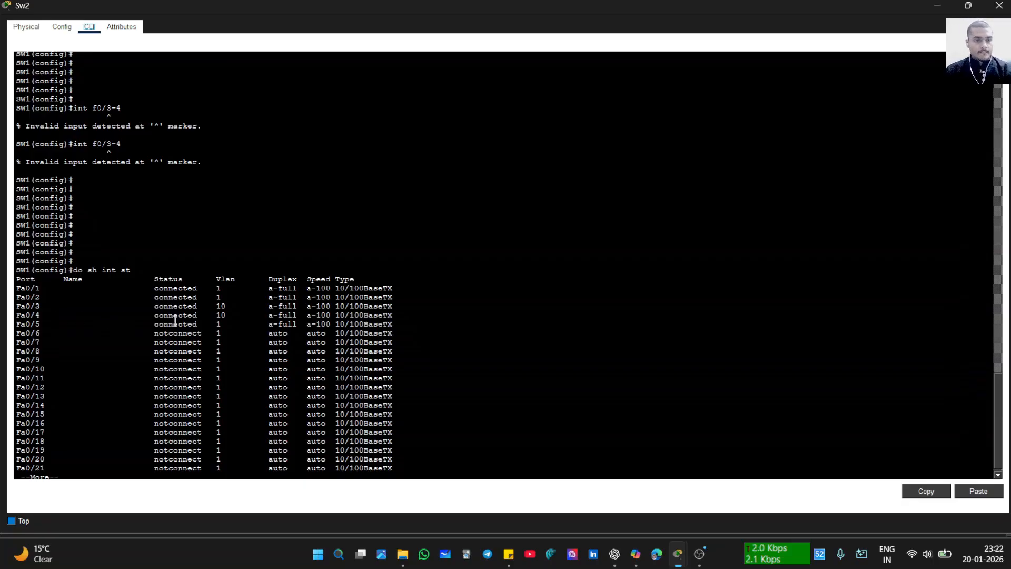
scroll(386, 367, "down", 1)
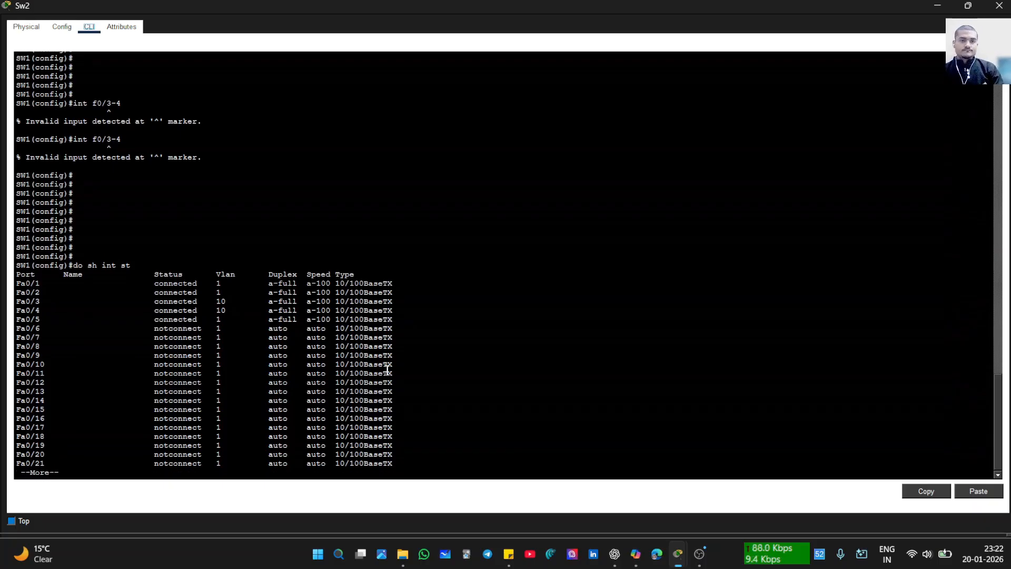
scroll(309, 138, "up", 3)
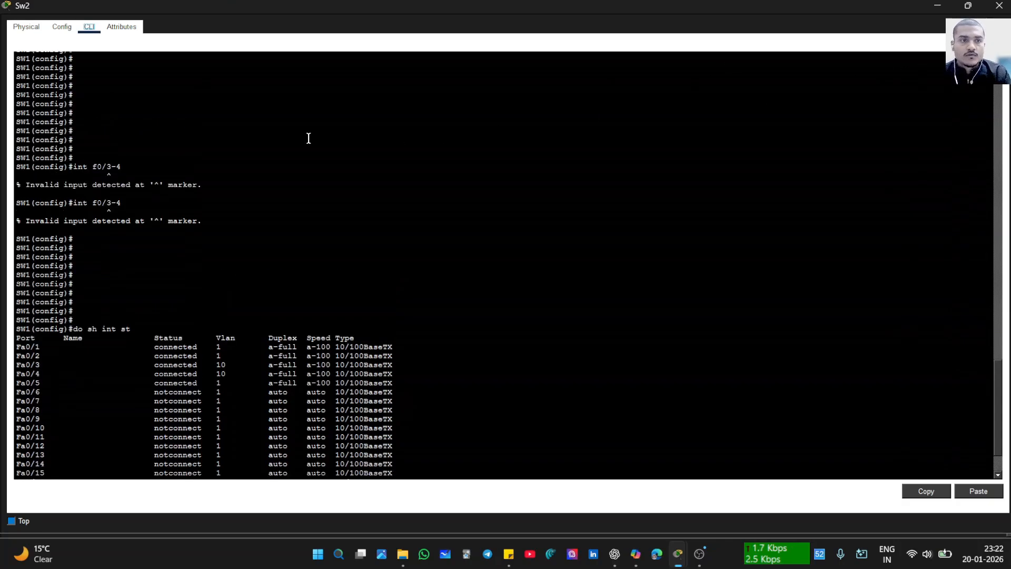
scroll(309, 138, "down", 20)
scroll(161, 153, "up", 10)
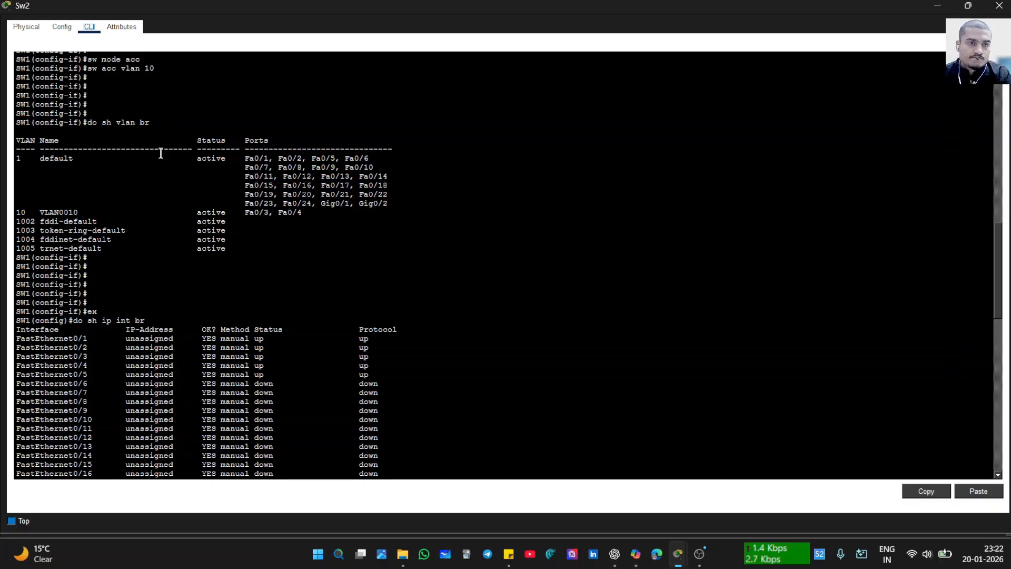
scroll(160, 153, "up", 20)
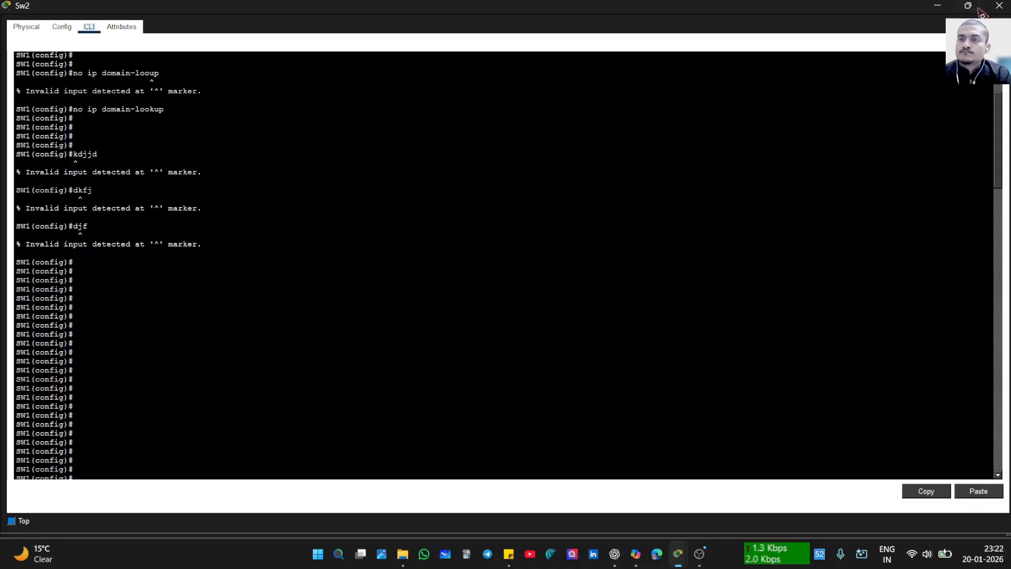
left_click(999, 7)
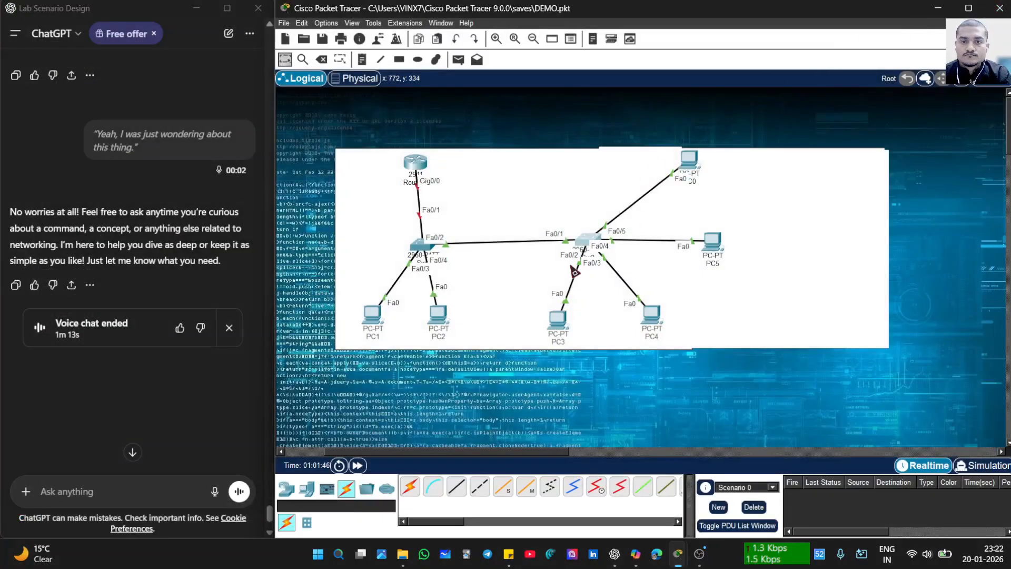
- Move PC4 closer to PC3 and shift switch Sw2 slightly in the topology
left_click_drag(647, 320, 615, 318)
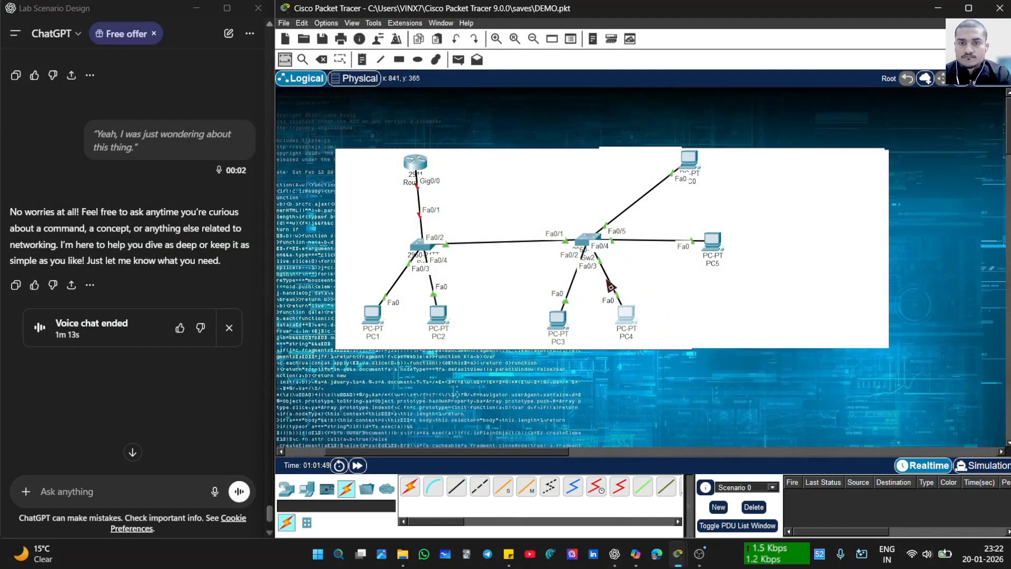
left_click(585, 246)
left_click(586, 248)
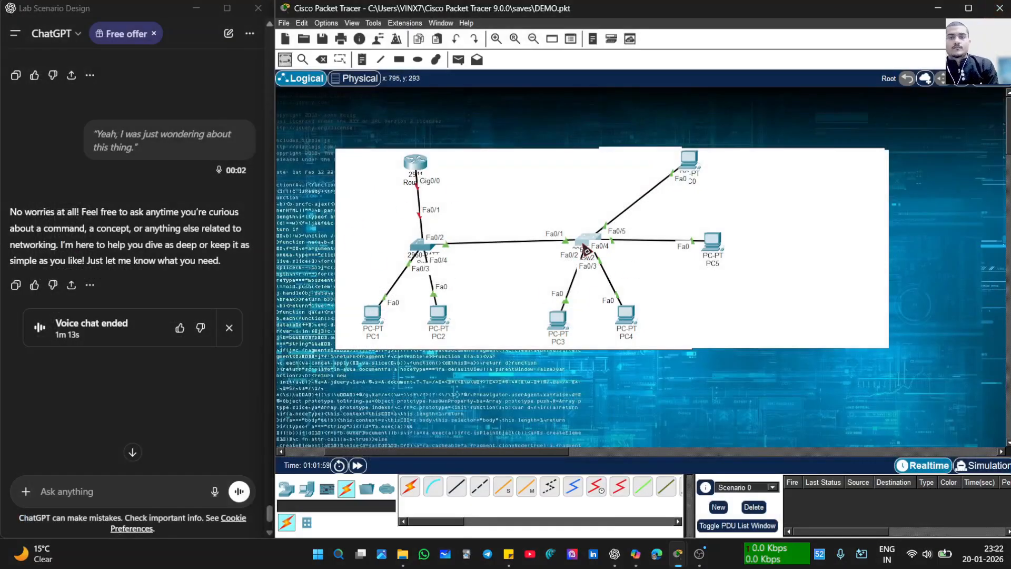
left_click_drag(584, 246, 589, 247)
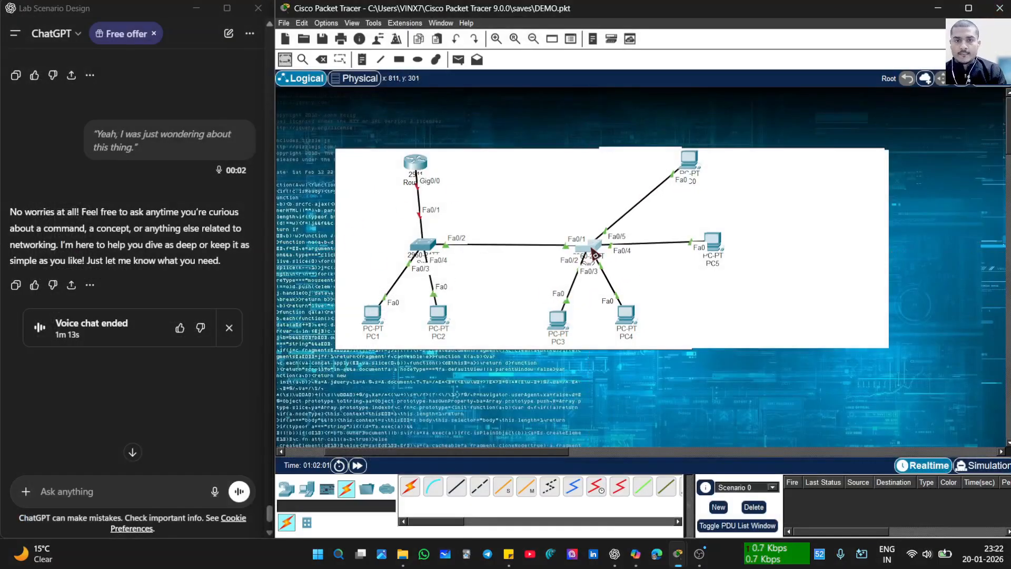
- Reopen Sw2's command line and page through the rest of the interface status list to reach the configuration prompt
left_click(590, 246)
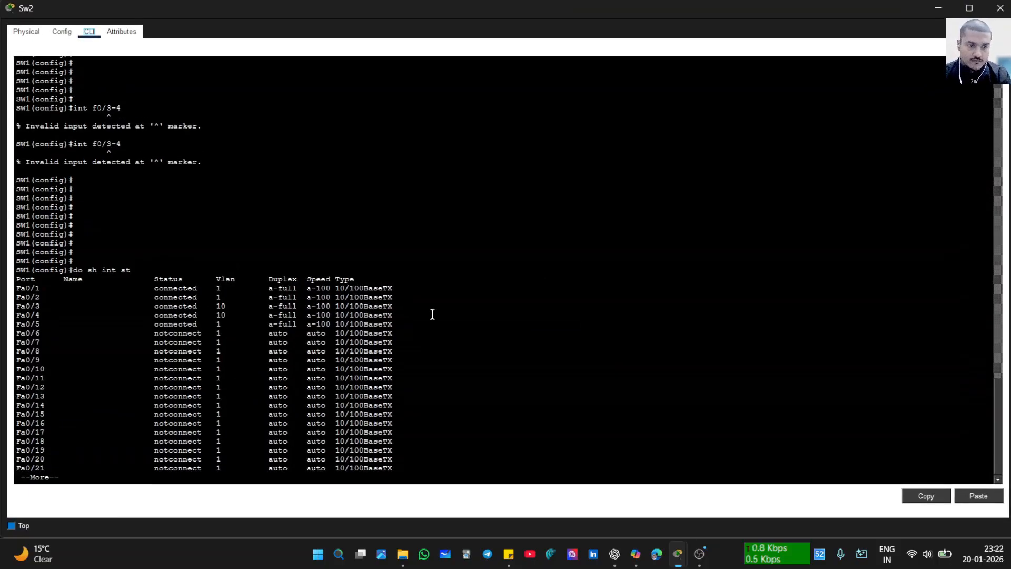
left_click(302, 459)
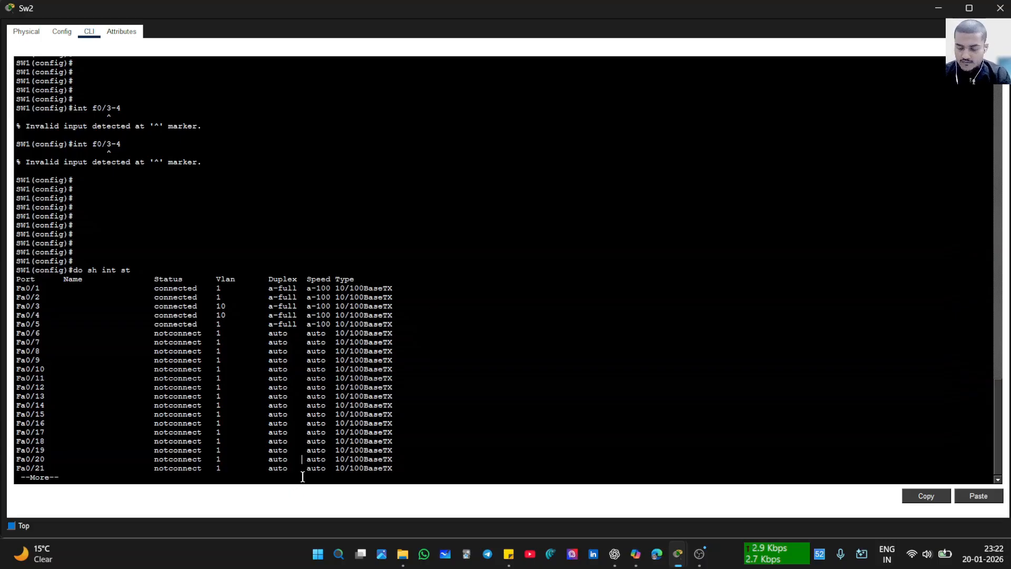
key("Return")
key("Return")
key("Return")
key("Return")
key("Return")
key("Return")
key("Return")
key("Return")
key("Return")
key("Return")
key("Return")
key("Return")
key("Return")
key("Return")
key("Return")
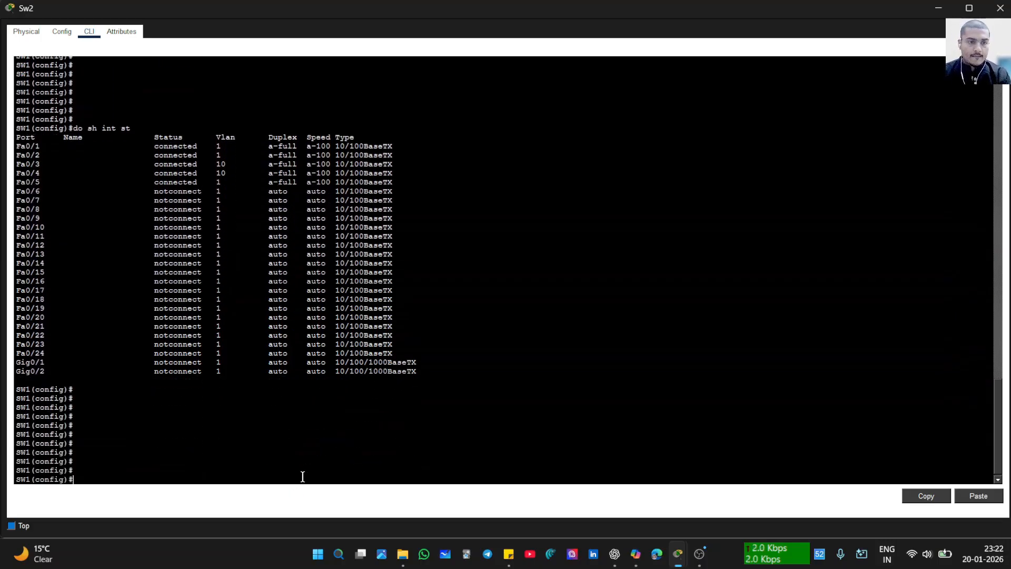
- Create VLAN 99 on Sw2 and name it MGMT
type("vlan 99")
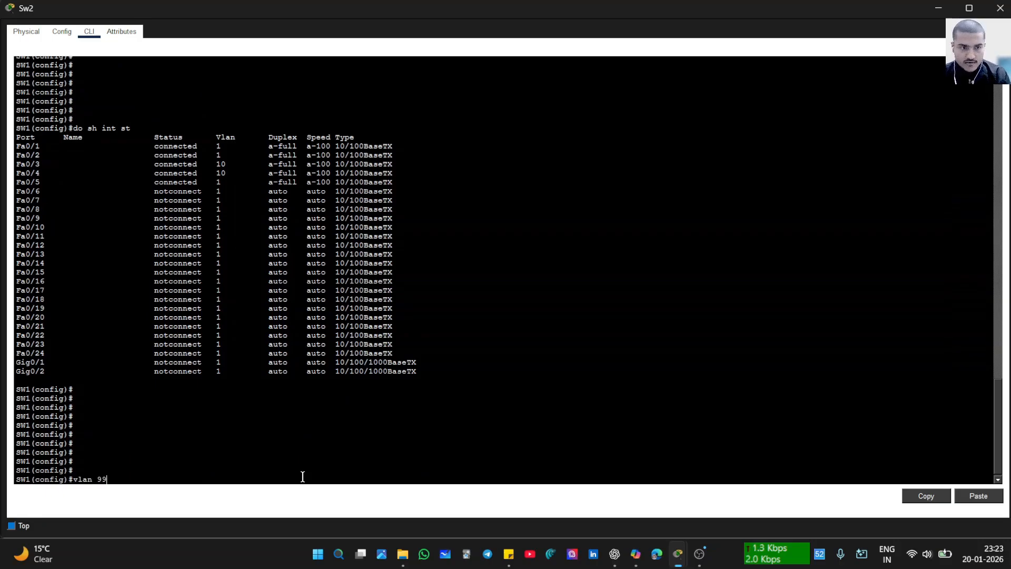
key("Return")
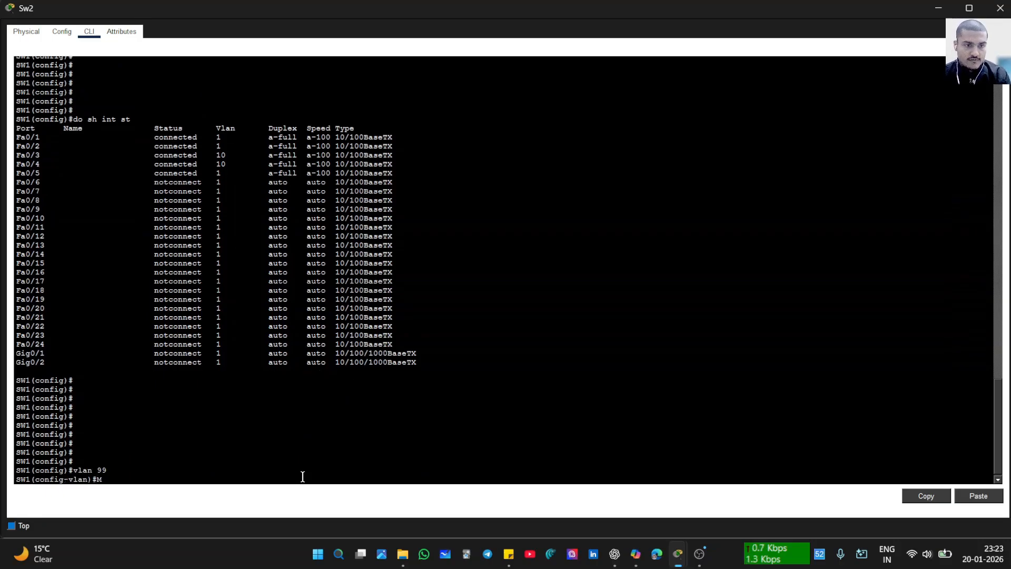
type("name ")
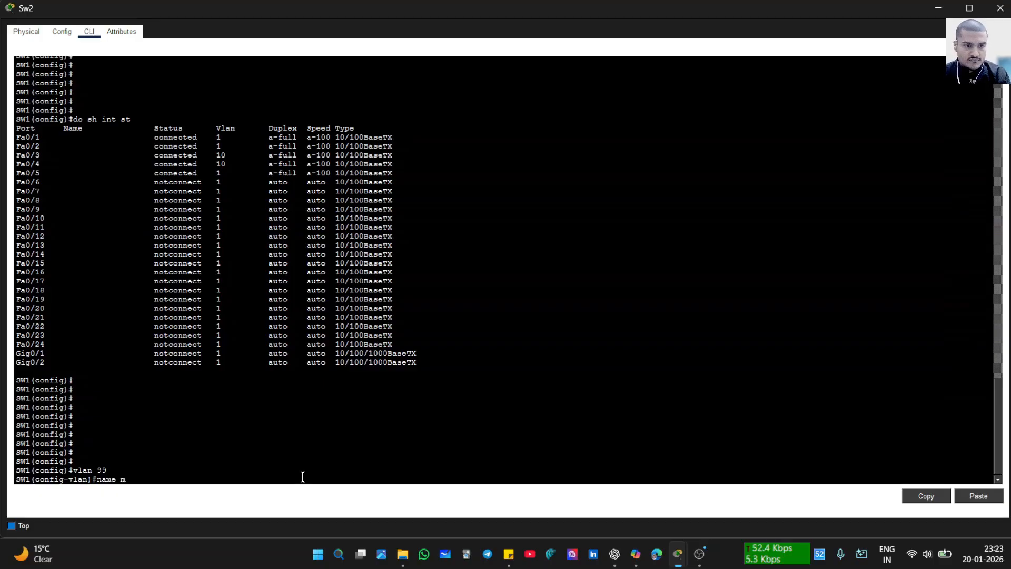
type("m")
key("BackSpace")
type("MGMT")
key("Return")
key("Return")
key("Return")
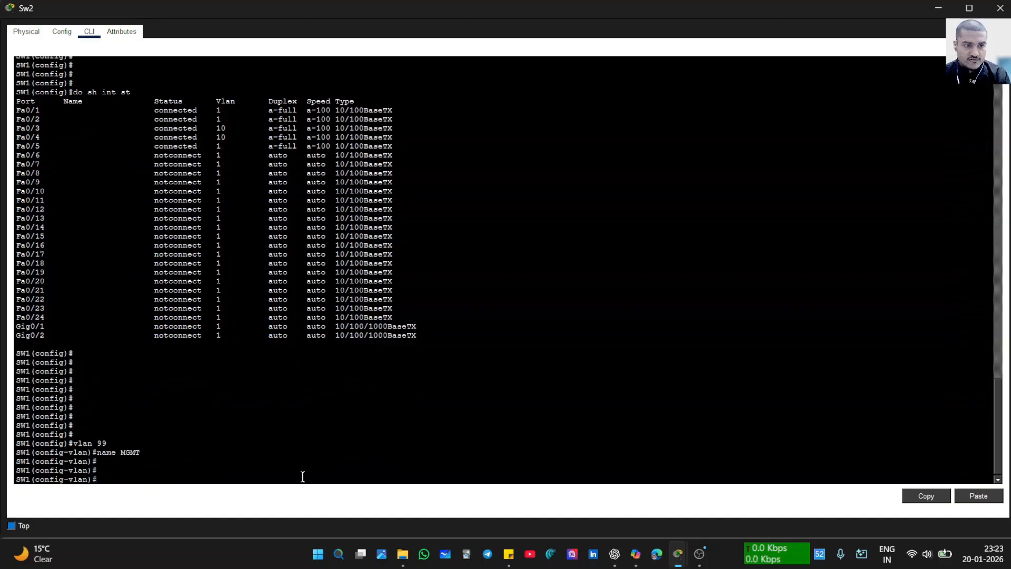
- Display the VLAN summary on Sw2 with do sh vlan br
type("do sh vlan b")
key("BackSpace")
type("br")
key("Return")
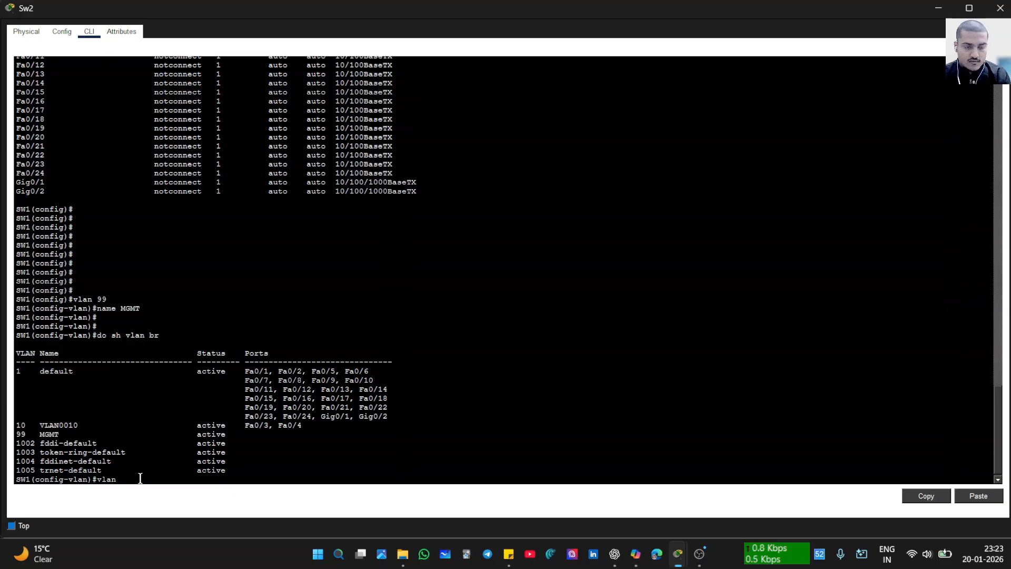
- Create VLAN 20 on Sw2 and name it IT
key("BackSpace")
type("20")
key("Return")
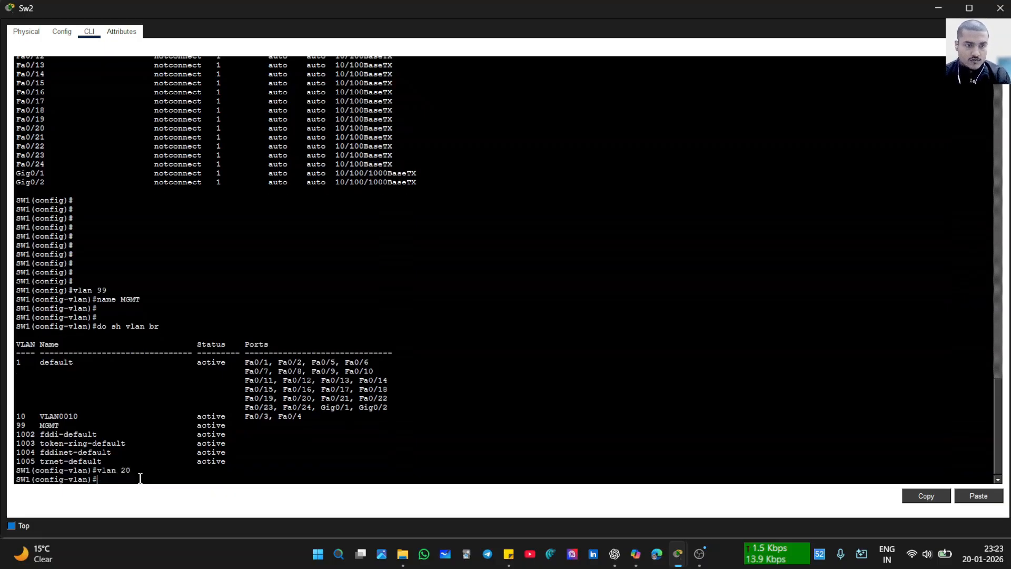
type("vna")
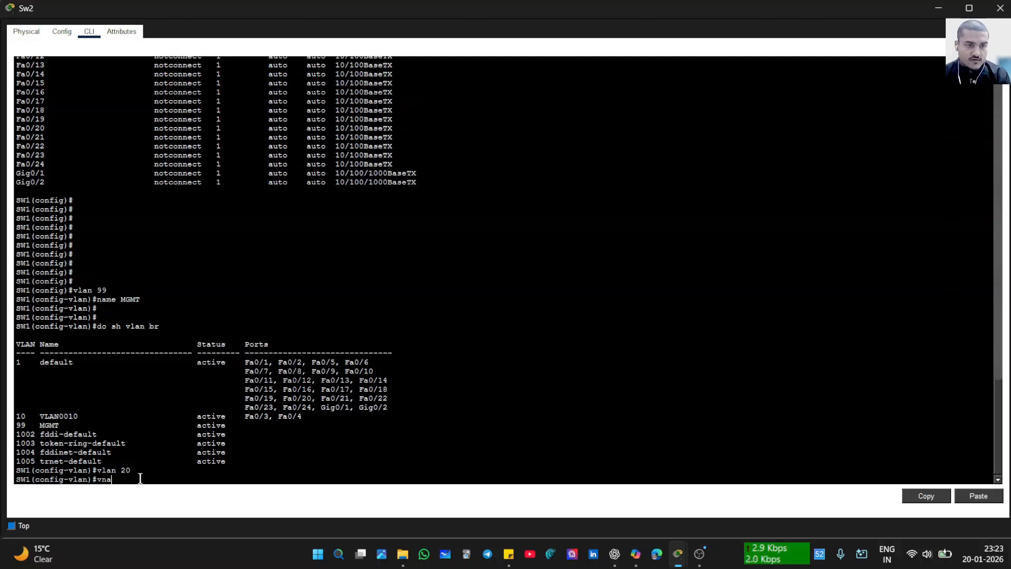
key("BackSpace")
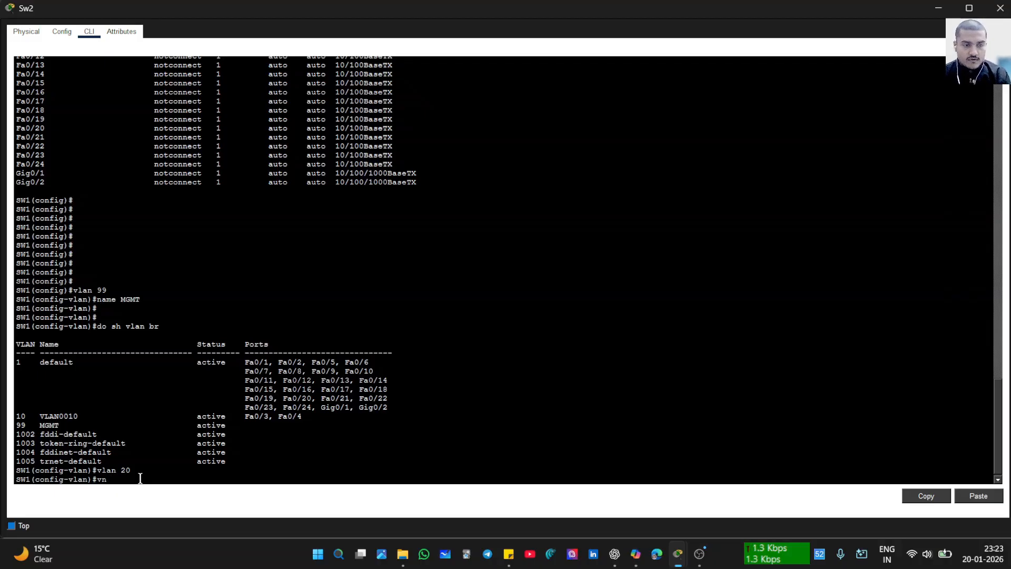
type("name")
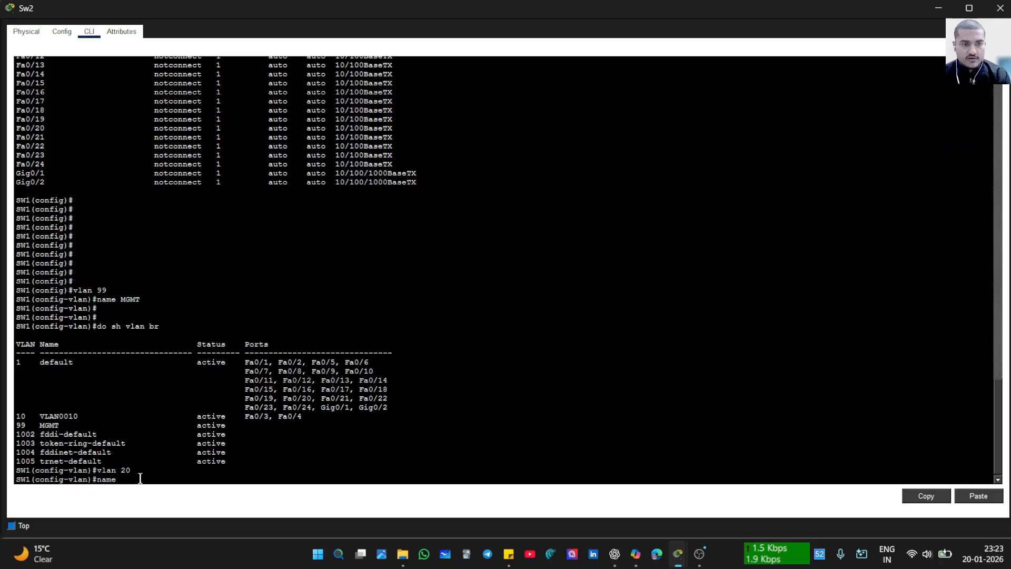
type(" IT")
key("Return")
key("Return")
key("Return")
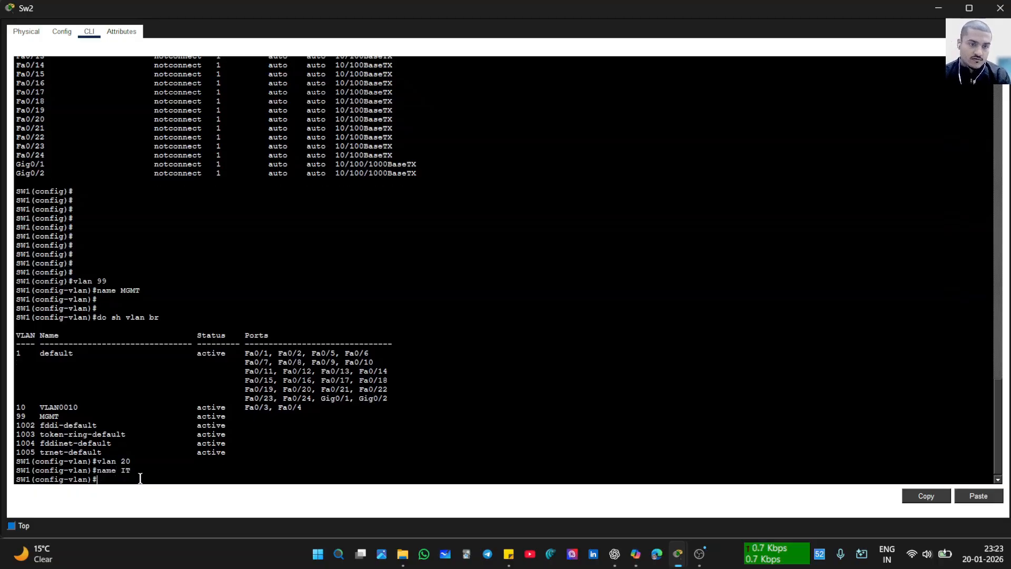
- Display Sw2's VLAN summary again to check the named VLANs, and close the Sw2 window
type("do shr")
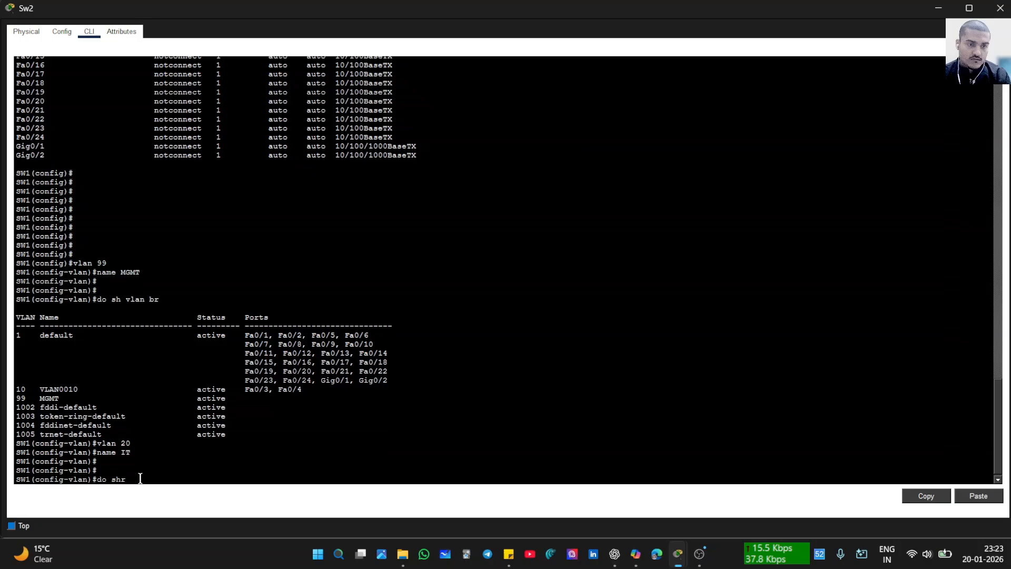
key("BackSpace")
type(" b")
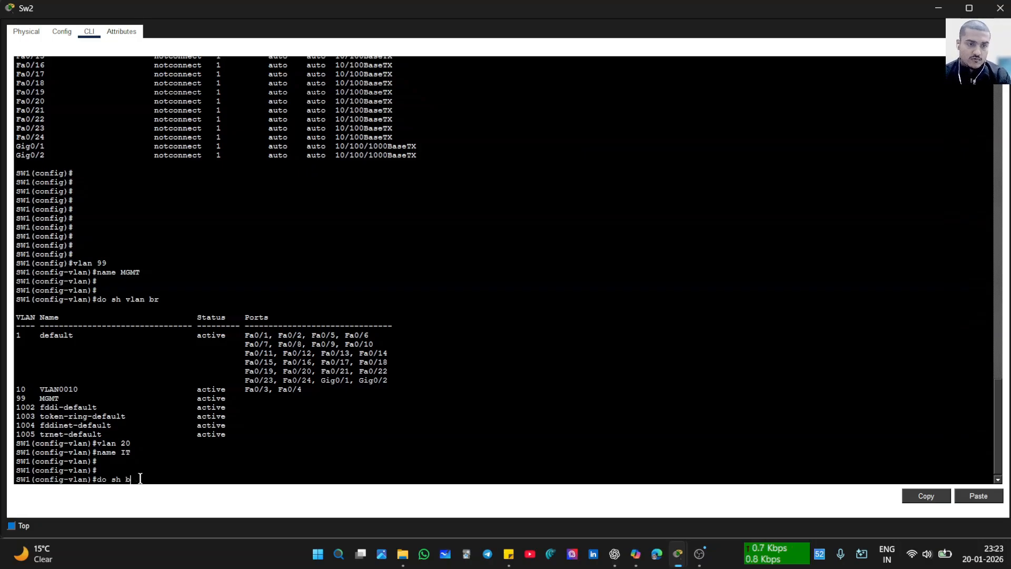
key("BackSpace")
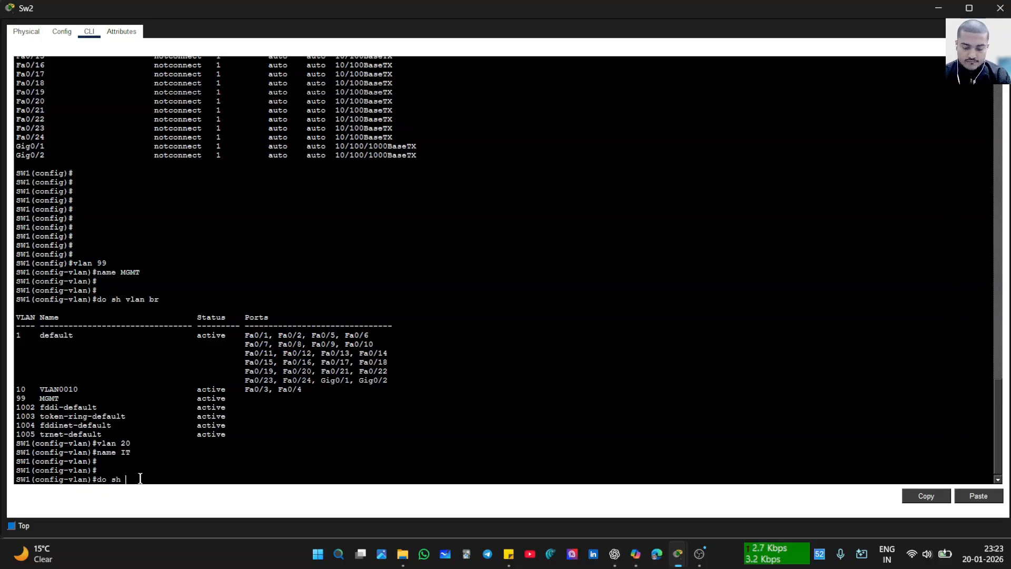
type("vlan br")
key("Return")
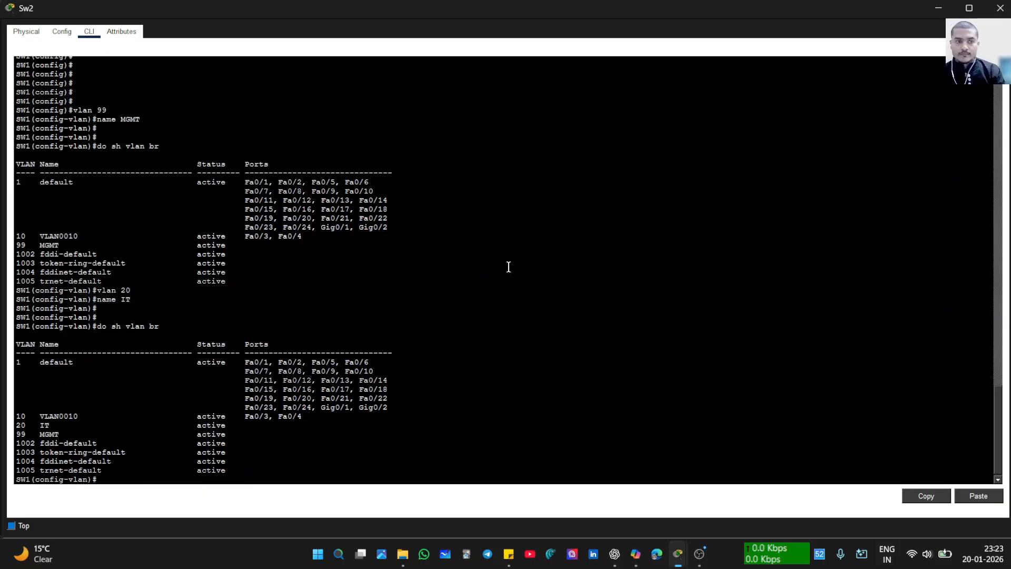
left_click(1000, 8)
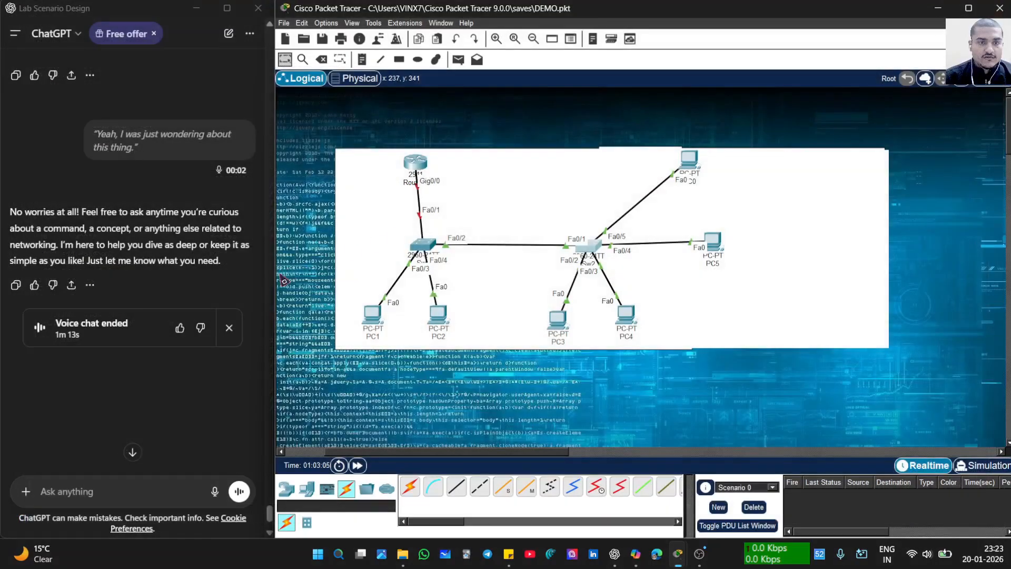
- Reopen Sw1's command line and enter global configuration mode with conf t
left_click(423, 245)
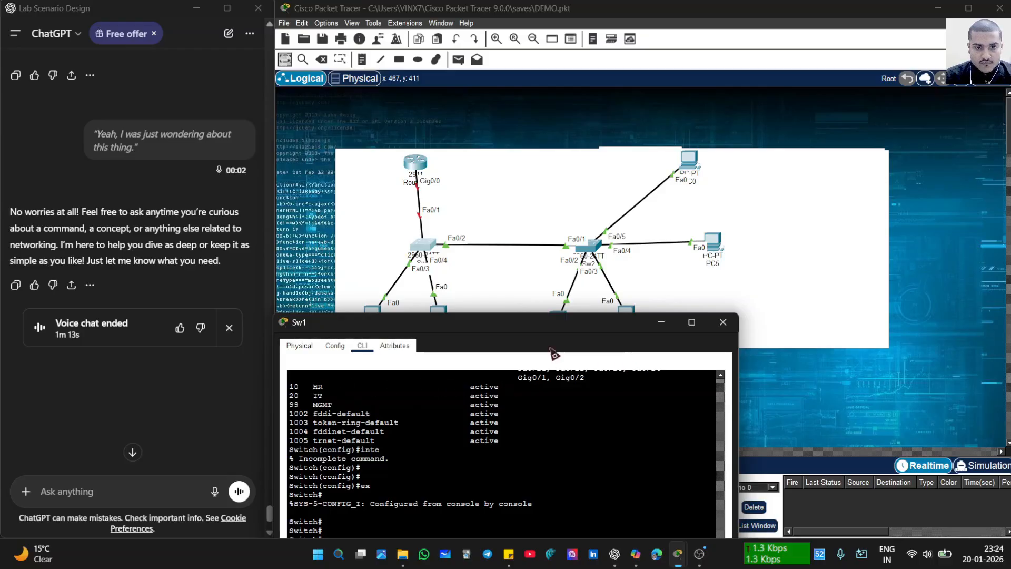
left_click(725, 326)
left_click(424, 247)
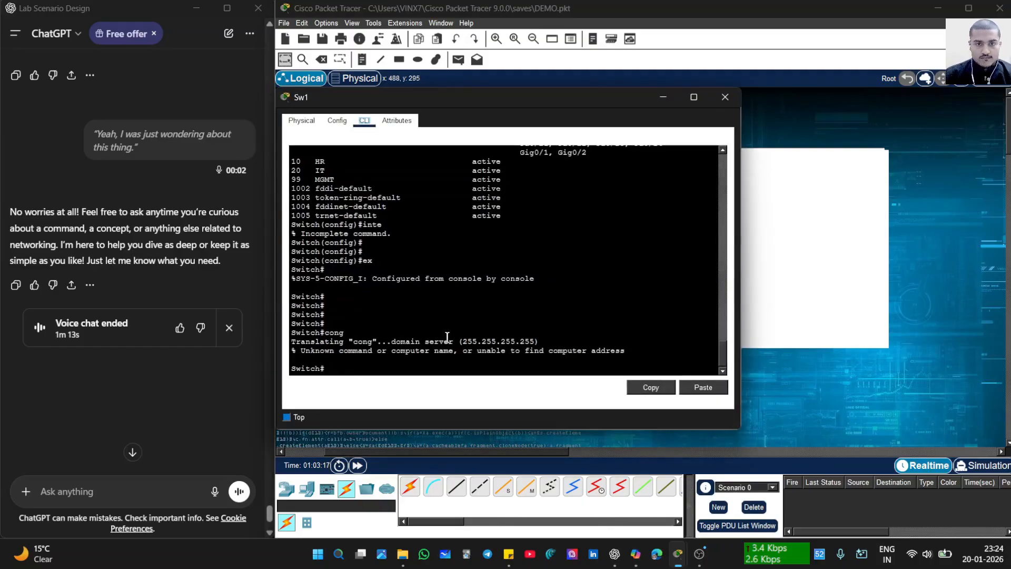
double_click(453, 331)
key("Return")
key("Return")
key("Return")
key("Return")
key("Return")
type("co")
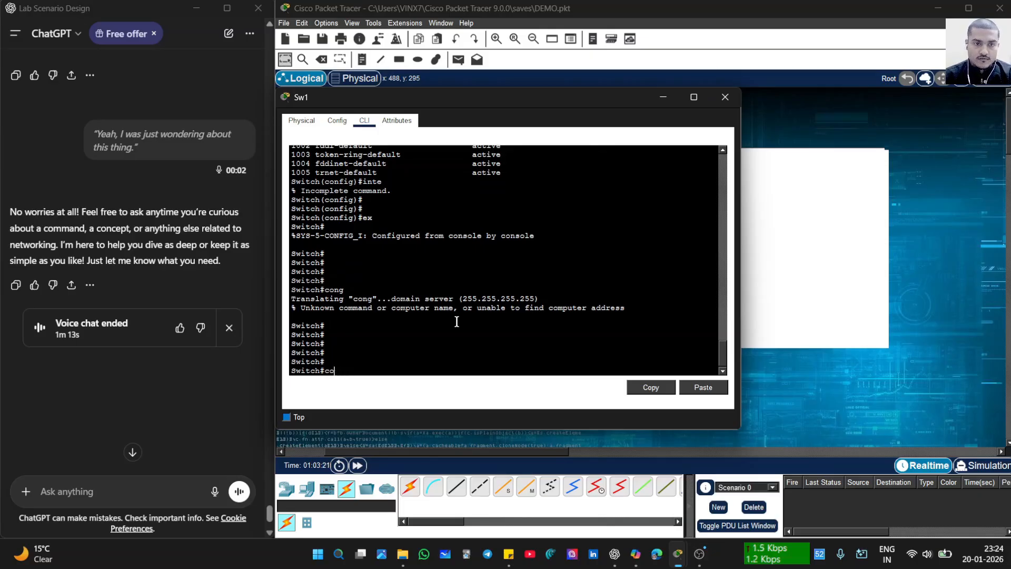
type("nfnf")
type(" t")
key("Return")
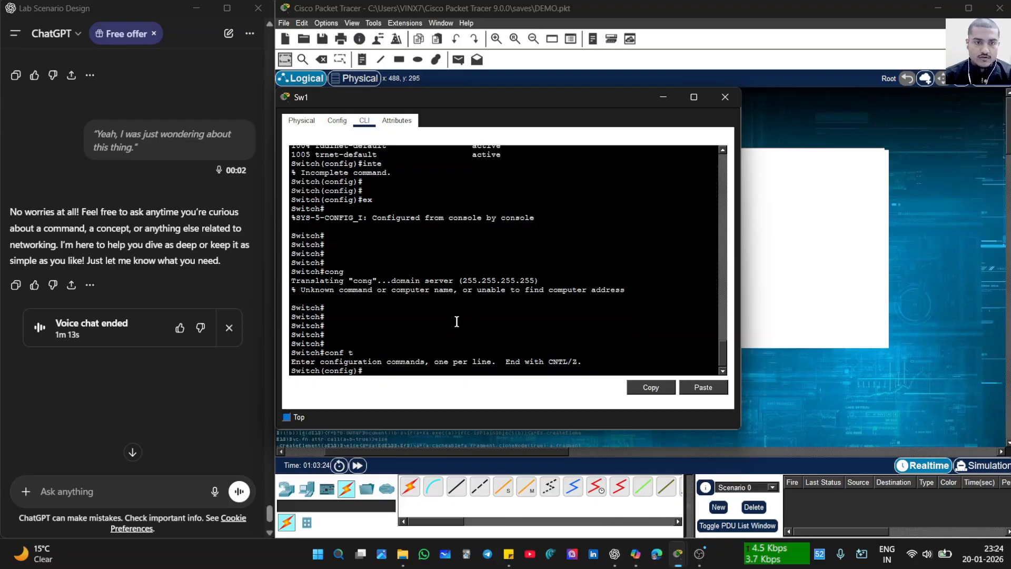
key("Return")
key("Return")
key("Return")
key("Return")
key("Return")
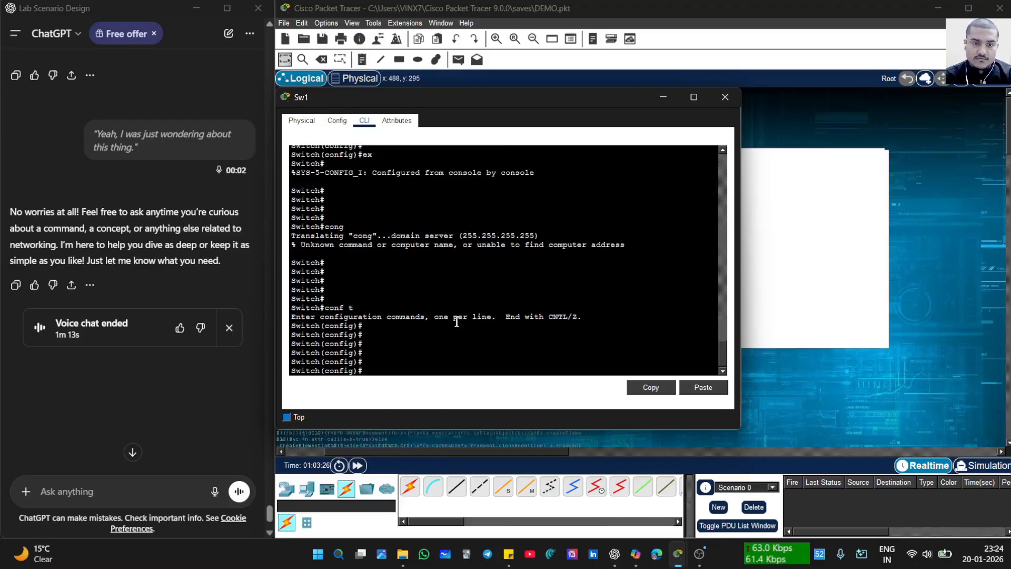
- Enter interface range configuration for ports f0/3-4 on Sw1
type("int")
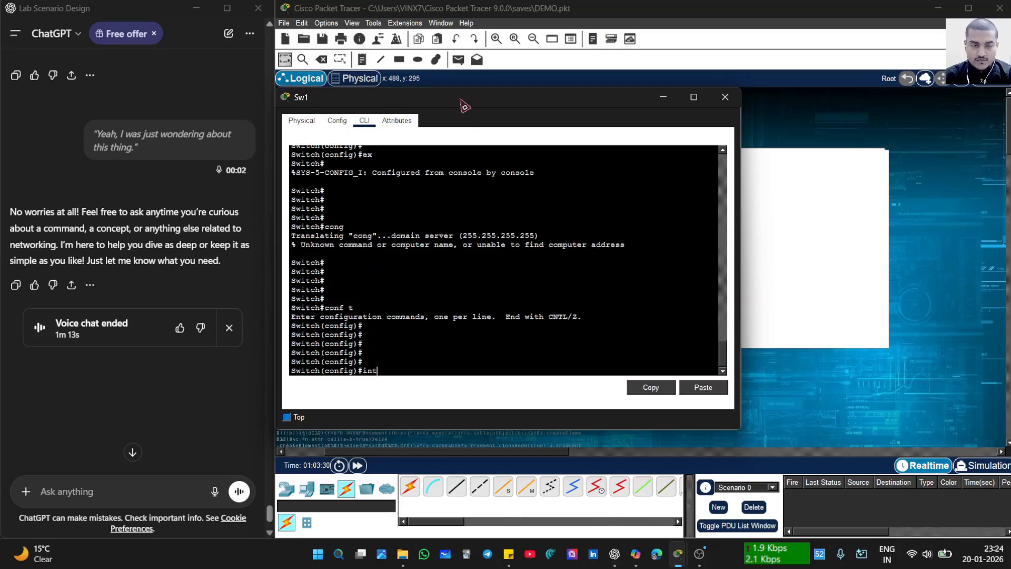
type(" ra")
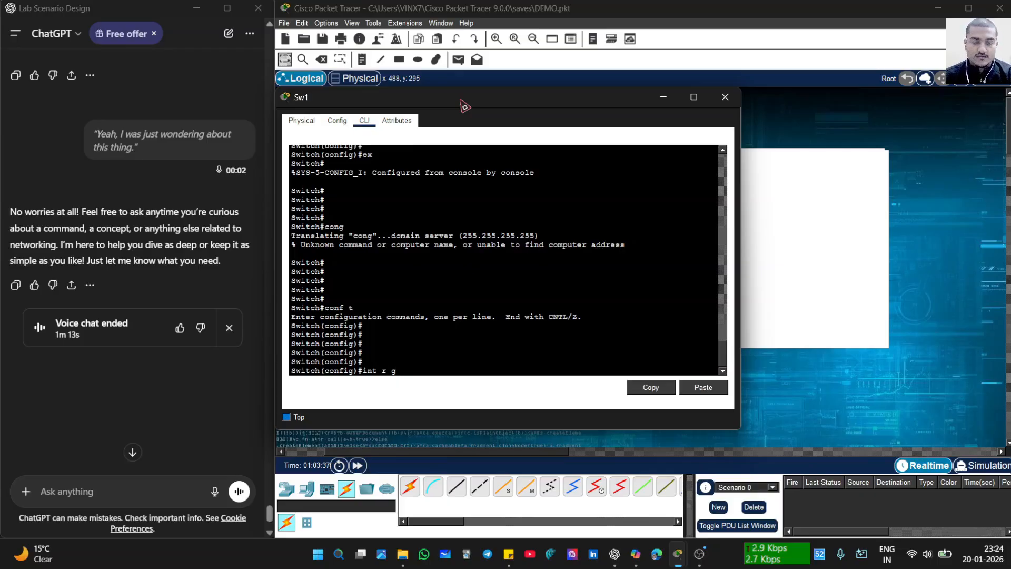
type("09")
key("BackSpace")
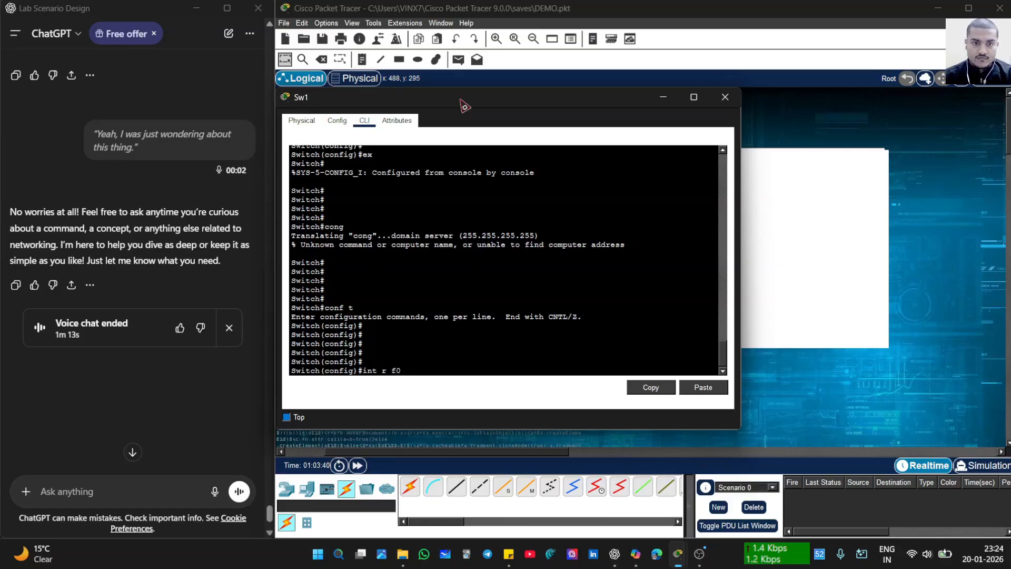
type("/3-")
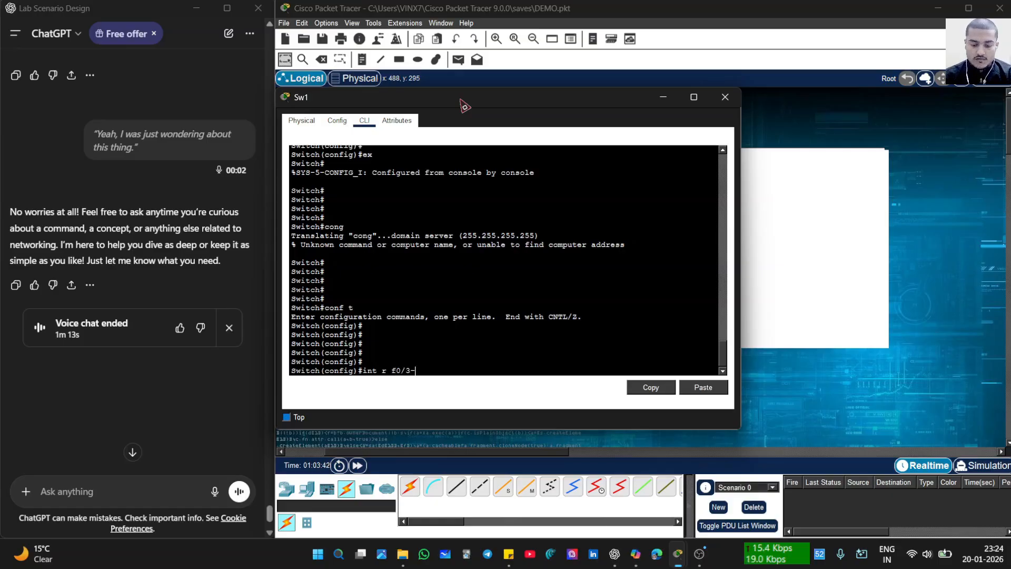
type("4")
key("Return")
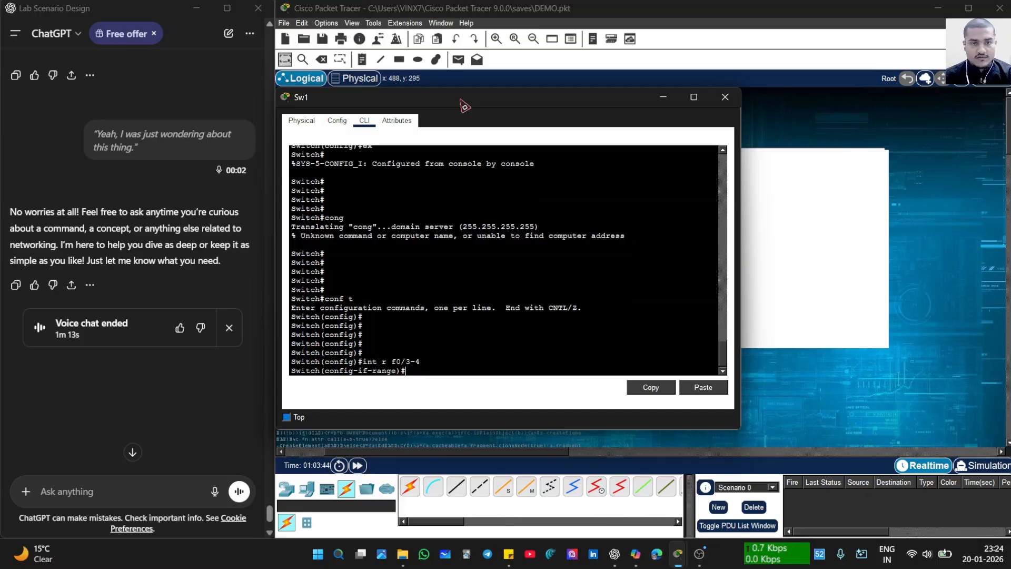
- Set the switchport mode of Sw1's ports f0/3-4 to access with sw mode acc
type("sw p")
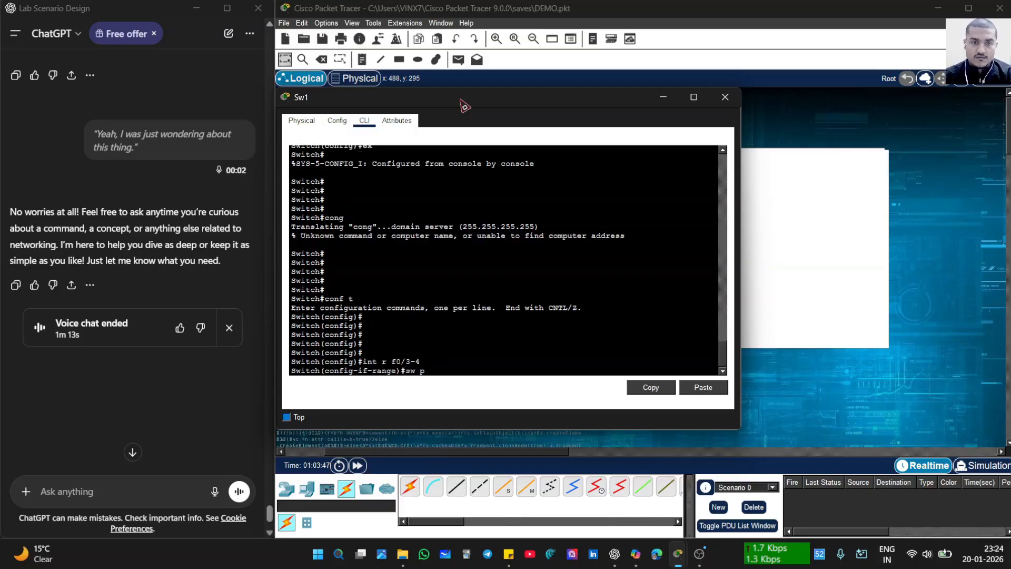
type("or")
key("BackSpace")
key("BackSpace")
key("BackSpace")
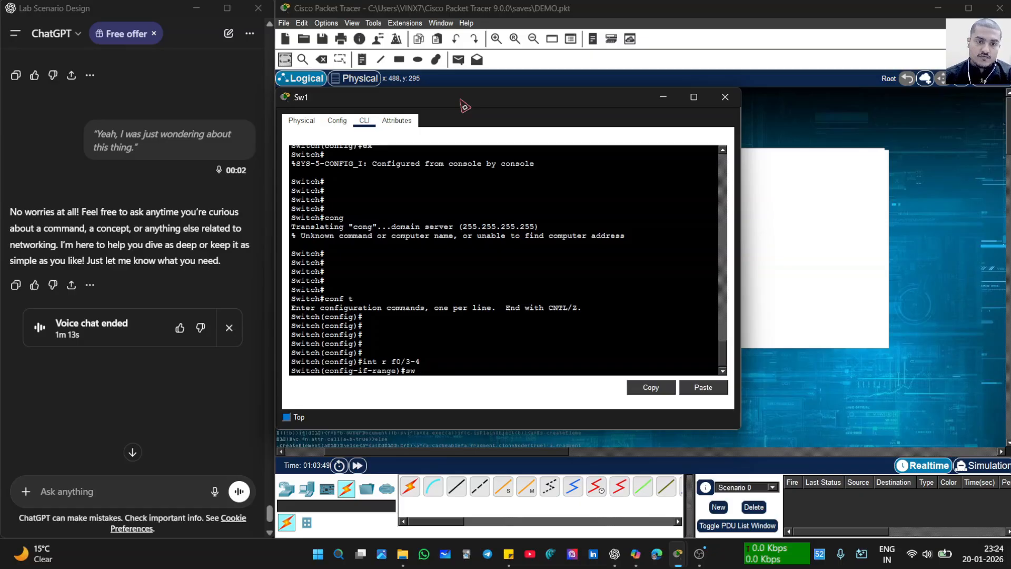
type("mode ac")
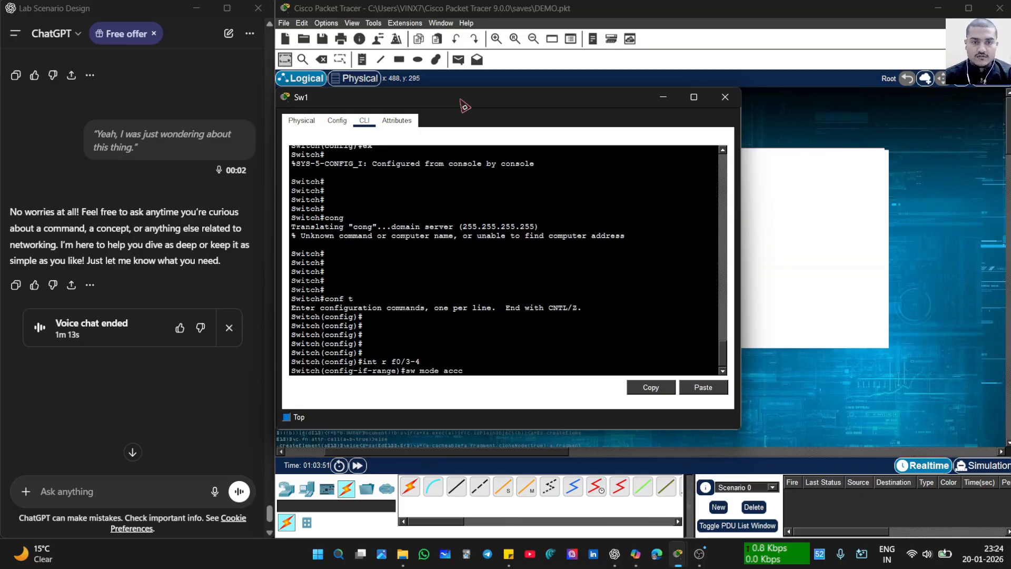
type("cc")
key("Return")
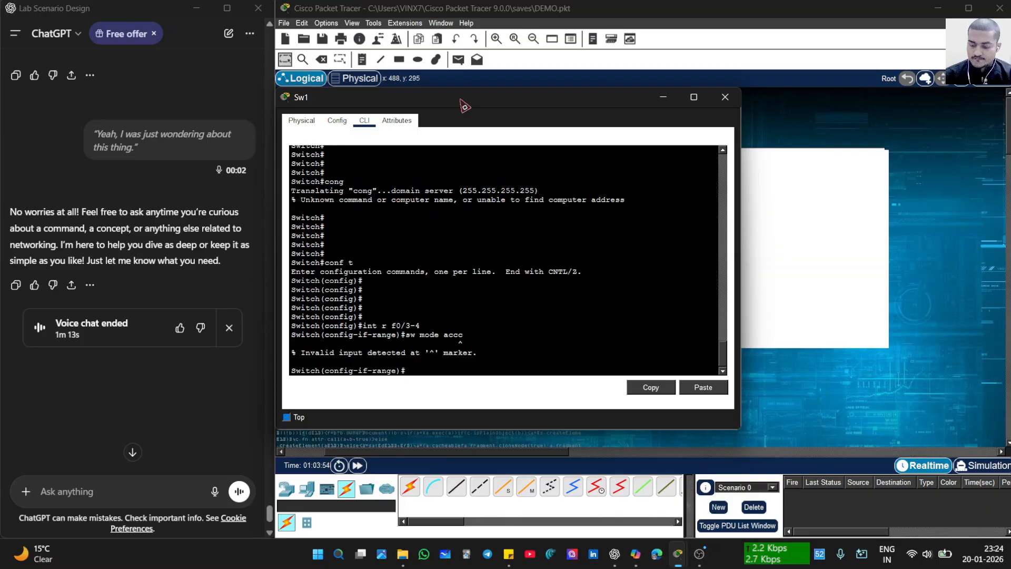
type("sw mode accc")
key("Return")
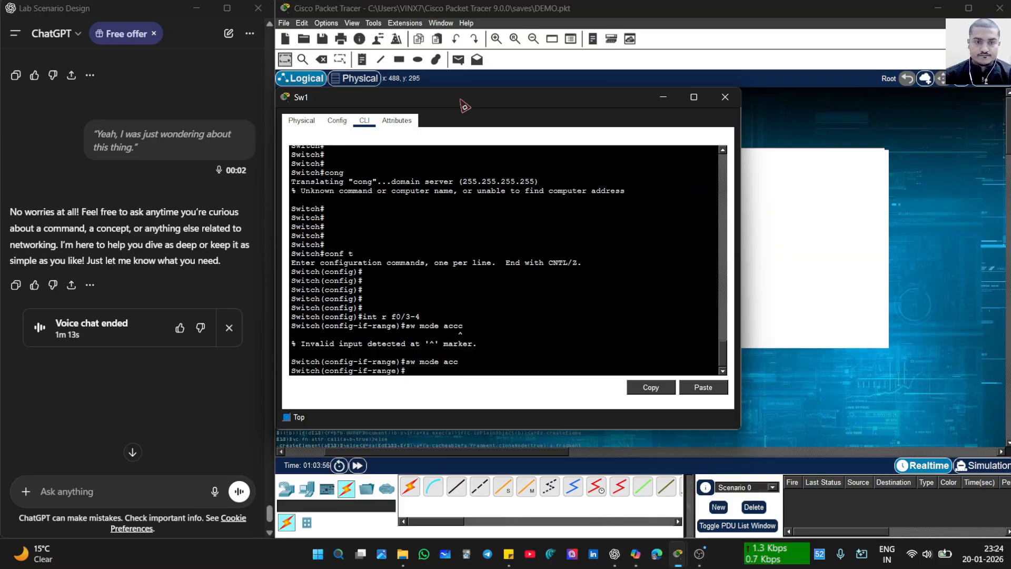
key("Return")
key("Return")
key("Return")
- Assign Sw1's ports f0/3-4 to access VLAN 10 with sw acc vlan 10
type("sw ")
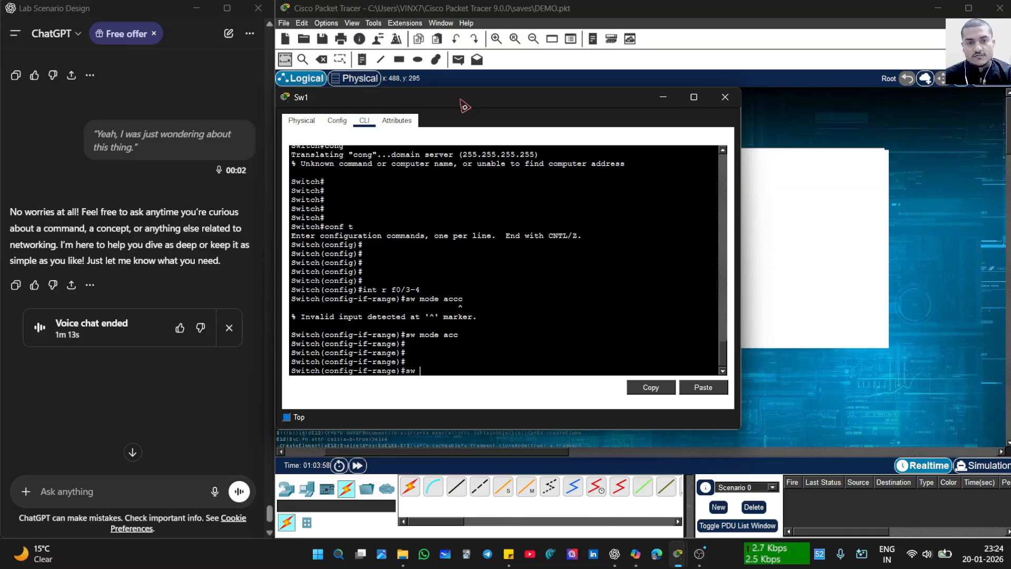
type("acc v")
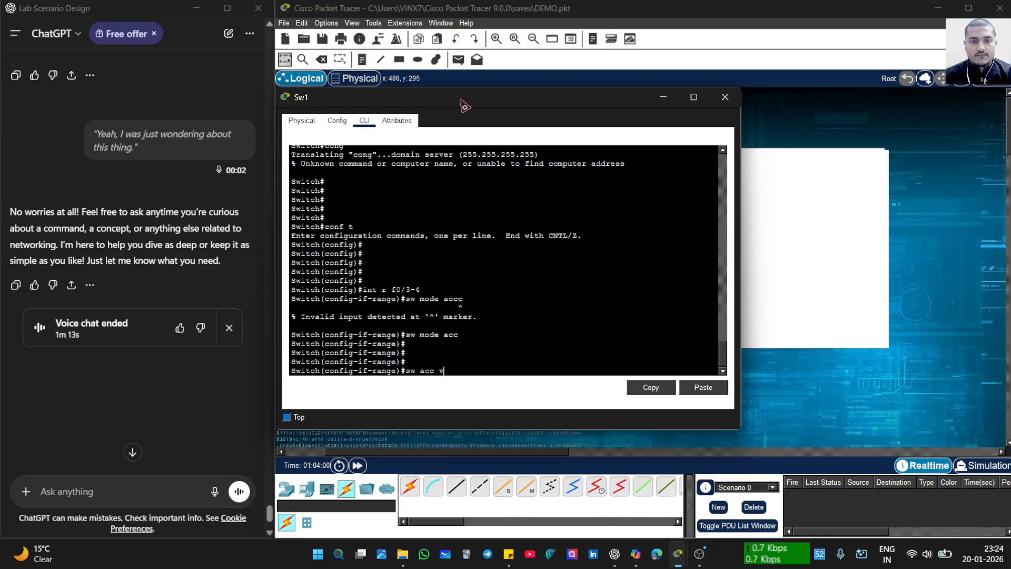
type("al")
key("BackSpace")
key("BackSpace")
type("lan")
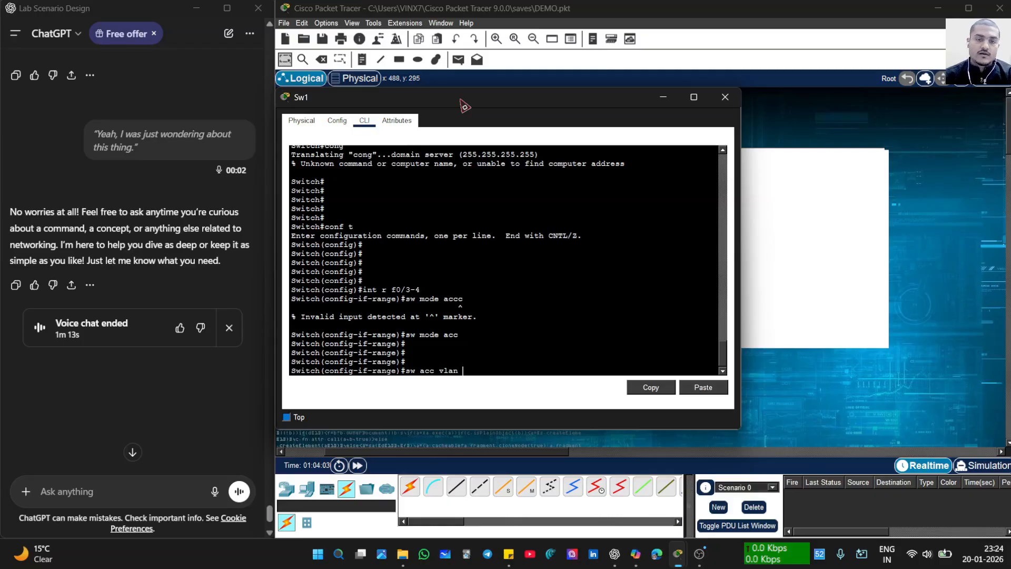
type(" 10")
key("Return")
key("Return")
key("Return")
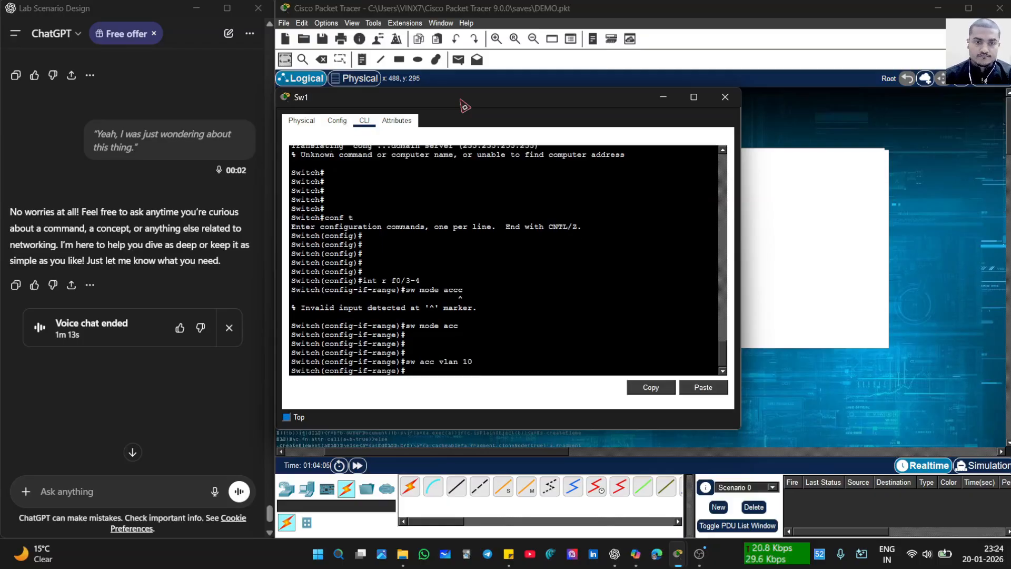
key("Return")
key("Return")
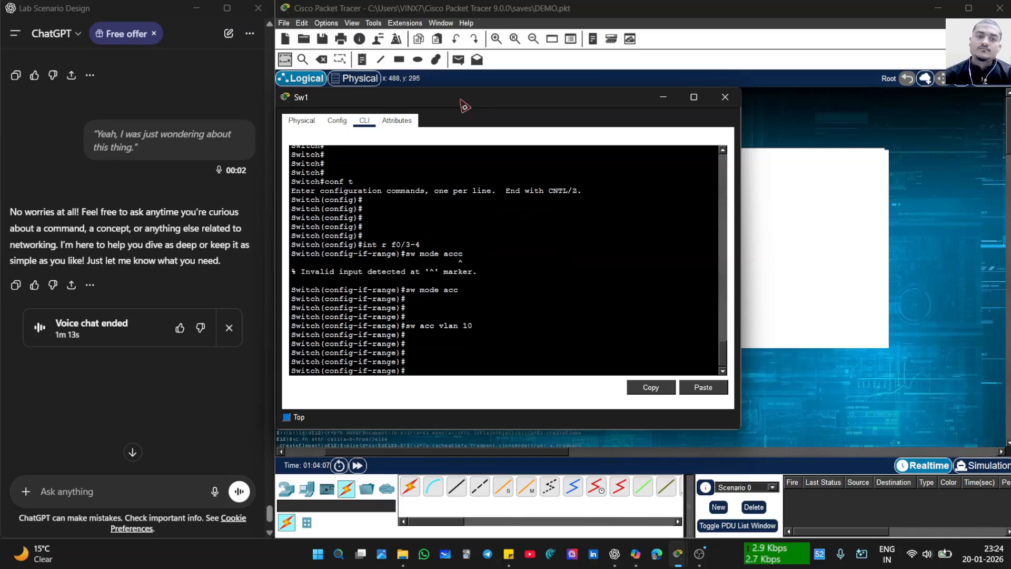
- Display the interface status on Sw1 with do sh int sta, keeping the network topology in view
type("do sh ")
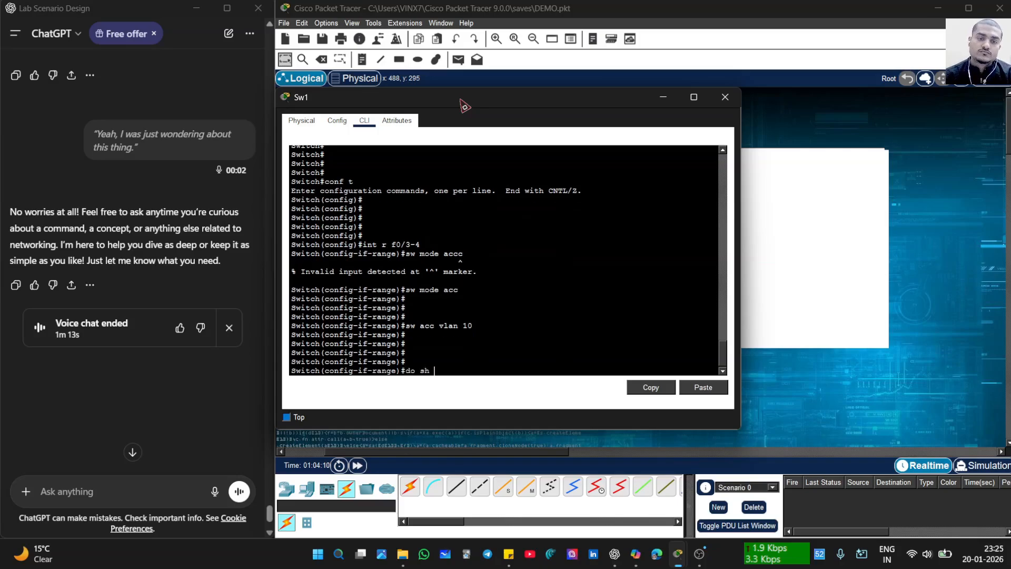
type("int ")
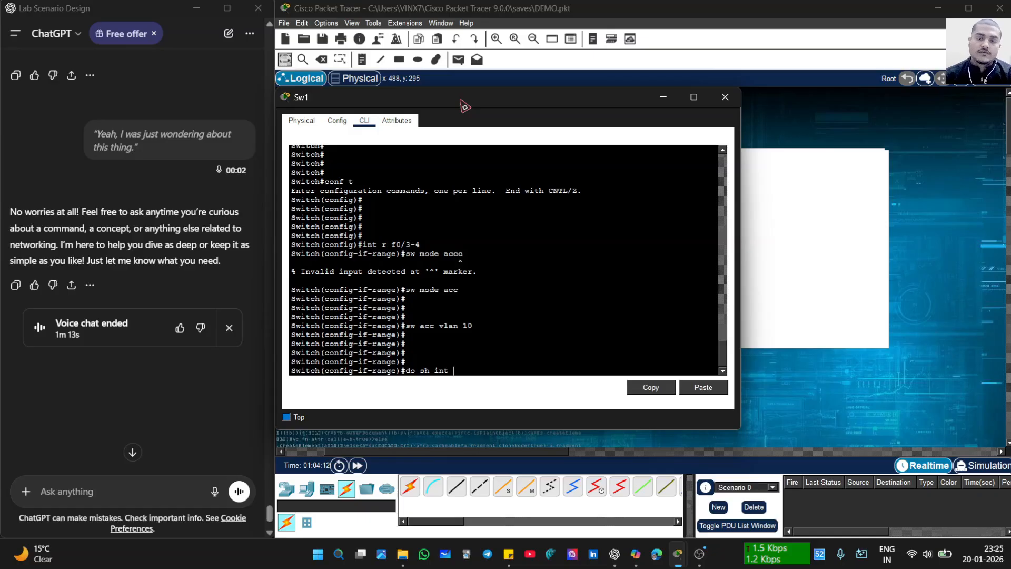
type("sta")
key("Return")
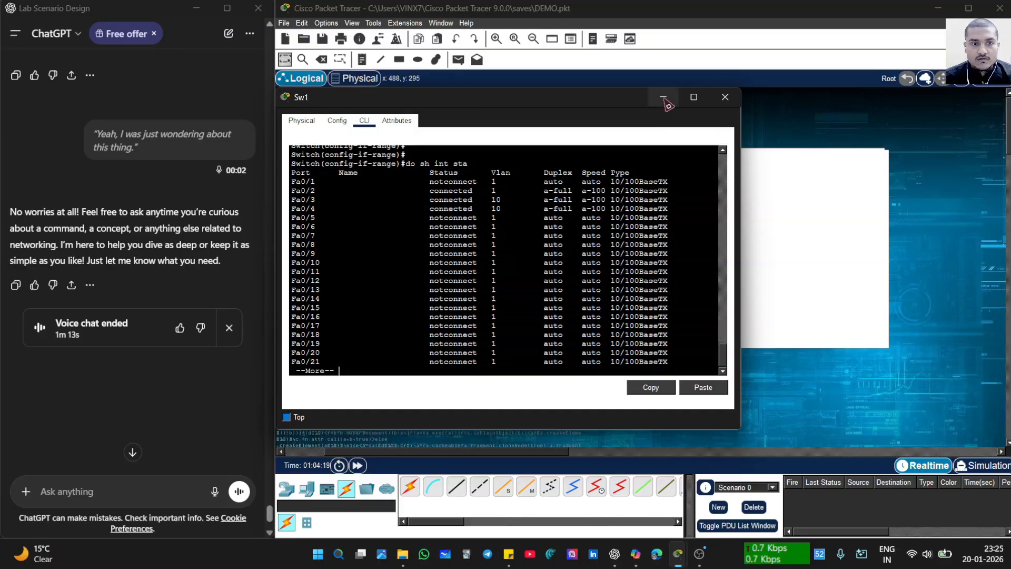
left_click_drag(624, 101, 621, 347)
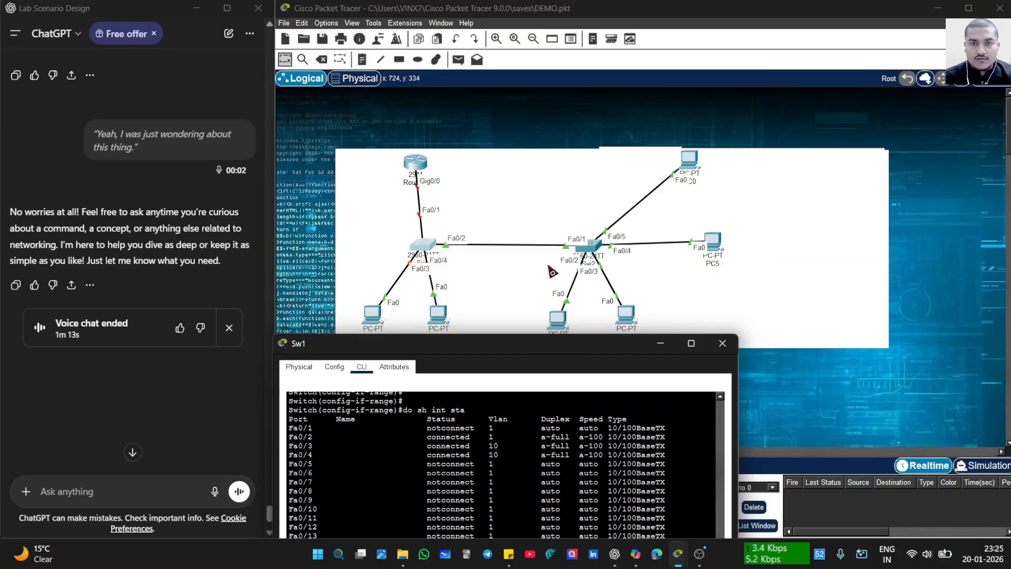
- Open Sw2's command line and list its full interface status with do sh int sta
left_click(583, 250)
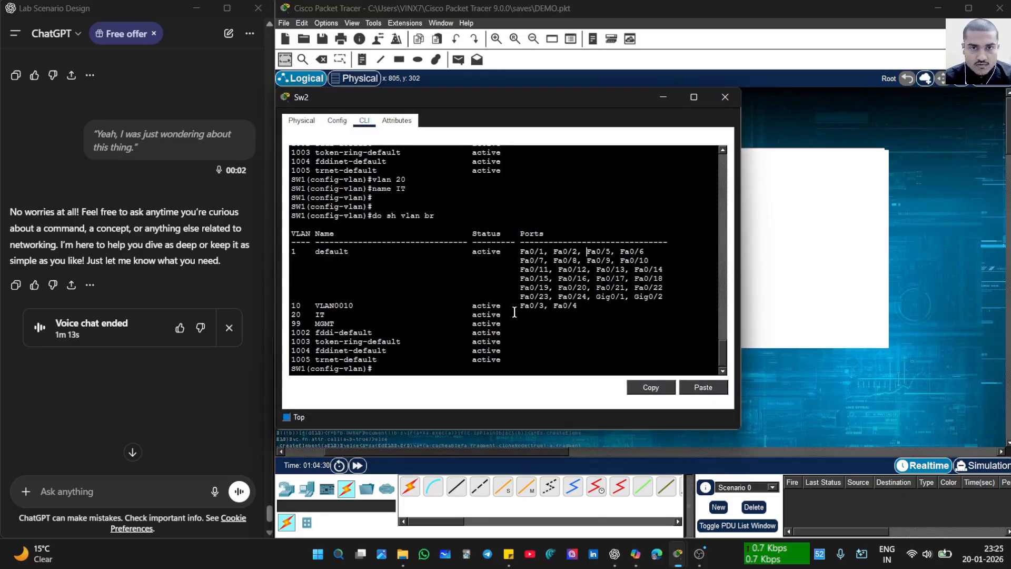
key("Return")
key("Return")
key("Return")
key("Return")
key("Return")
key("Return")
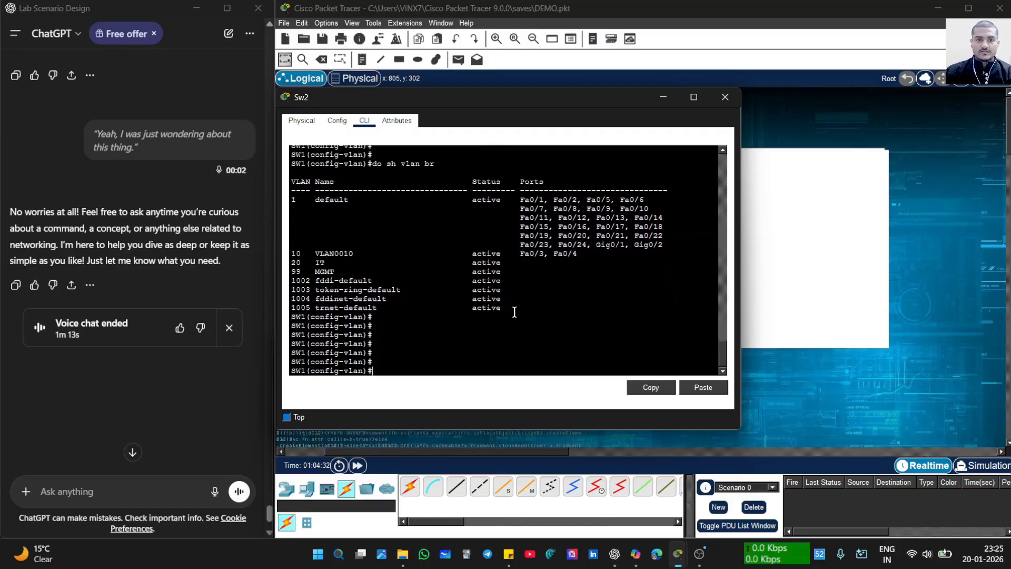
type("do sh")
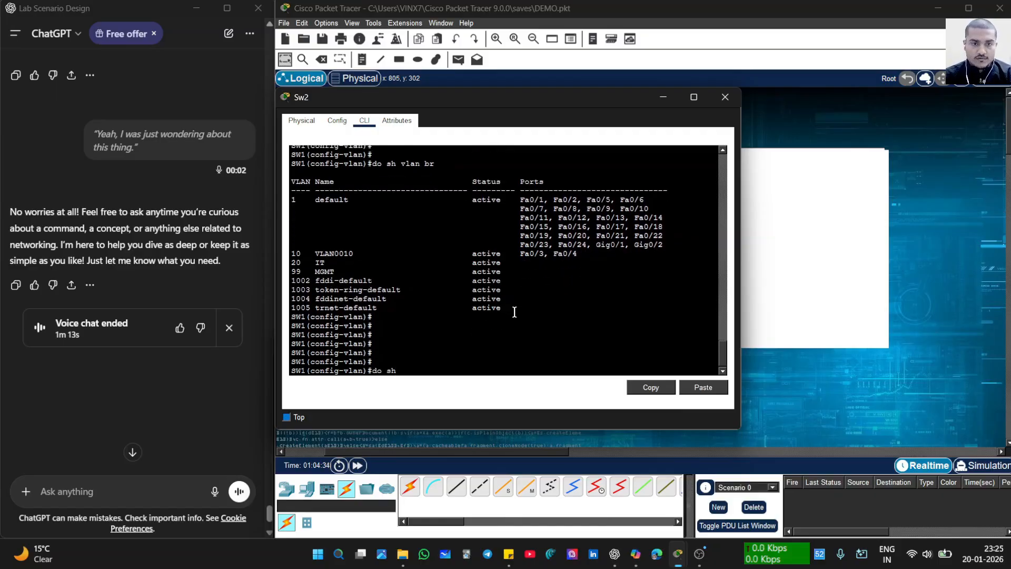
type(" int sta")
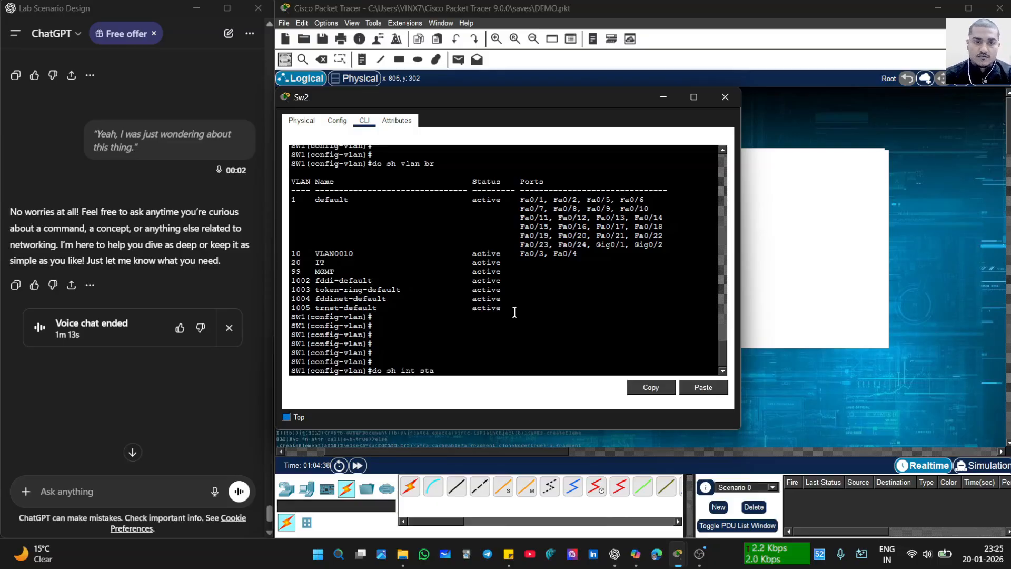
key("Return")
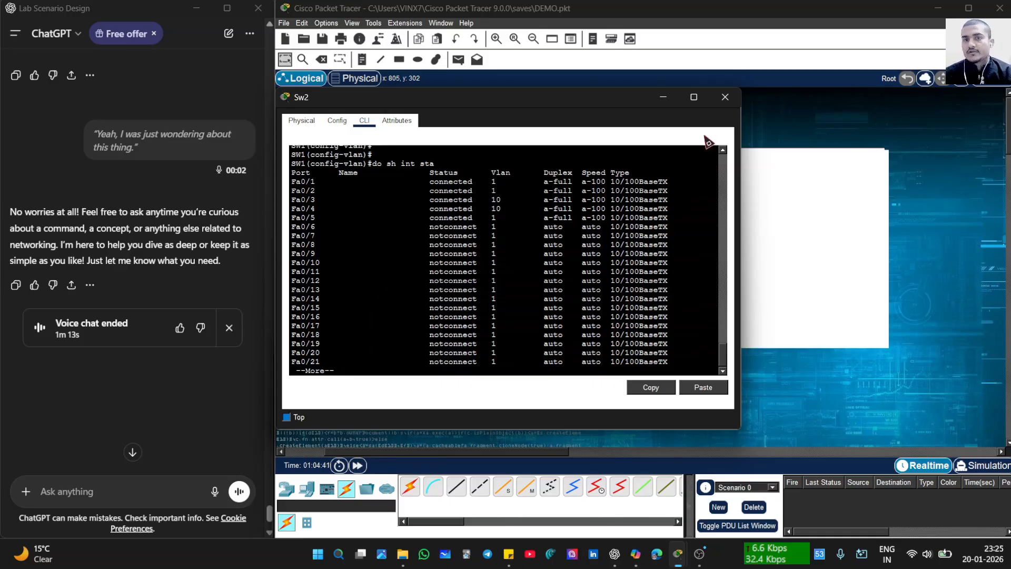
key("Return")
key("Return")
key("Return")
key("Return")
key("Return")
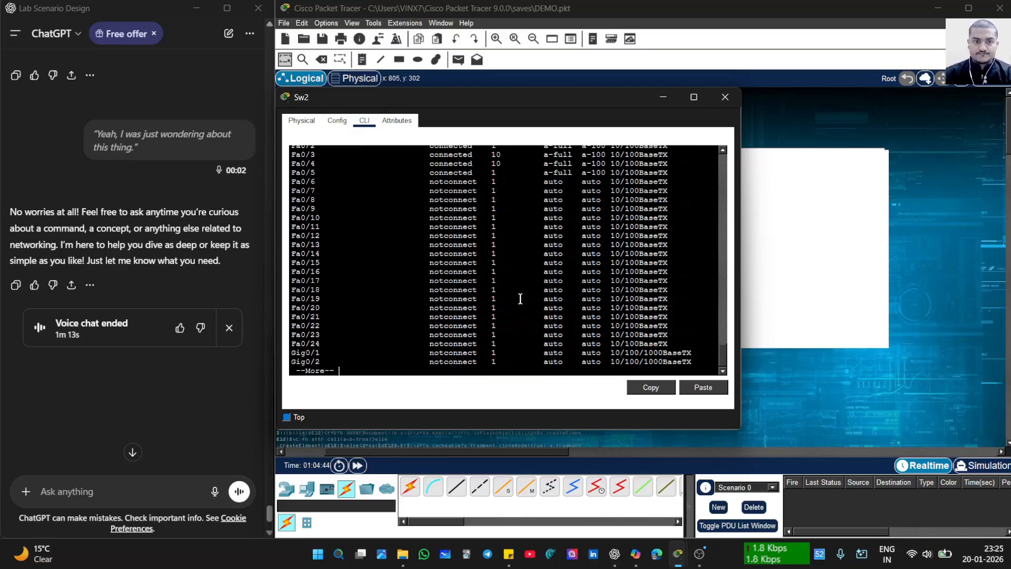
key("Return")
key("Return")
key("Return")
key("Return")
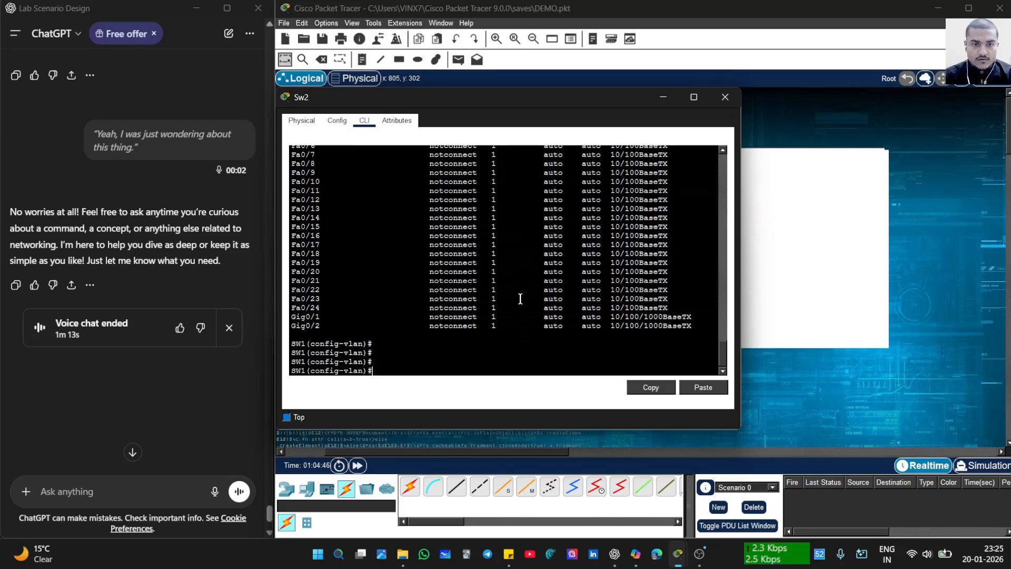
- Exit VLAN configuration on Sw2 and return to global configuration mode
type("ex")
key("Return")
key("Return")
key("Return")
key("Return")
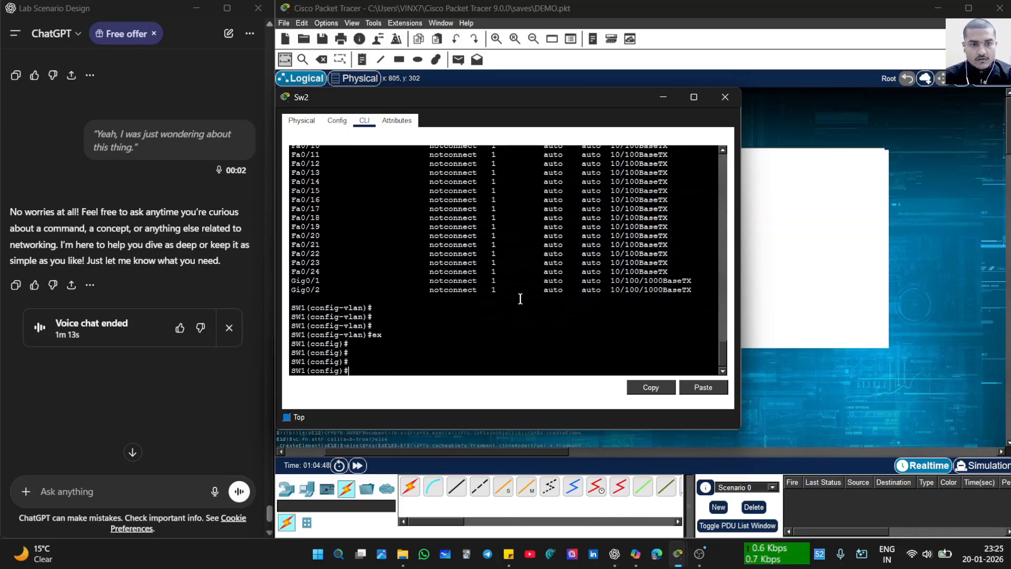
- Enter interface range configuration for ports f0/3-4 on Sw2 with int r f0/3-4
type("int")
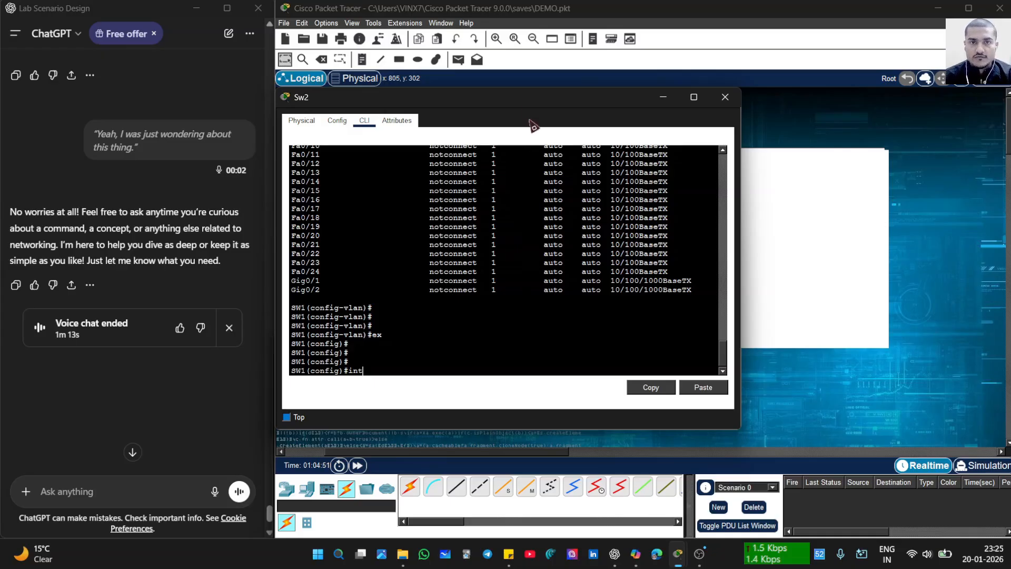
left_click_drag(523, 88, 537, 142)
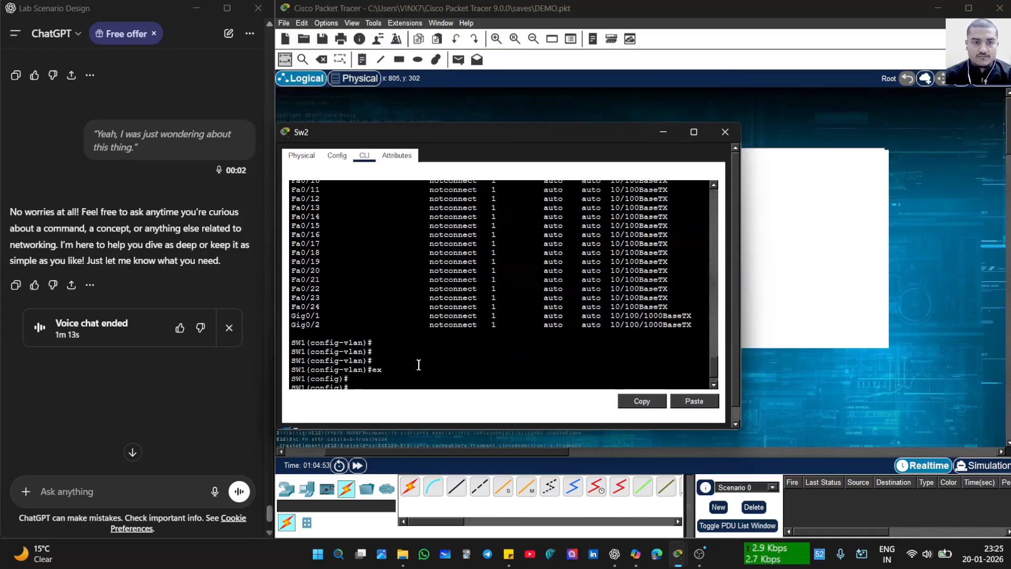
type("t")
key("Return")
key("Return")
key("Return")
key("Return")
key("Return")
type("int r")
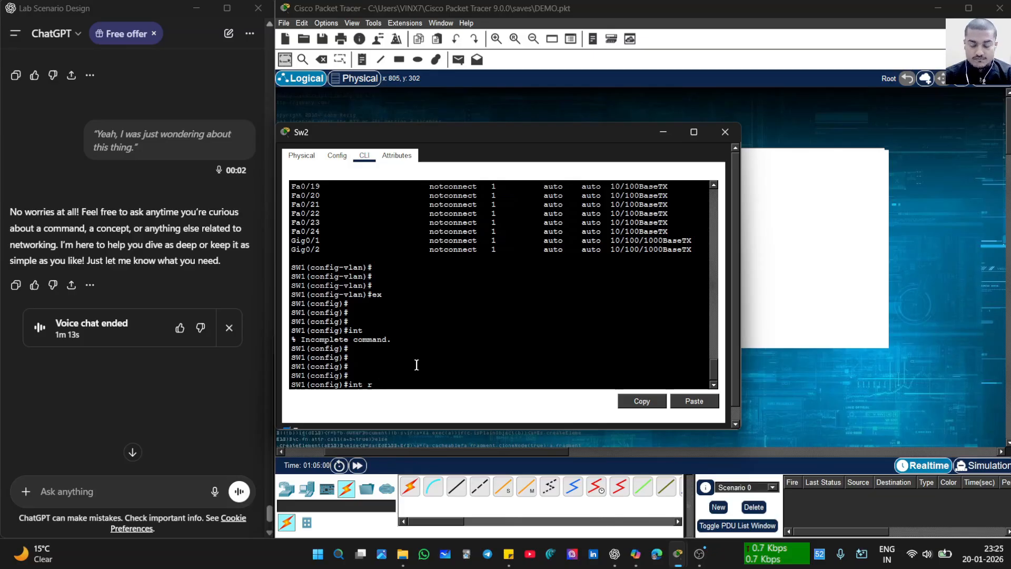
type(" f0/3")
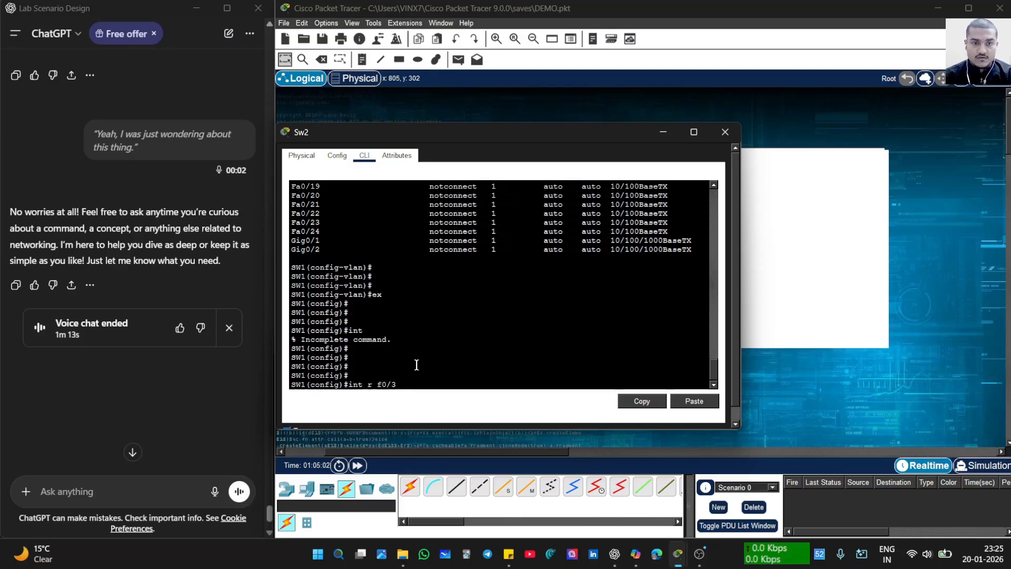
type("-4")
key("Return")
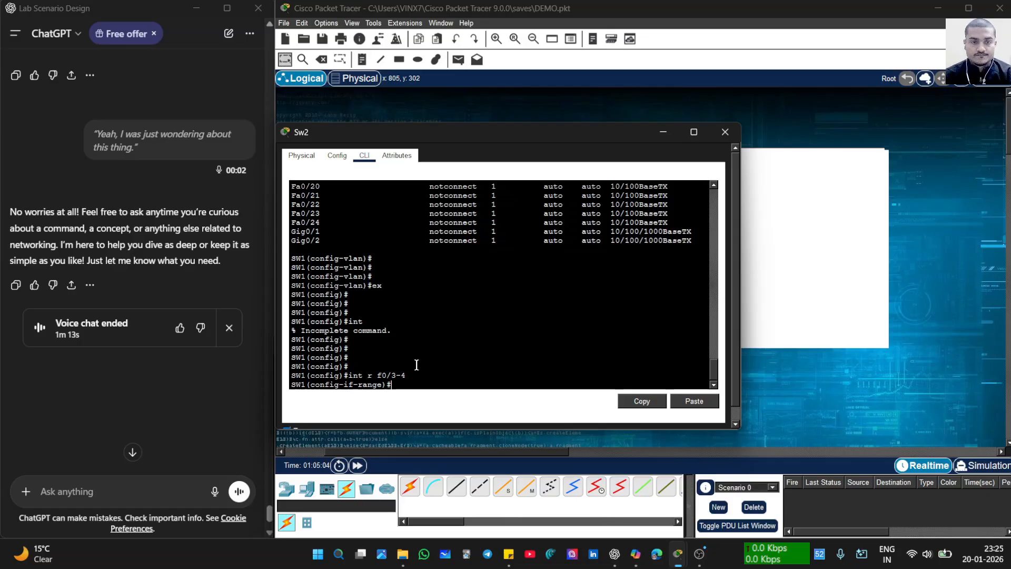
- Set the switchport mode of Sw2's ports f0/3-4 to access with sw mode acc
type("sw mod")
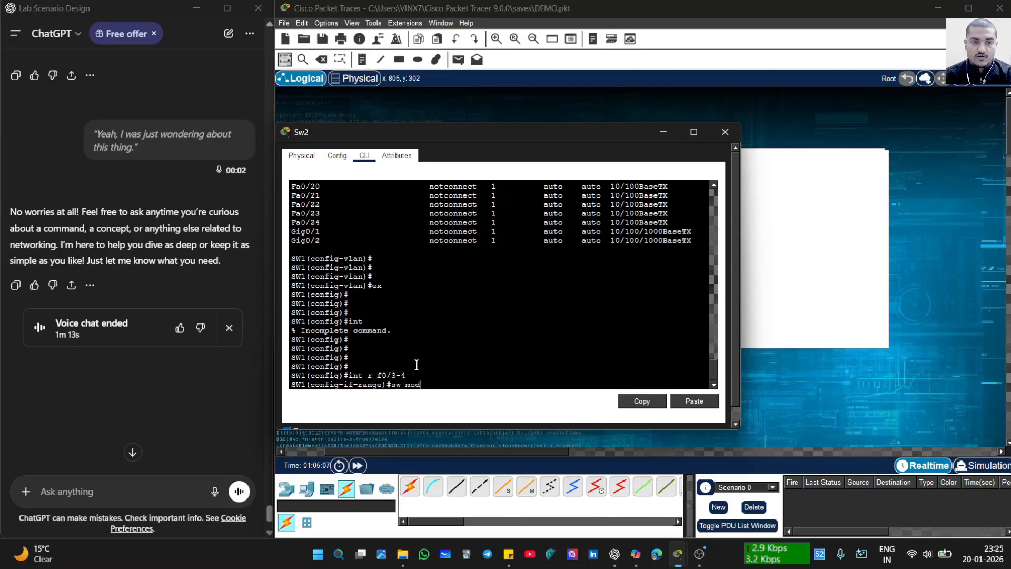
type("ode ")
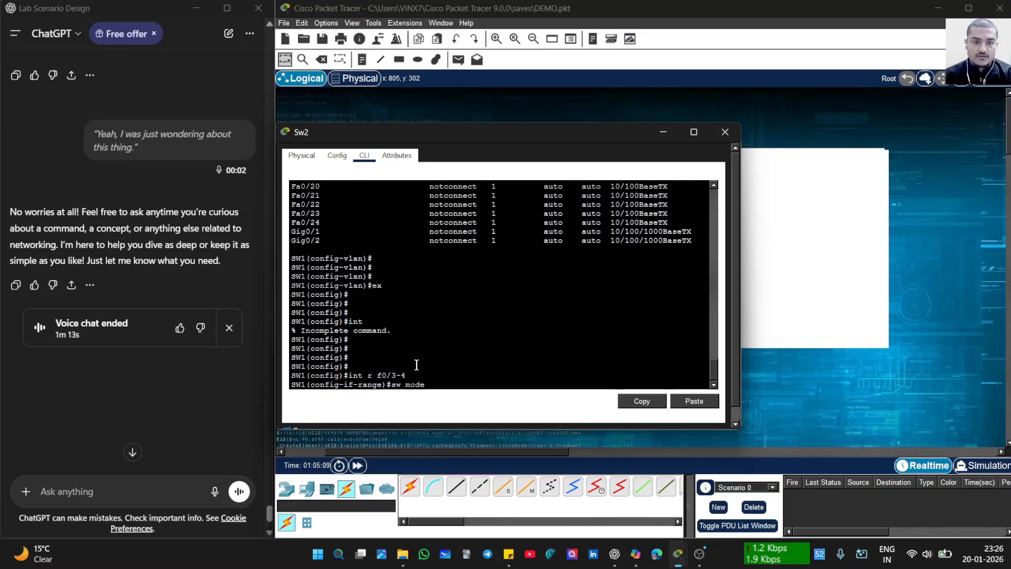
type("acc")
key("Return")
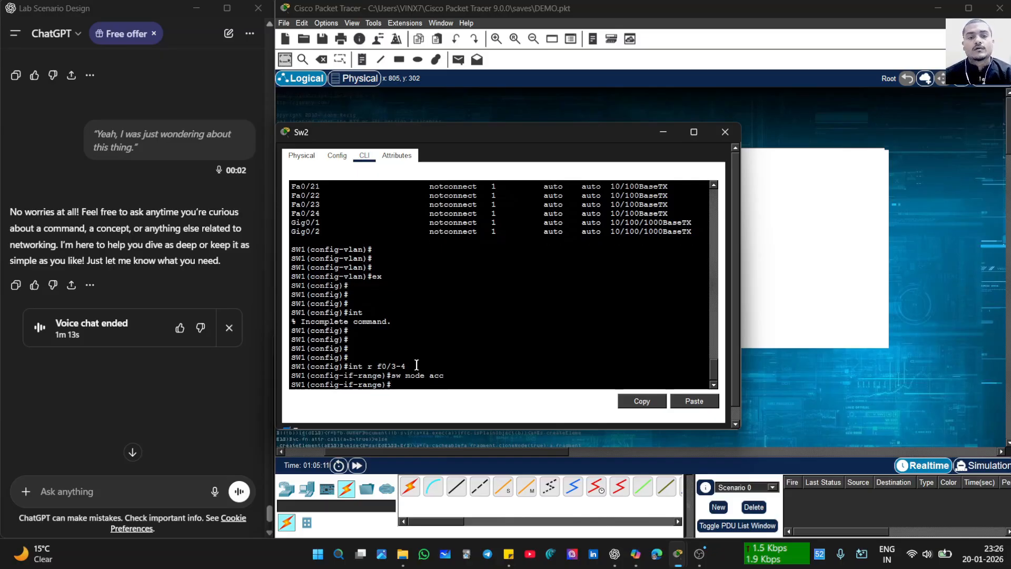
- Assign Sw2's ports f0/3-4 to access VLAN 20 with sw acc vlan 20 and exit the interface range
type("sw ac")
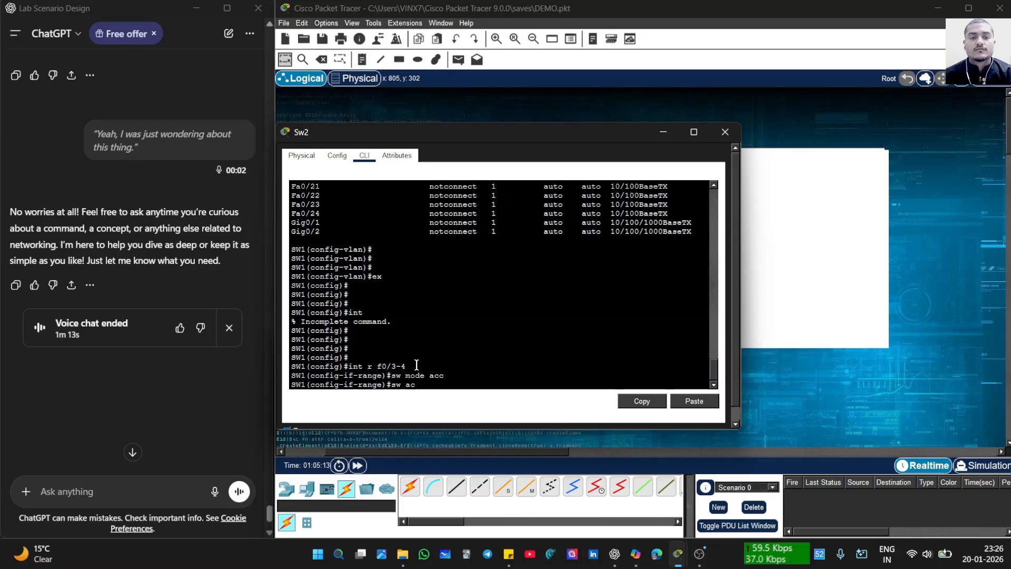
type("c vlan")
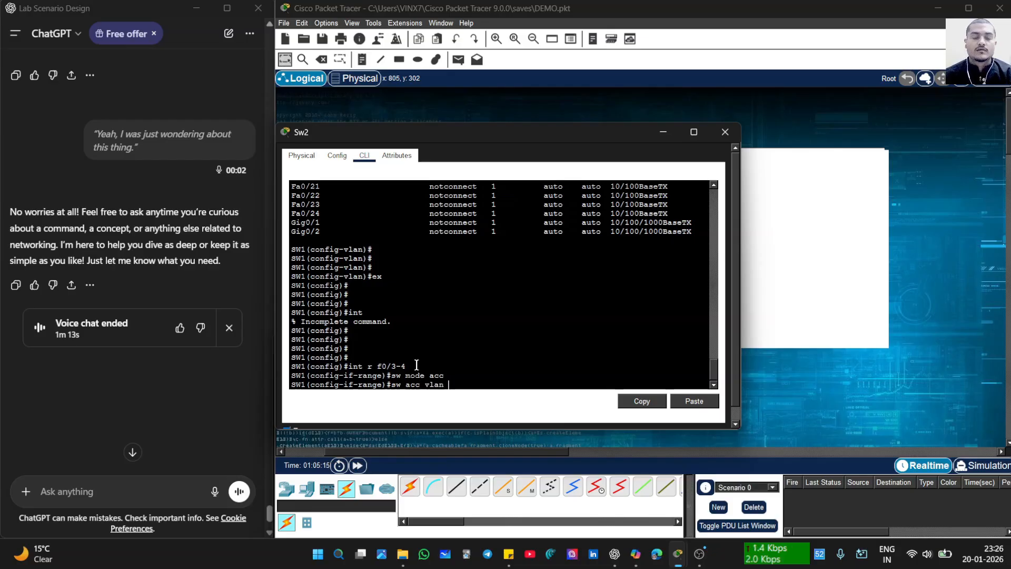
type(" 20")
key("Return")
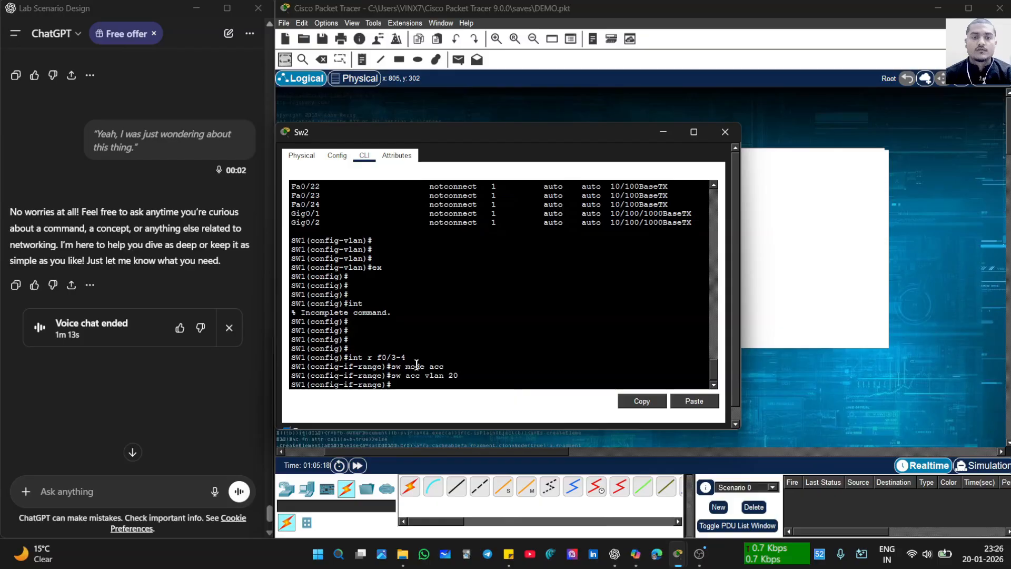
type("exi")
key("Return")
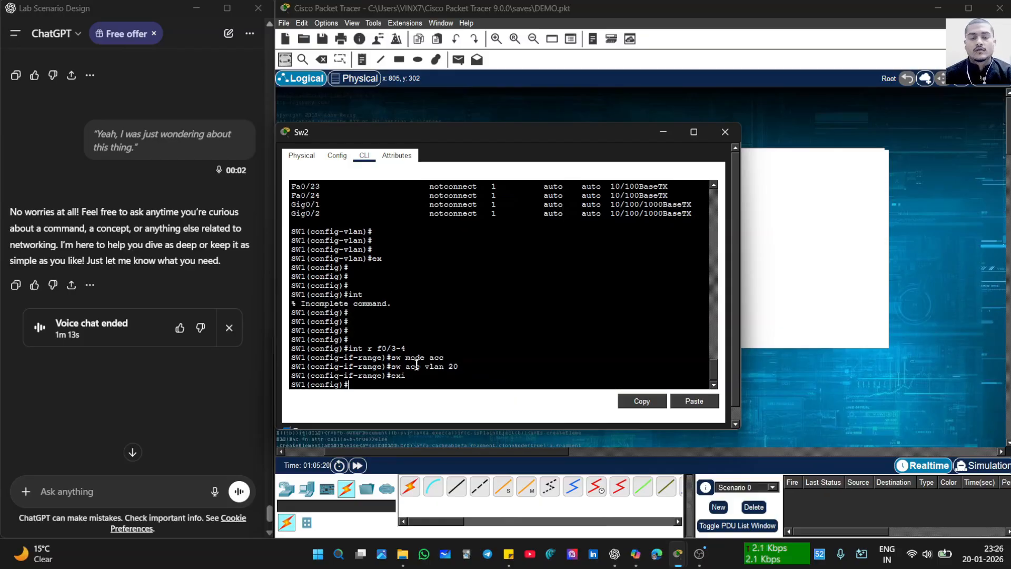
- Display Sw2's interface status to check the VLAN assignments, and close the switch window
type("do shr")
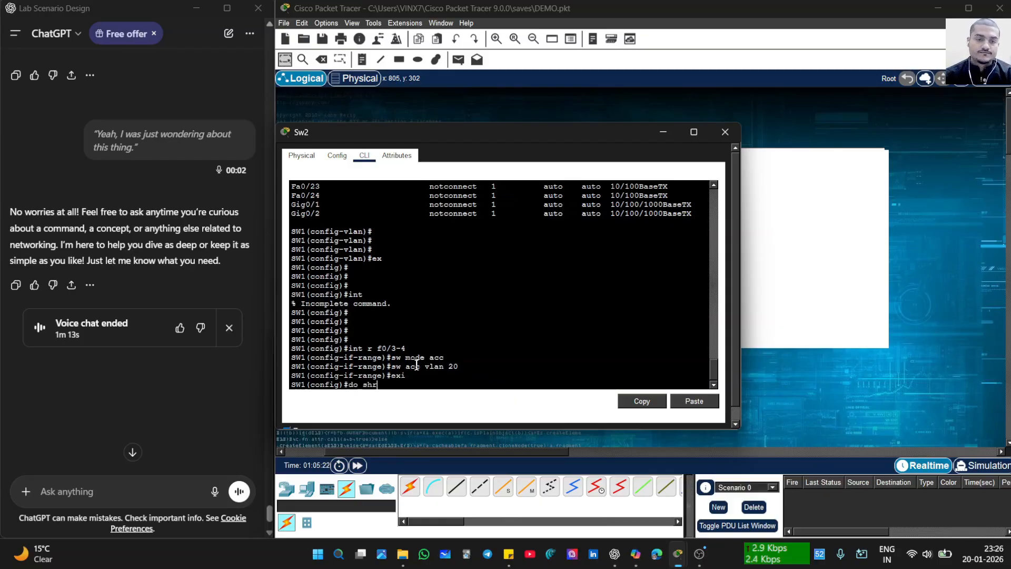
type("val")
key("BackSpace")
key("BackSpace")
key("BackSpace")
key("BackSpace")
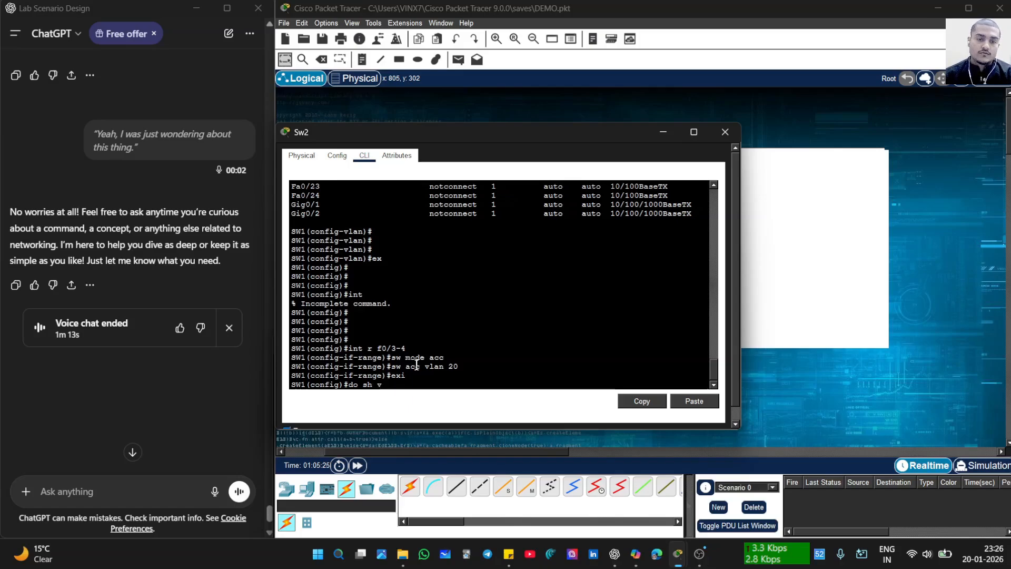
type("int")
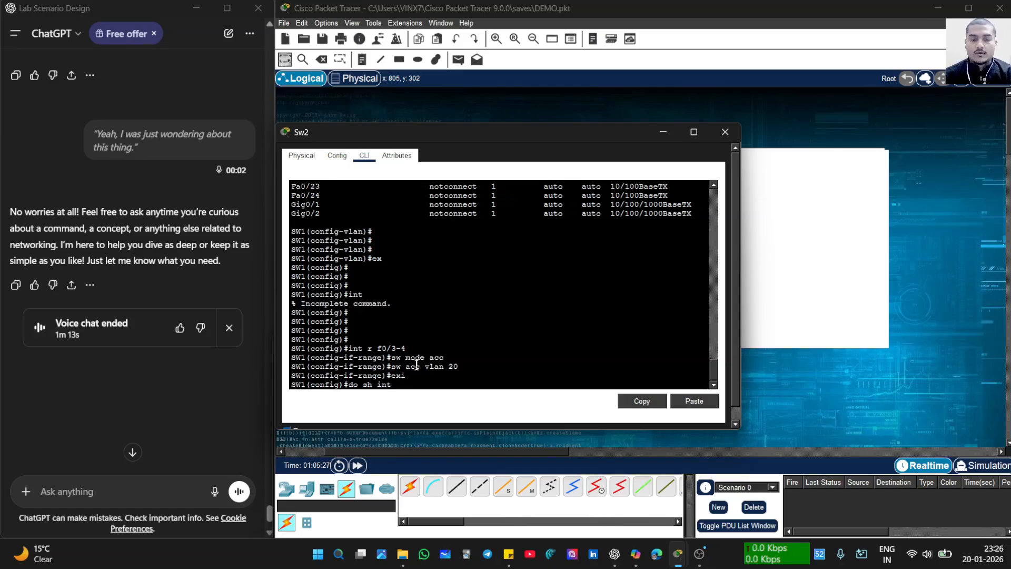
type(" br")
key("Return")
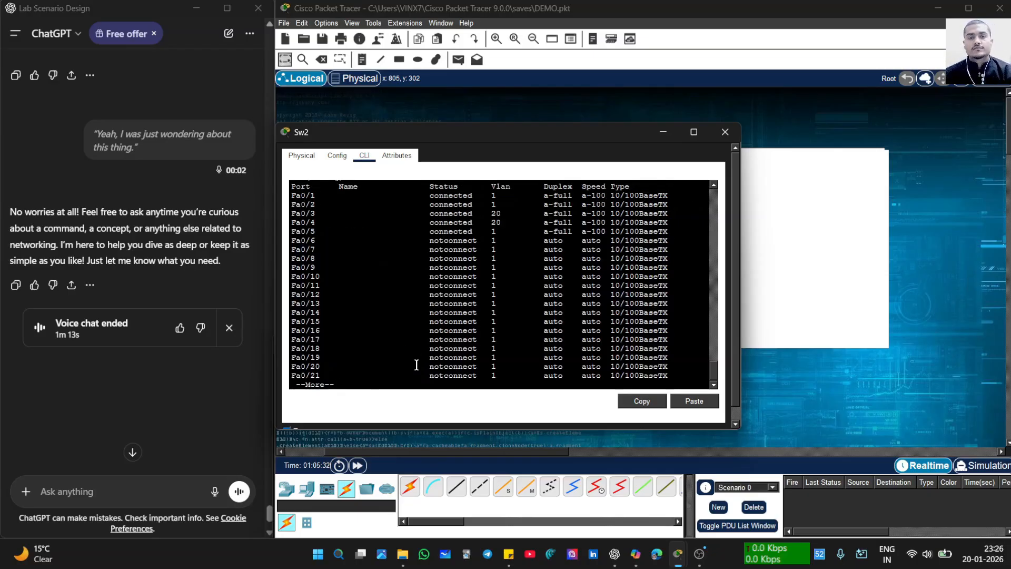
left_click(725, 131)
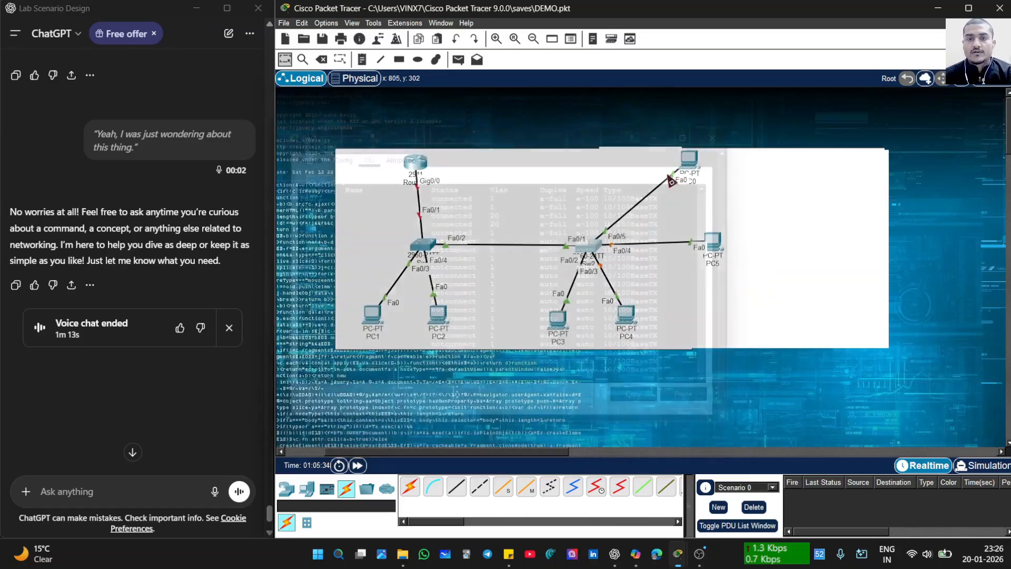
left_click(659, 283)
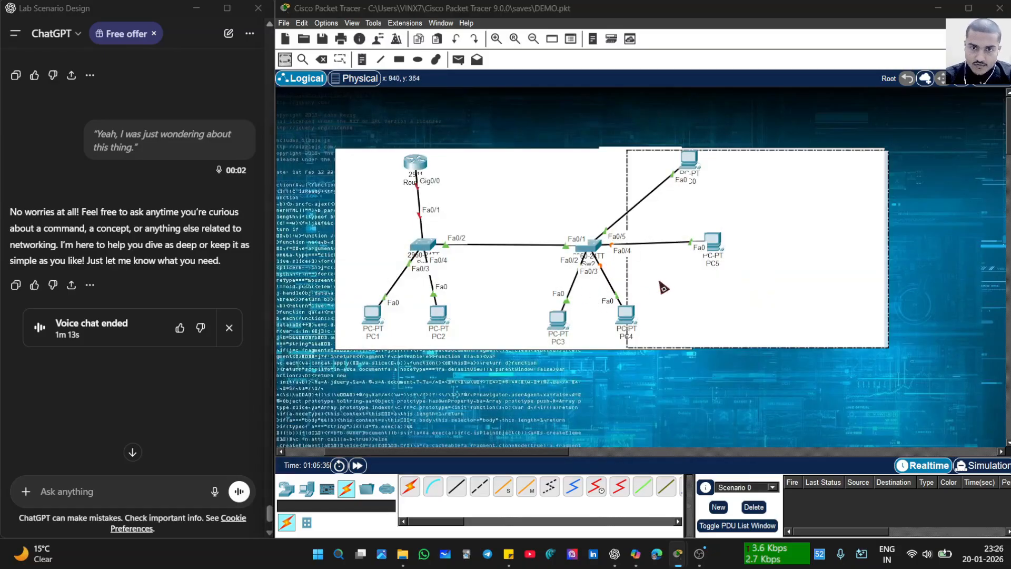
left_click(579, 184)
left_click(640, 415)
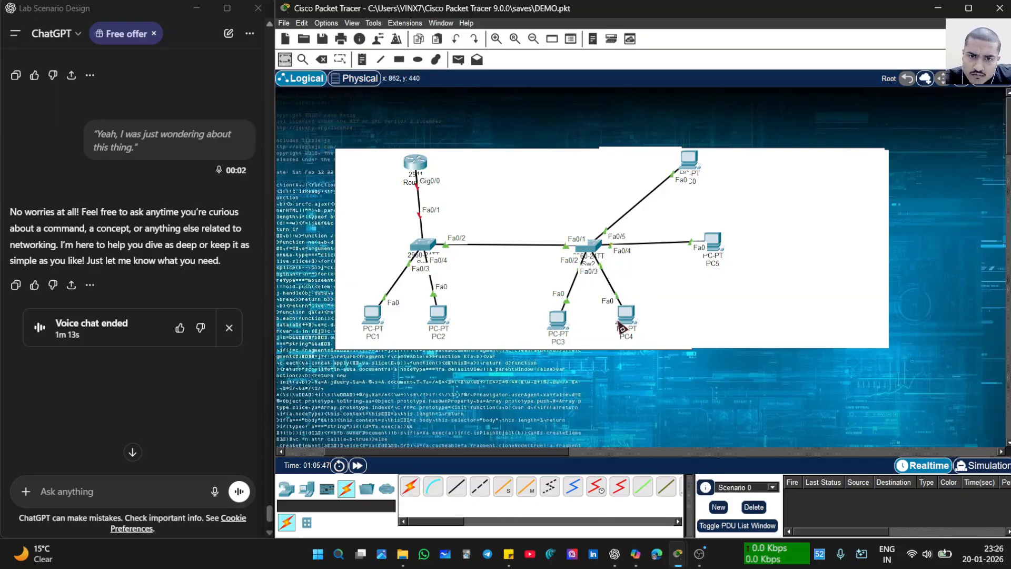
- Reposition PC3 and PC4 below Sw2 so that they sit farther apart and their links are easier to tell apart
left_click_drag(621, 328, 664, 318)
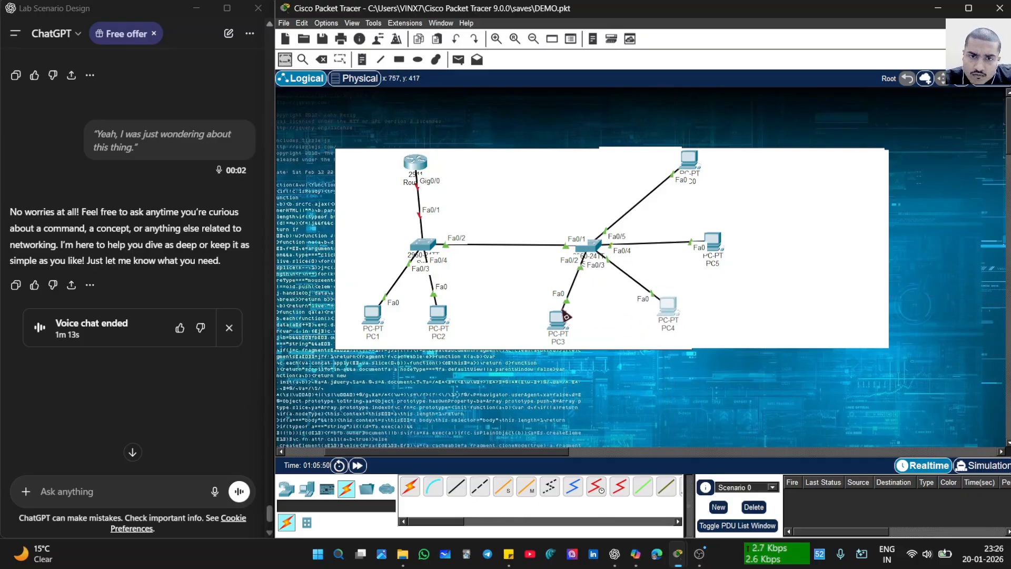
left_click_drag(566, 317, 537, 323)
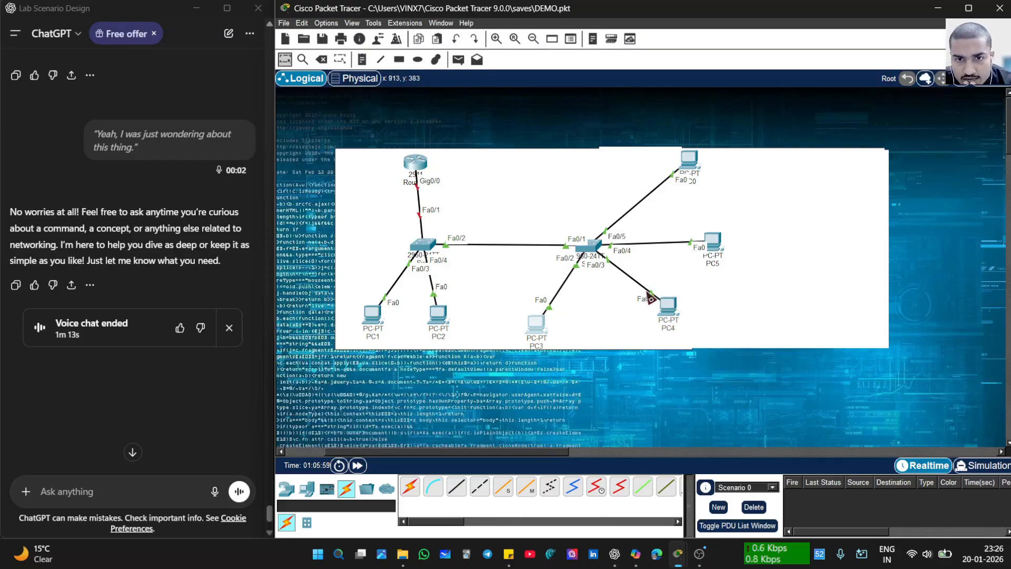
left_click_drag(665, 306, 629, 317)
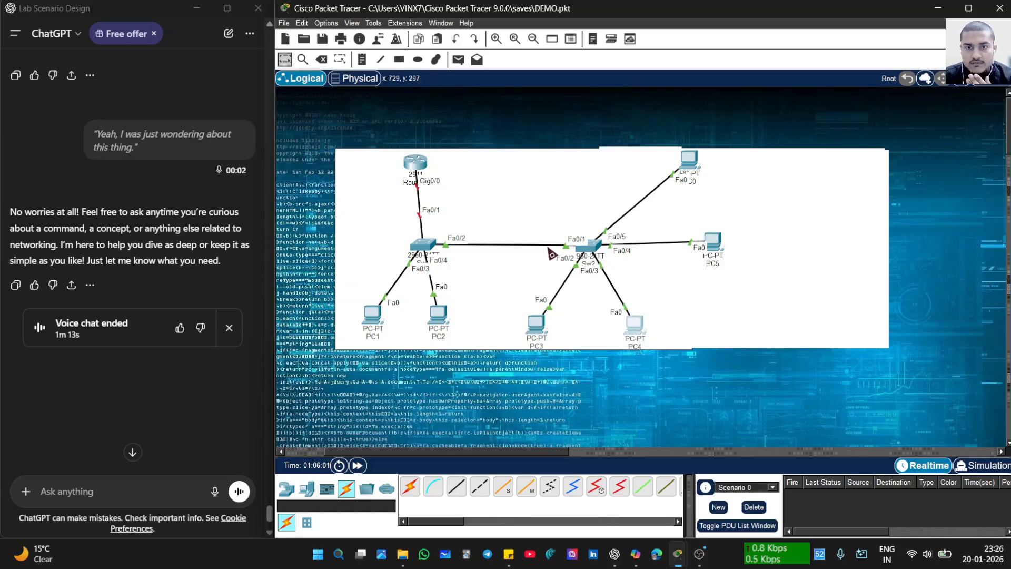
- Reopen Sw2's command line and page through the rest of the interface status listing to the configuration prompt
left_click(593, 253)
key("Return")
key("Return")
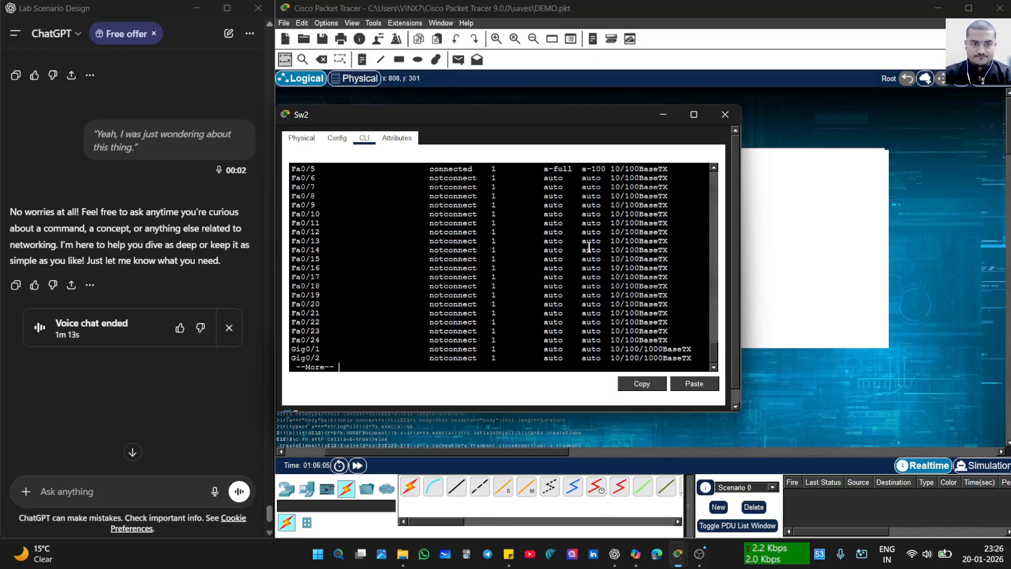
key("Return")
key("Return")
key("Return")
key("Return")
- Enter interface range configuration for Sw2's ports f0/2-3 with int r f0/2-3, moving the switch window aside
type("e")
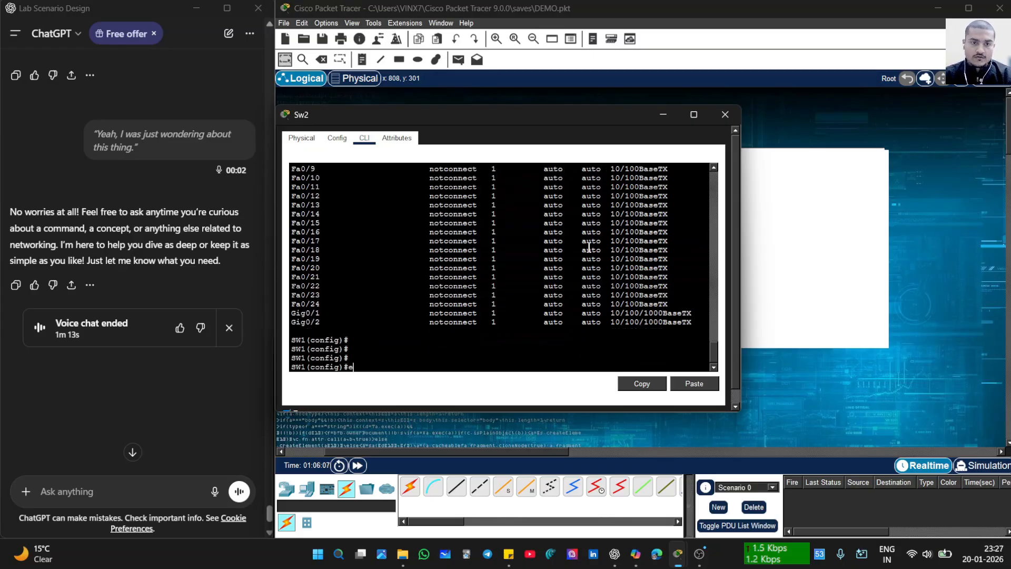
key("BackSpace")
type("int g")
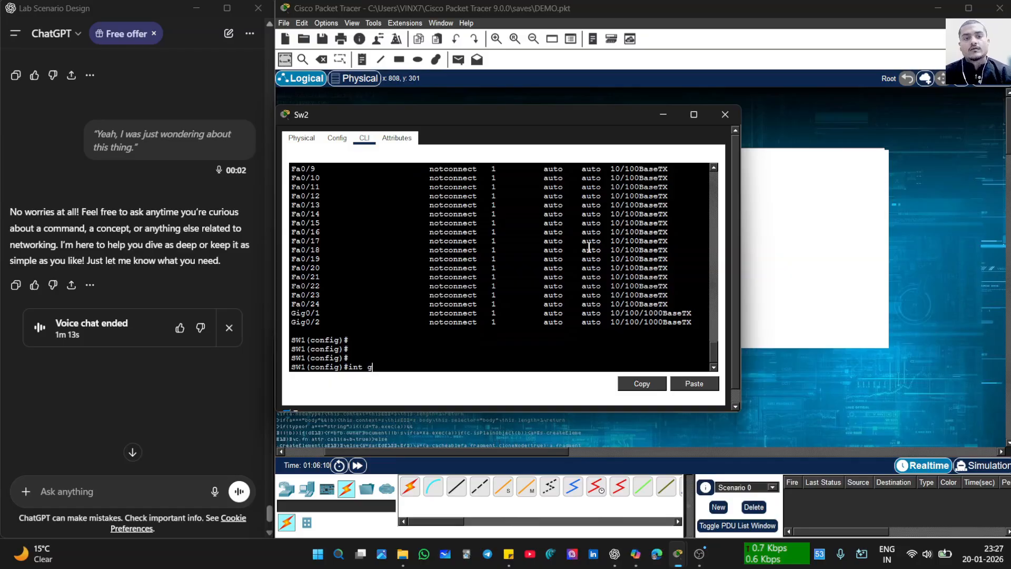
key("BackSpace")
type("r")
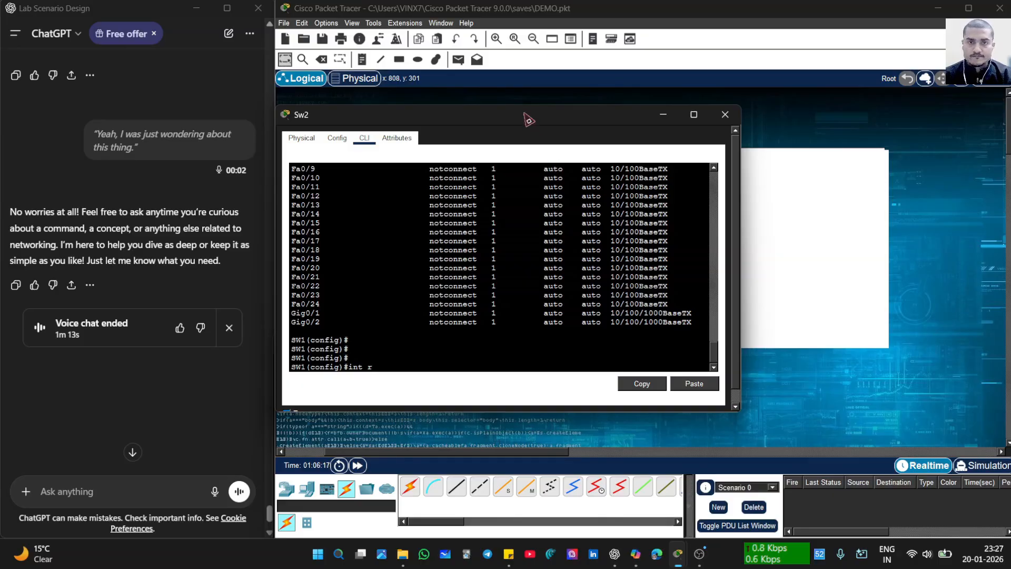
left_click_drag(529, 120, 595, 154)
type("f0")
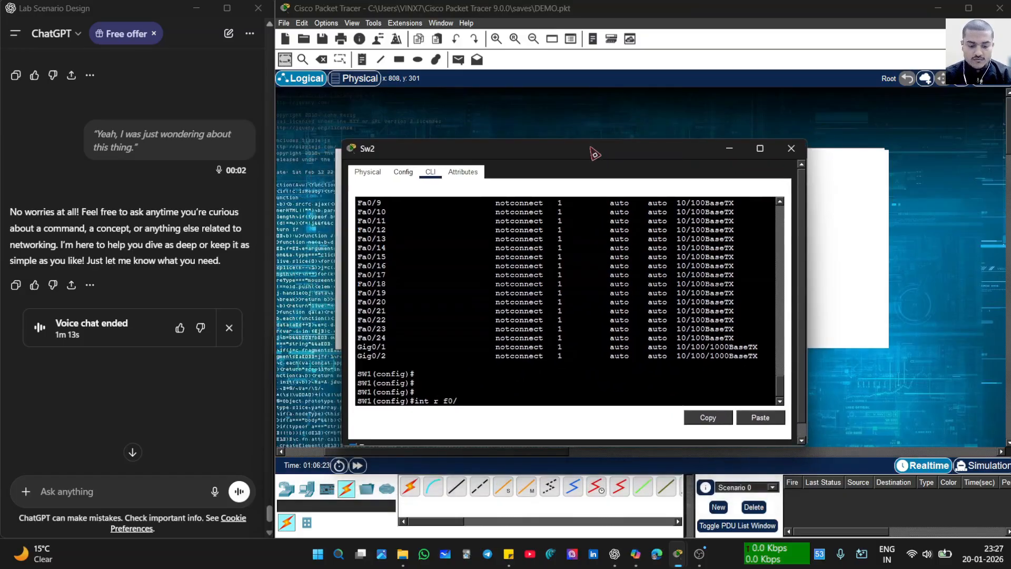
type("/2-3")
key("Return")
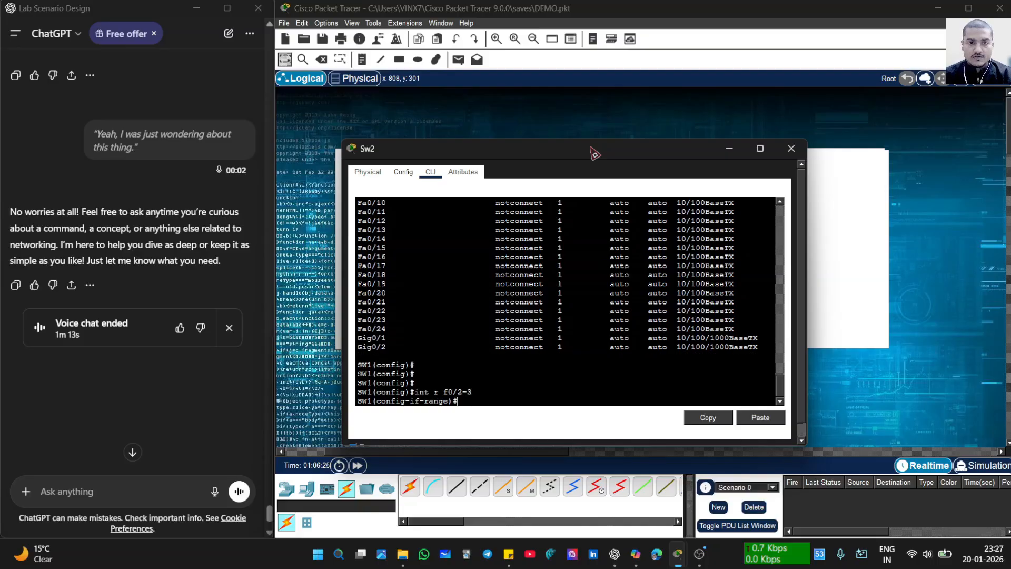
- Set the switchport mode of Sw2's ports f0/2-3 to access with sw mode acc
type("sw por")
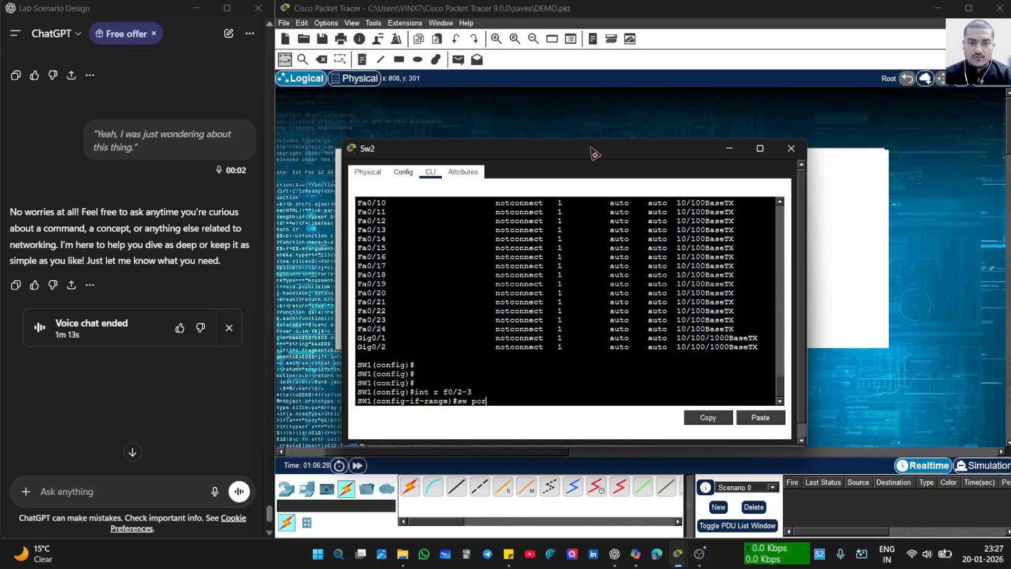
key("BackSpace")
key("BackSpace")
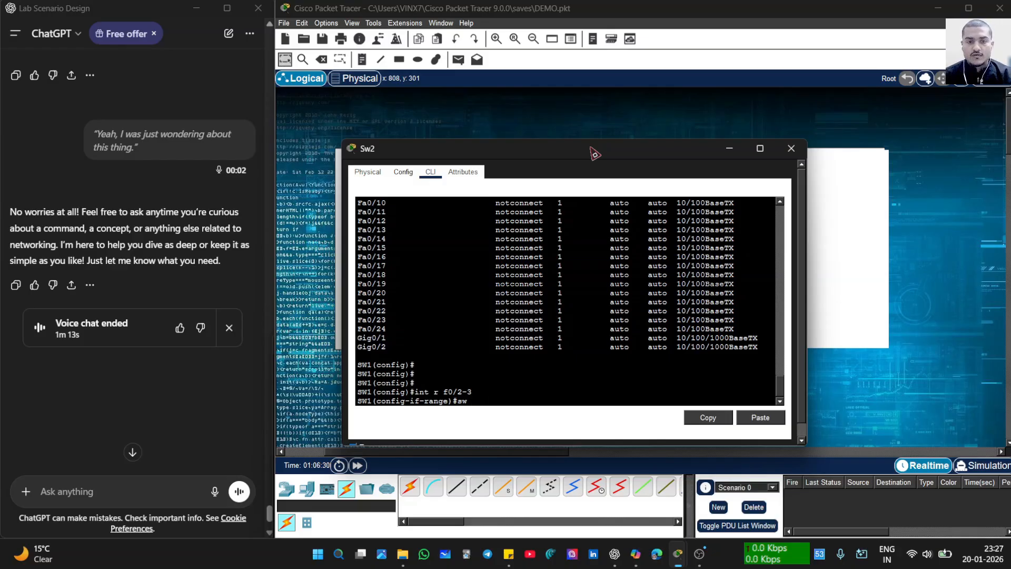
type("mode")
key("BackSpace")
type("de")
key("Return")
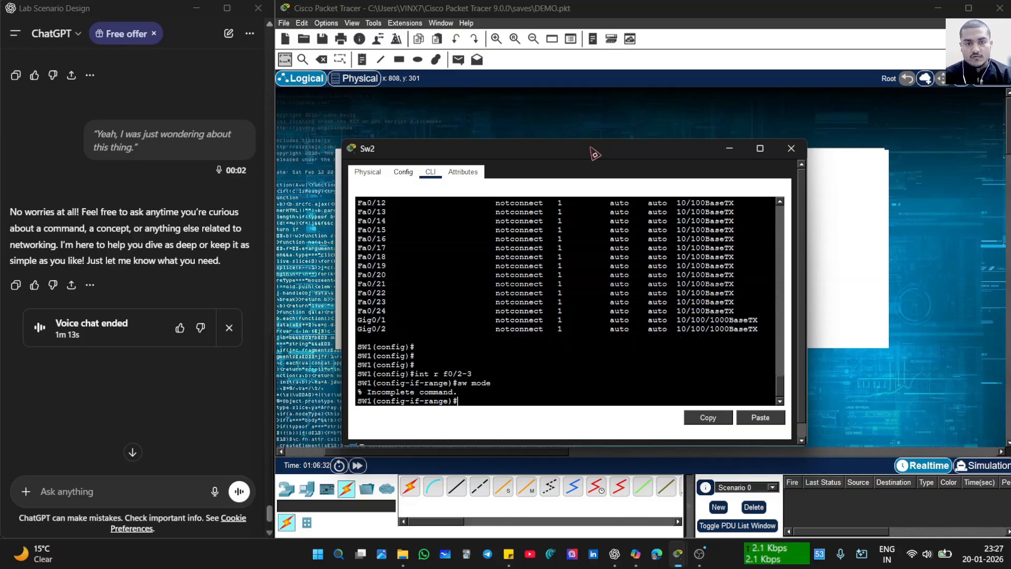
type("sw mode acc")
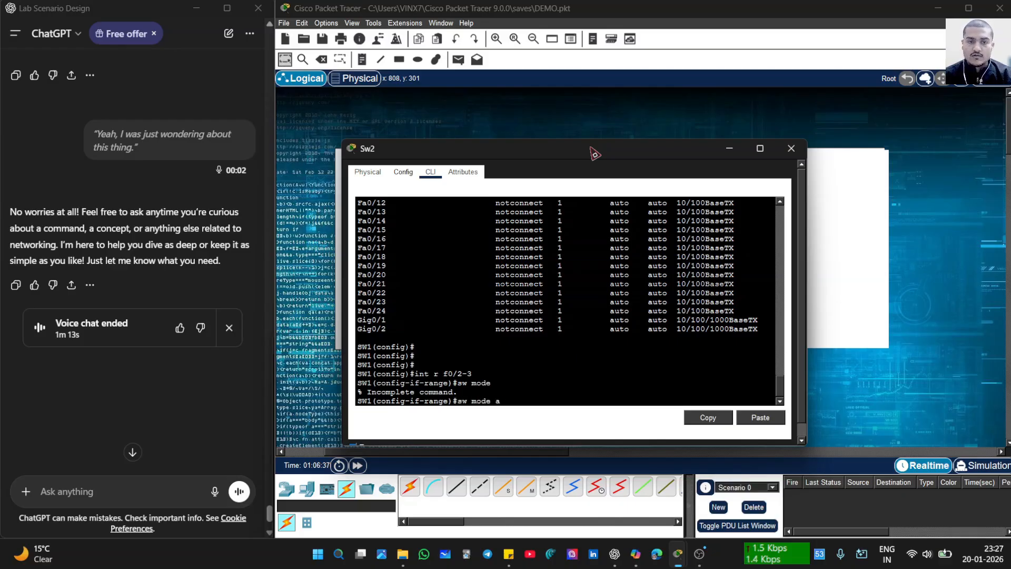
key("Return")
- Assign Sw2's ports f0/2-3 to access VLAN 99 with sw acc vlan 99
type("sw acc ")
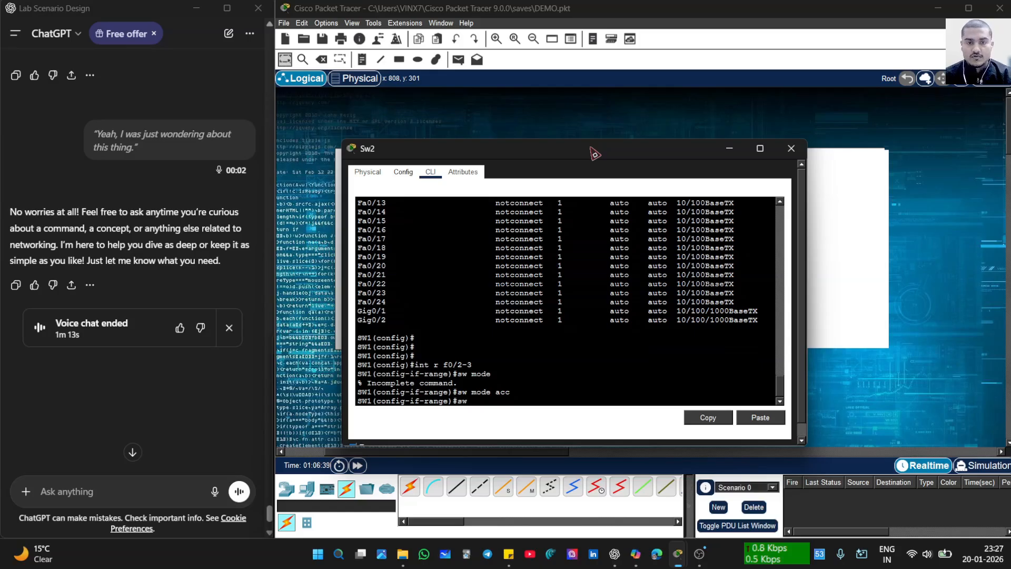
type("vlan")
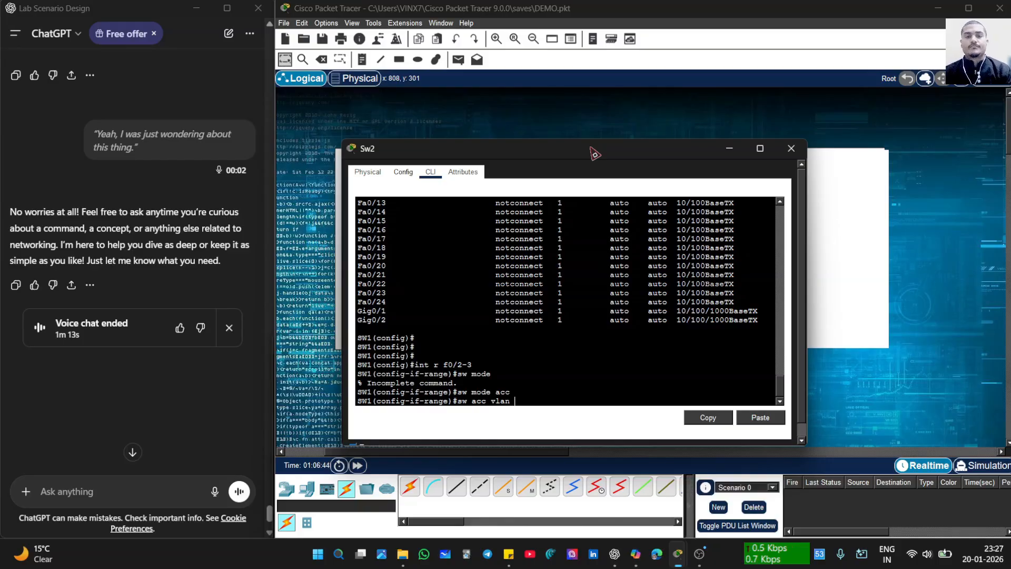
type(" 99")
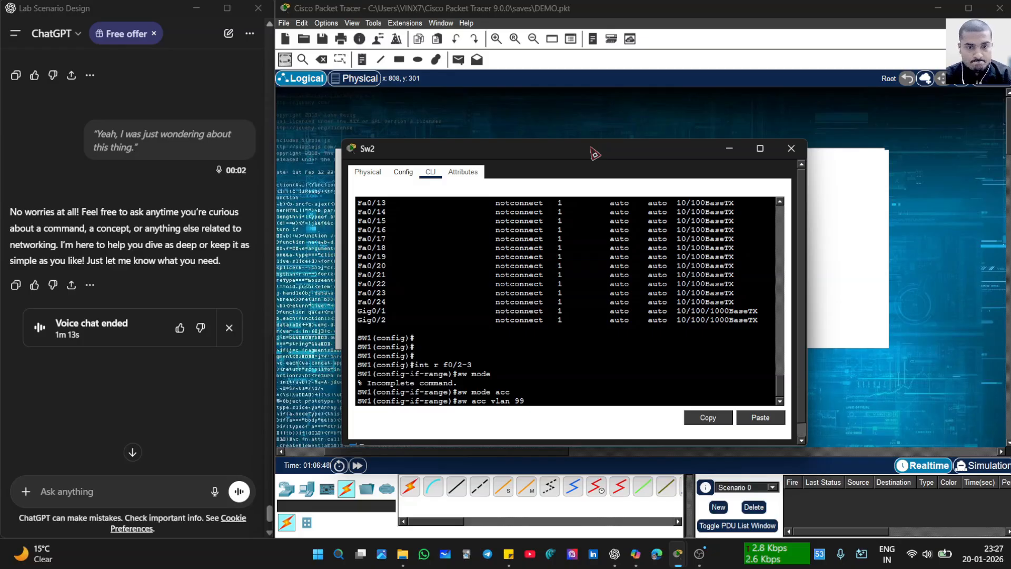
key("Return")
key("Return")
key("Return")
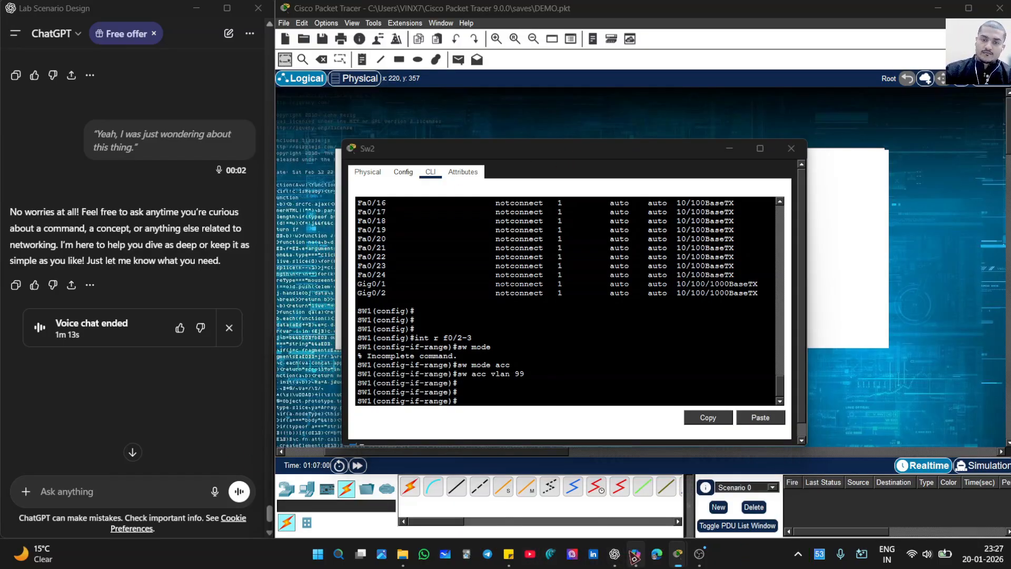
- Switch to Copilot to review the native VLAN trunk instructions, and return to Sw2's command line in Packet Tracer
left_click(636, 554)
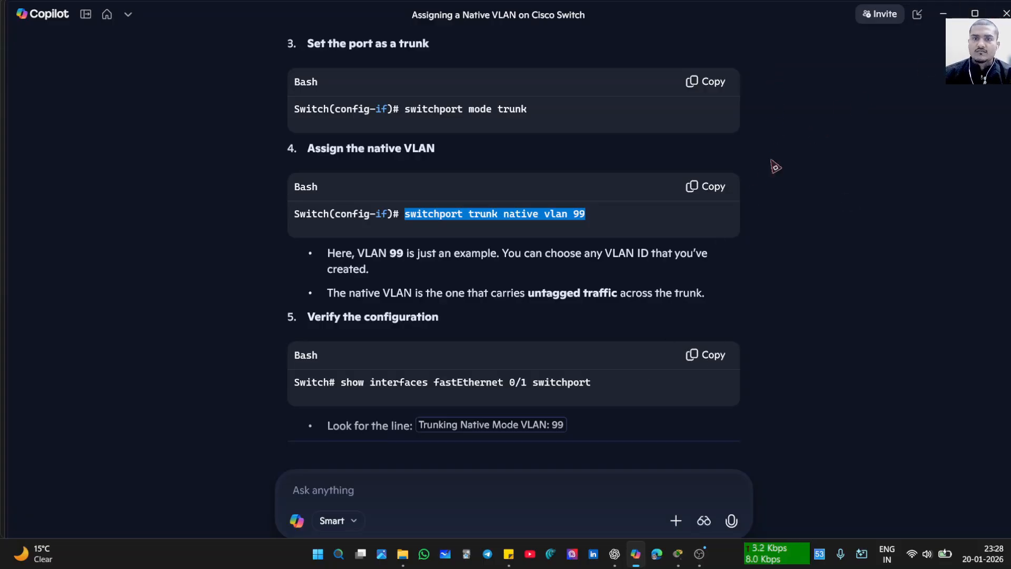
left_click(738, 524)
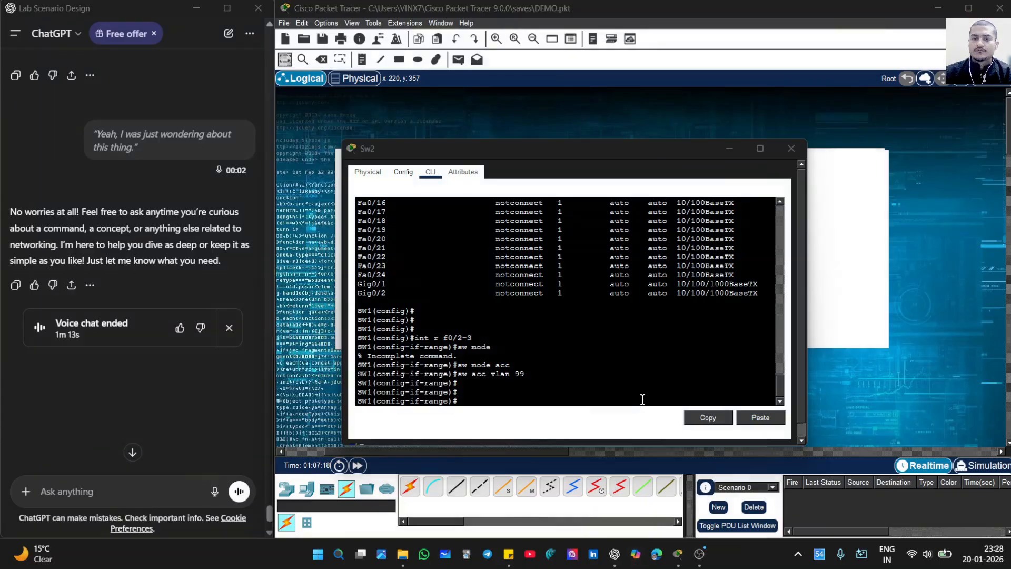
left_click(491, 400)
key("Return")
key("Return")
key("Return")
key("Return")
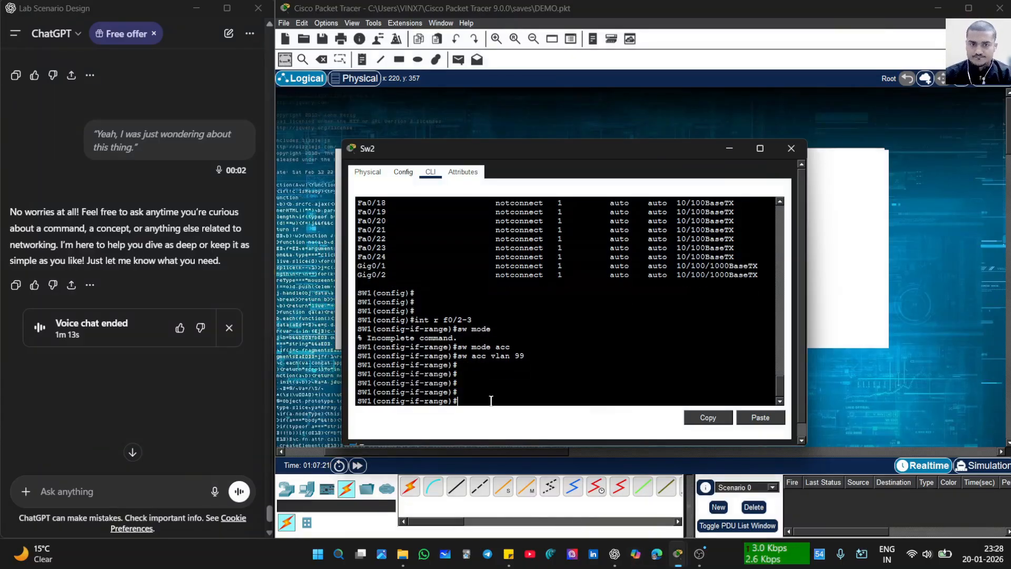
- Exit Sw2's interface range and global configuration modes with ex to return to privileged EXEC mode
type("ex")
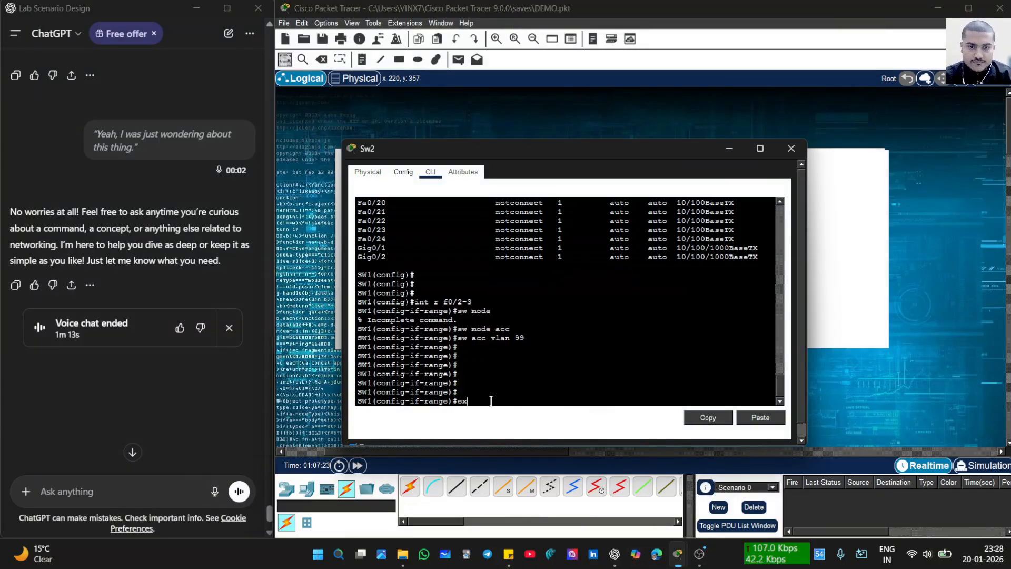
key("Return")
key("Return")
key("Return")
key("Return")
key("Return")
key("Return")
key("Return")
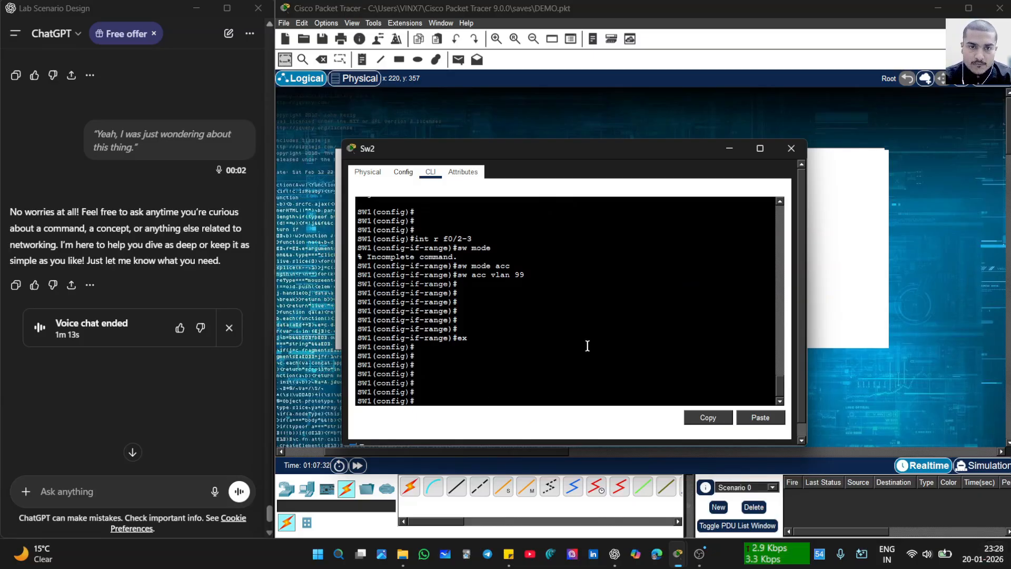
type("ex")
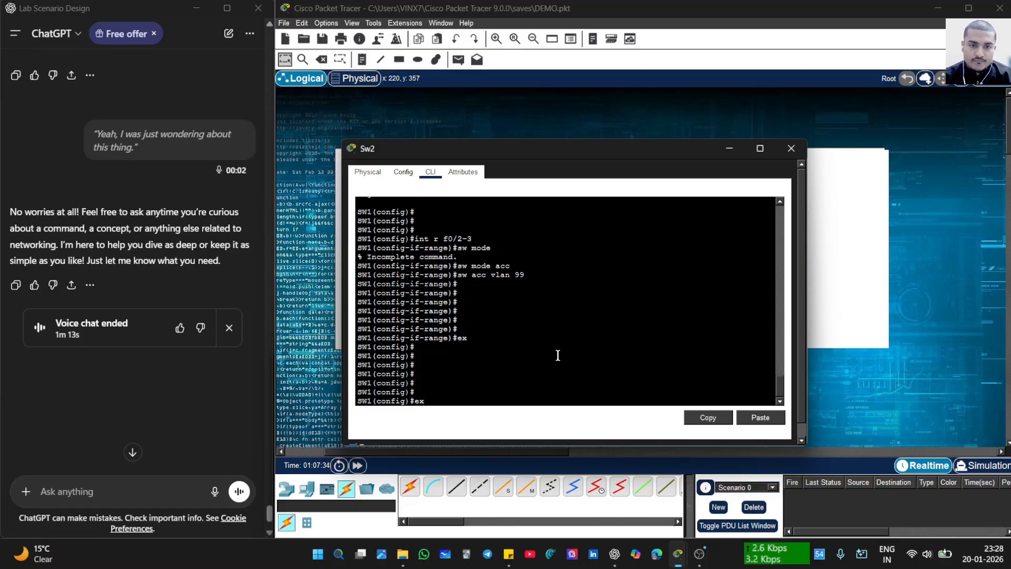
key("Return")
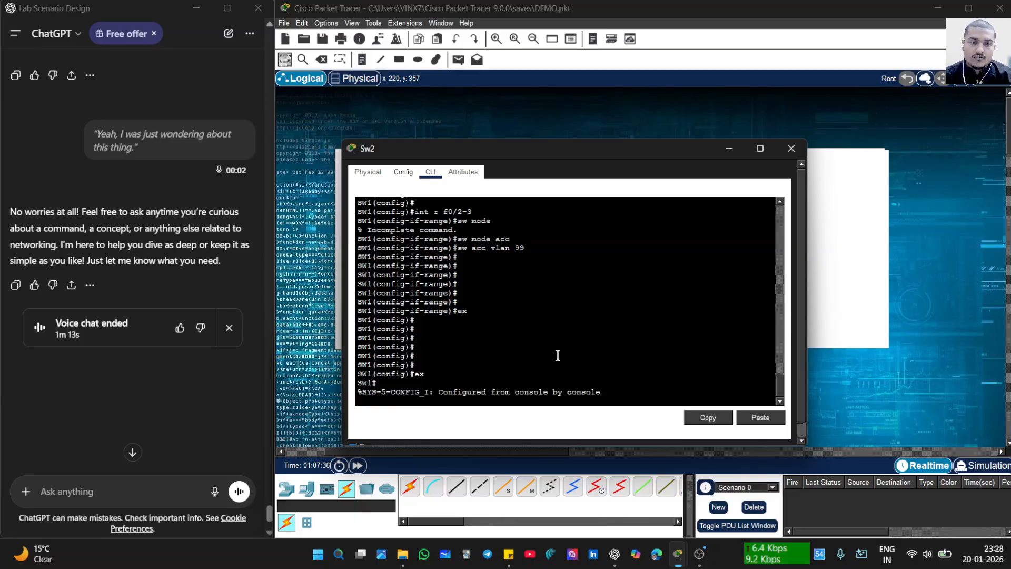
key("Return")
key("Return")
- Enter en and conf on Sw2, choosing t for terminal, to go into global configuration mode
type("ex")
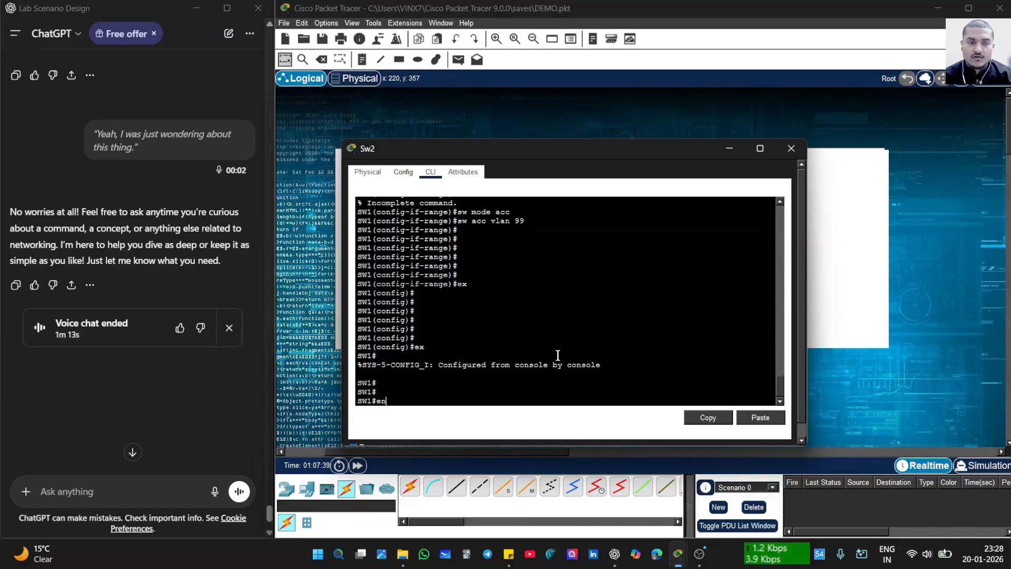
key("BackSpace")
type("n")
key("Return")
type("s")
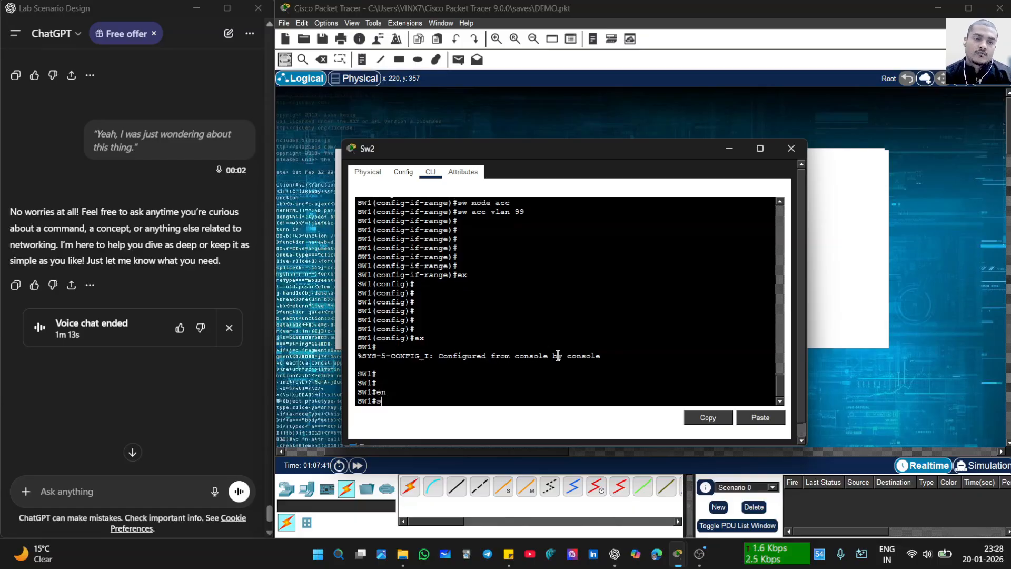
key("BackSpace")
type("conf")
key("Return")
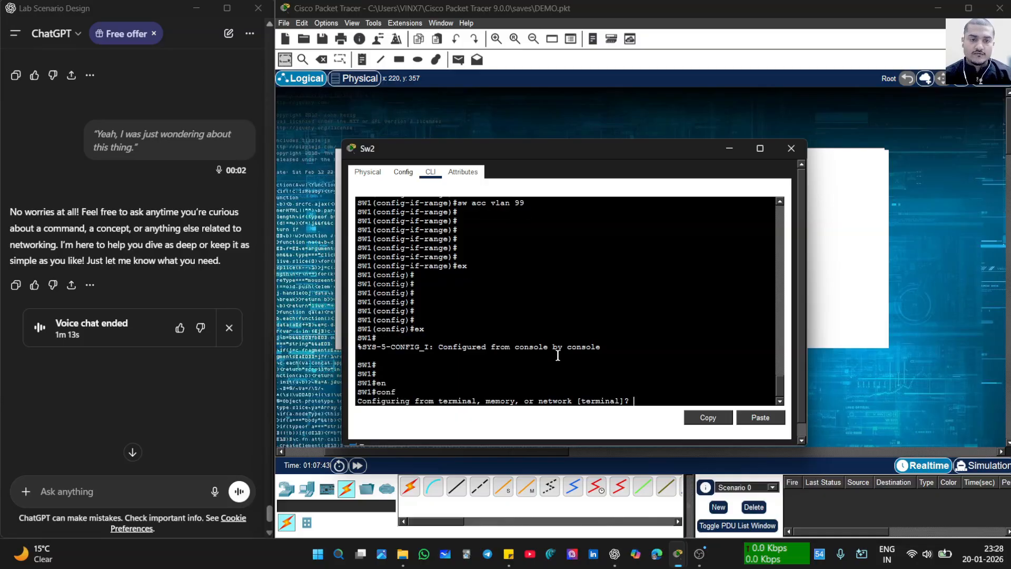
type("t")
key("Return")
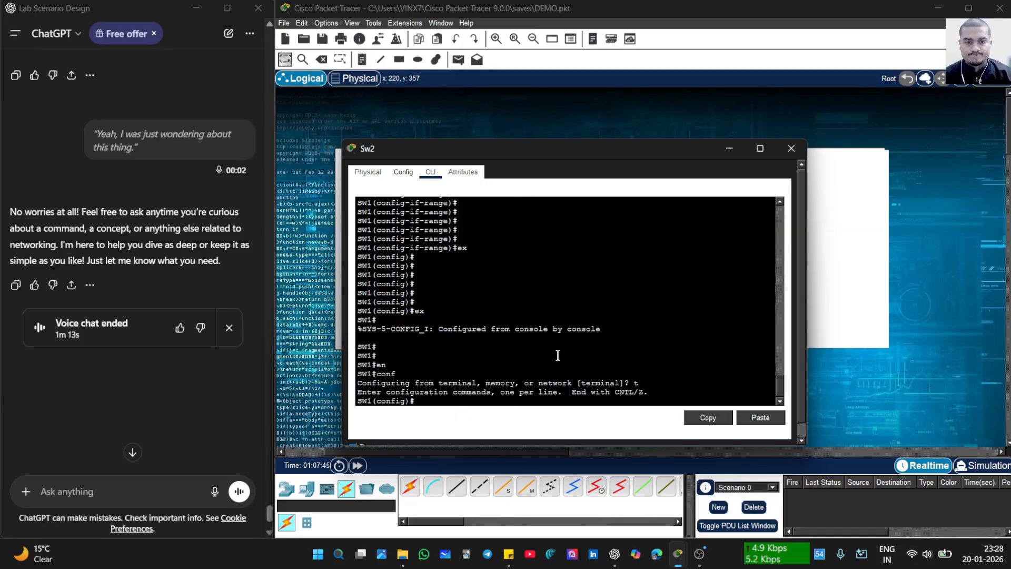
key("Return")
key("Return")
key("Return")
key("Return")
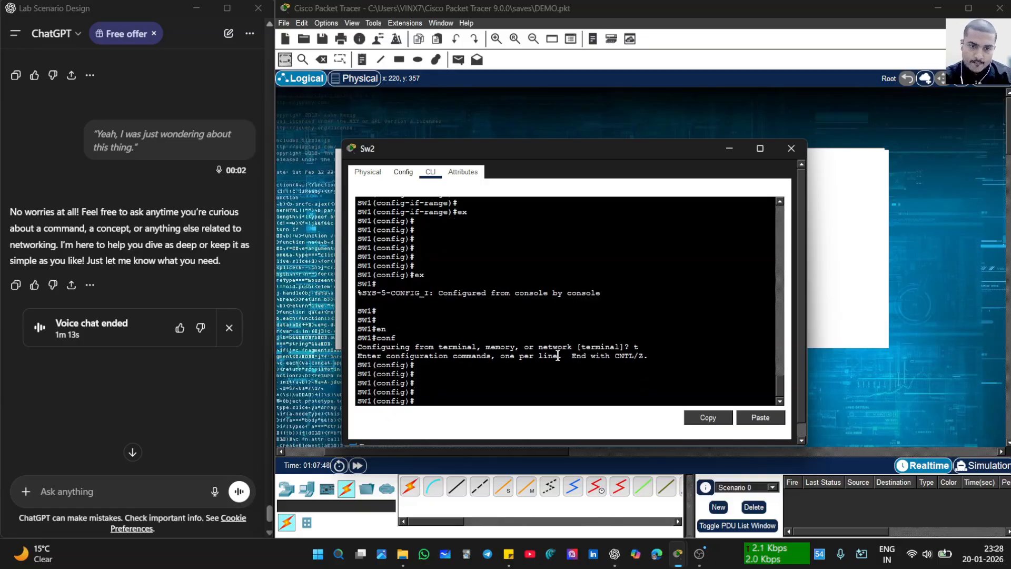
- Select Sw2's ports f0/2-3 again for range configuration with int r f0/2-3
type("int")
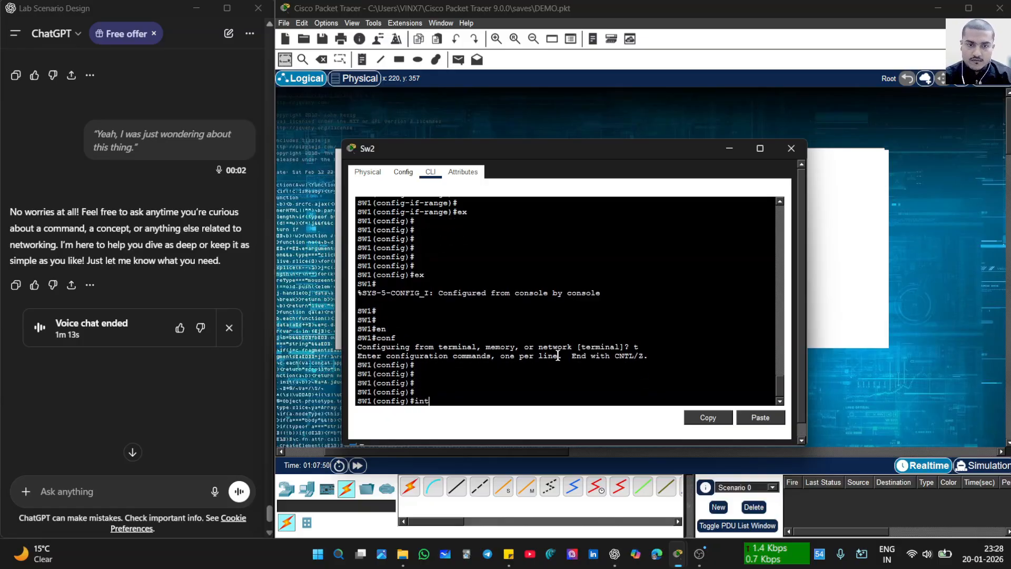
type(" f")
key("BackSpace")
type("r")
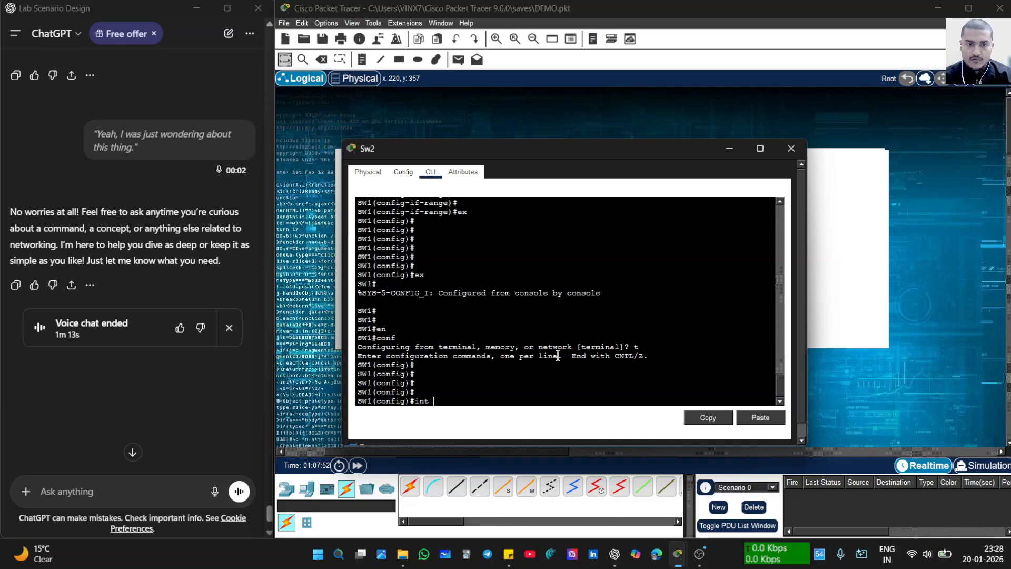
type(" f")
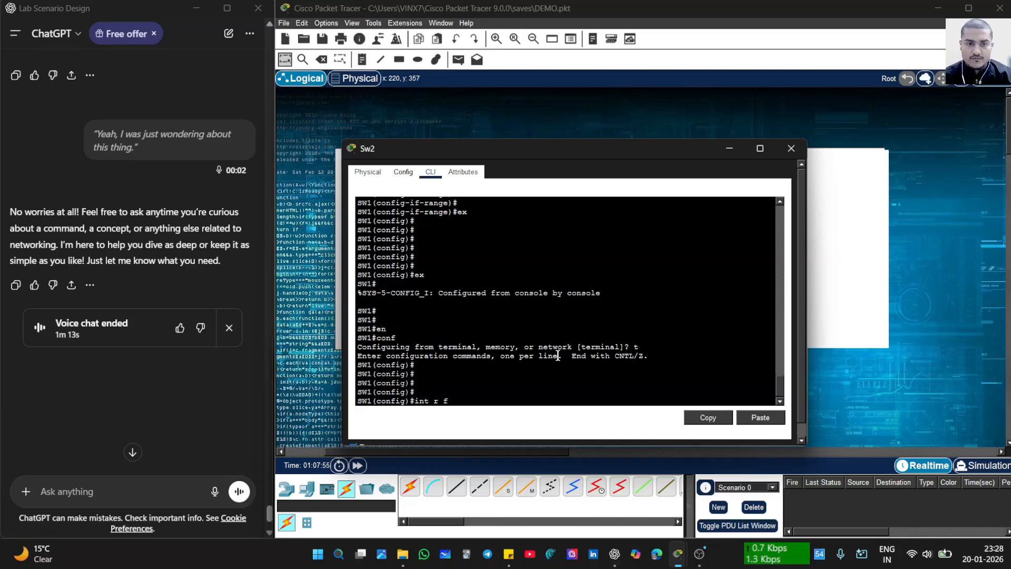
type("0/2-3")
key("Return")
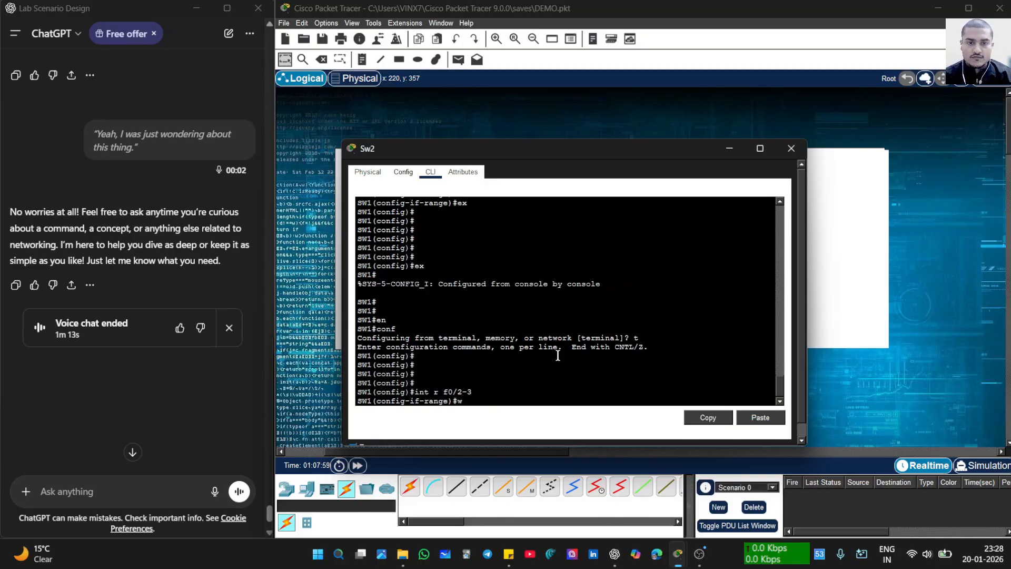
- Reapply access switchport mode to Sw2's ports f0/2-3 with sw mode acc
type("ww")
key("BackSpace")
key("BackSpace")
type("s")
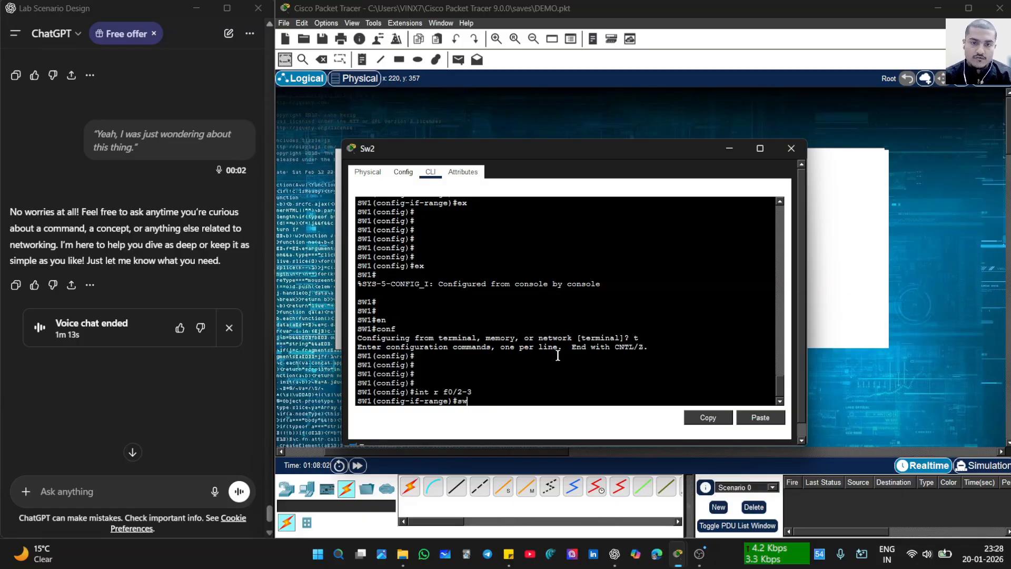
type("w mode")
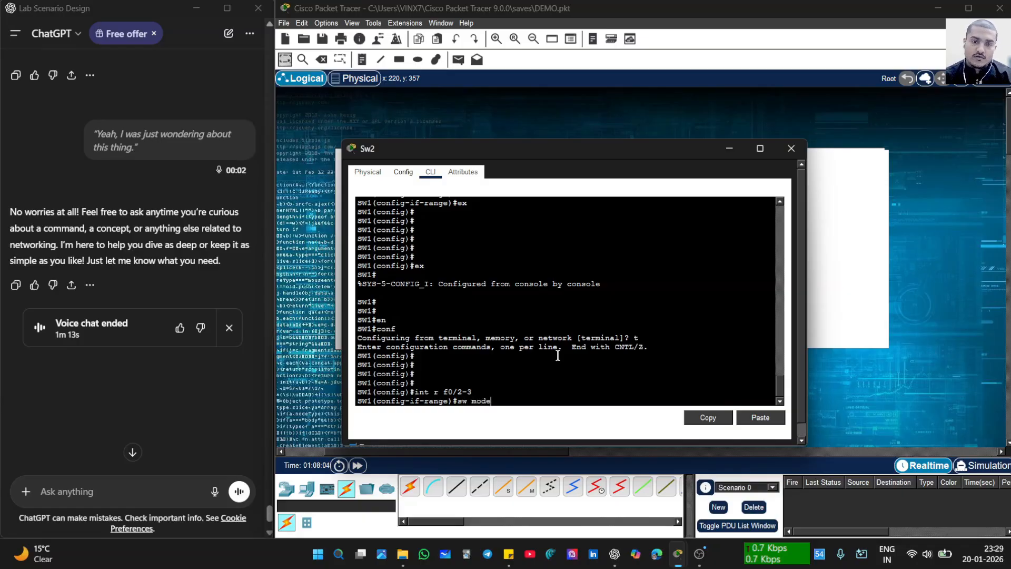
type(" acc")
key("Return")
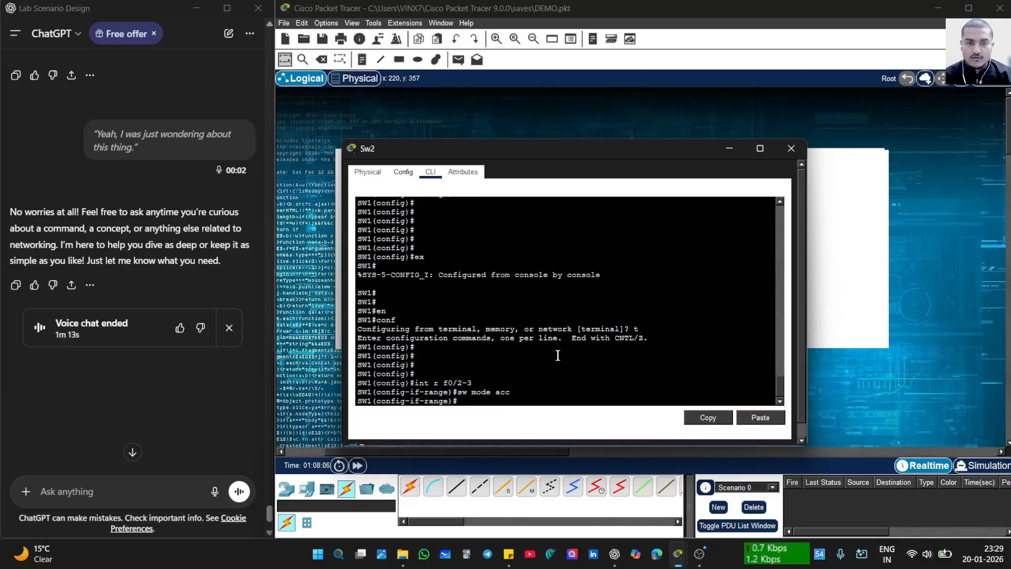
- Assign Sw2's ports f0/2-3 to VLAN 20 with sw acc vlan 20
type("sw m")
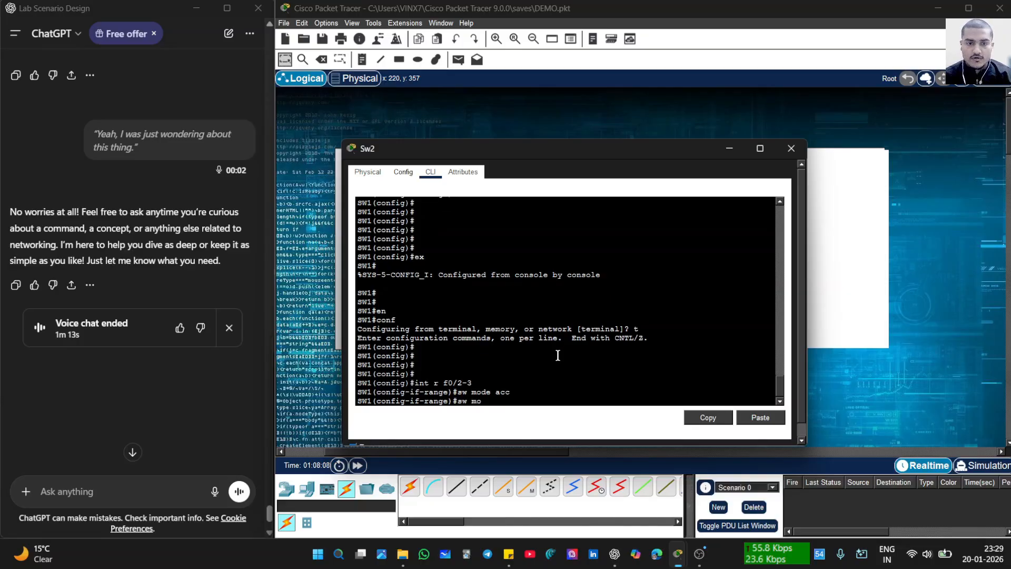
key("BackSpace")
type("acc ")
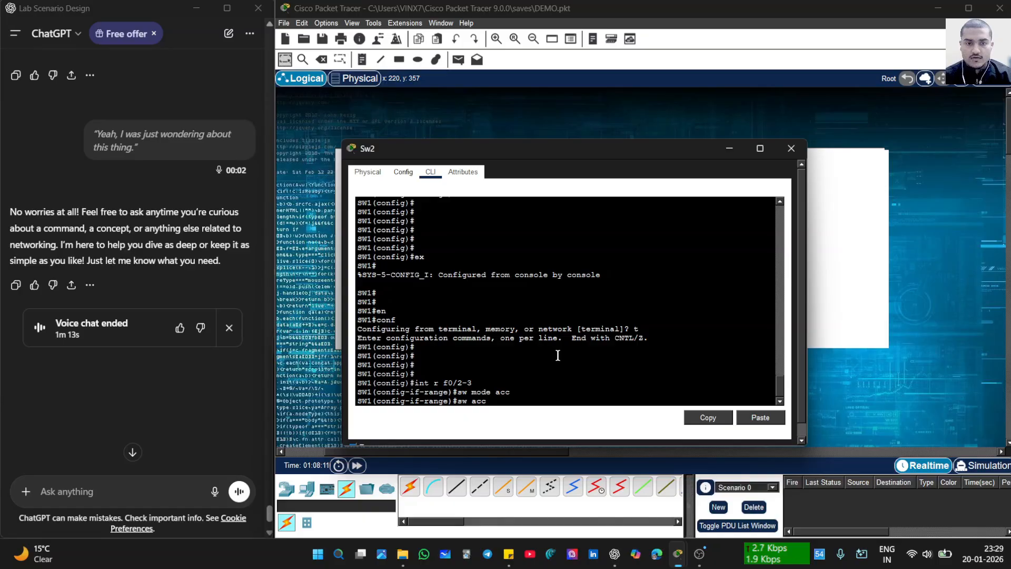
type("vlan ")
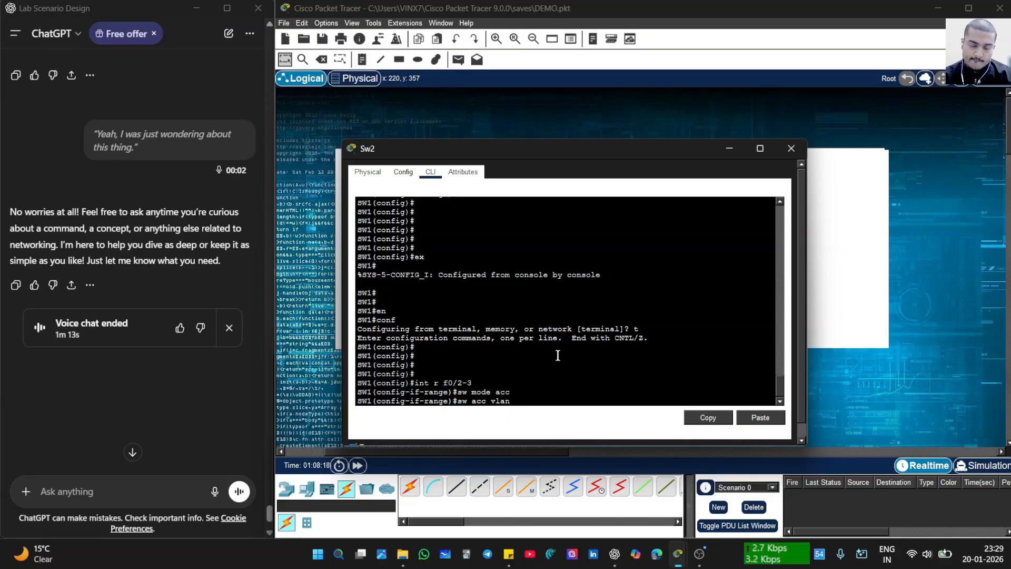
type("2")
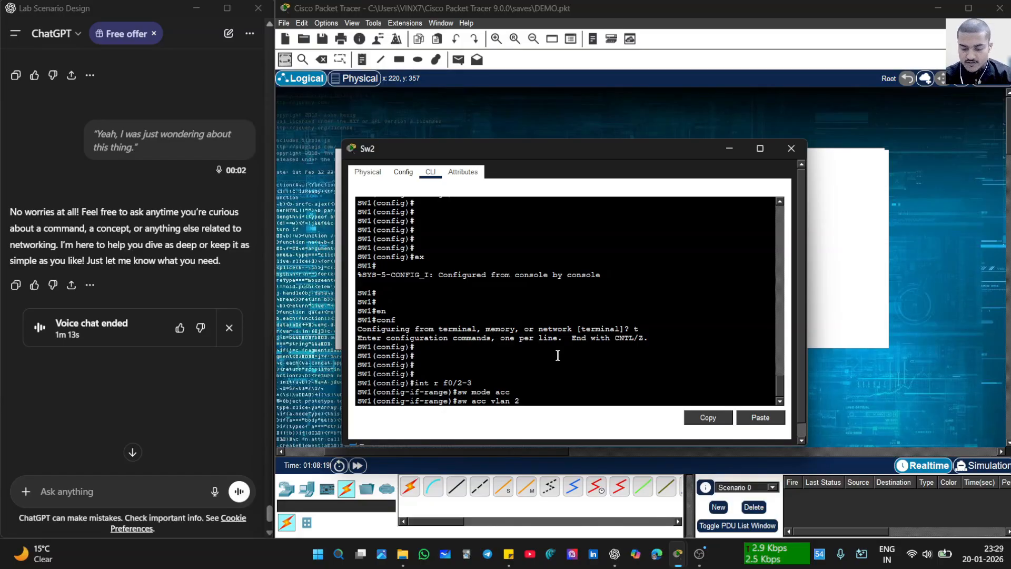
type("0")
key("Return")
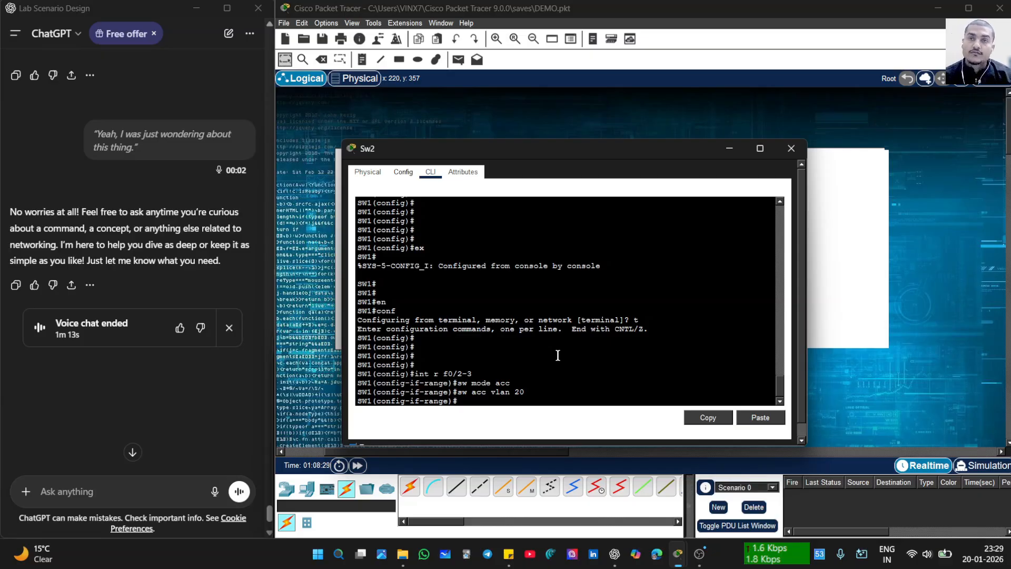
- Leave the current interface range with ex and select Sw2's ports f0/4-5 with int r f0/4-5
left_click_drag(568, 157, 606, 179)
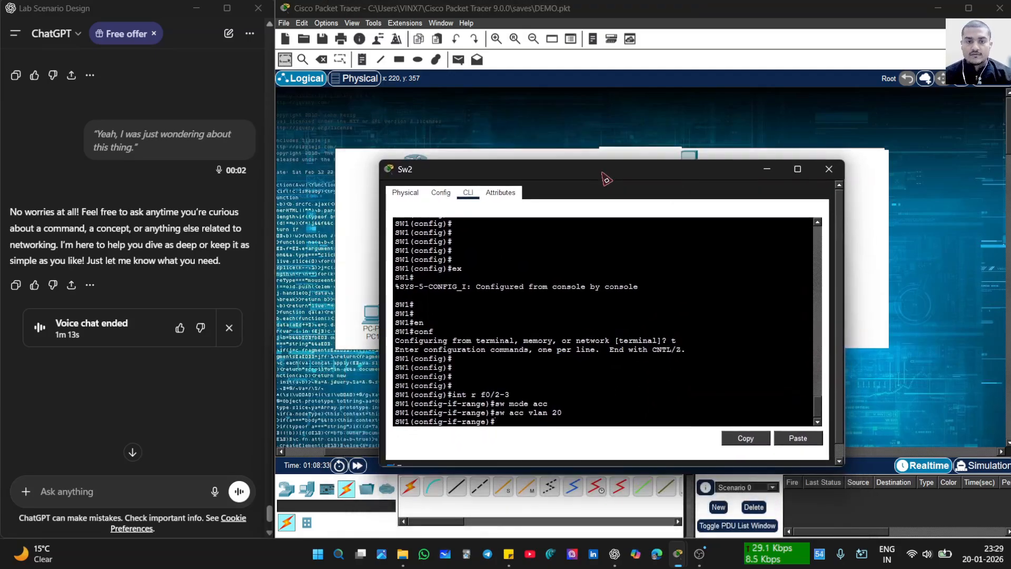
type("ex")
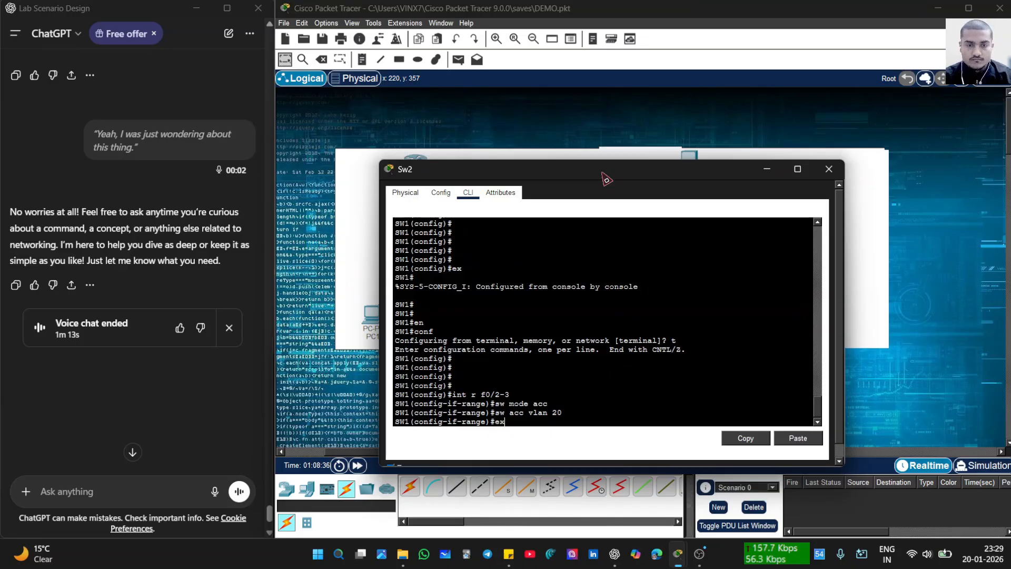
key("Return")
type("int g")
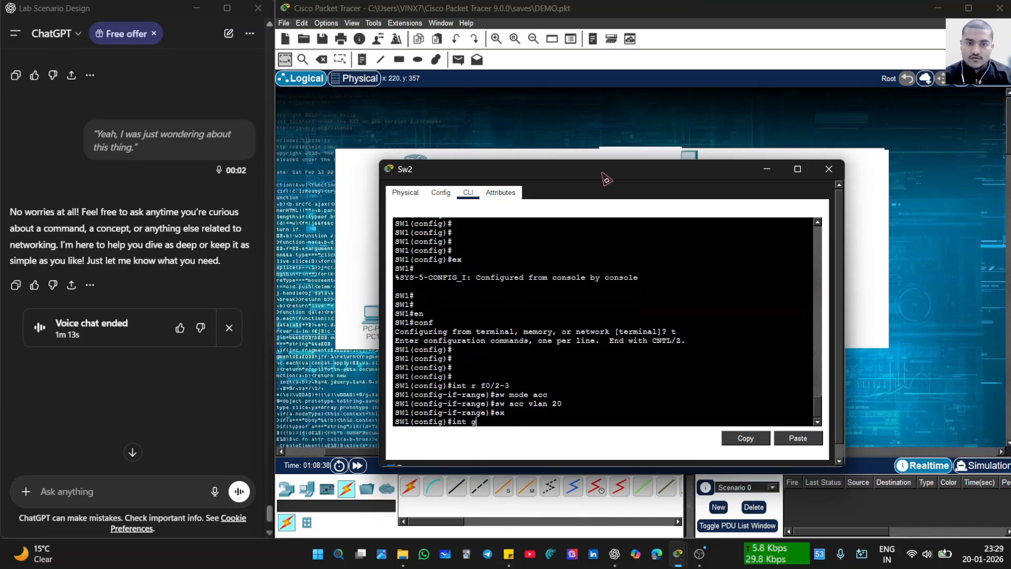
type(" f")
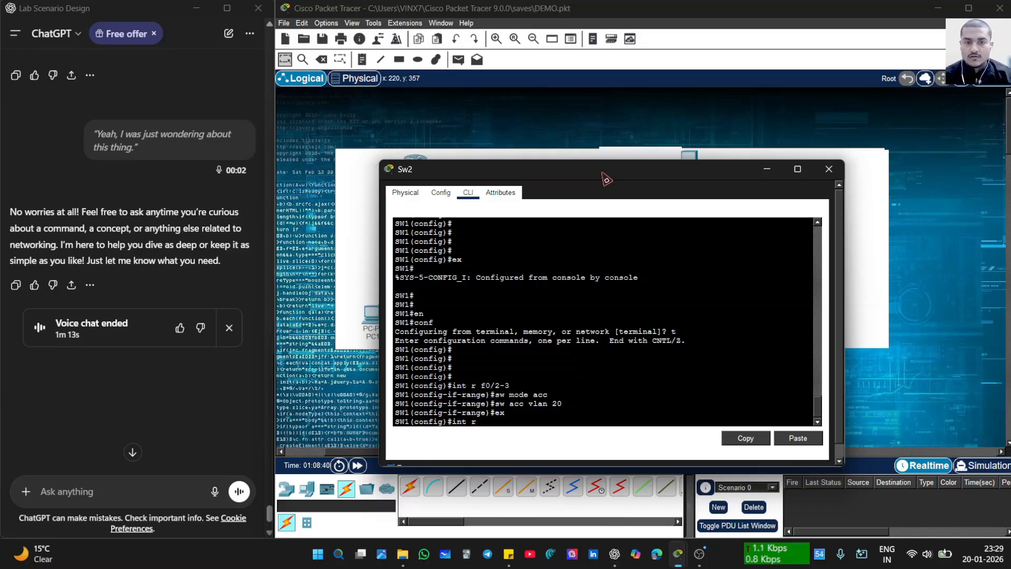
type(" f0")
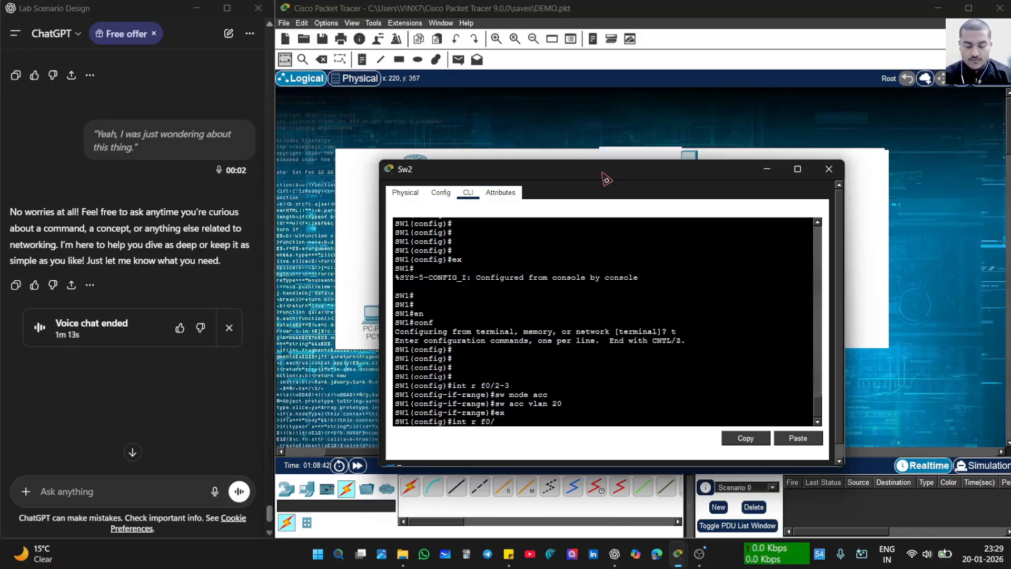
type("/4")
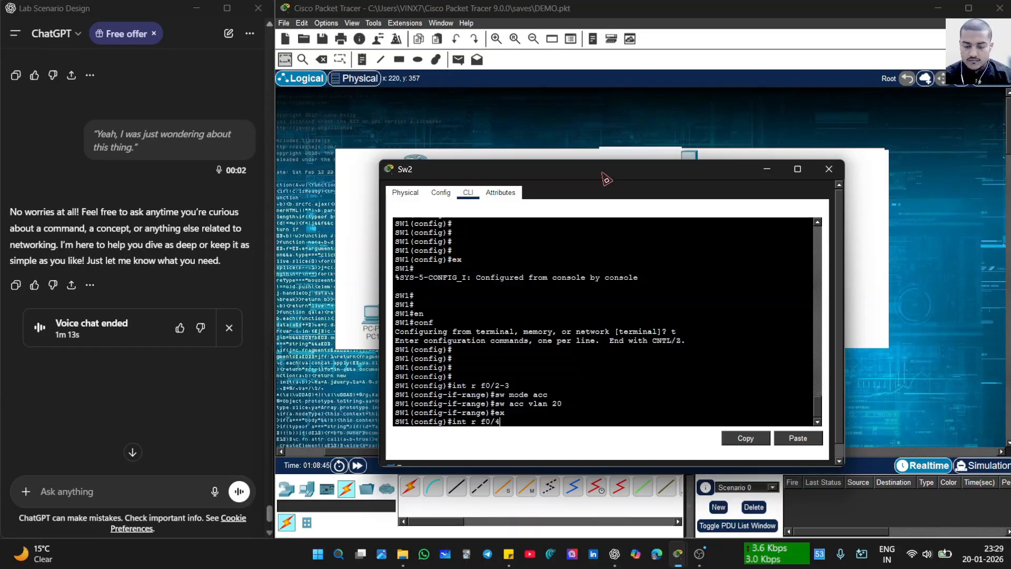
type("-5")
key("Return")
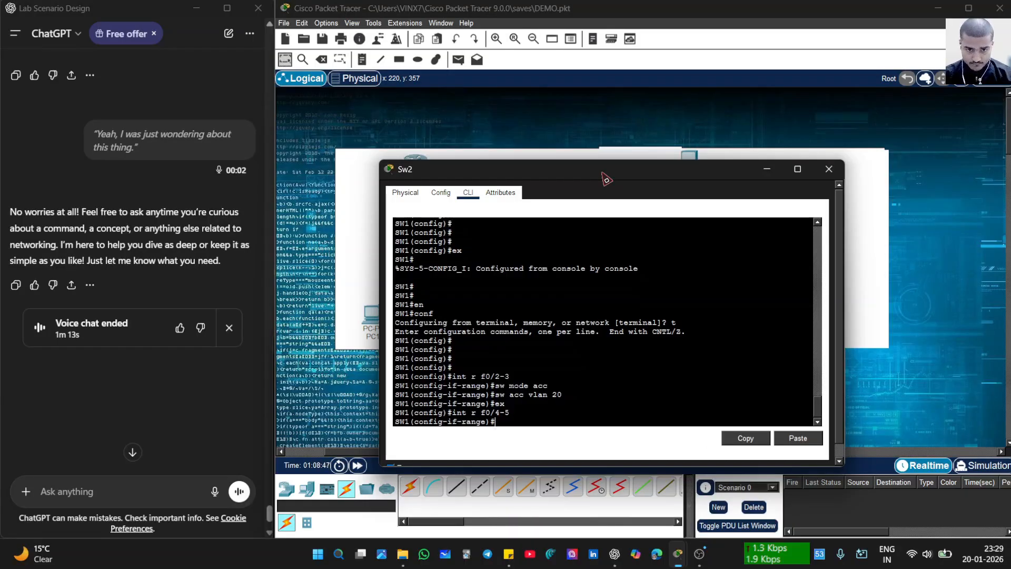
- Set Sw2's ports f0/4-5 to access switchport mode with sw mode acc
type("sw mode")
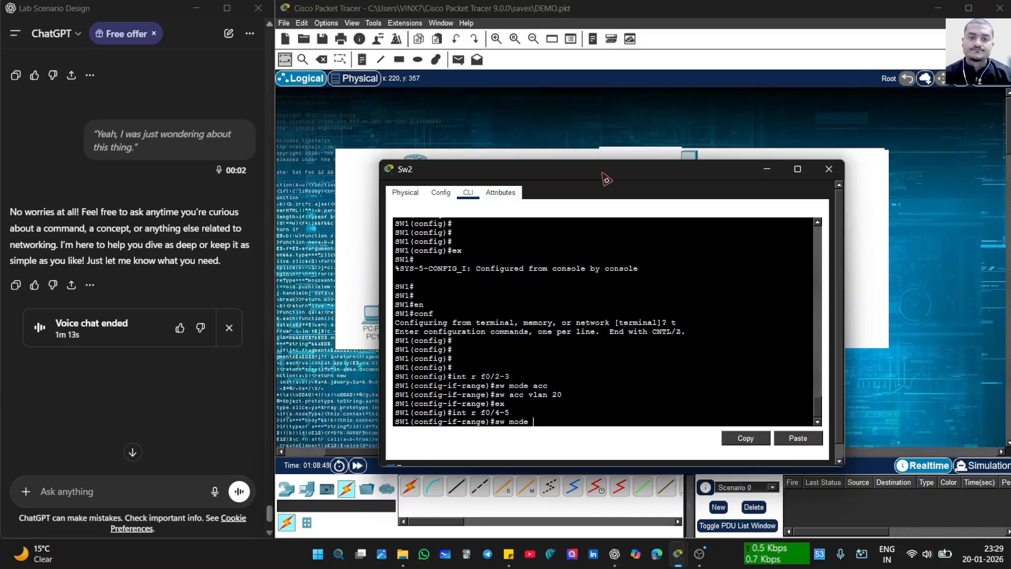
type(" ac")
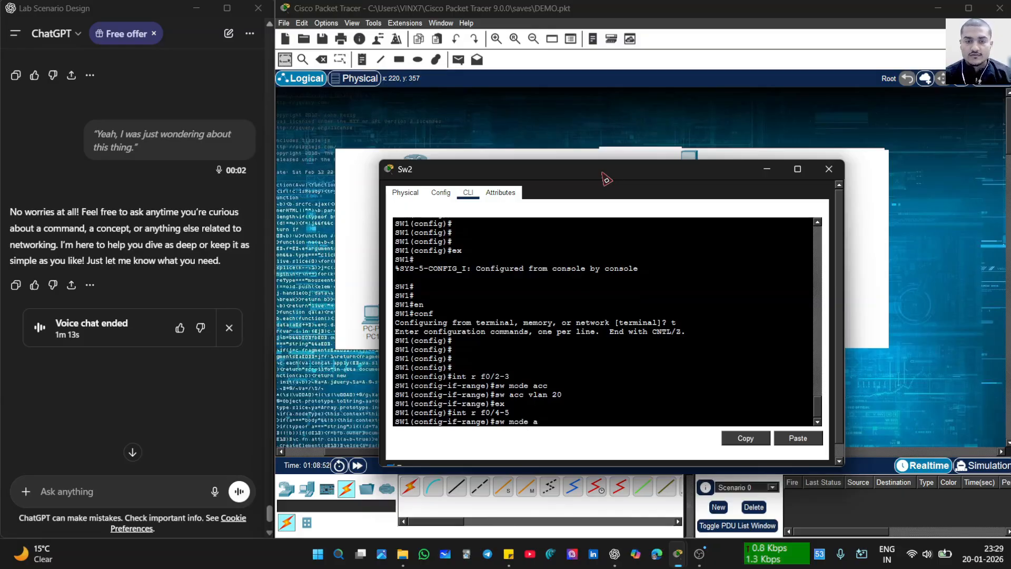
key("BackSpace")
key("BackSpace")
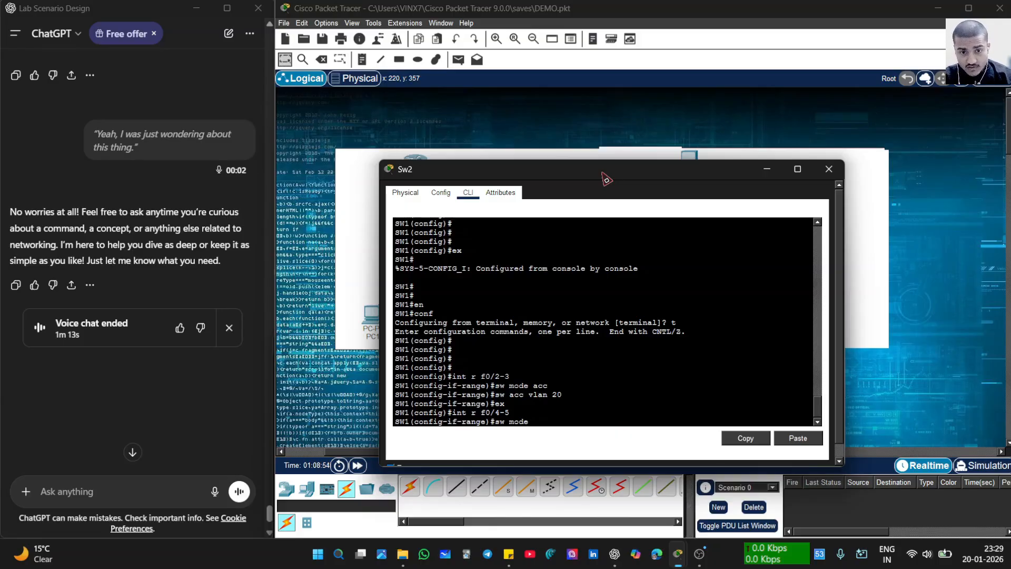
type("acc")
key("Return")
- Assign Sw2's ports f0/4-5 to VLAN 99 with sw acc vlan 99 and return to global configuration mode with ex
type("sw")
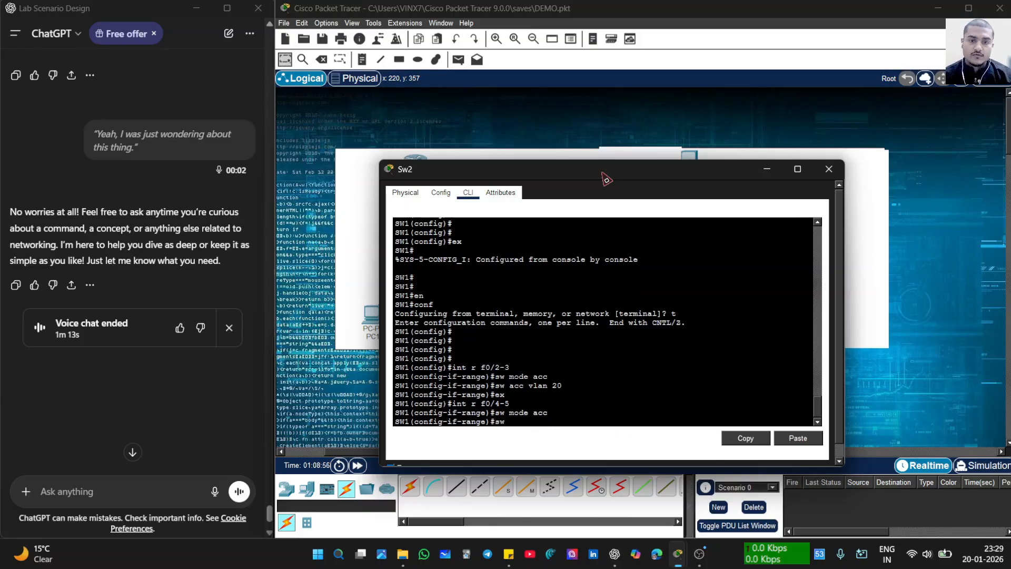
type(" acc vlan ")
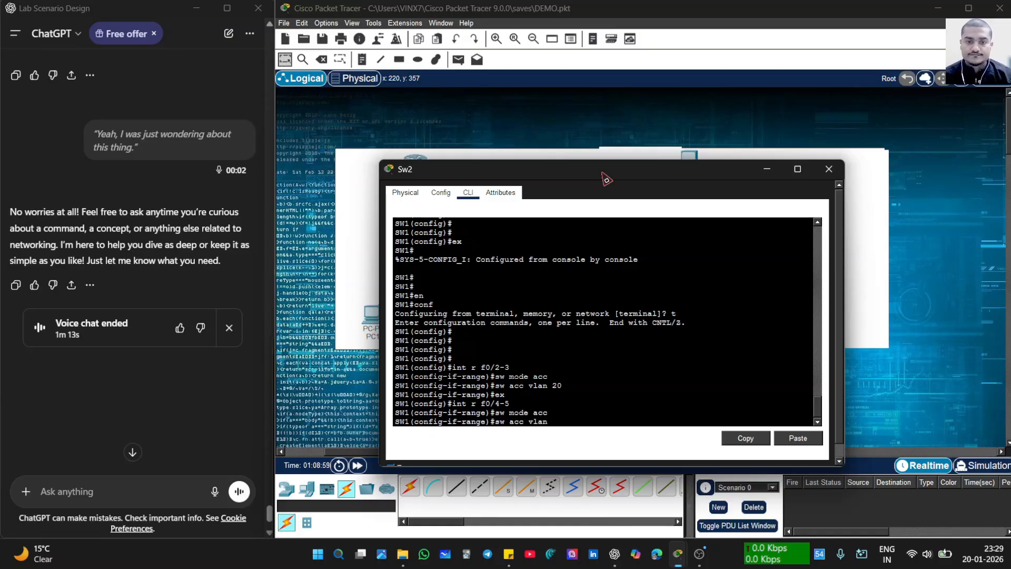
type("99")
key("Return")
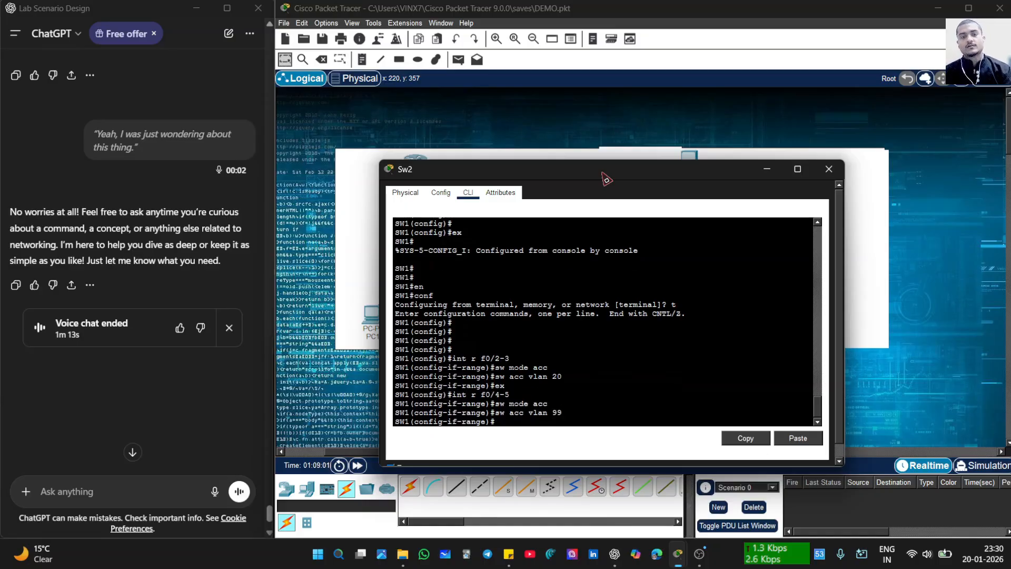
type("ex")
key("Return")
key("Return")
key("Return")
key("Return")
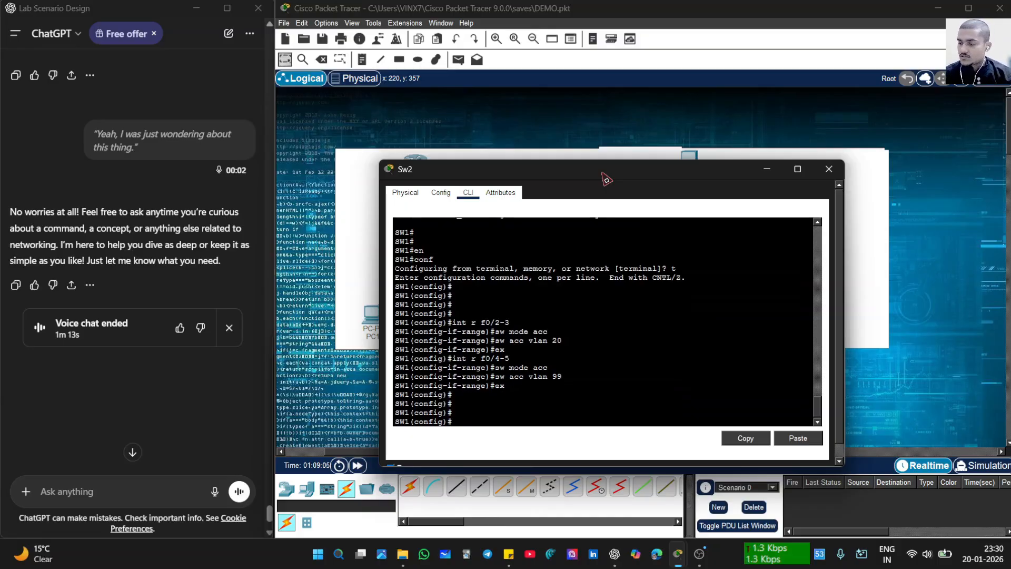
- Check the VLAN assignments of Sw2's ports with do sh int sta and minimize the switch window
type("i")
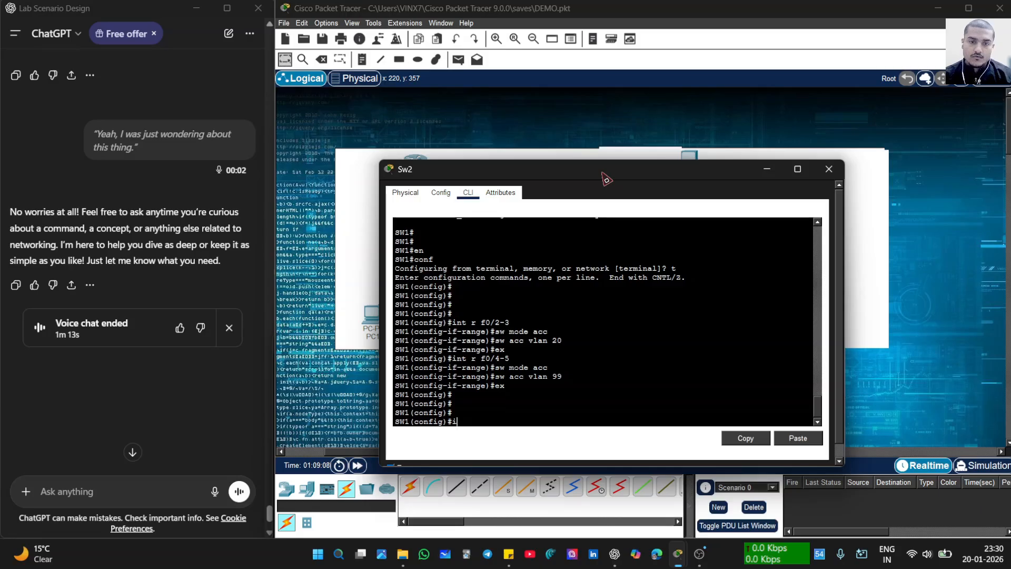
key("BackSpace")
type("do sh in")
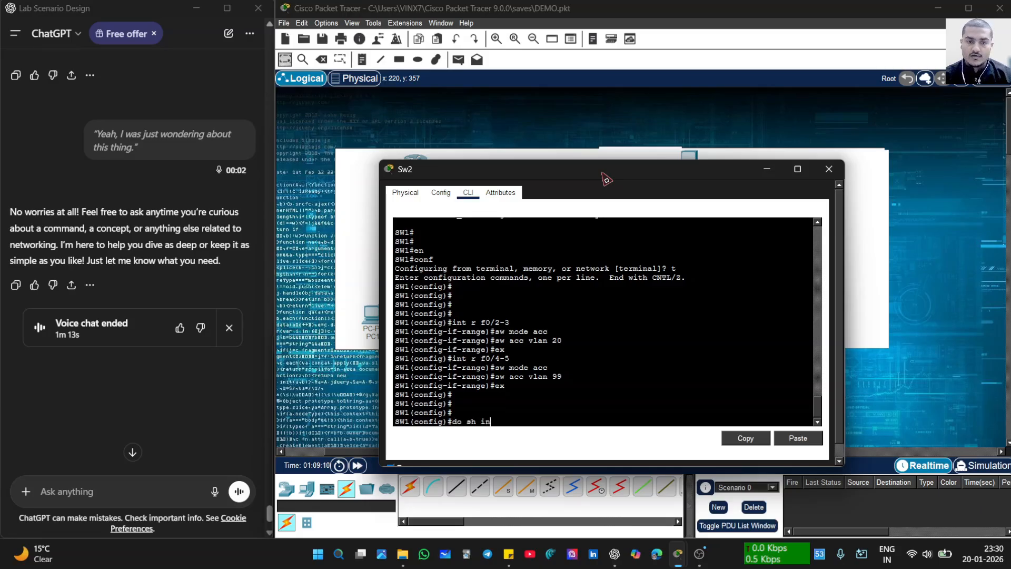
type(" t")
key("BackSpace")
key("BackSpace")
type("t")
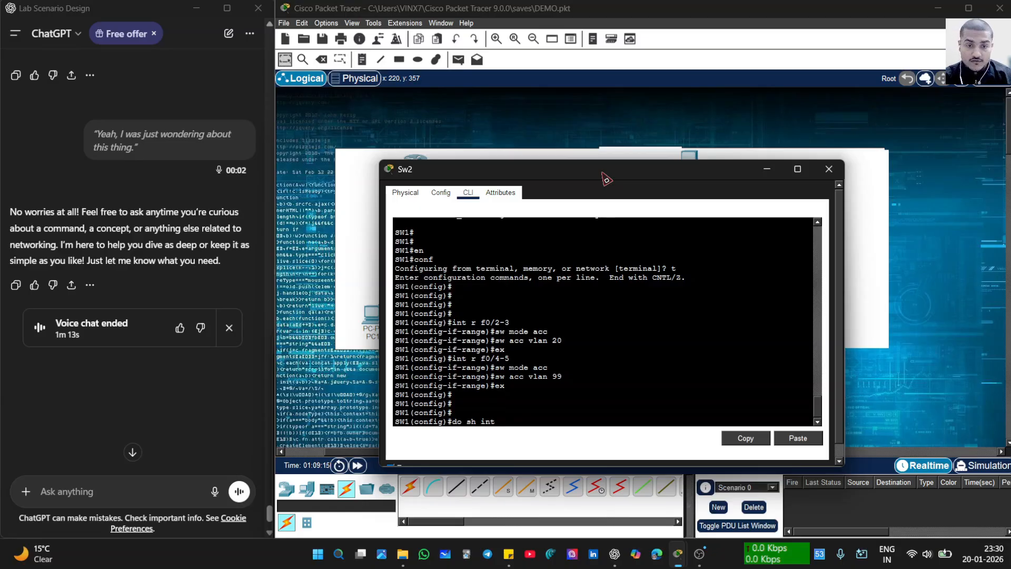
type("sta")
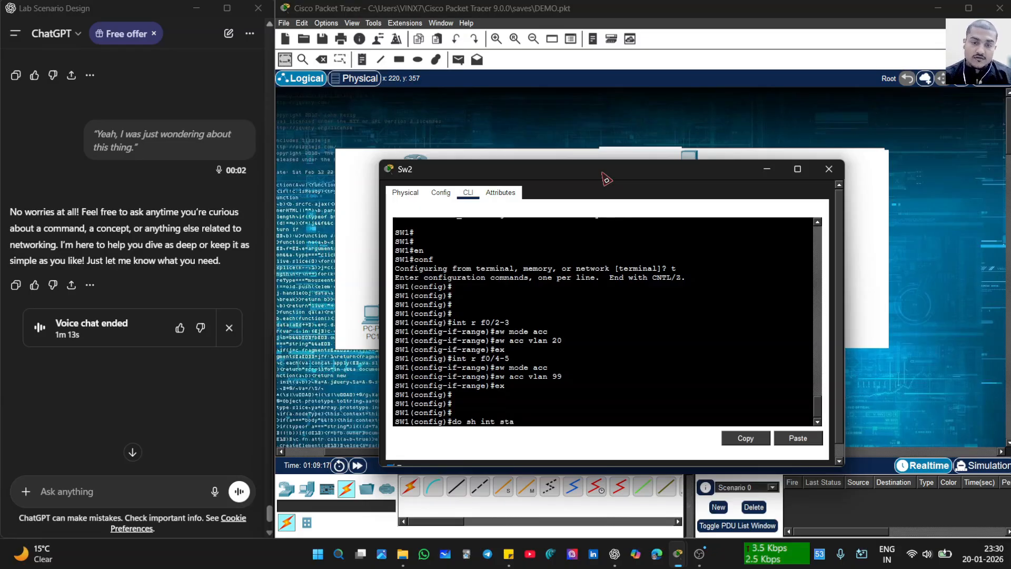
key("Return")
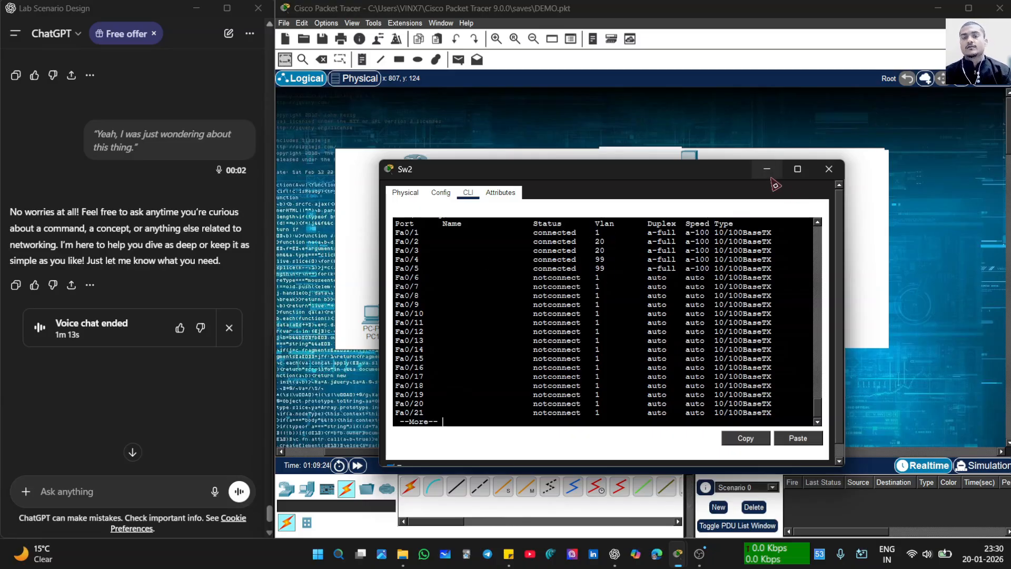
left_click(767, 168)
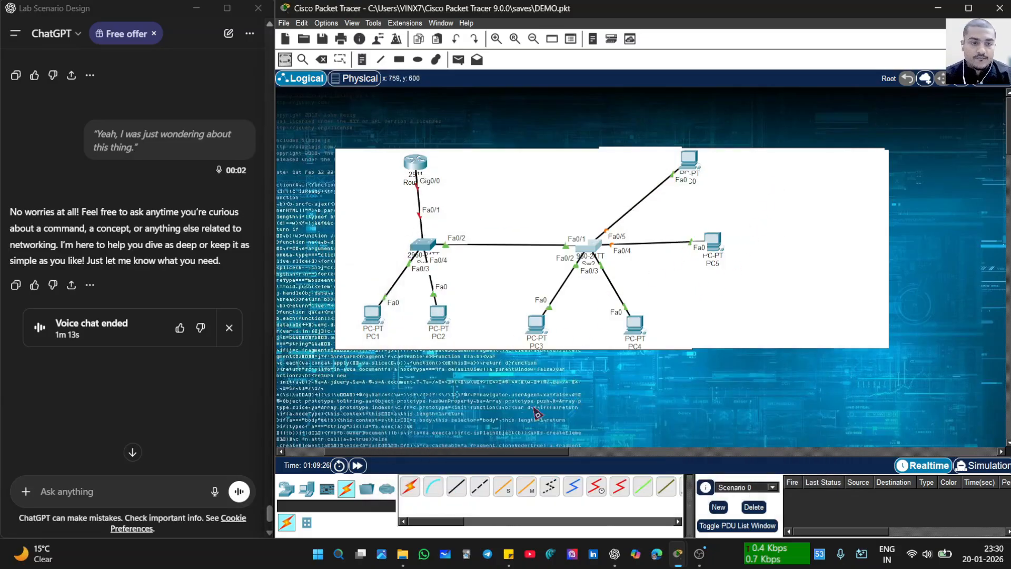
- Switch to ChatGPT and ask by voice whether the native VLAN applies to PC access ports or only trunks, ending the chat after the answer
left_click(239, 491)
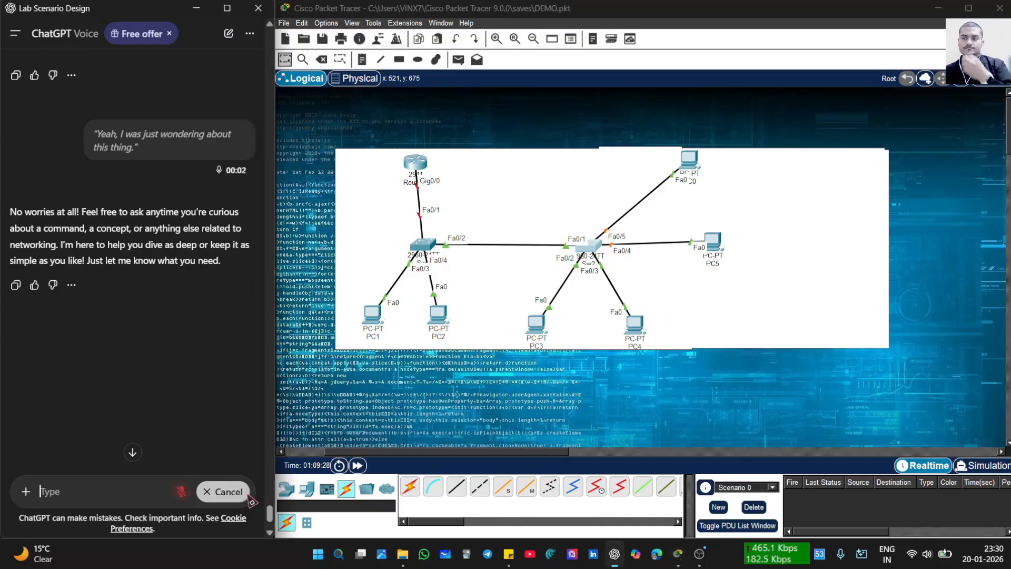
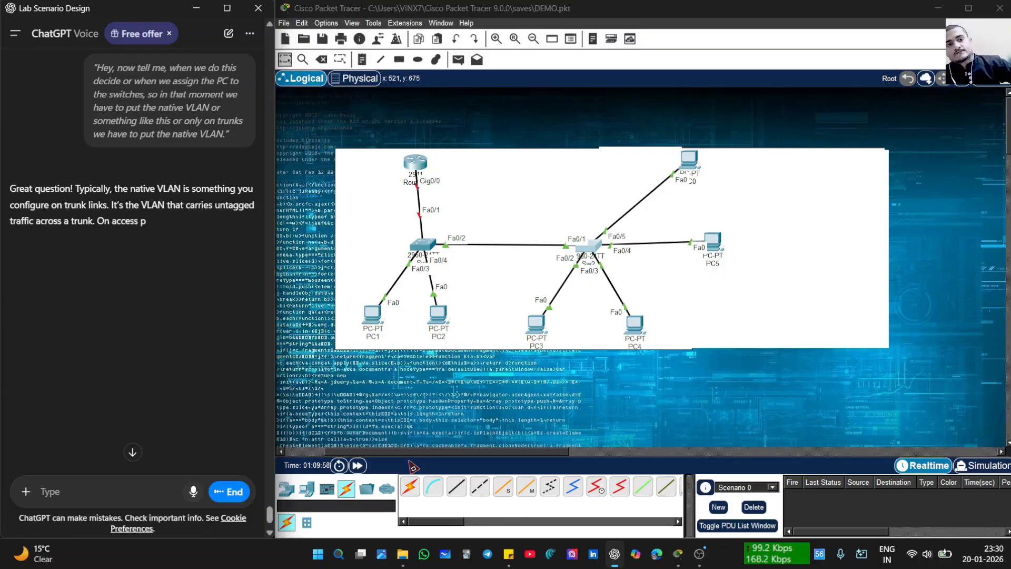
left_click(224, 495)
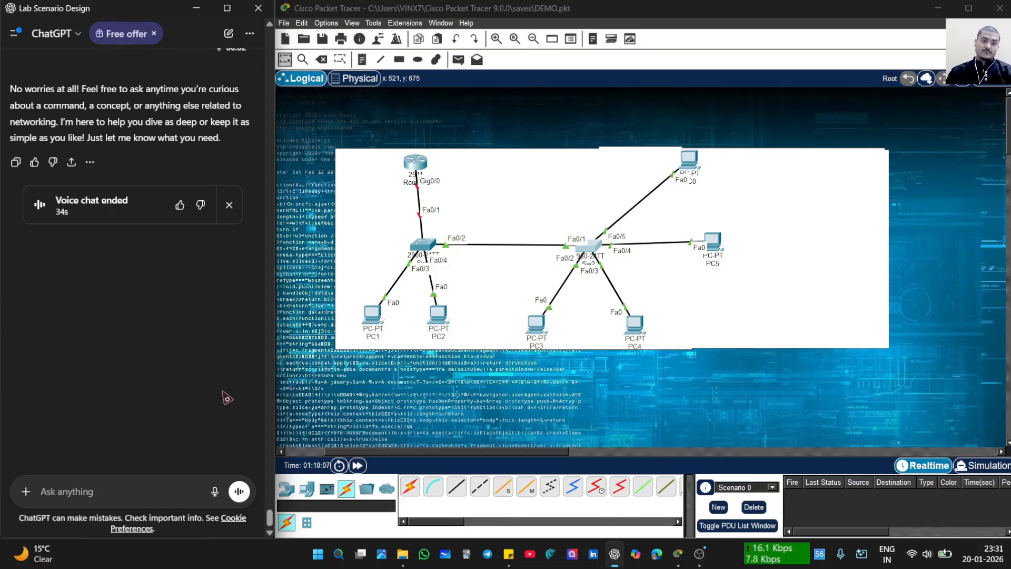
left_click(229, 206)
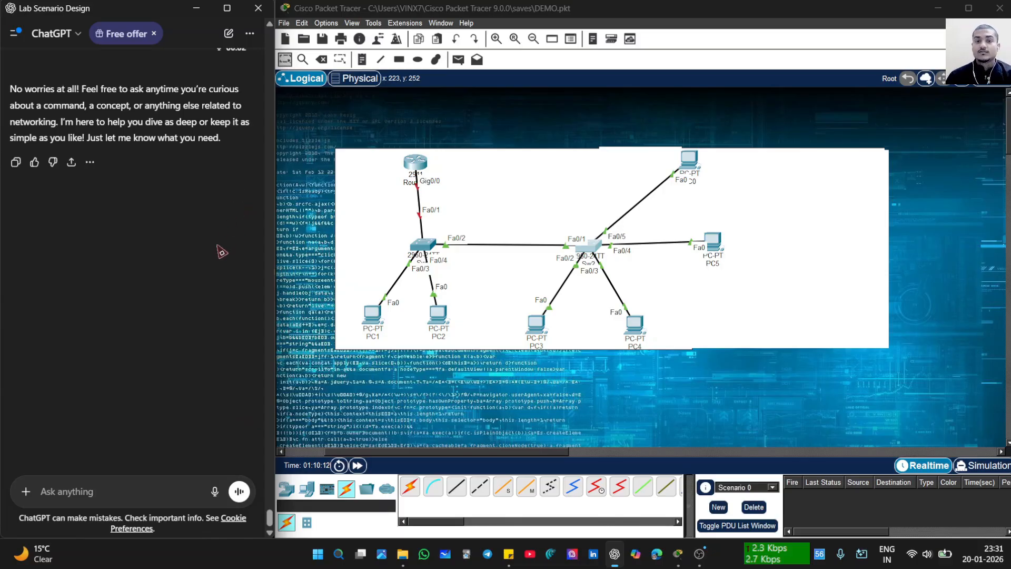
- Reopen Sw2's command line in Packet Tracer and page past the interface status listing to the global configuration prompt
left_click(288, 320)
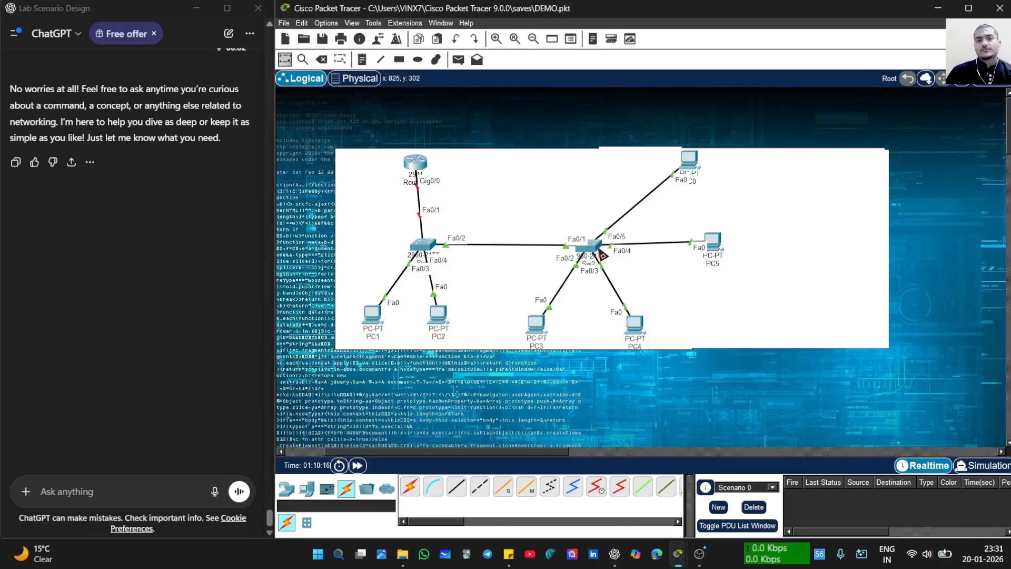
mouse_move(594, 255)
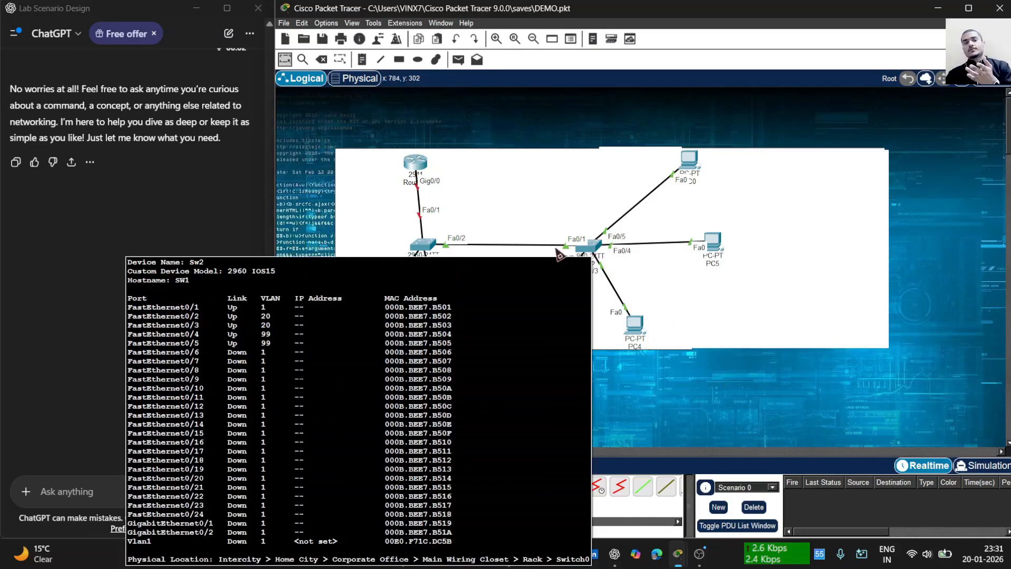
left_click(587, 247)
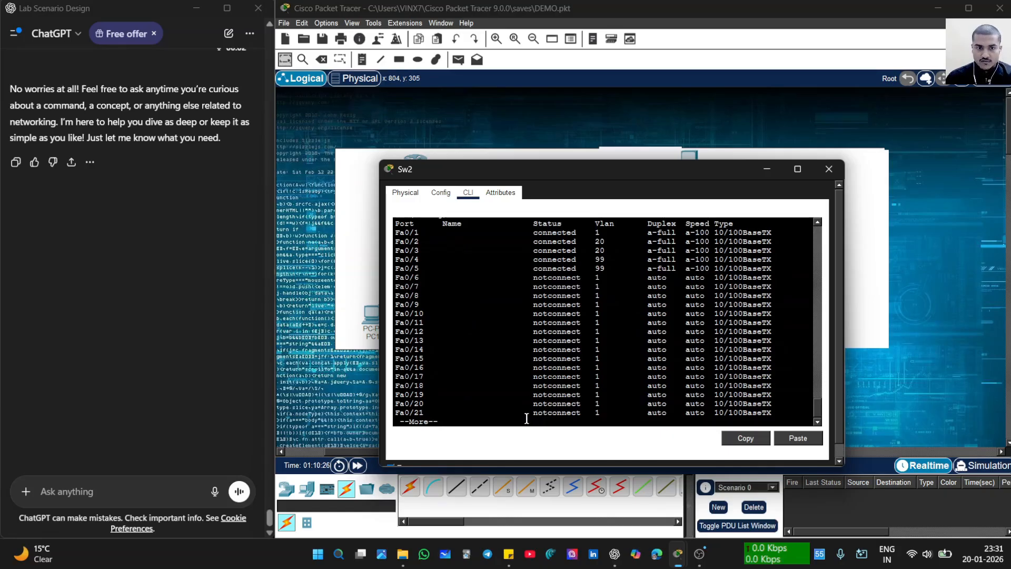
key("Return")
key("Return")
key("Return")
key("Return")
key("Return")
key("Return")
key("Return")
key("Return")
key("Return")
key("Return")
key("Return")
key("Return")
key("Return")
key("Return")
key("Return")
key("Return")
key("Return")
key("Return")
key("Return")
key("Return")
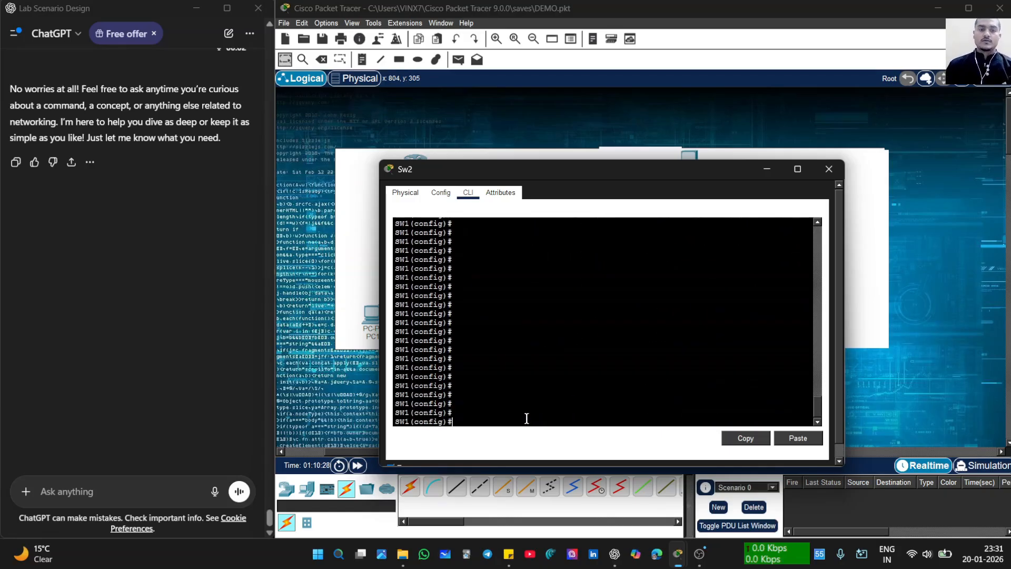
- Try to set trunk mode with sw mode tr from Sw2's global configuration prompt
type("s")
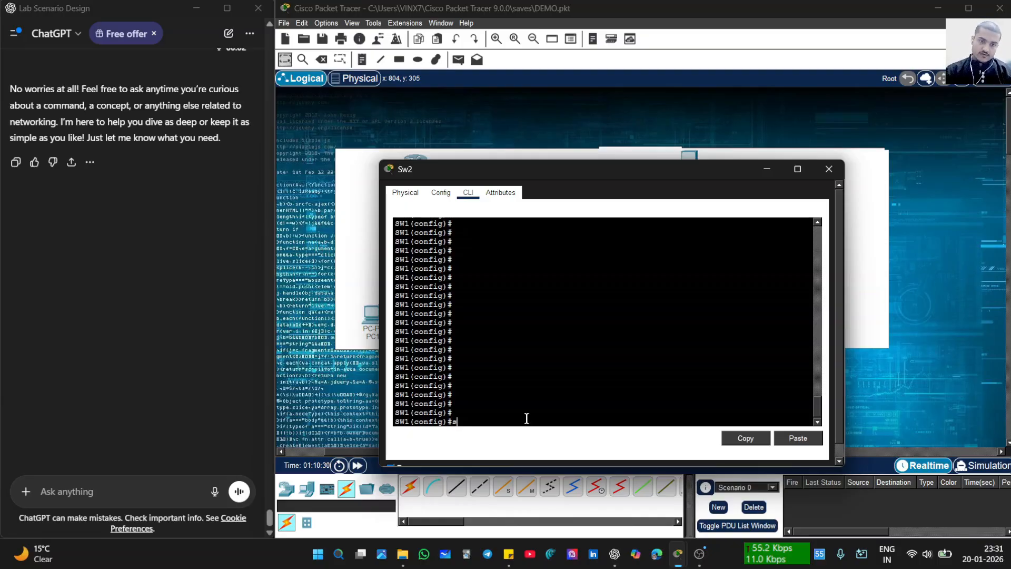
type("w  mod")
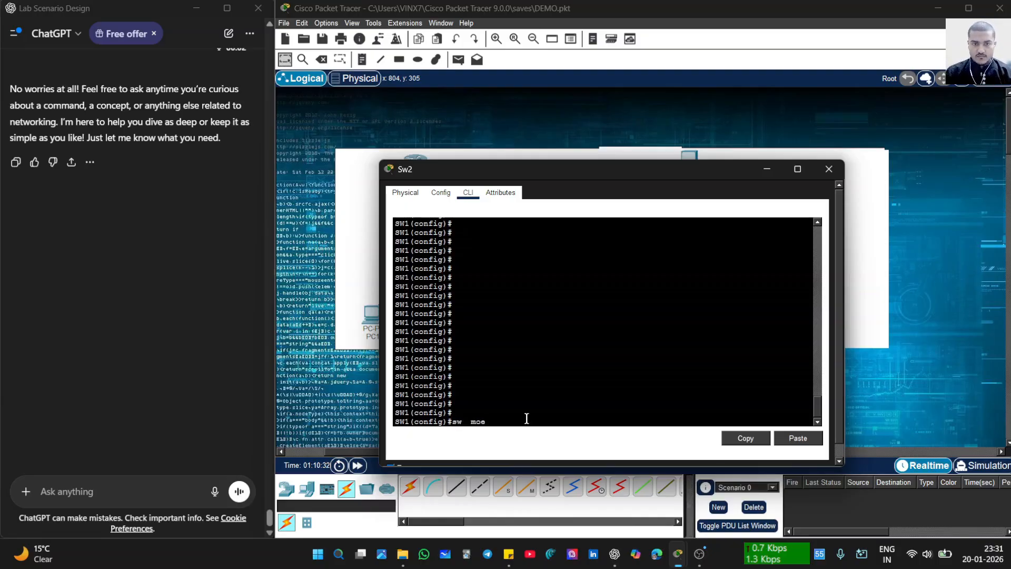
key("BackSpace")
key("BackSpace")
key("BackSpace")
key("BackSpace")
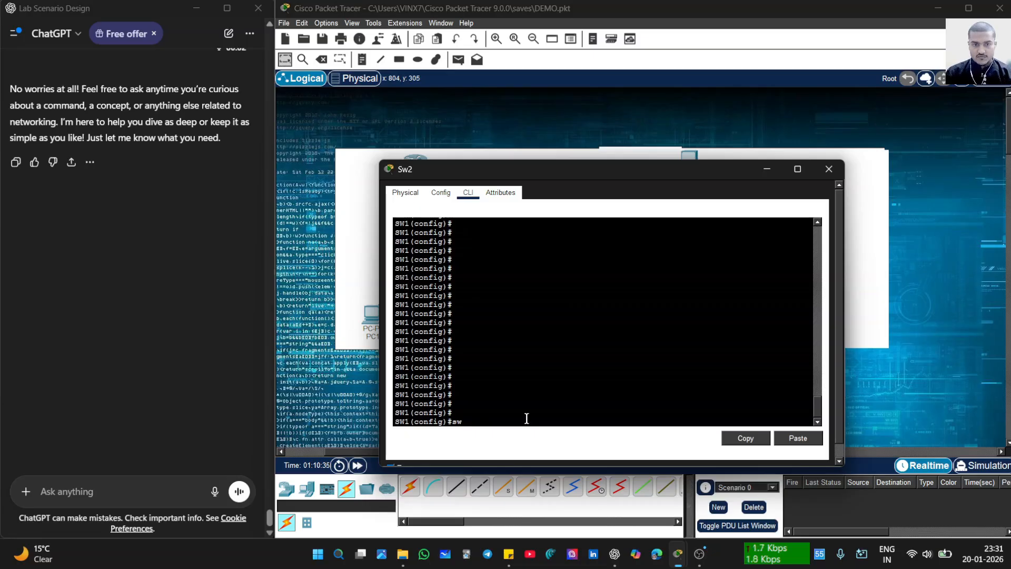
type("mode ")
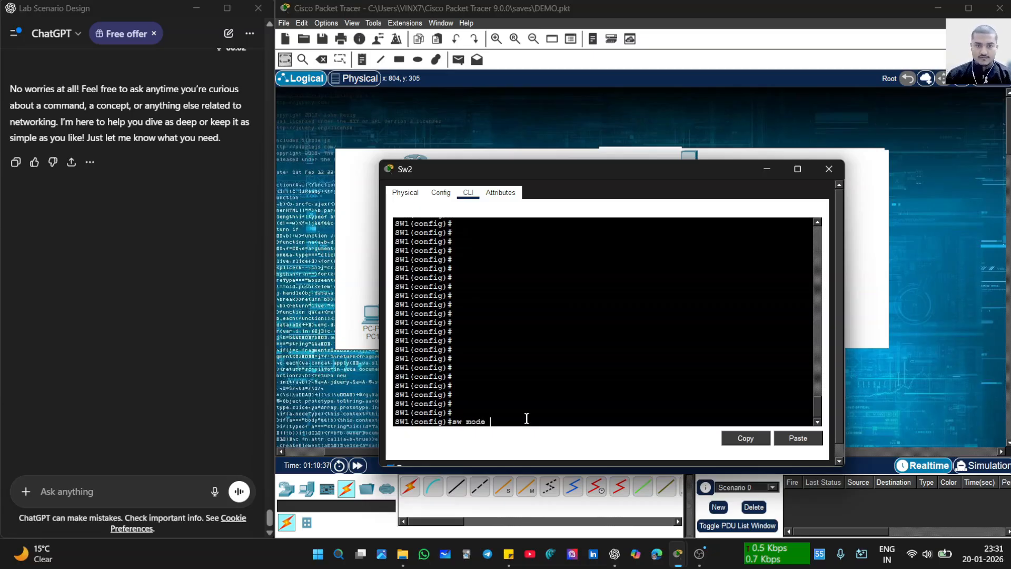
type("tr")
key("Return")
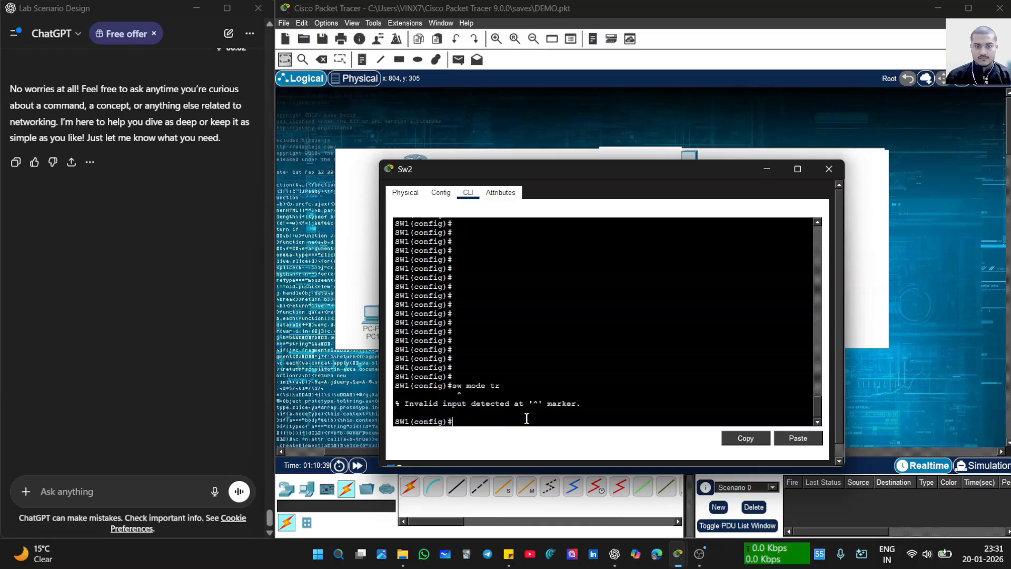
- Enter interface f0/1 on Sw2 and make it a trunk port with sw mode tr
type("int")
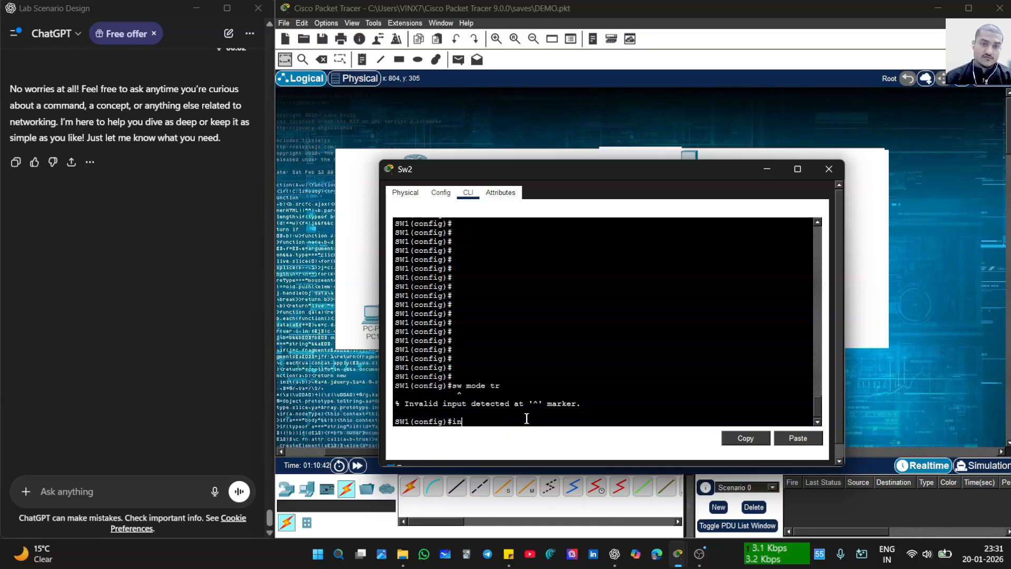
left_click_drag(573, 181, 557, 161)
type("t ")
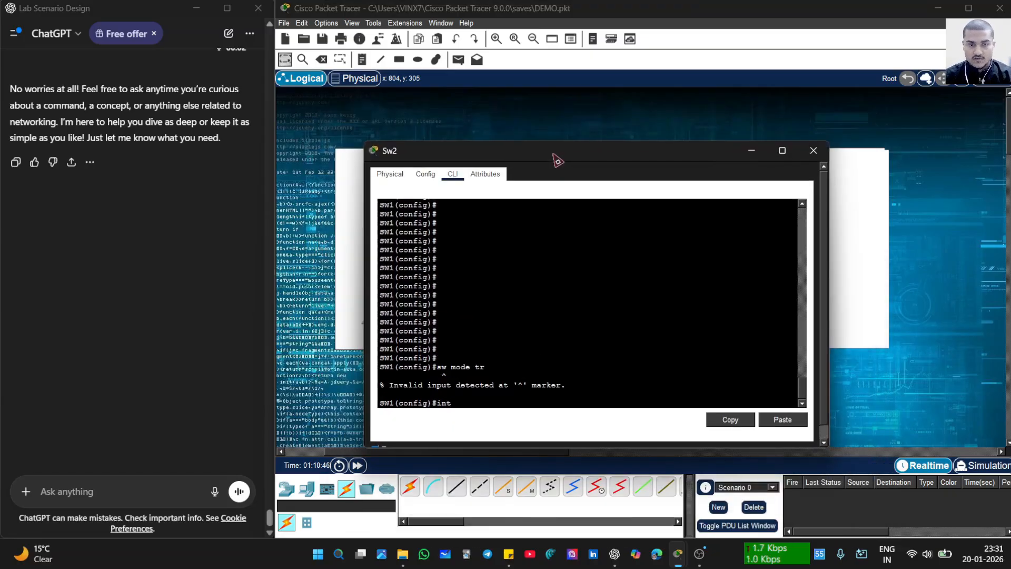
type("f")
type("0/1")
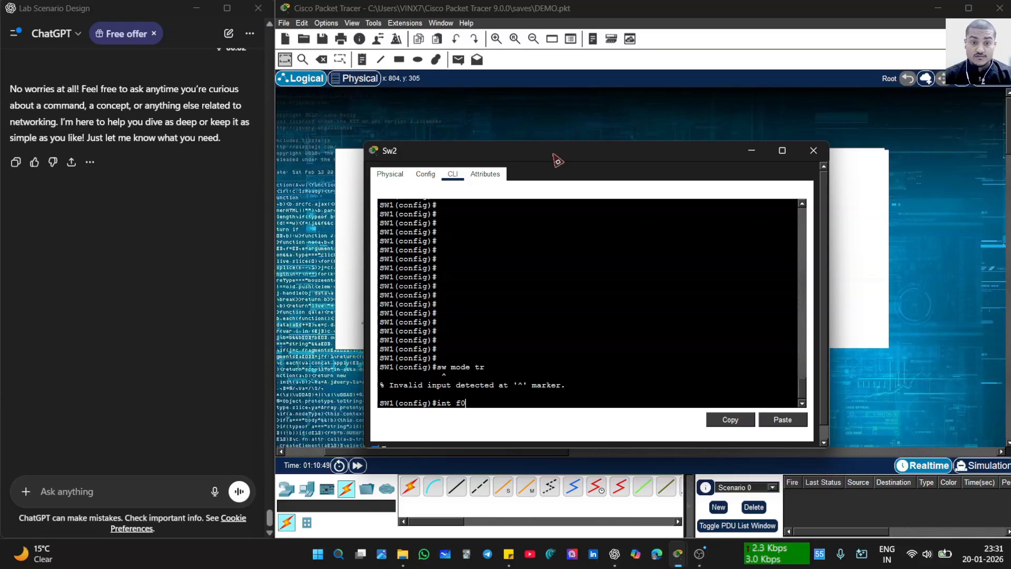
key("Return")
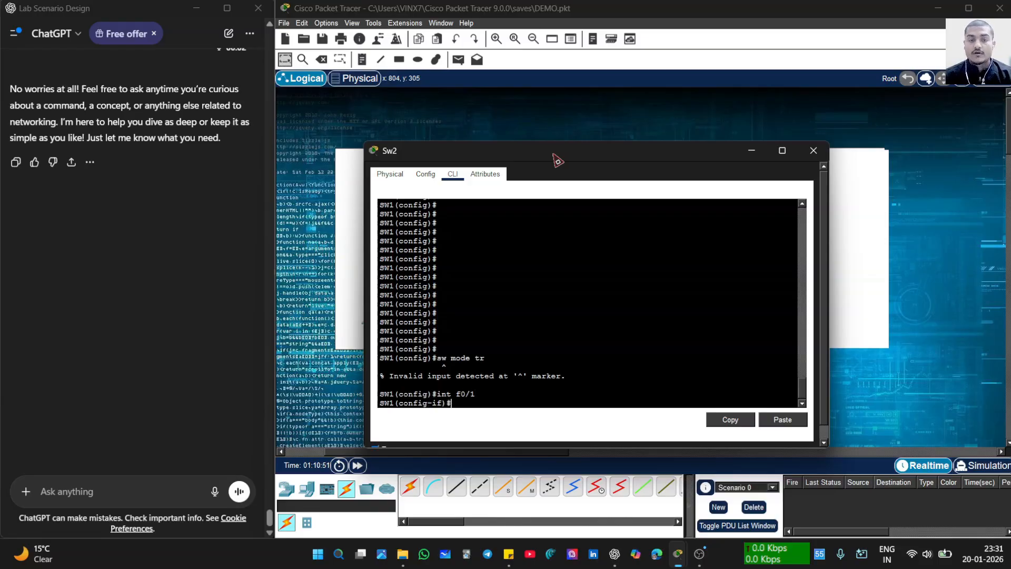
type("sw")
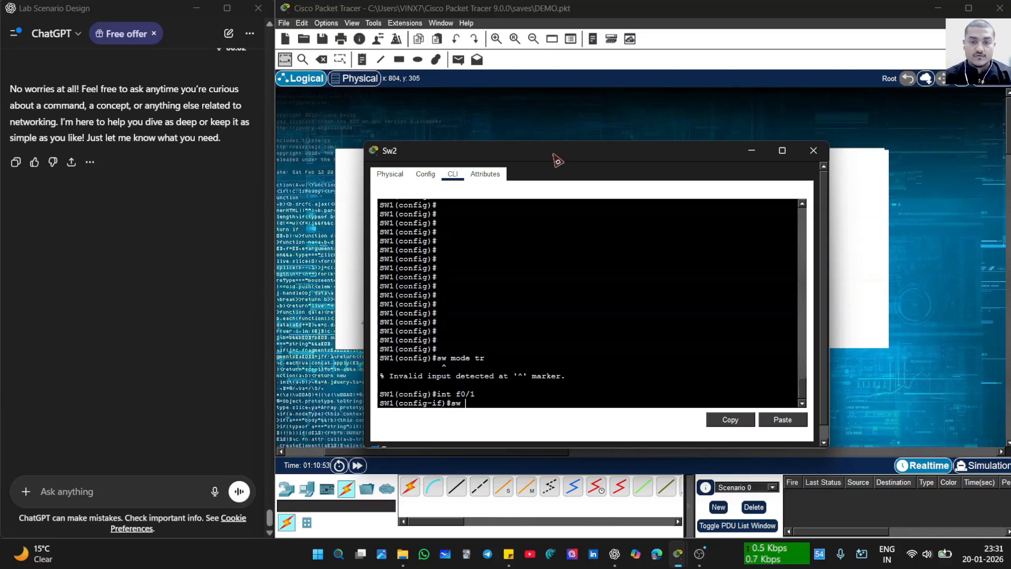
type(" mod")
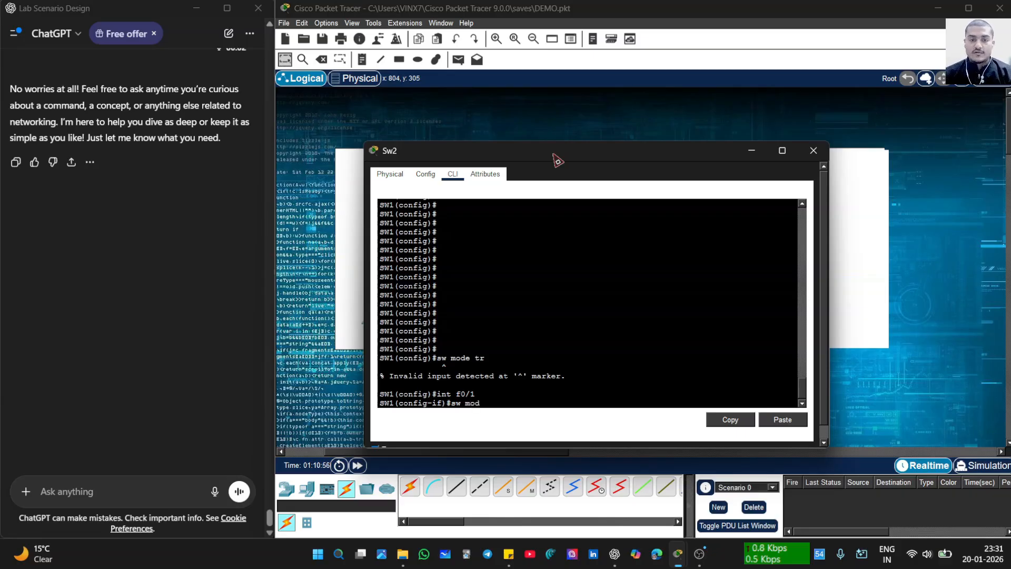
type("e tr")
key("Return")
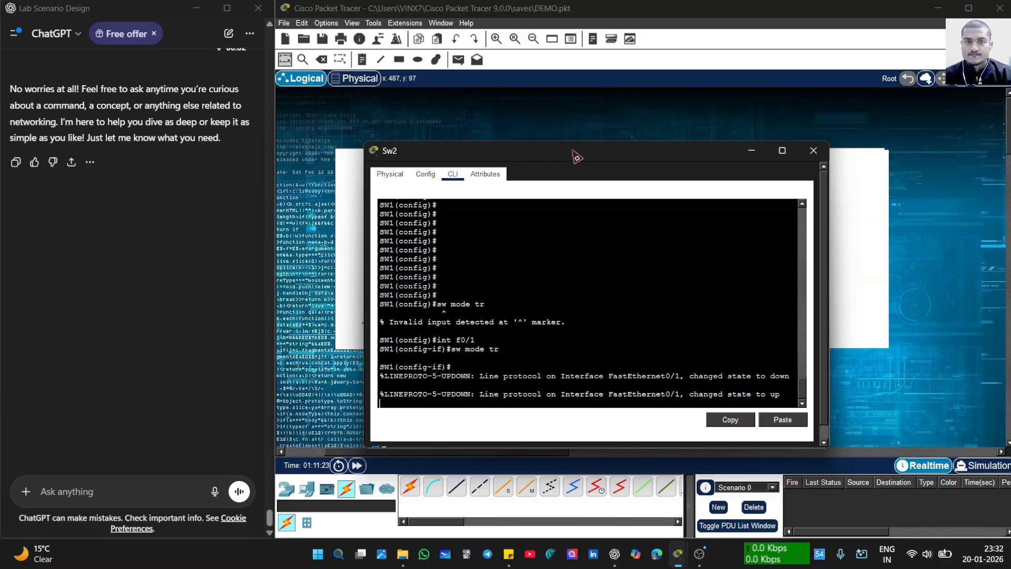
- Get a fresh interface prompt on Sw2 and reapply trunk mode to f0/1 with sw mode tr
mouse_move(577, 156)
left_mouse_down()
mouse_move(560, 385)
mouse_move(609, 163)
mouse_move(586, 152)
left_mouse_up()
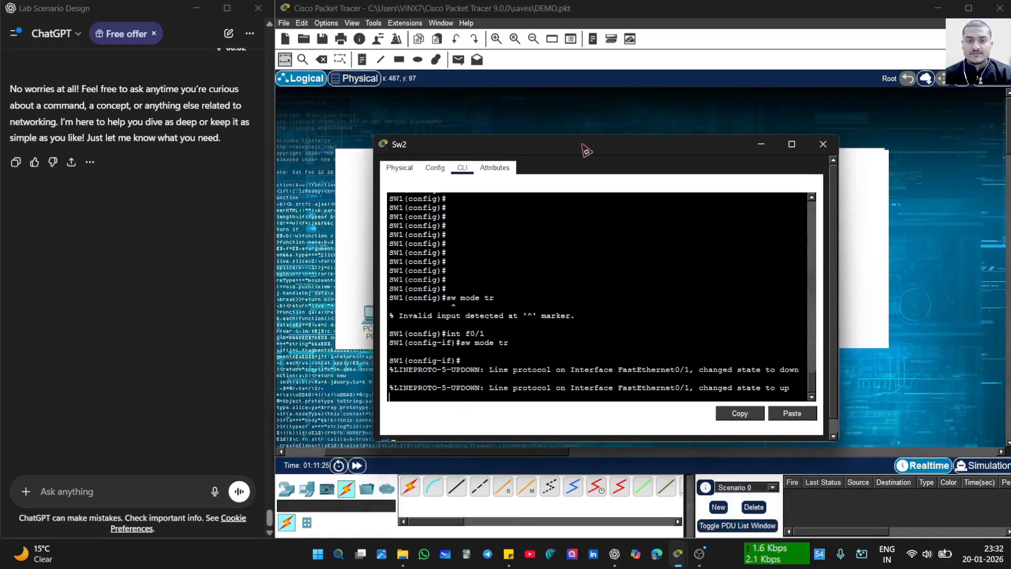
key("Return")
key("Return")
key("Return")
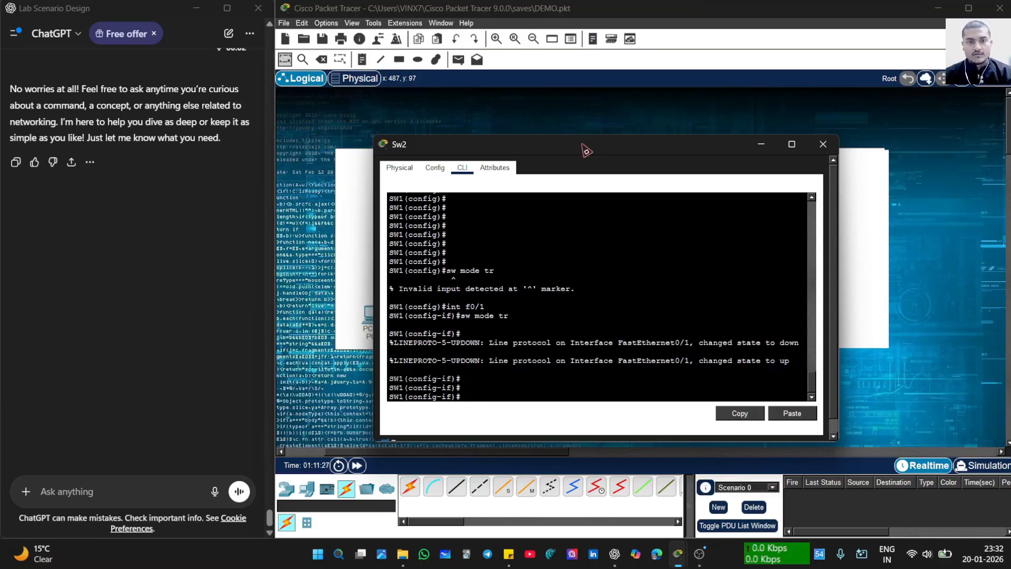
type("sw")
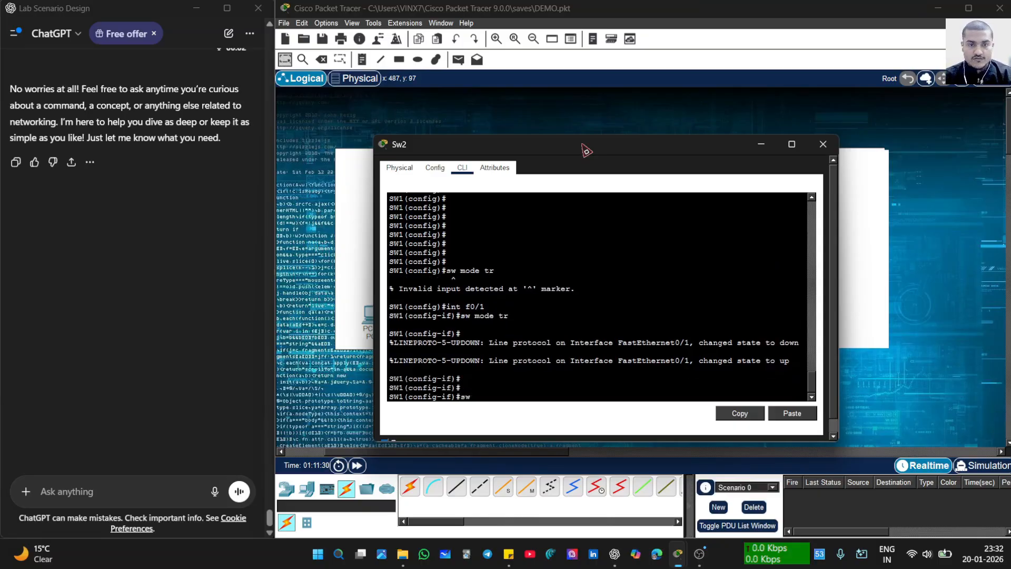
type(" mode tr")
key("Return")
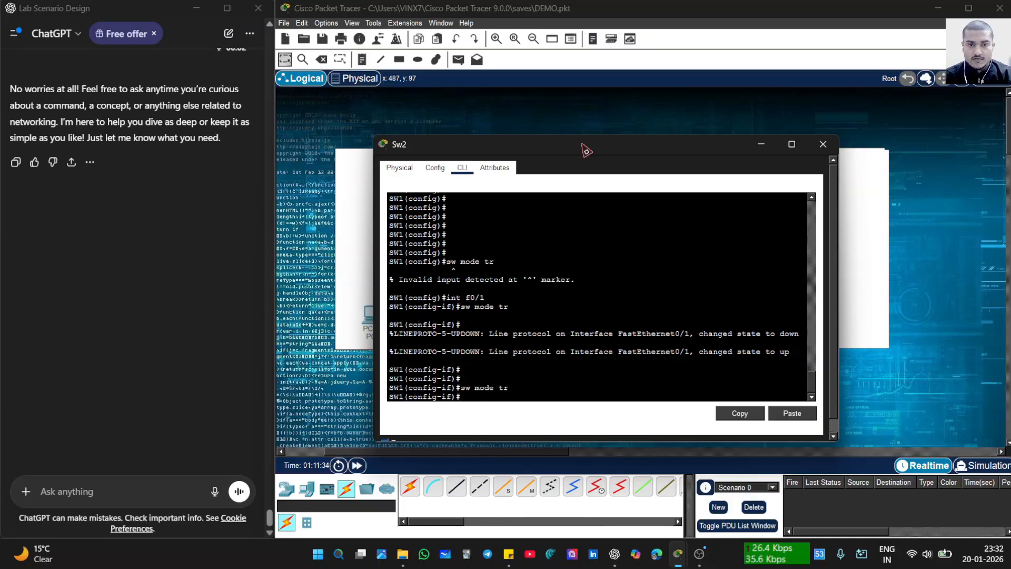
- Begin the allowed VLAN command for the f0/1 trunk as sw tr allowed vlan, leaving the VLAN list empty
type("sw ")
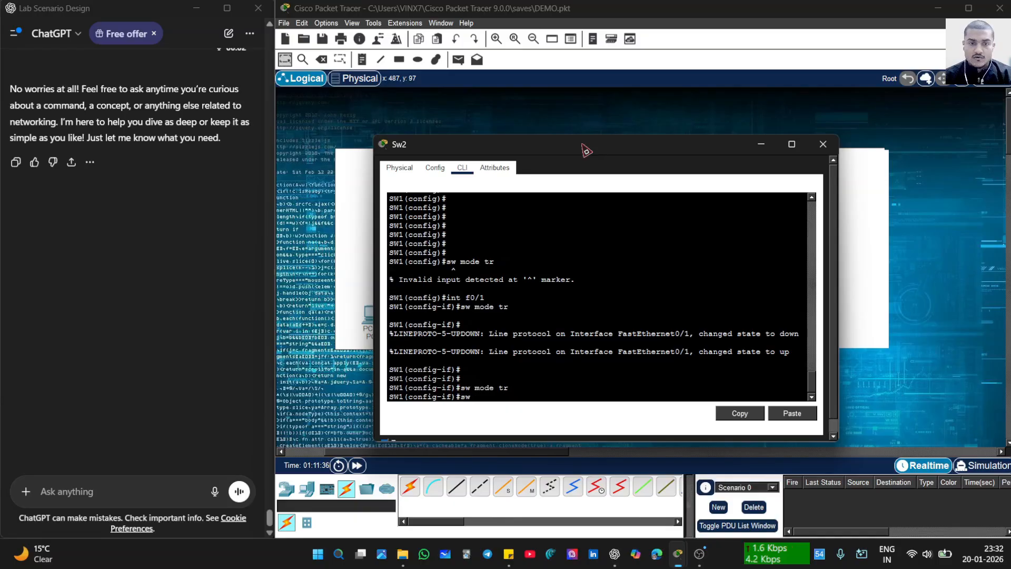
type("a")
key("BackSpace")
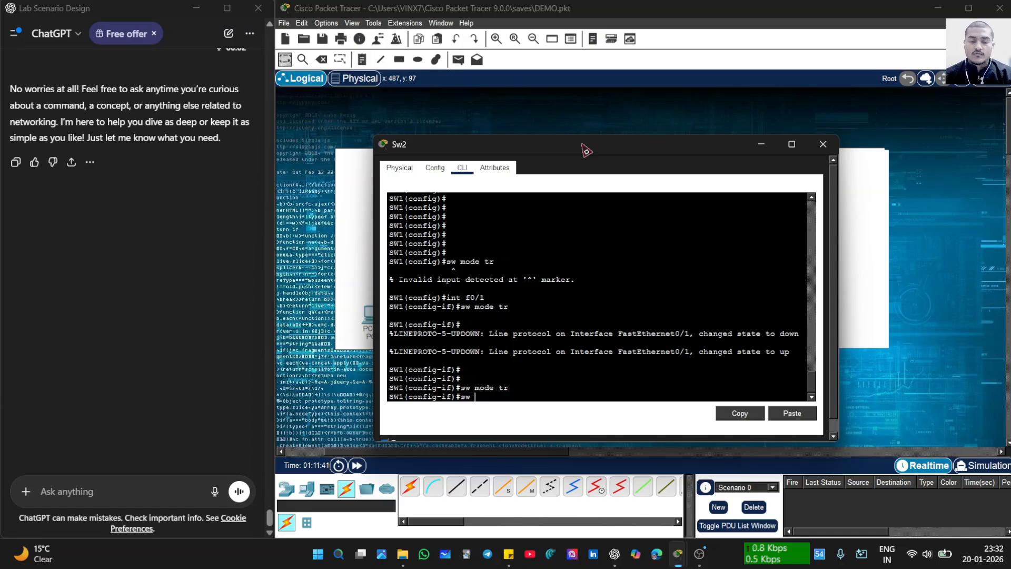
type("tru")
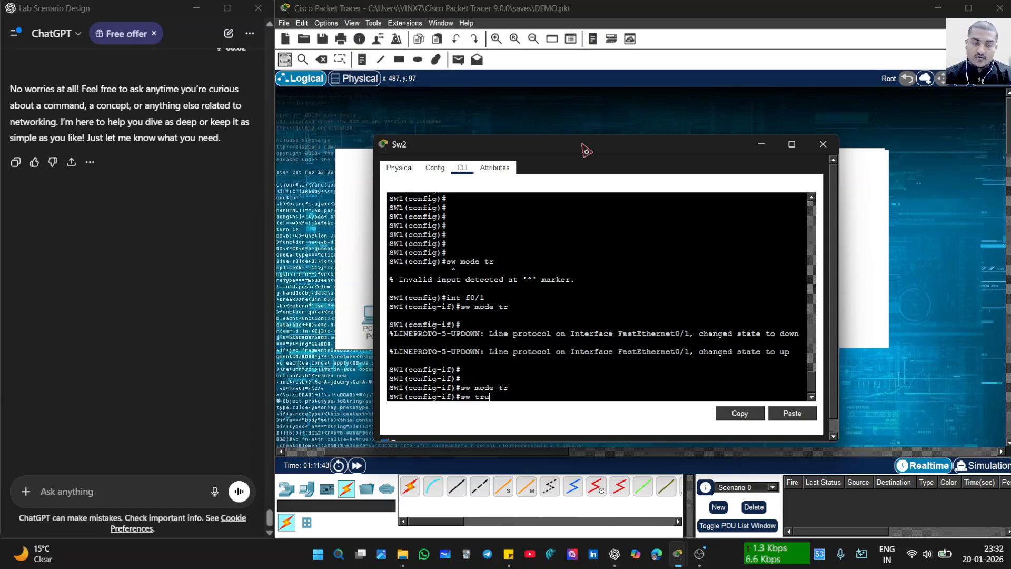
key("BackSpace")
type("allow")
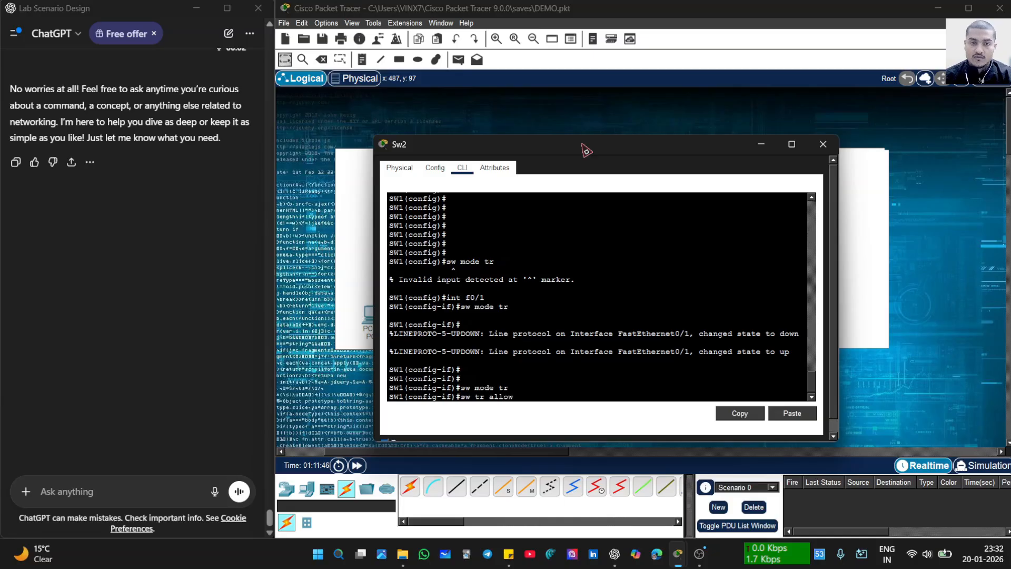
type("ed vla")
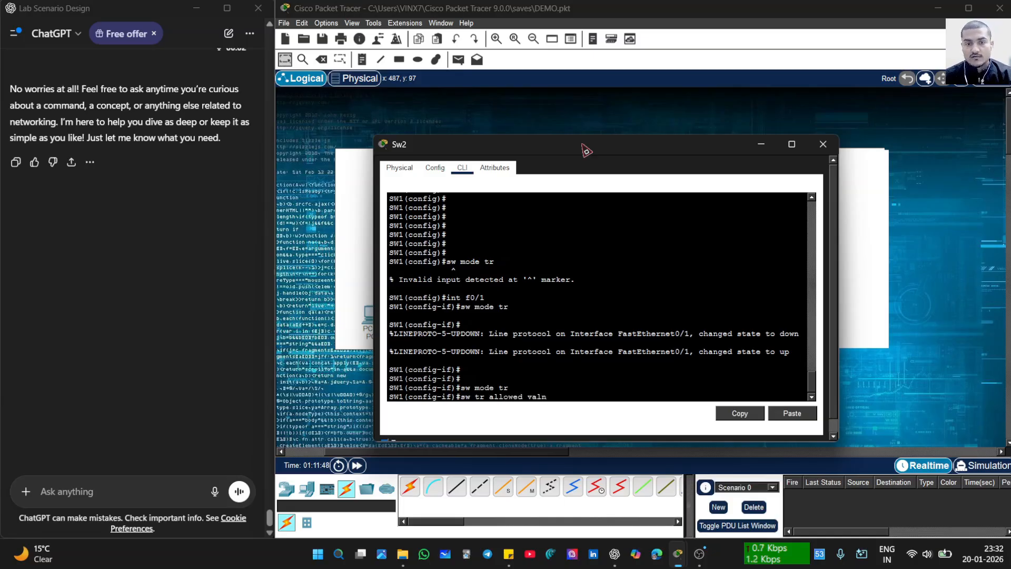
type("n ")
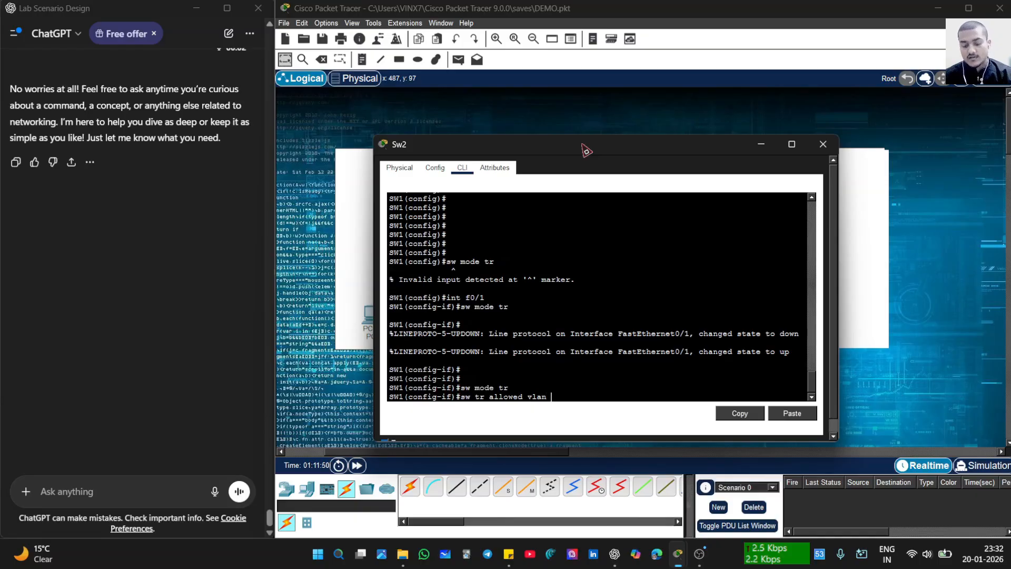
type("99")
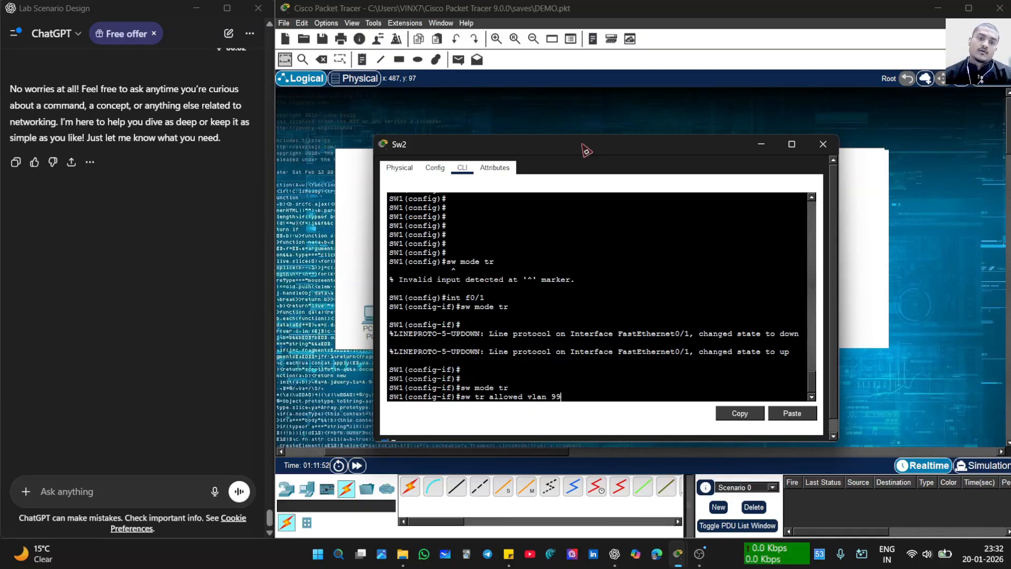
key("BackSpace")
key("BackSpace")
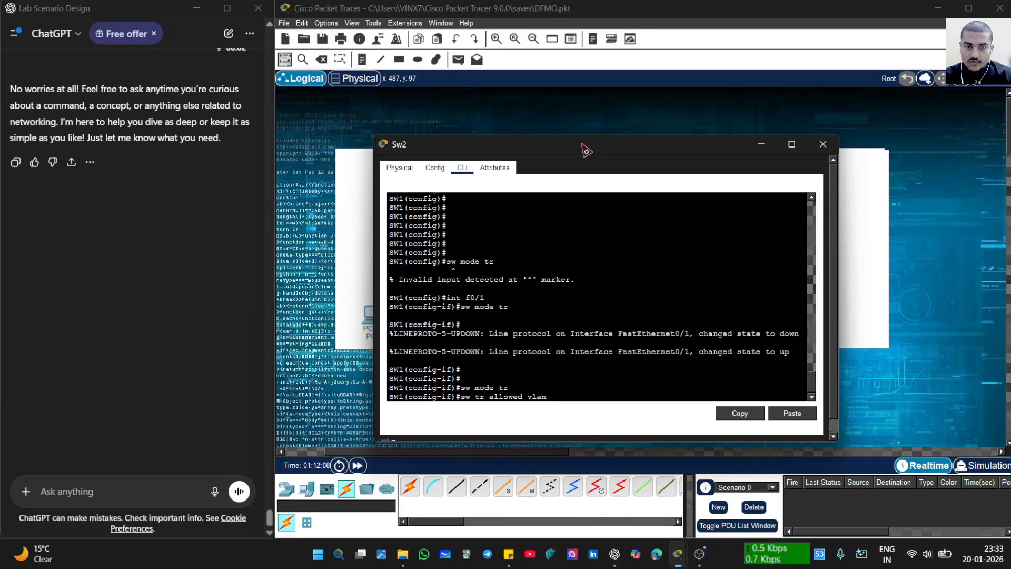
- Fill VLANs 10 and 20 into the allowed VLAN list, ending with a comma for another entry
type("10,1")
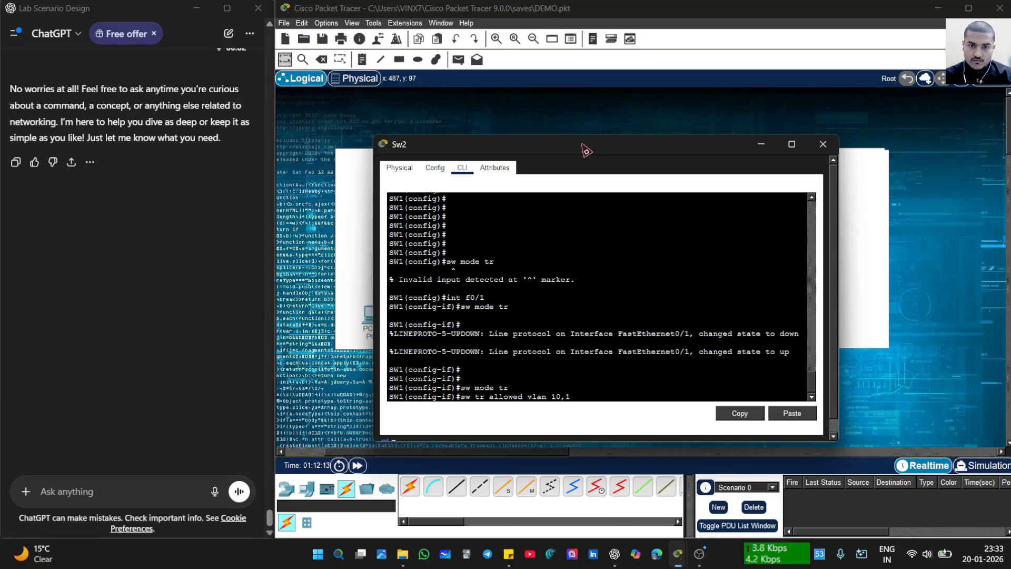
key("BackSpace")
type("20")
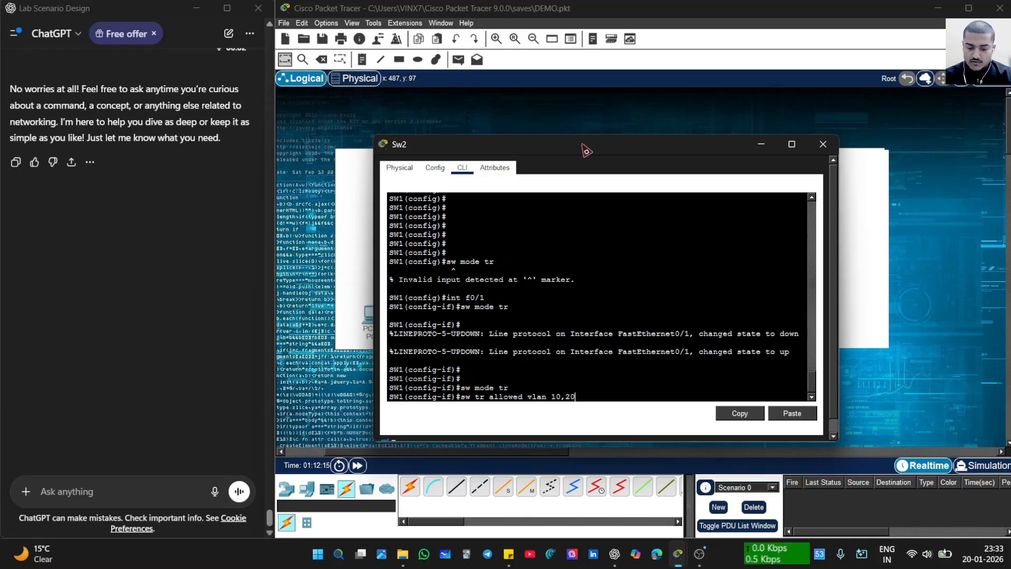
type(",30")
key("BackSpace")
key("BackSpace")
key("BackSpace")
type(",")
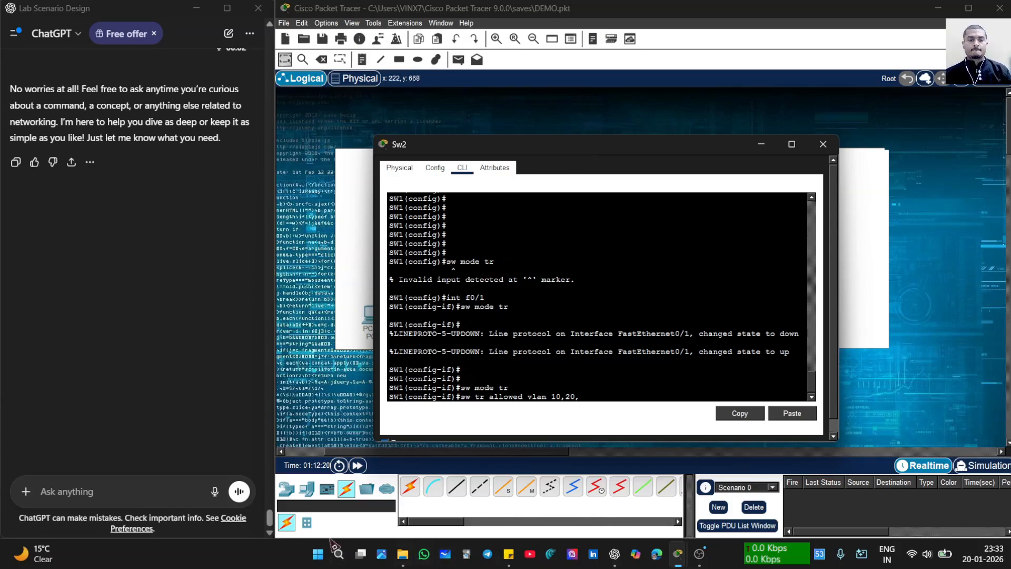
- Ask ChatGPT by voice how to tag VLANs 10 and 20 with VLAN 99 untagged, and submit Sw2's allowed list as 10,20,99
left_click(241, 492)
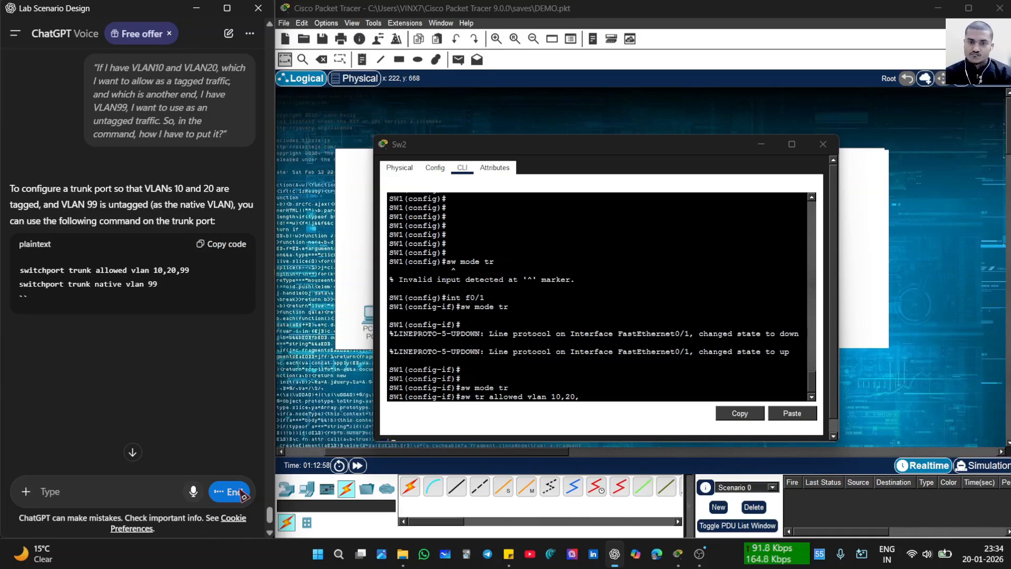
left_click(582, 396)
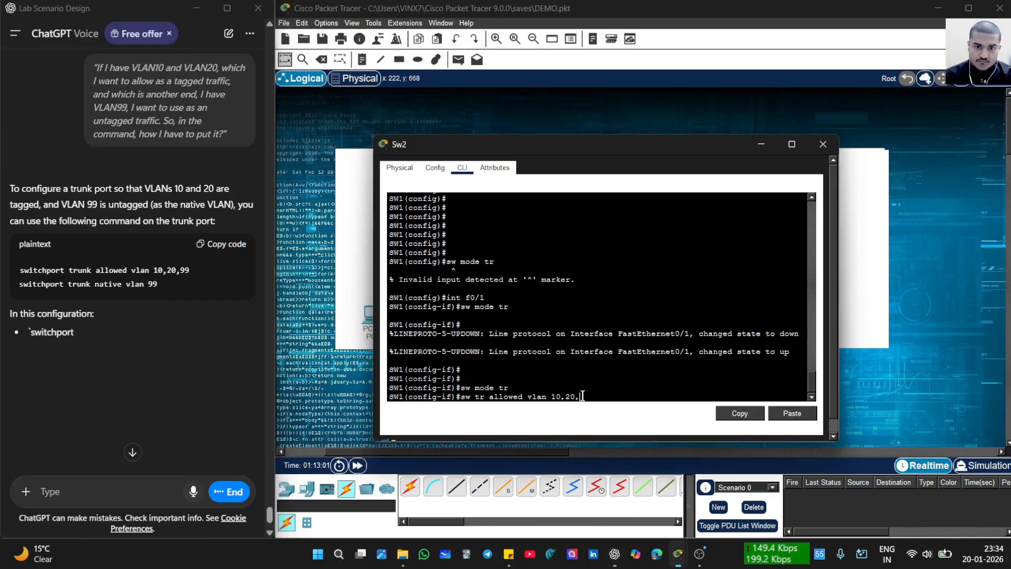
type("99")
key("Return")
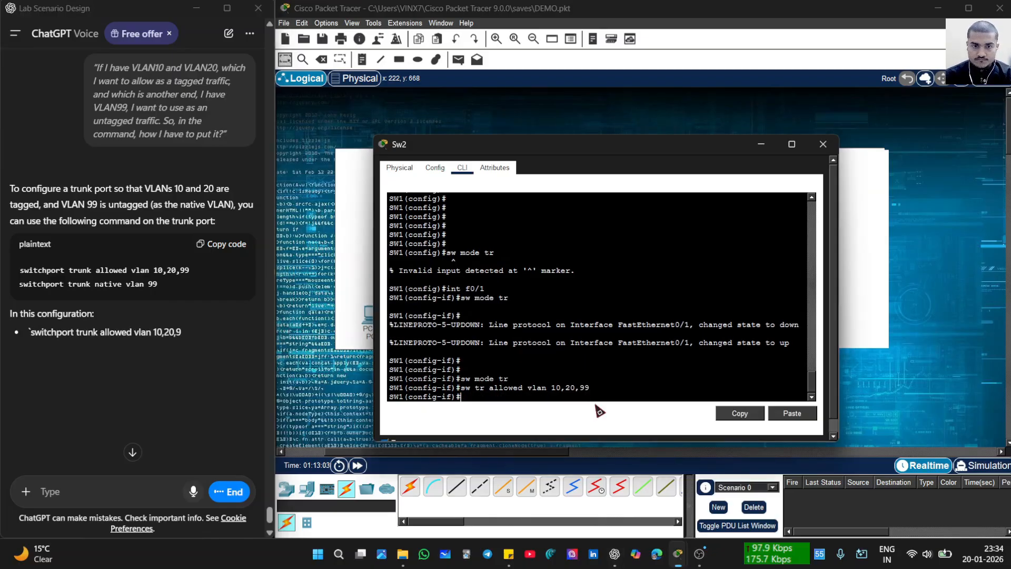
- Begin another trunk command for Sw2's f0/1 with sw tr, and end the ChatGPT voice chat
type("sw r")
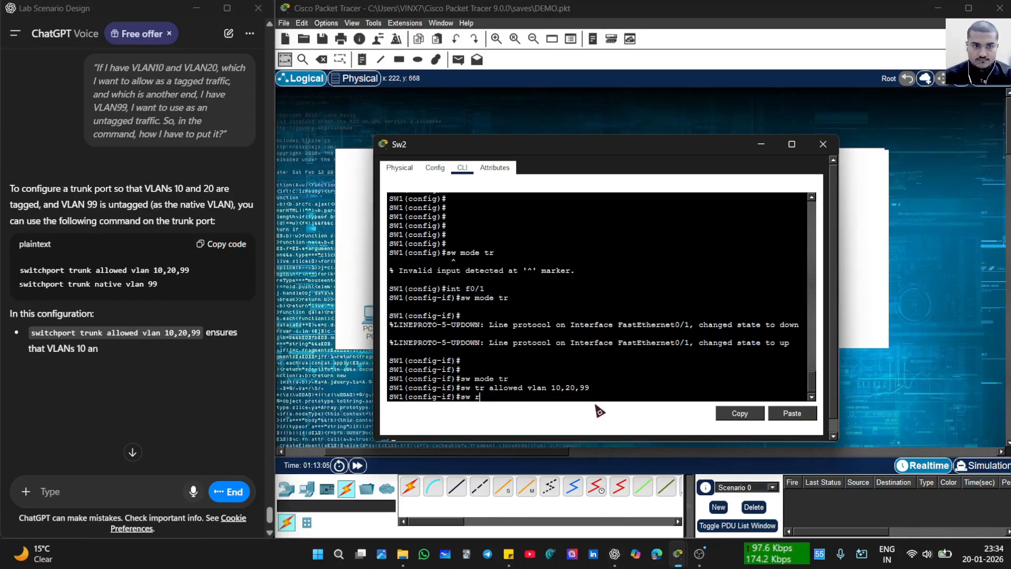
key("BackSpace")
type("tr")
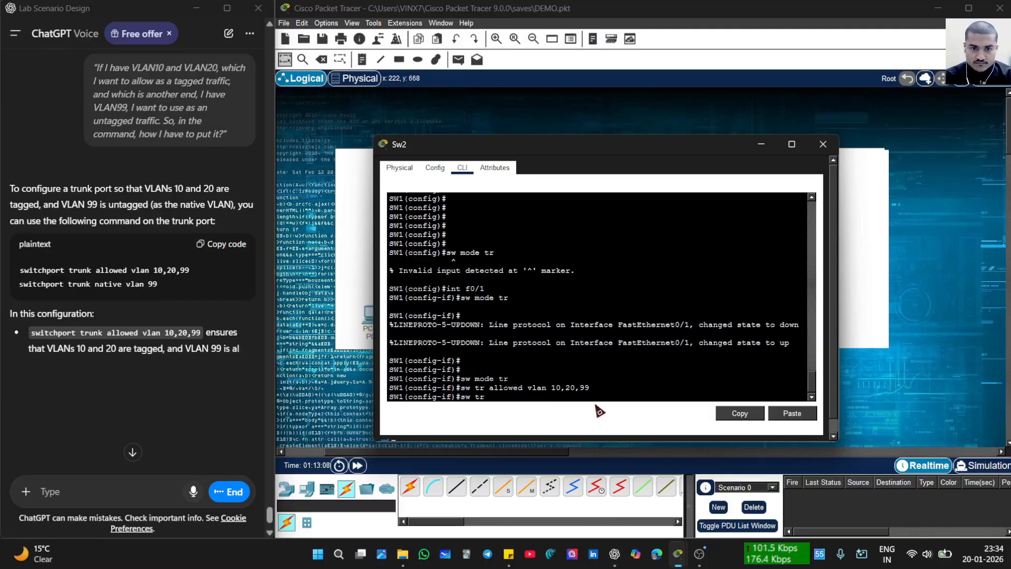
type(" a")
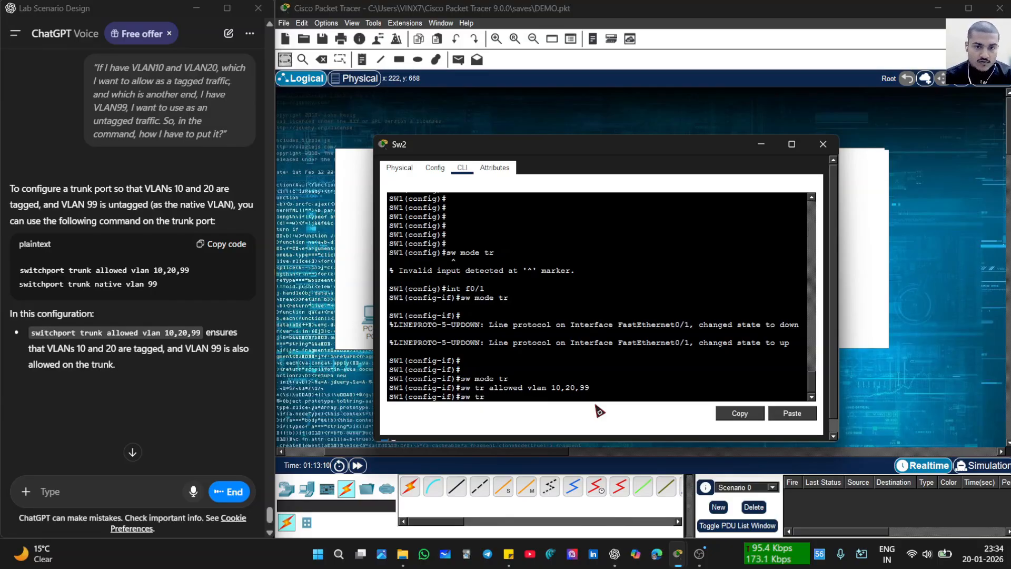
type(" all")
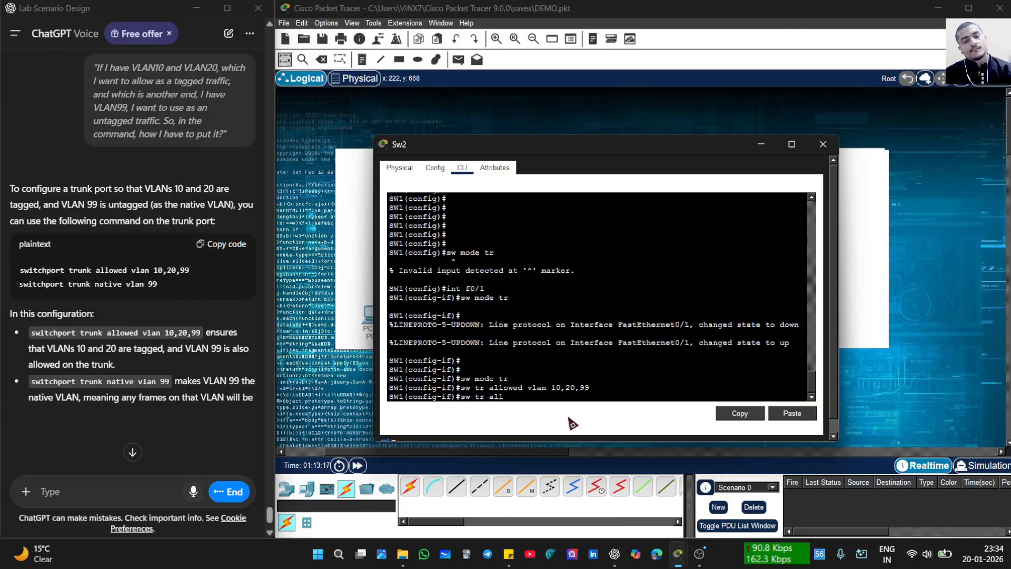
left_click(227, 494)
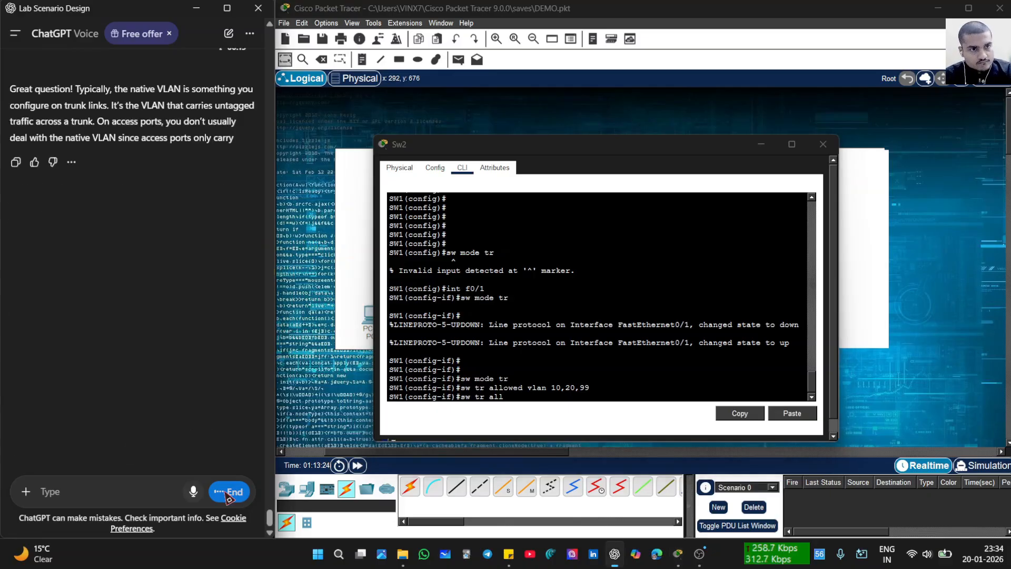
left_click(226, 495)
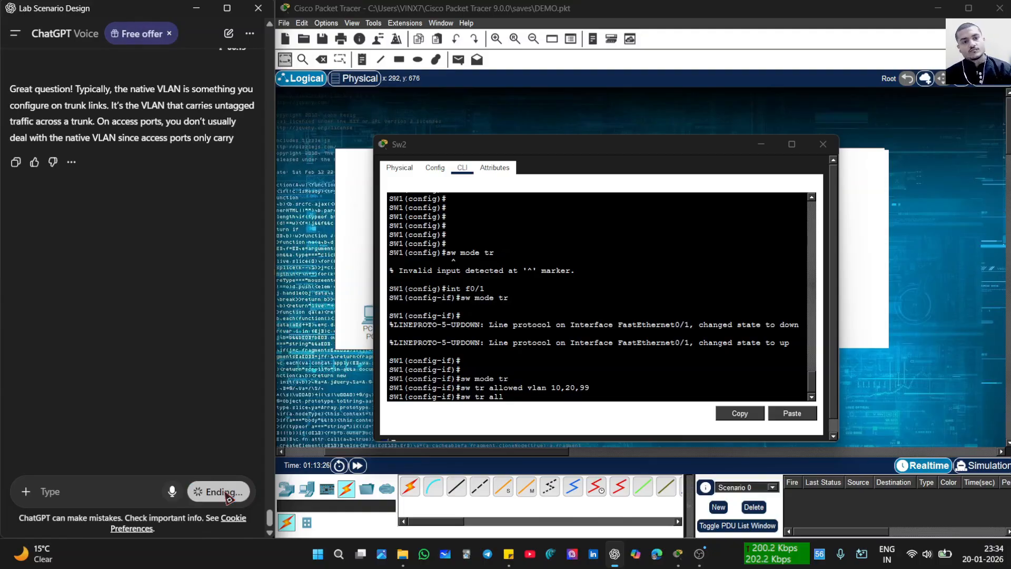
- Replace the partial allowed keyword and set the f0/1 native VLAN on Sw2 with sw tr native vlan 99
left_click(515, 399)
key("BackSpace")
key("BackSpace")
key("BackSpace")
key("BackSpace")
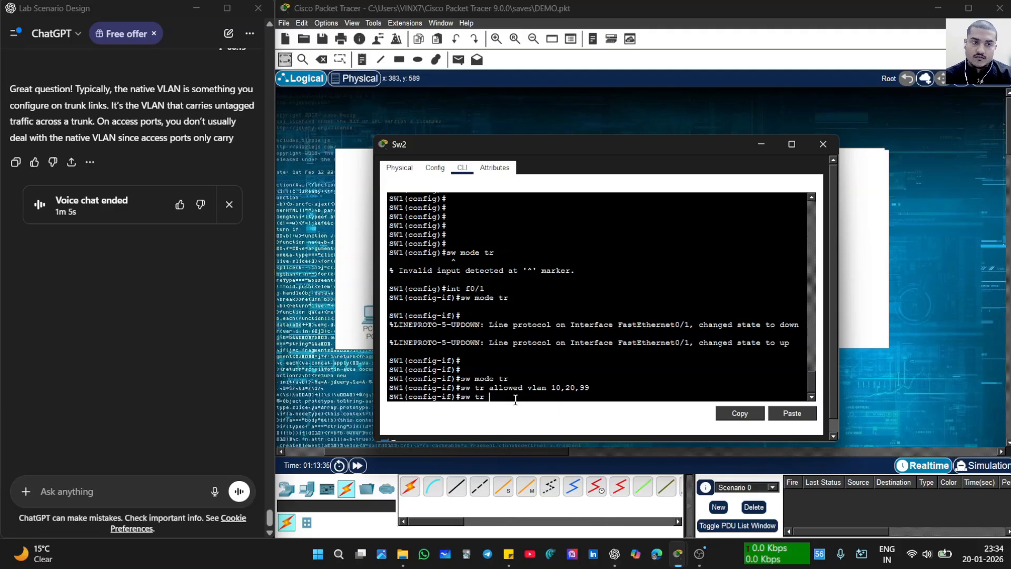
scroll(104, 298, "up", 8)
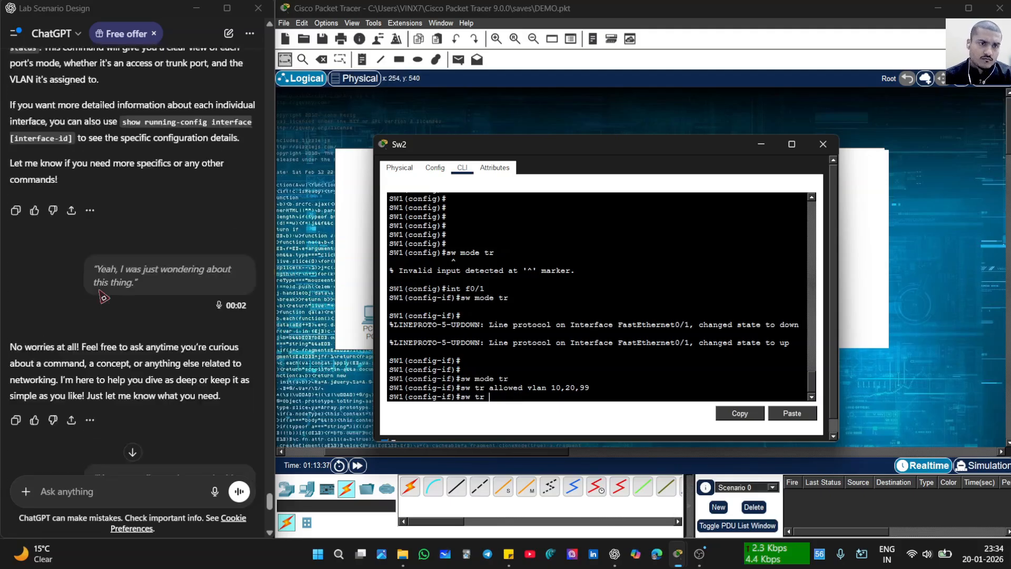
scroll(104, 297, "down", 6)
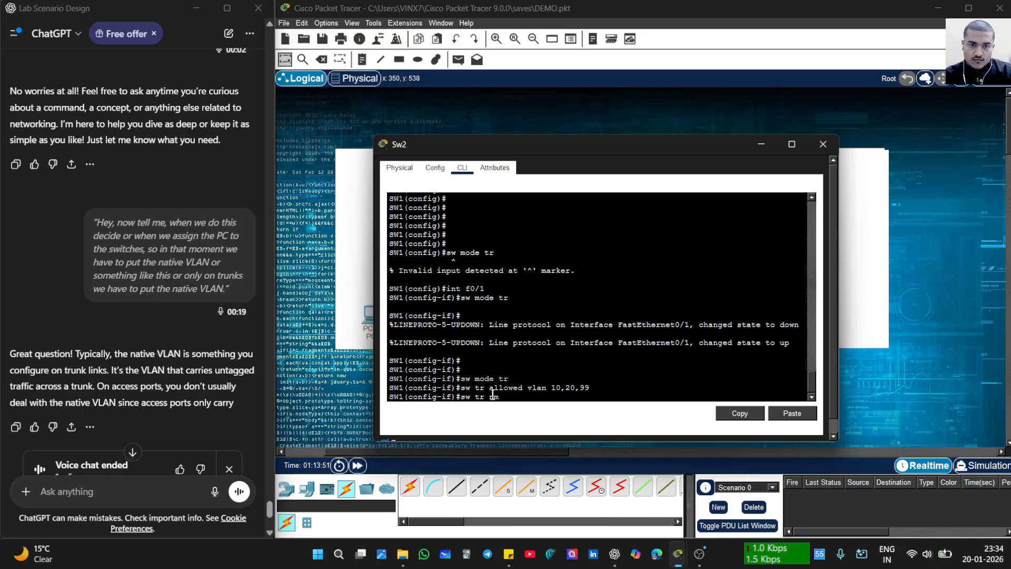
type("native vlan 99")
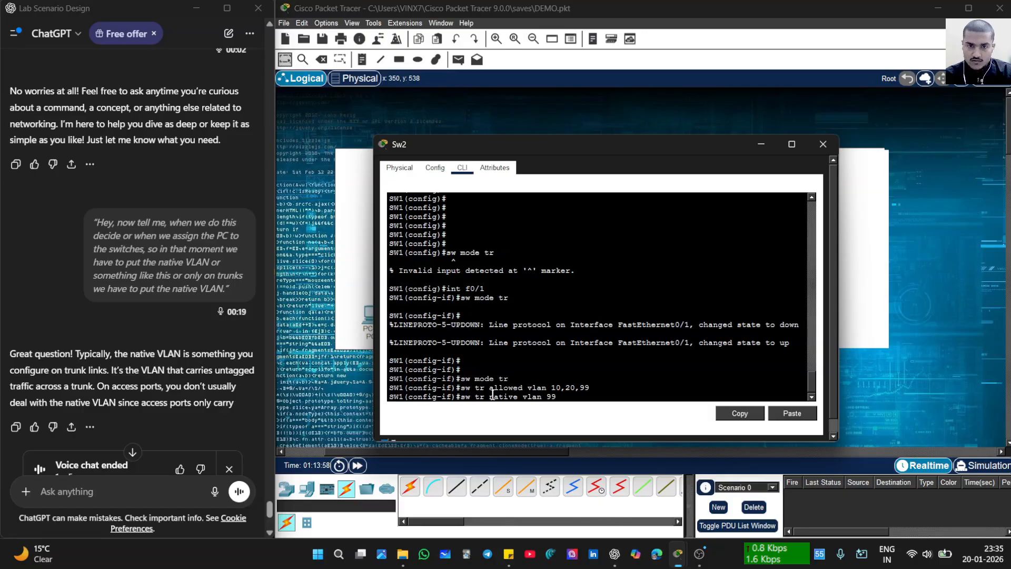
key("Return")
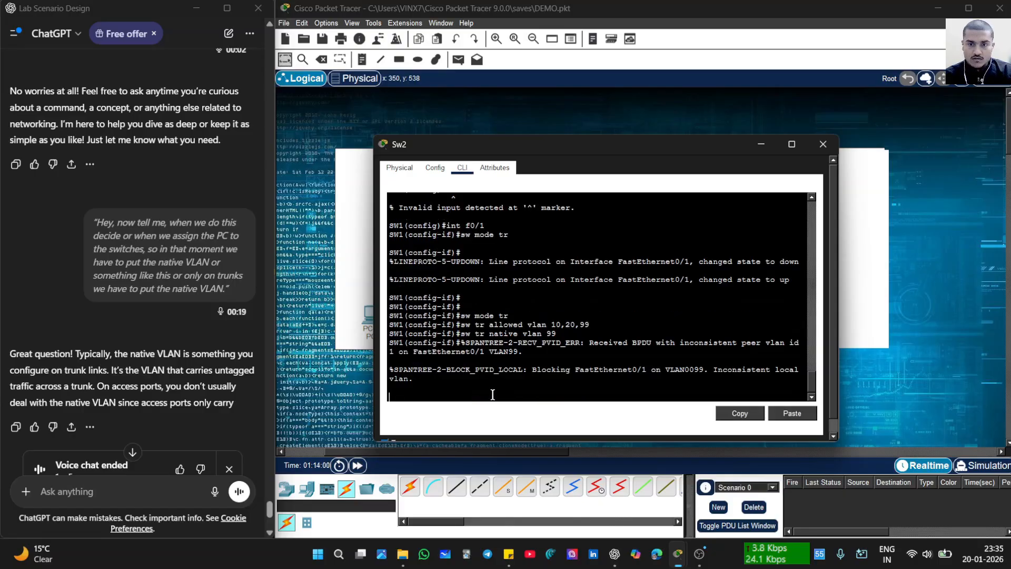
key("Return")
key("Return")
key("Return")
key("Return")
key("Return")
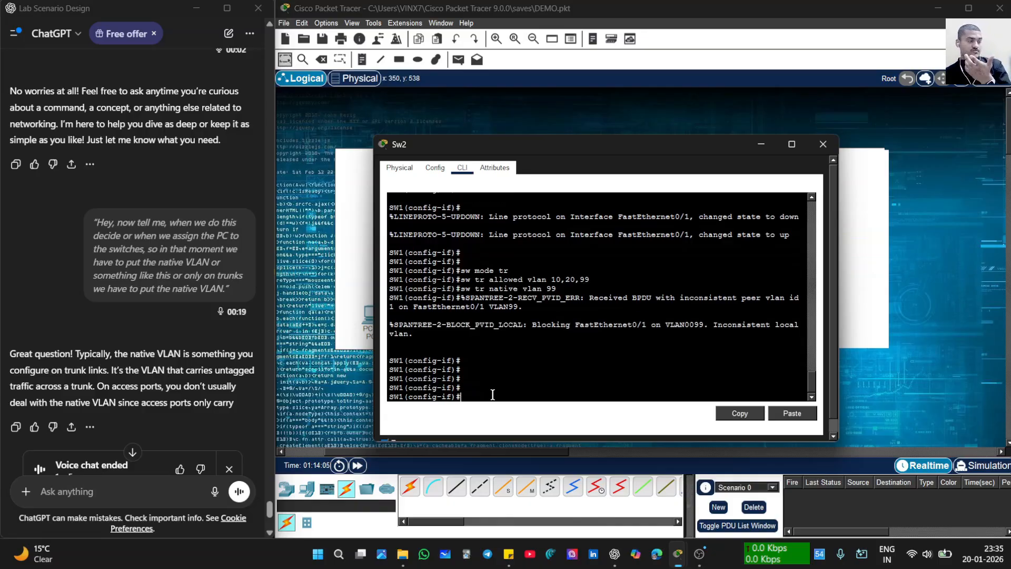
- Run do sh int status on Sw2 and check the VLAN assignments of the connected ports, paging to the end
type("d")
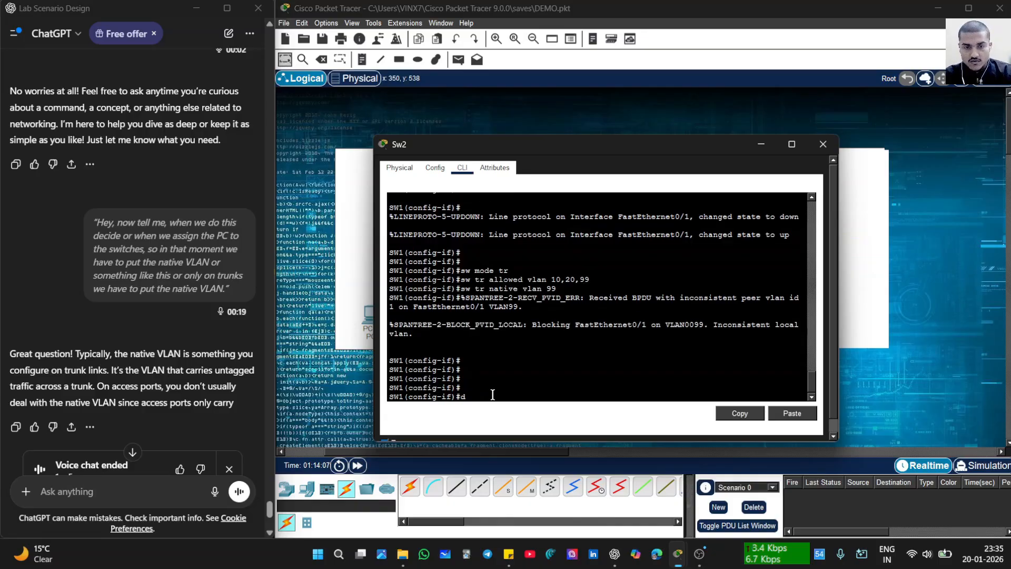
type("o sh int status")
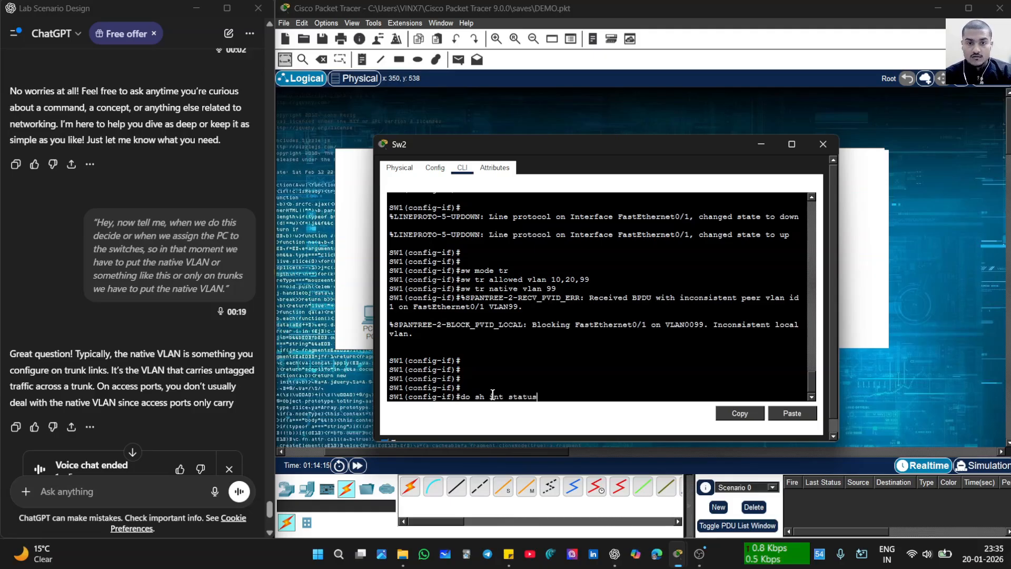
key("Return")
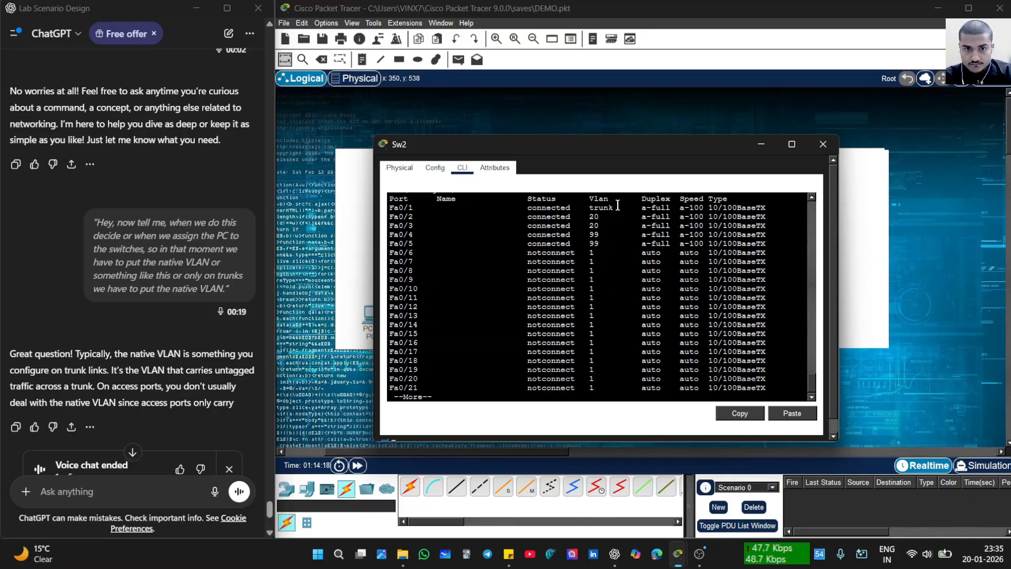
left_click_drag(619, 206, 508, 224)
left_click_drag(609, 224, 400, 216)
left_click_drag(601, 237, 514, 236)
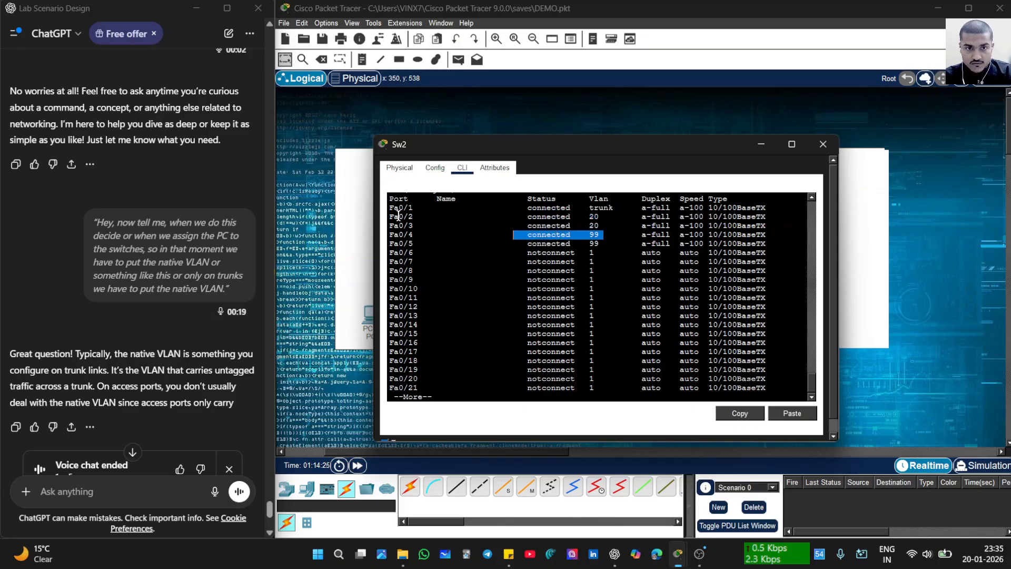
key("space")
key("Return")
key("Return")
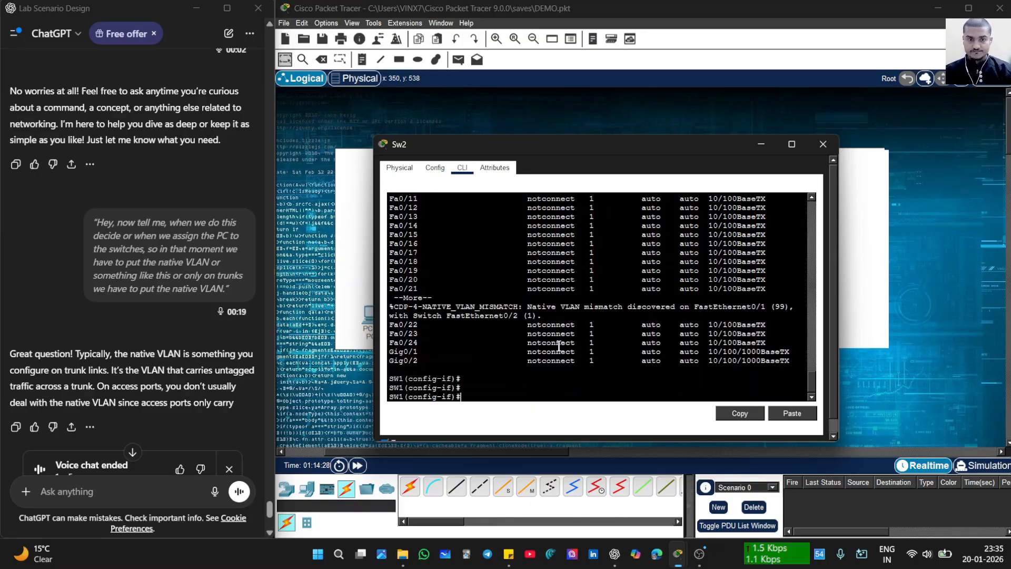
- Clear space in the Sw2 console and list the trunk details with do sh int tr
key("Return")
key("Return")
key("Return")
key("Return")
key("Return")
key("Return")
key("Return")
key("Return")
key("Return")
key("Return")
key("Return")
key("Return")
key("Return")
key("Return")
key("Return")
key("Return")
key("Return")
key("Return")
key("Return")
key("Return")
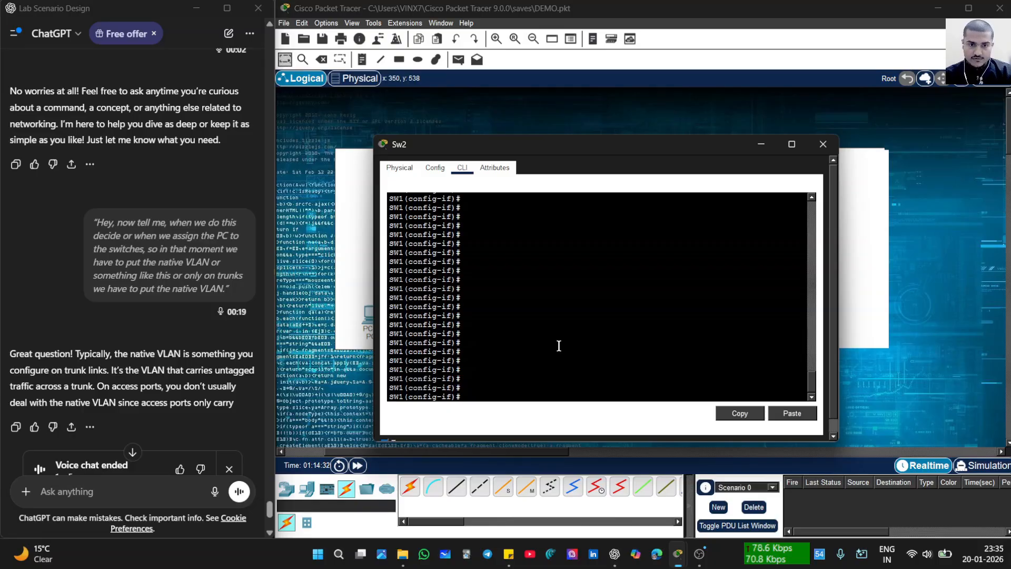
type("do sh")
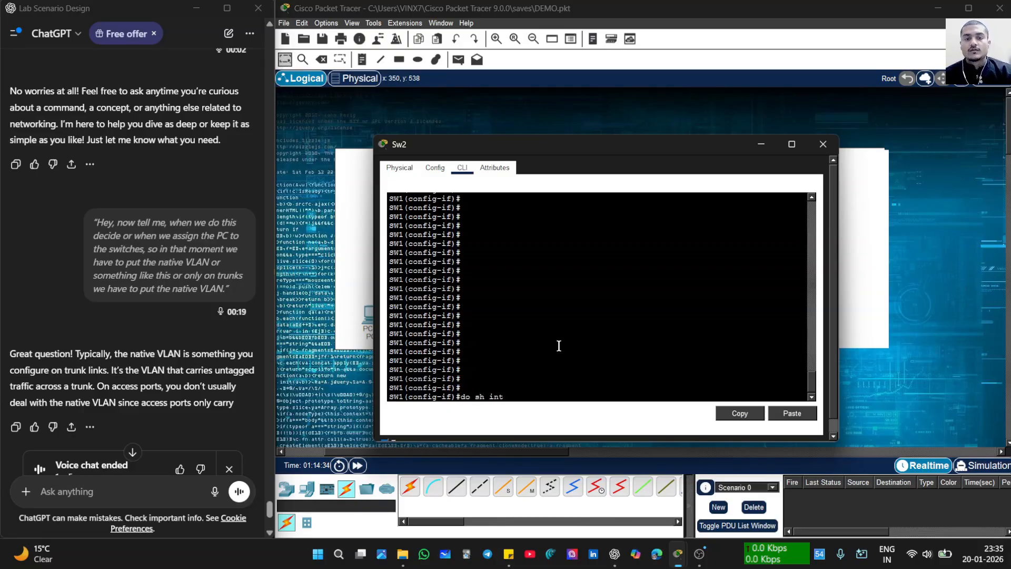
type(" int tr")
key("Return")
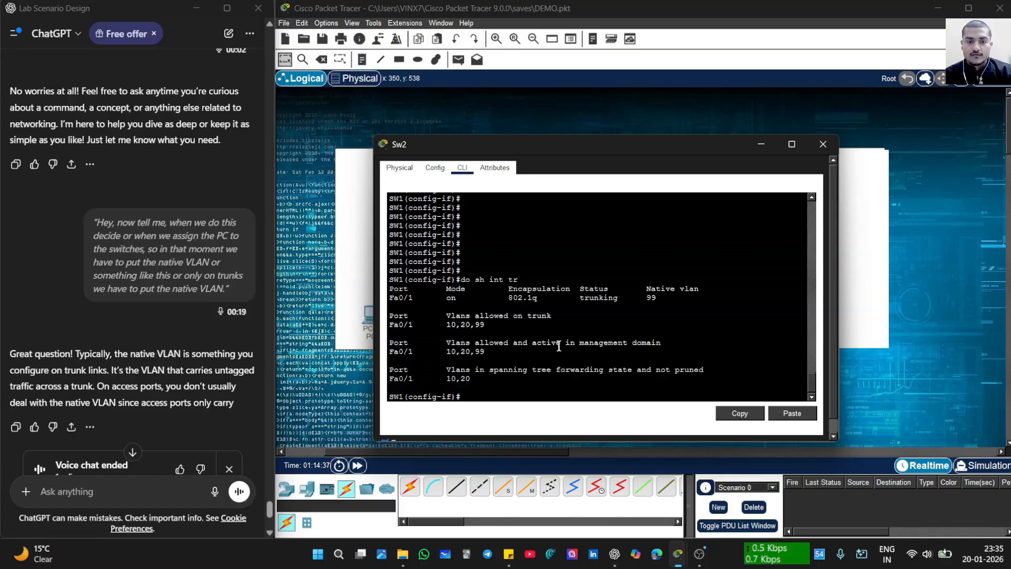
- Examine Fa0/1's allowed VLANs, mode, encapsulation, trunking status and native VLAN in the trunk output
left_click_drag(551, 316, 390, 324)
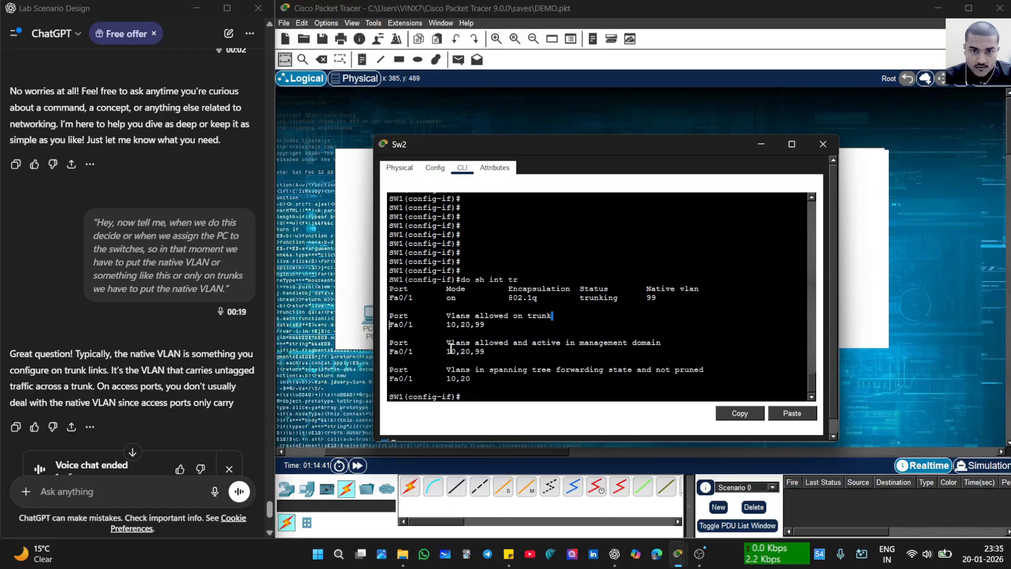
left_click_drag(452, 352, 470, 339)
left_click(532, 341)
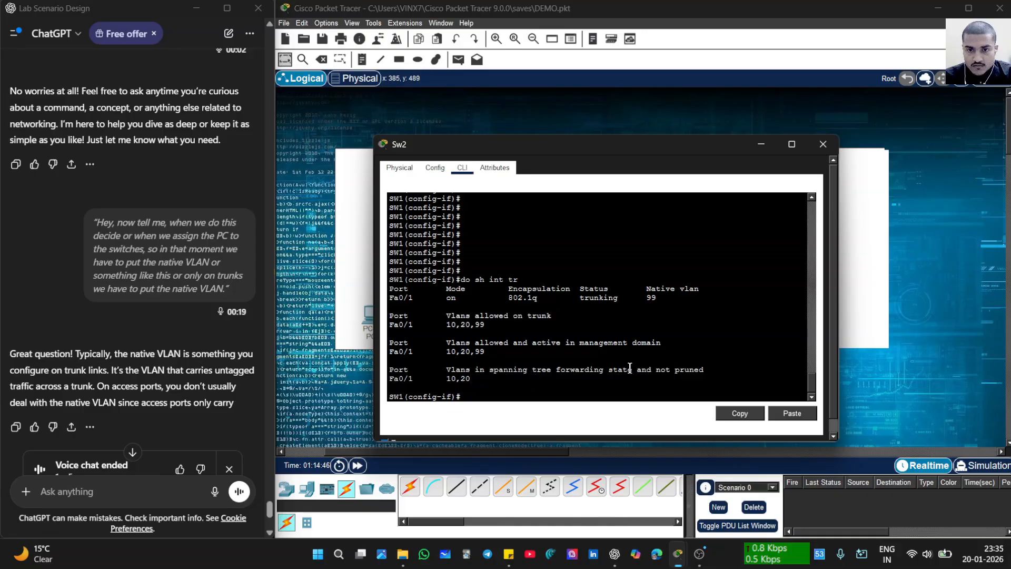
scroll(629, 367, "down", 1)
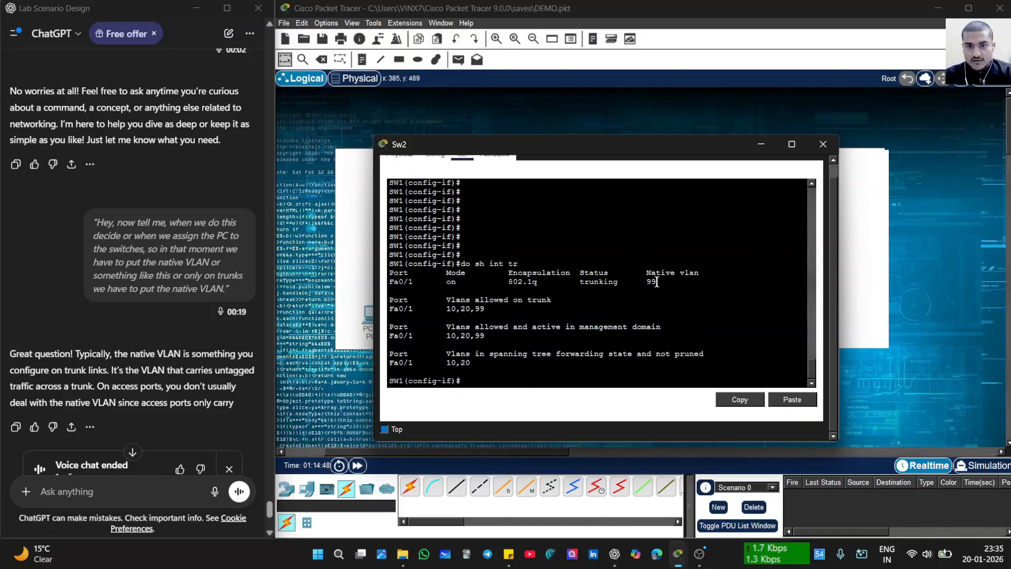
left_click_drag(656, 281, 641, 282)
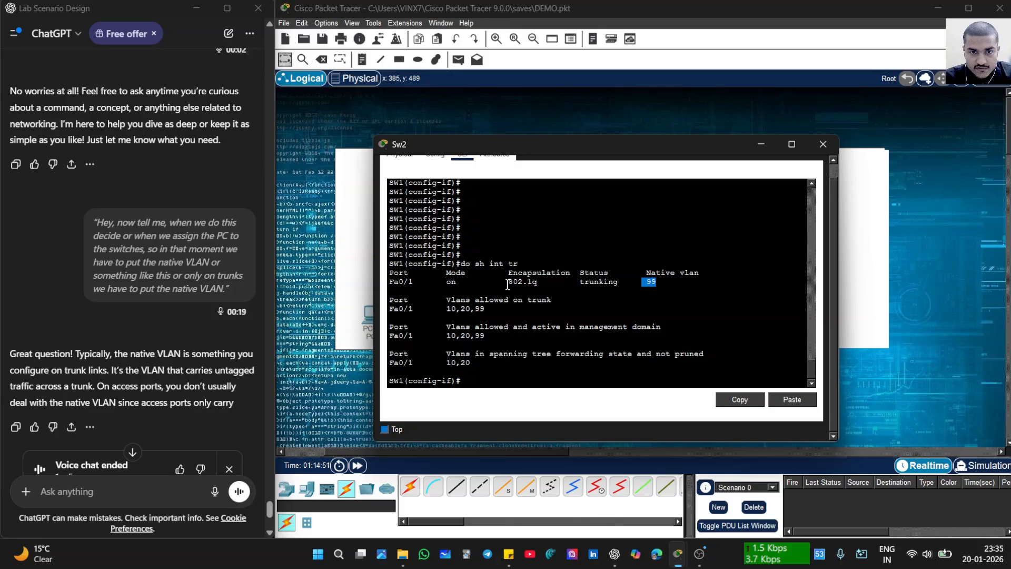
left_click_drag(622, 282, 417, 282)
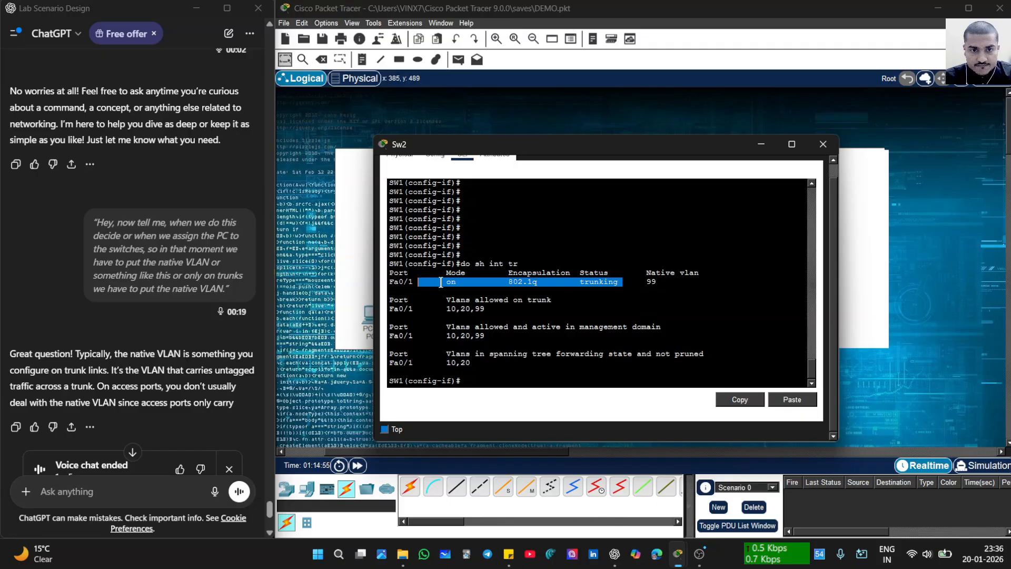
left_click(510, 348)
left_click_drag(502, 312, 413, 309)
left_click(742, 298)
left_click_drag(634, 282, 686, 282)
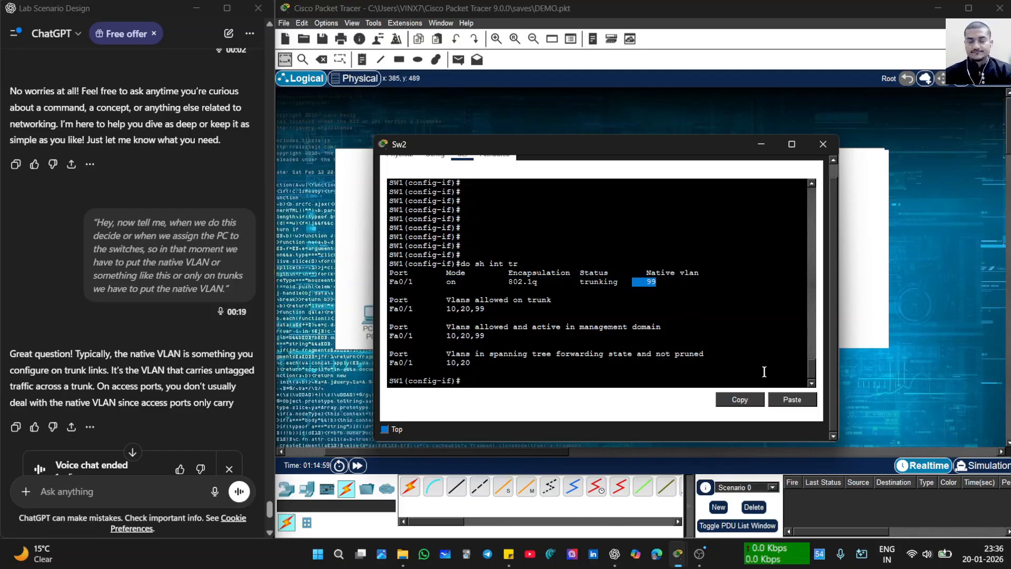
left_click(704, 363)
key("Return")
key("Return")
key("Return")
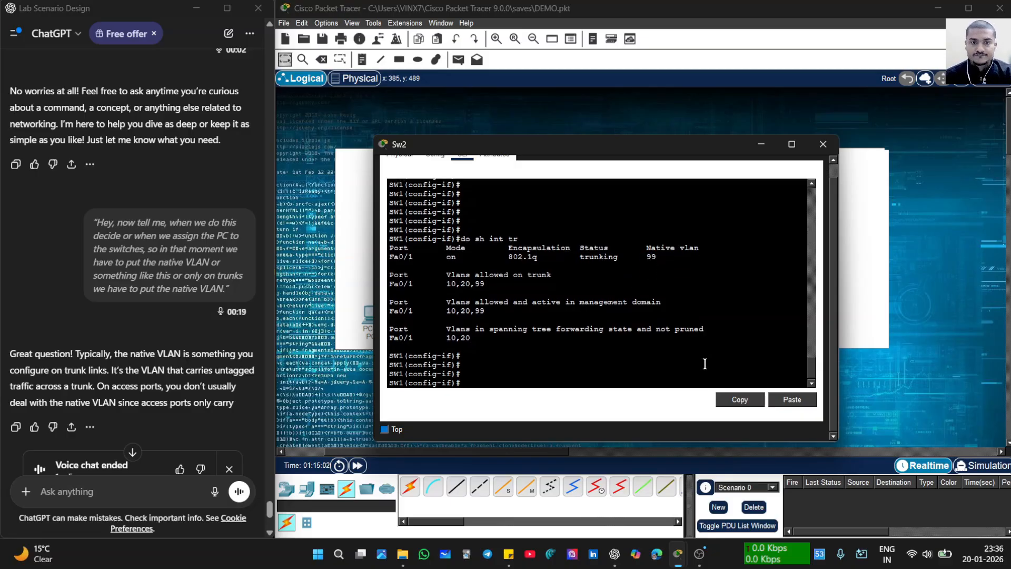
- Put the Sw2 window away, open Sw1's command line in full view and wake its console
left_click(761, 144)
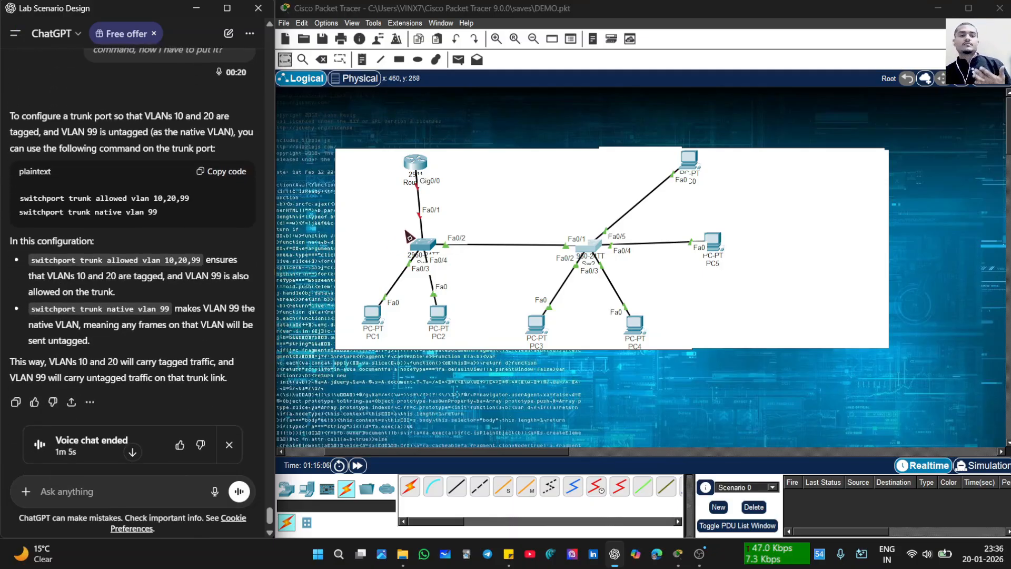
left_click(426, 249)
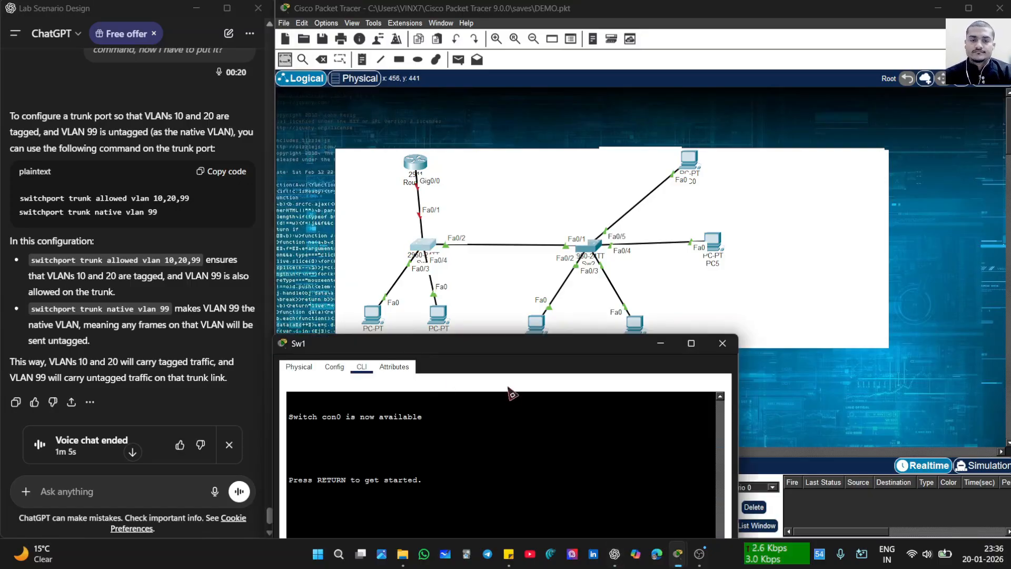
left_click_drag(595, 334, 892, 166)
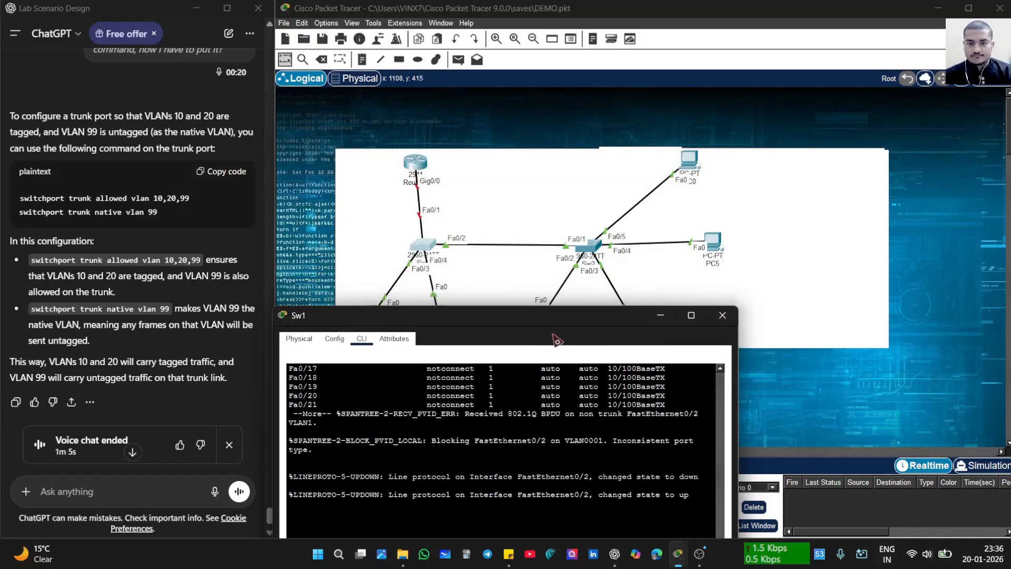
left_click_drag(546, 315, 781, 87)
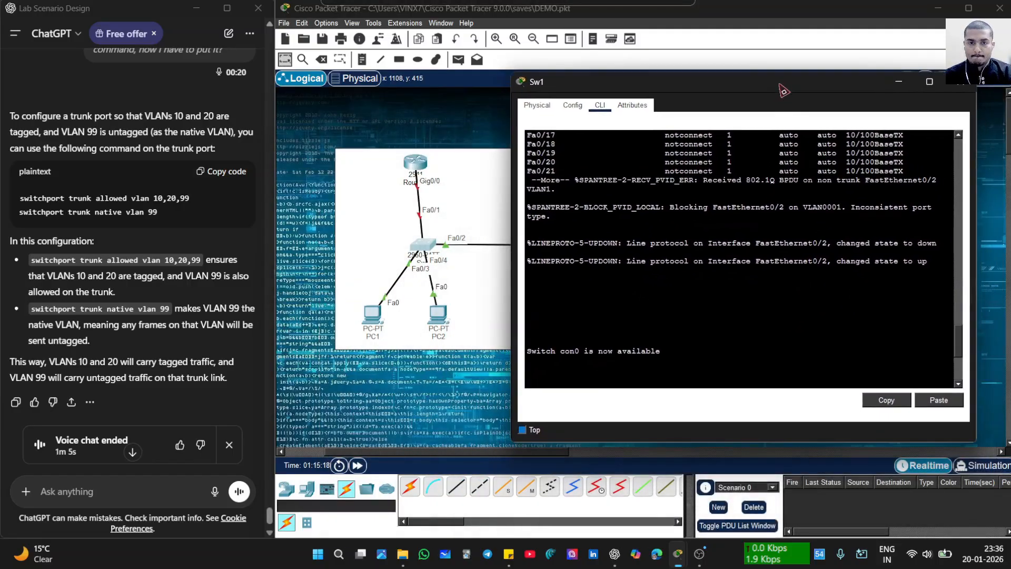
key("Return")
key("Return")
key("Return")
key("Return")
key("Return")
key("Return")
key("Return")
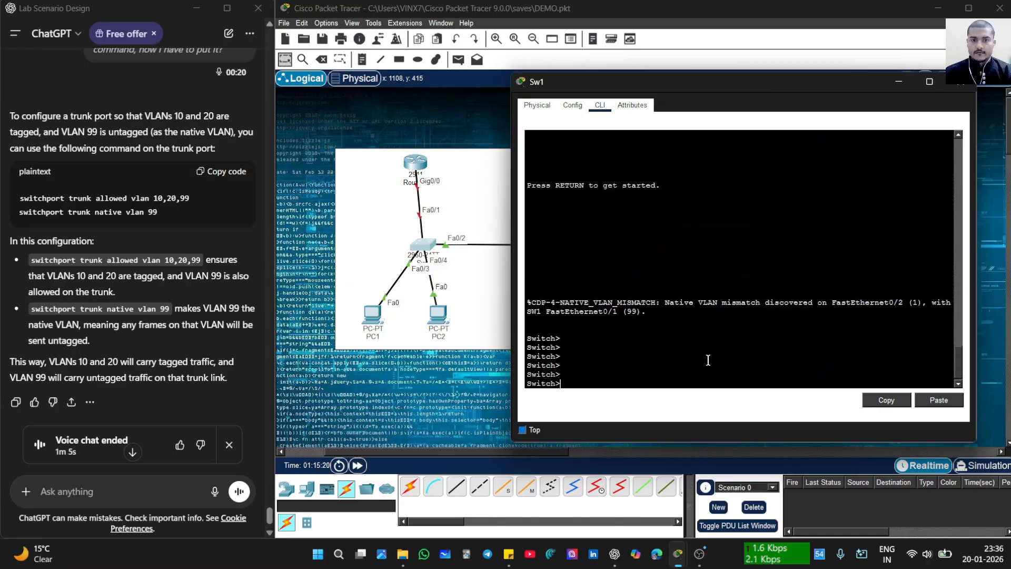
- Enter privileged mode on Sw1 with en, and global configuration mode with conf and the terminal option t
type("e")
key("Return")
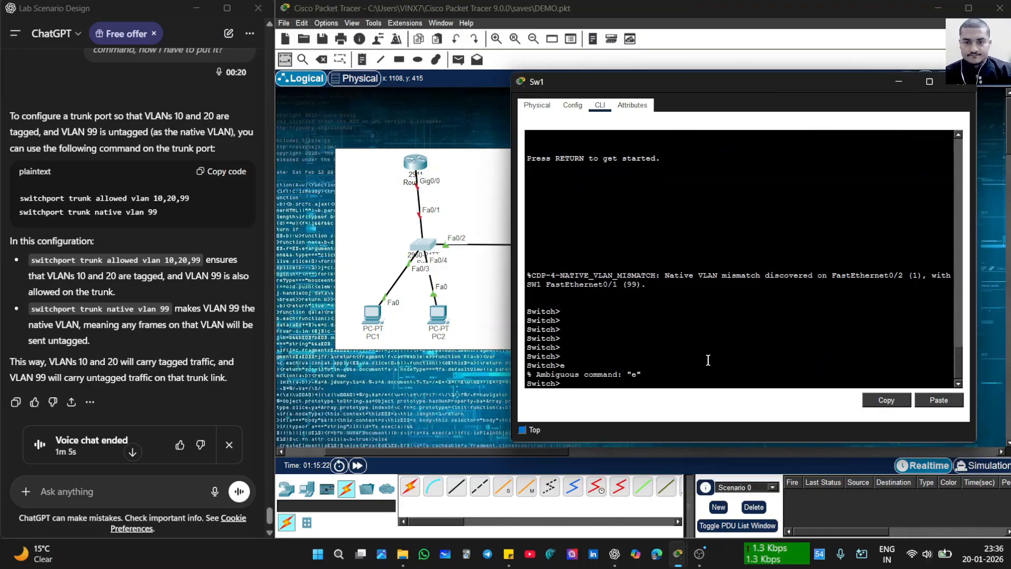
type("en")
key("Return")
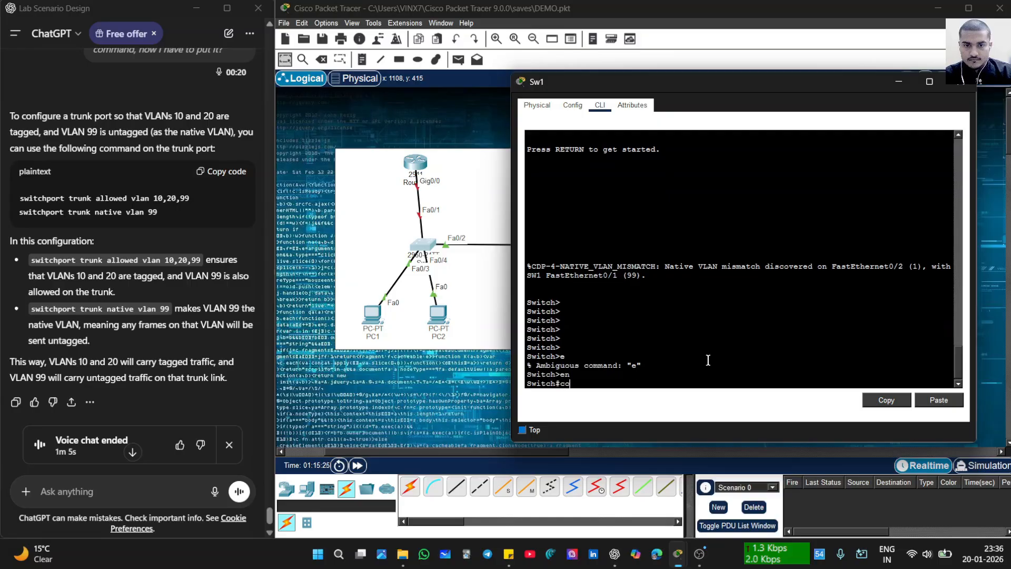
type("conf")
key("Return")
type("t")
key("Return")
key("Return")
key("Return")
key("Return")
key("Return")
key("Return")
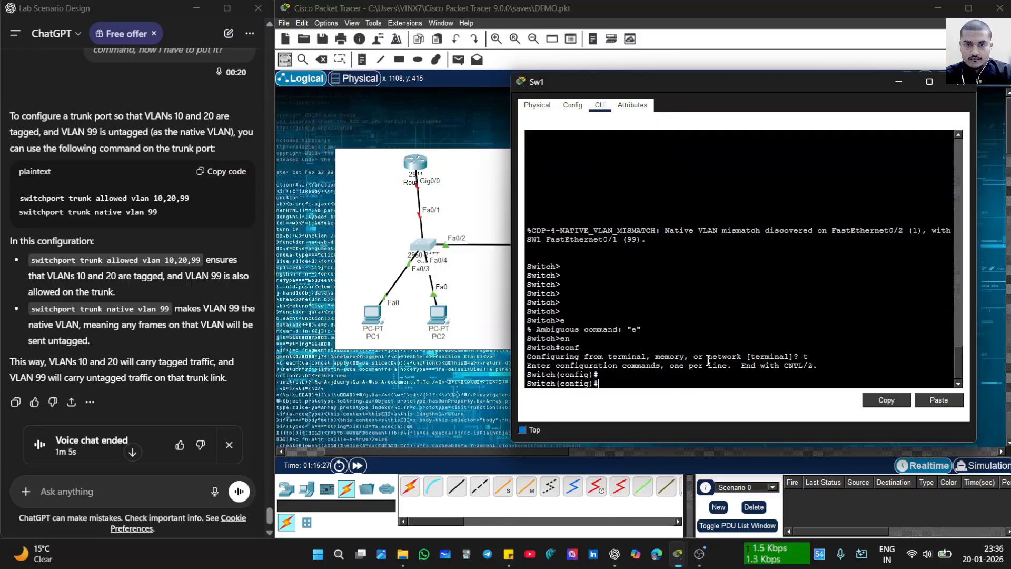
- List the status of Sw1's interfaces from configuration mode with do sh int st
key("Return")
type("int")
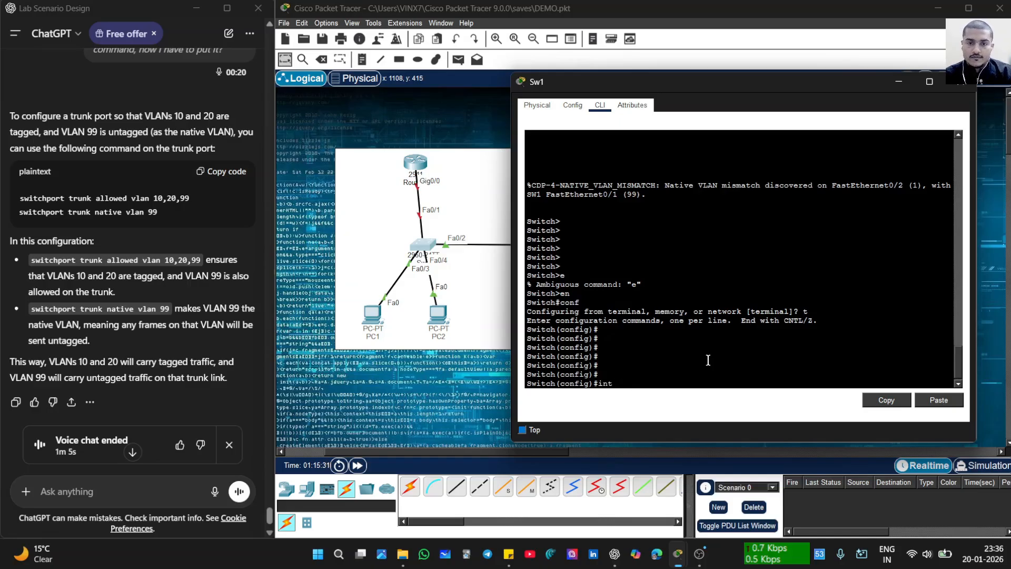
key("BackSpace")
key("BackSpace")
key("BackSpace")
type("do sh ")
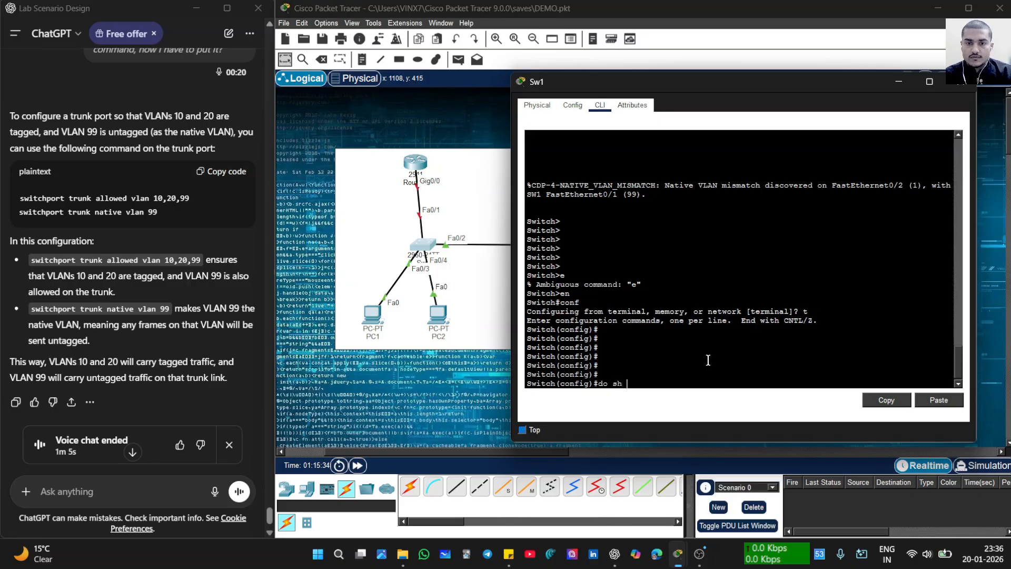
type("int ")
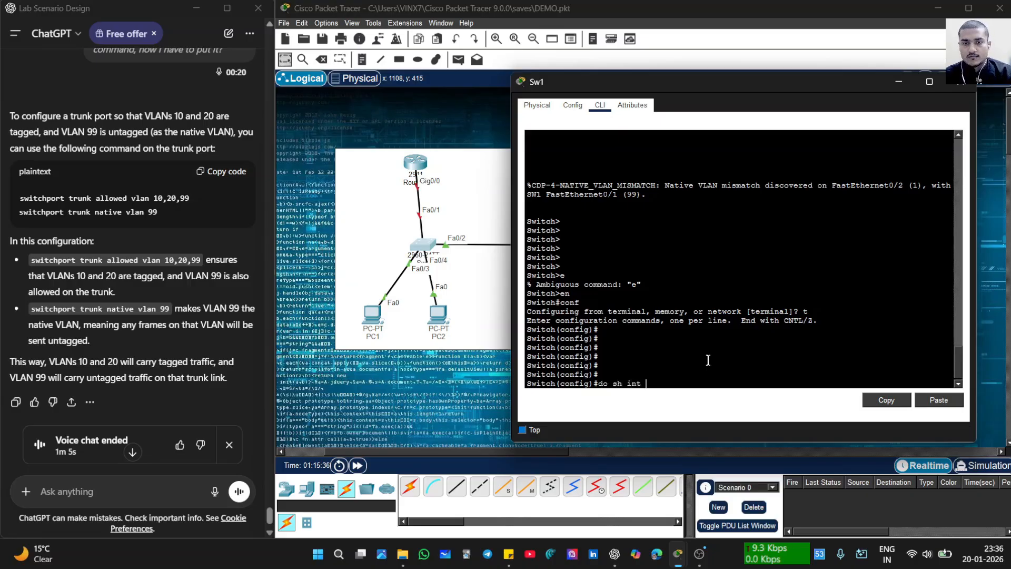
type("st")
key("Return")
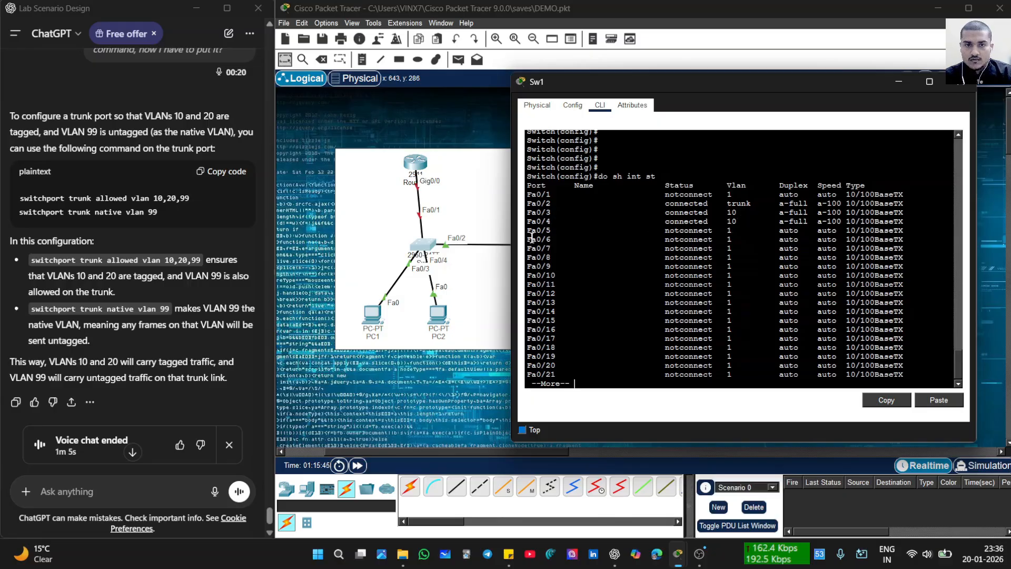
- Check Sw1's port status list against the topology, page through to its end and clear space in the console
left_click(430, 254)
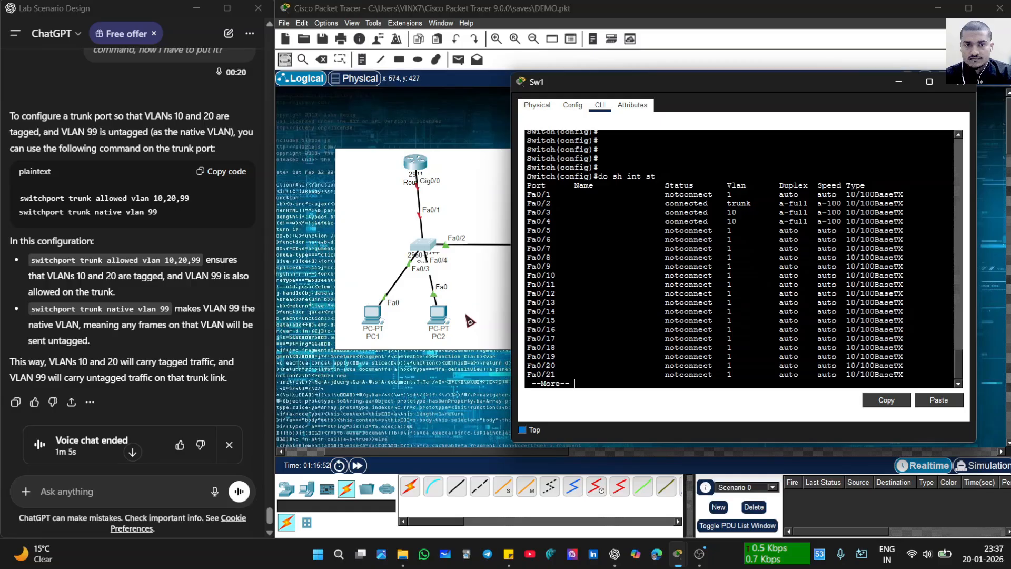
left_click(456, 296)
left_click(422, 244)
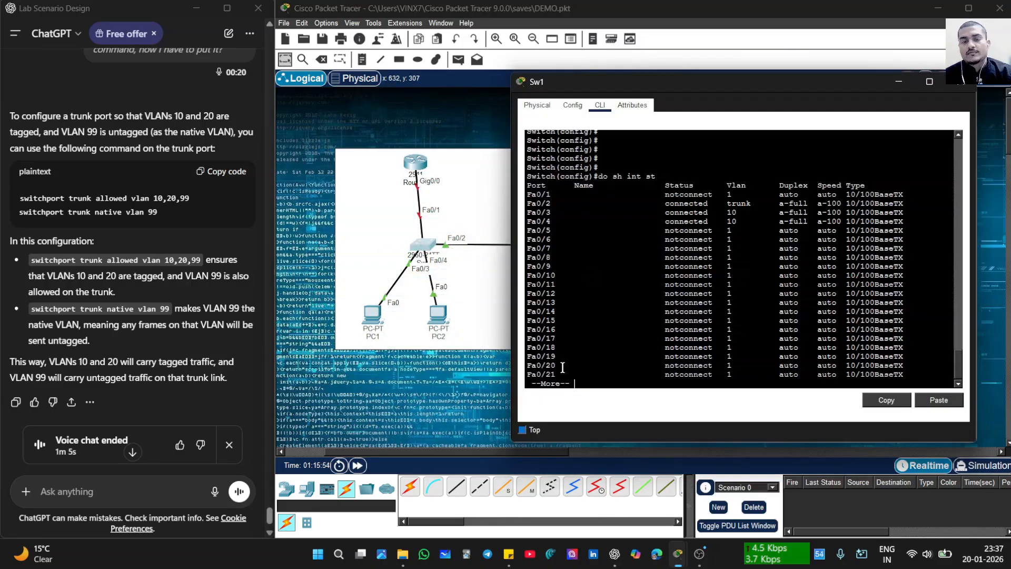
key("space")
key("Return")
key("Return")
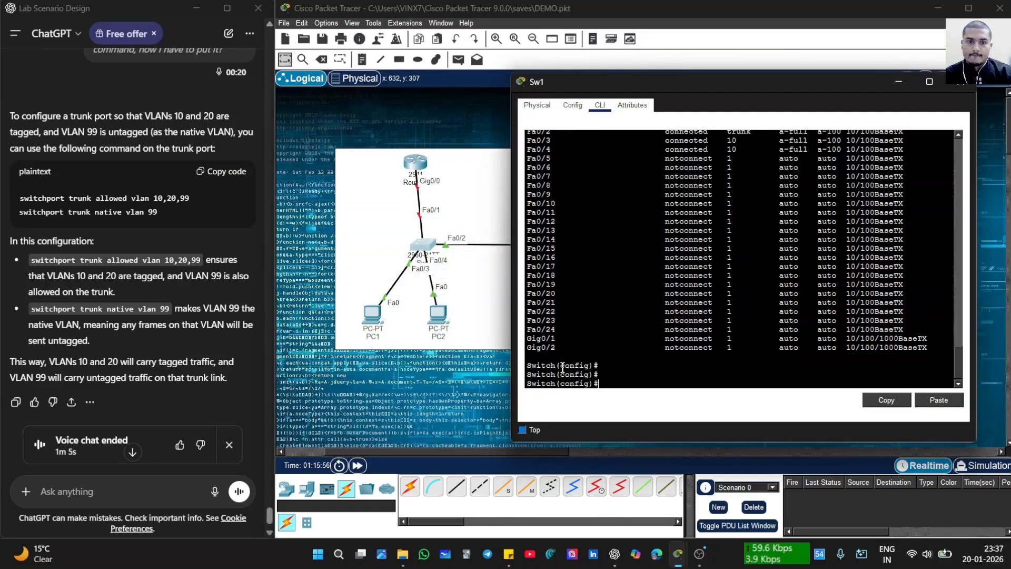
key("Return")
key("Return")
key("Return")
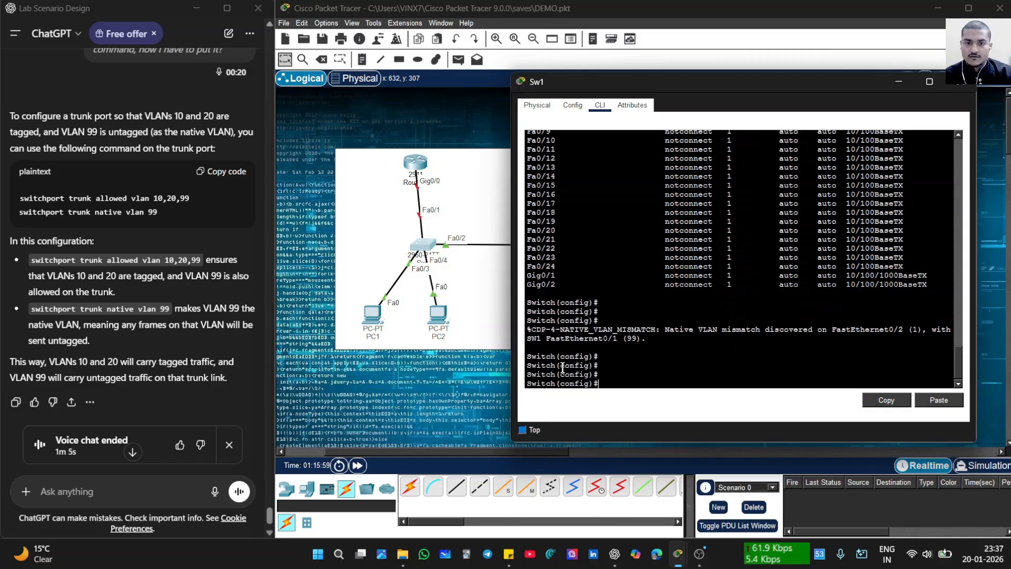
- Enter interface configuration for the Sw1 port facing Sw2 with int f0/2
type("int ")
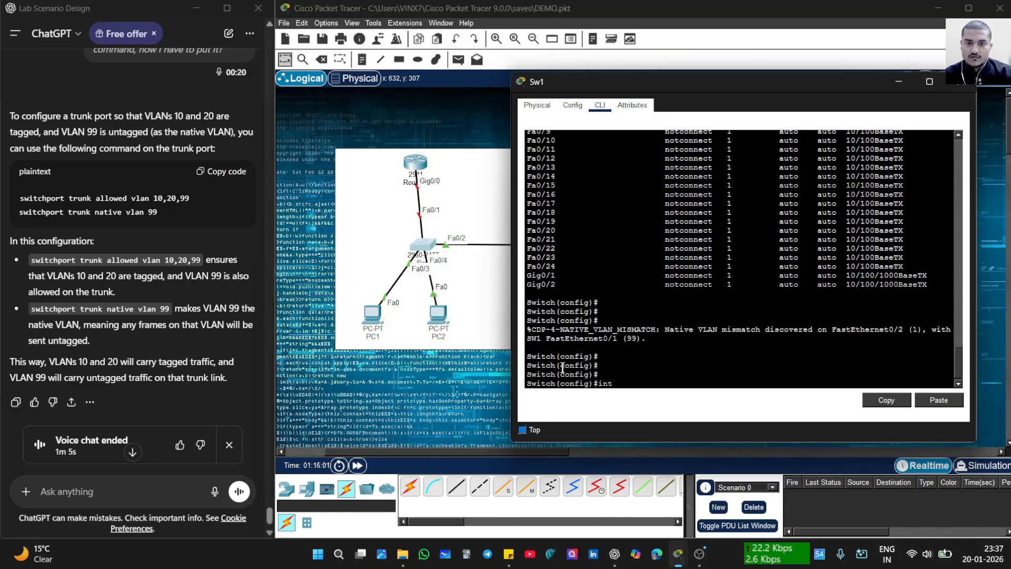
type("fo")
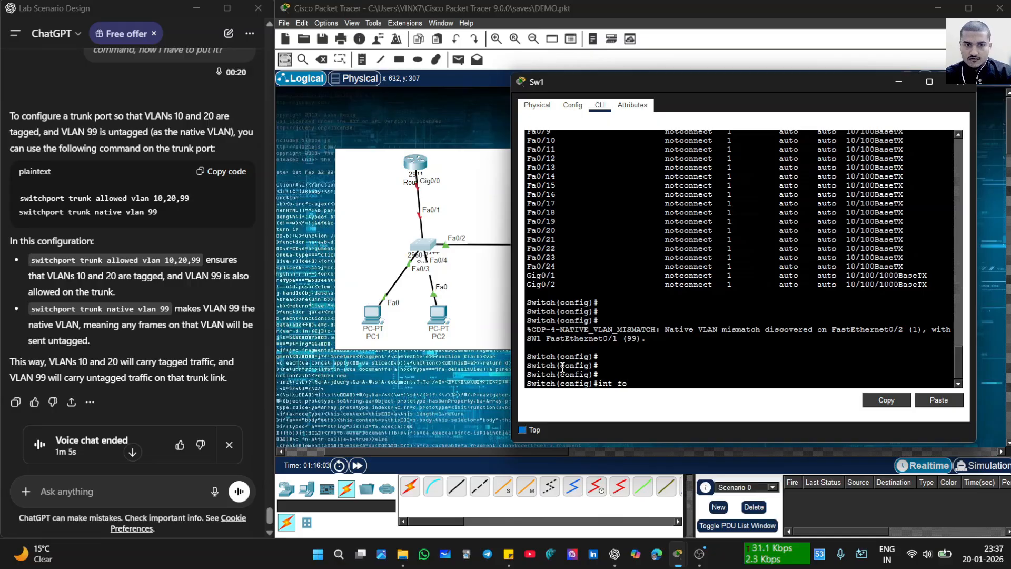
key("BackSpace")
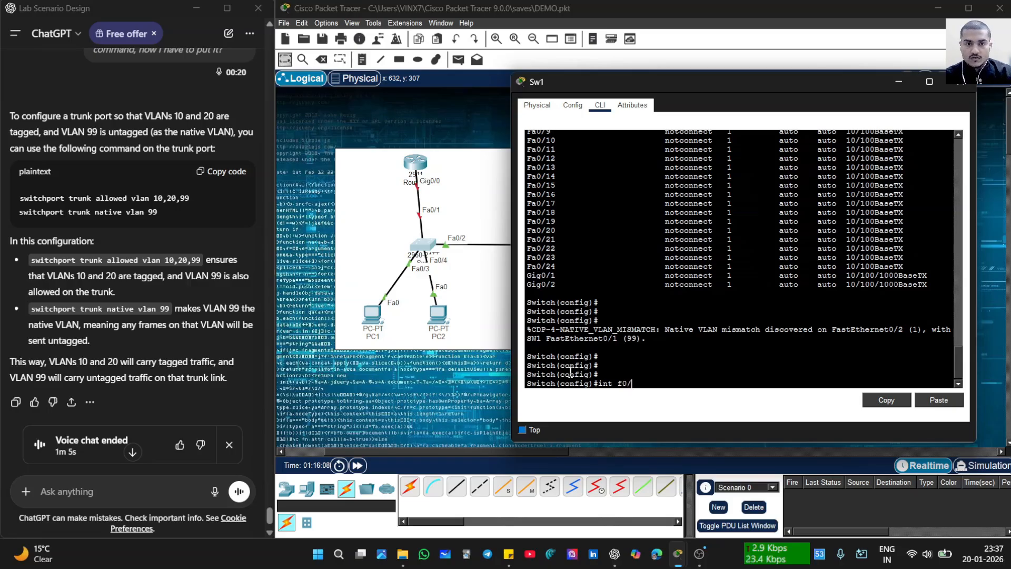
type("1")
key("BackSpace")
type("2")
key("Return")
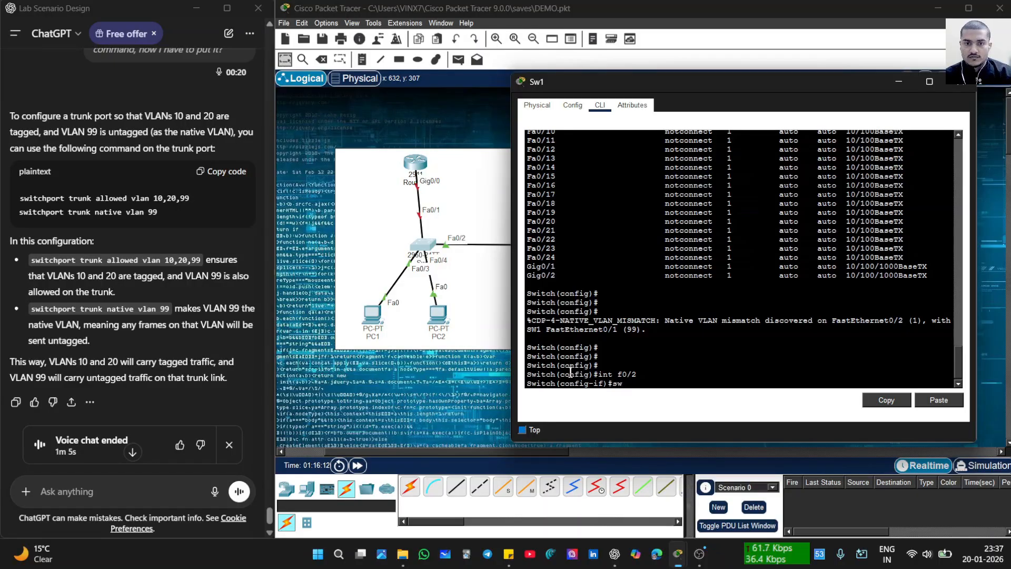
- Set Sw1's f0/2 port to trunk mode with sw mode trunk
type("sw mode acc")
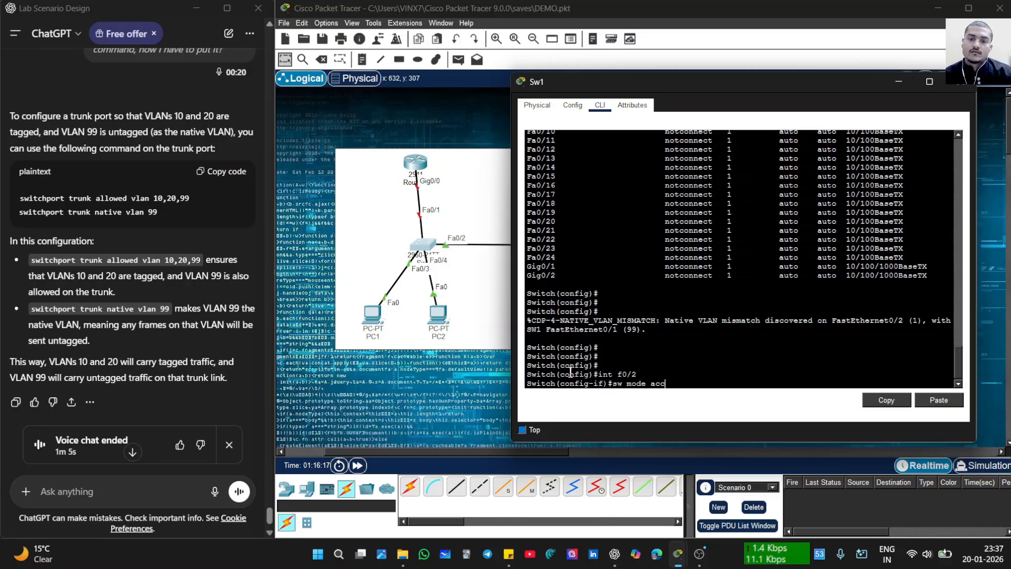
key("BackSpace")
key("BackSpace")
key("BackSpace")
type("t")
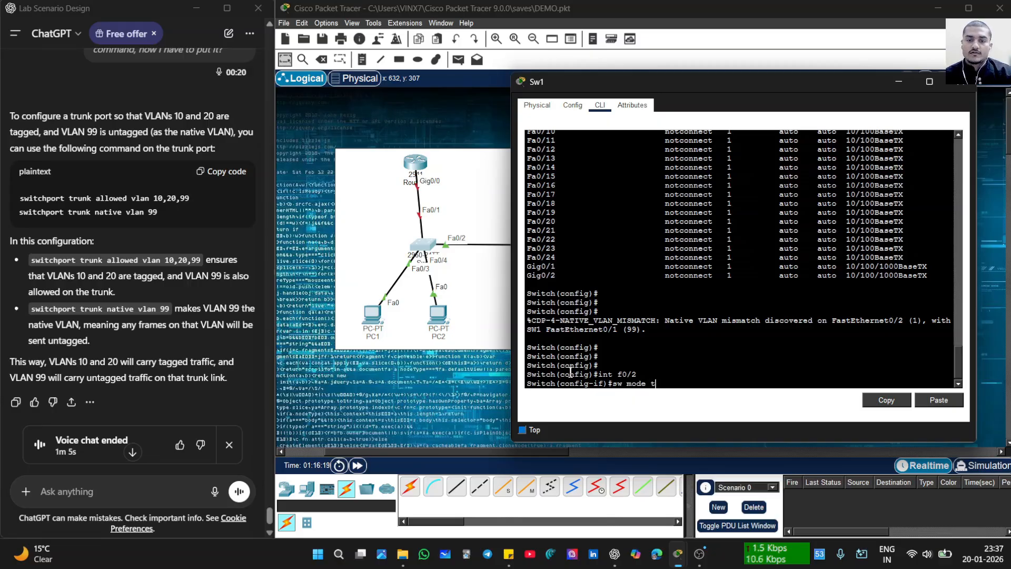
type("runk")
key("Return")
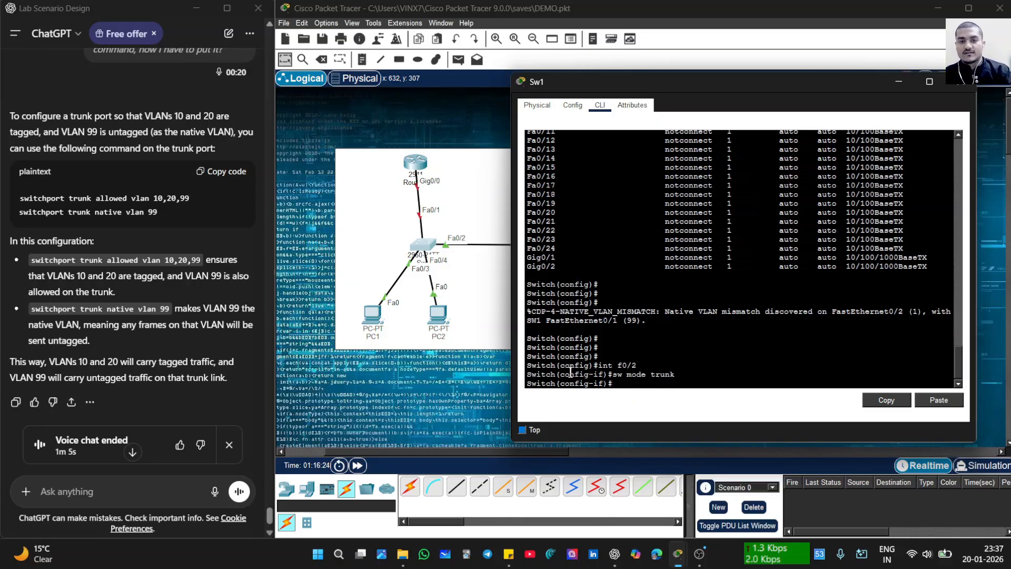
- Allow VLANs 10,20,99 on Sw1's f0/2 trunk with sw tr all vlan 10,20,99
type("sw ")
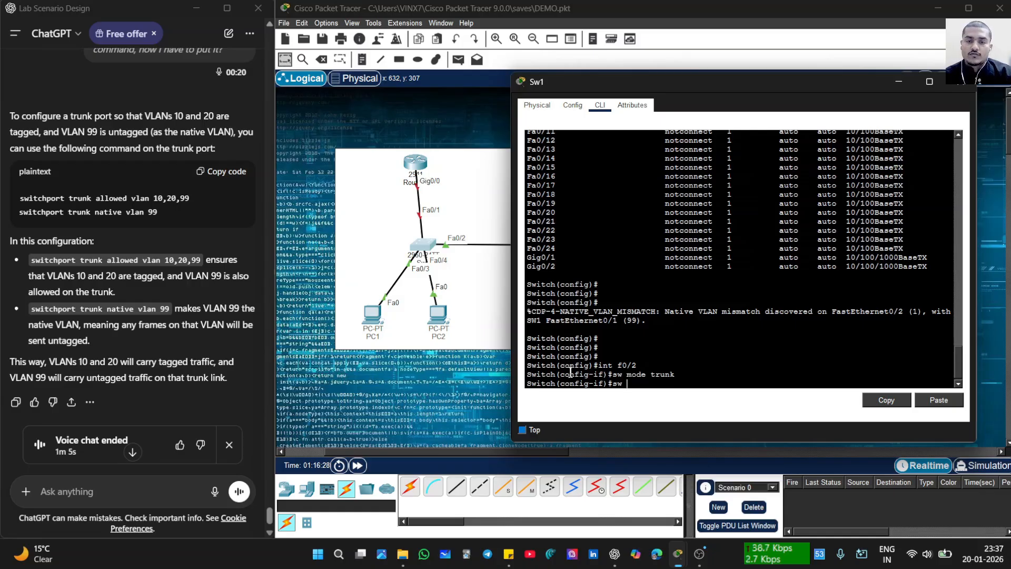
type("tr ")
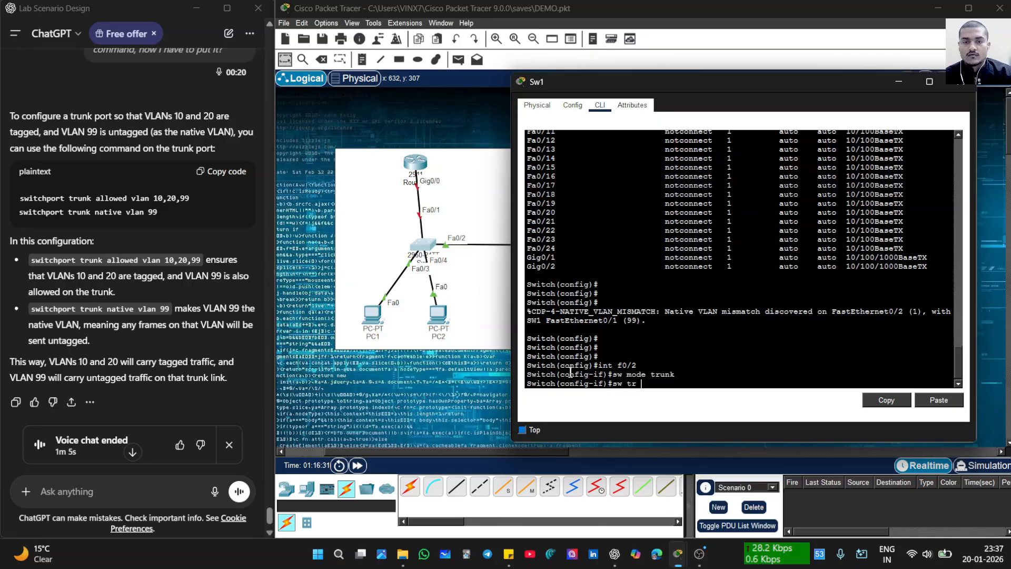
type("all vlan")
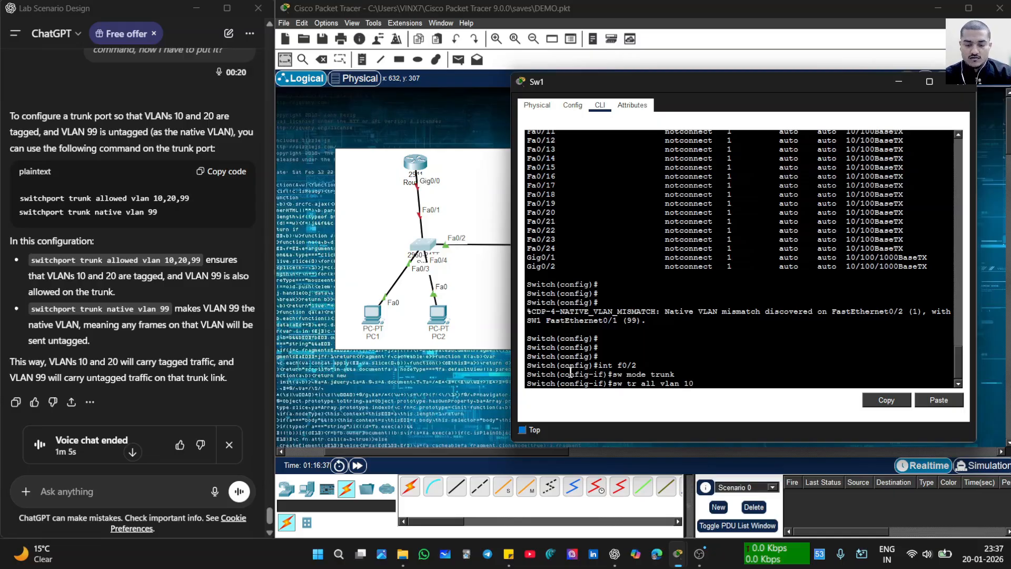
type("10,19")
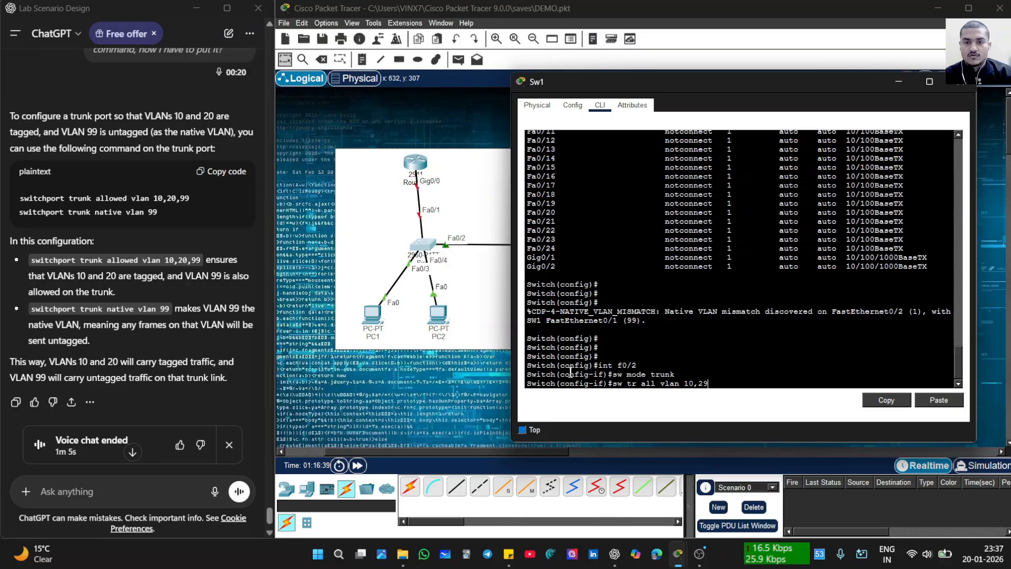
key("BackSpace")
type("0,")
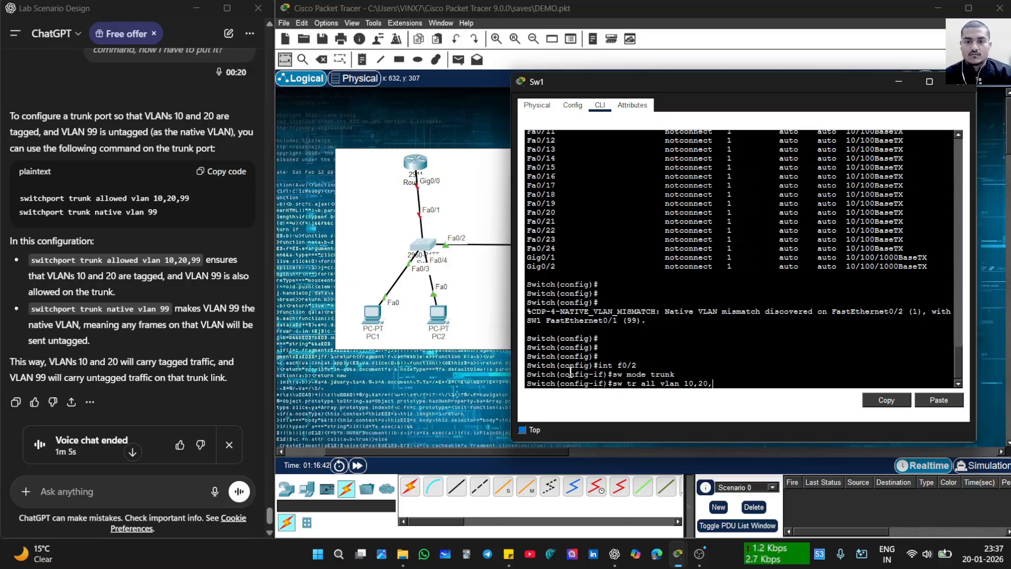
type("99")
key("Return")
- Set VLAN 99 as the native VLAN on Sw1's f0/2 trunk with sw tr native vlan 99
type("s")
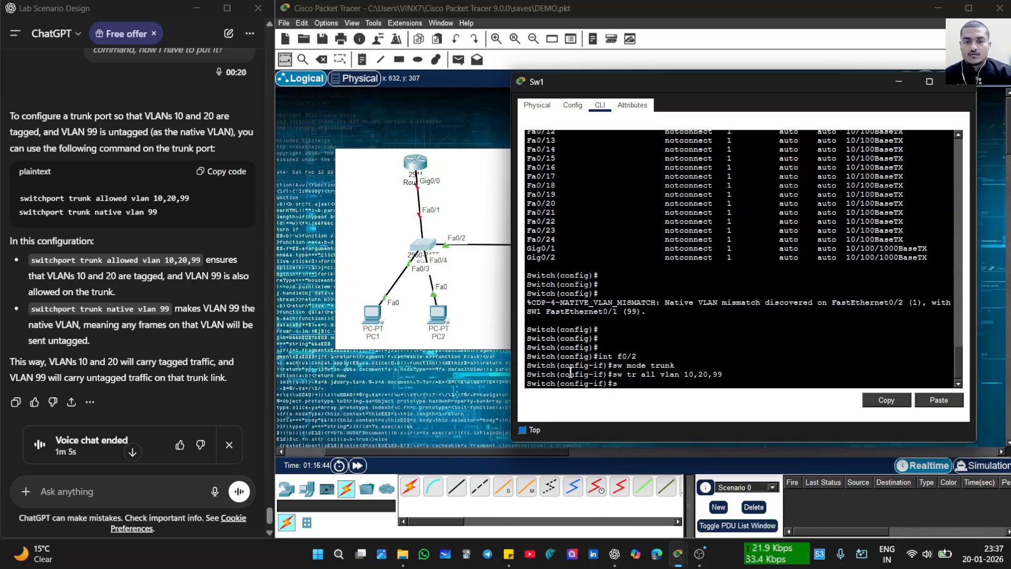
type("w tr")
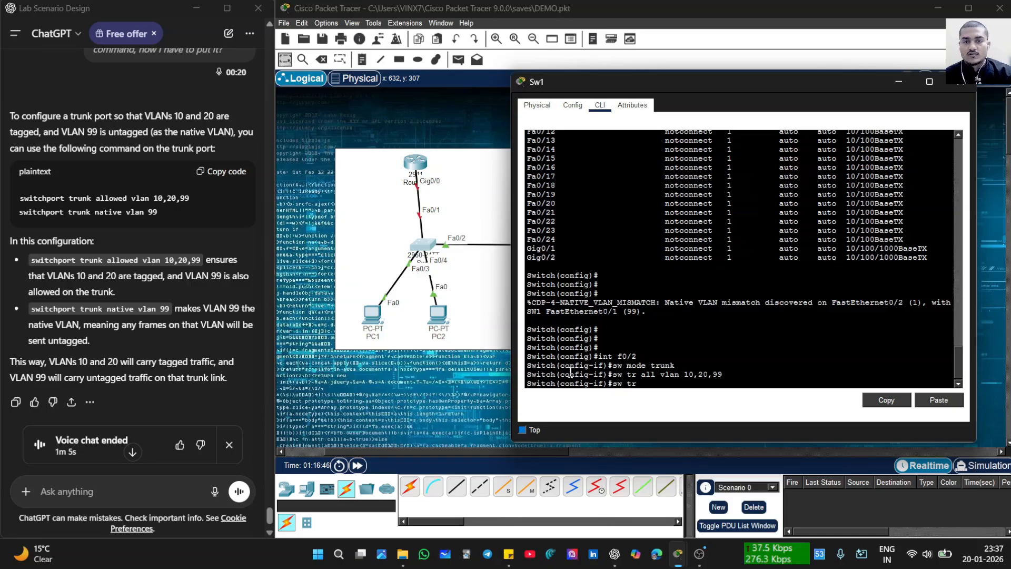
type(" na")
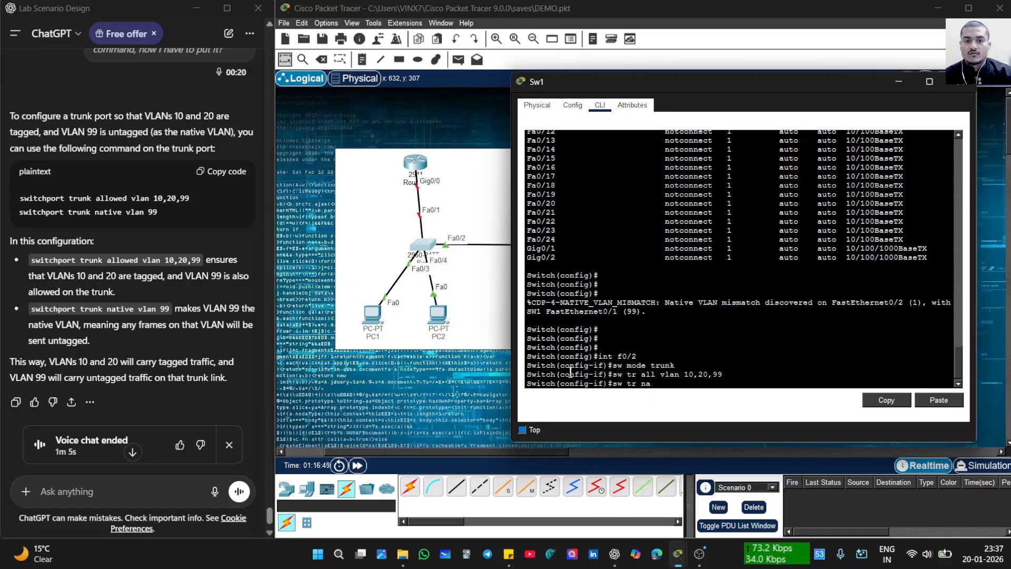
type("tive")
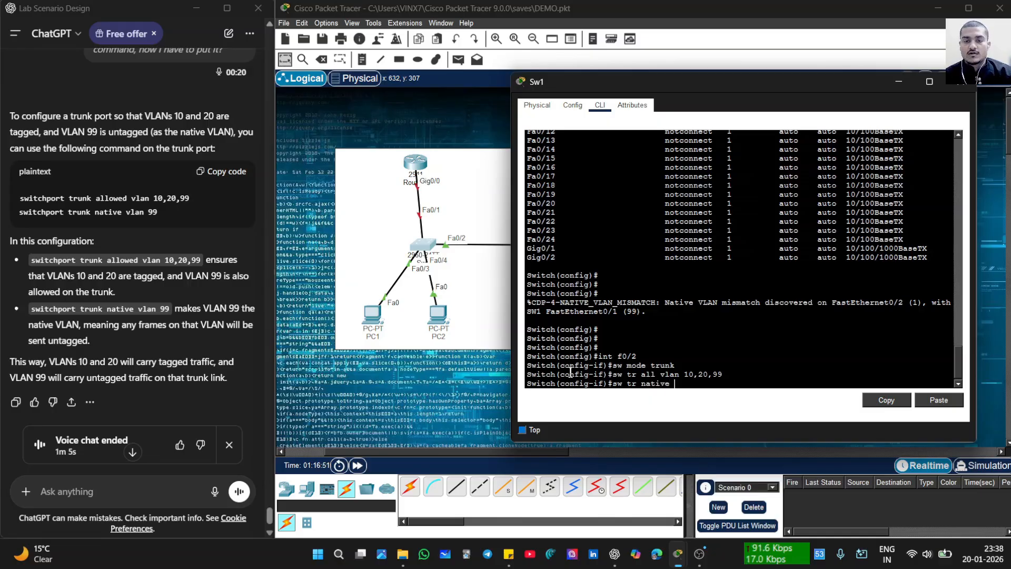
type(" vlan 99")
key("Return")
key("Return")
key("Return")
- List Sw1's trunk details with do sh int tr
type("do ")
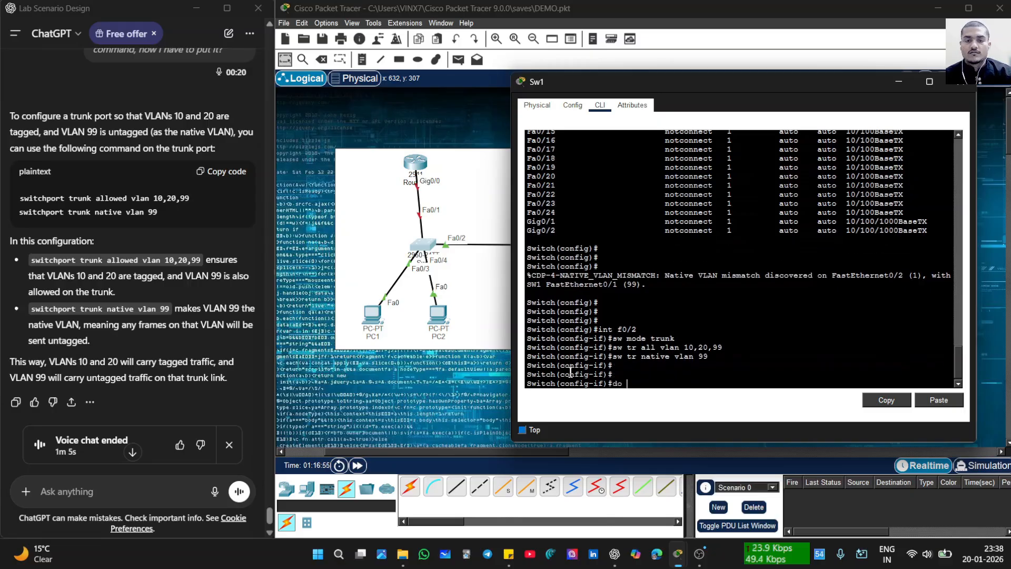
type("sh v")
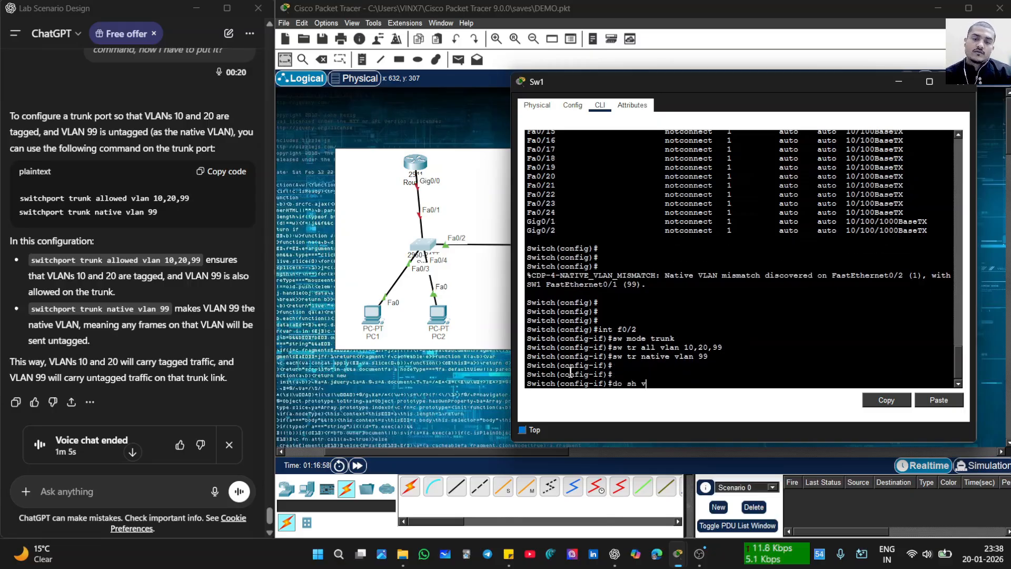
key("BackSpace")
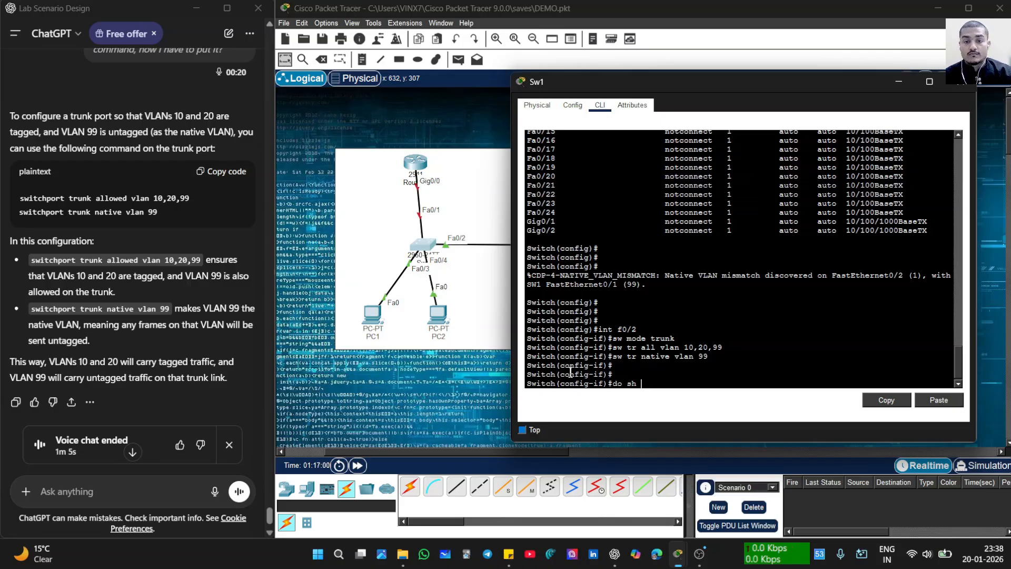
type("int tr")
key("Return")
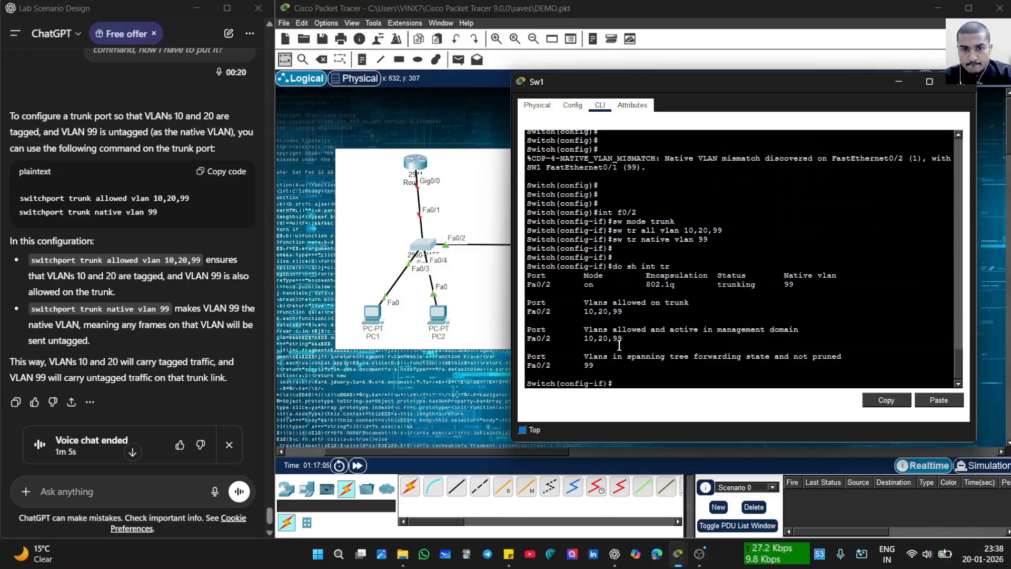
- Examine Fa0/2's native, allowed, active and forwarding VLANs in the trunk output, and return to the topology
left_click_drag(819, 275, 777, 276)
left_click_drag(626, 338, 574, 366)
left_click(658, 319)
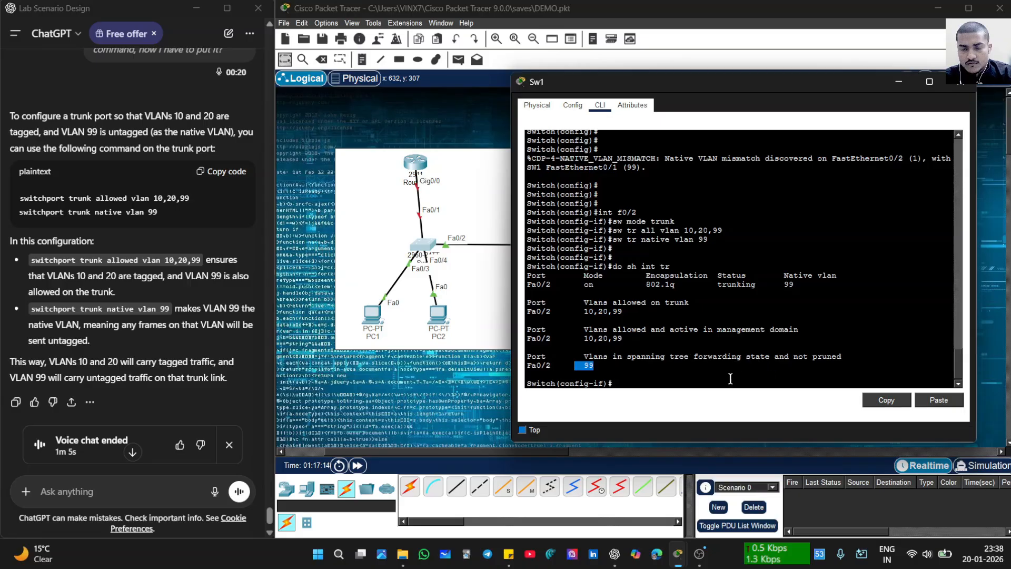
left_click(640, 331)
left_click(431, 300)
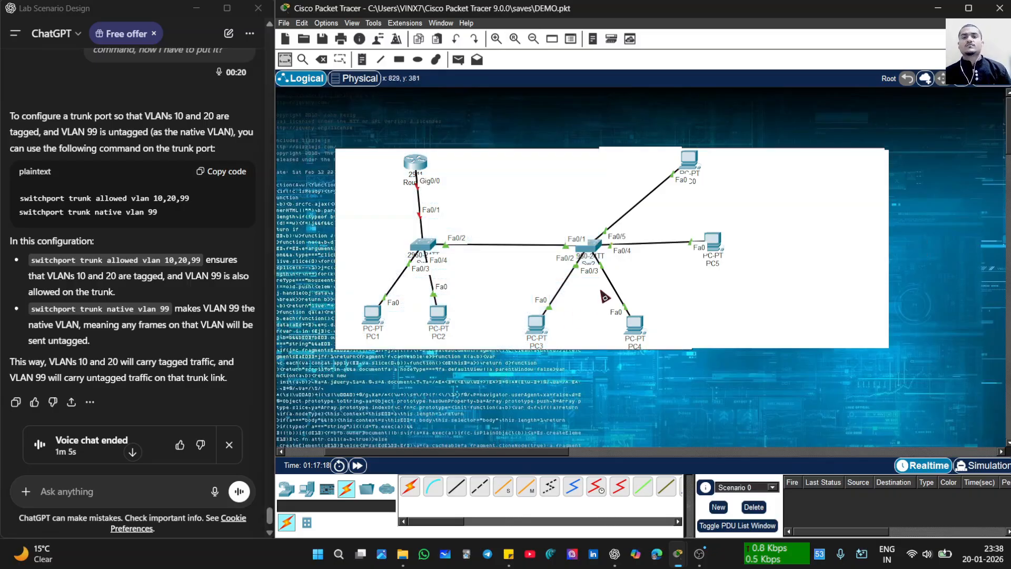
- Compare the trunk output in Sw2's console with the one in Sw1's console, and put both windows away
left_click(587, 248)
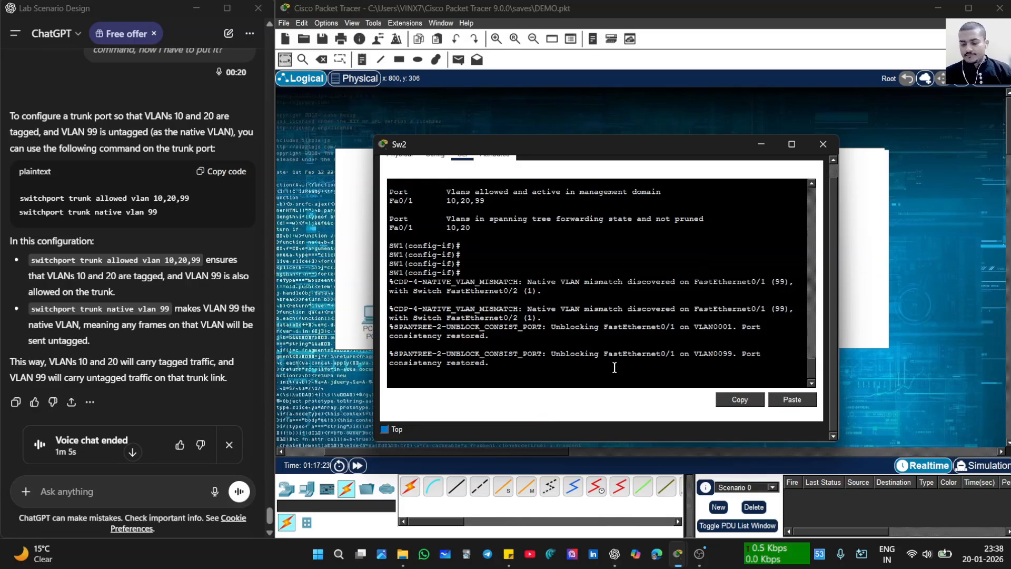
scroll(592, 340, "up", 3)
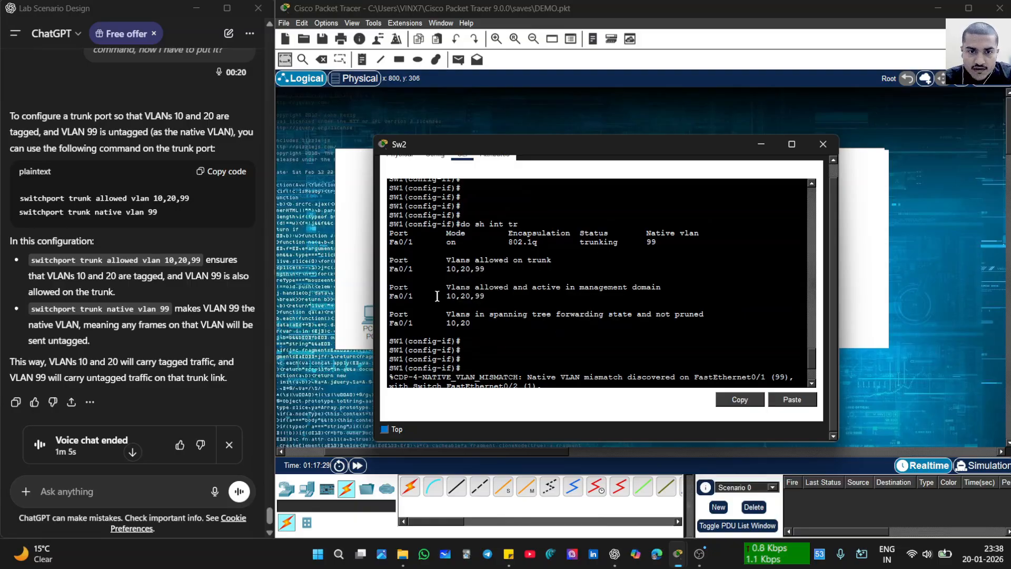
left_click_drag(571, 150, 656, 330)
left_click(418, 254)
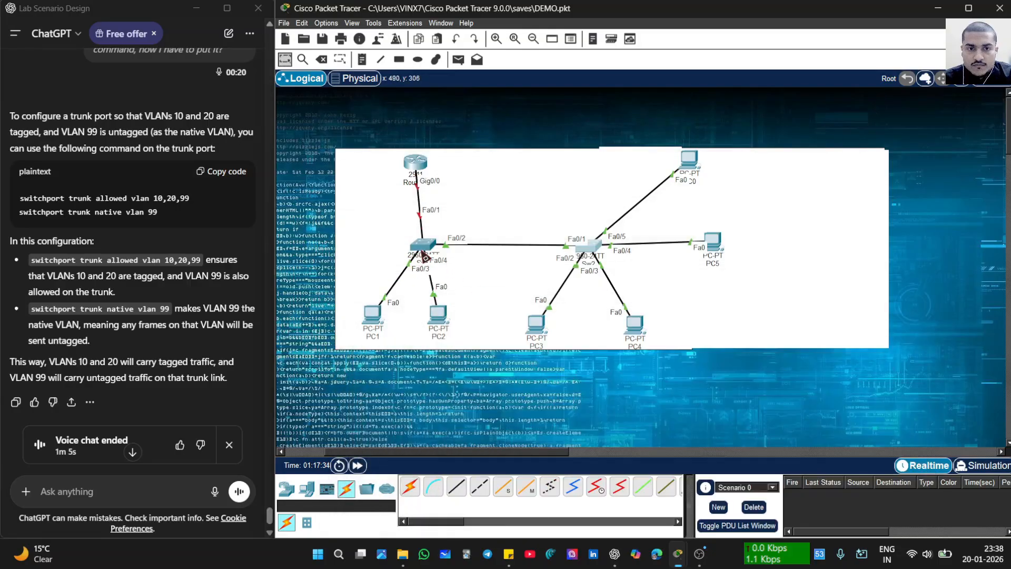
left_click(424, 256)
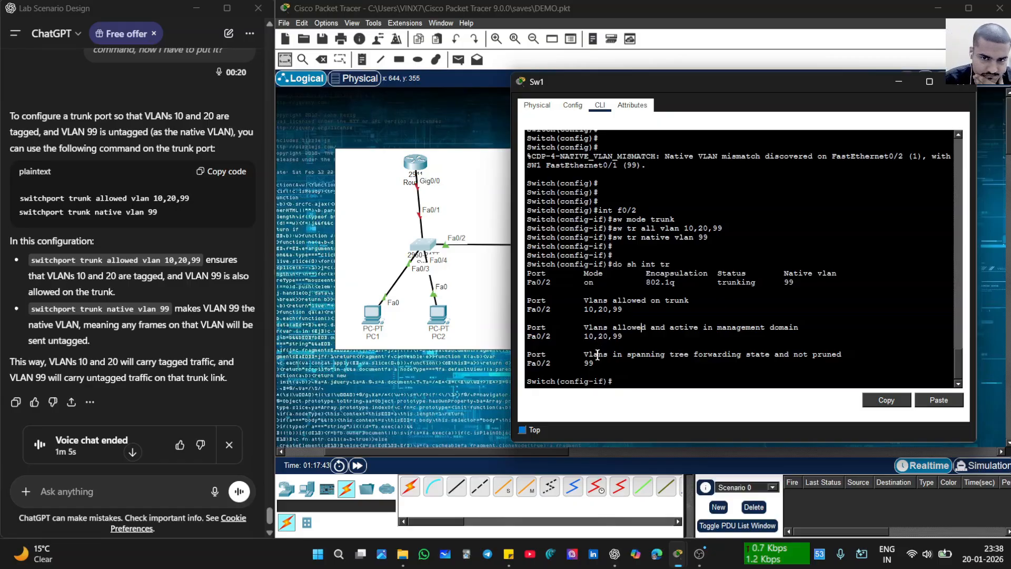
left_click(898, 82)
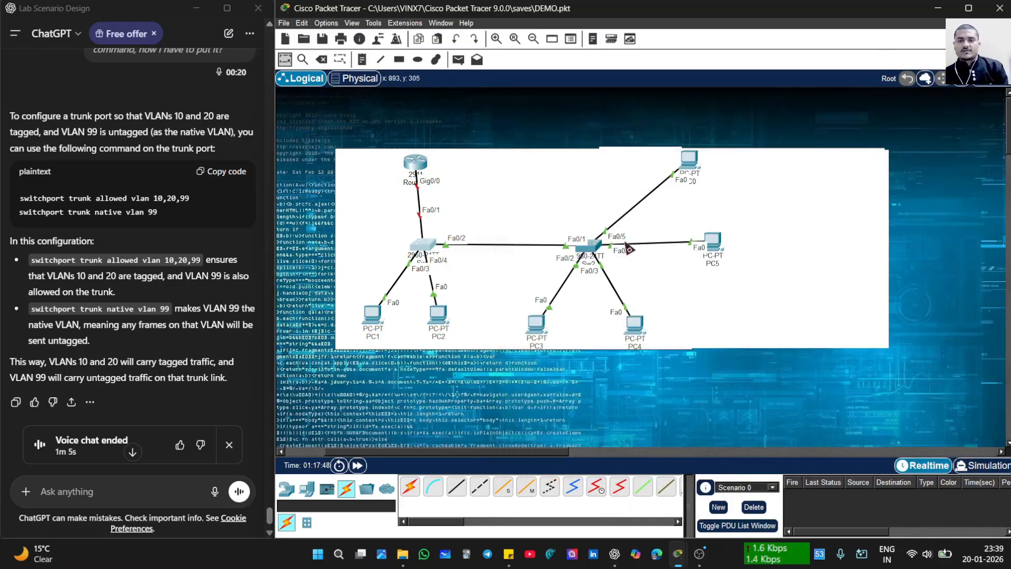
- Move Sw2 toward PC5 in the topology and open Sw1's command line at a fresh prompt
left_click_drag(591, 246, 642, 238)
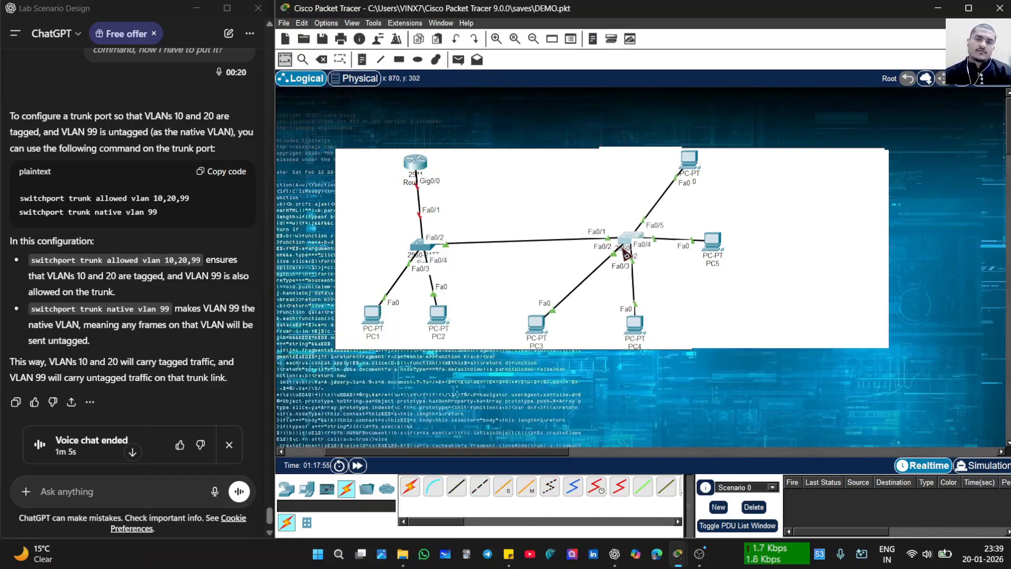
left_click(422, 247)
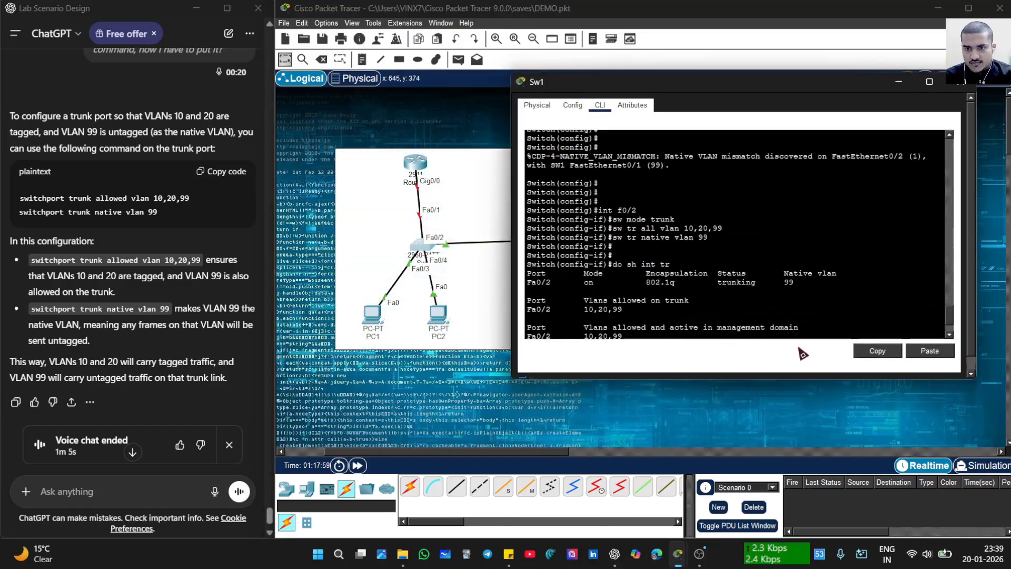
left_click(776, 288)
key("Return")
key("Return")
key("Return")
key("Return")
key("Return")
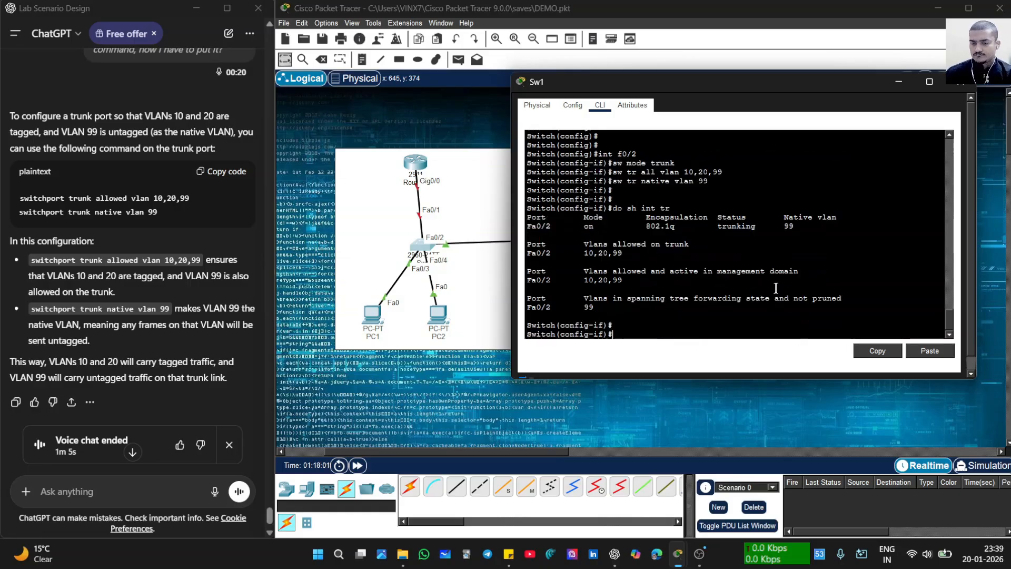
- Leave the f0/2 interface configuration on Sw1 with ex to return to global configuration mode
key("Return")
type("x")
key("Return")
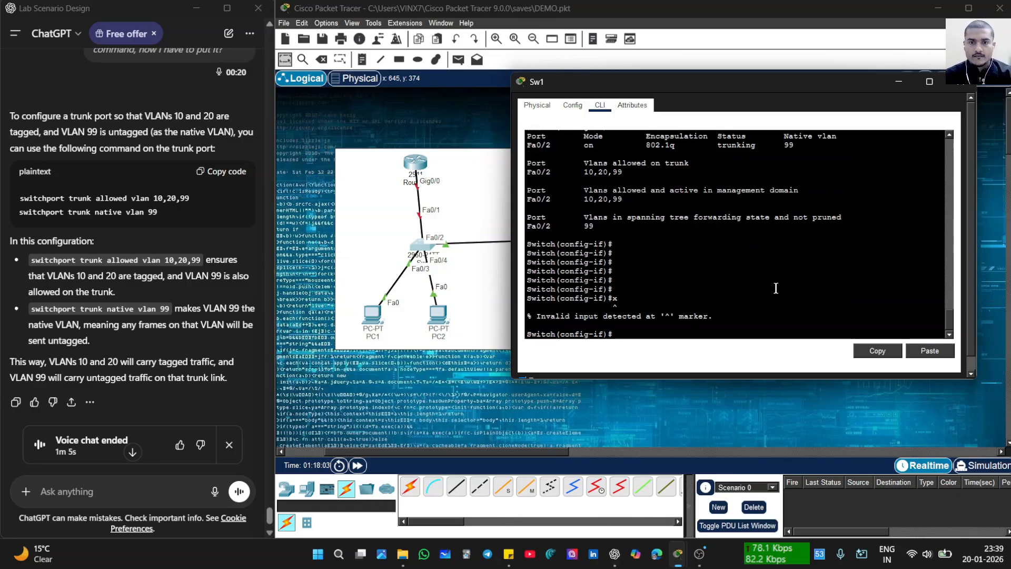
type("e")
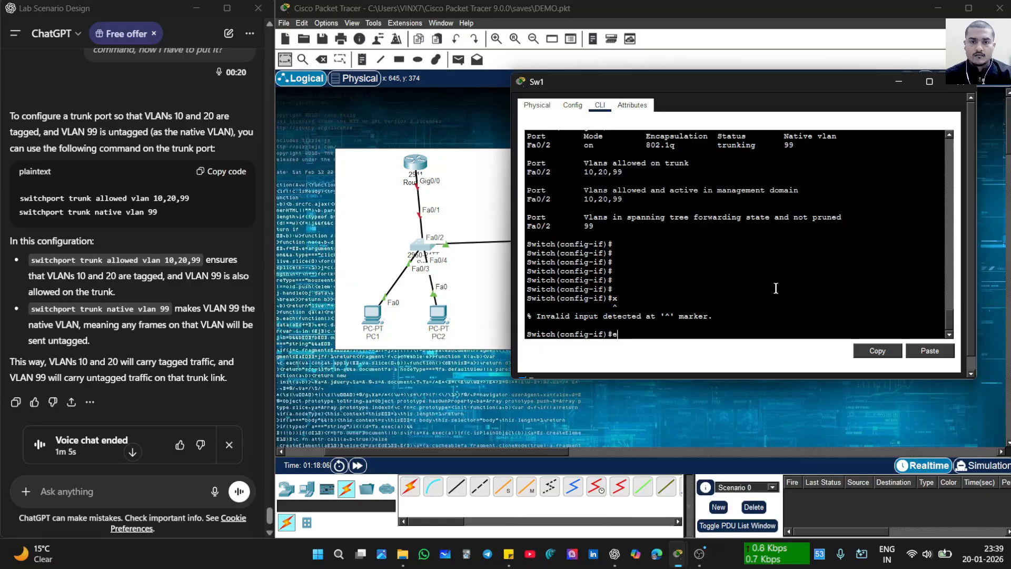
type("x")
key("Return")
key("Return")
key("Return")
key("Return")
key("Return")
key("Return")
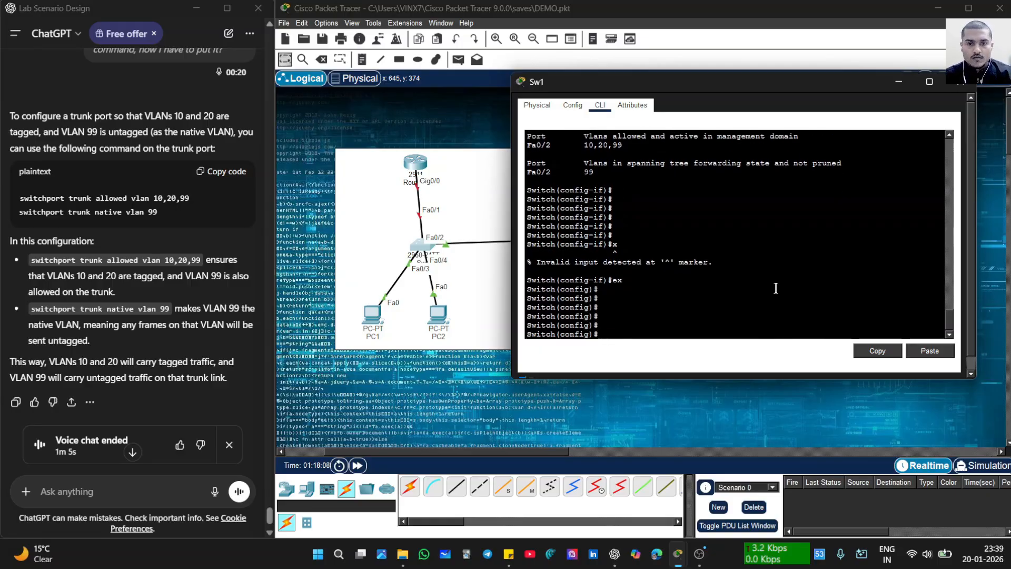
type("hso")
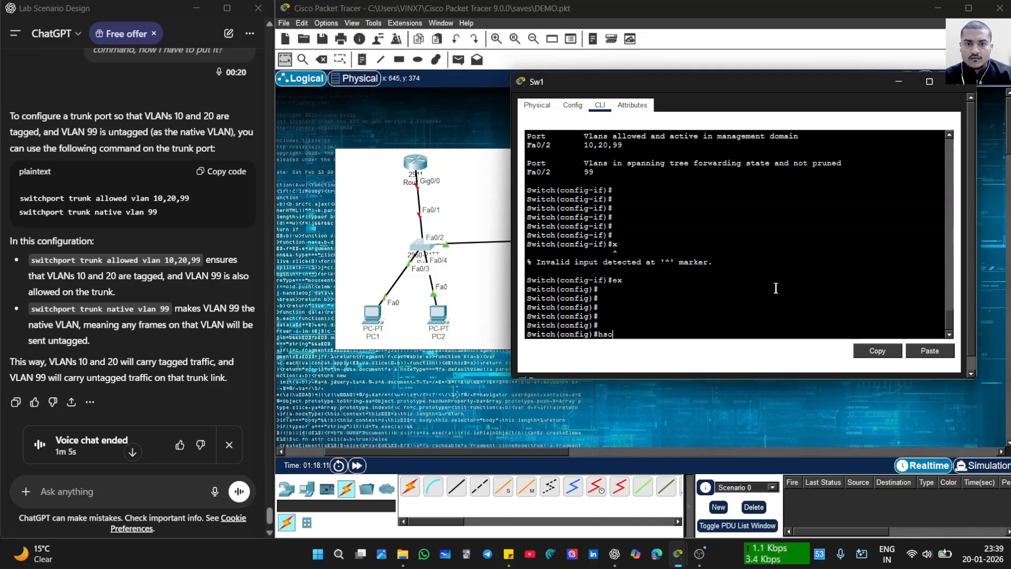
type("t")
type("st")
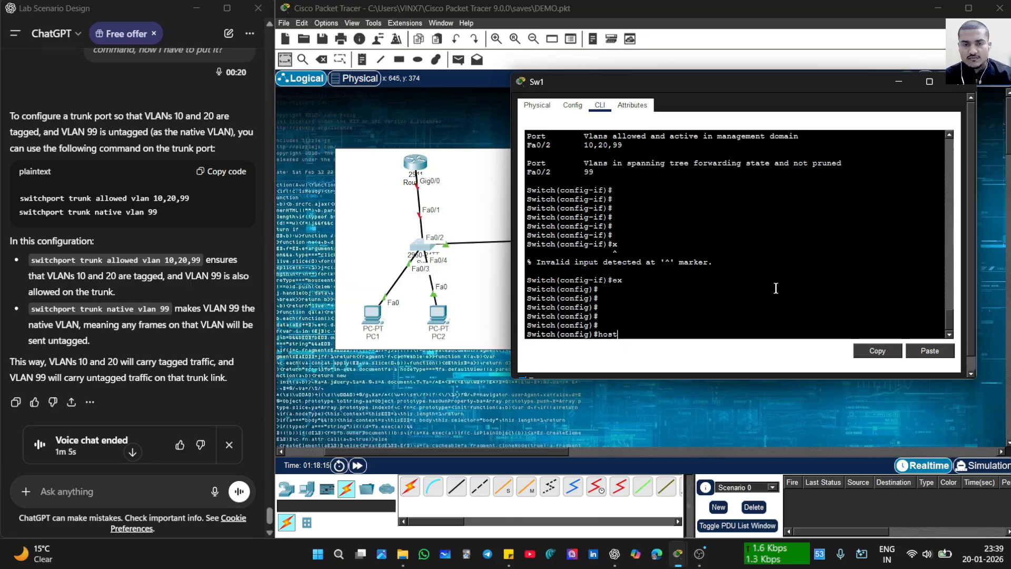
key("BackSpace")
key("BackSpace")
key("BackSpace")
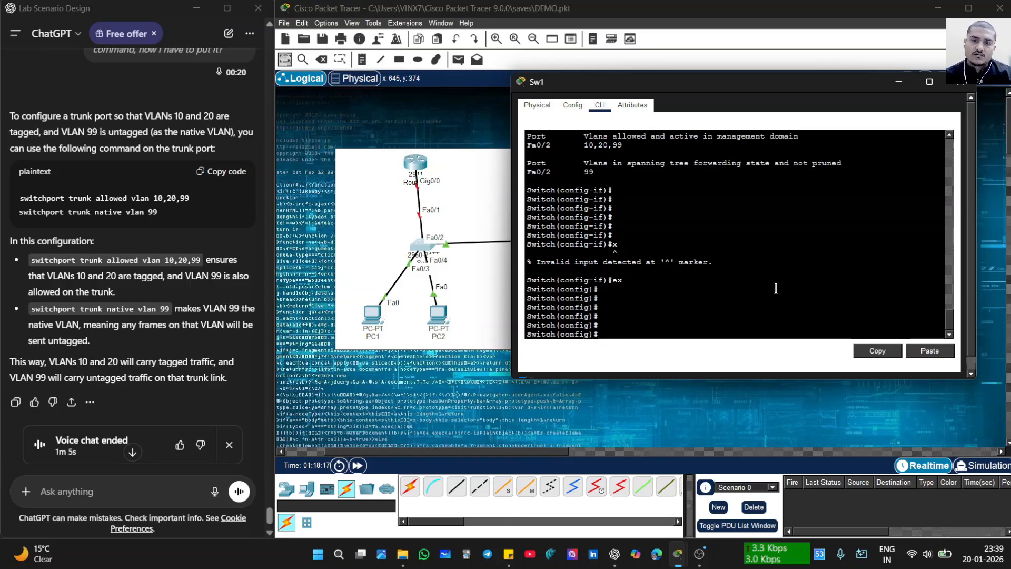
- Display Sw1's running configuration with do show run and examine the hostname and the FastEthernet0/2 to 0/4 settings
type("do sh")
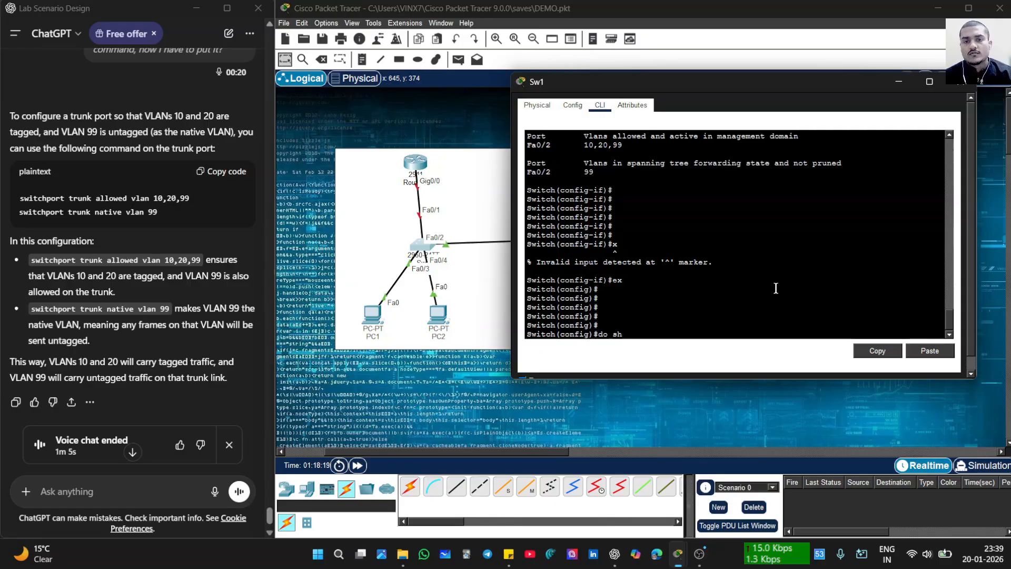
type("ow run")
key("Return")
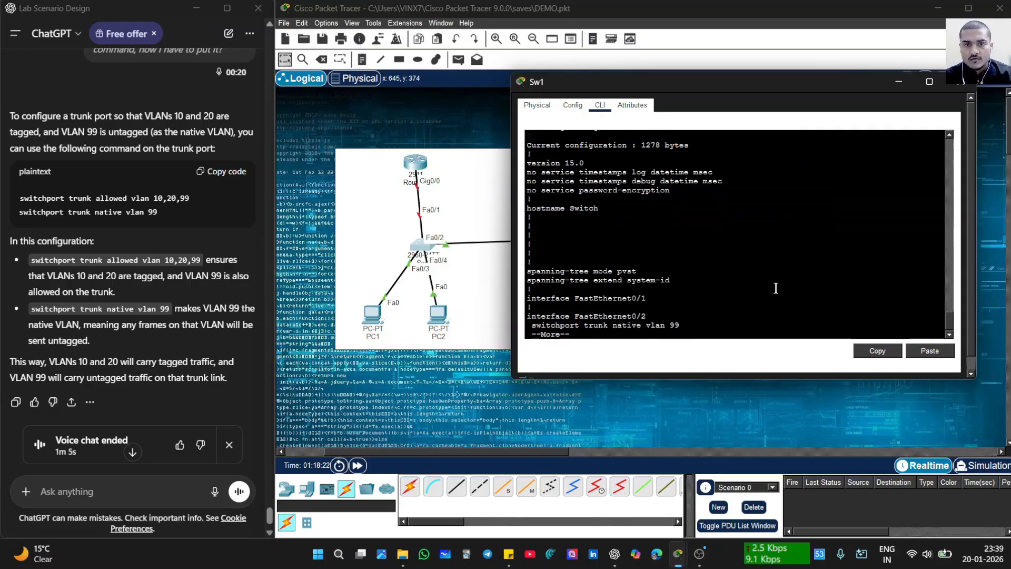
key("Return")
key("Return")
key("Return")
key("Return")
key("Return")
key("Return")
key("Return")
key("Return")
key("Return")
key("Return")
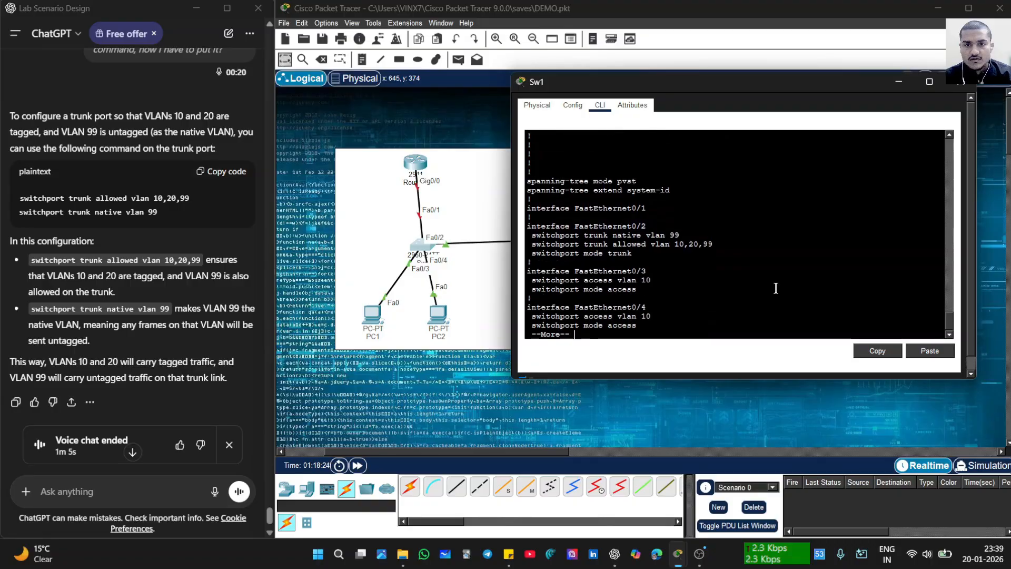
key("Return")
key("Return")
key("Return")
key("Return")
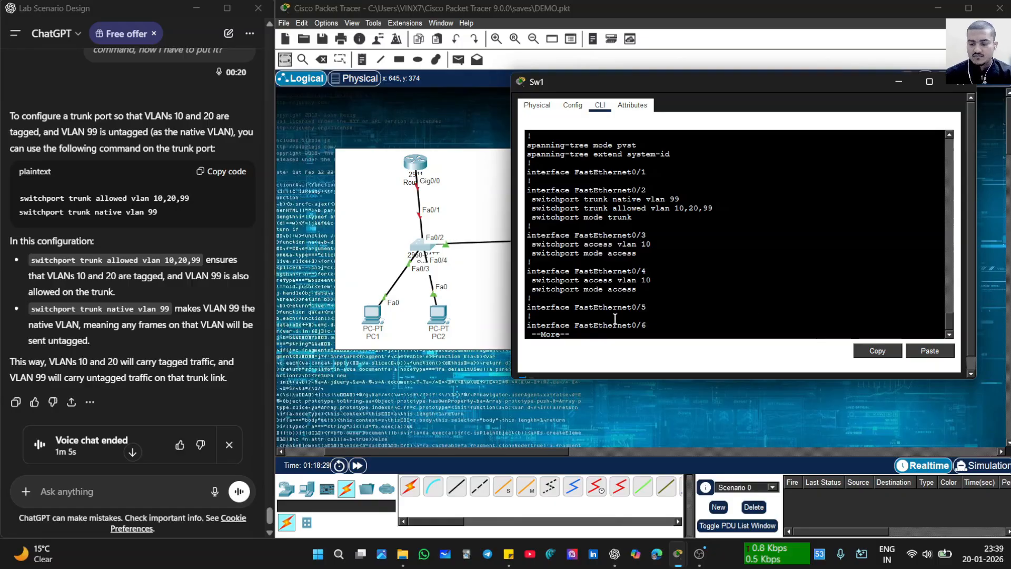
- Page through the remaining FastEthernet interfaces in Sw1's running configuration, and quit the listing to a fresh prompt
key("Return")
key("Return")
key("Return")
key("Return")
key("Return")
key("Return")
key("Return")
key("Return")
key("Return")
key("Return")
key("Return")
key("Return")
key("Return")
key("Return")
key("q")
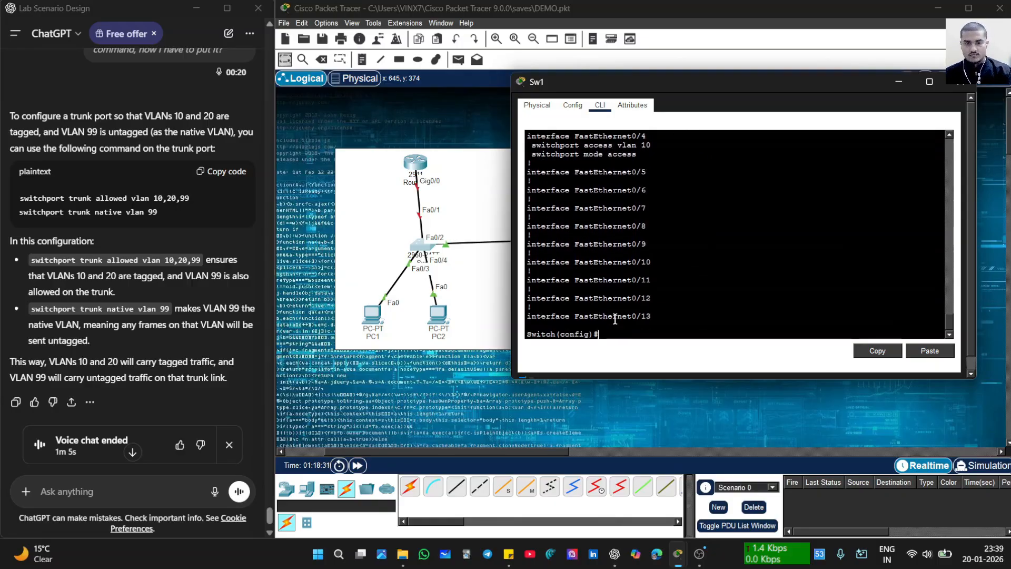
key("Return")
key("Return")
key("Return")
key("Return")
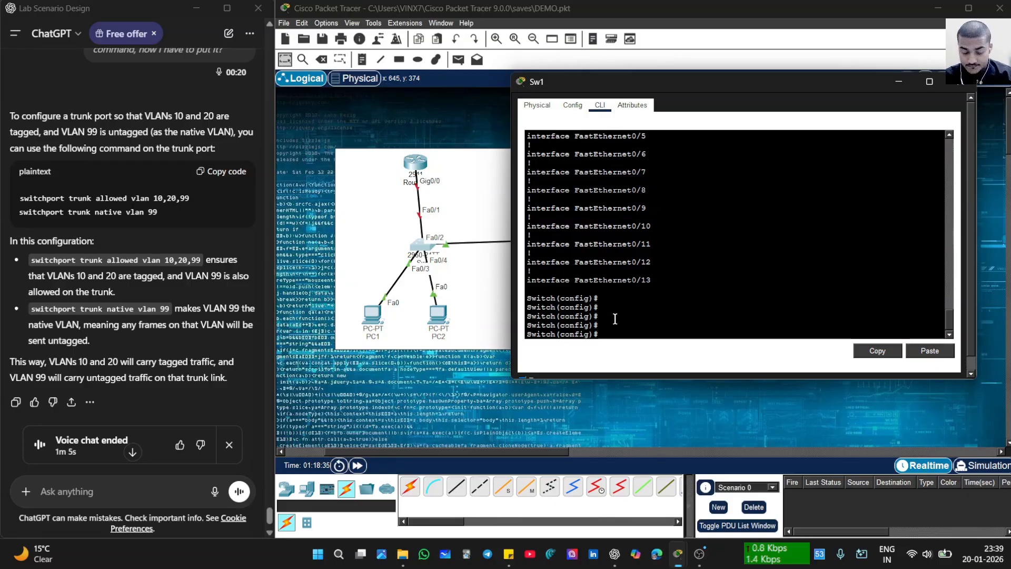
- Set Sw1's hostname to SW with the hostname command
type("h")
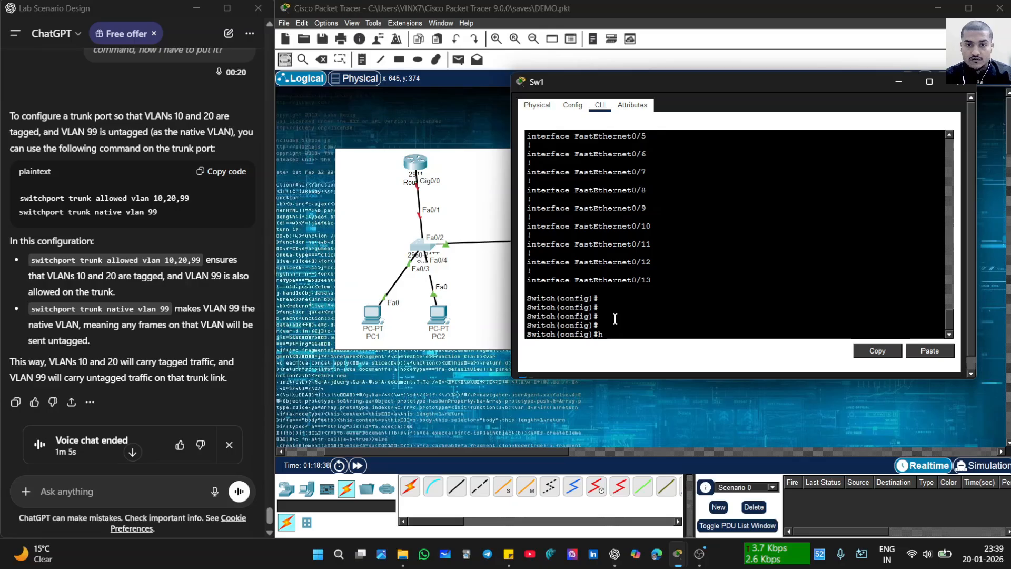
type("ostnaem")
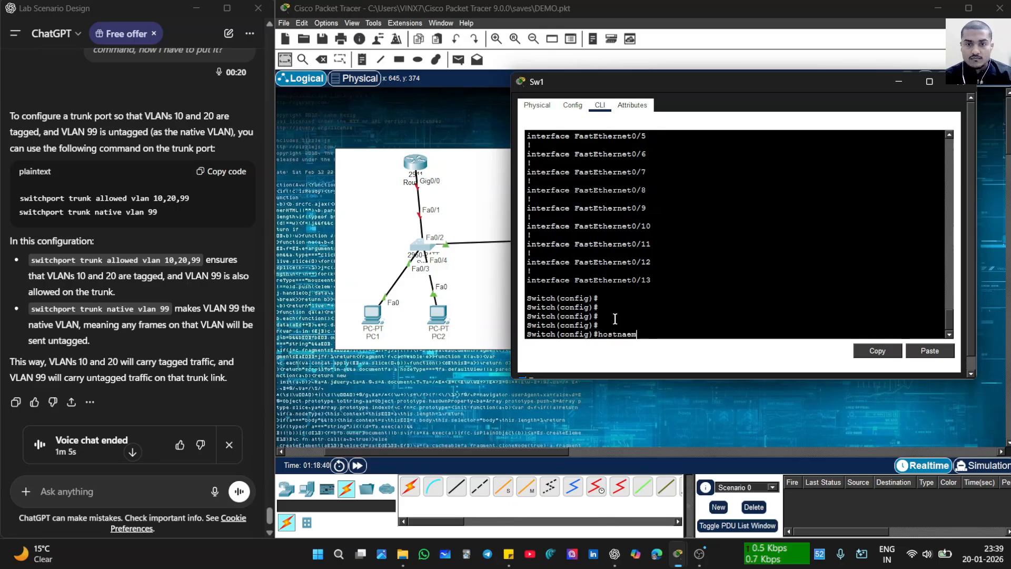
key("BackSpace")
key("BackSpace")
type("me ")
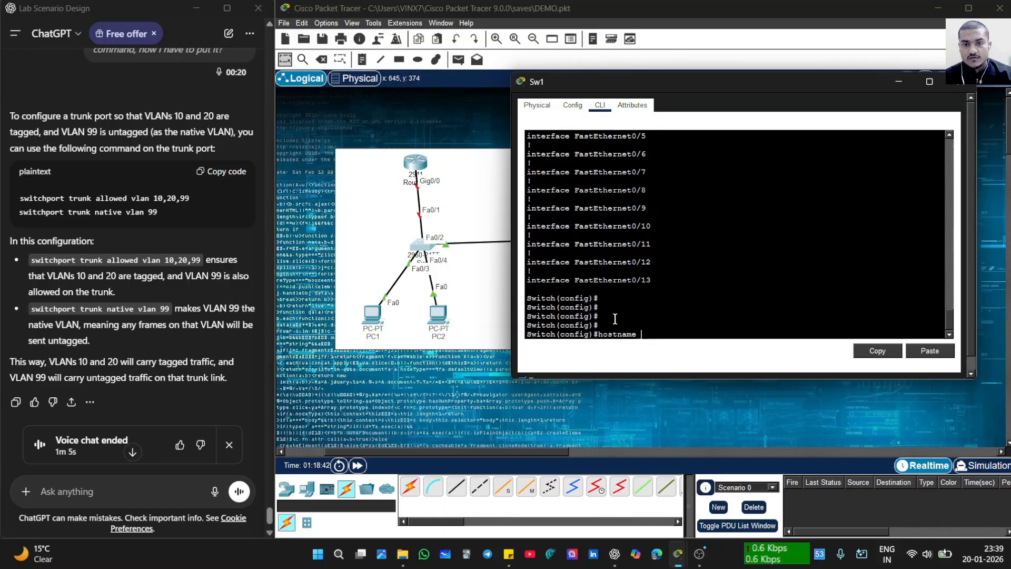
type("SW")
key("Return")
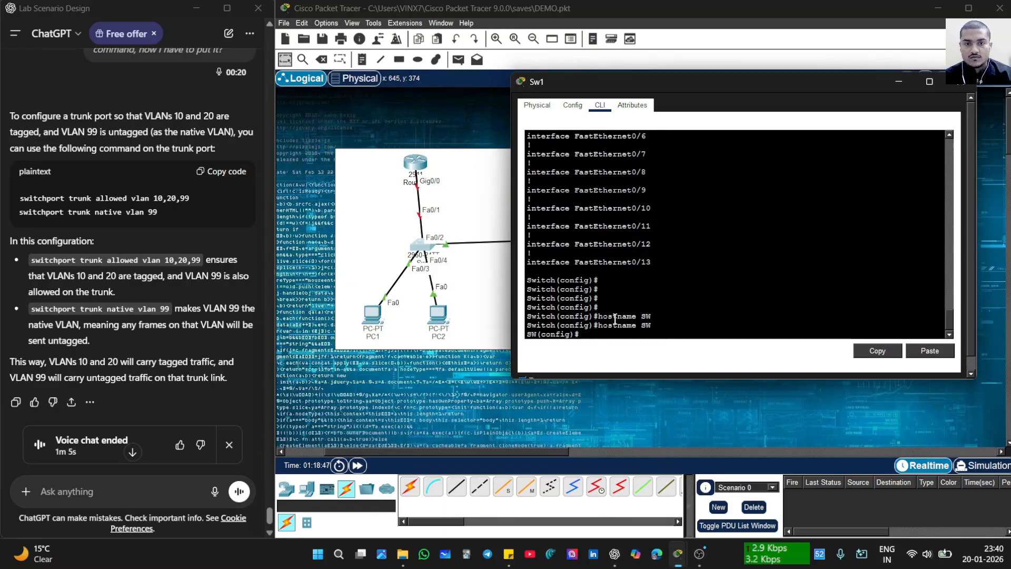
- Set the switch's hostname to SW1 with hostname SW1
type("hostnam")
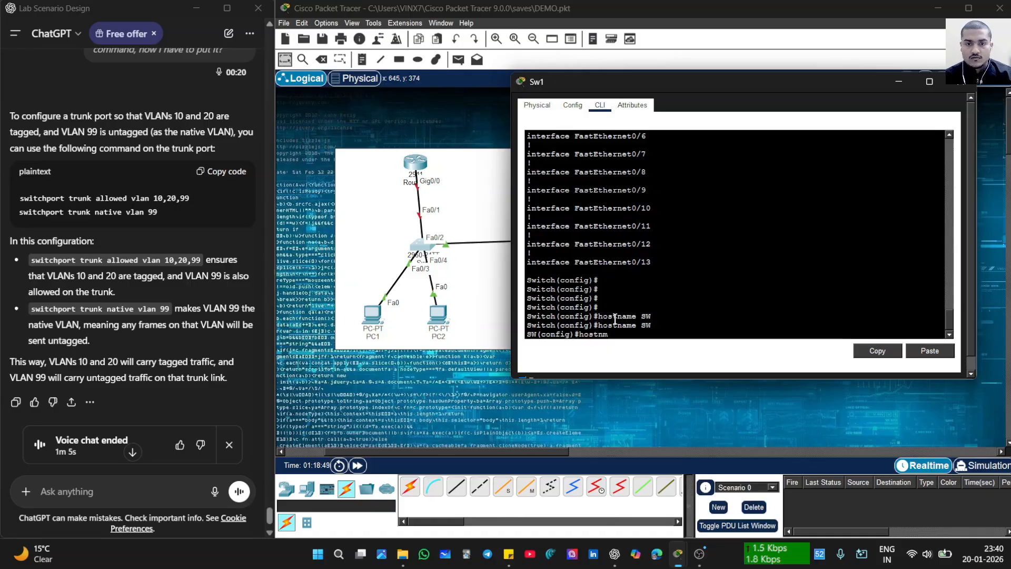
key("BackSpace")
type("ame SW`")
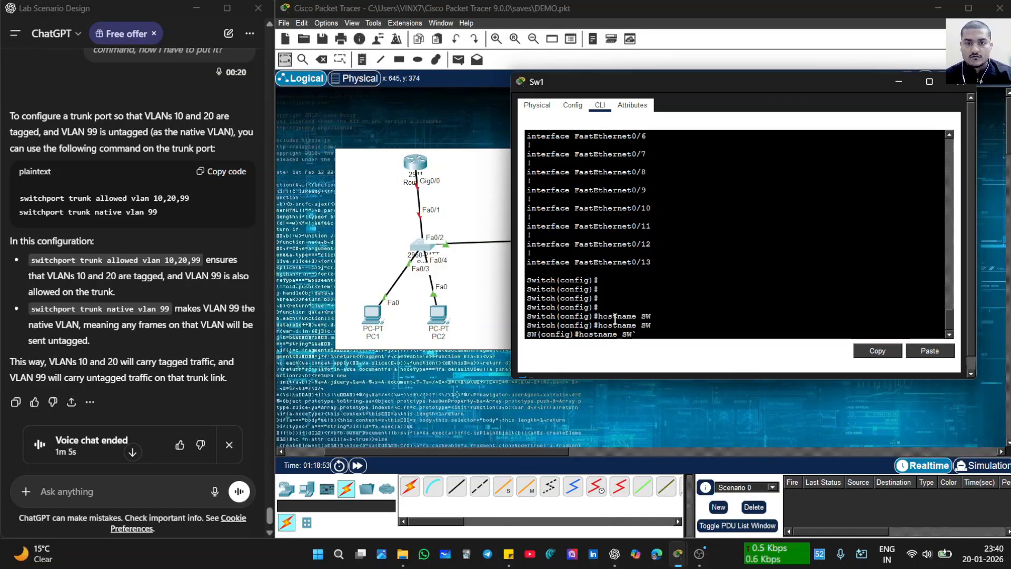
key("BackSpace")
type("1")
key("Return")
key("Return")
key("Return")
key("Return")
key("Return")
key("Return")
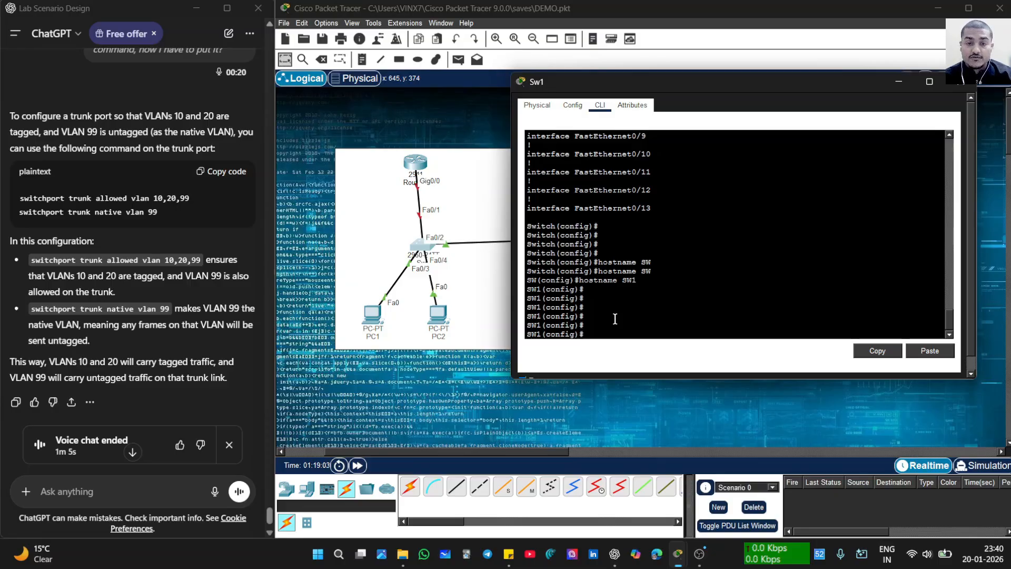
- Enter interface configuration mode for SW1's router-facing port f0/1 with int f0/1
type("t 0")
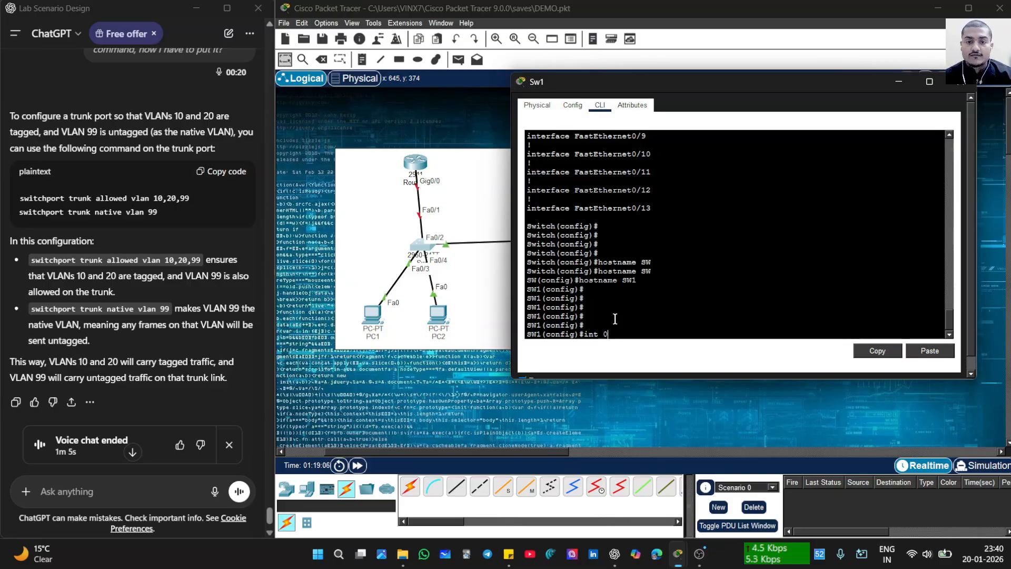
key("BackSpace")
type("f")
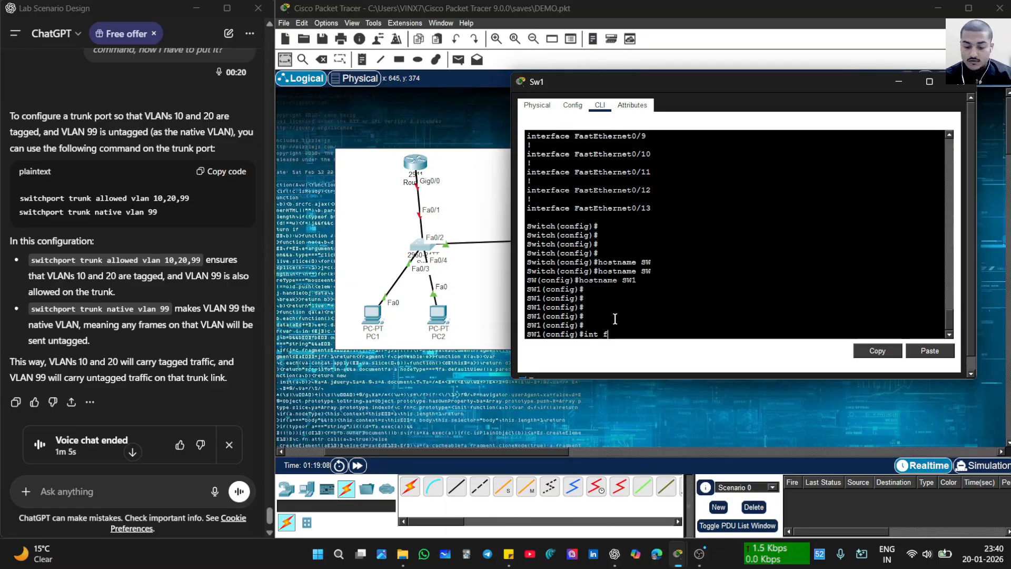
type("0/1")
key("Return")
key("Return")
key("Return")
key("Return")
key("Return")
key("Return")
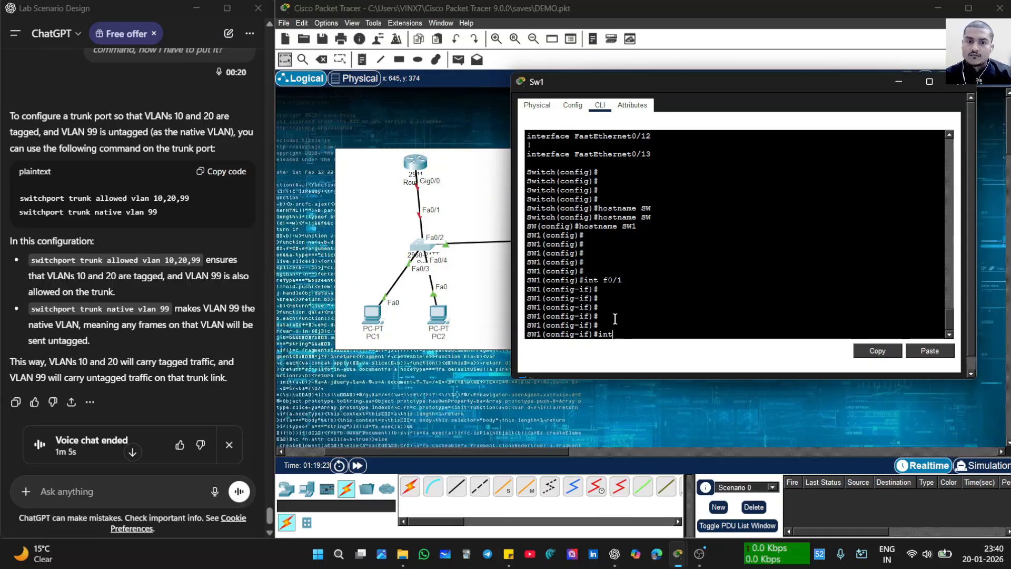
key("BackSpace")
key("BackSpace")
key("BackSpace")
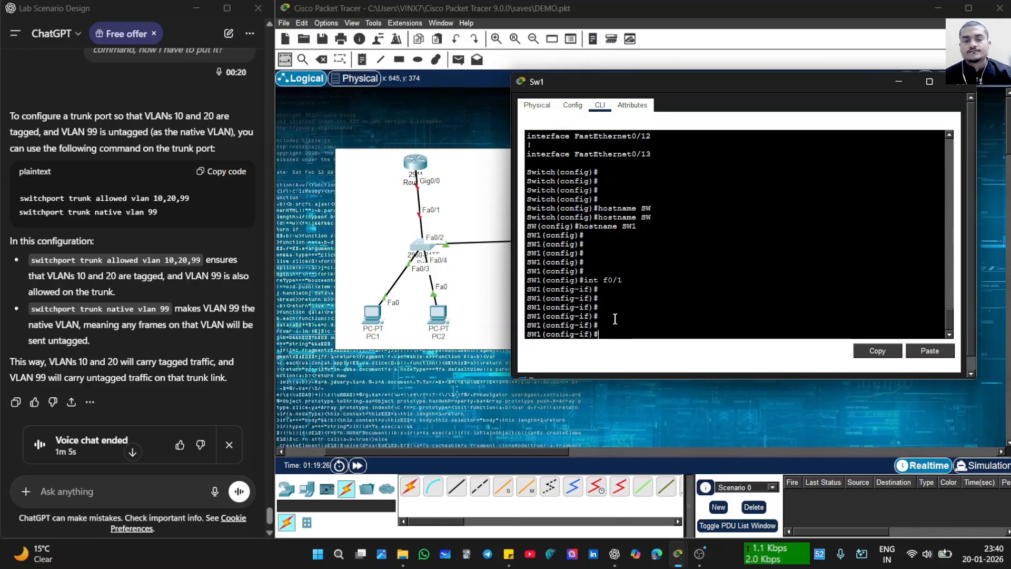
- Set SW1's f0/1 port to trunk mode with sw mode tr
type("s")
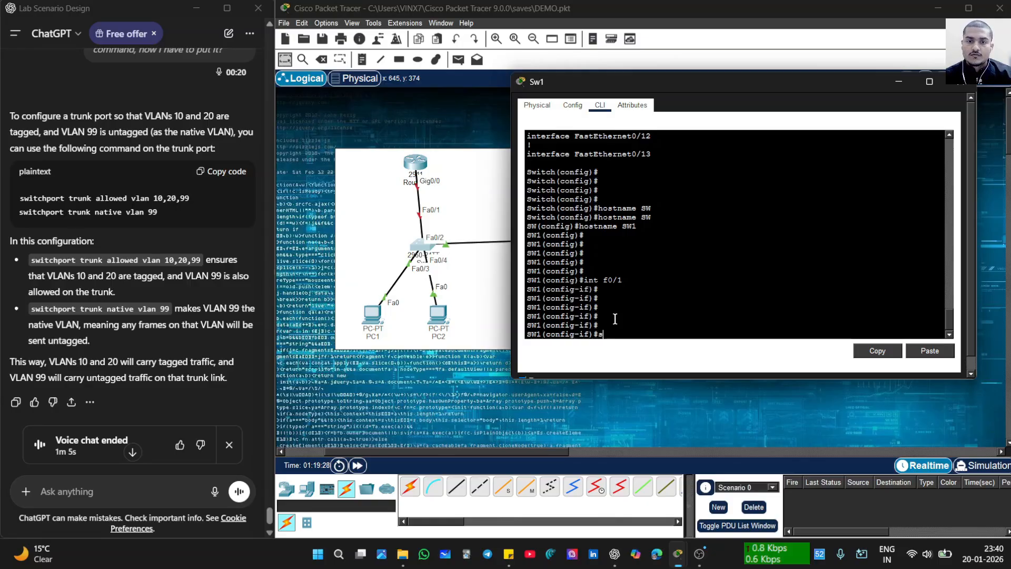
key("BackSpace")
key("BackSpace")
key("BackSpace")
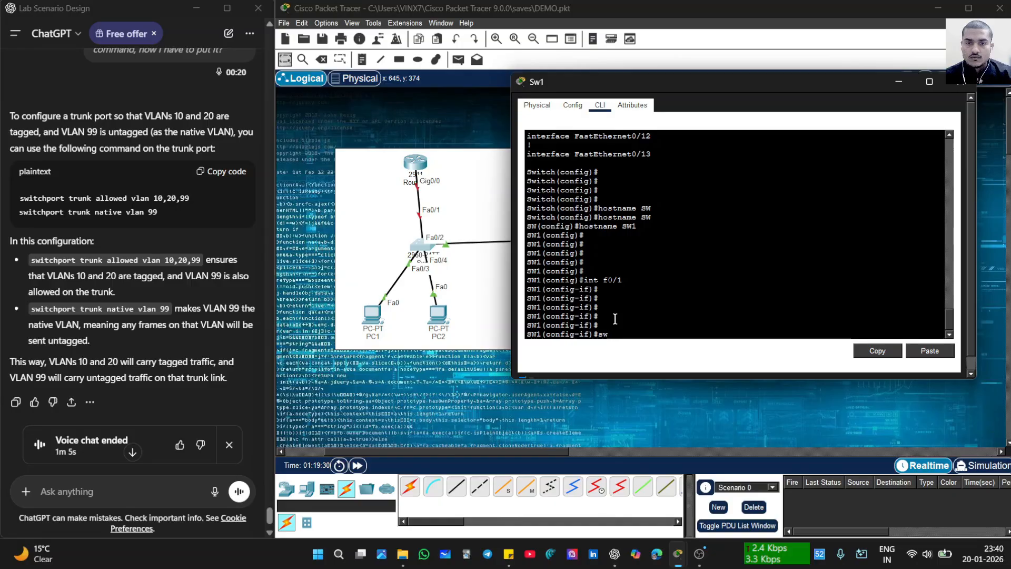
type("wsw")
key("BackSpace")
key("BackSpace")
key("BackSpace")
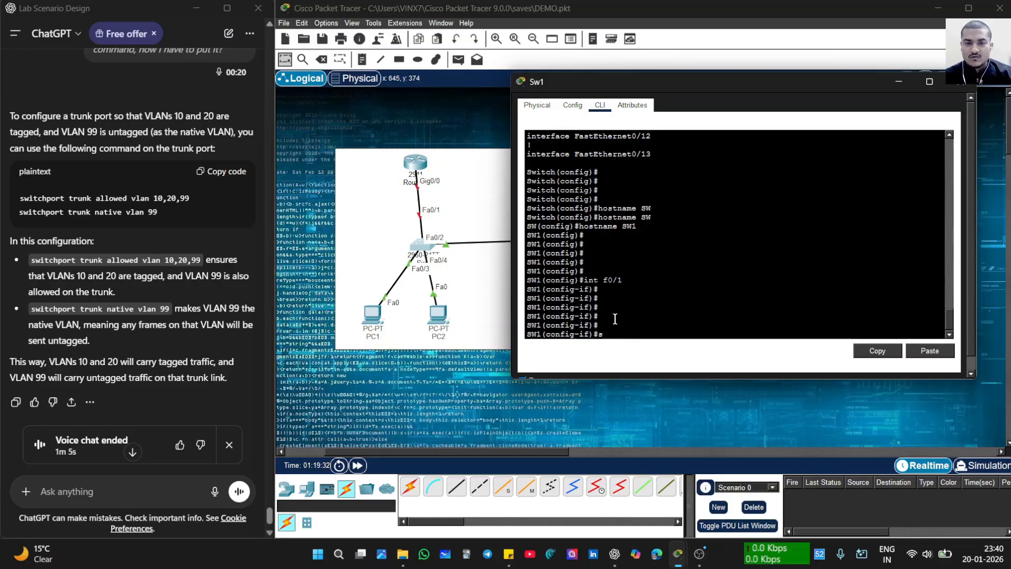
type("sw mo")
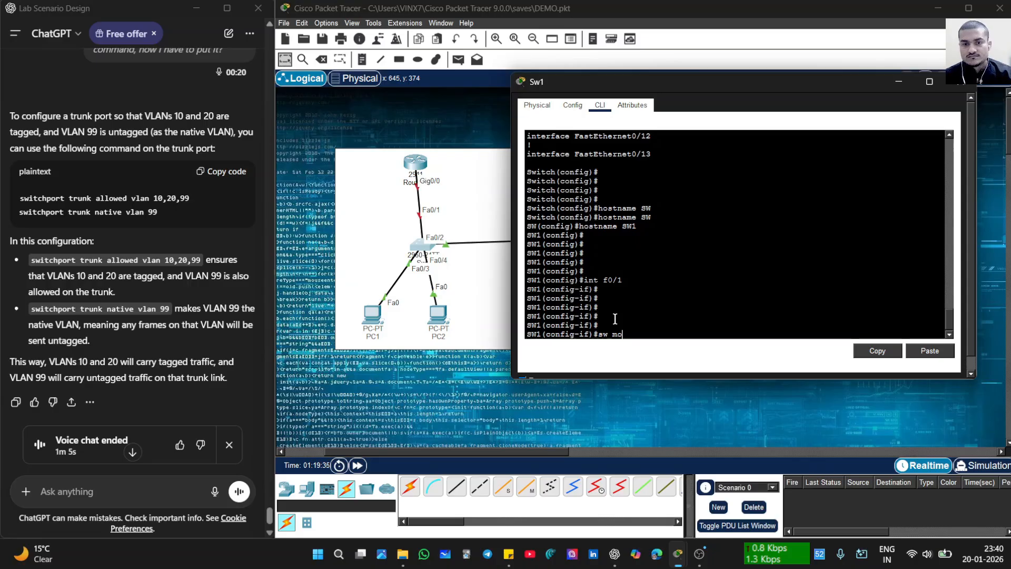
type("de")
key("BackSpace")
key("BackSpace")
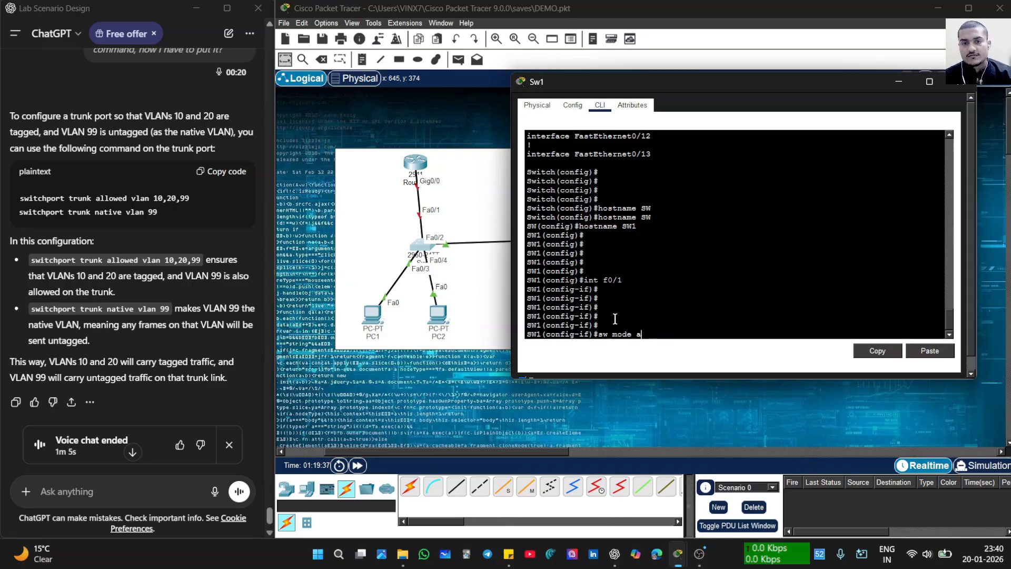
type("tr")
key("Return")
key("Return")
key("Return")
key("Return")
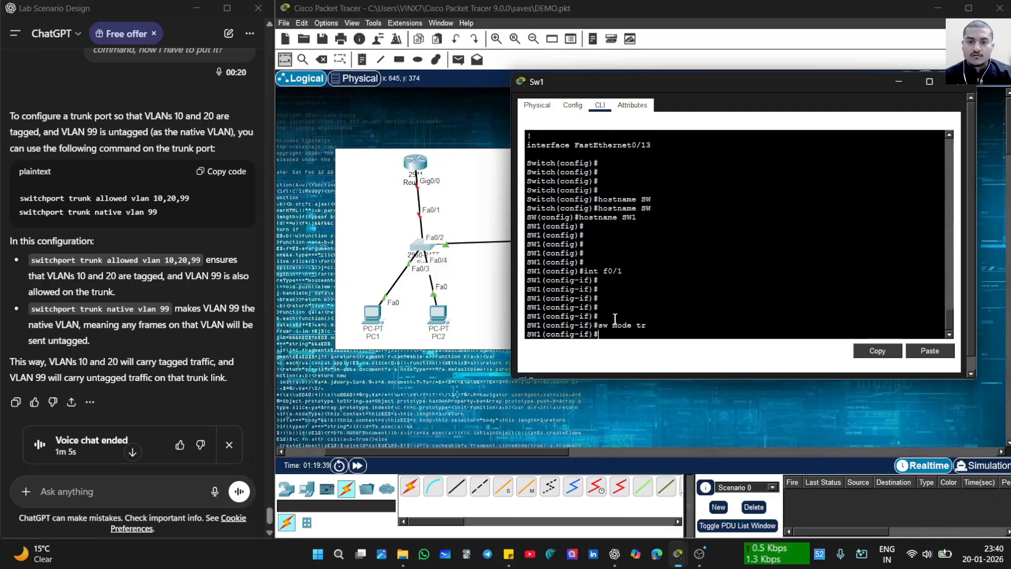
- Allow VLANs 10, 20 and 99 on SW1's f0/1 trunk with sw tr all vlan 10,20,99
type("sw")
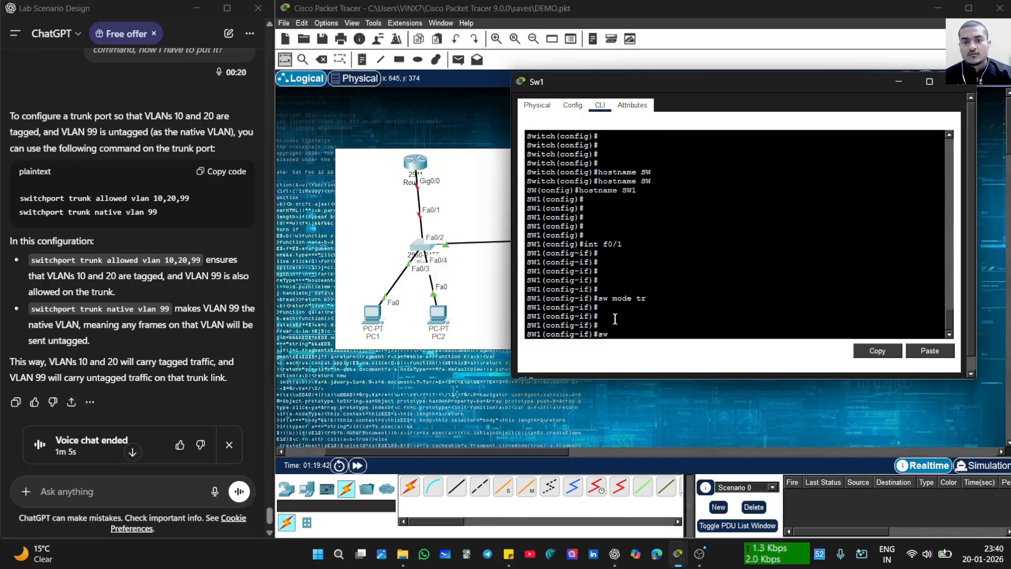
type(" tr")
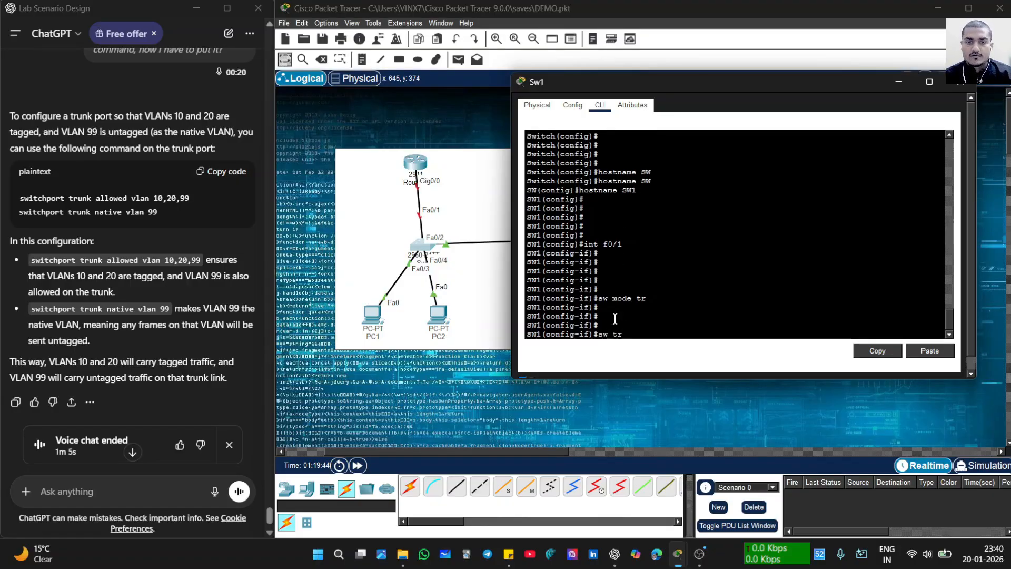
type(" all v")
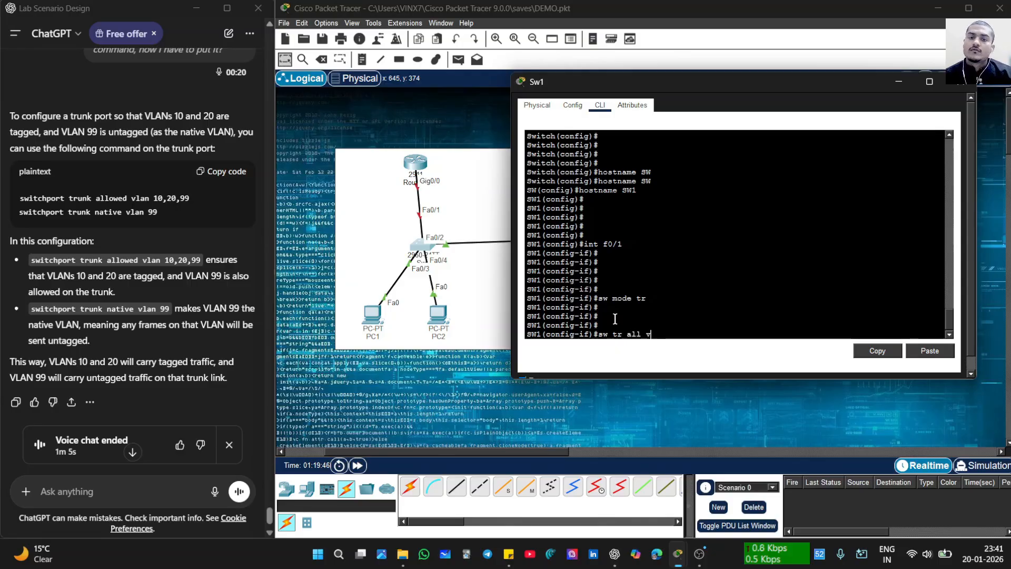
type("lan ")
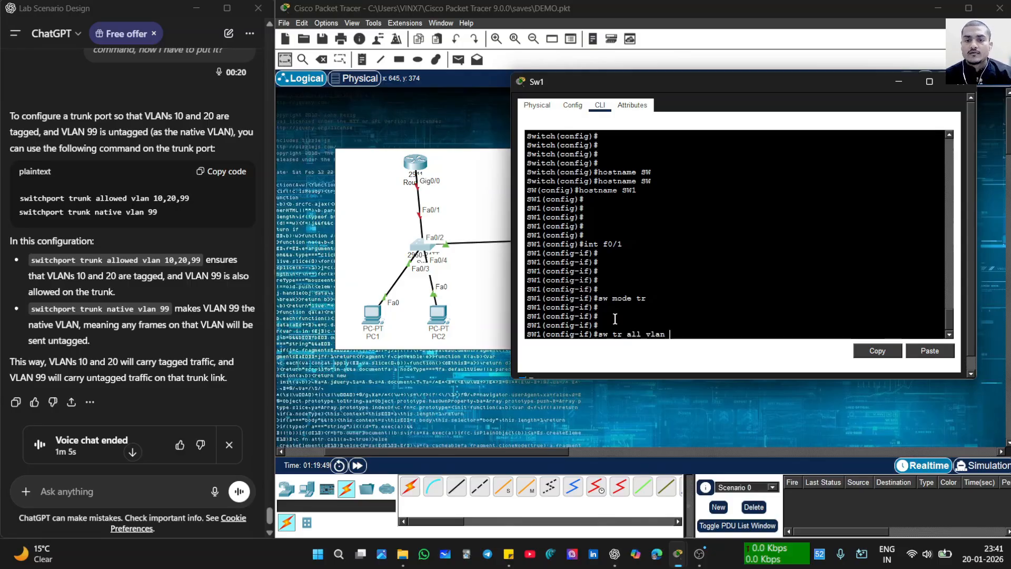
type("10,1")
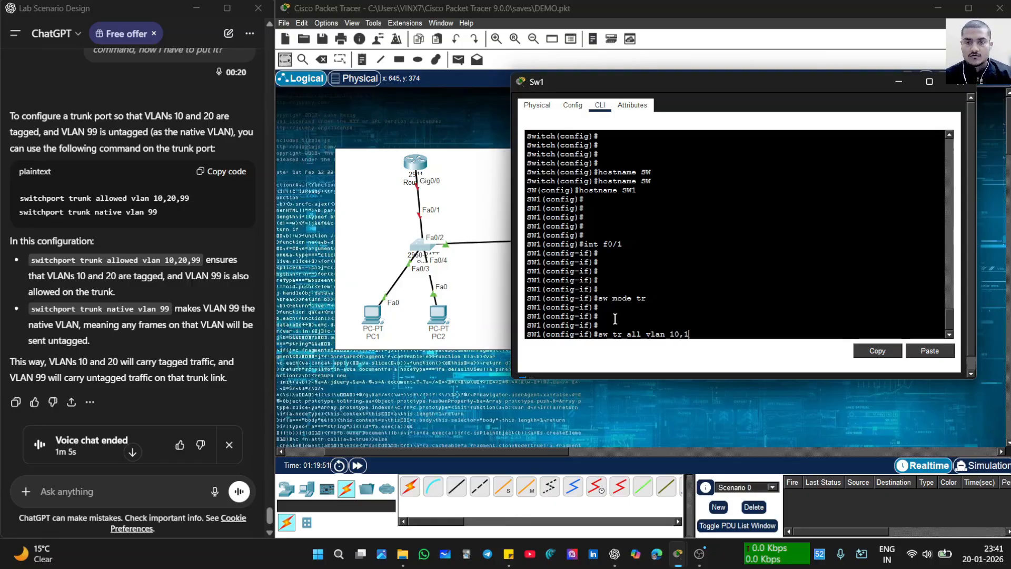
key("BackSpace")
type("20,")
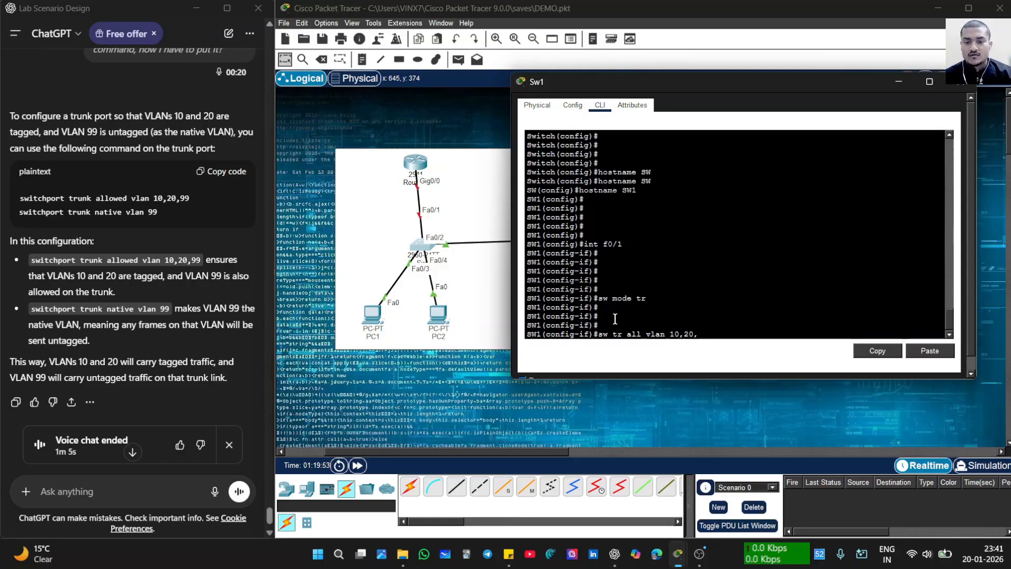
type("99")
key("Return")
- Set VLAN 99 as the native VLAN of SW1's f0/1 trunk with sw tr nat vlan 99
type("sw")
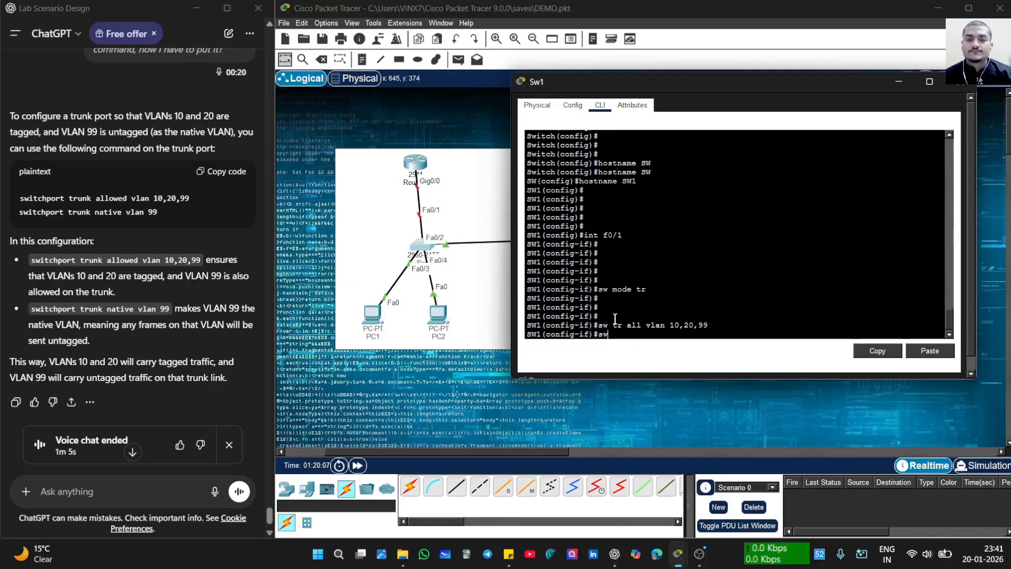
type("tr")
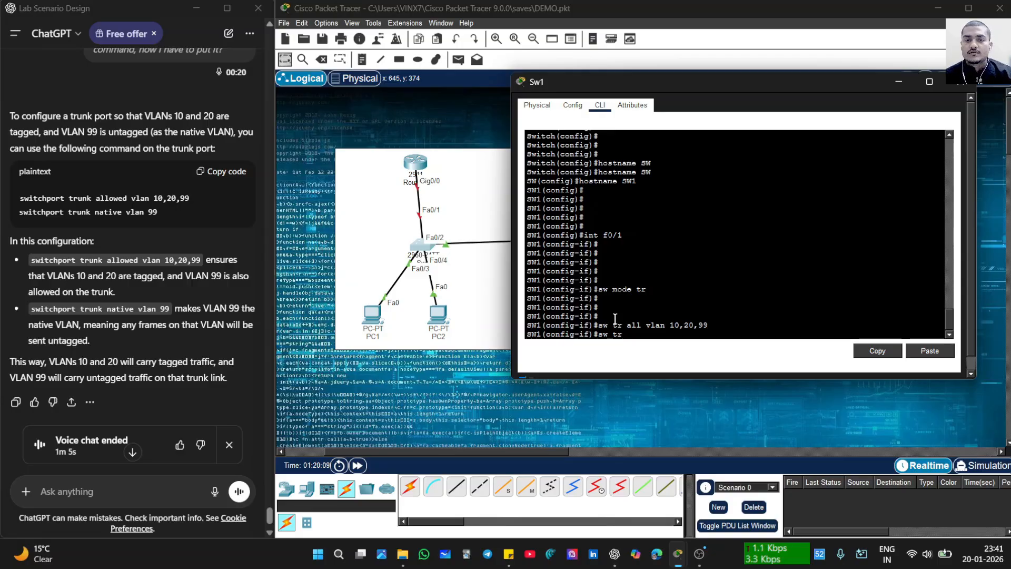
type(" nat ")
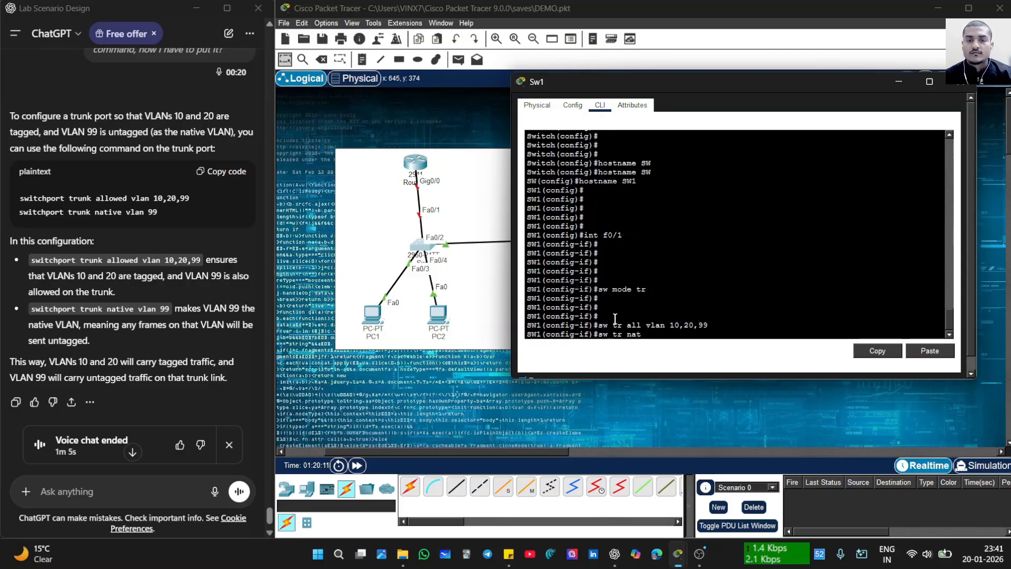
type("val")
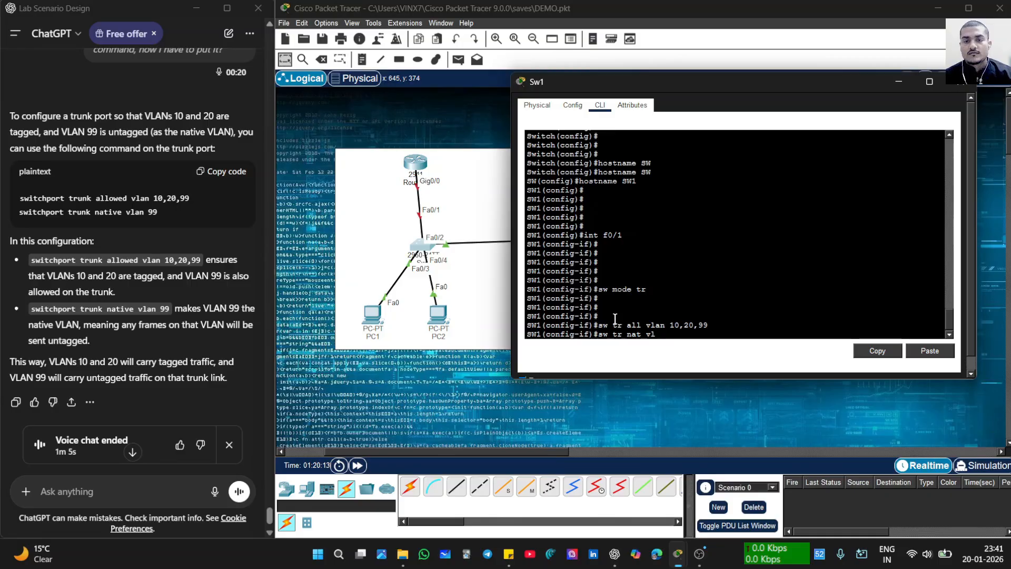
type("an")
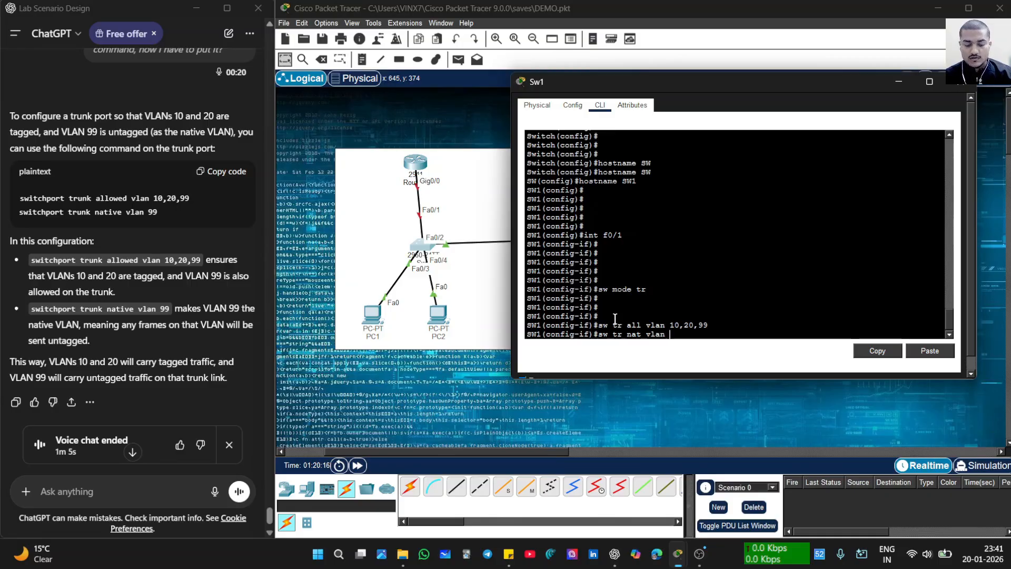
type("99")
key("Return")
key("Return")
key("Return")
key("Return")
key("Return")
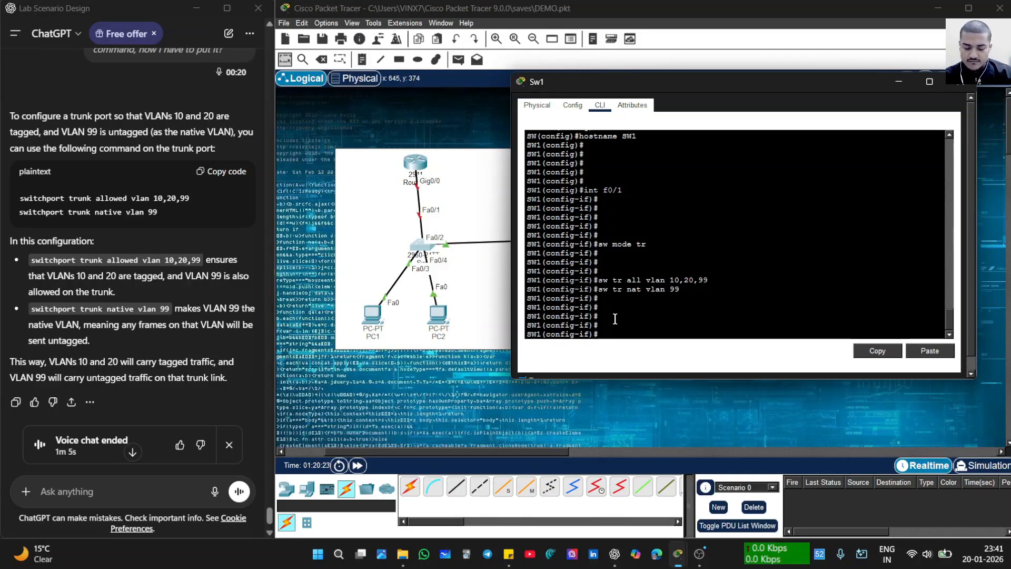
- Display SW1's trunk interfaces from interface configuration mode with do sh int tr
type("do")
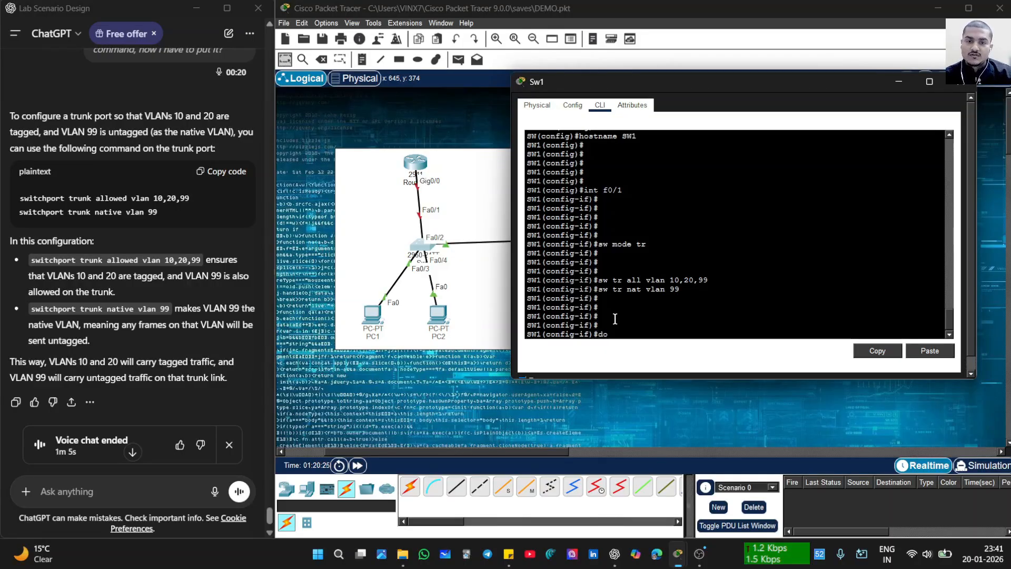
type(" sh int s")
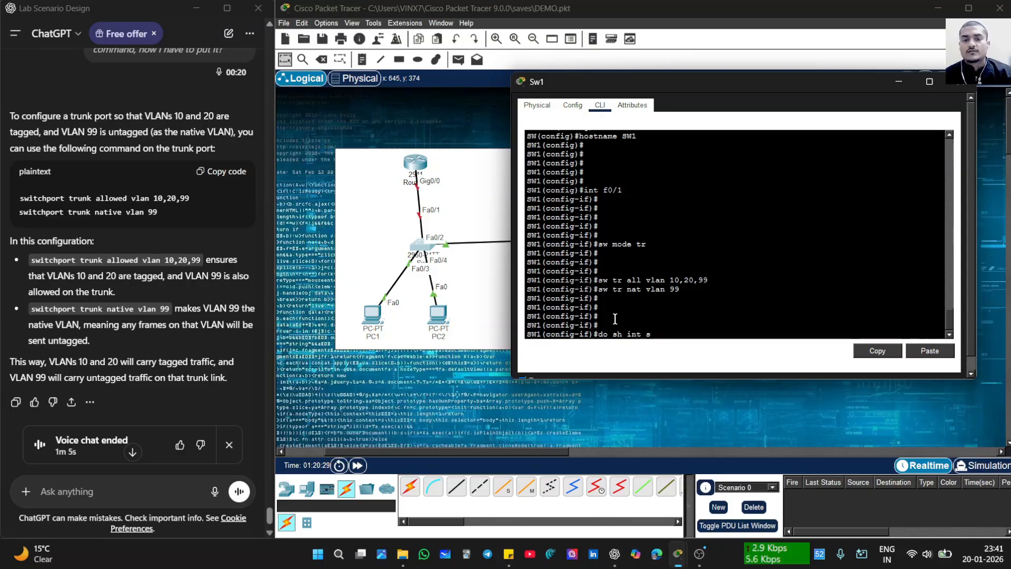
key("BackSpace")
type("tr")
key("Return")
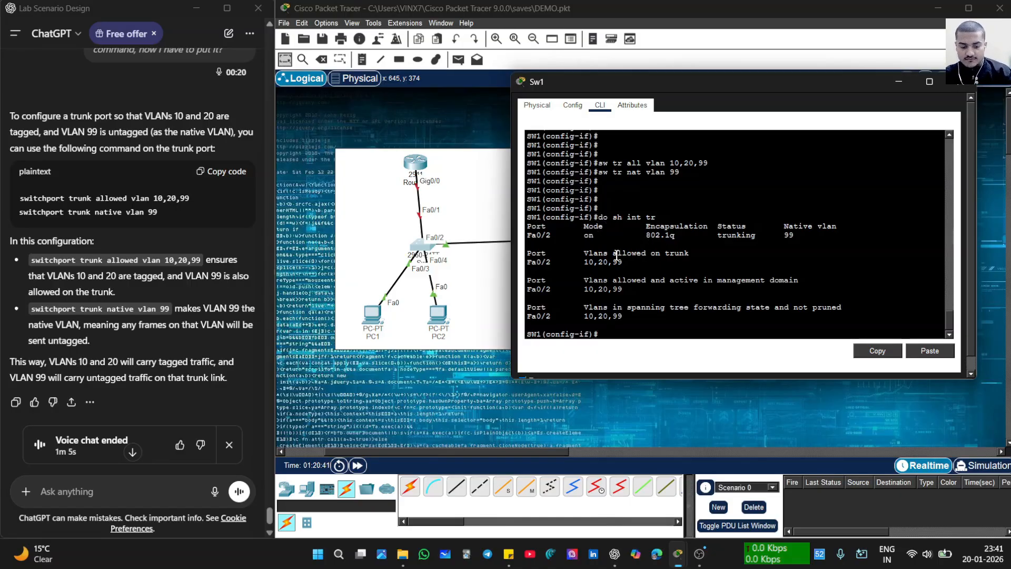
- Exit to SW1's global configuration mode with ex and list the trunk interfaces using do sh int tr
type("ex")
key("Return")
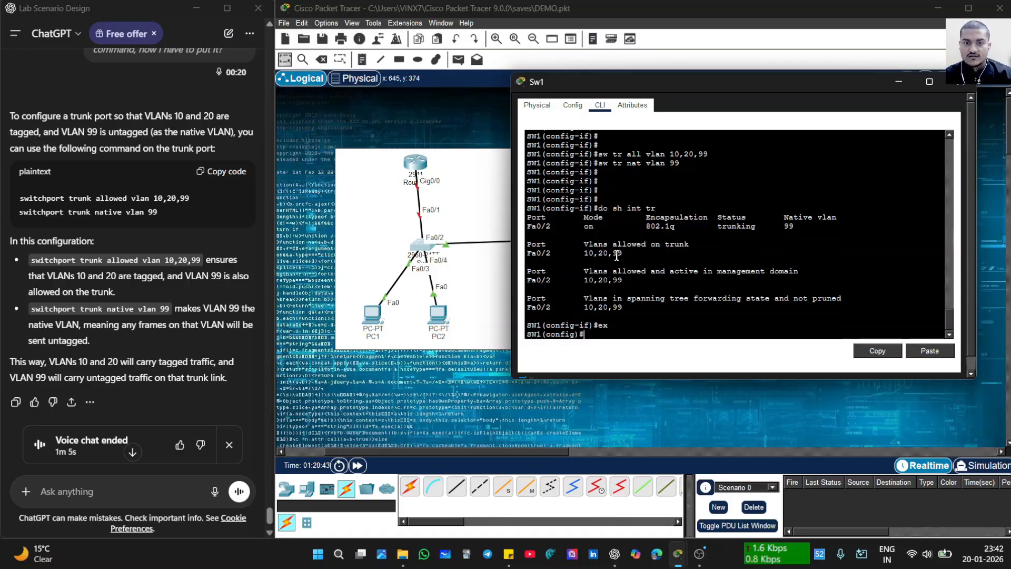
type("do sh int")
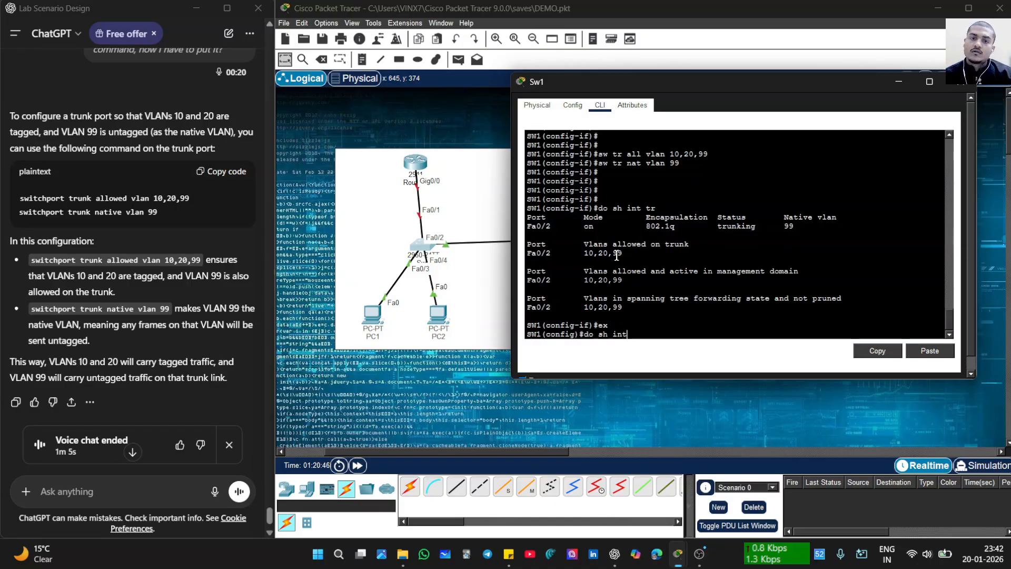
type(" tr")
key("Return")
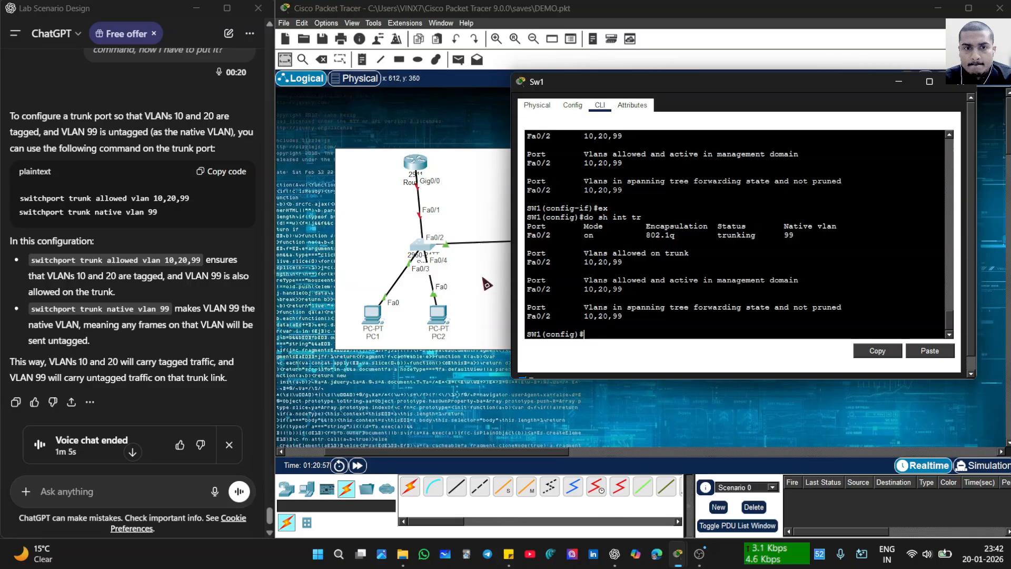
- Review the trunk commands entered for f0/1 and recheck SW1's trunk status with do sh int tr
scroll(589, 301, "up", 10)
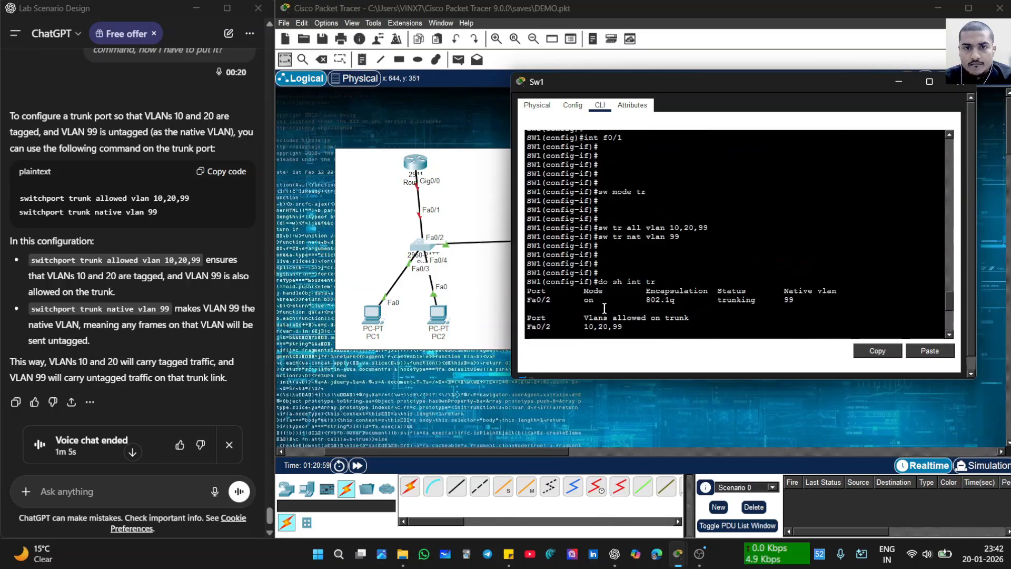
scroll(604, 306, "up", 3)
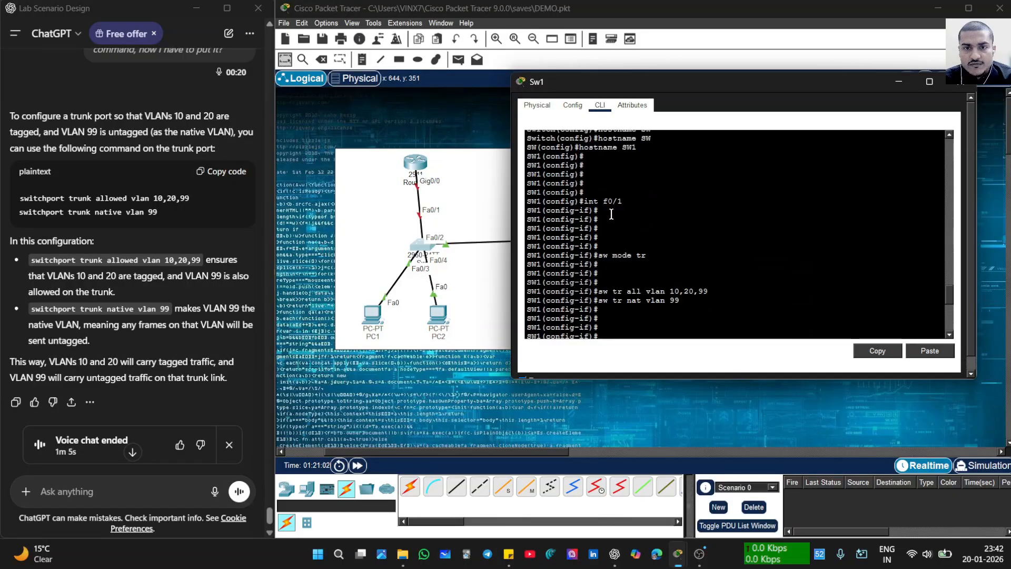
scroll(658, 284, "down", 15)
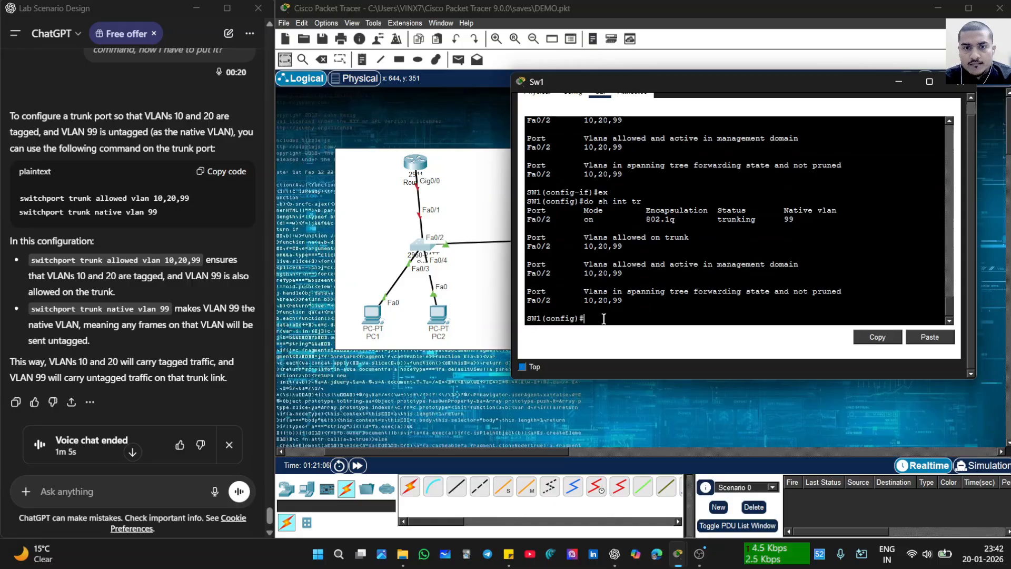
scroll(604, 319, "up", 1)
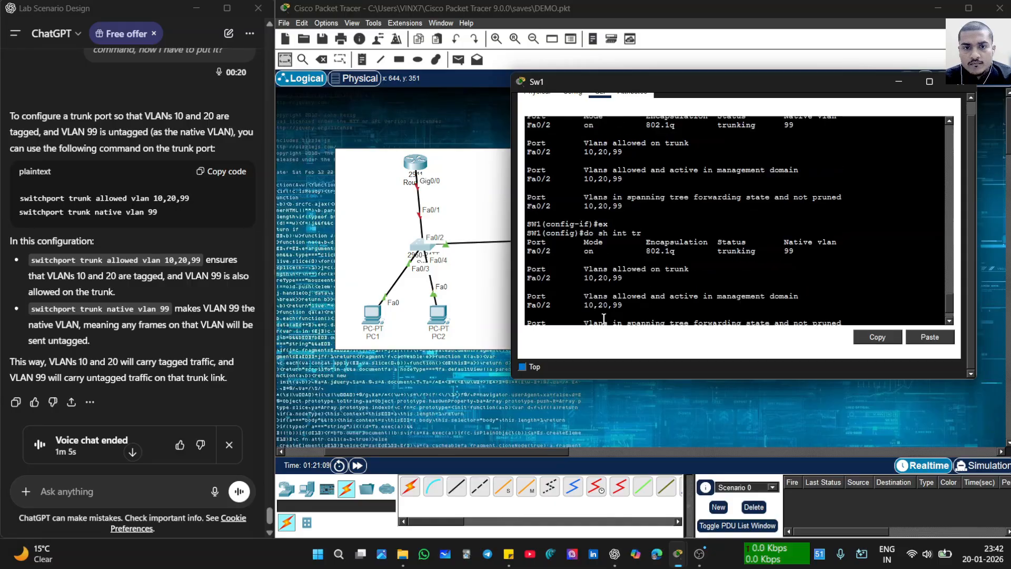
scroll(604, 319, "down", 1)
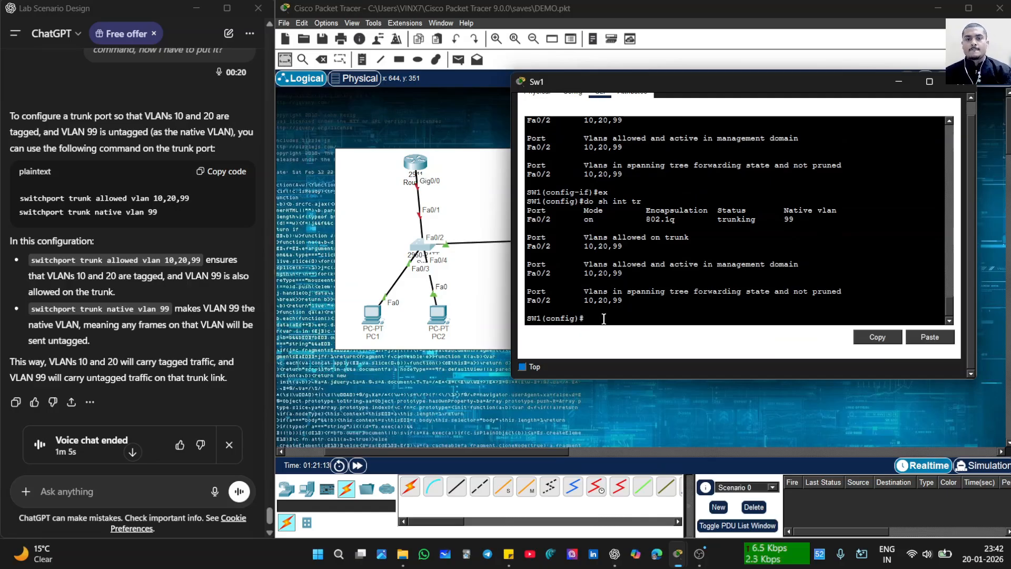
type("do s")
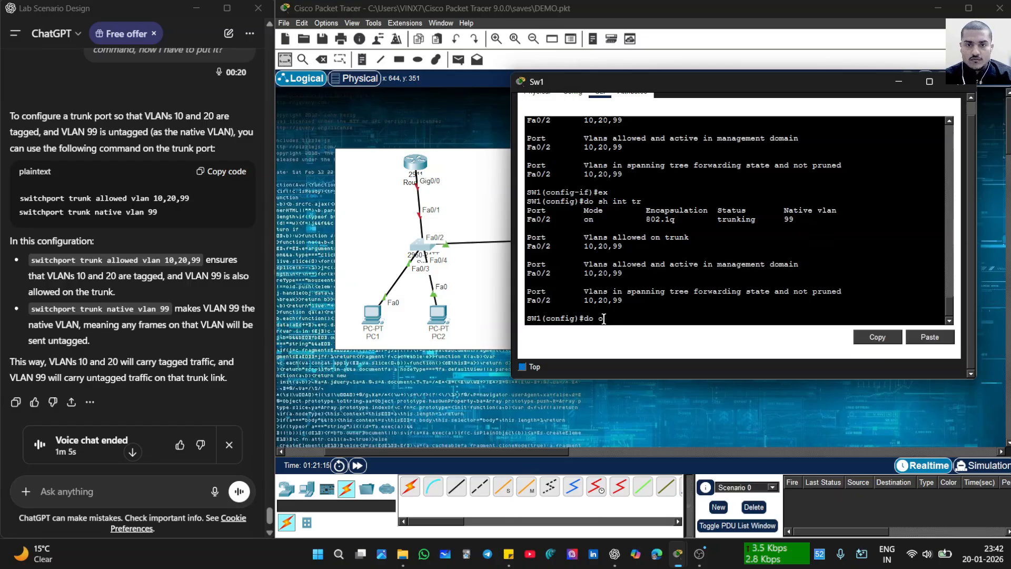
type("h t")
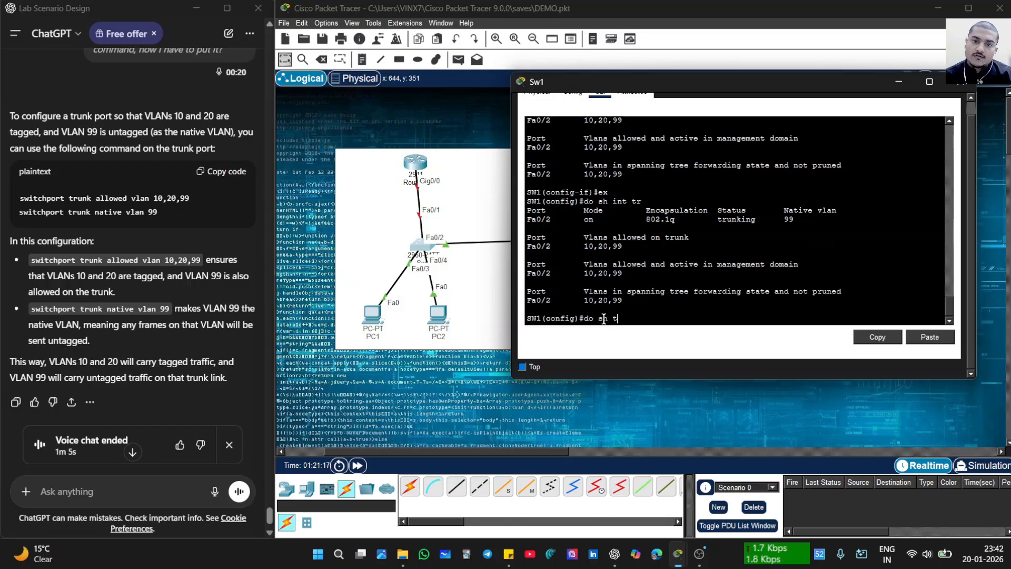
type("runk")
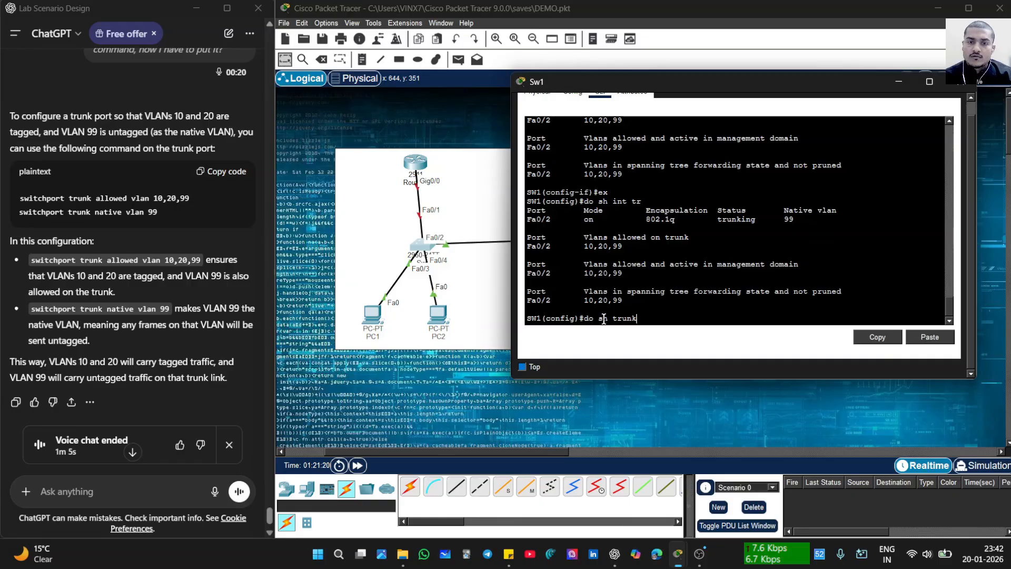
key("BackSpace")
key("BackSpace")
key("BackSpace")
key("BackSpace")
type("i")
key("BackSpace")
type("int ")
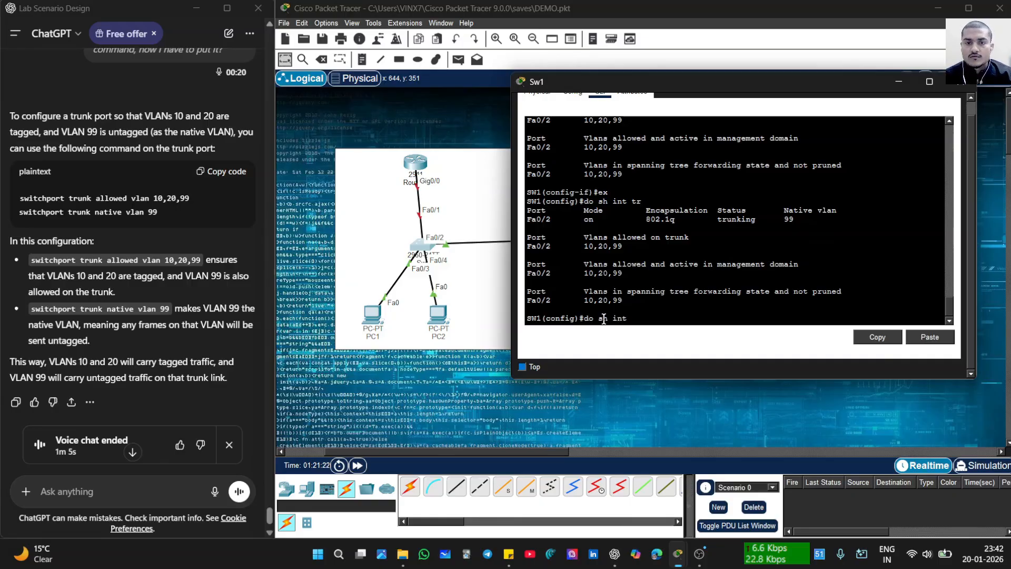
type("r")
key("Return")
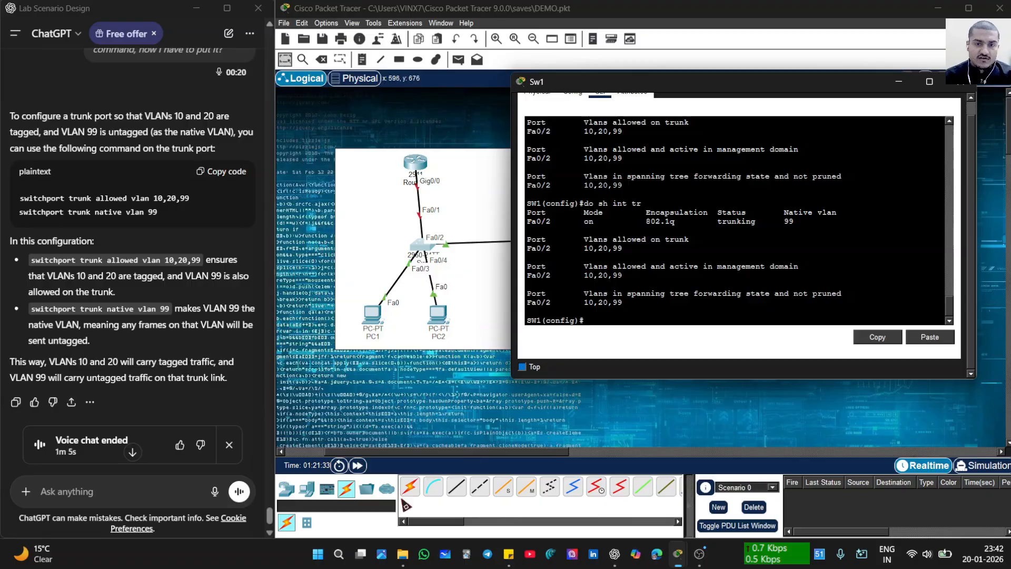
- Switch to ChatGPT and start a voice conversation about configuring both sides of the trunk link
left_click(239, 491)
left_click(240, 491)
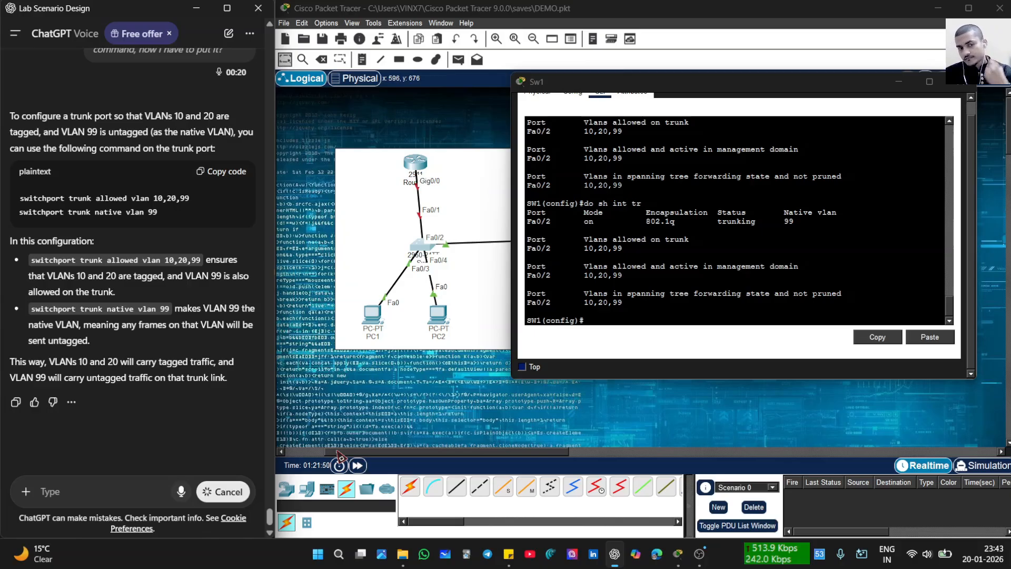
left_click(224, 493)
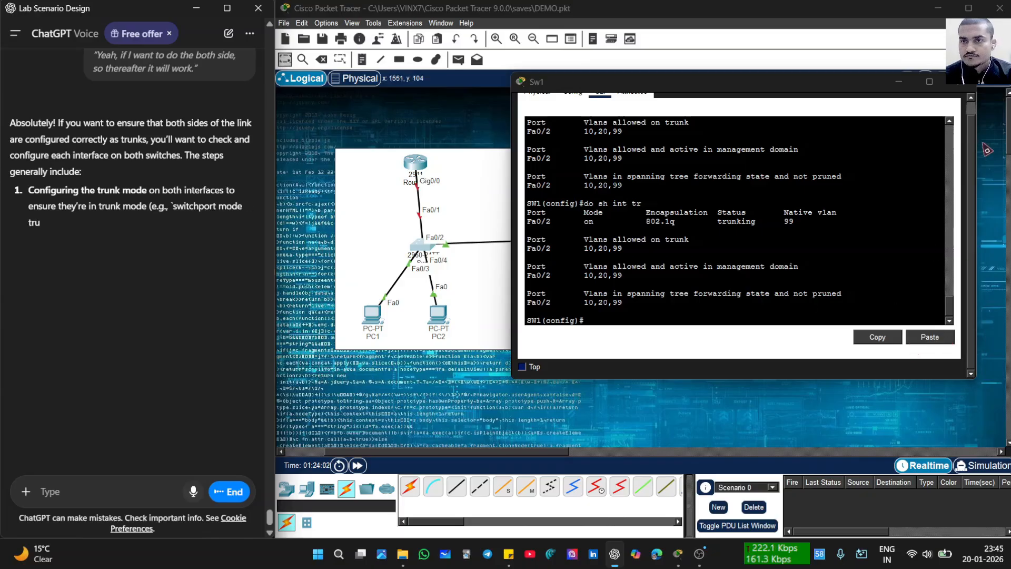
- Close the Sw1 window in Packet Tracer, then open the 2911 router's command line and answer no to the initial configuration dialog
left_click(962, 82)
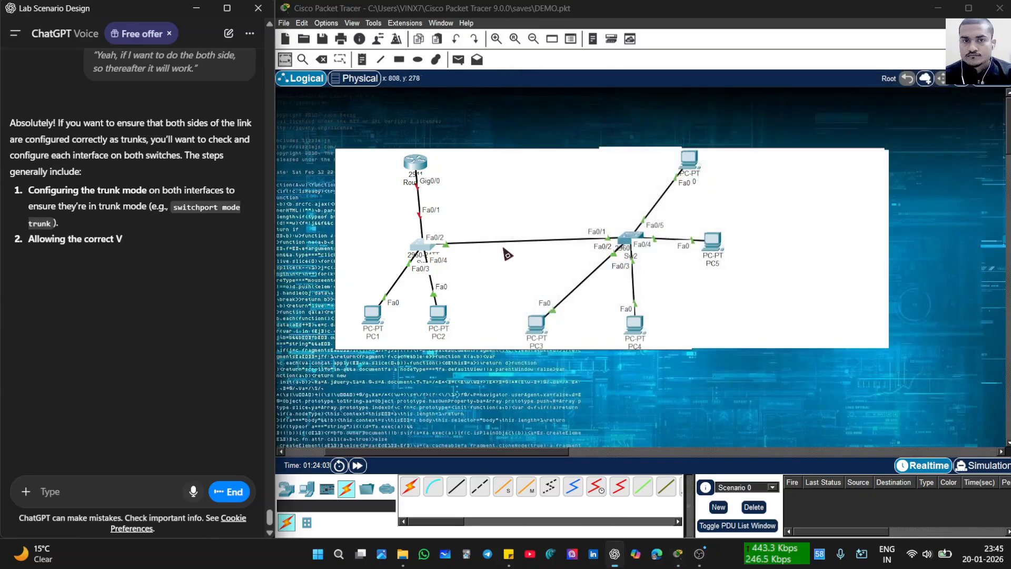
left_click(416, 165)
left_click(364, 138)
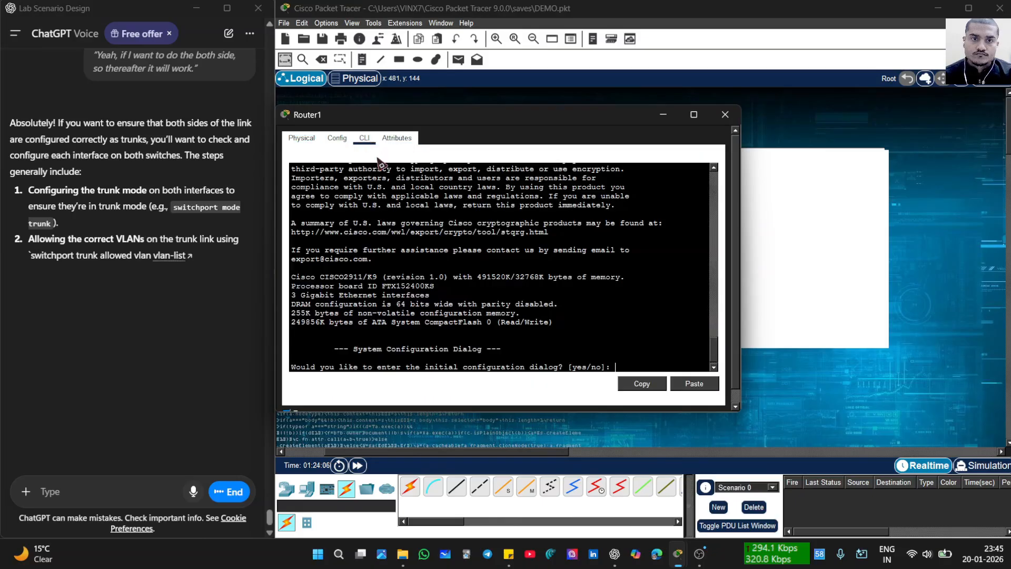
type("nop")
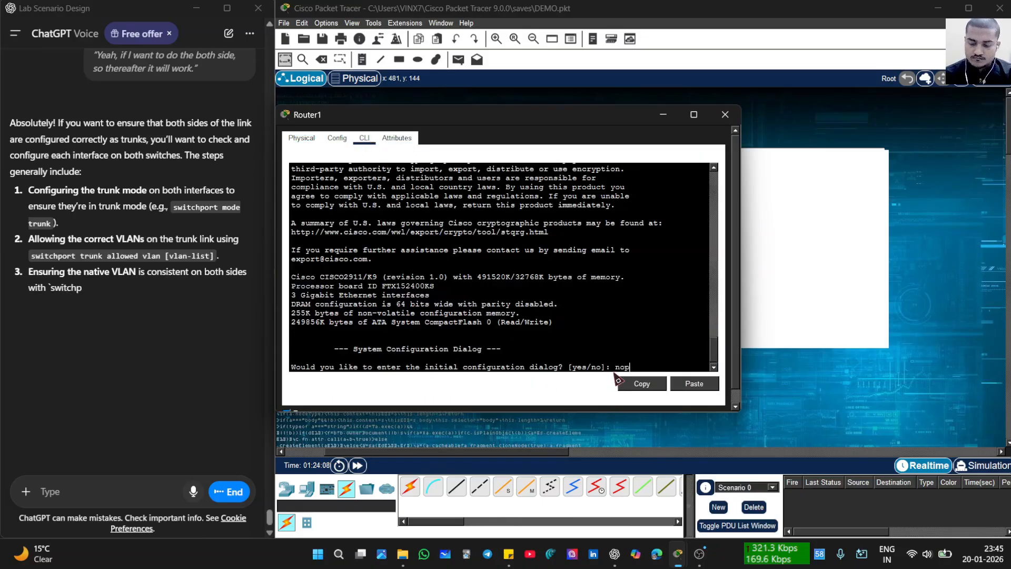
key("BackSpace")
key("Return")
key("Return")
key("Return")
key("Return")
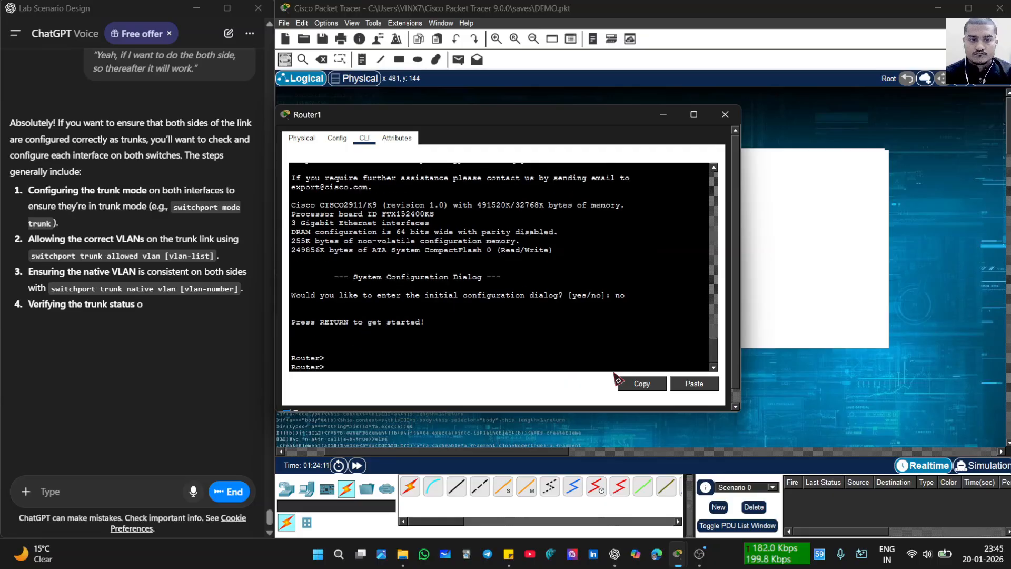
- Enter privileged mode on the router with en, then enter global configuration from the terminal with conf and t
type("en")
key("Return")
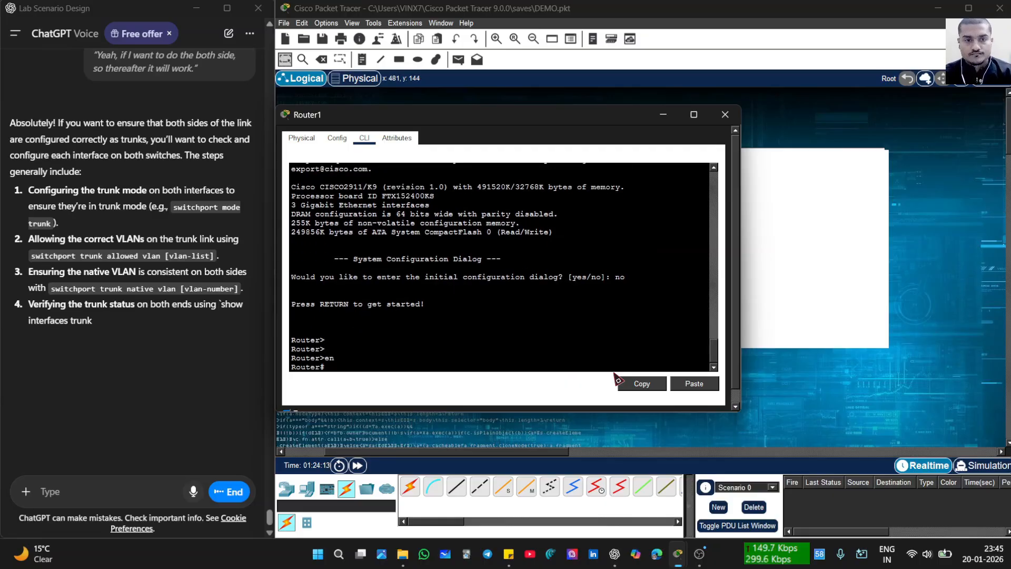
type("conf")
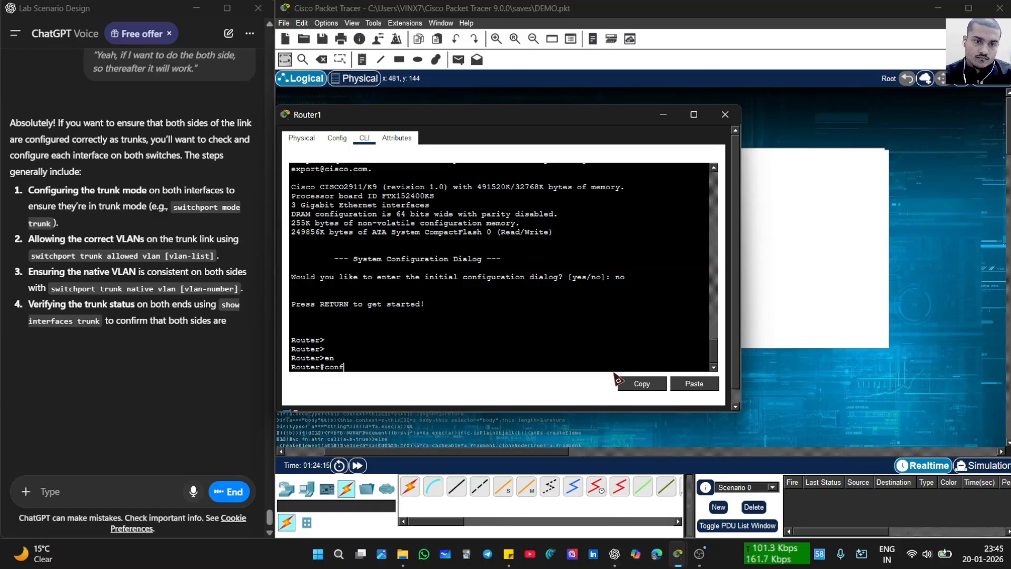
key("Return")
type("t")
key("Return")
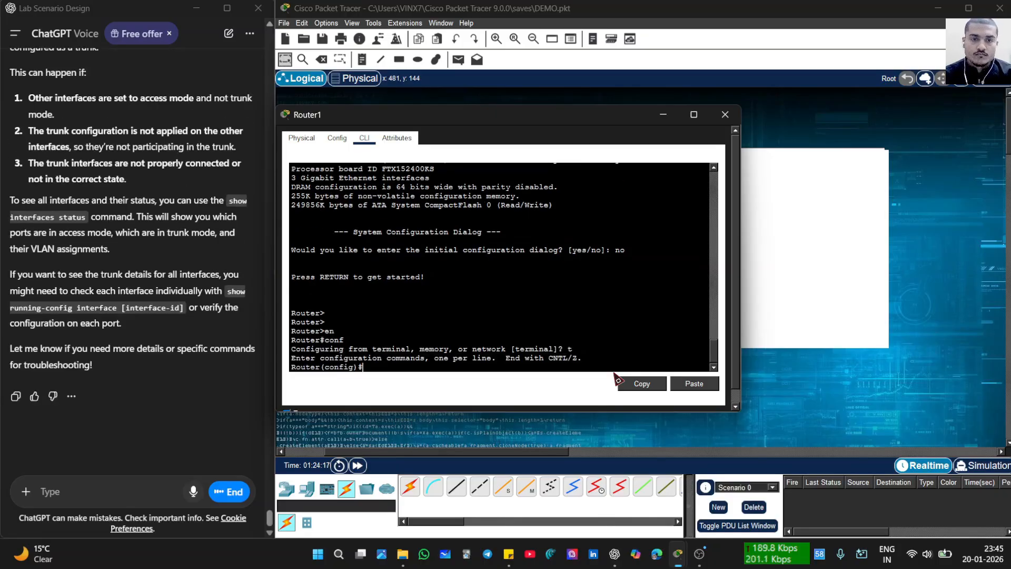
- Set the router's hostname to R1
type("h")
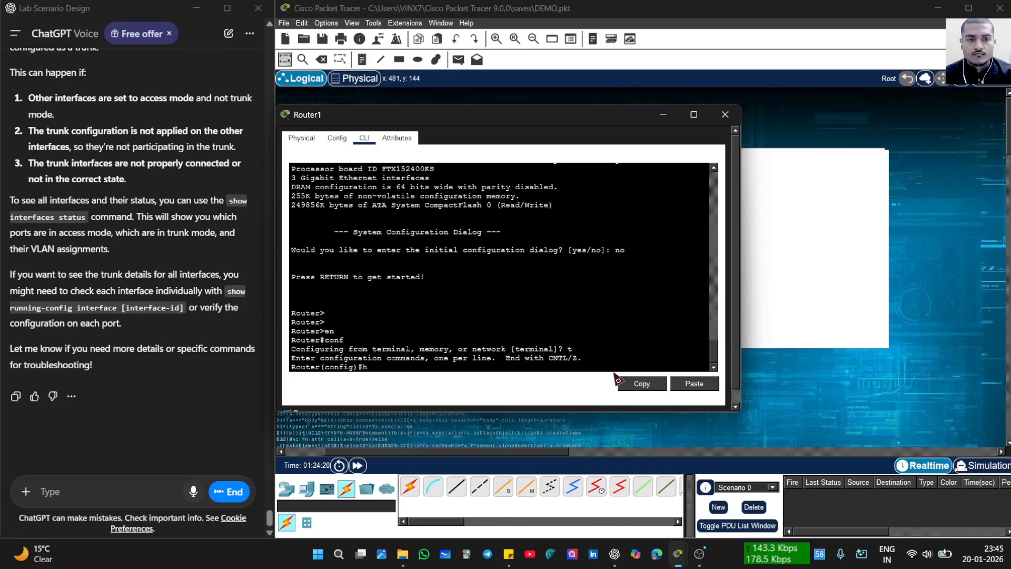
type("ost")
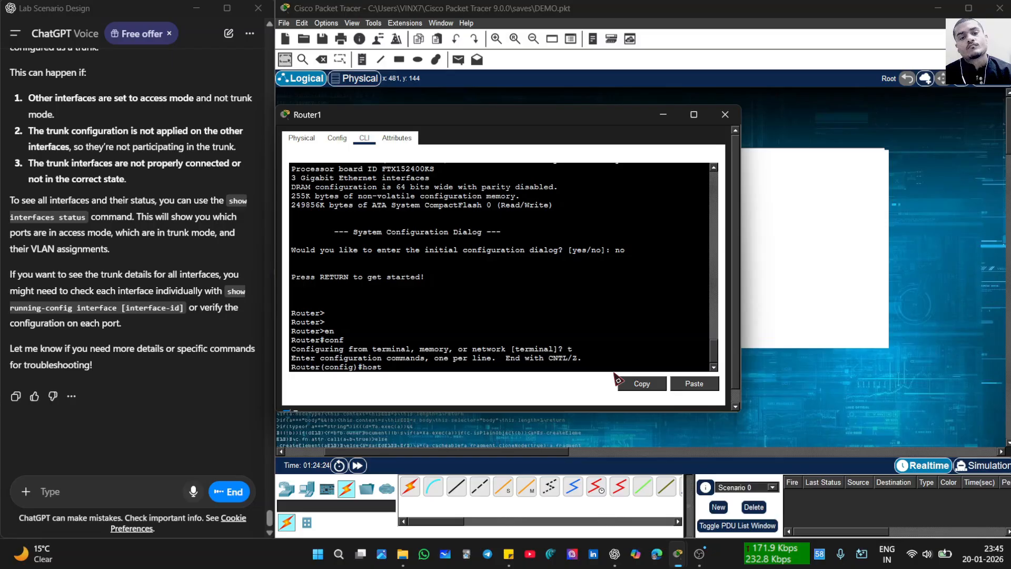
type("n")
key("BackSpace")
type("ma")
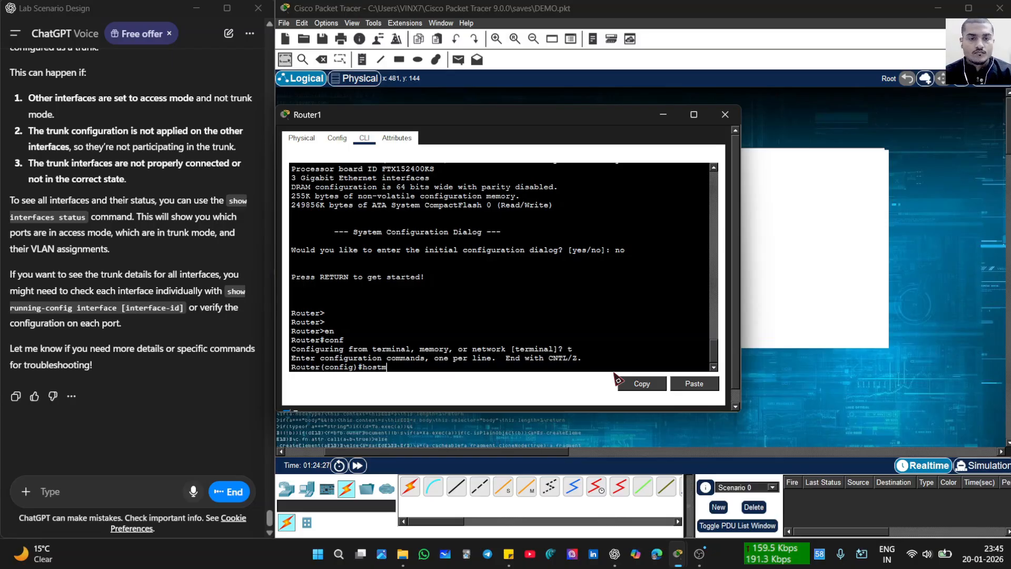
key("BackSpace")
key("BackSpace")
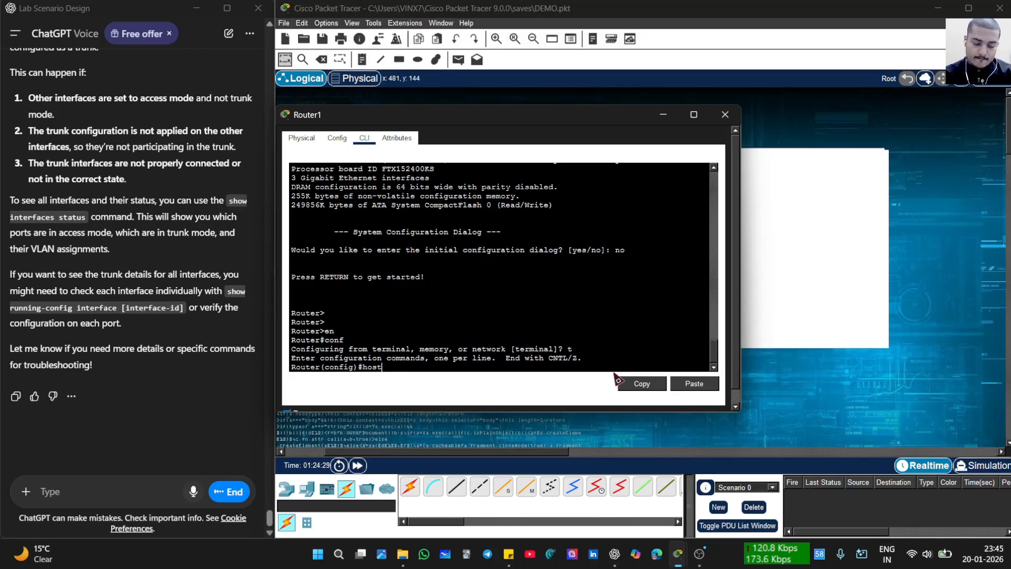
type("naem")
key("BackSpace")
key("BackSpace")
key("BackSpace")
key("BackSpace")
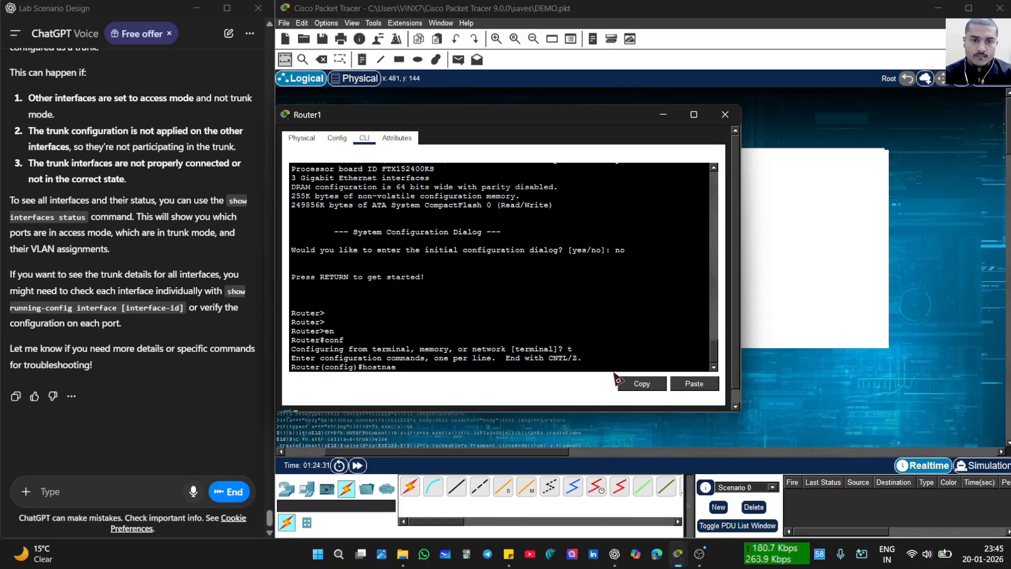
type("na")
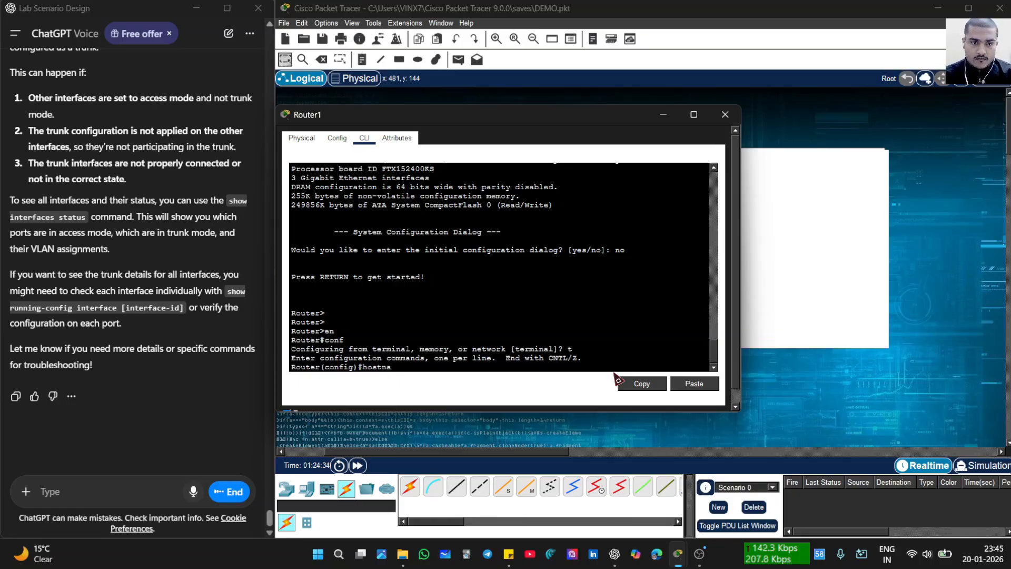
type("me")
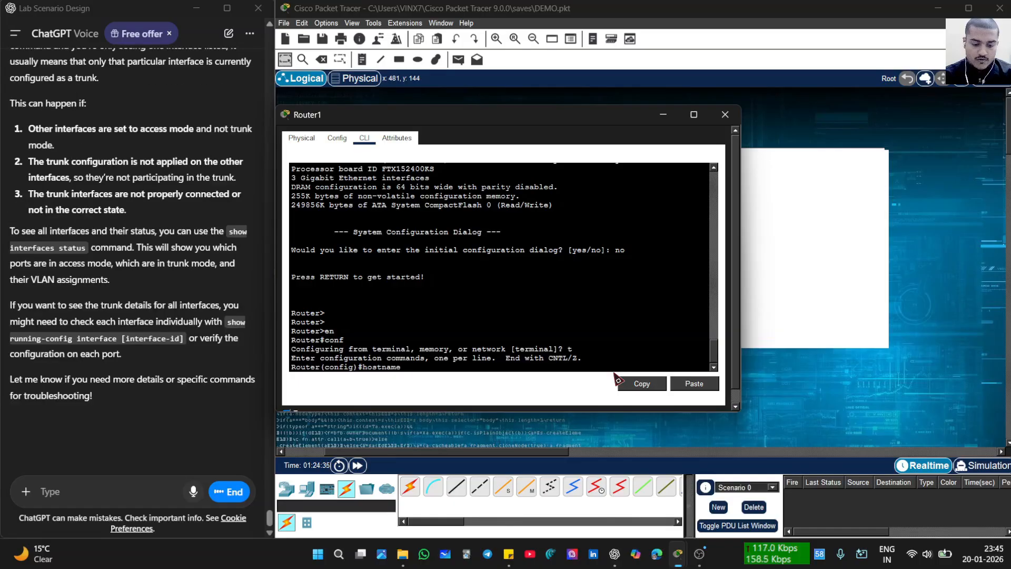
type(" R1")
key("Return")
key("Return")
key("Return")
key("Return")
key("Return")
key("Return")
key("Return")
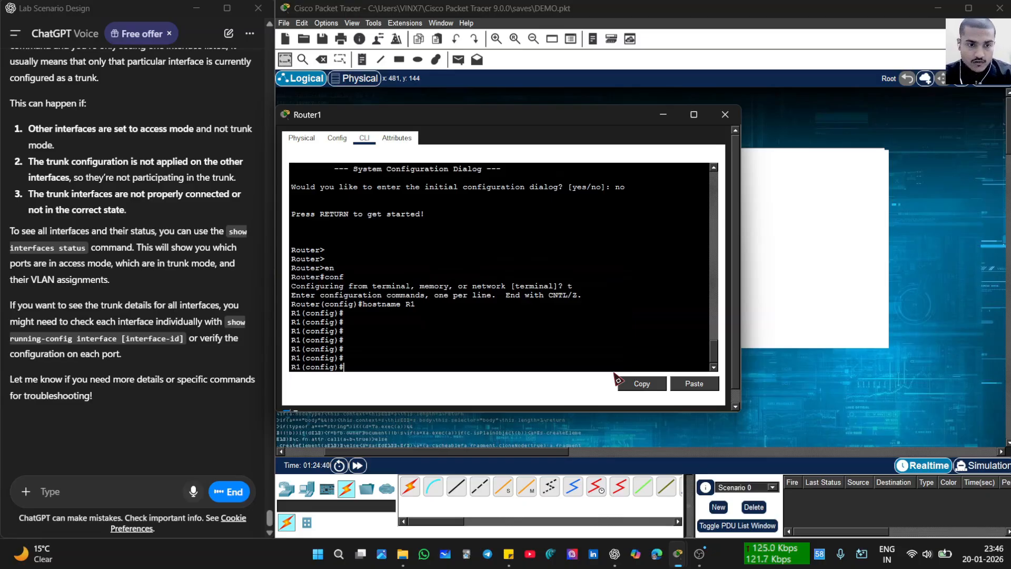
- End the ChatGPT voice conversation and return to the R1 configuration prompt in Packet Tracer
left_click(228, 491)
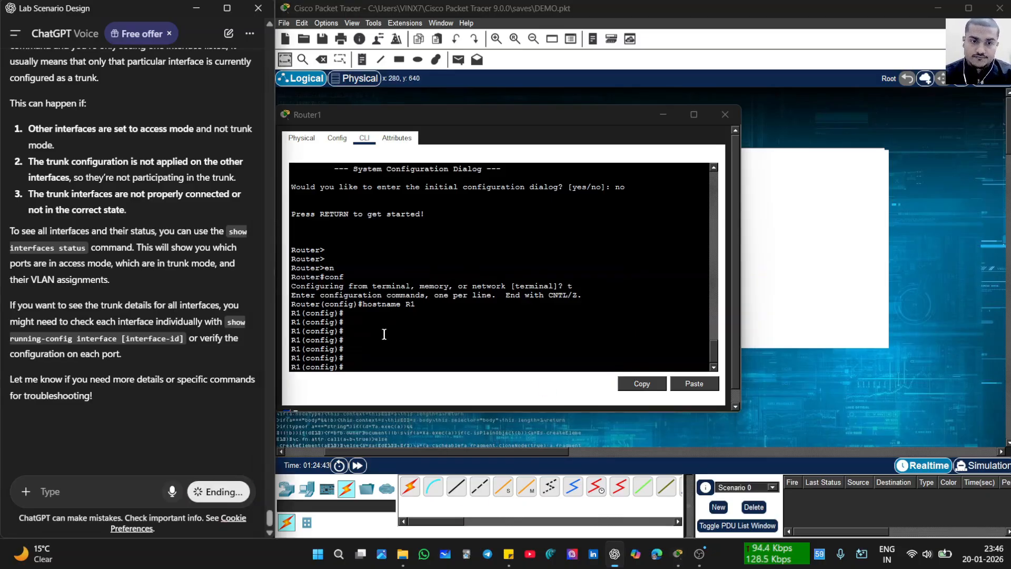
left_click(376, 363)
key("Return")
key("Return")
key("Return")
key("Return")
key("Return")
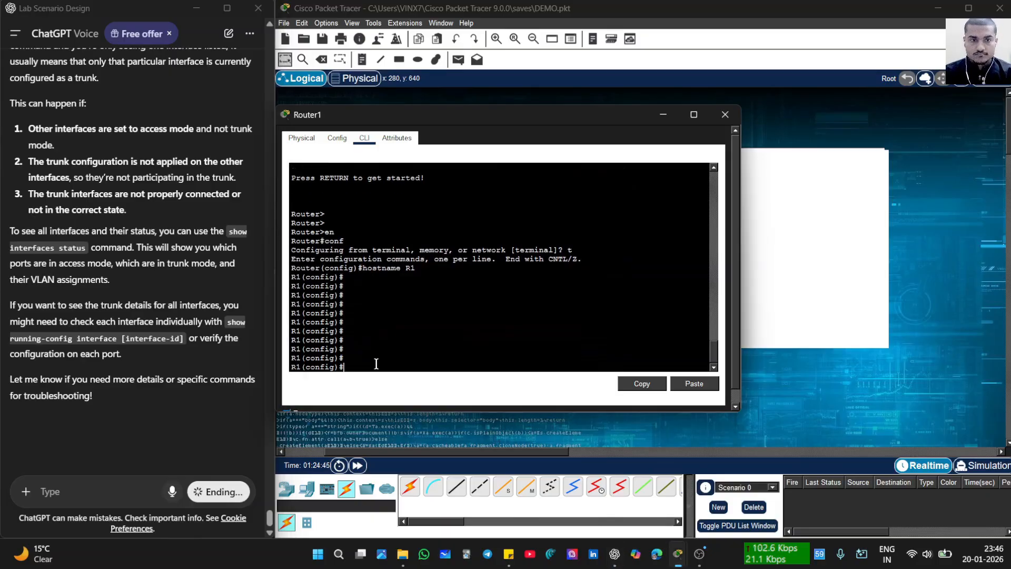
- Move the Router1 window aside to uncover the router and first switch in the topology, and clear the partial command
type("co")
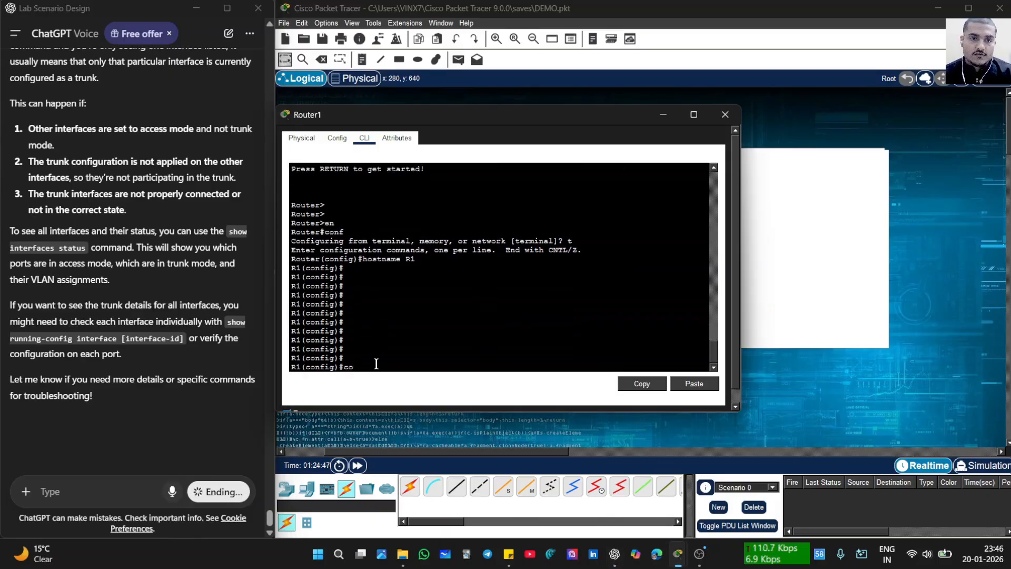
left_click_drag(461, 122, 647, 122)
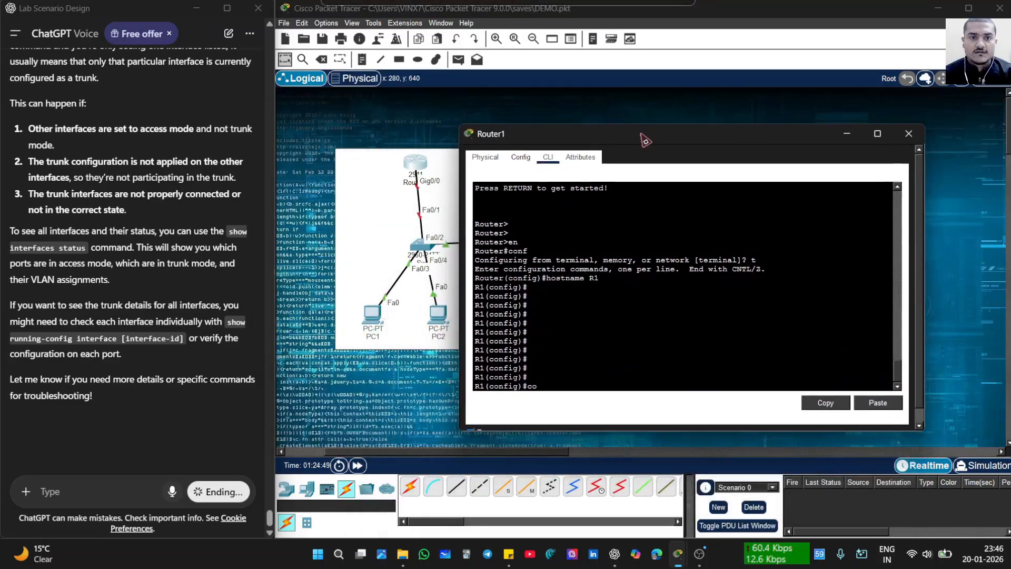
key("BackSpace")
key("BackSpace")
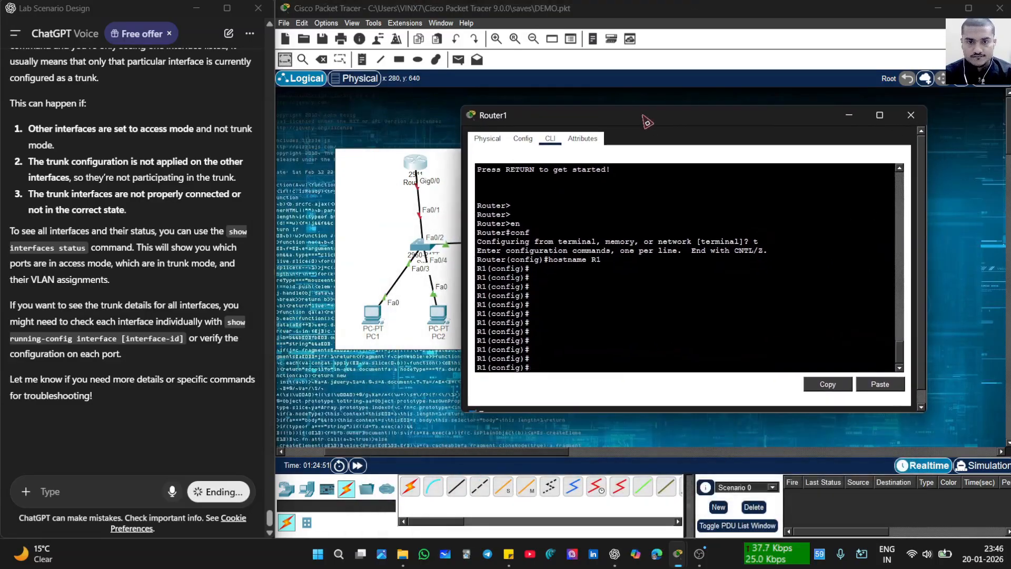
- Enter interface configuration mode for g0/0 on R1
type("int")
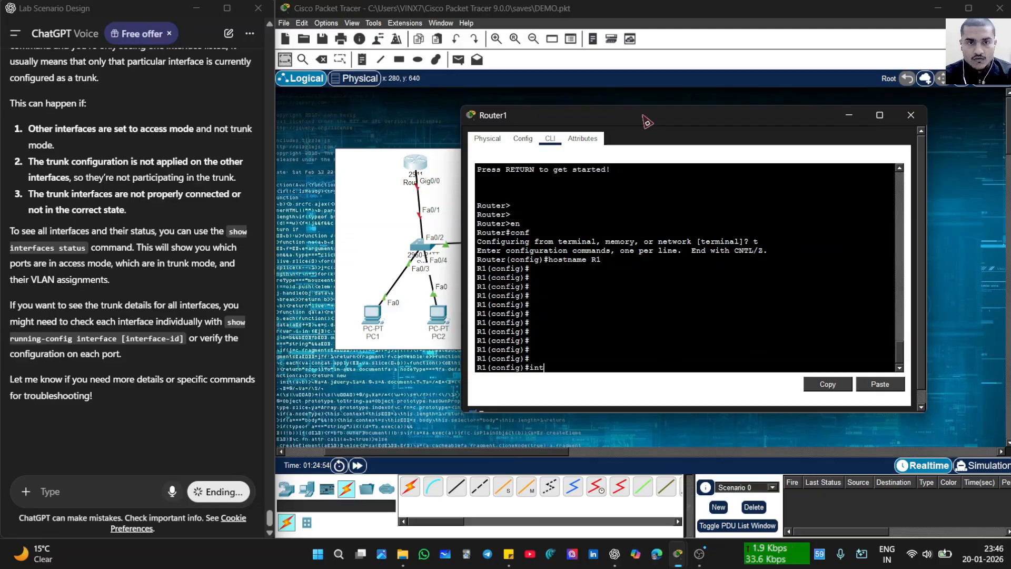
left_click(226, 491)
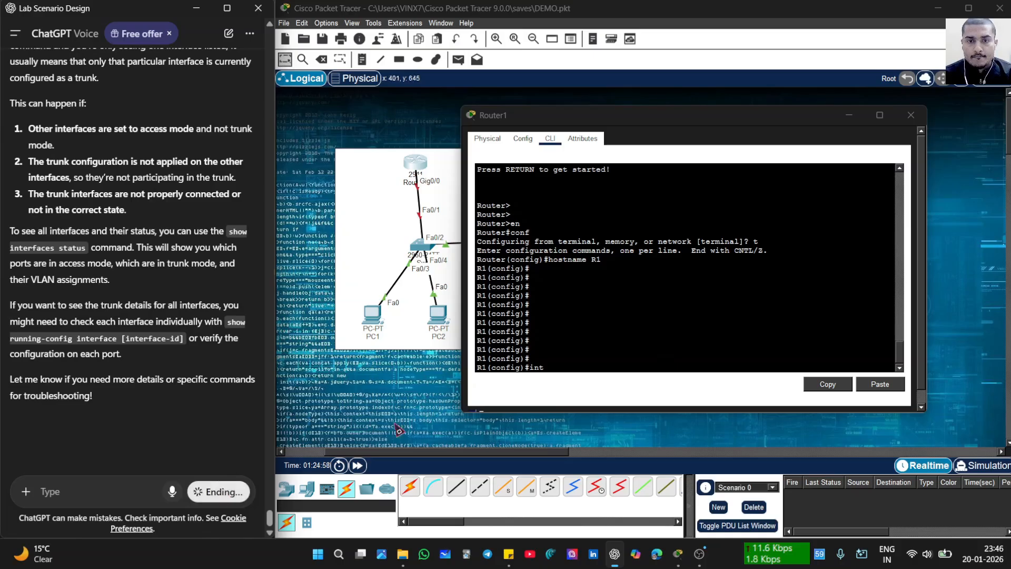
left_click(559, 377)
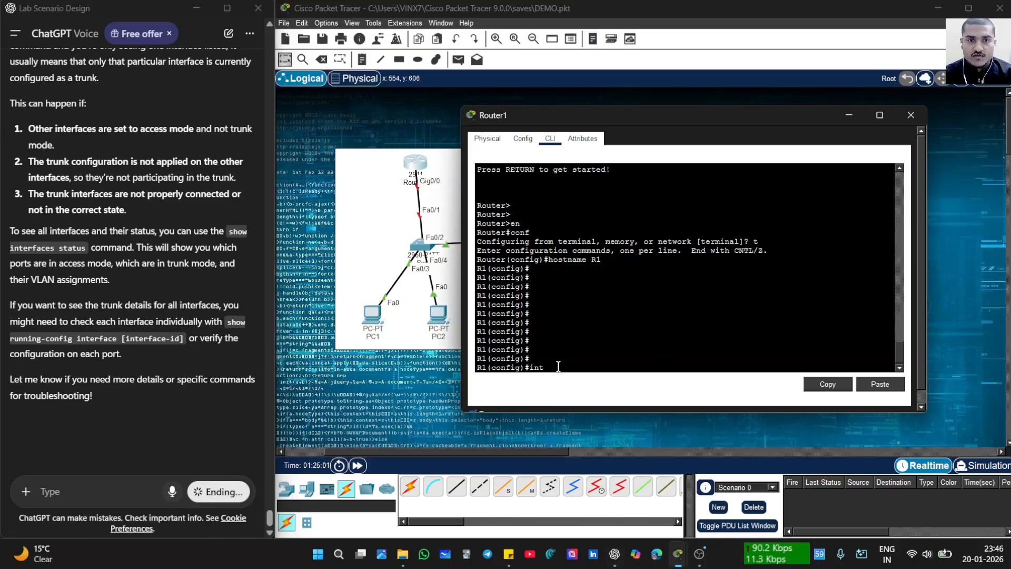
type("G")
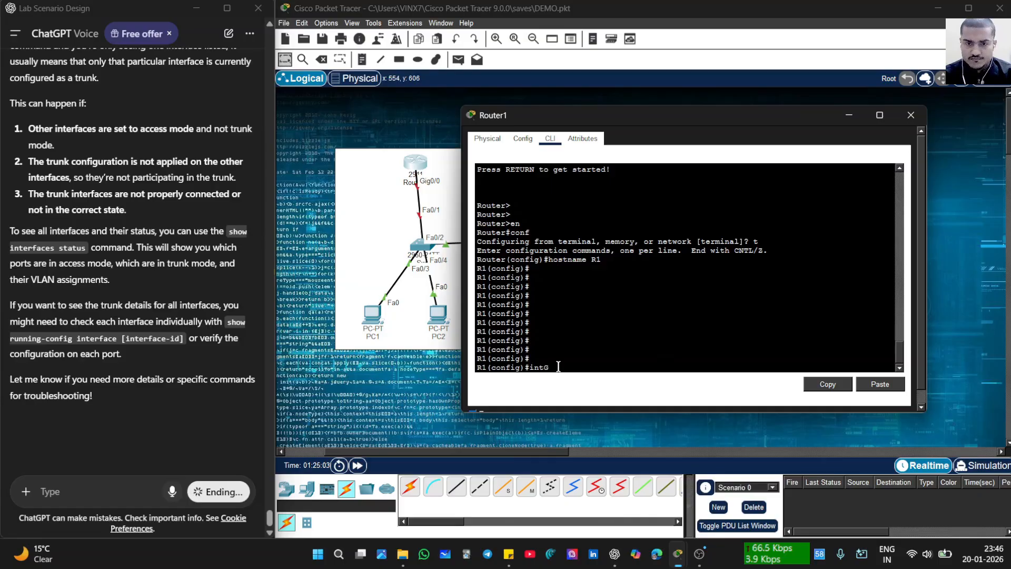
key("BackSpace")
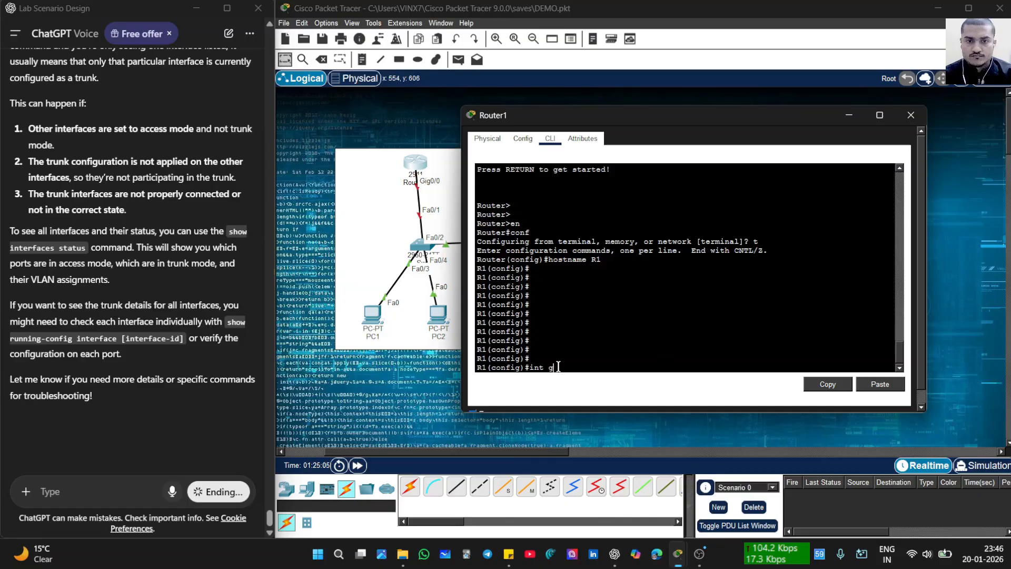
type("g0/0")
key("Return")
key("Return")
key("Return")
key("Return")
key("Return")
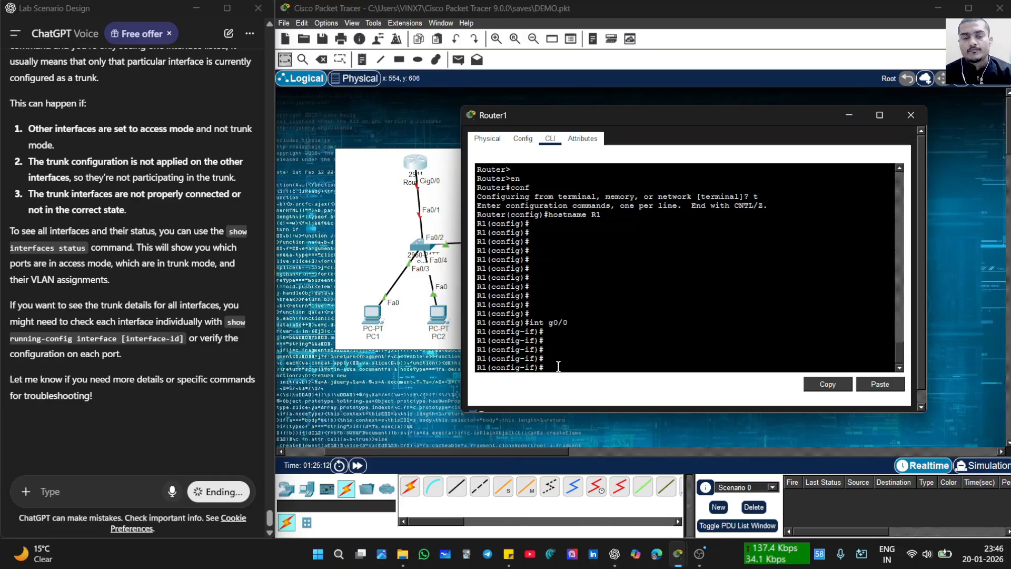
key("BackSpace")
key("BackSpace")
key("BackSpace")
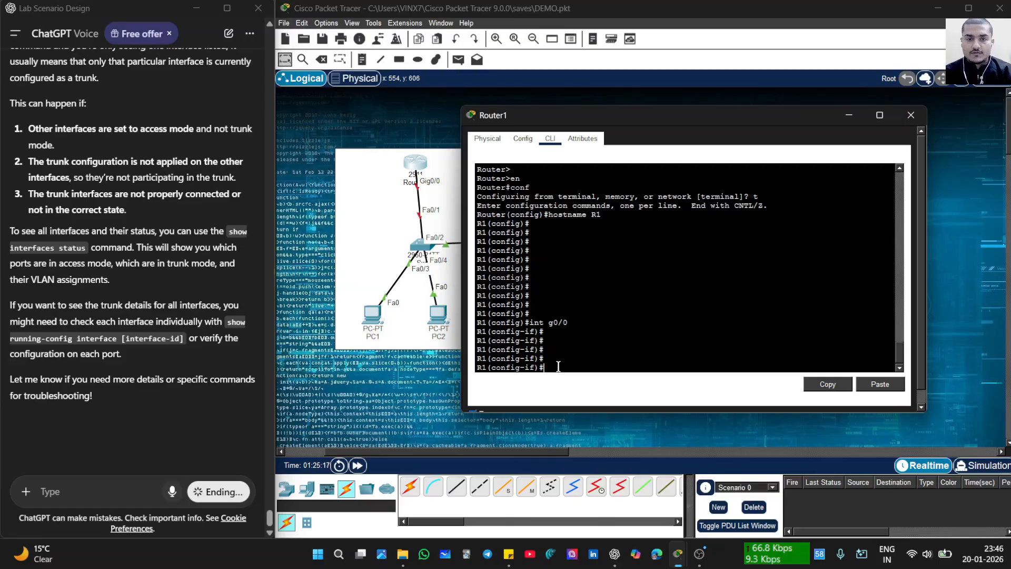
type("d")
type("o")
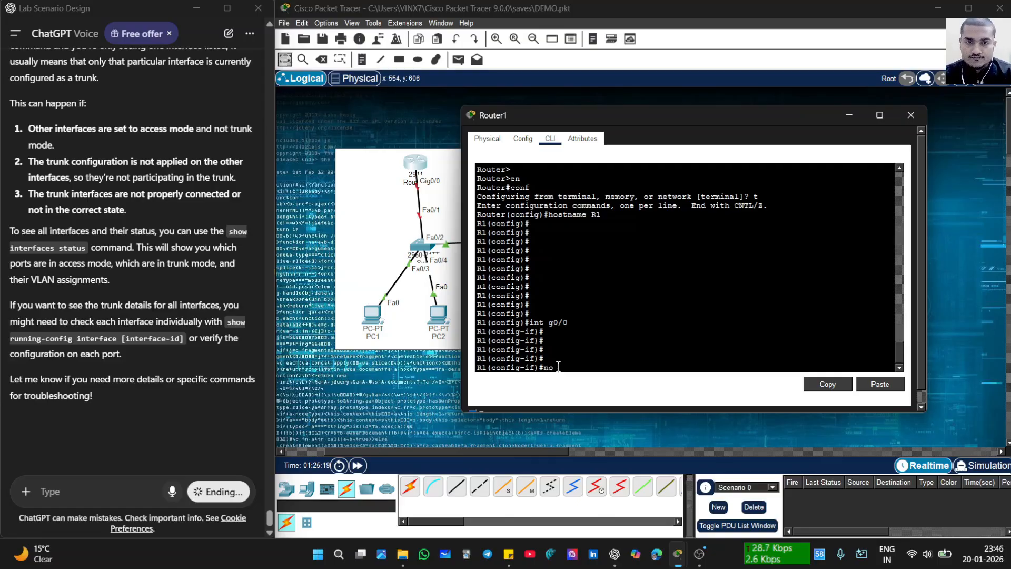
key("BackSpace")
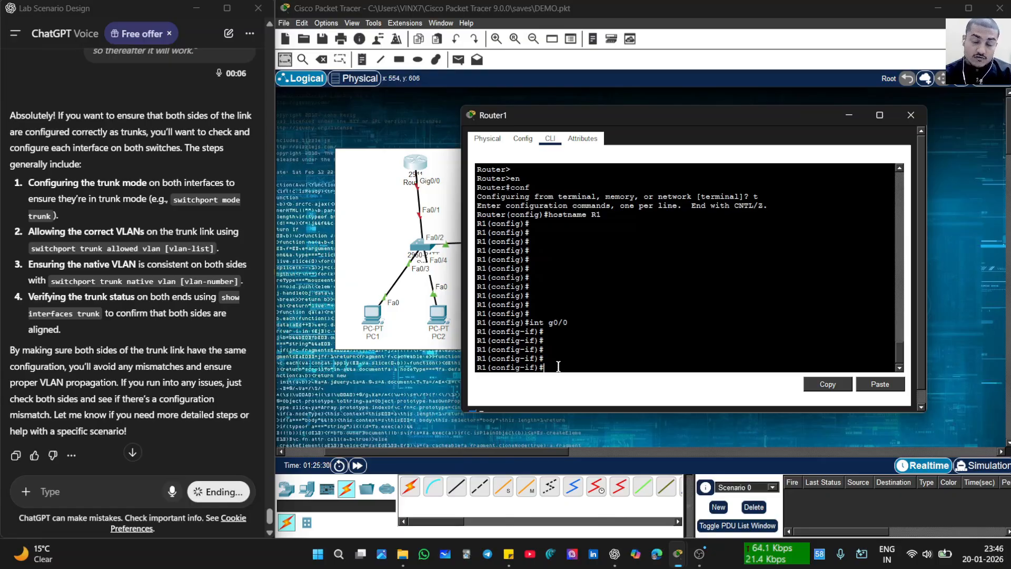
- Create subinterface g0/0.10 on R1 and enter its configuration mode
type("int")
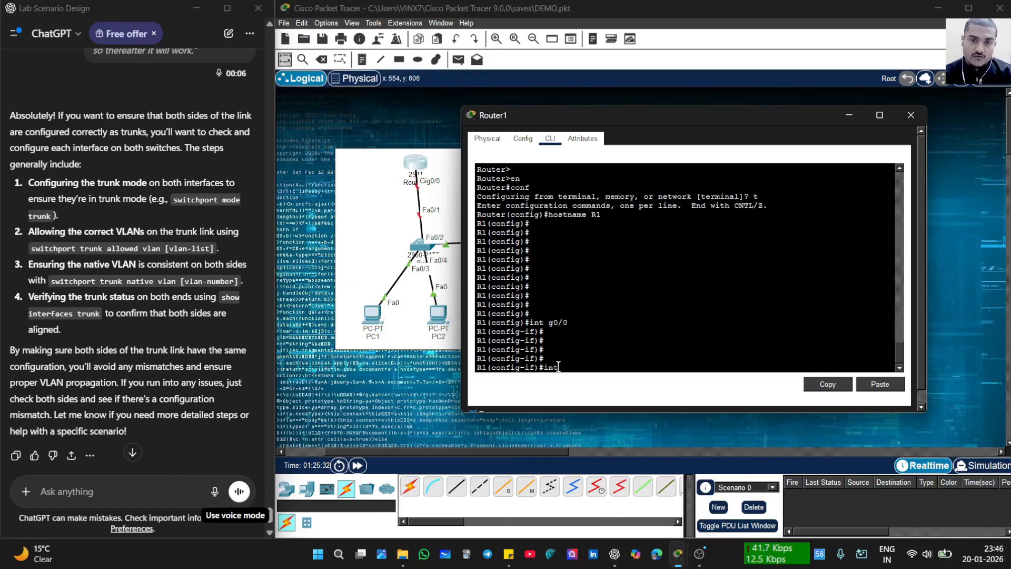
type(" g0")
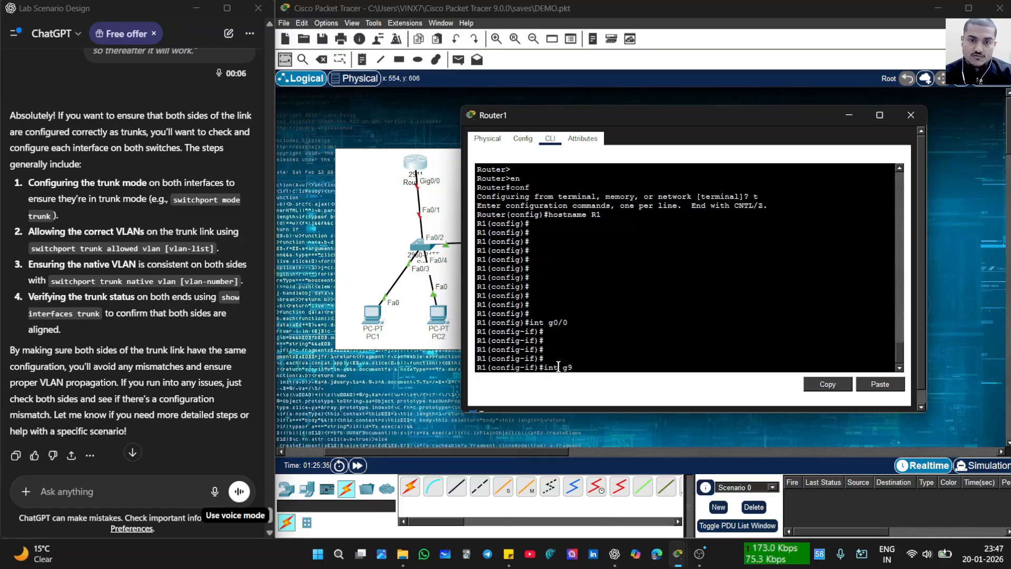
type("/0")
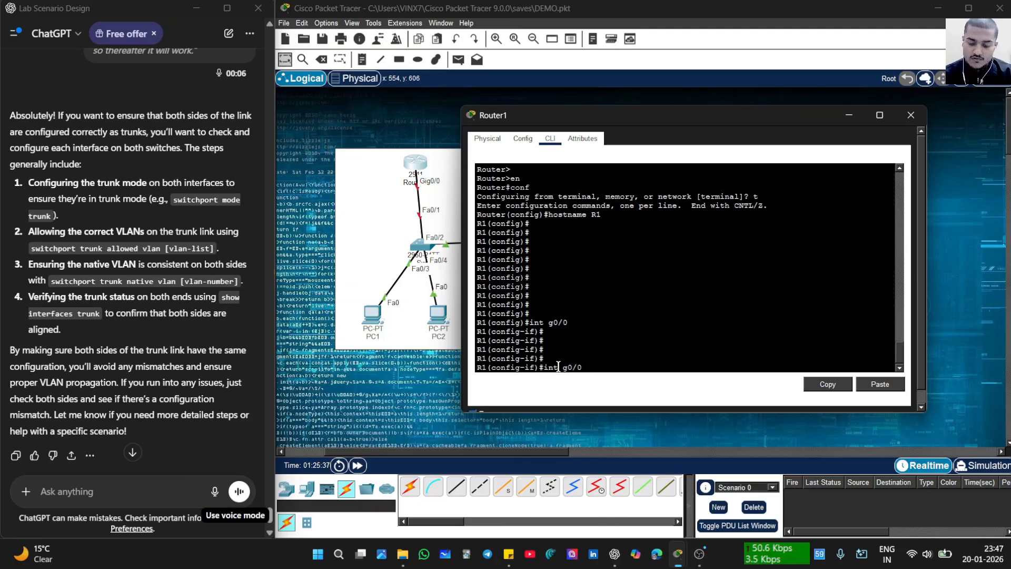
type(".10")
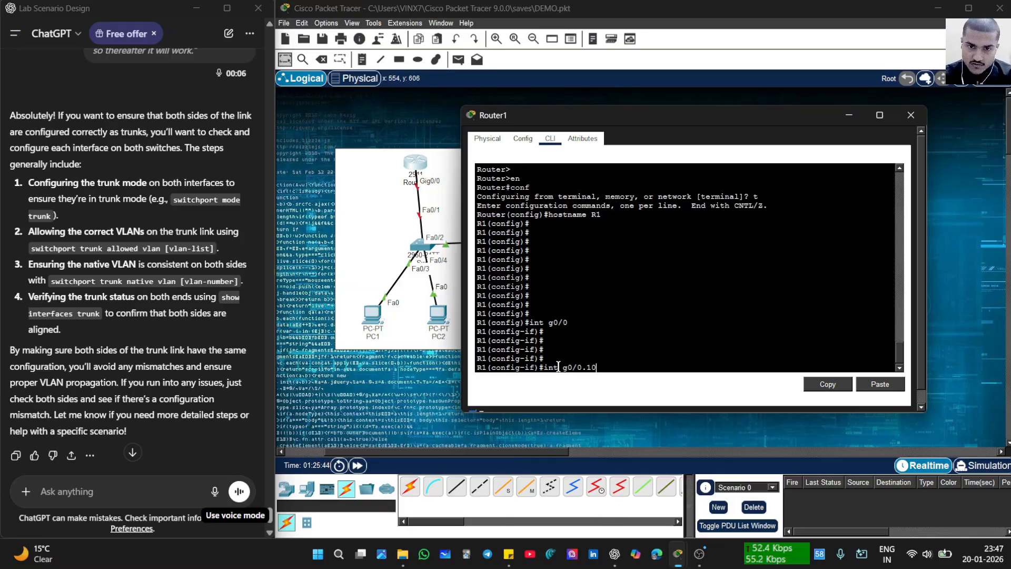
key("Return")
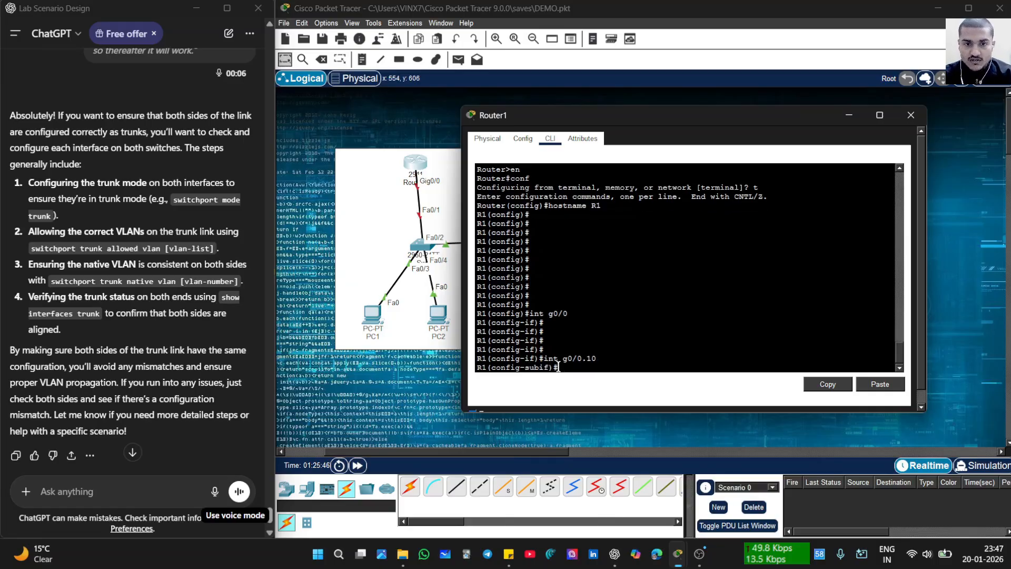
- Set the g0/0.10 subinterface to dot1q encapsulation with VLAN ID 10
type("en dot")
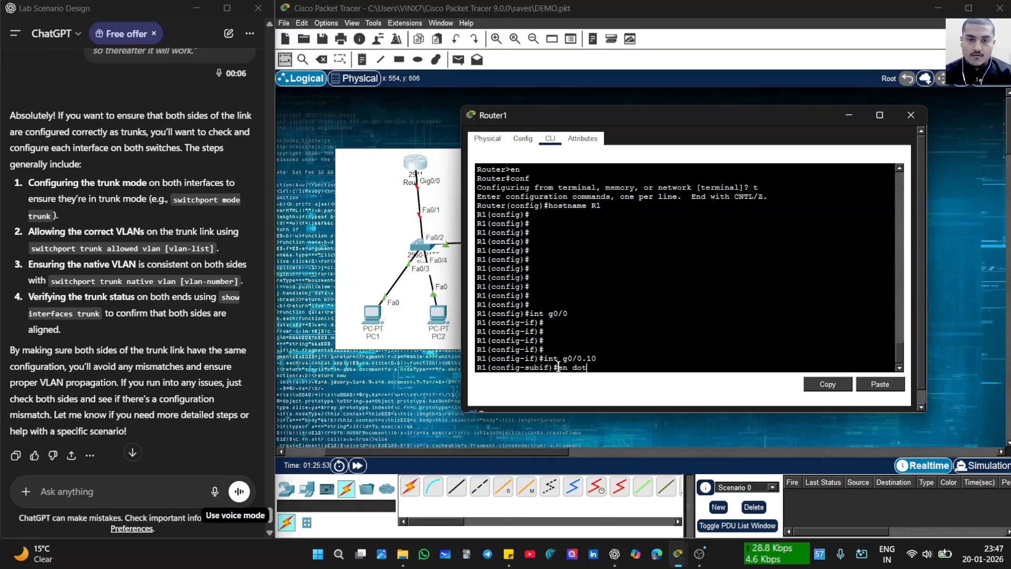
type("1q")
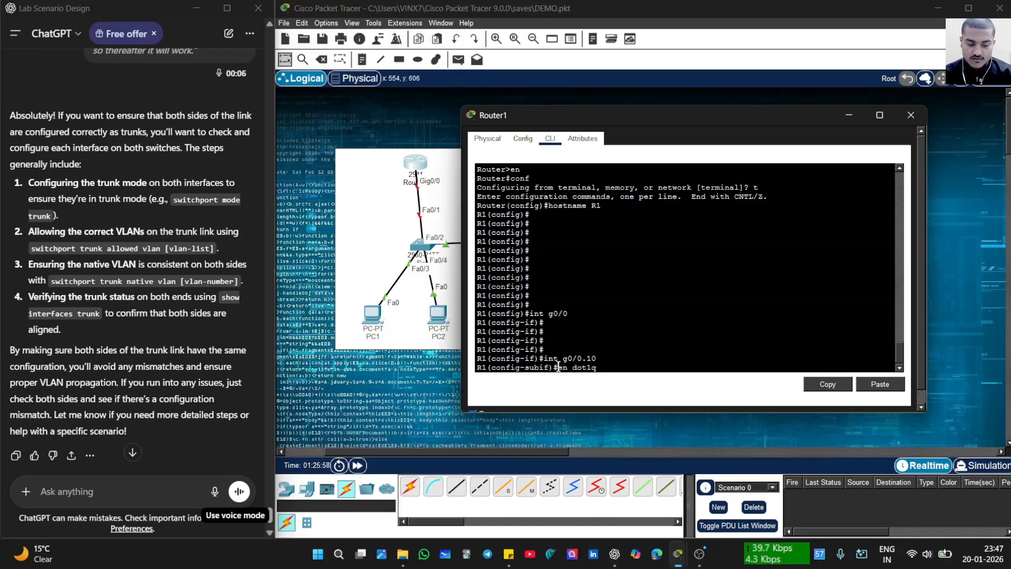
type(" 10")
key("Return")
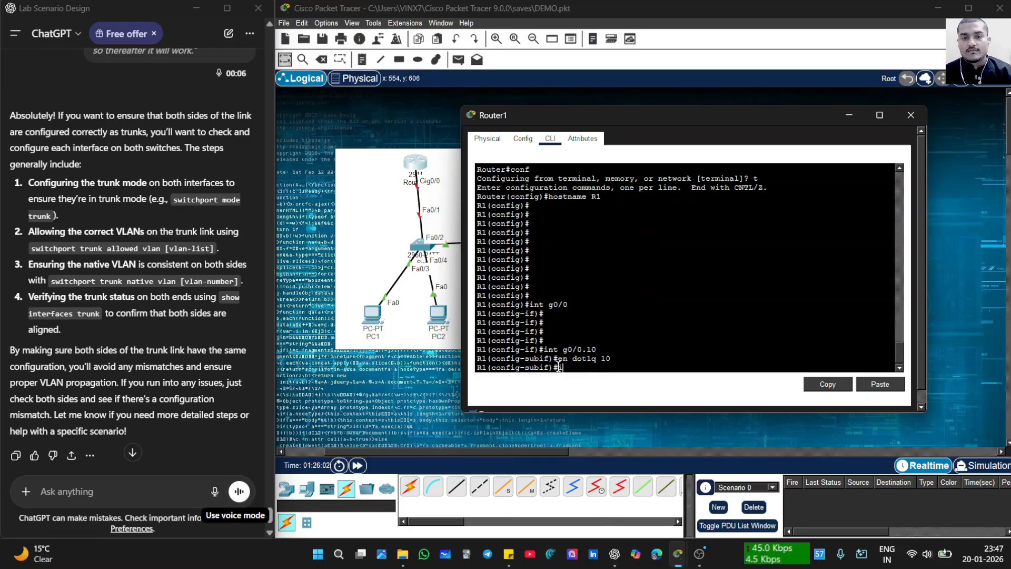
- Begin the ip command for the subinterface and move the Router1 window down to uncover the whole topology
type("ip")
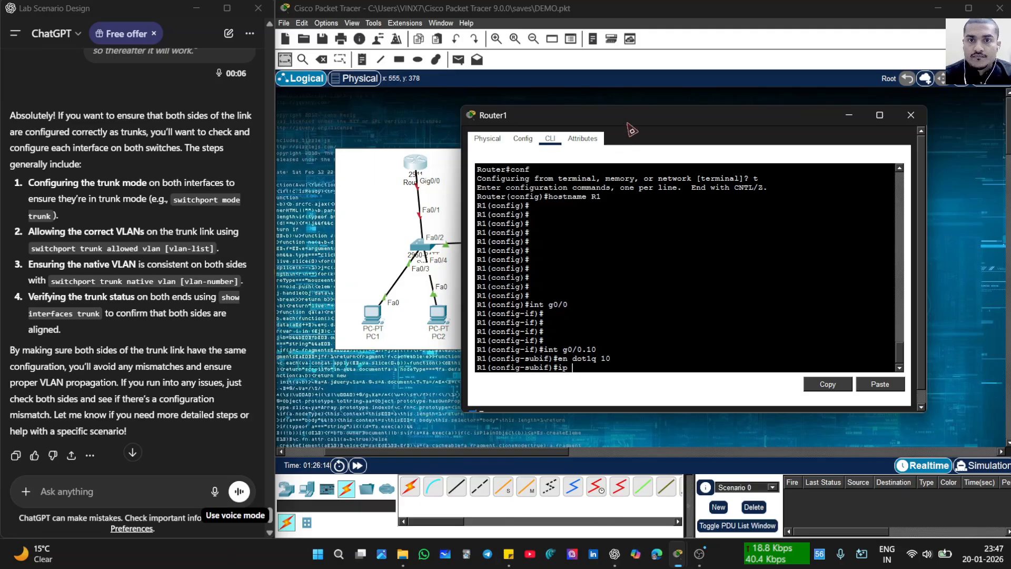
left_click_drag(633, 120, 694, 94)
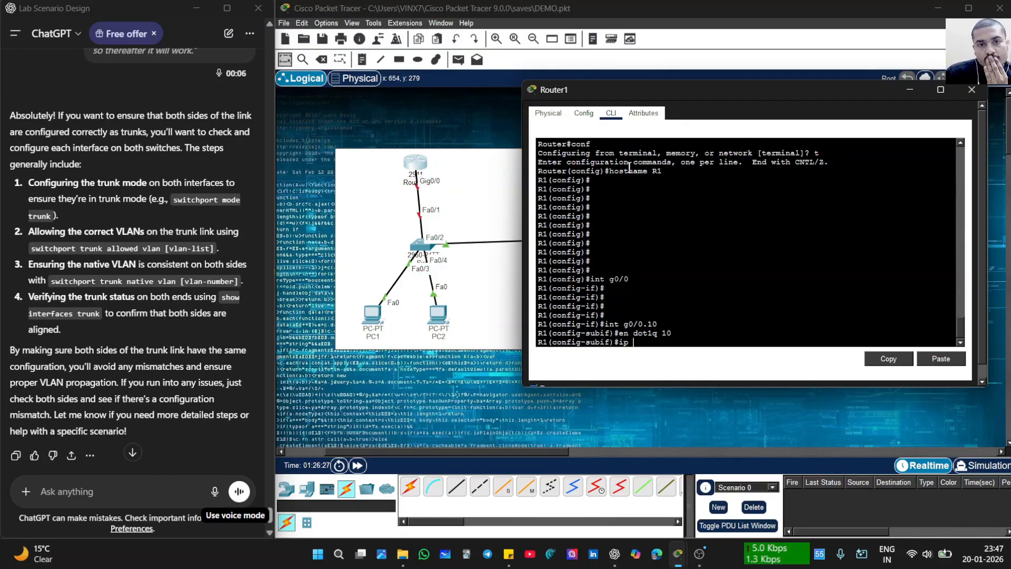
left_click_drag(707, 92, 726, 322)
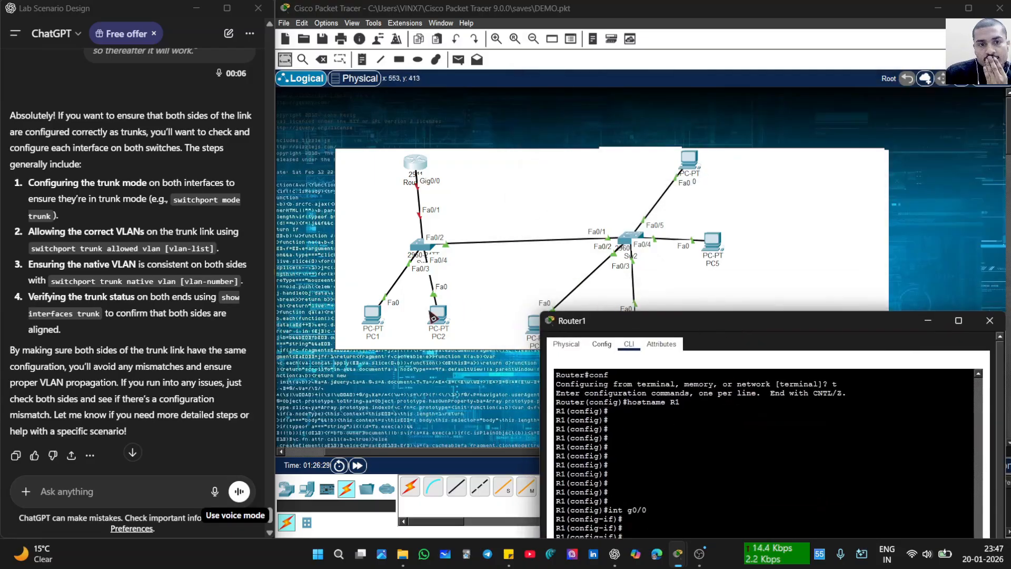
- Copy PC1's default gateway address, check its FastEthernet0 IP settings, and minimize the PC1 window
left_click(377, 315)
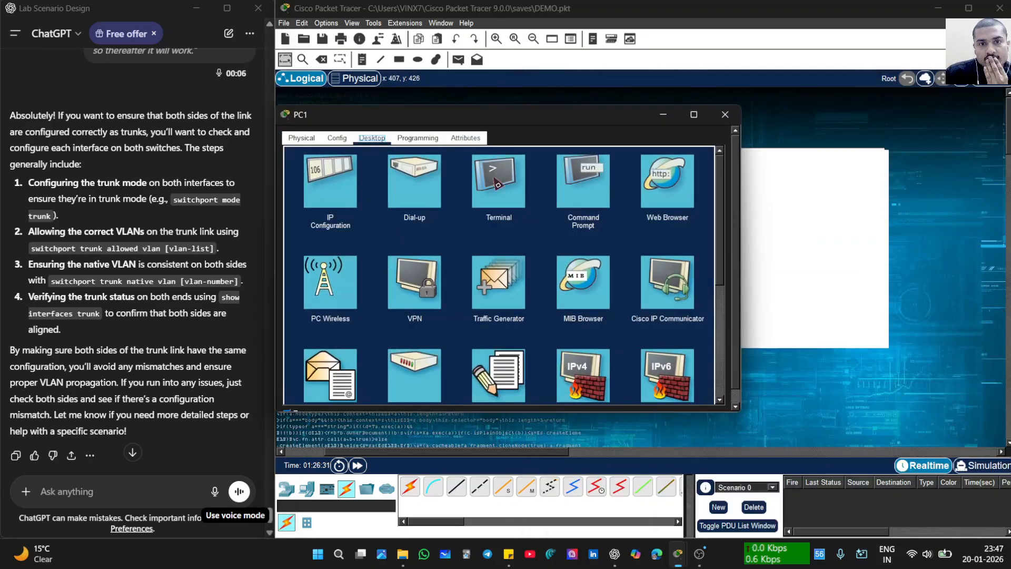
left_click(337, 138)
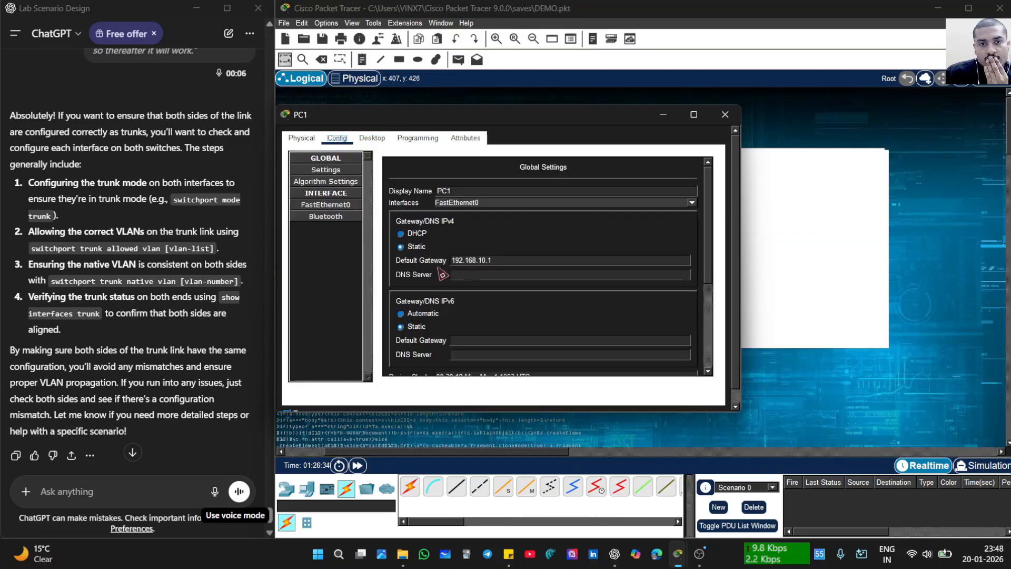
left_click_drag(497, 261, 453, 260)
right_click(470, 259)
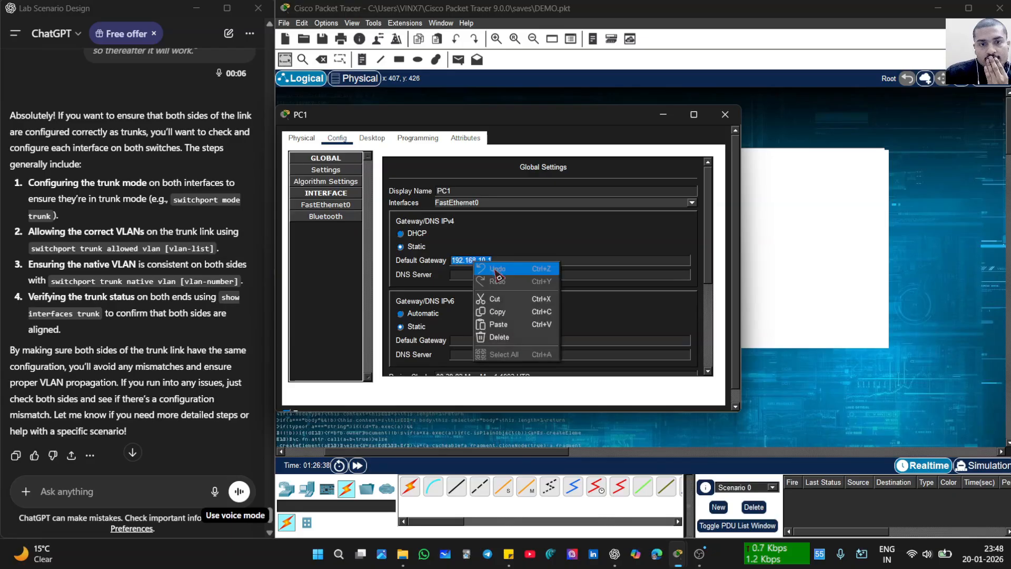
left_click(500, 314)
left_click(326, 207)
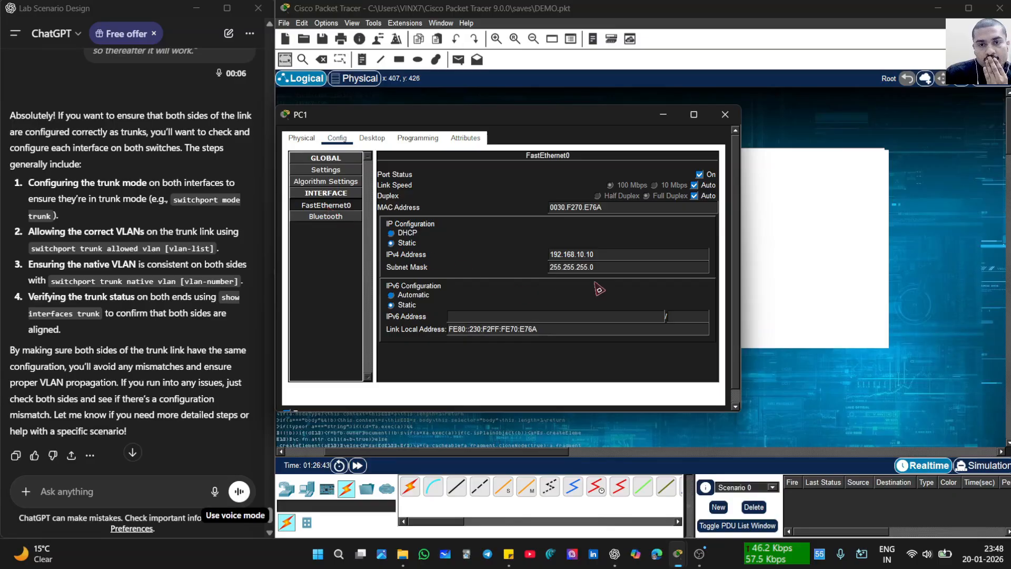
left_click(664, 115)
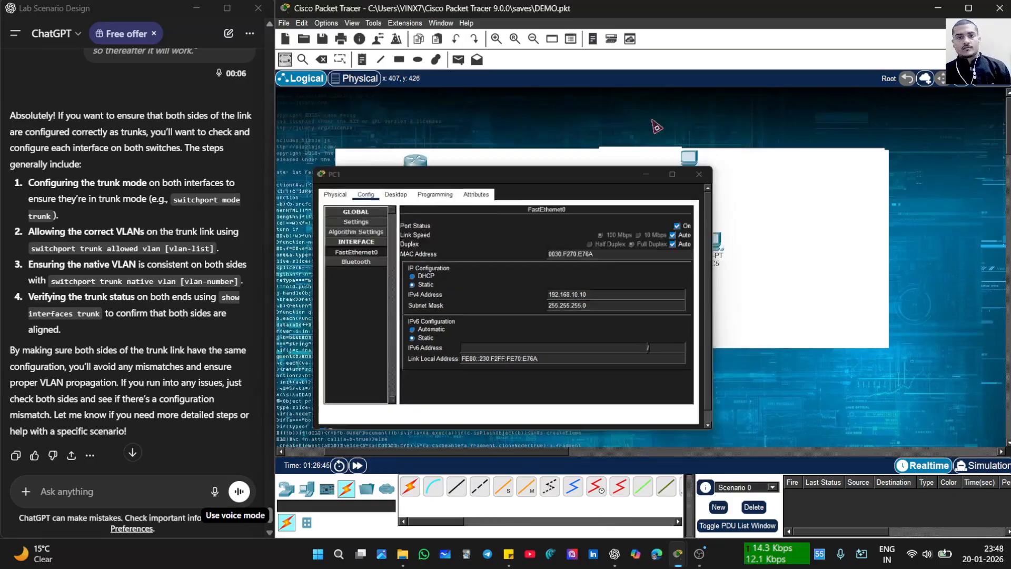
- Check the default gateway settings of PC0 and PC3, minimizing each window after viewing
left_click(631, 240)
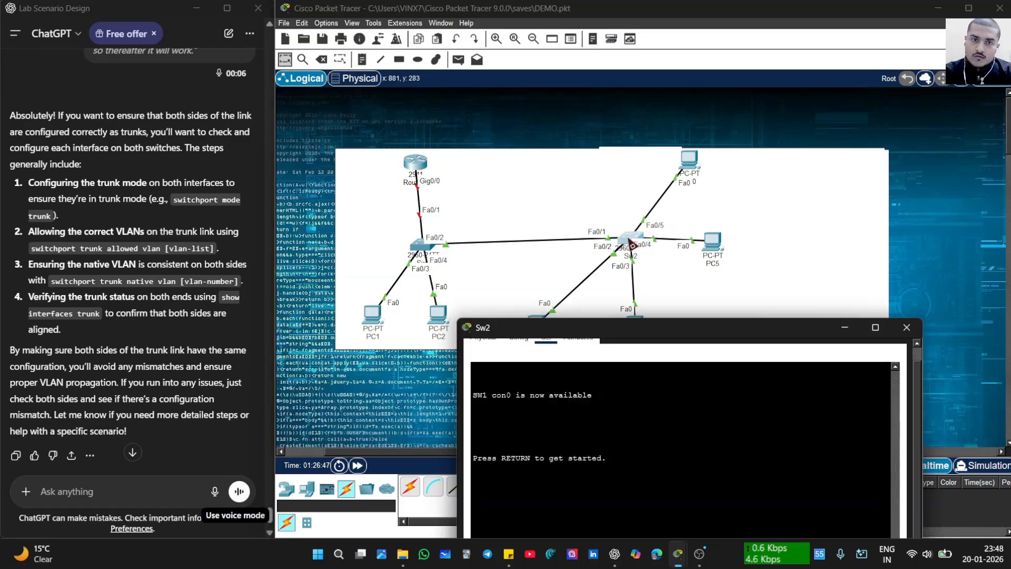
left_click(717, 274)
left_click(693, 161)
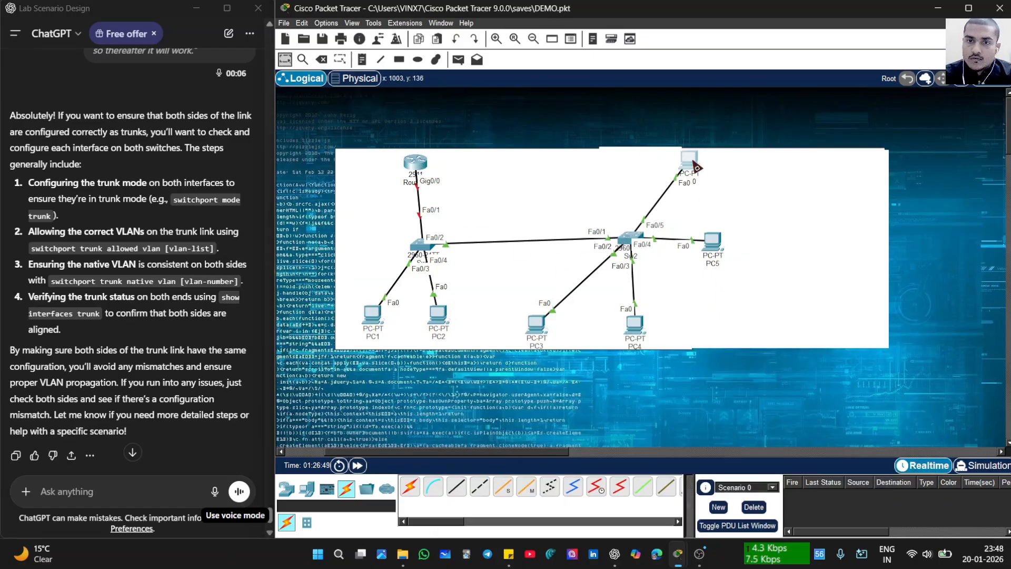
left_click(338, 139)
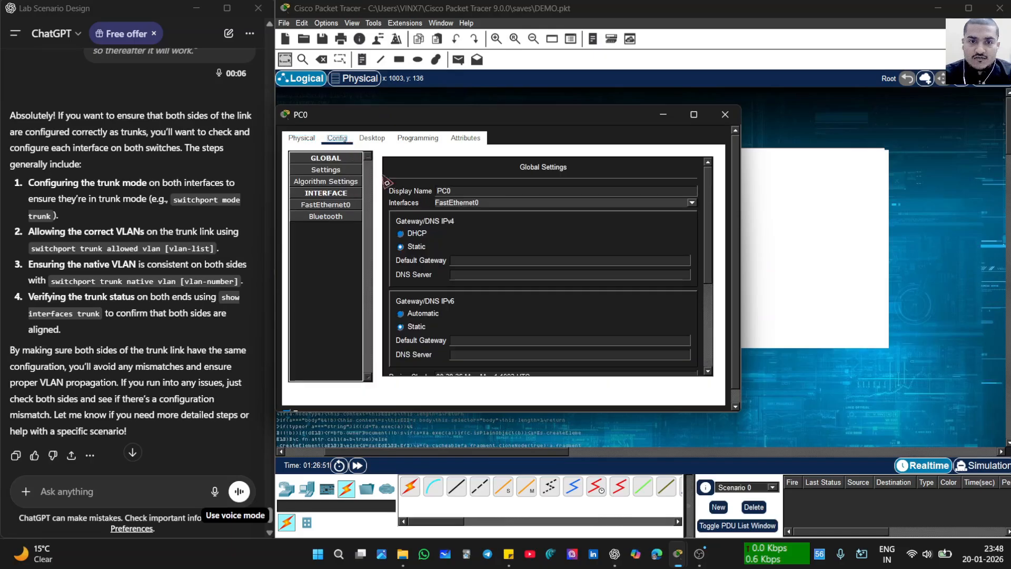
left_click(666, 115)
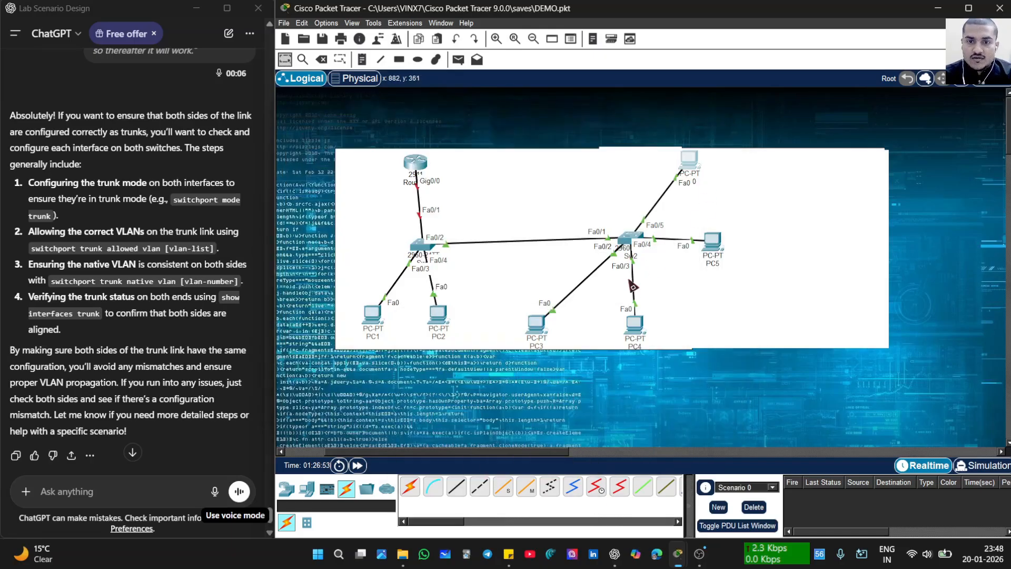
left_click(537, 325)
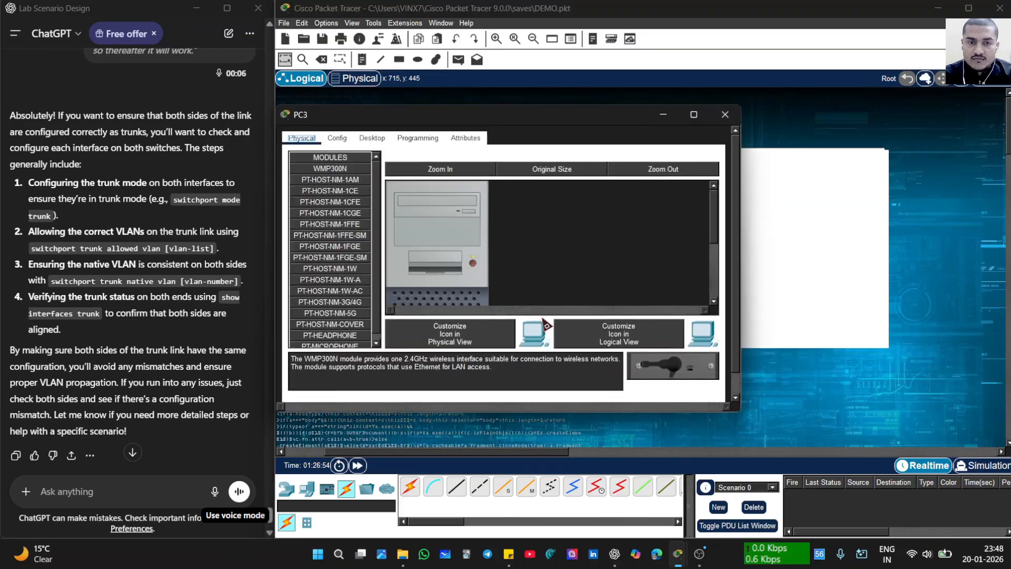
left_click(337, 138)
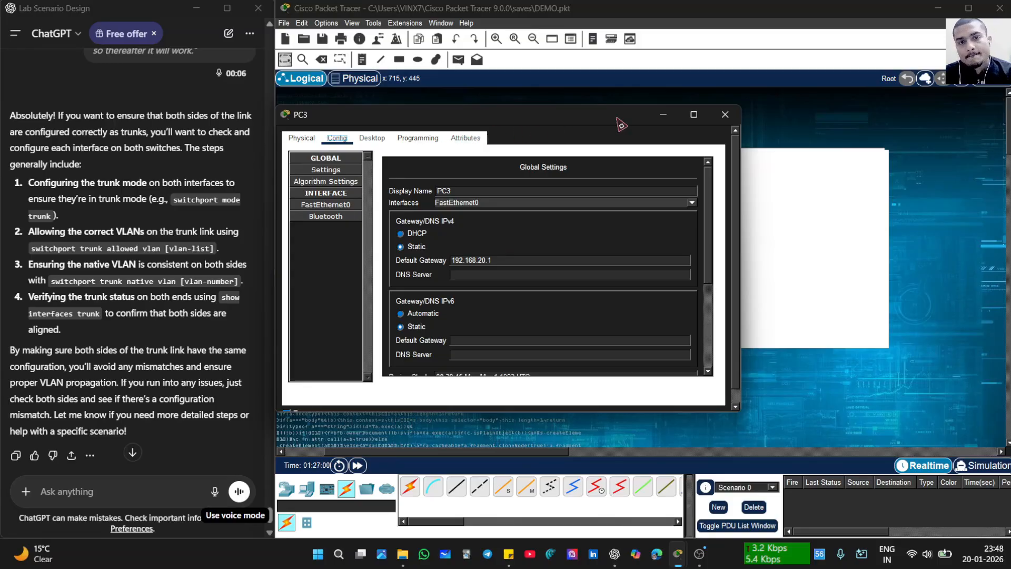
left_click(662, 120)
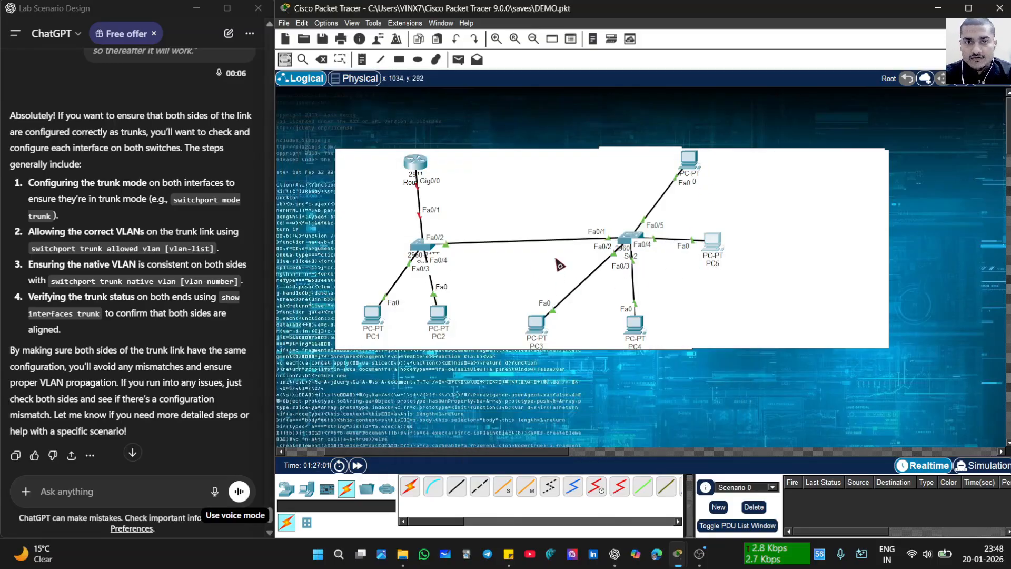
- Open PC5's global settings to reach its default gateway
left_click(593, 259)
left_click(372, 138)
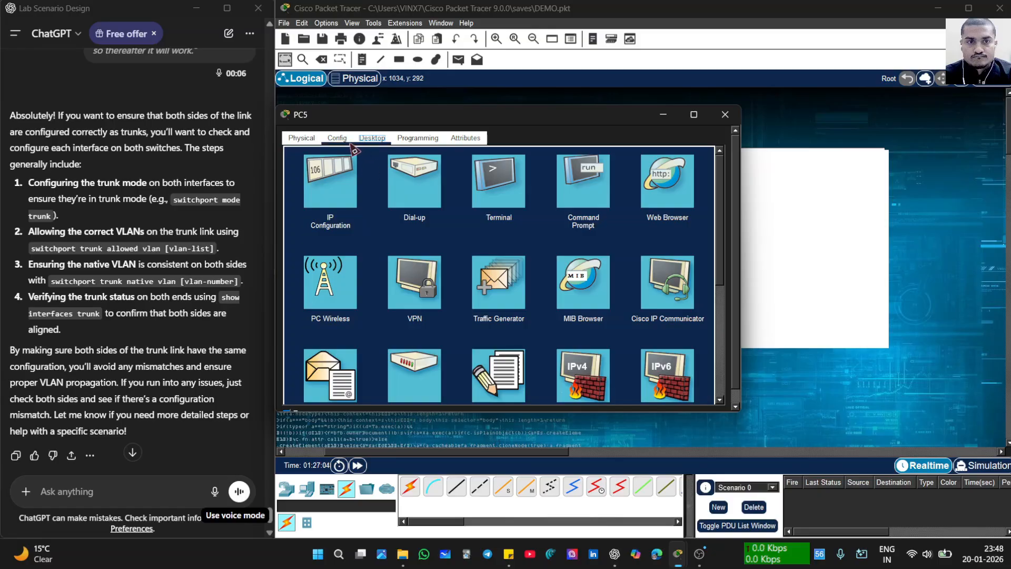
left_click(309, 139)
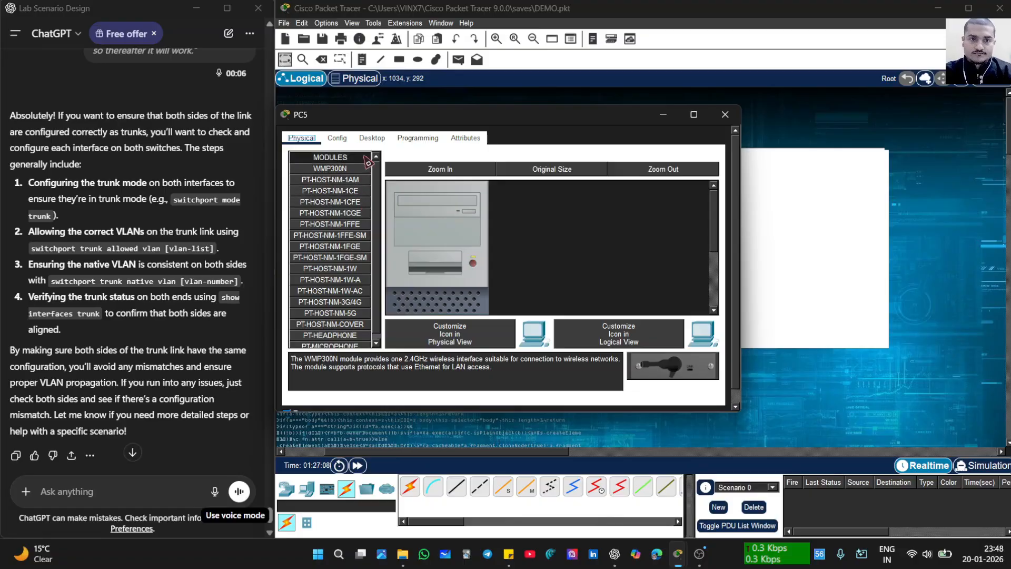
left_click(348, 142)
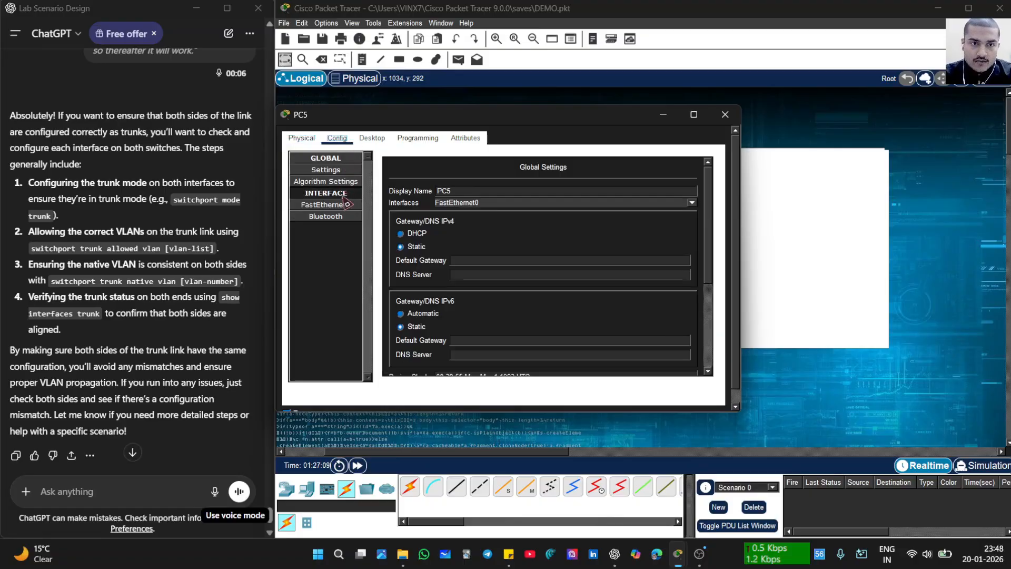
- Try to set PC5's IPv4 default gateway to "192.168. 30.11", and dismiss the resulting dialog
left_click(503, 261)
type("1")
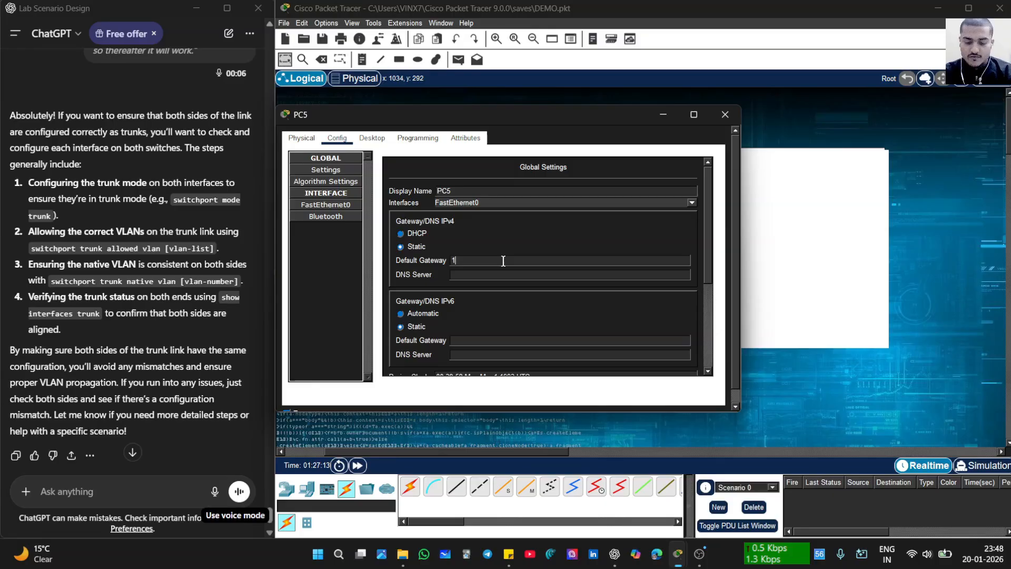
type("92.1168.")
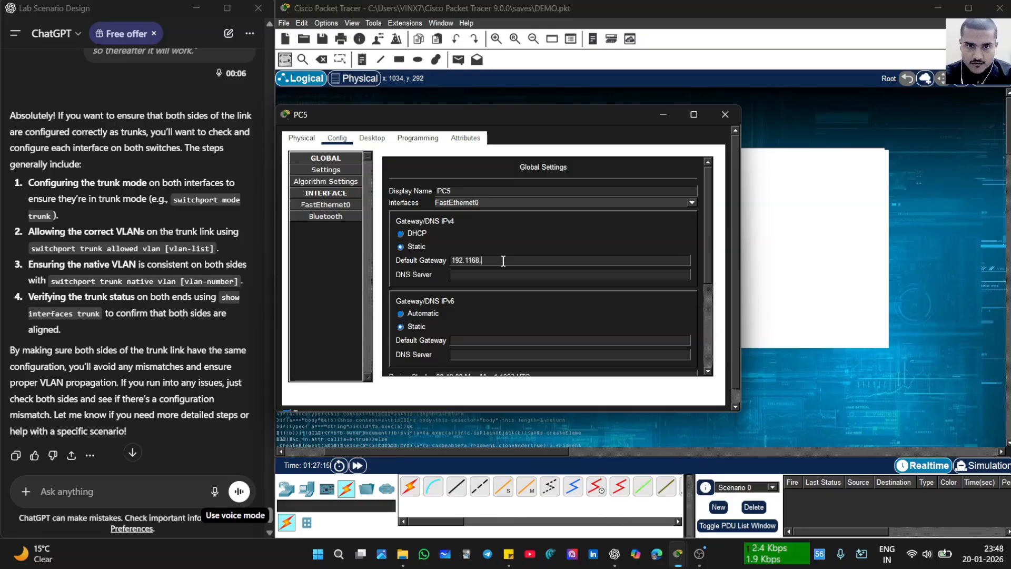
key("BackSpace")
key("BackSpace")
key("BackSpace")
key("BackSpace")
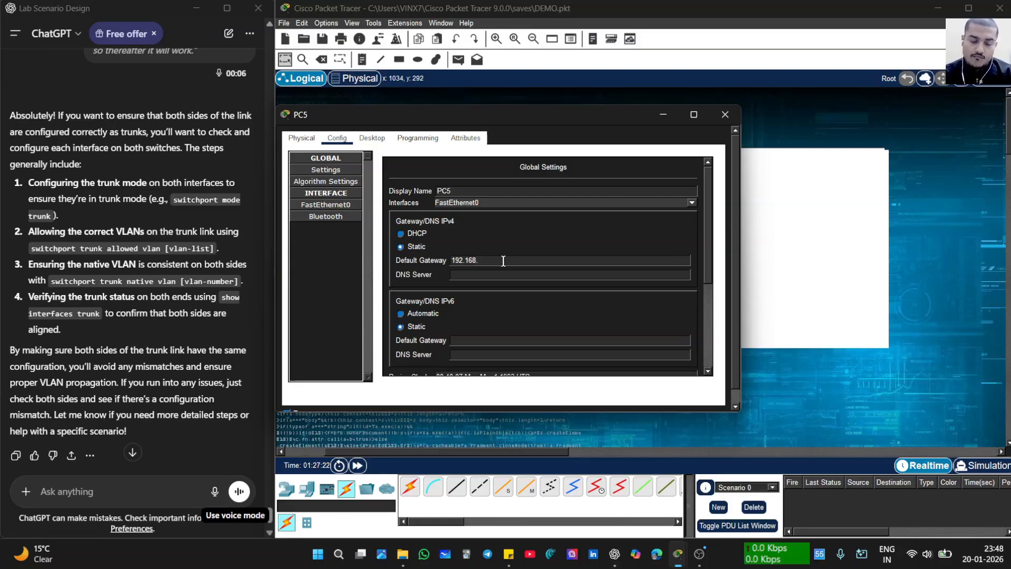
type("0")
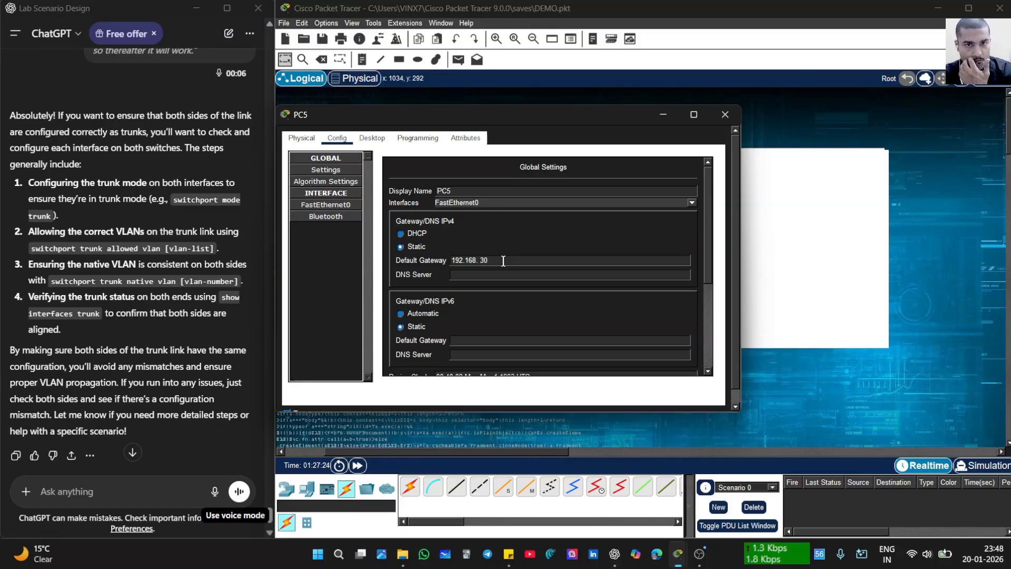
type(".11")
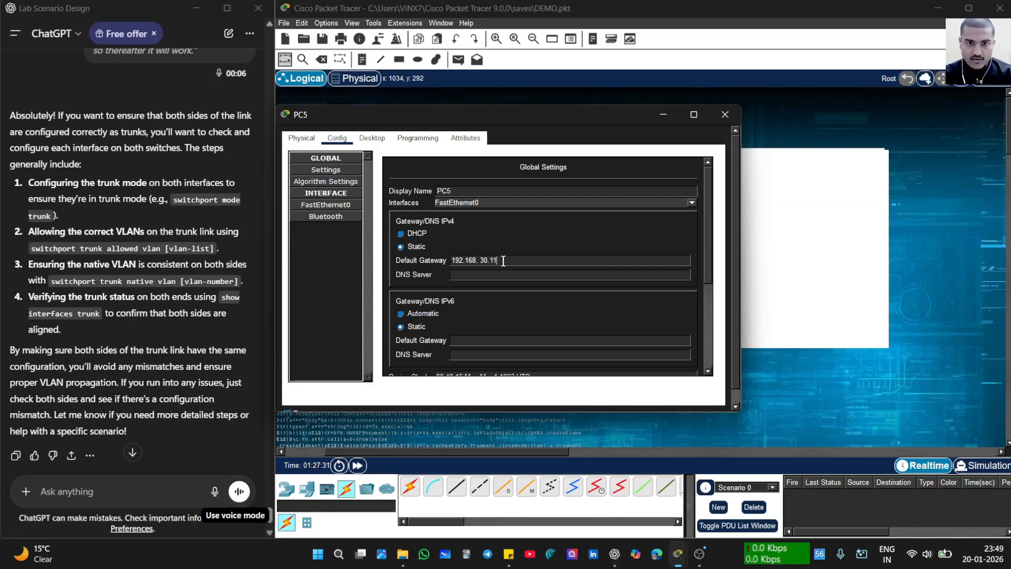
key("Return")
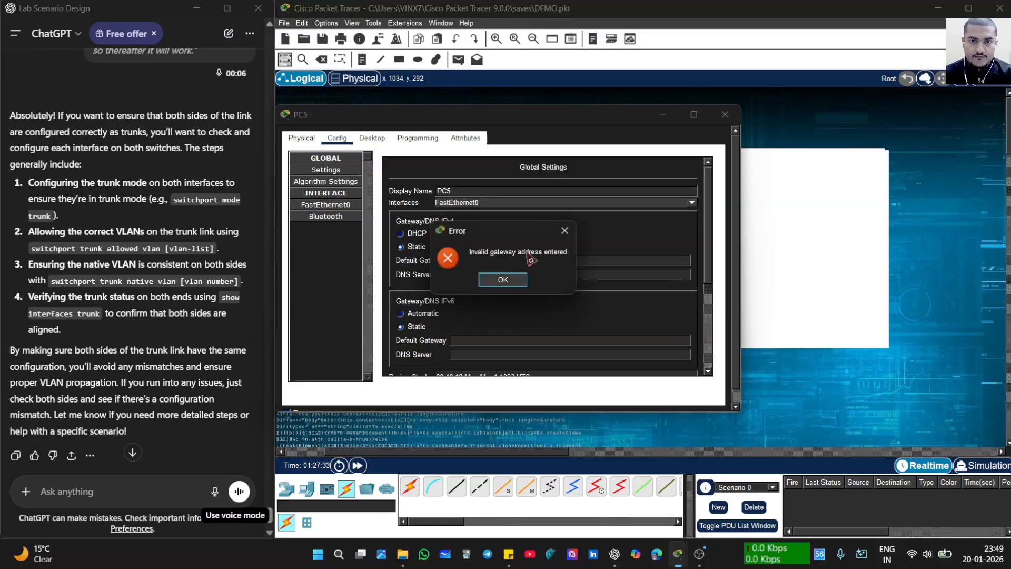
left_click(565, 231)
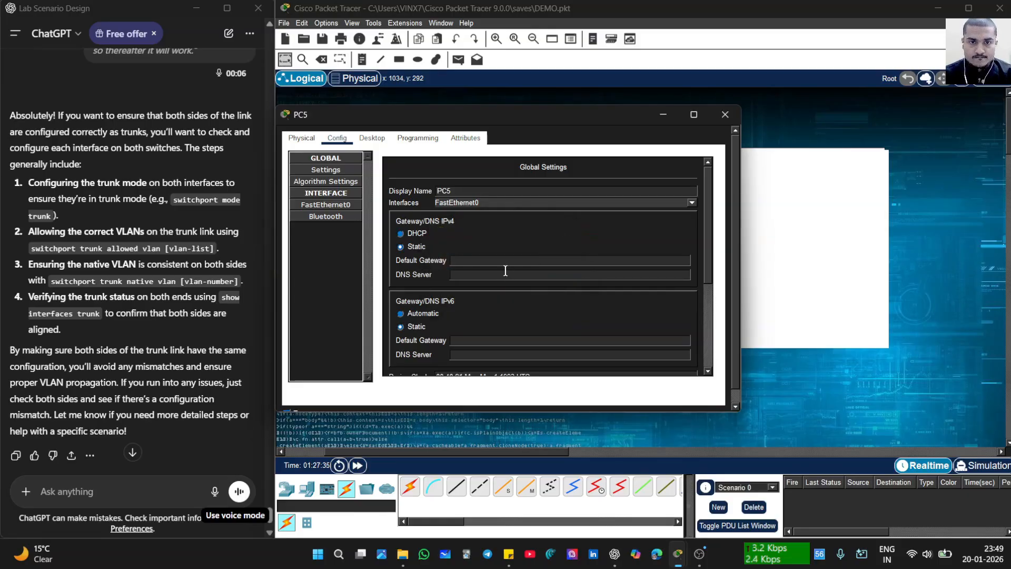
- Set PC5's IPv4 default gateway to 192.168.30.11
key("BackSpace")
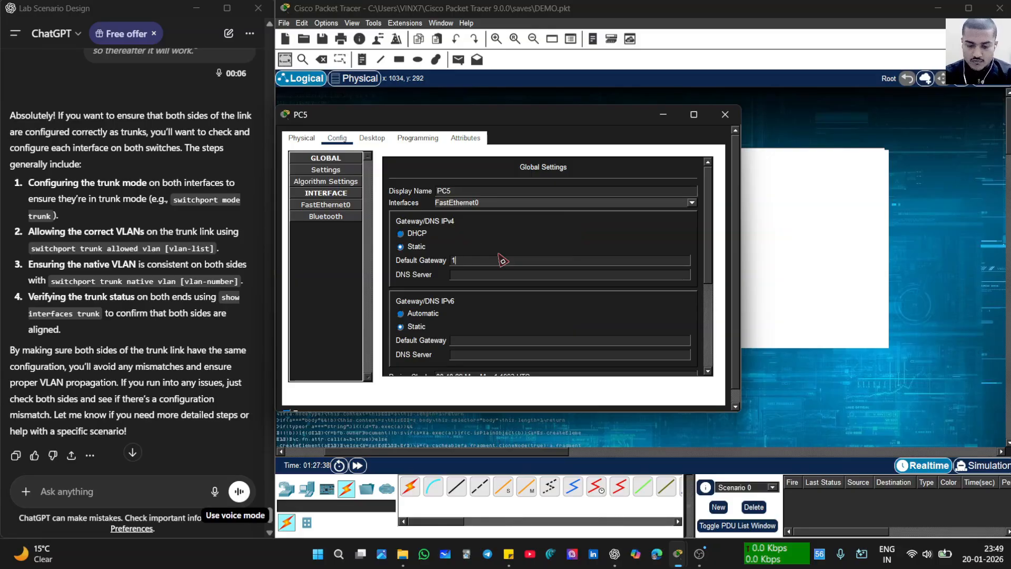
type("92.168")
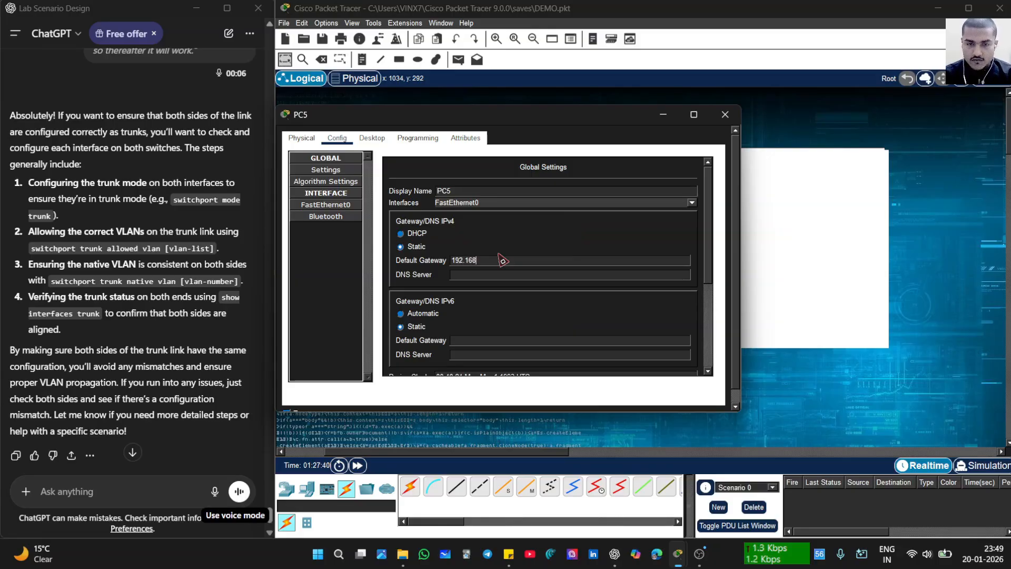
type(".30")
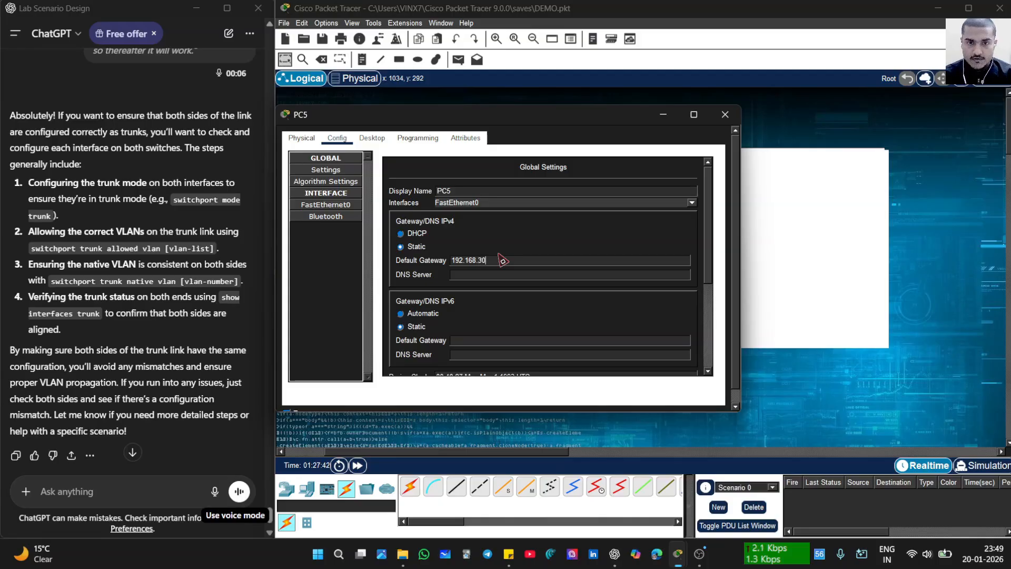
type(".11")
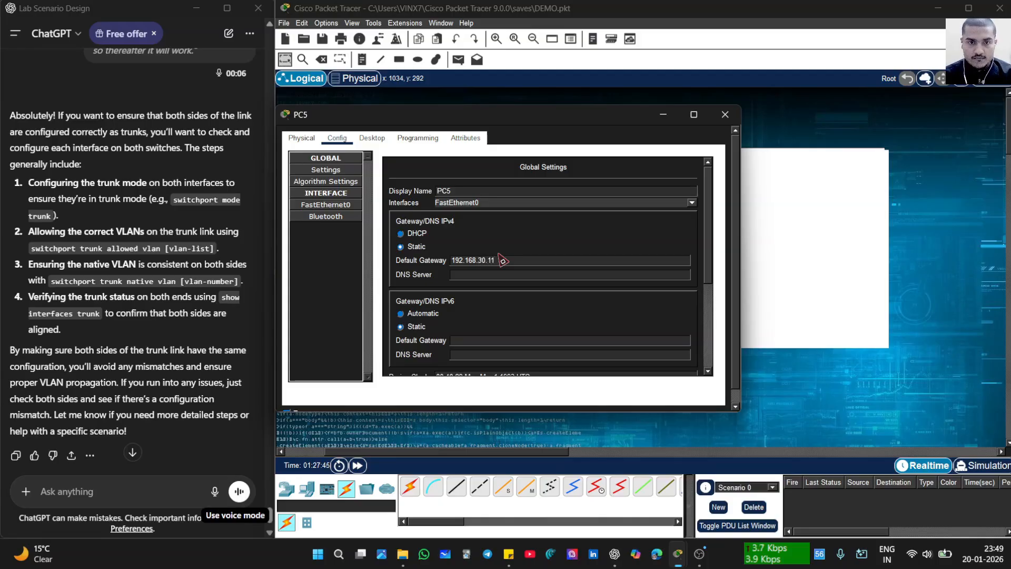
- Try to set PC5's FastEthernet0 IPv4 address to "192.168. 30.11", and dismiss the resulting dialog
left_click(324, 193)
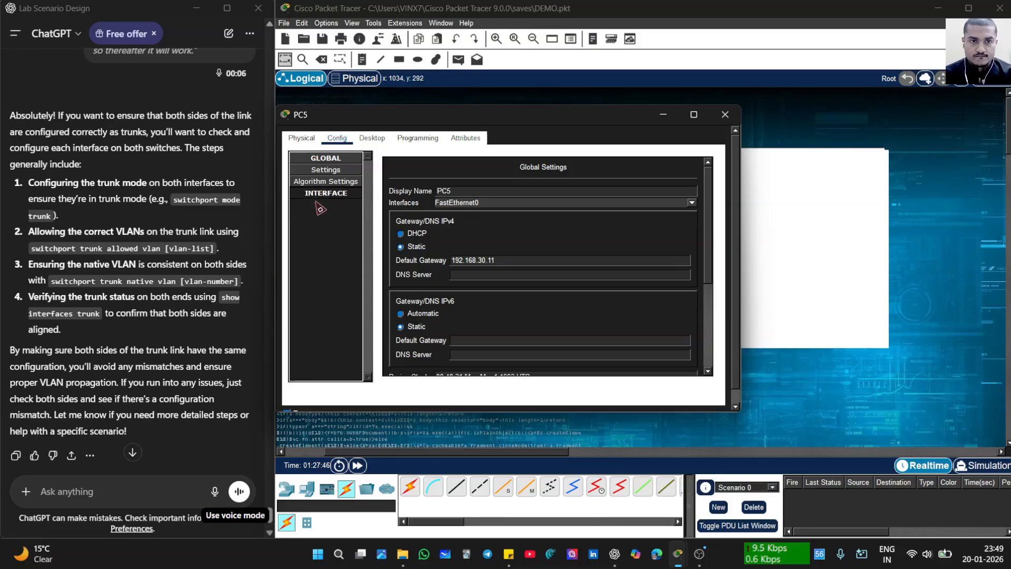
left_click(324, 194)
left_click(326, 205)
left_click(624, 254)
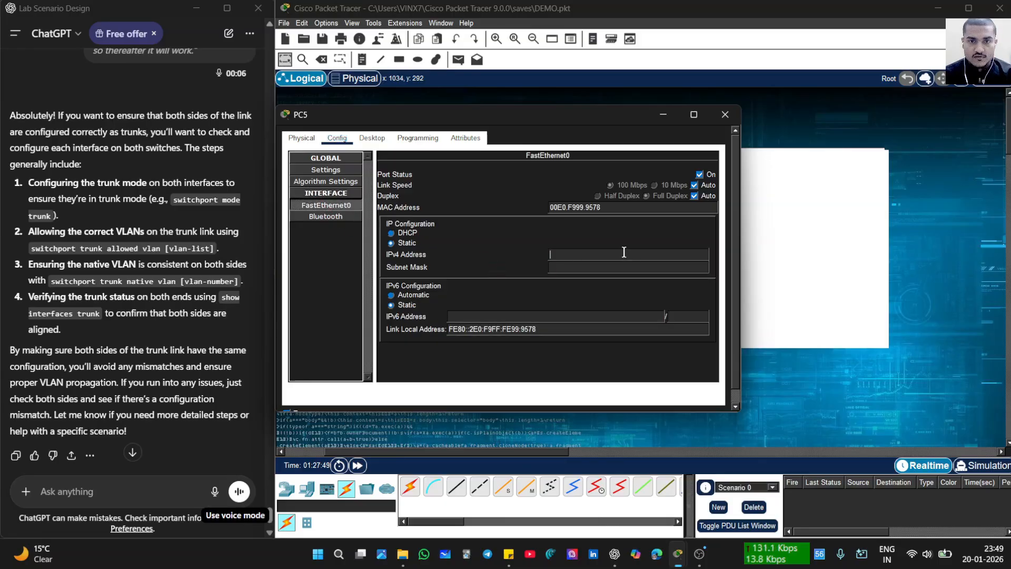
type("192.15")
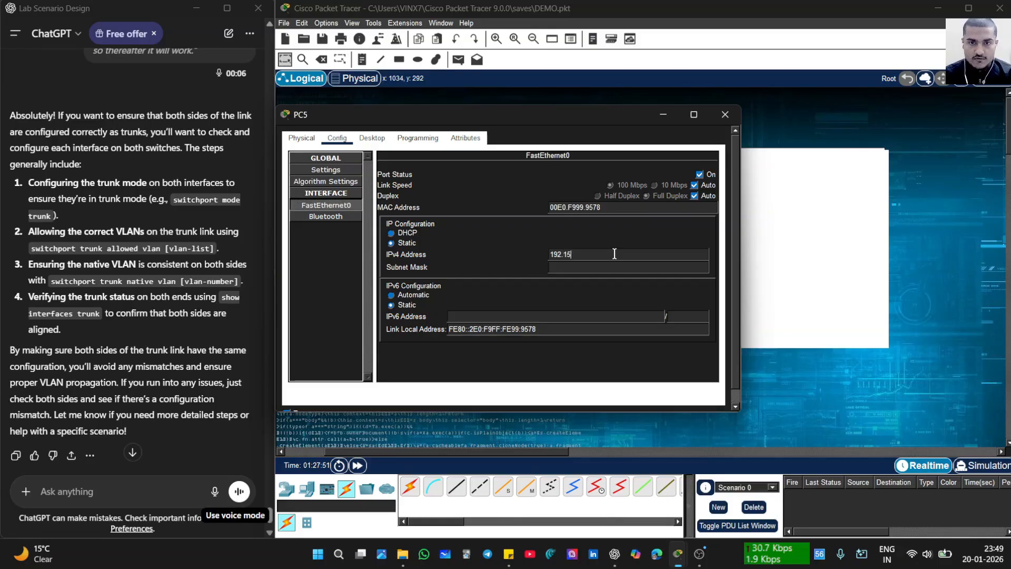
key("BackSpace")
type("6")
key("BackSpace")
type(".")
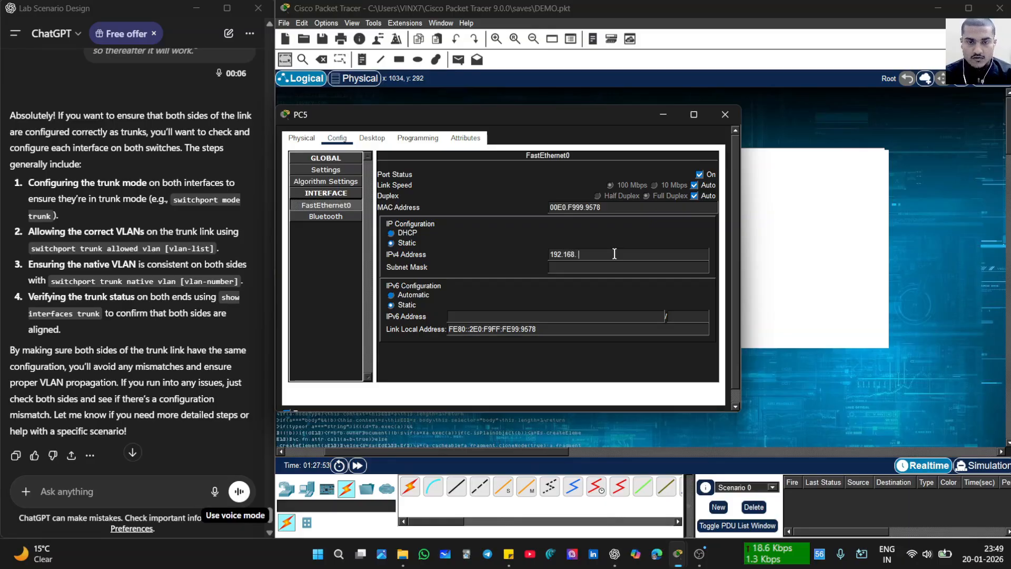
type("2")
type("3")
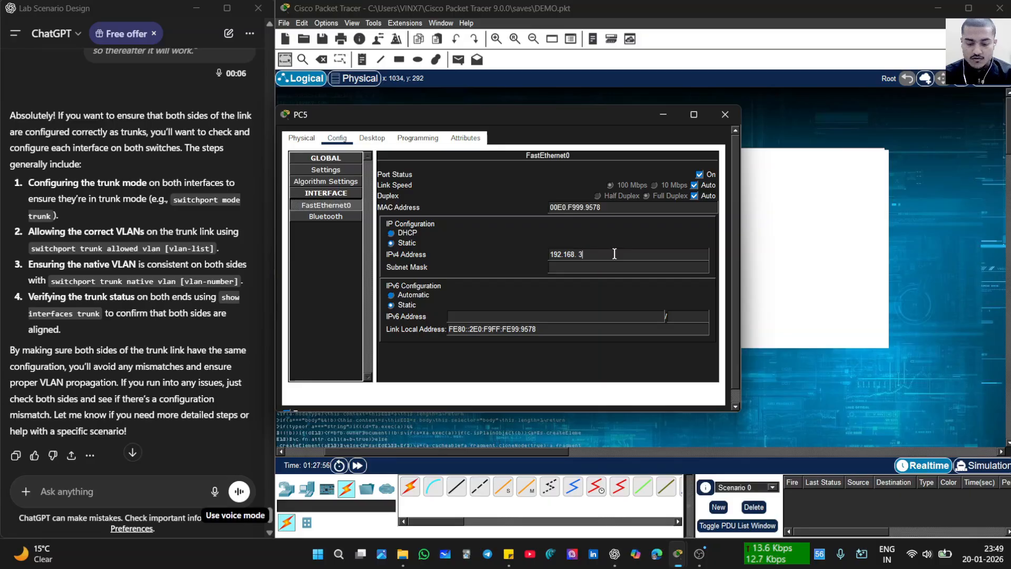
type("0.11")
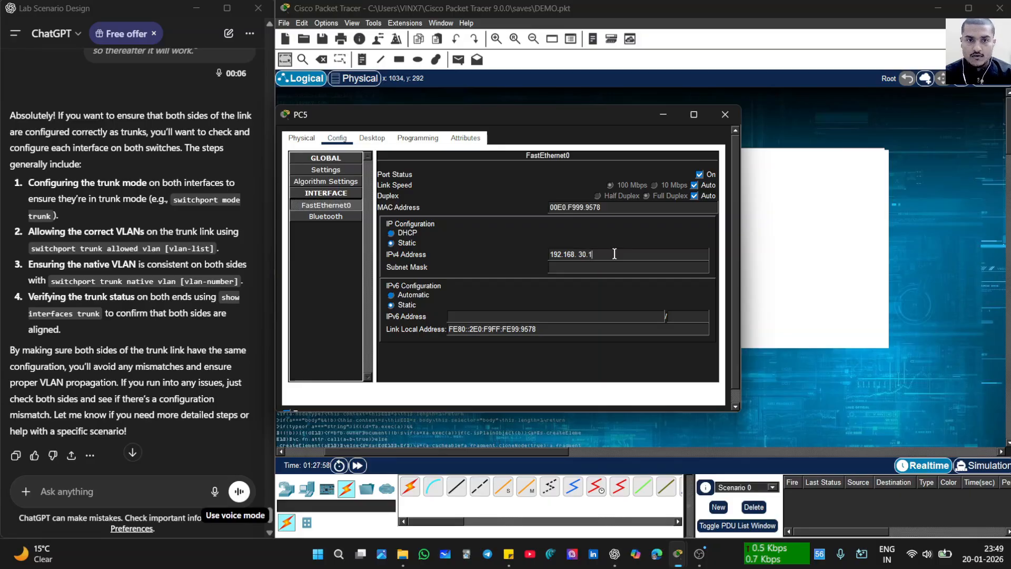
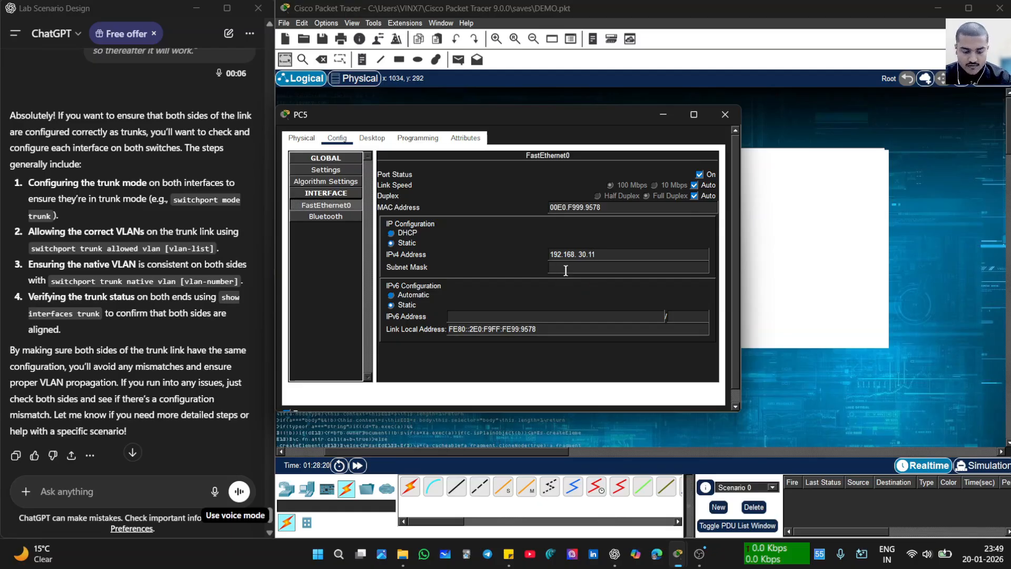
left_click(566, 270)
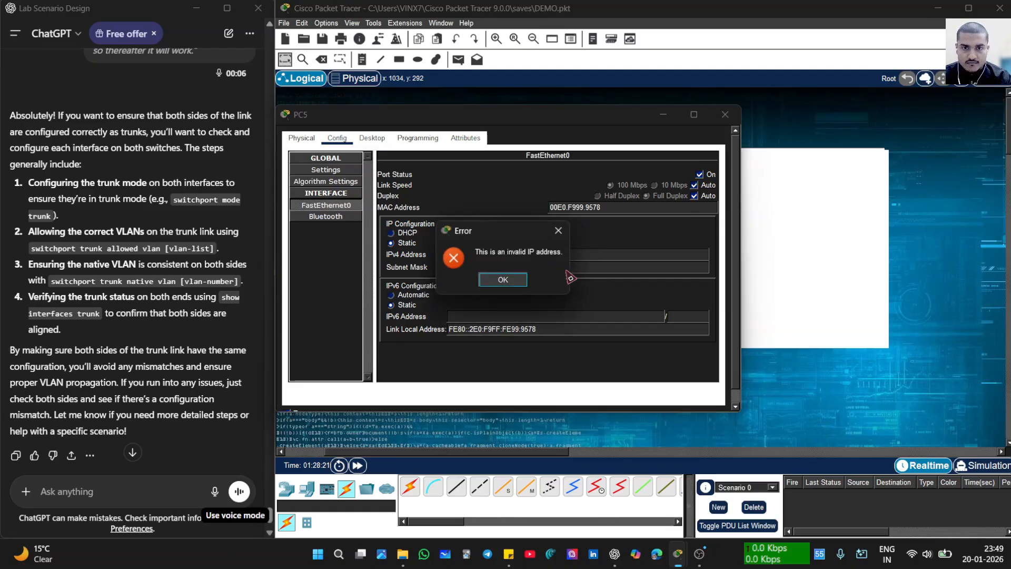
left_click(515, 284)
- Correct PC5's IPv4 default gateway to 192.168.30.1 in its global settings
left_click(334, 181)
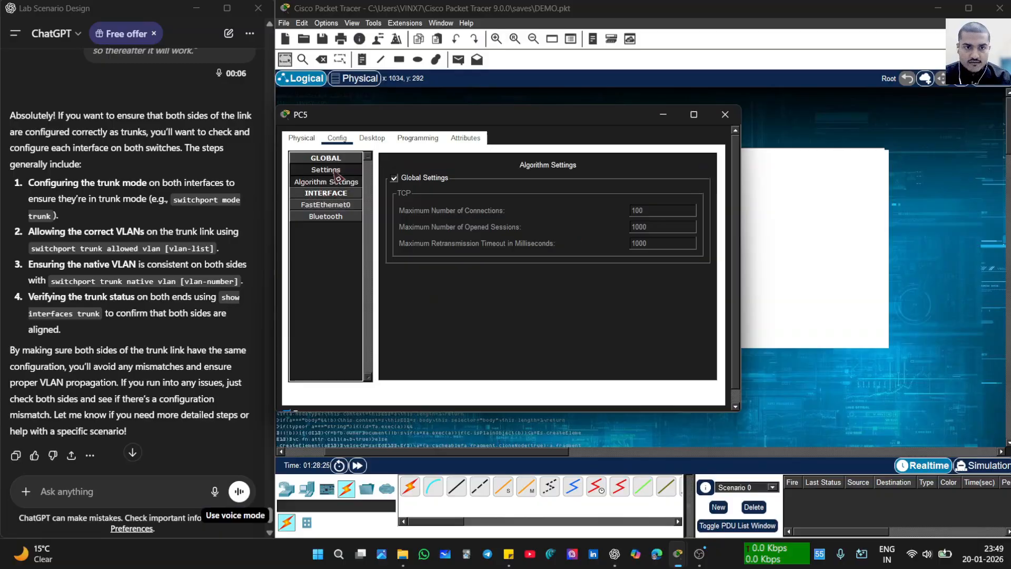
left_click(334, 172)
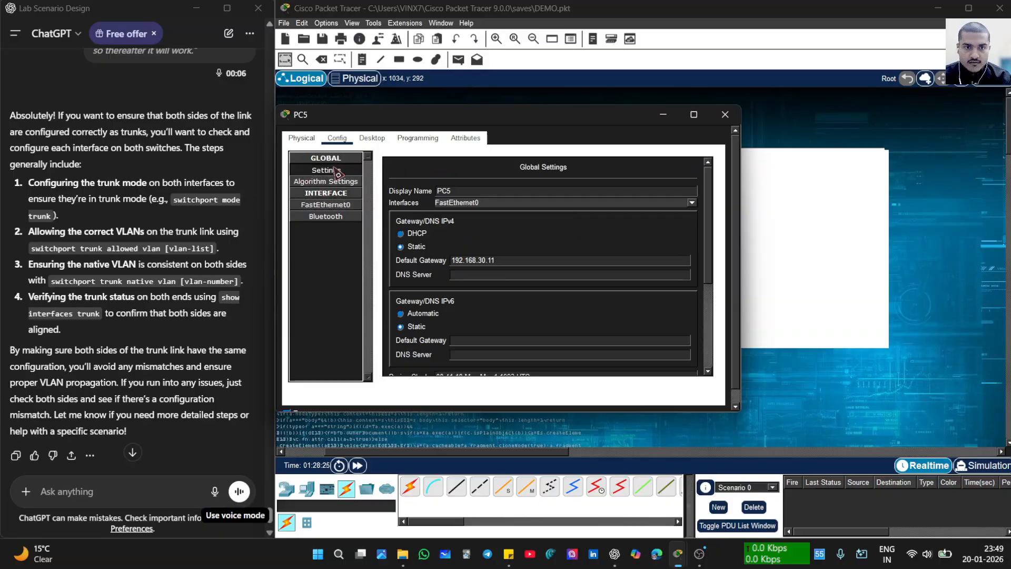
left_click(498, 260)
key("BackSpace")
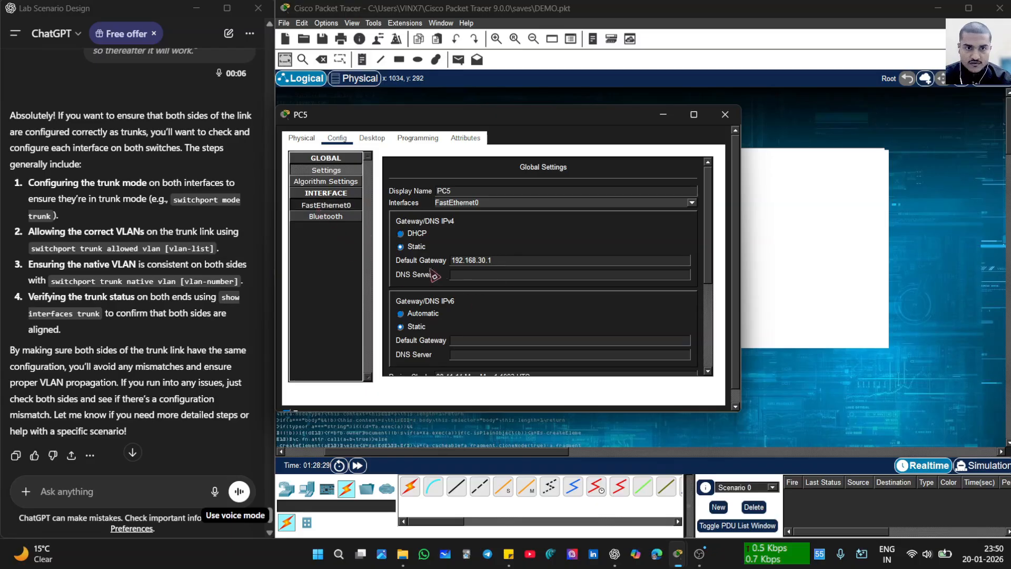
- Set PC5's FastEthernet0 IPv4 address to 192.168.30.11 with subnet mask 255.255.255.0, and minimize the PC5 window
left_click(326, 205)
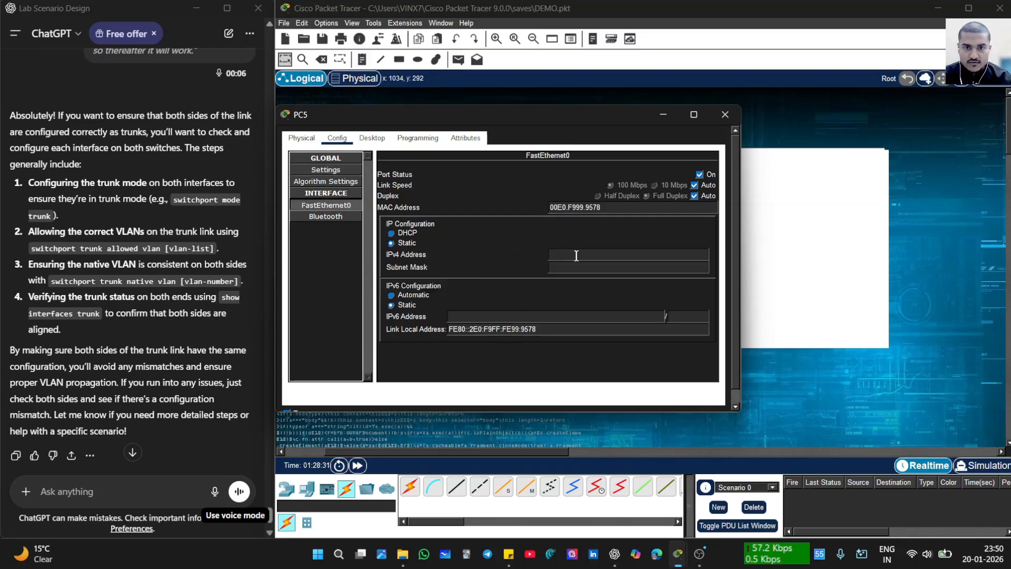
type("168")
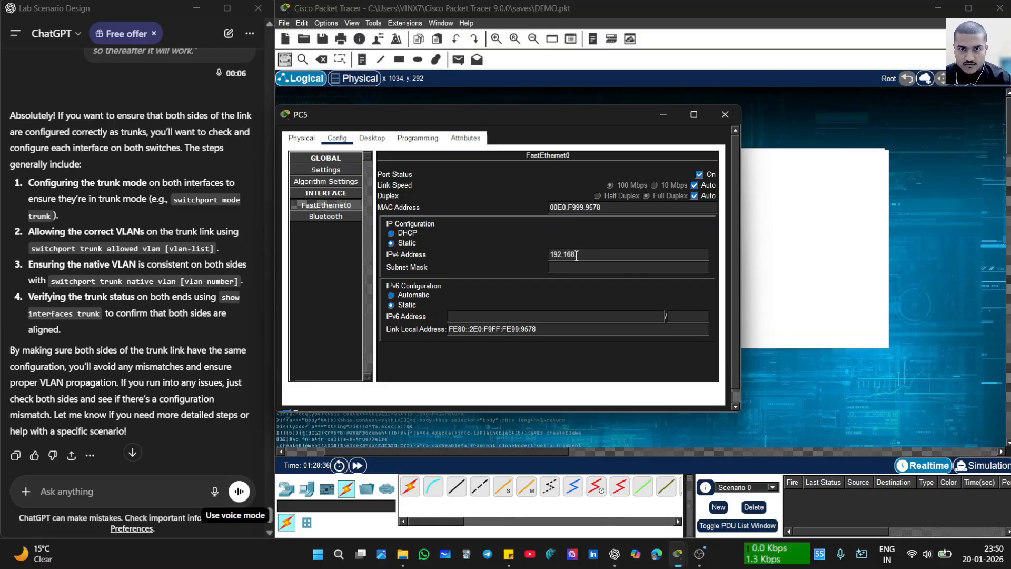
type(".3")
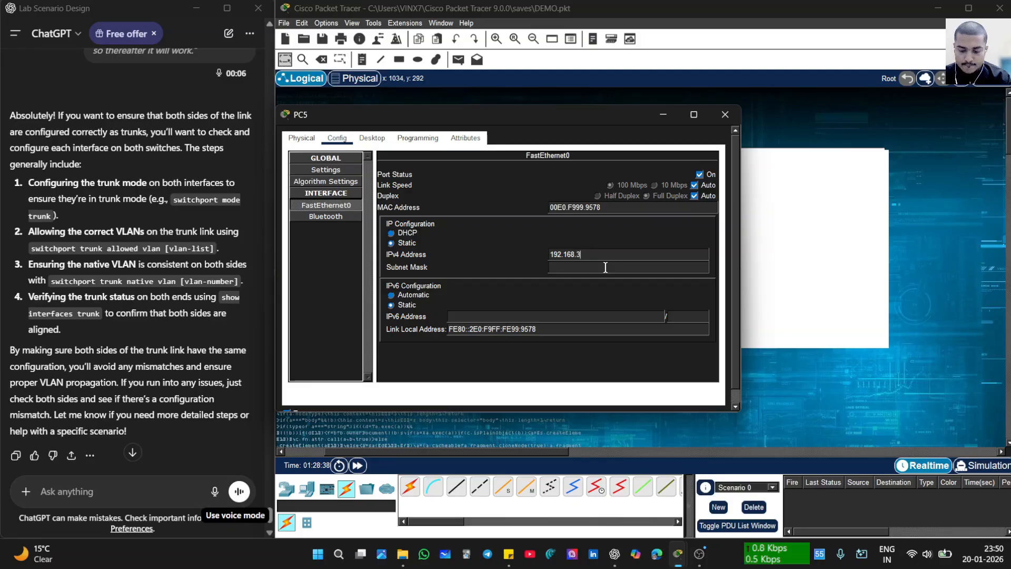
type("0.11")
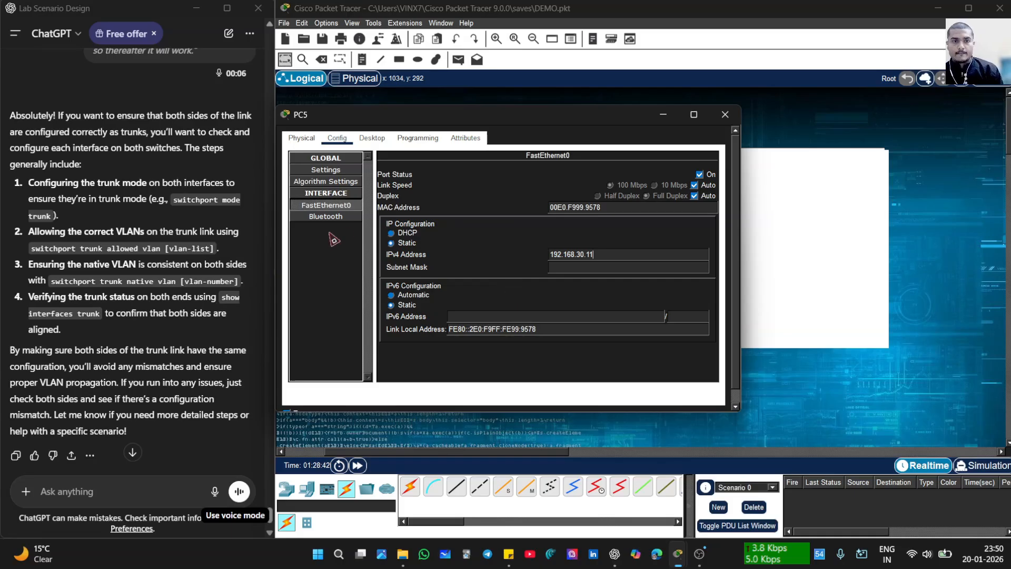
key("Tab")
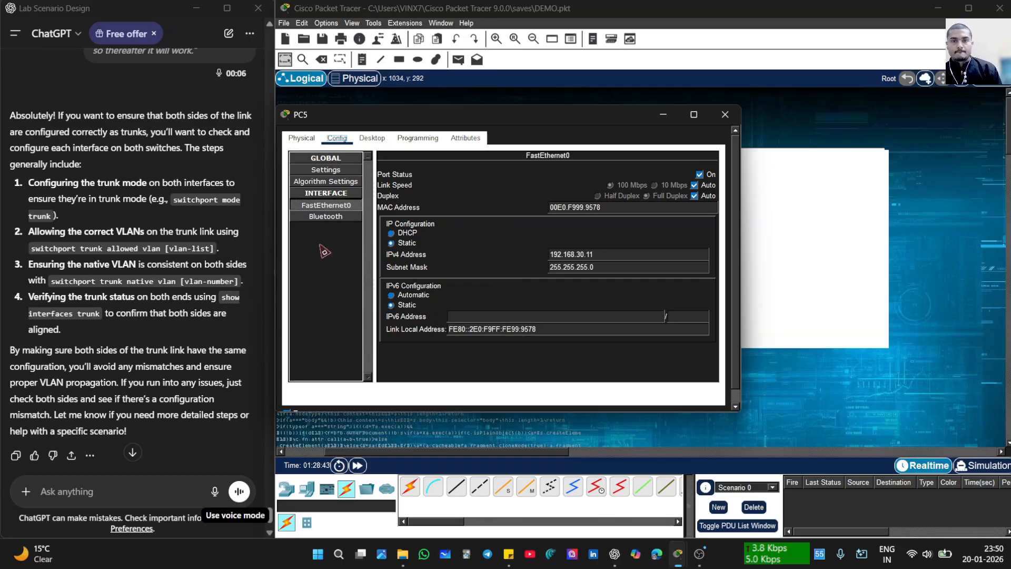
left_click(664, 116)
- Set PC0's IPv4 default gateway to 192.168.30.1 in its global settings
left_click(688, 164)
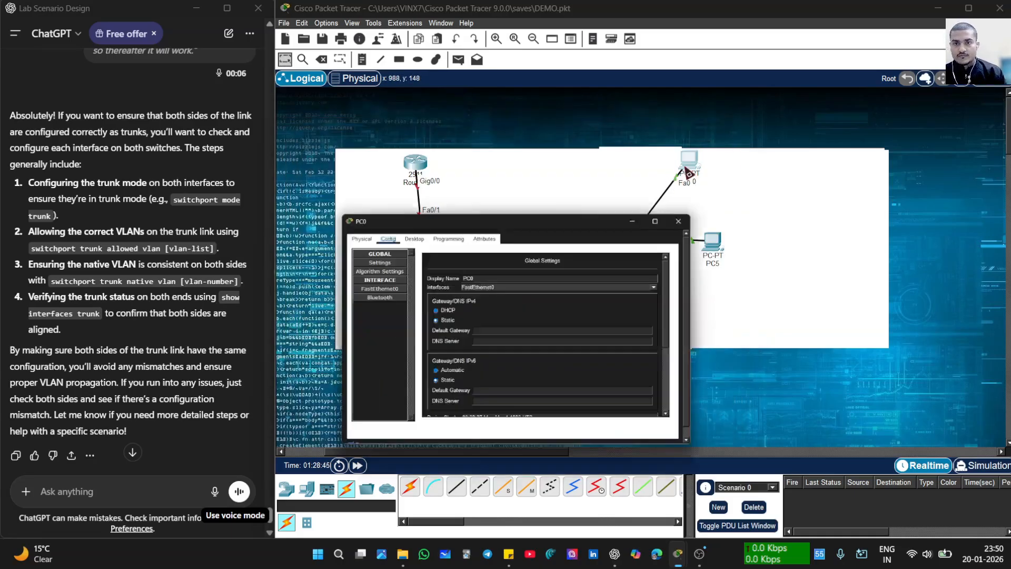
left_click(475, 262)
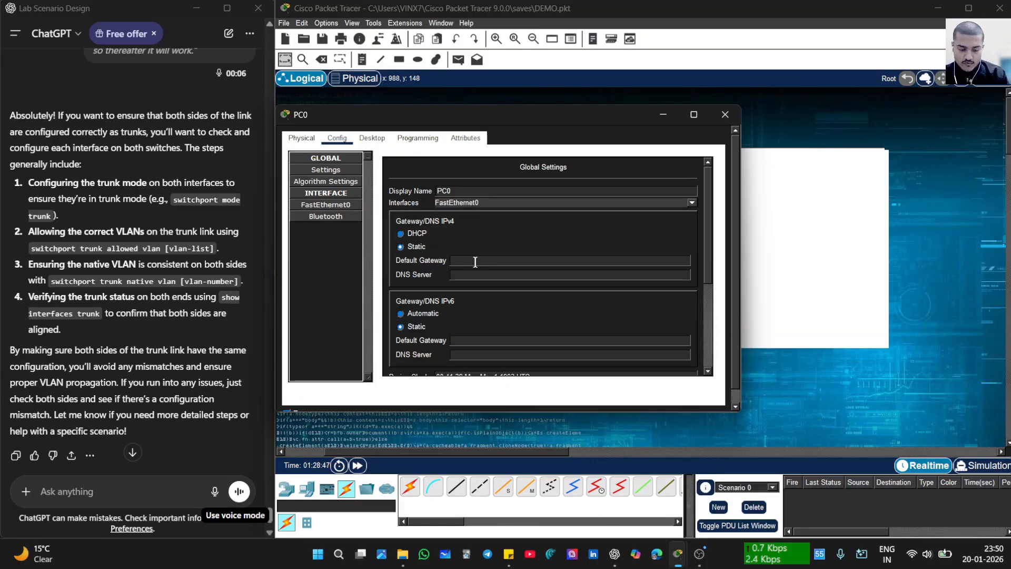
type("192")
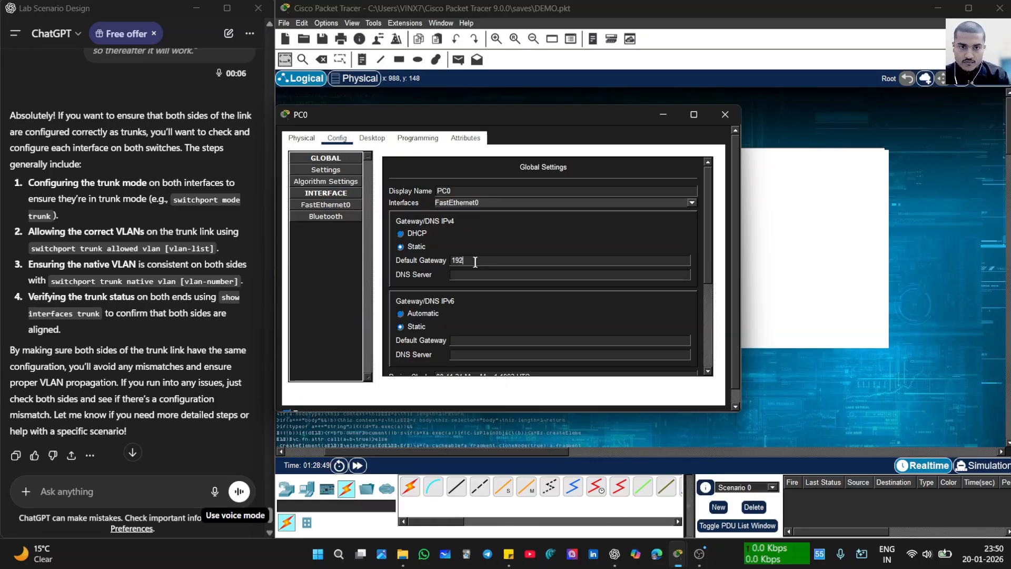
type(".16")
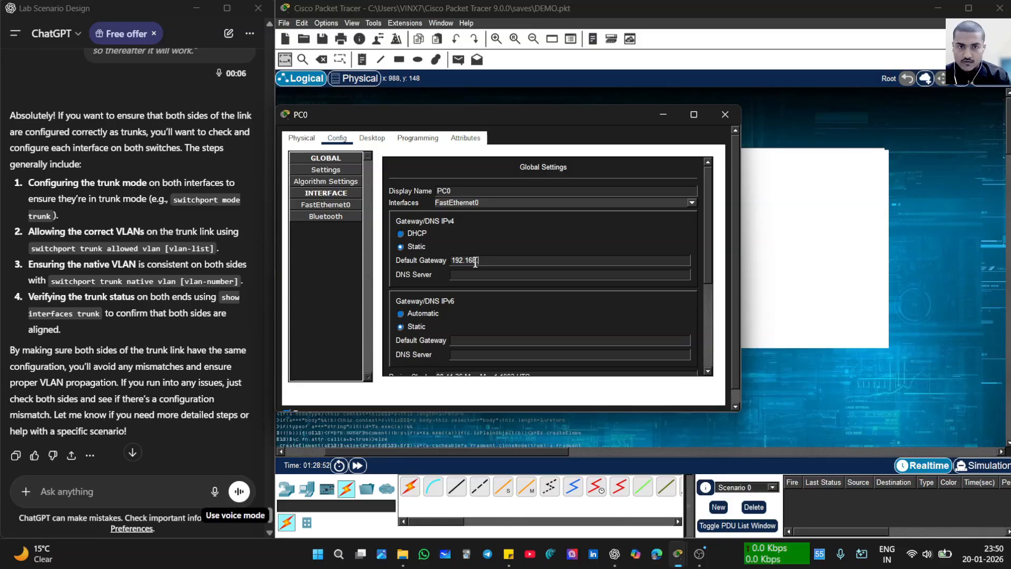
type("8.30.")
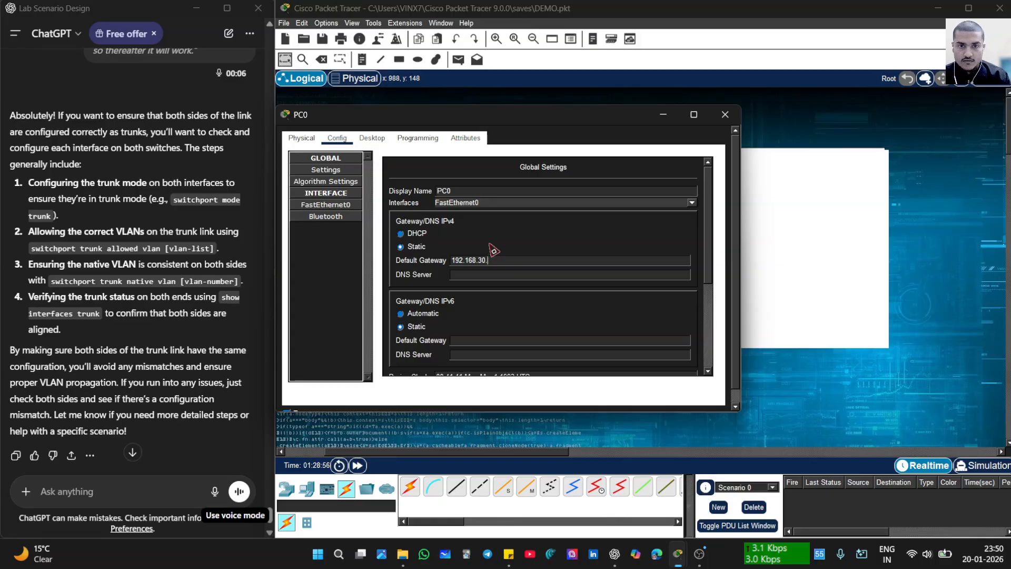
type("1")
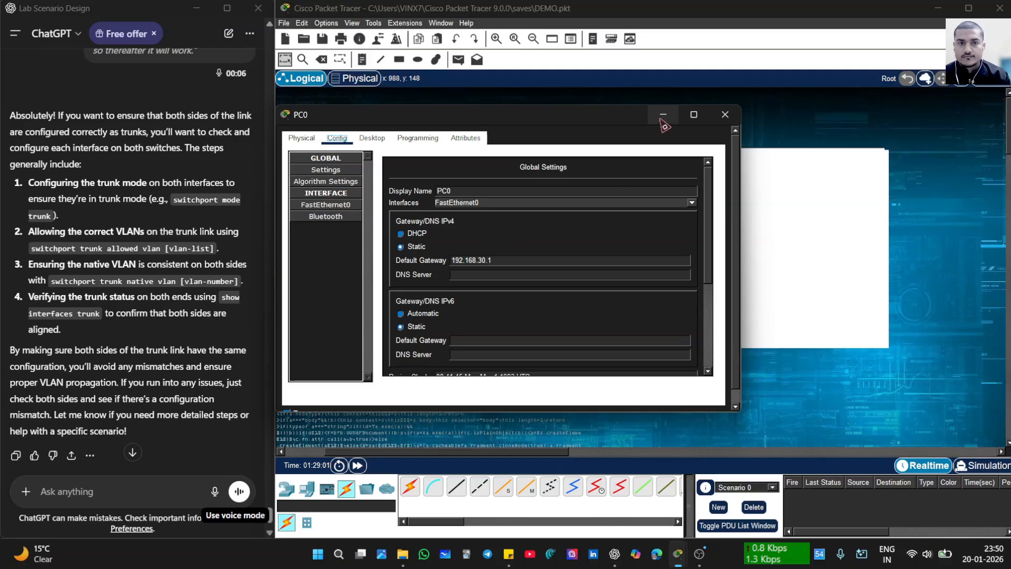
- Set PC0's FastEthernet0 IPv4 address to 192.168.30.10 with subnet mask 255.255.255.0, and close the PC0 window
left_click(326, 205)
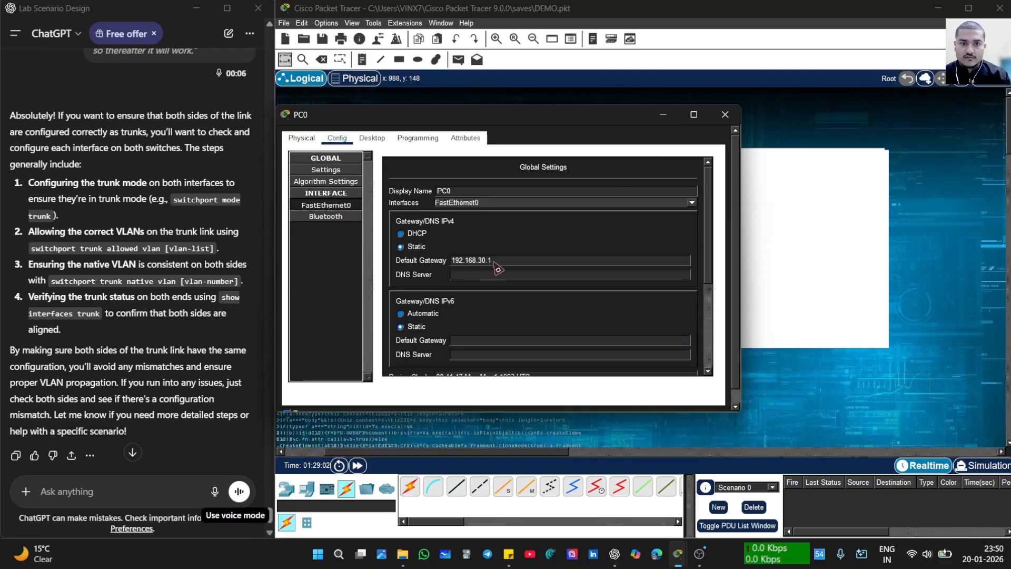
left_click(570, 255)
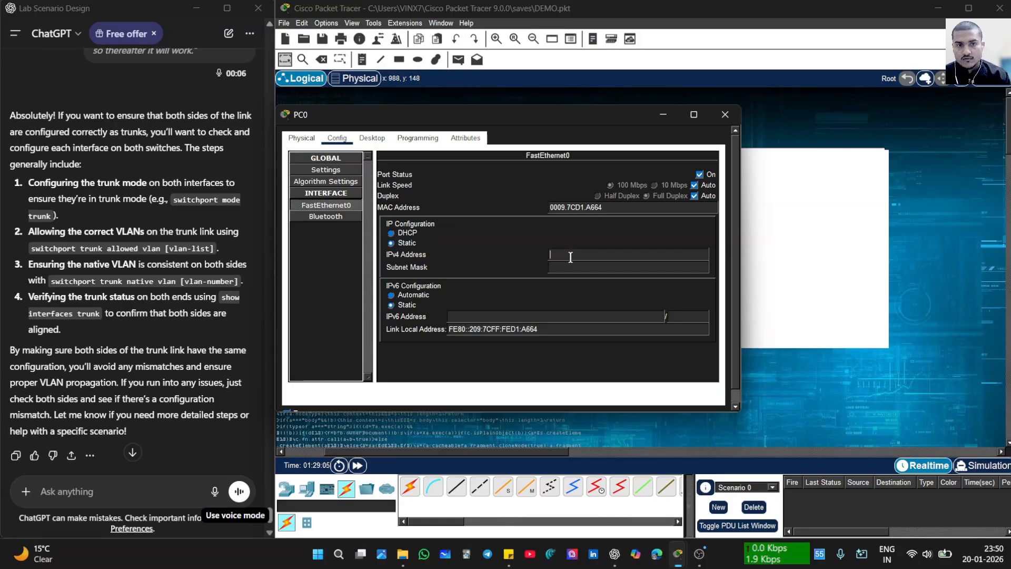
type("192")
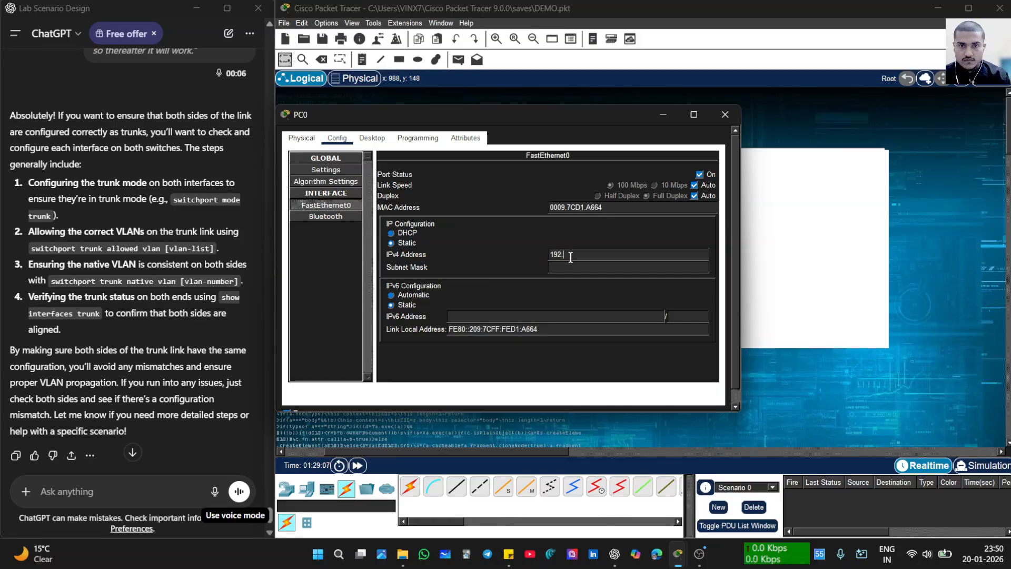
type(".168.")
type("30.")
type("1")
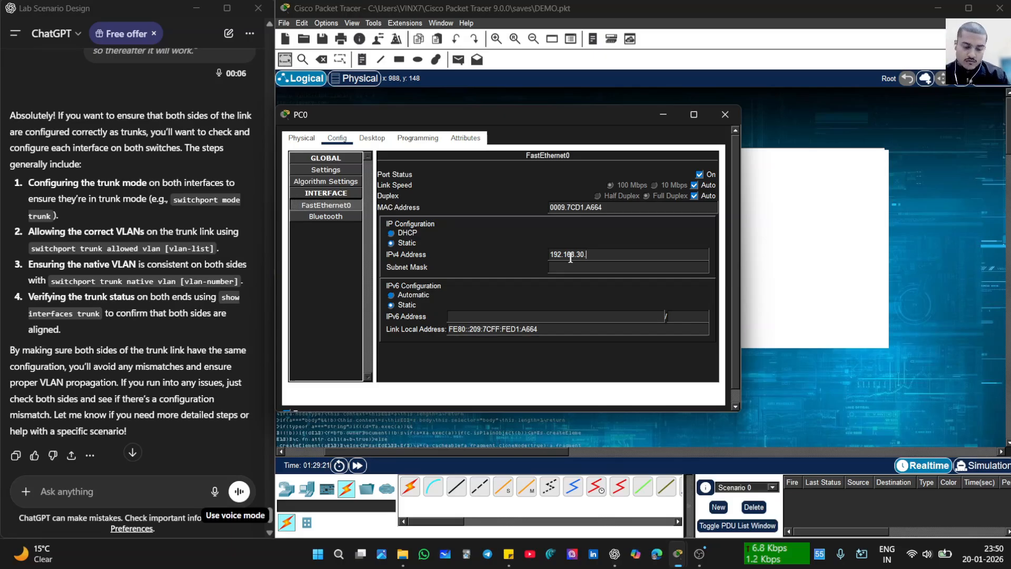
type("0")
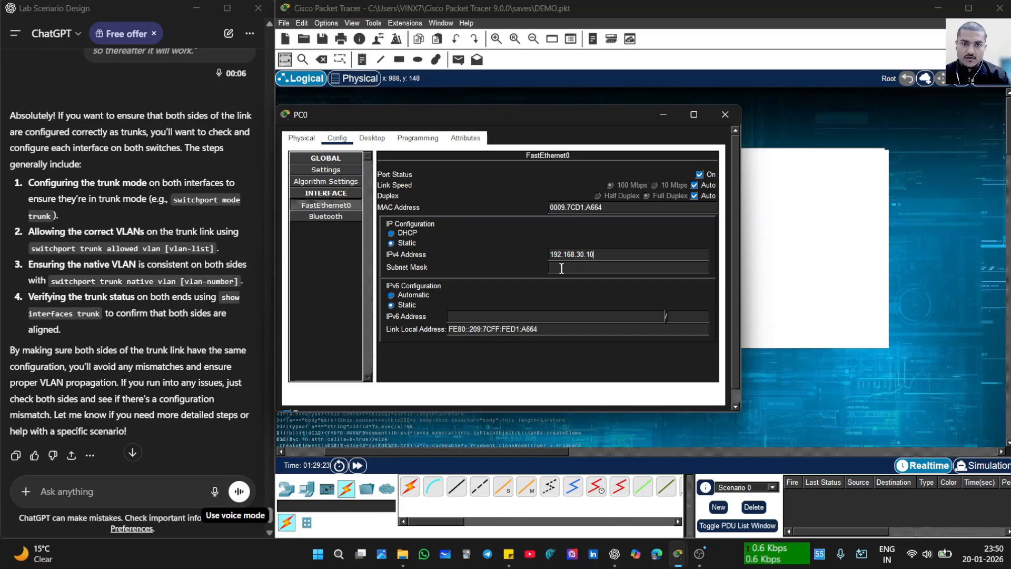
key("Tab")
key("Tab")
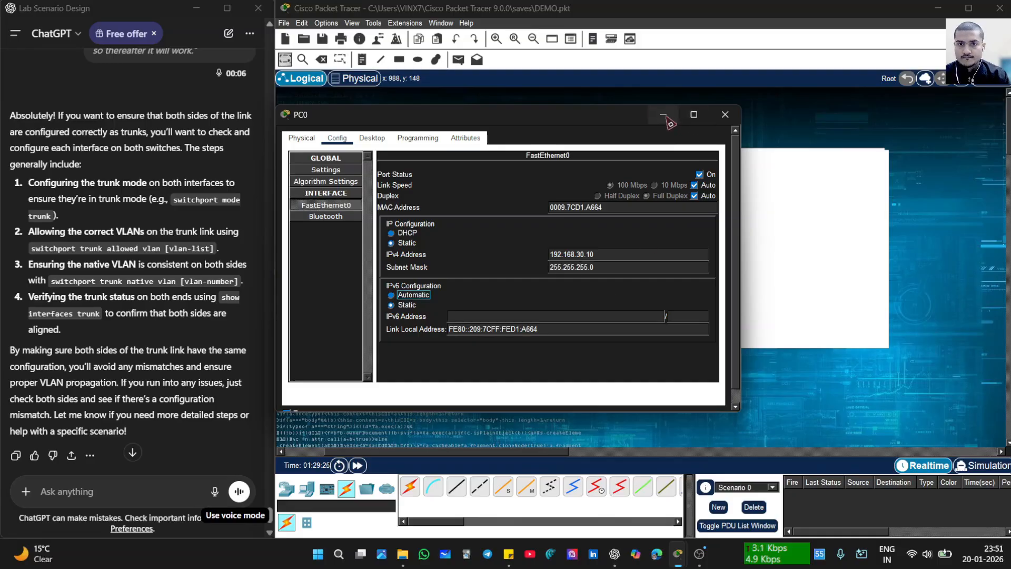
left_click(725, 114)
- Recheck PC5's FastEthernet0 IP settings, close its window, and open the command line of switch Sw1
left_click(721, 255)
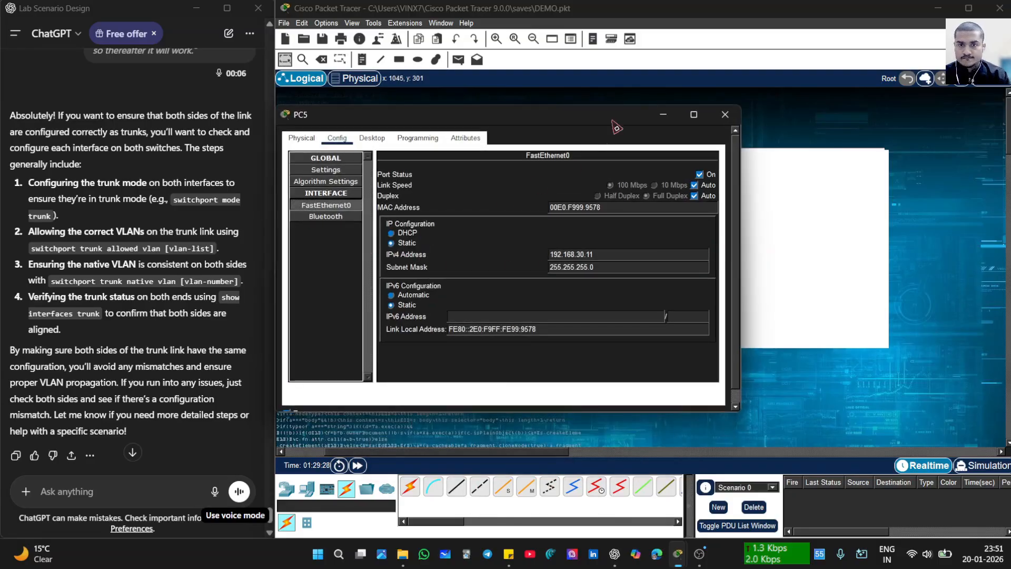
left_click(725, 114)
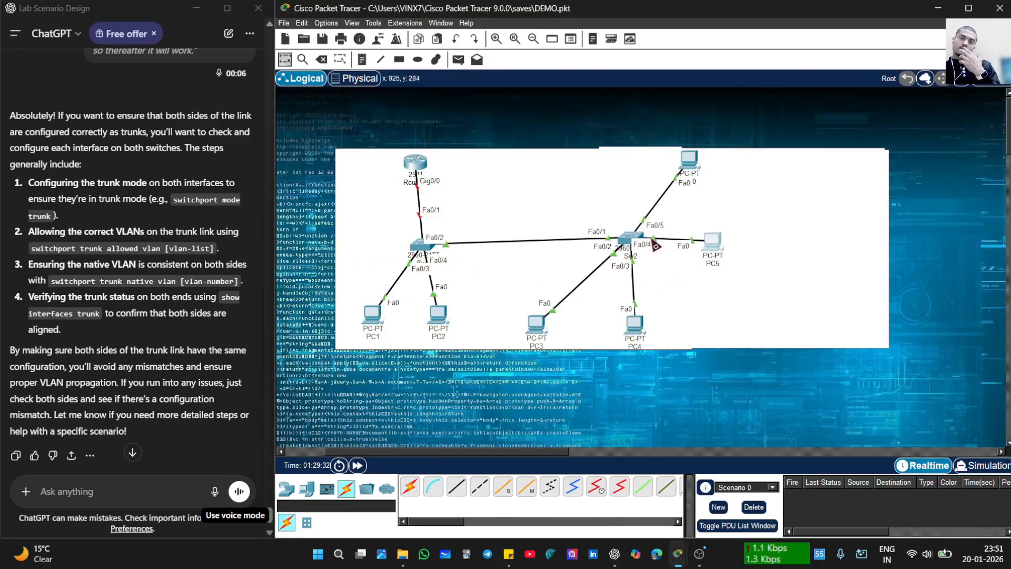
left_click(427, 244)
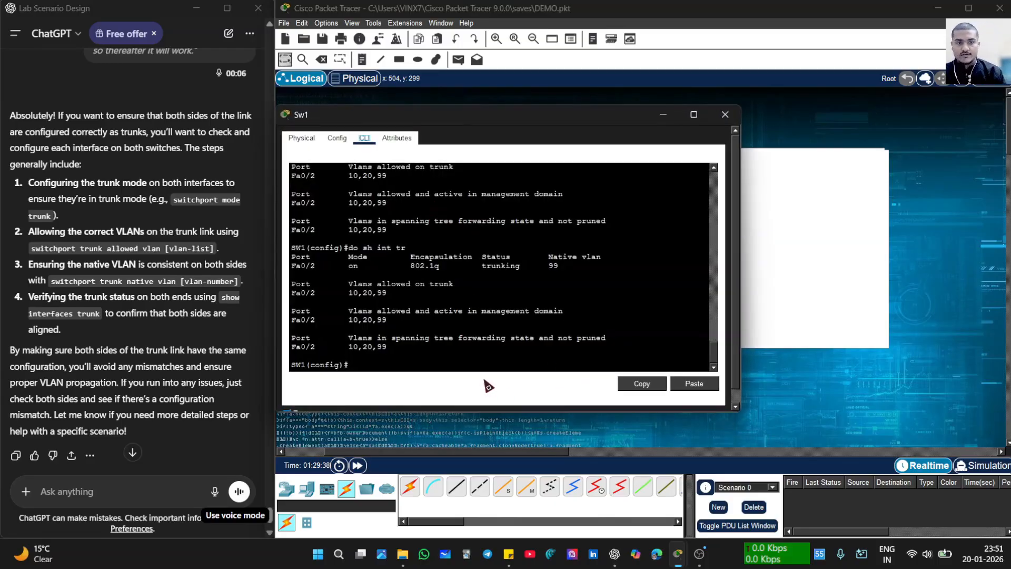
left_click(436, 358)
key("Return")
key("Return")
key("Return")
key("Return")
key("Return")
key("Return")
key("Return")
key("Return")
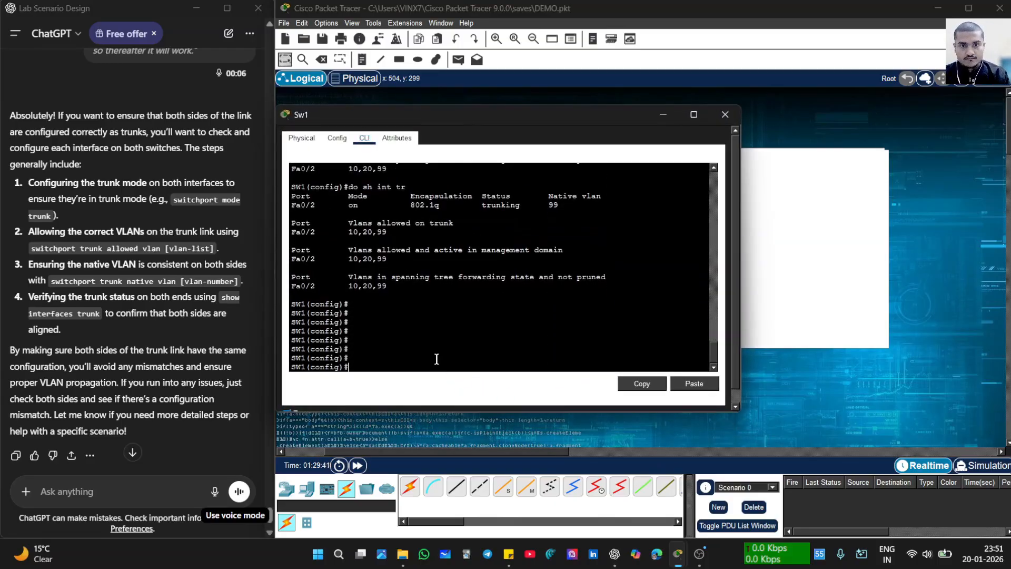
- Close the Sw1 window and check PC1's FastEthernet0 IP settings and IPv4 default gateway
left_click(694, 114)
left_click(999, 5)
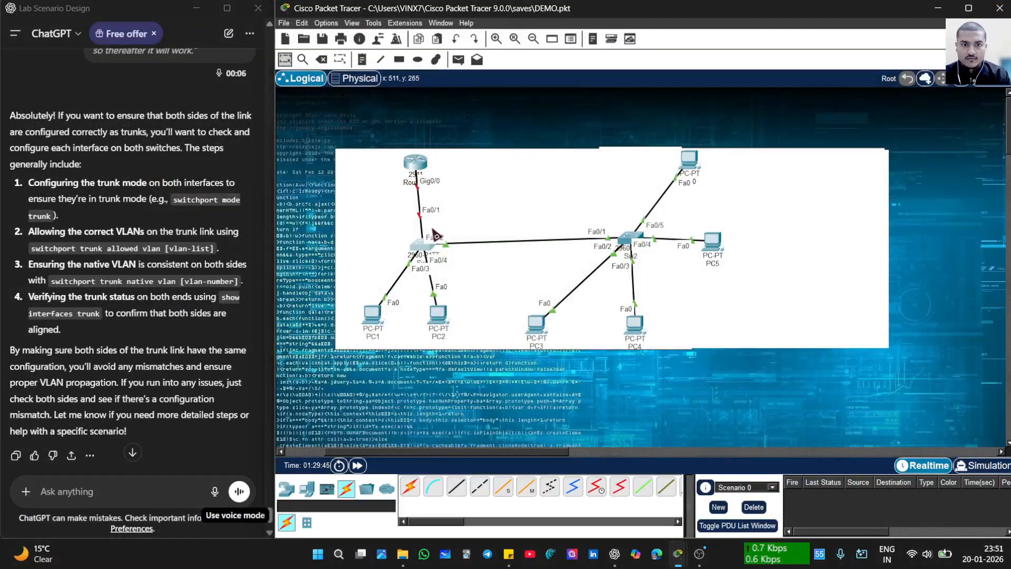
left_click(373, 321)
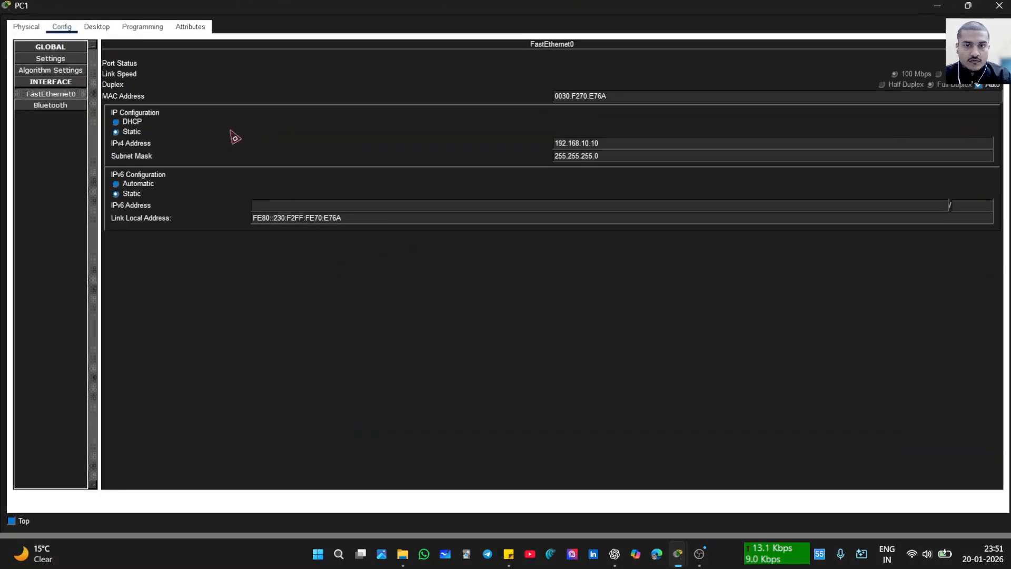
left_click(51, 48)
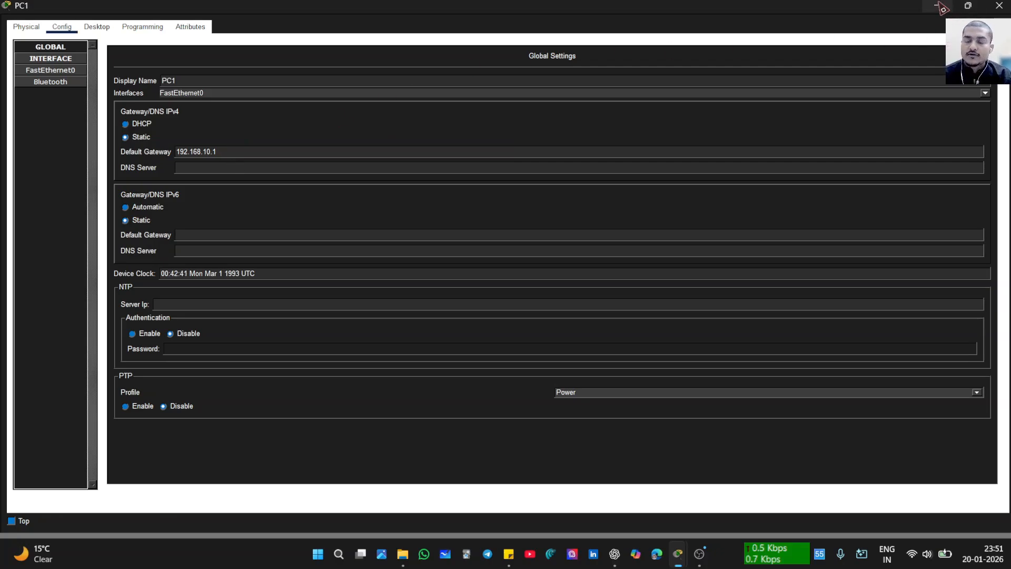
left_click(998, 6)
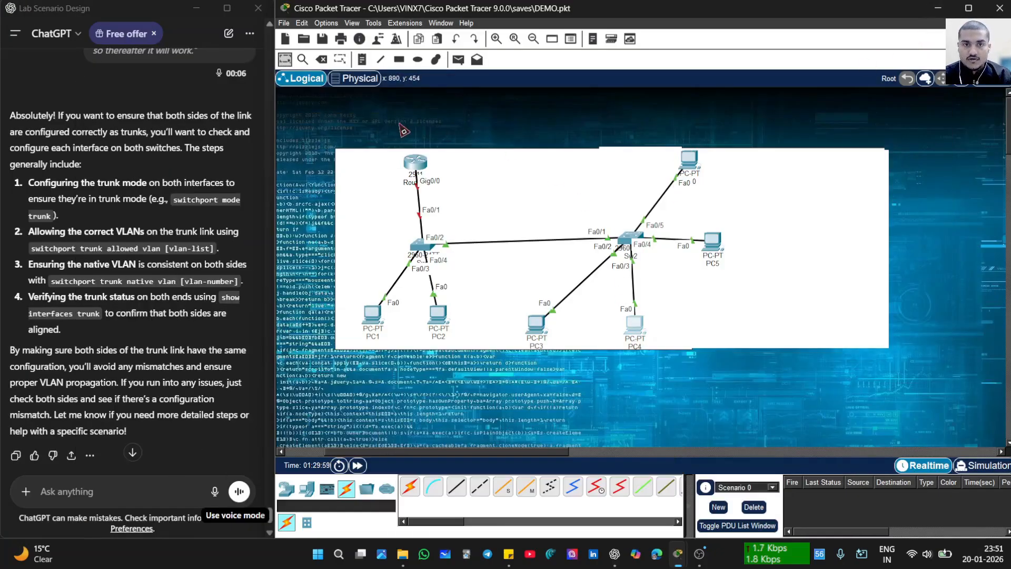
- Check PC4's IPv4 default gateway in its global settings and close the PC4 window
left_click(653, 335)
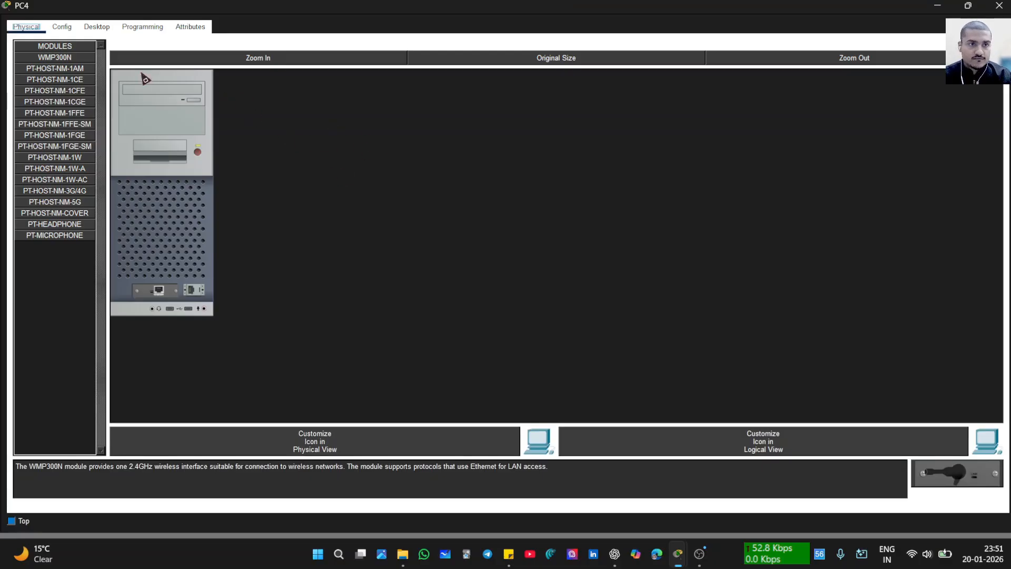
left_click(97, 27)
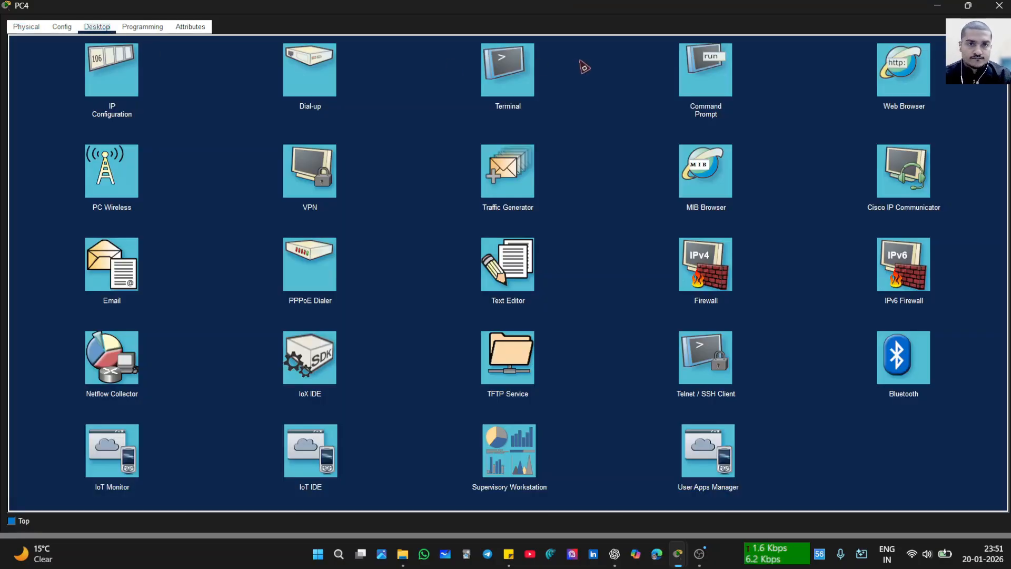
left_click(61, 26)
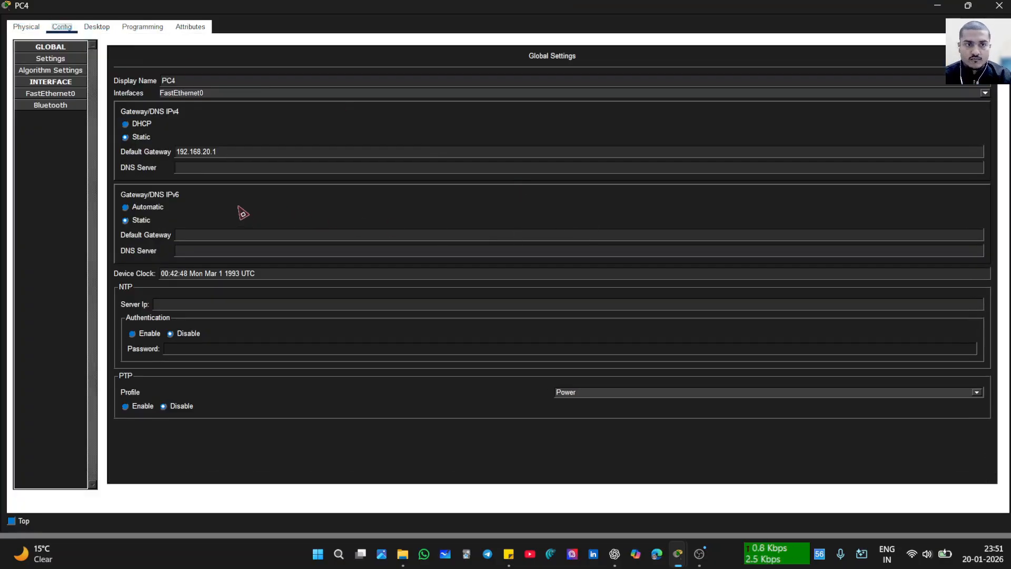
left_click(967, 6)
left_click(548, 162)
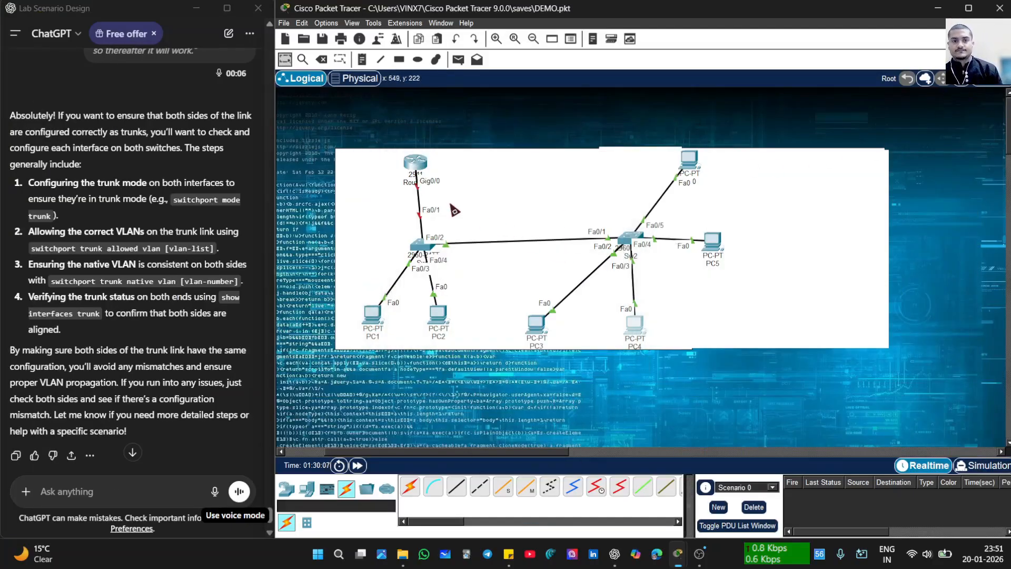
- Open Router1's command line and assign IP address 192.168.10.1 with mask 255.255.255.0 to subinterface g0/0.10
left_click(416, 163)
scroll(653, 454, "down", 3)
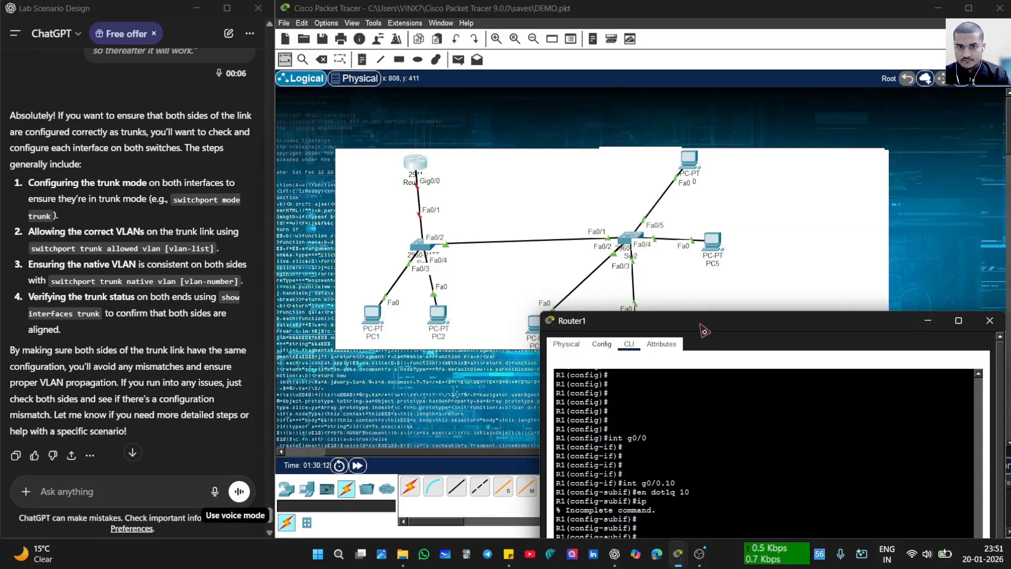
left_click_drag(704, 322, 649, 156)
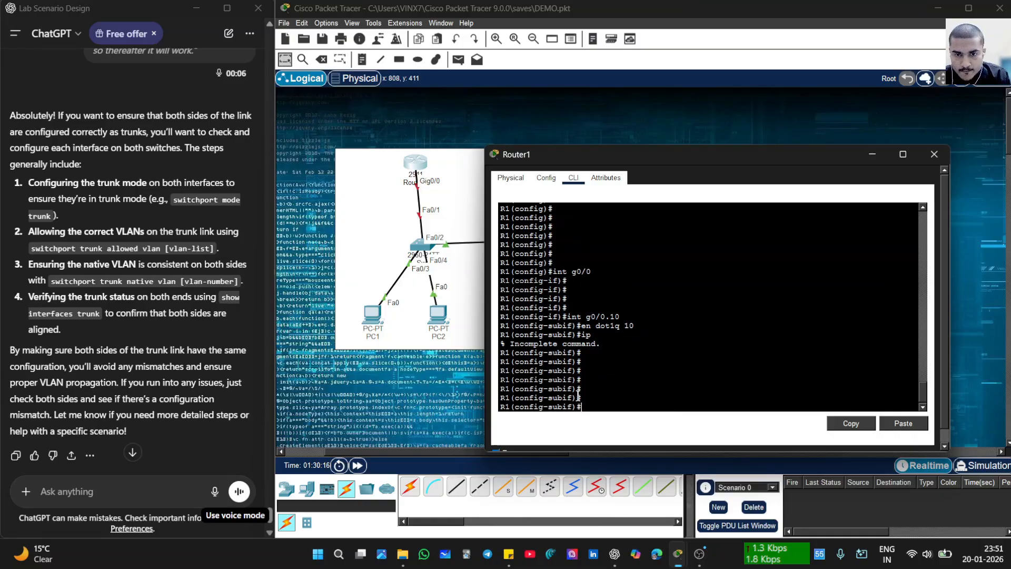
type("ip add")
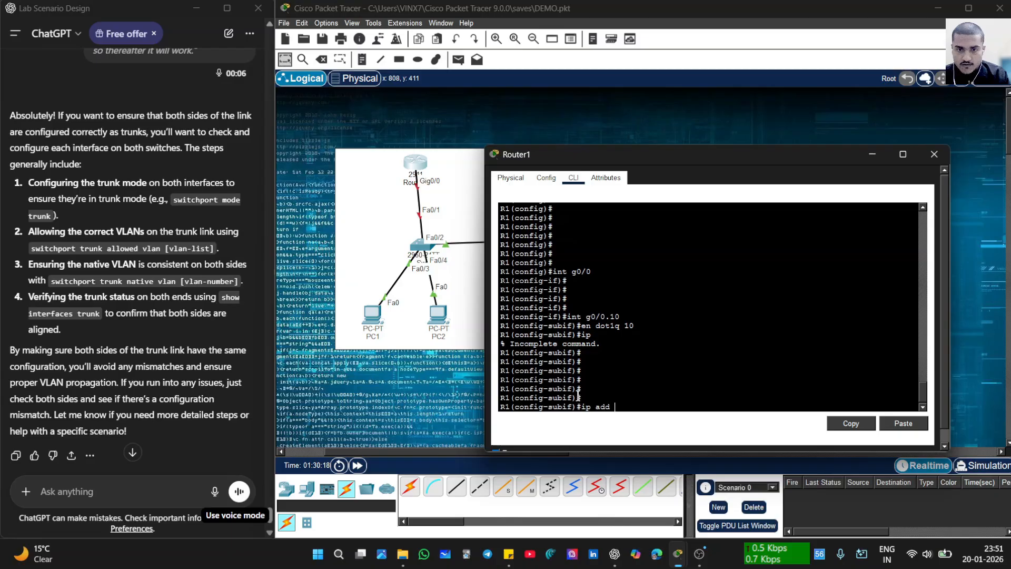
type(" 192.")
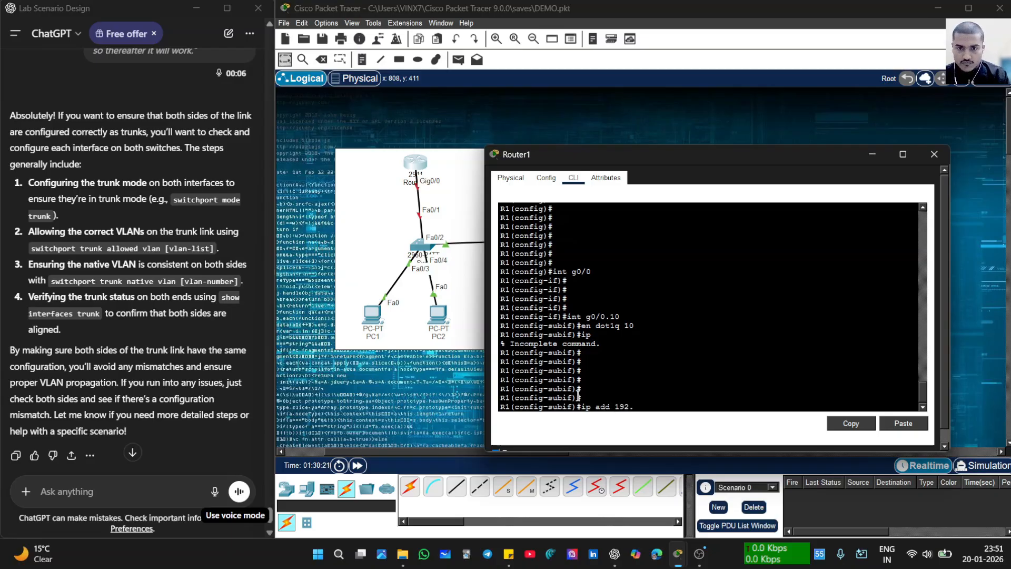
type("168.")
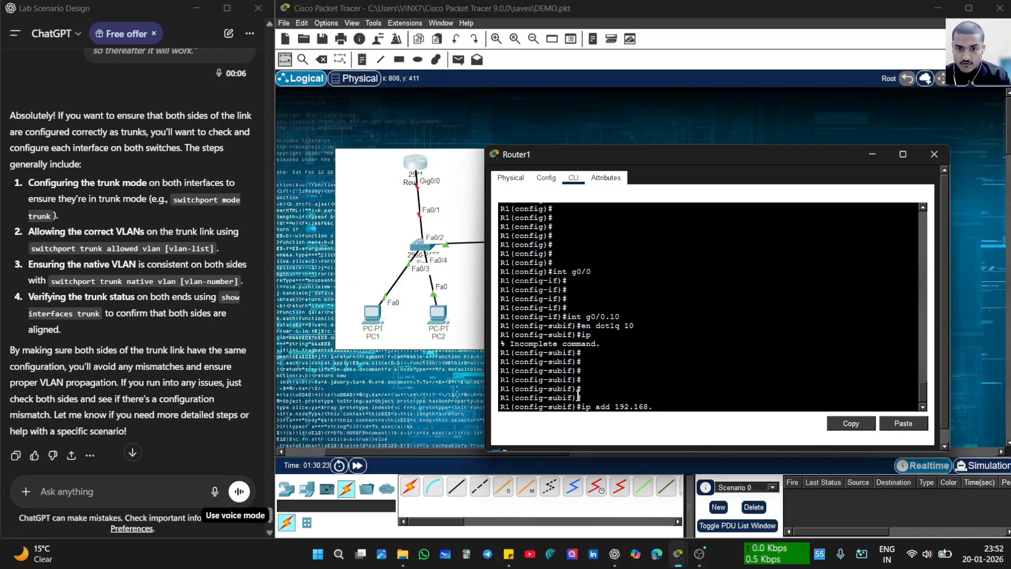
type("10.1 25")
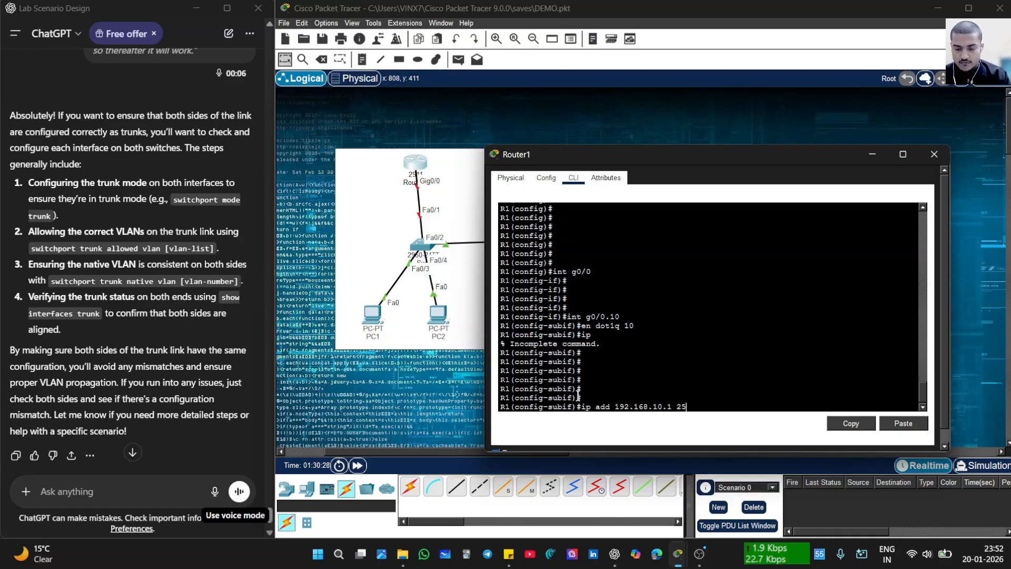
type("5.255.255.")
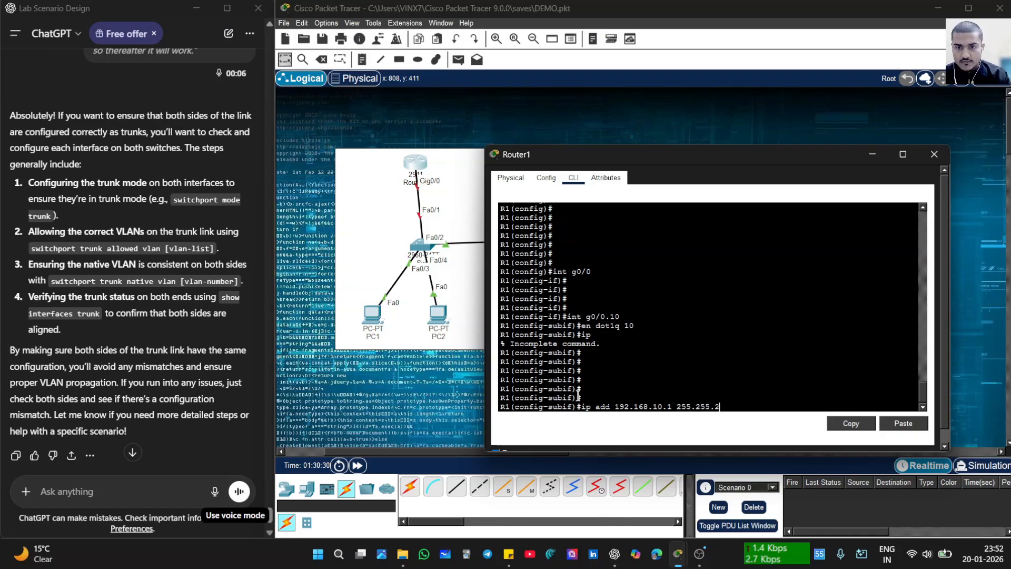
type("0")
key("Return")
key("Return")
key("Return")
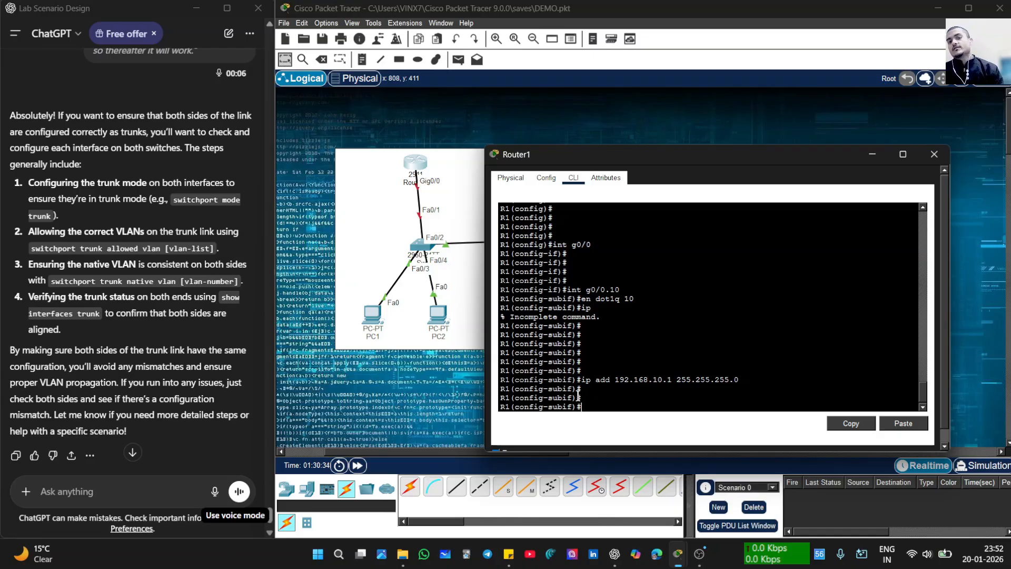
type("no sh")
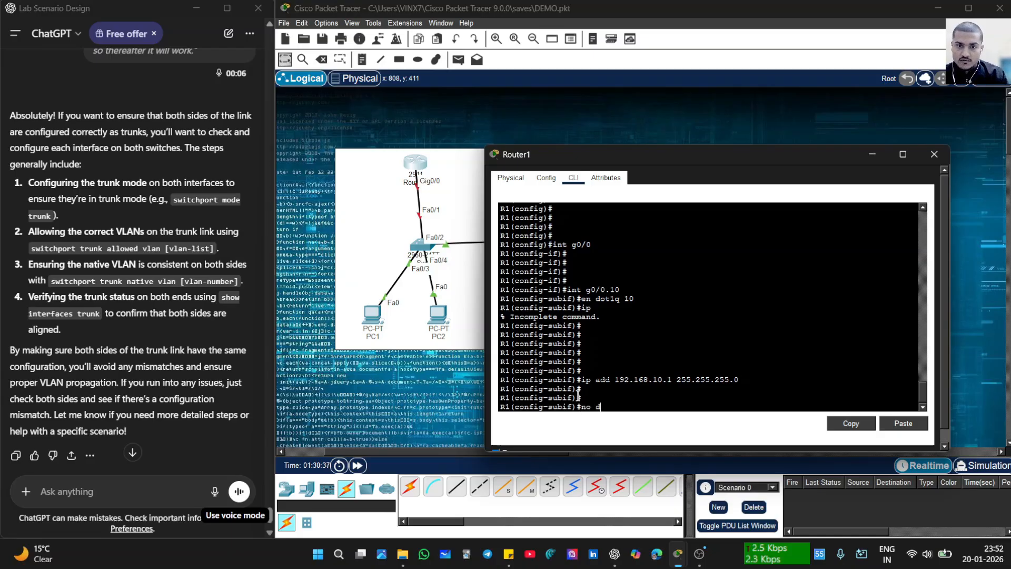
type("ut")
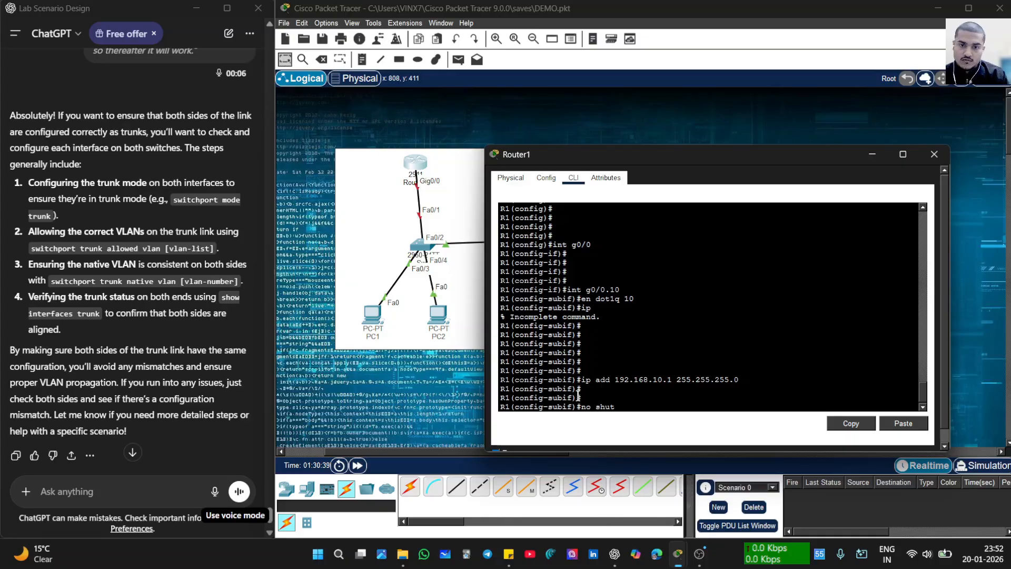
key("BackSpace")
key("BackSpace")
key("BackSpace")
key("BackSpace")
key("BackSpace")
key("BackSpace")
key("BackSpace")
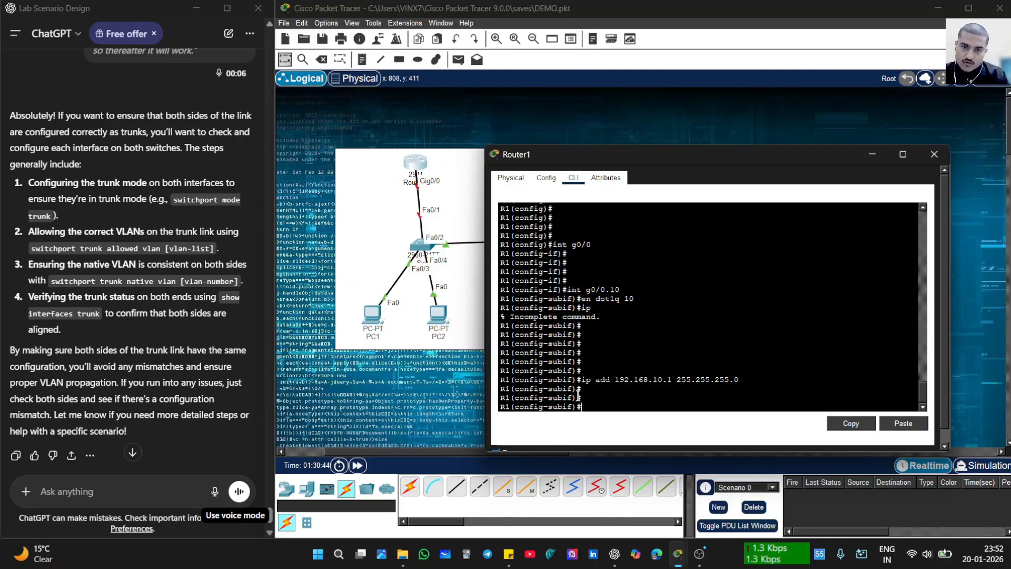
- Exit subinterface g0/0.10 on R1 and enter subinterface g0/0.20 by way of interface g0/0
type("ex")
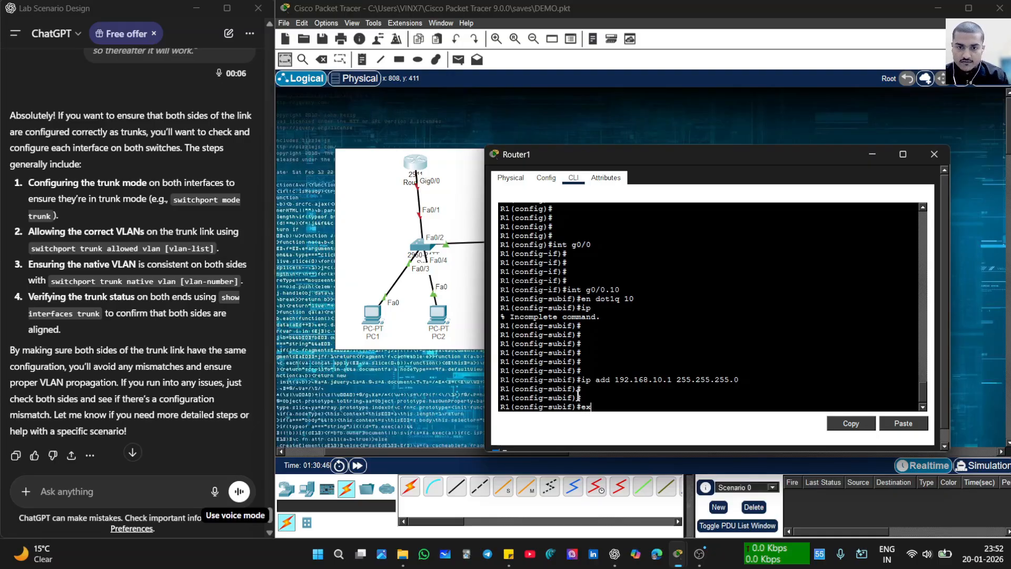
key("Return")
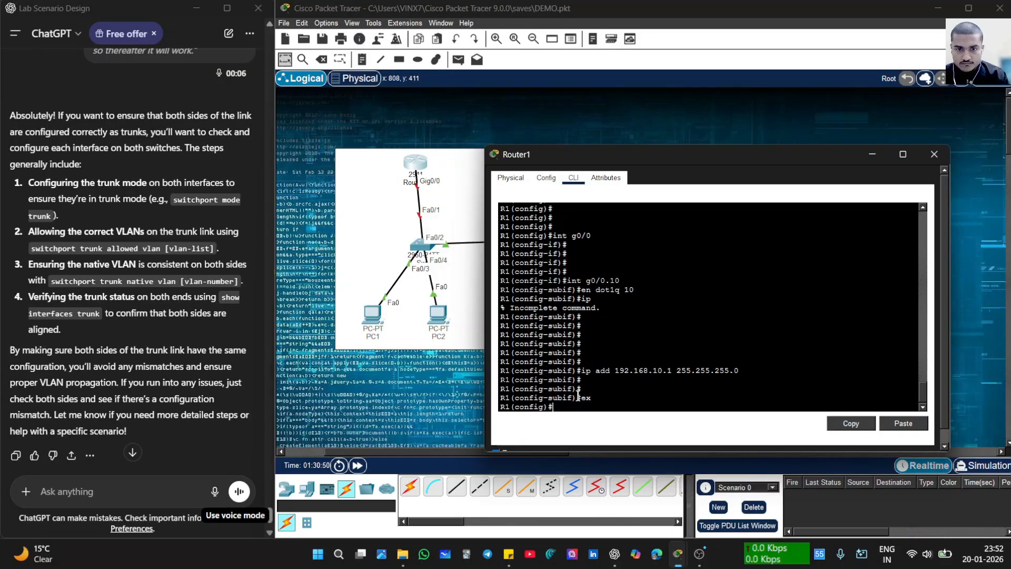
type("in")
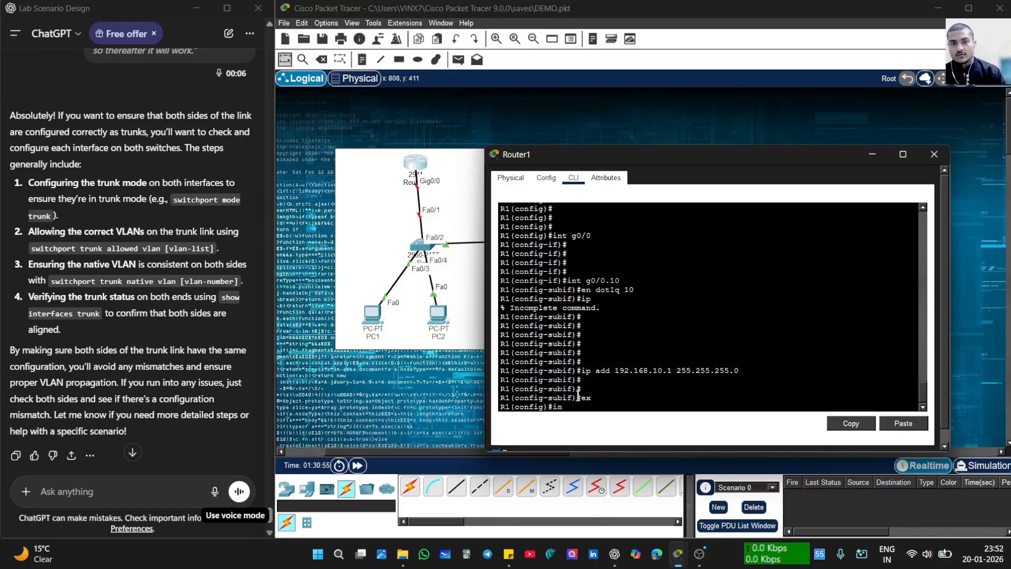
type("t ")
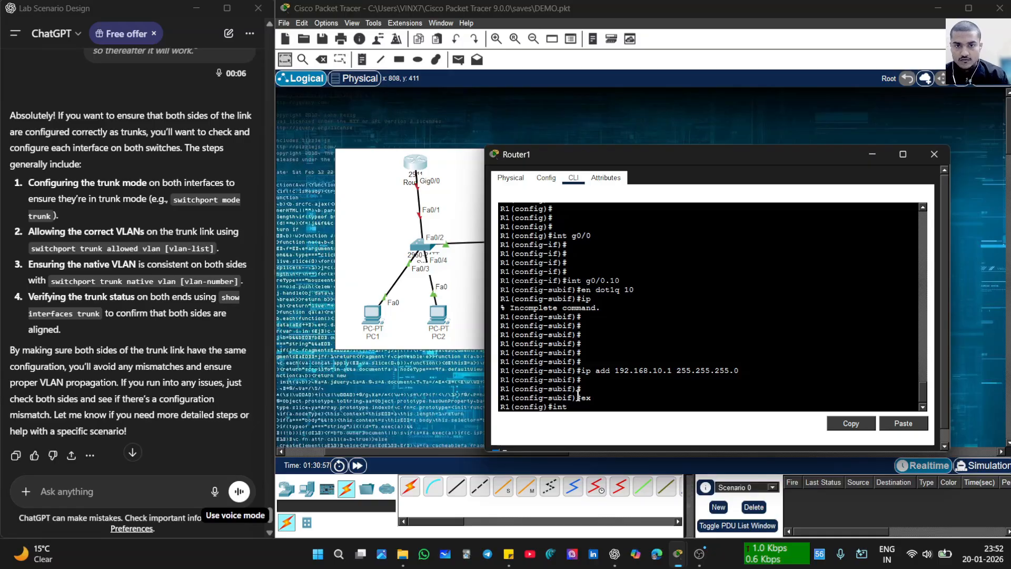
type("g0/")
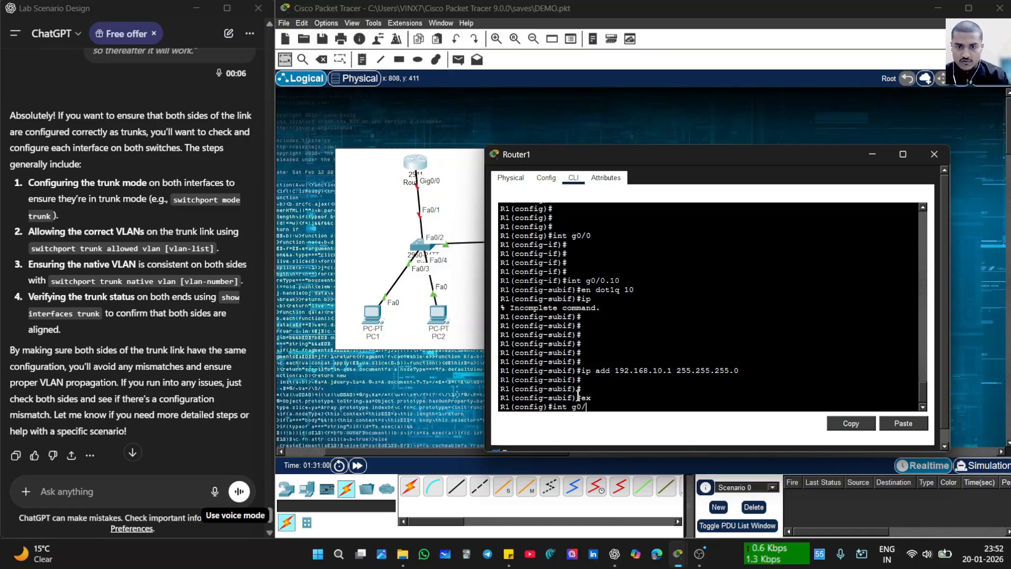
type("0")
key("Return")
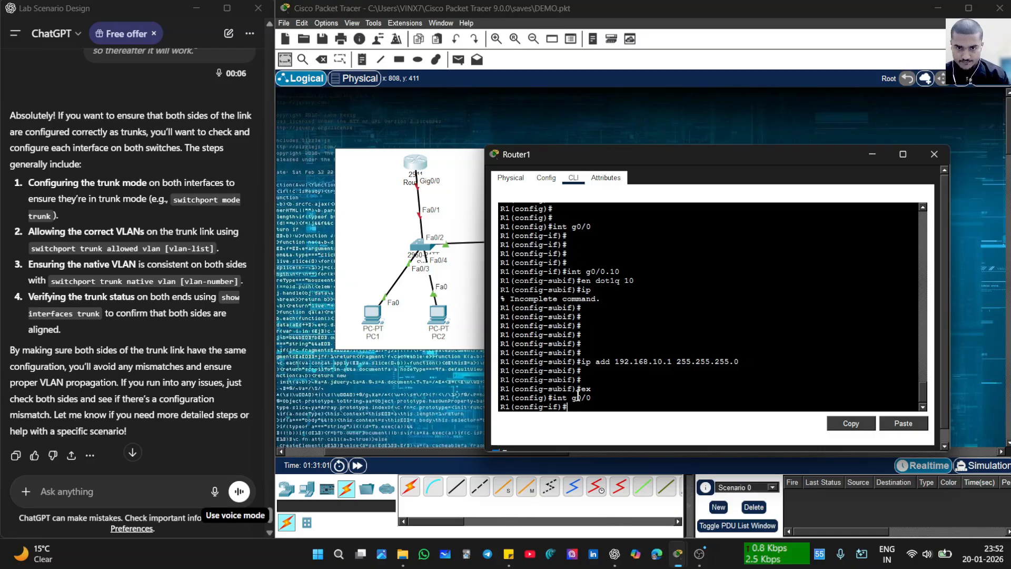
type("in")
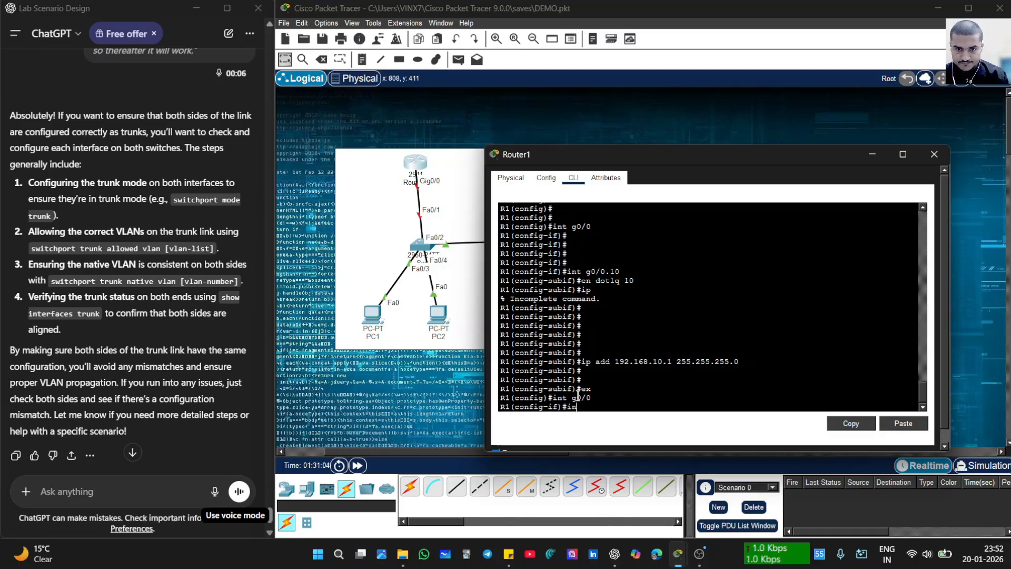
type("t go")
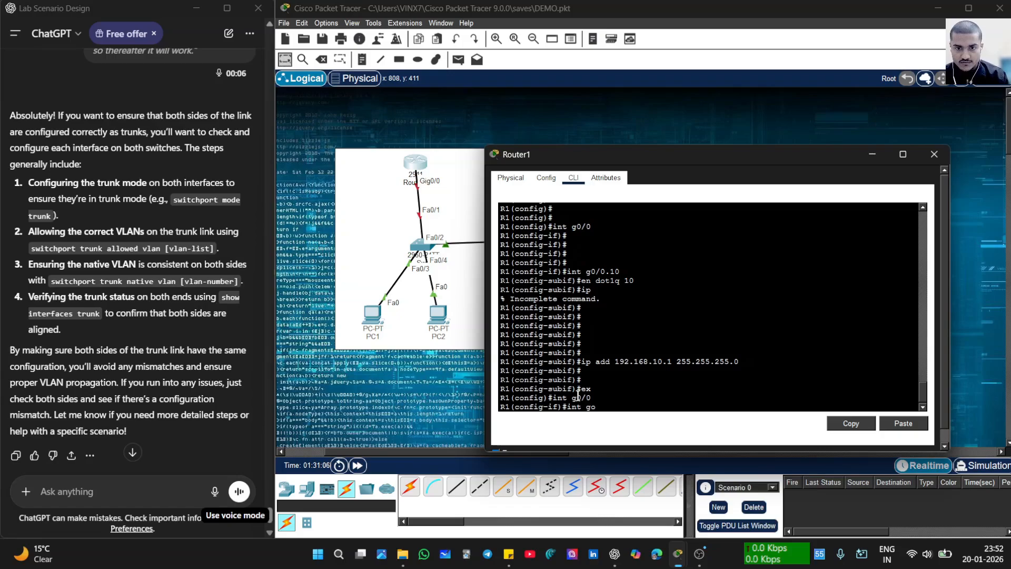
key("BackSpace")
type("0/0.20")
key("Return")
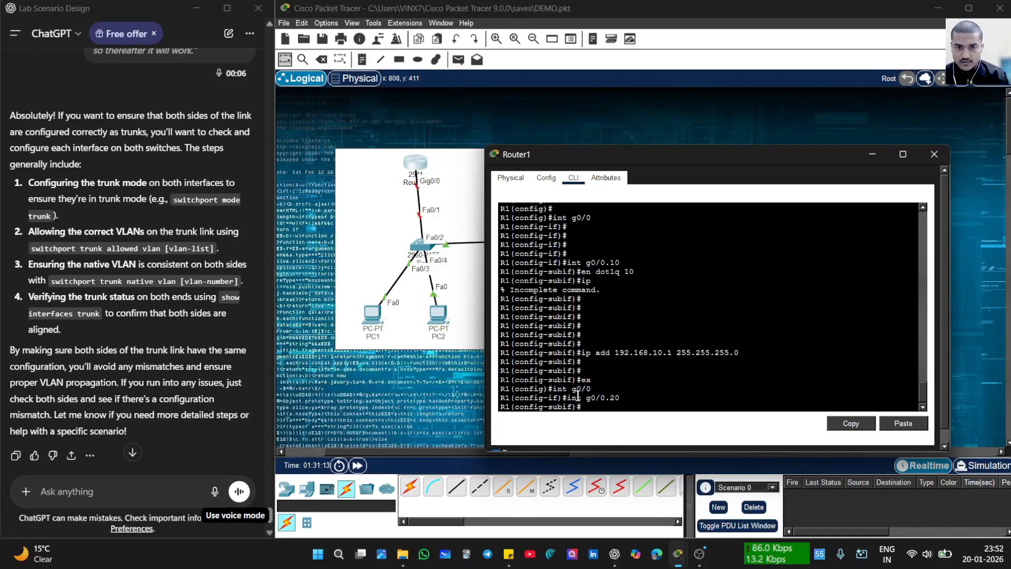
- Set dot1q encapsulation for VLAN 20 on R1's subinterface g0/0.20
type("ip")
key("BackSpace")
key("BackSpace")
key("BackSpace")
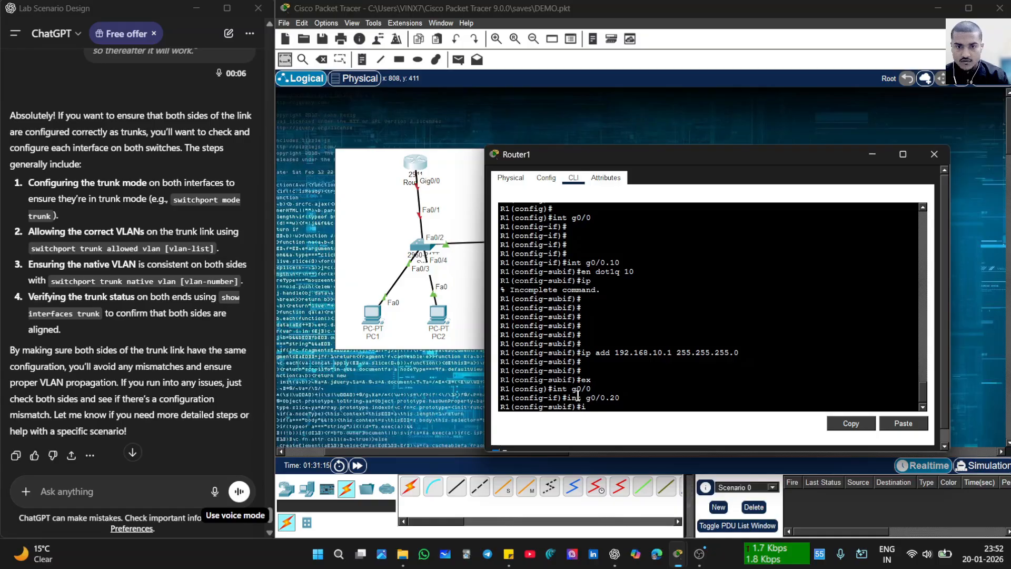
type("en")
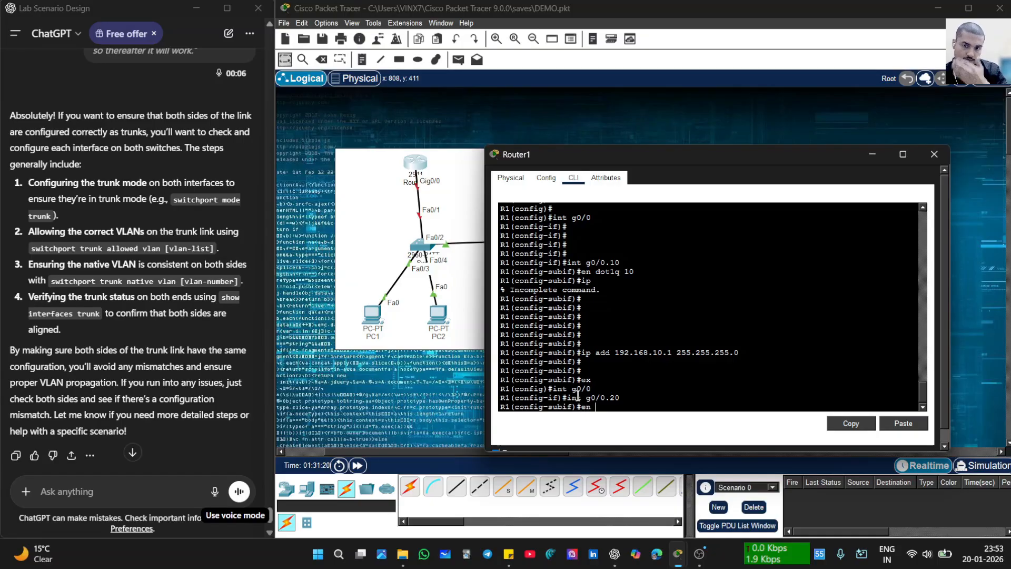
key("BackSpace")
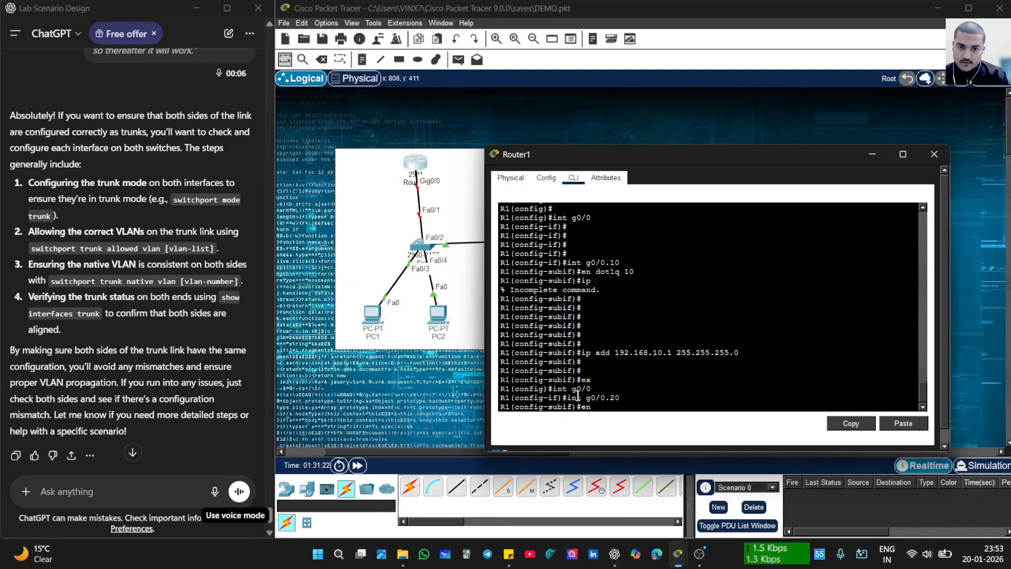
type("cp")
key("BackSpace")
type("ap")
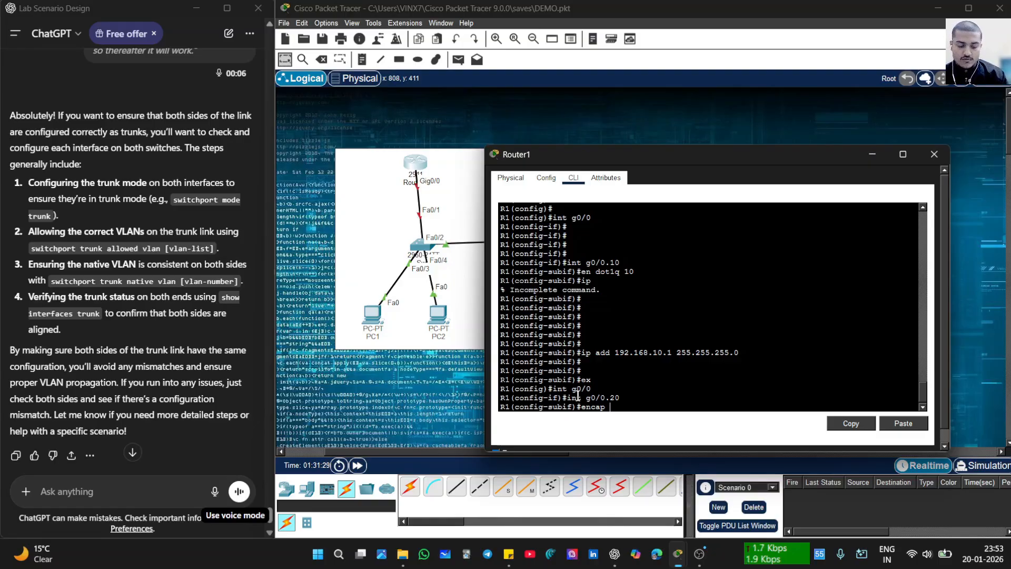
type(" dot1q")
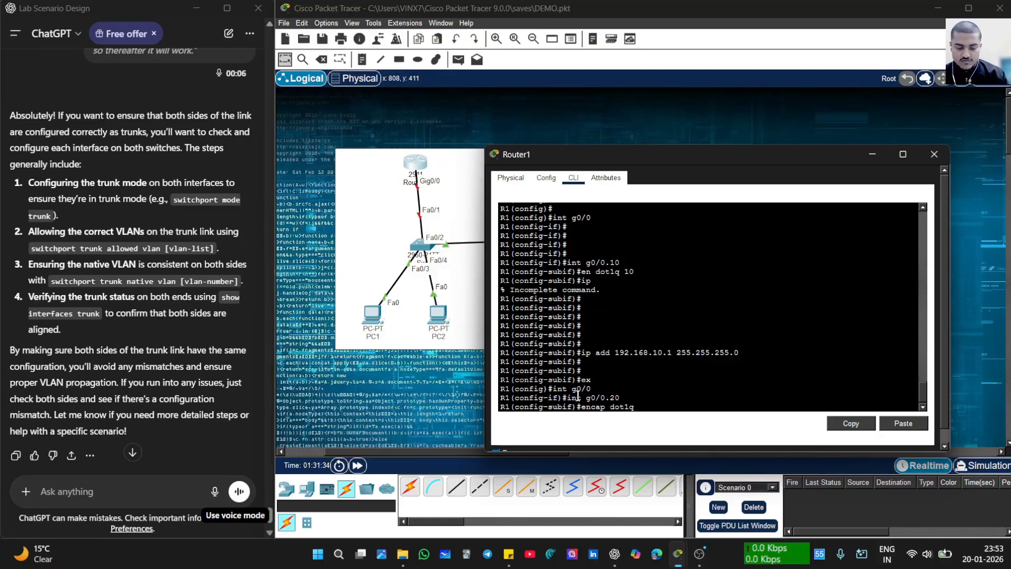
type(" 20")
key("Return")
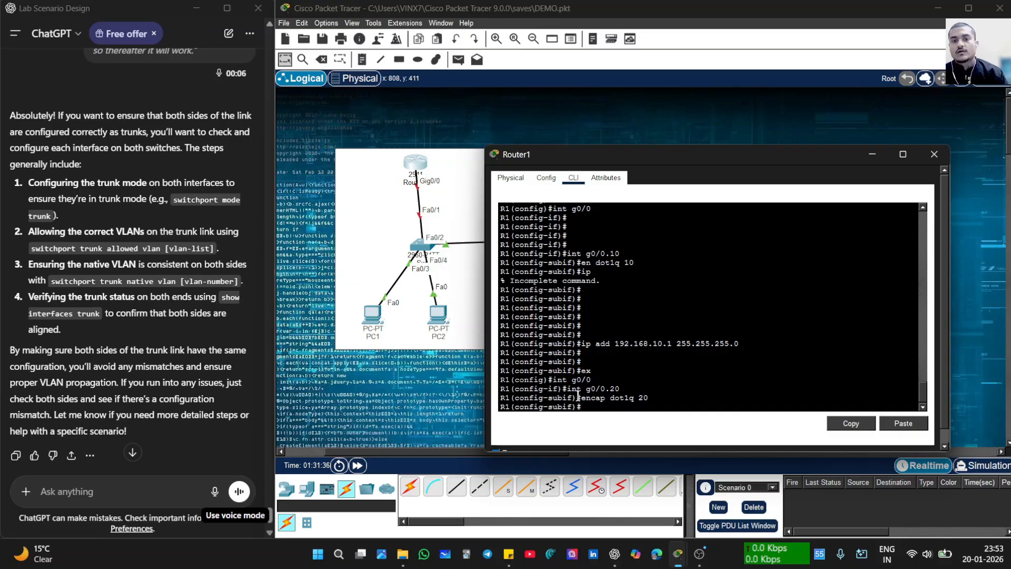
- Assign IP address 192.168.20.1 with mask 255.255.255.0 to R1's subinterface g0/0.20
type("ip addre")
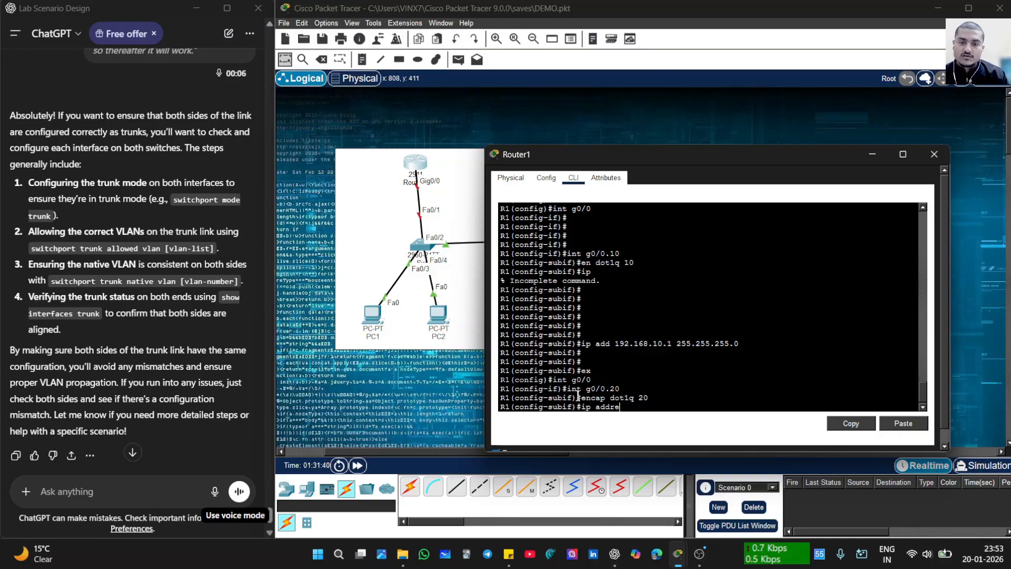
key("BackSpace")
key("BackSpace")
type("1")
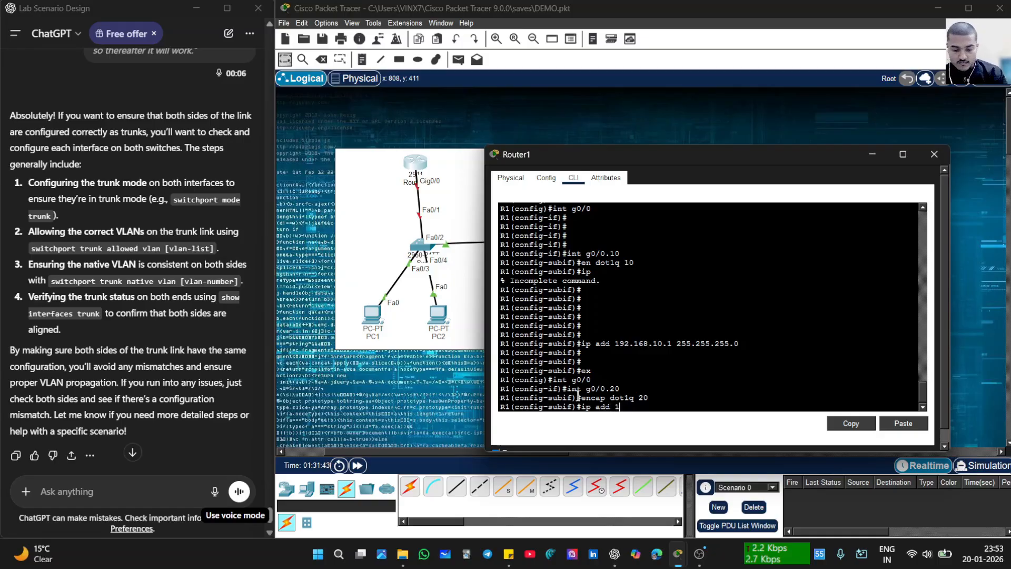
type("92.168")
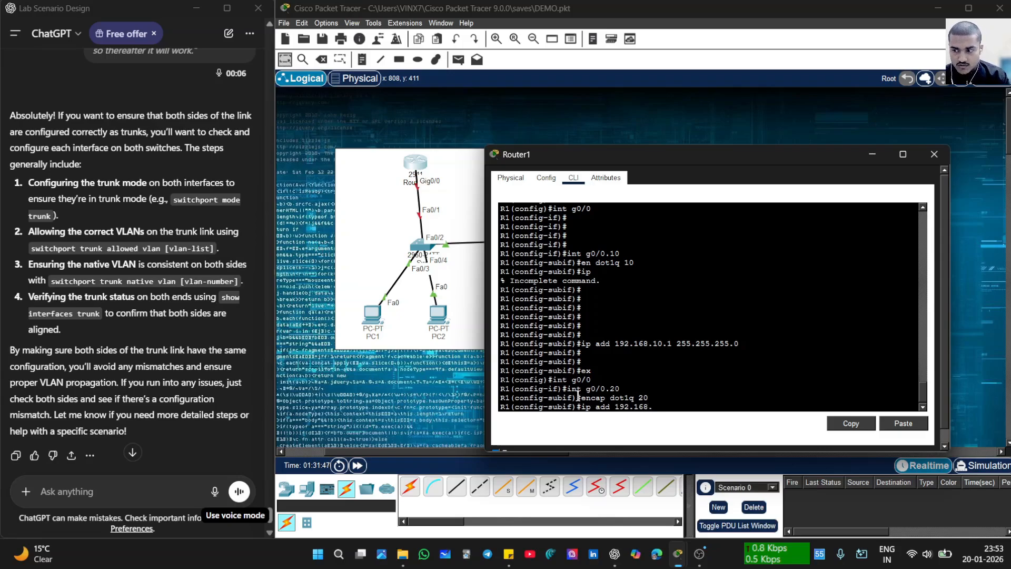
type(".20.")
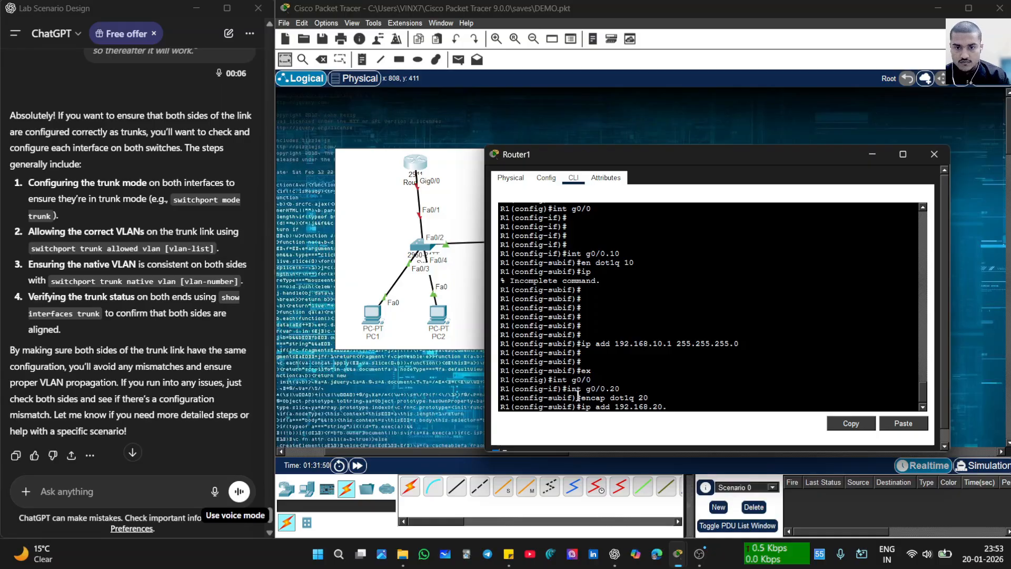
type("1 2")
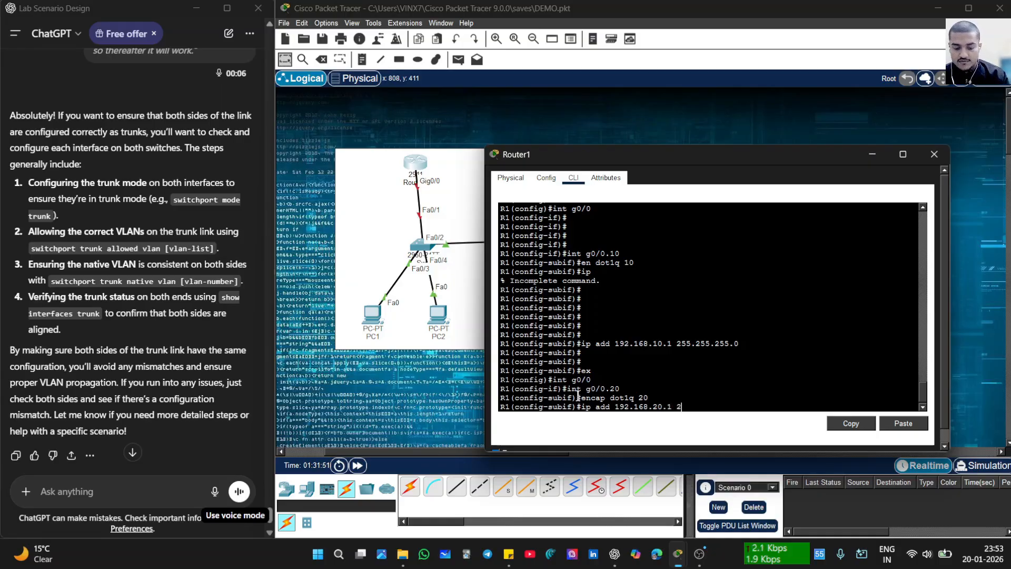
type("55.255.255.")
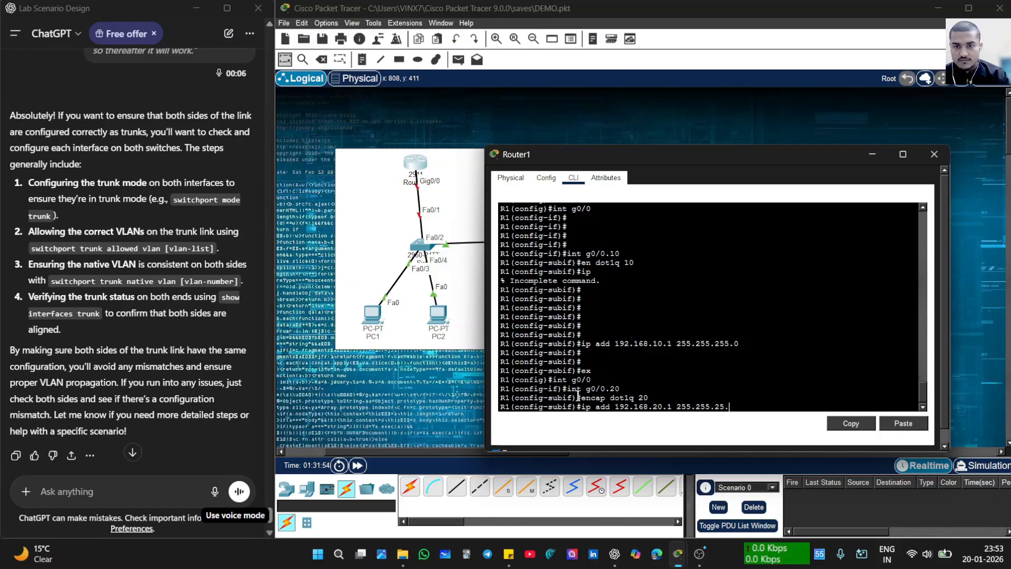
key("BackSpace")
type("5.")
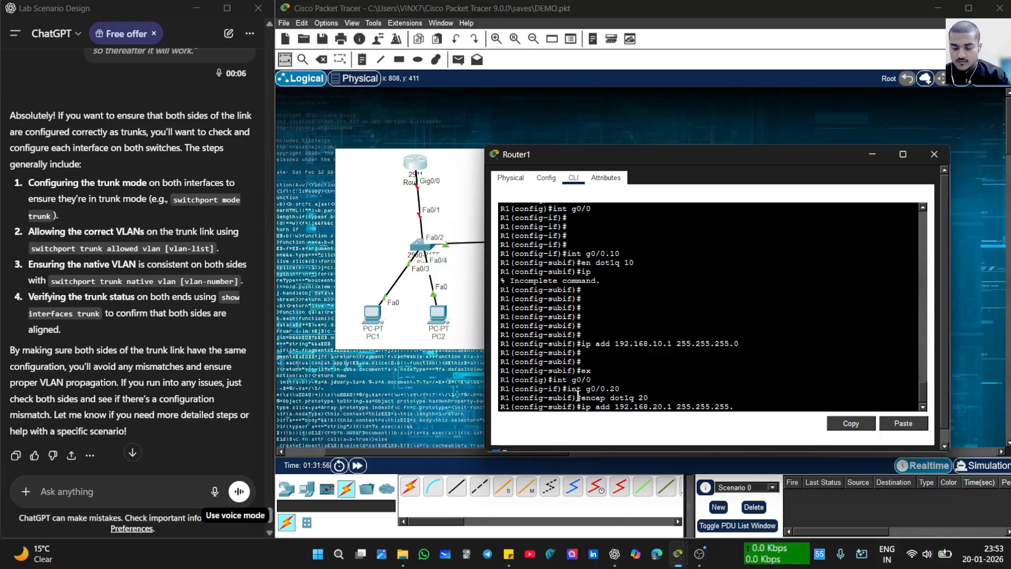
type("0")
key("Return")
key("Return")
key("Return")
key("Return")
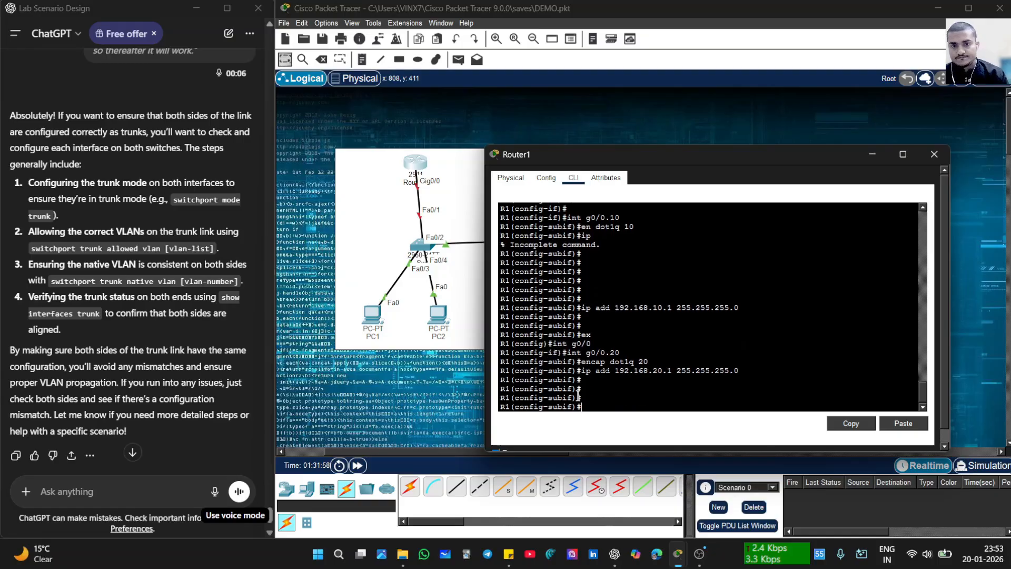
key("Return")
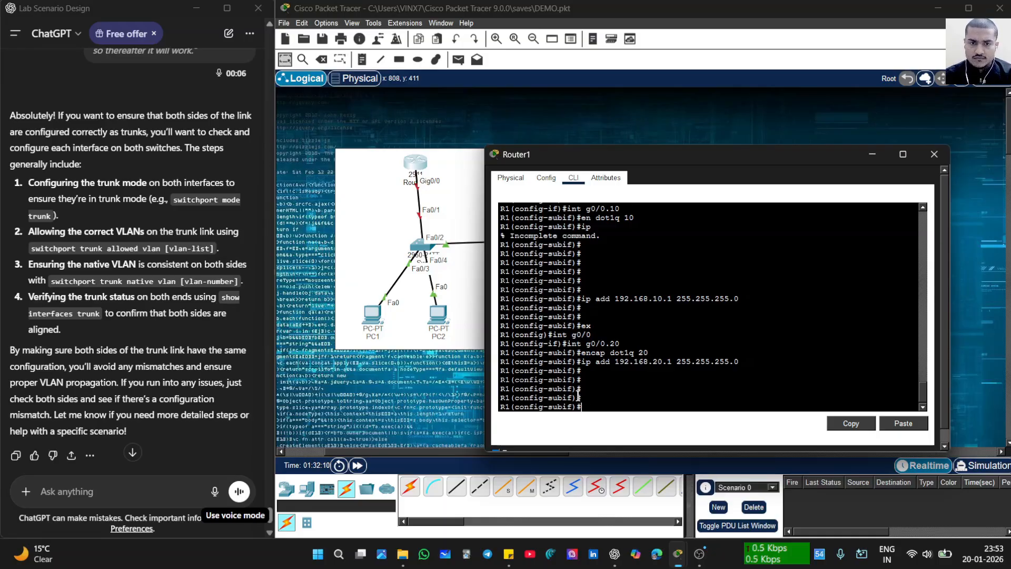
- Exit subinterface g0/0.20 on R1 and enter subinterface g0/0.30 by way of interface g0/0
type("ex")
key("Return")
key("Return")
key("Return")
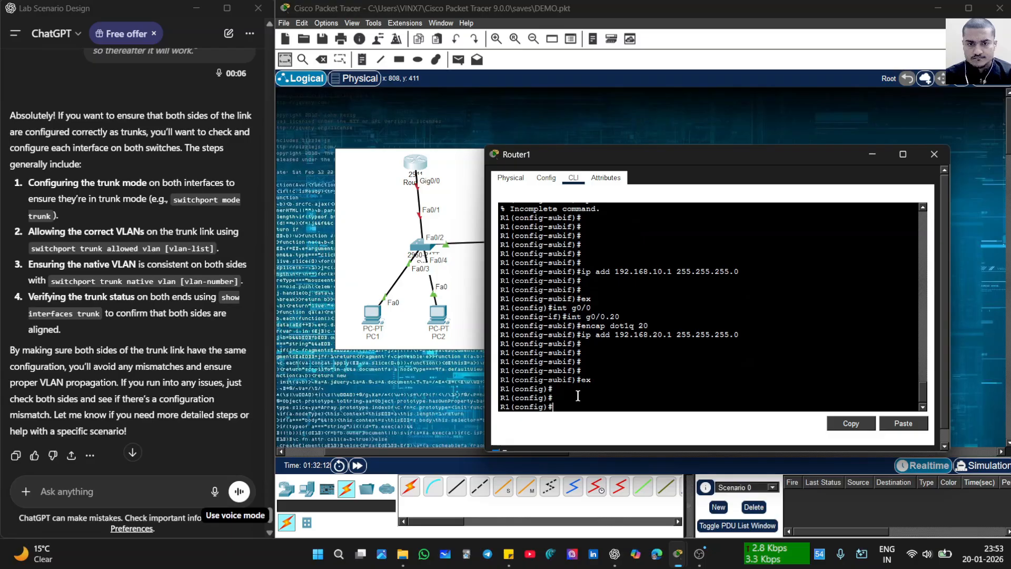
type("int ")
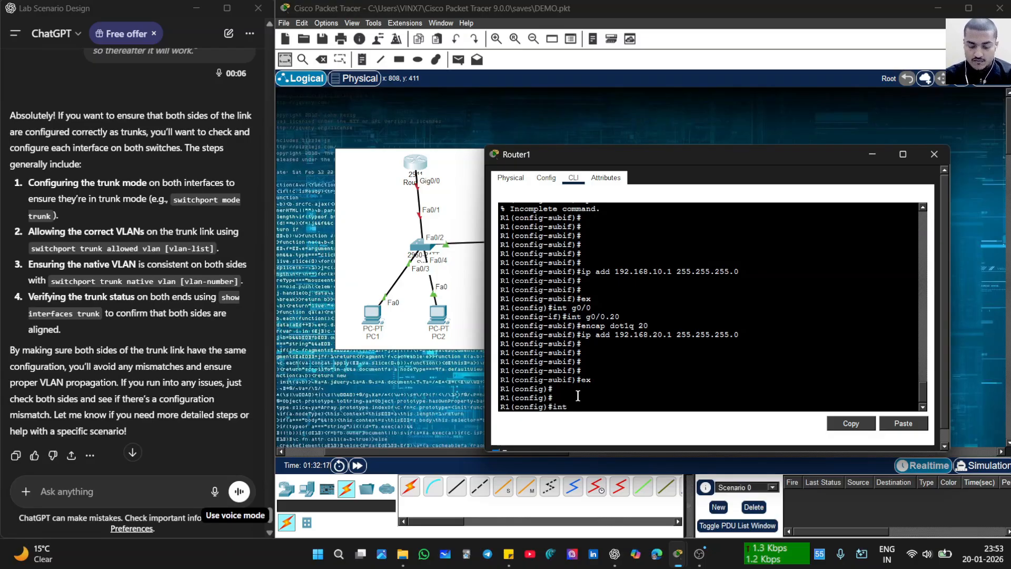
type("g-0/")
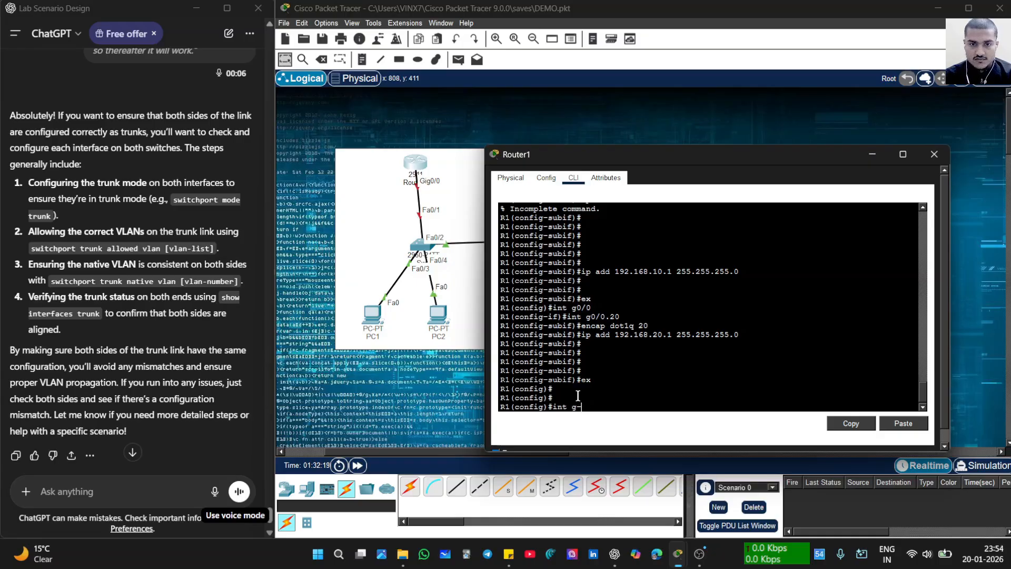
type("0/")
key("Return")
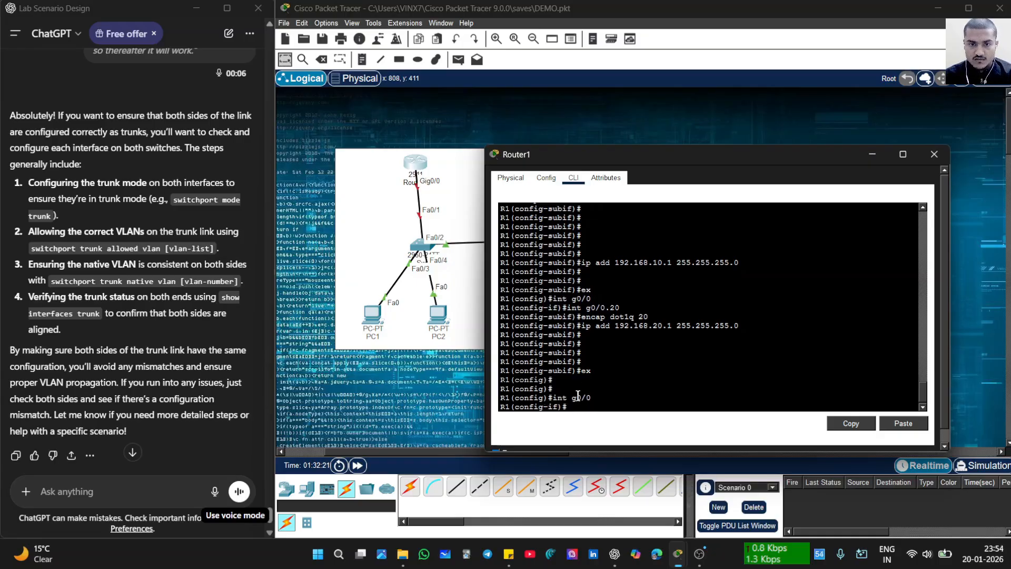
type("int g")
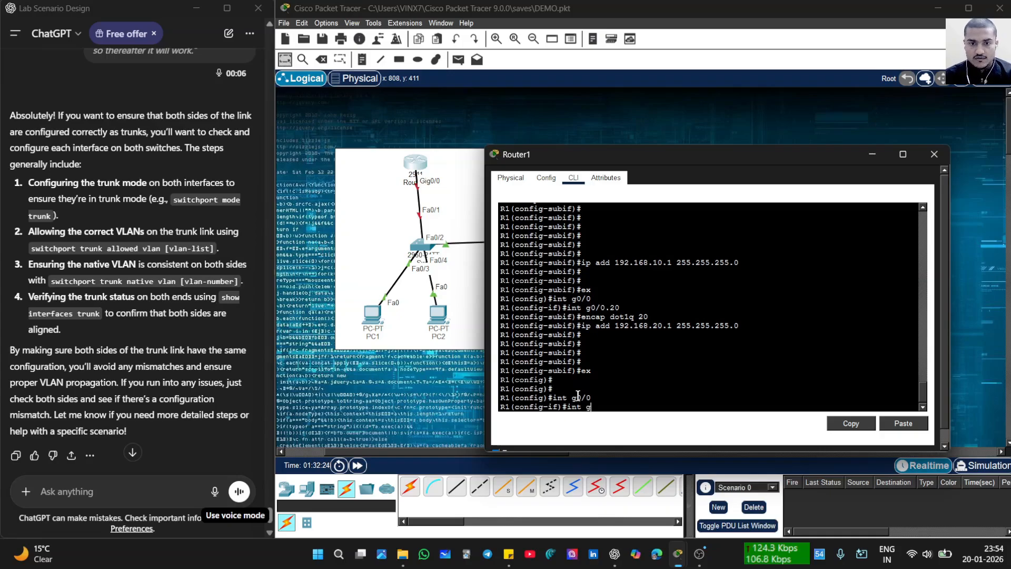
type("0/0.")
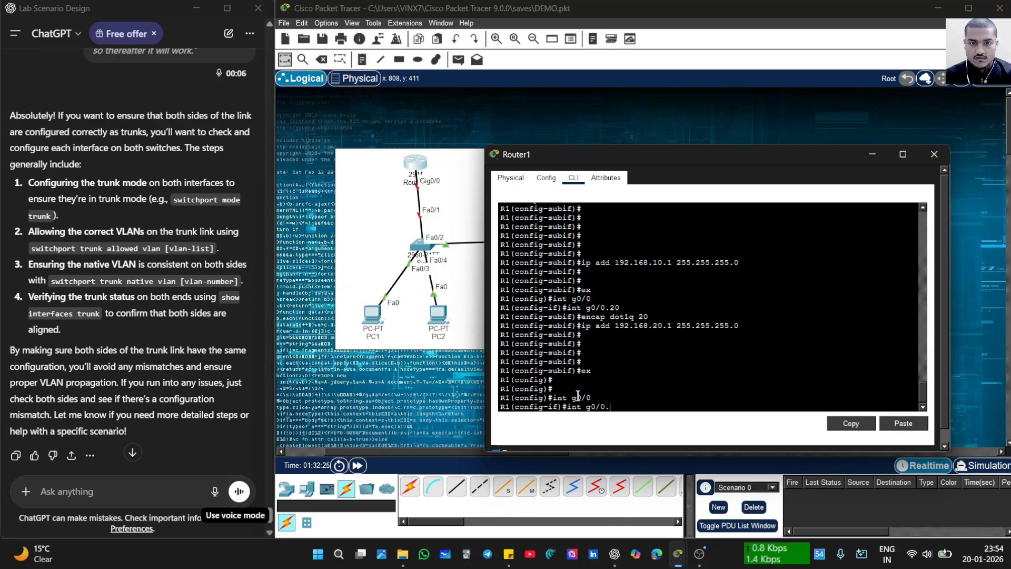
type("30")
key("Return")
key("Return")
key("Return")
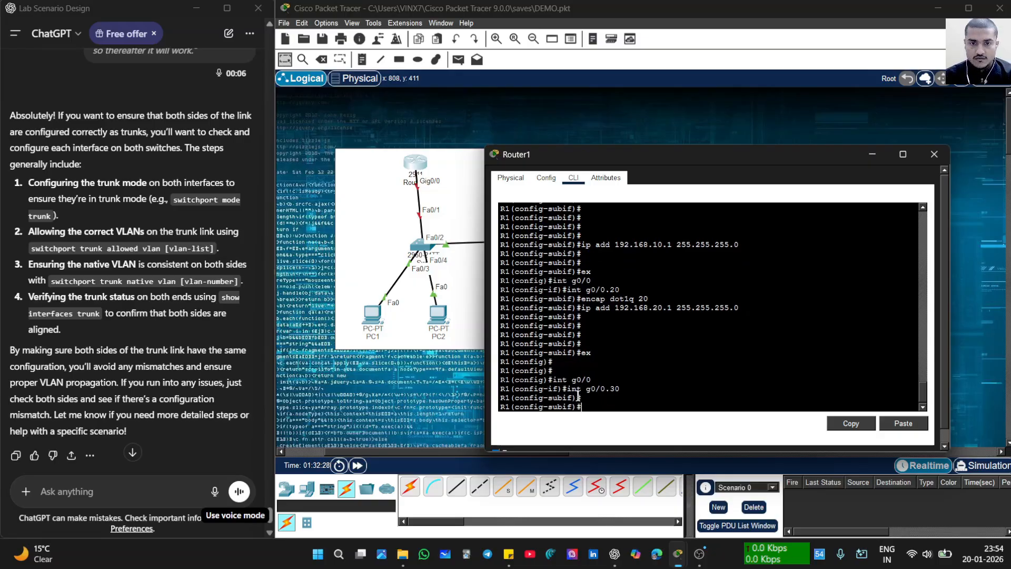
- Set dot1q encapsulation for VLAN 30 on R1's subinterface g0/0.30
type("e")
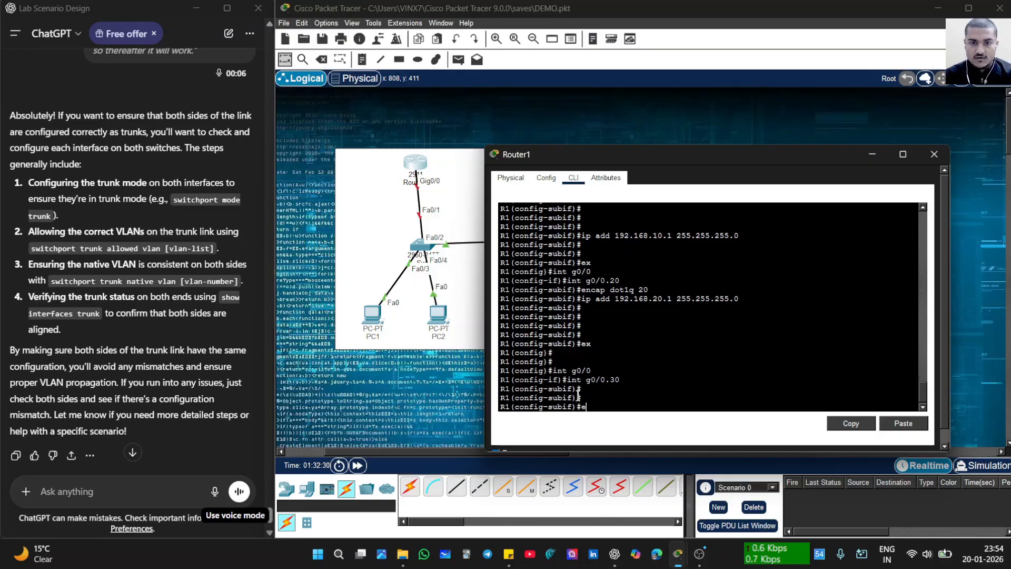
type("ncap")
key("Return")
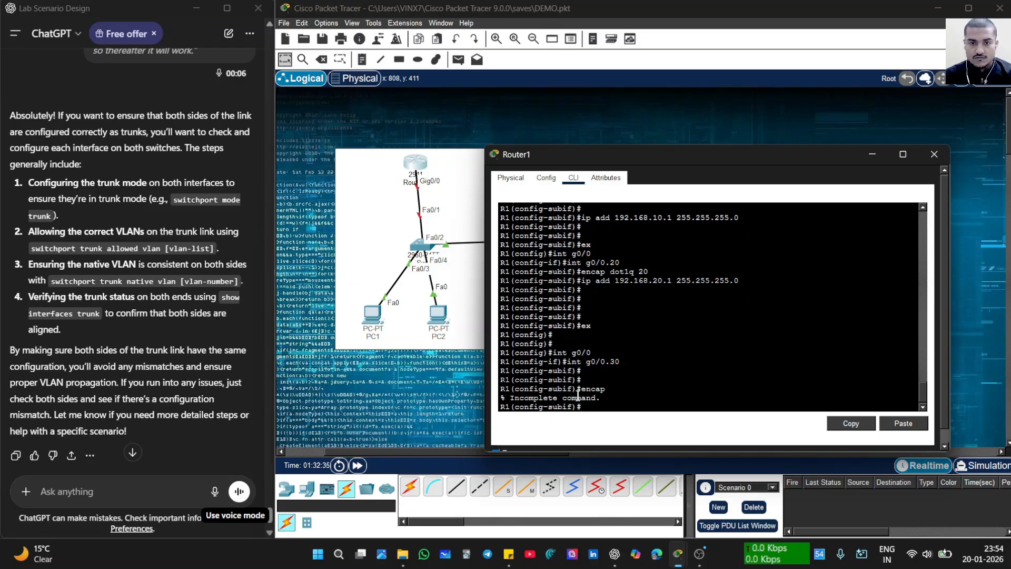
type("enacap")
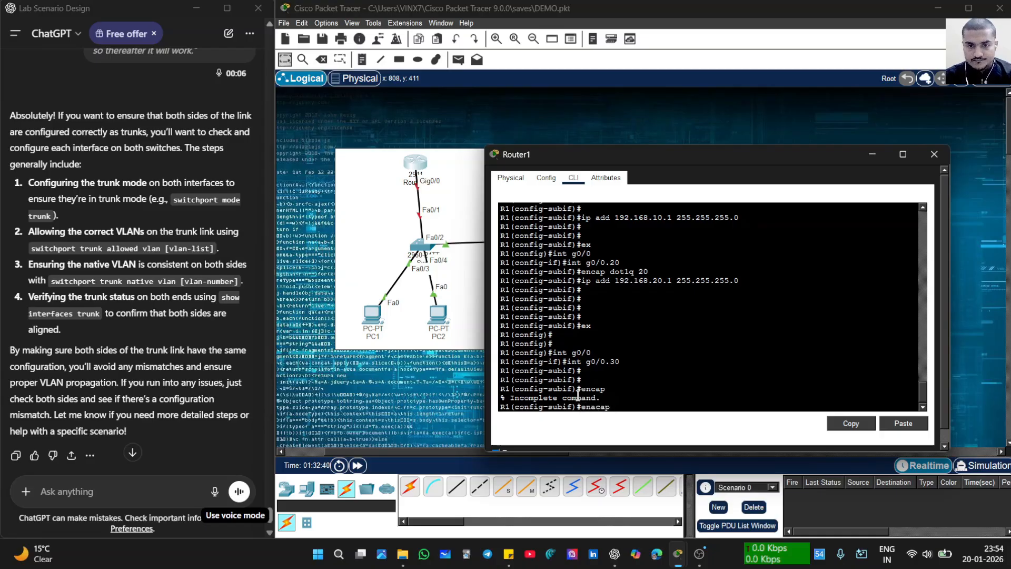
key("BackSpace")
key("BackSpace")
key("BackSpace")
key("BackSpace")
type("cap")
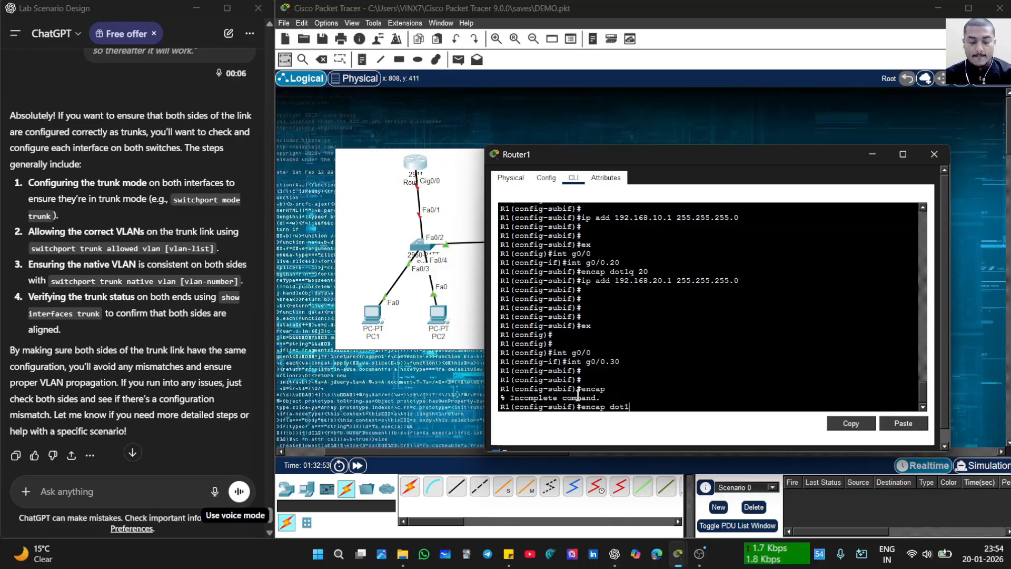
type("q 30")
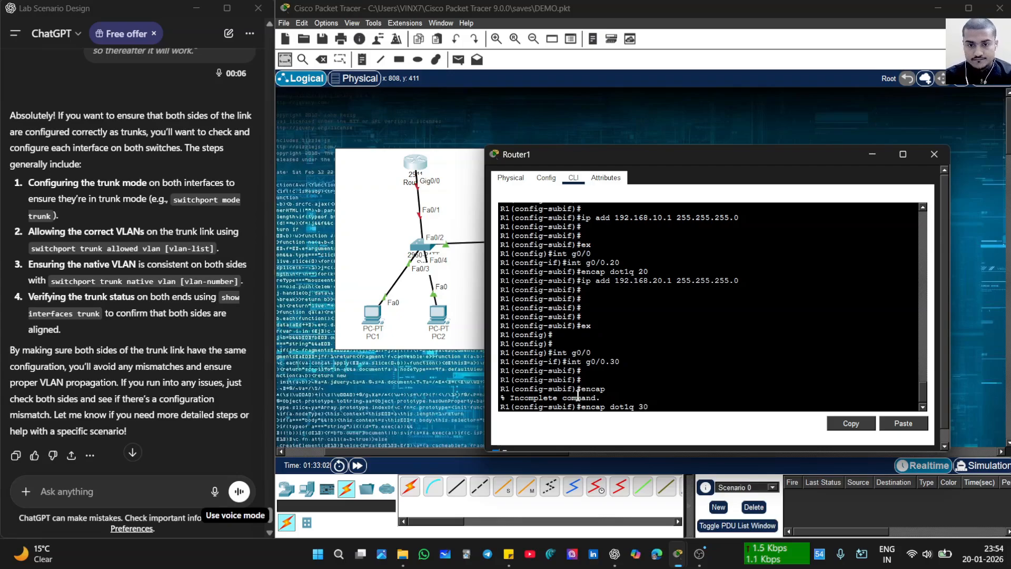
key("Return")
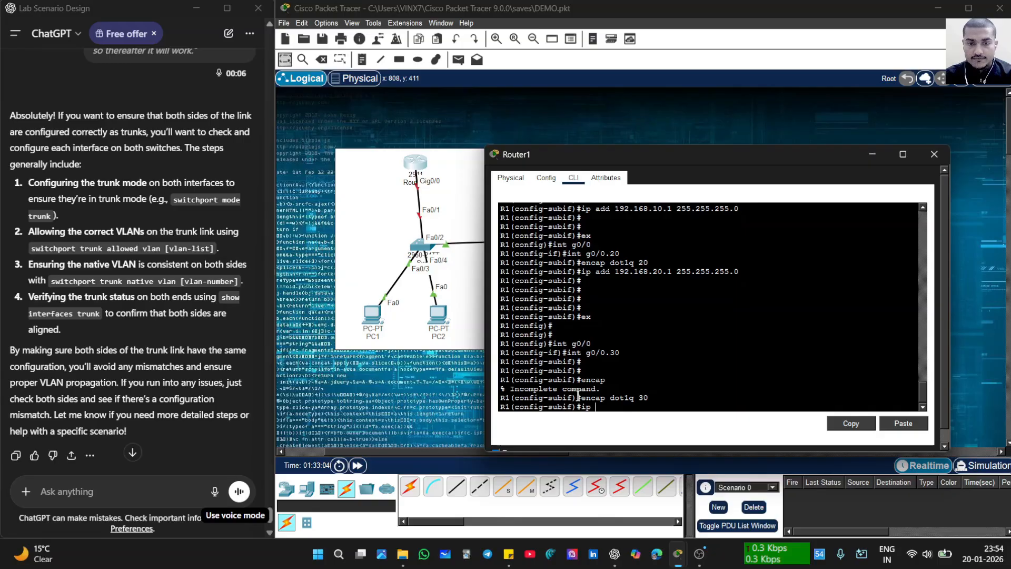
- Assign IP address 192.168.30.1 with mask 255.255.255.0 to R1's subinterface g0/0.30
type("ip add 192.168")
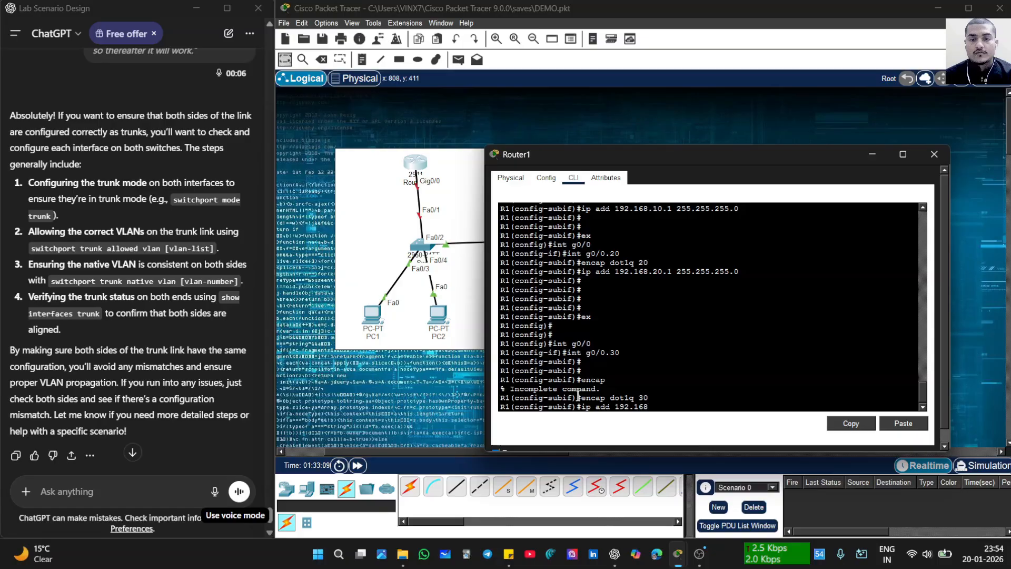
type(".3")
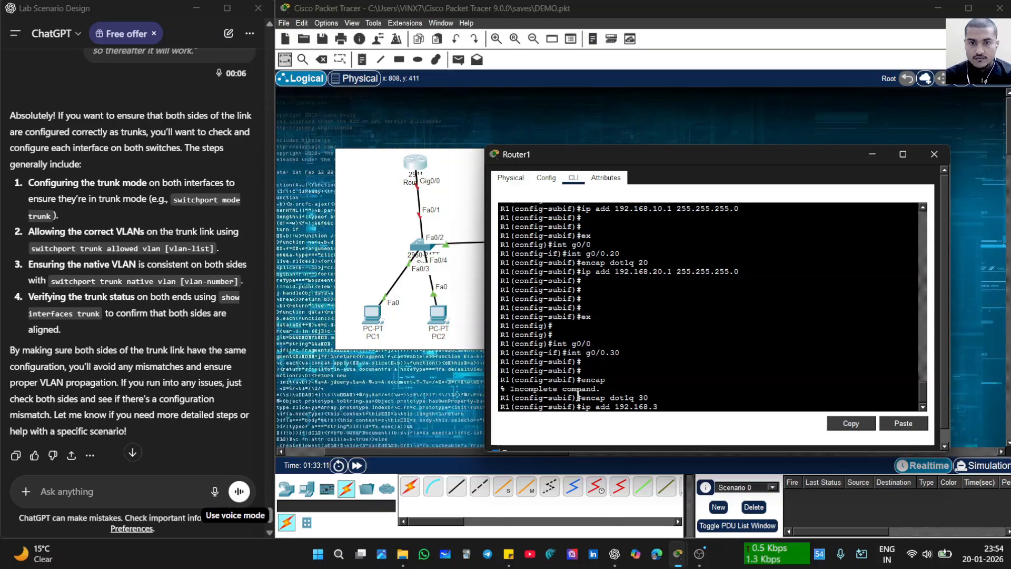
type("01")
type("1 255.255.25.")
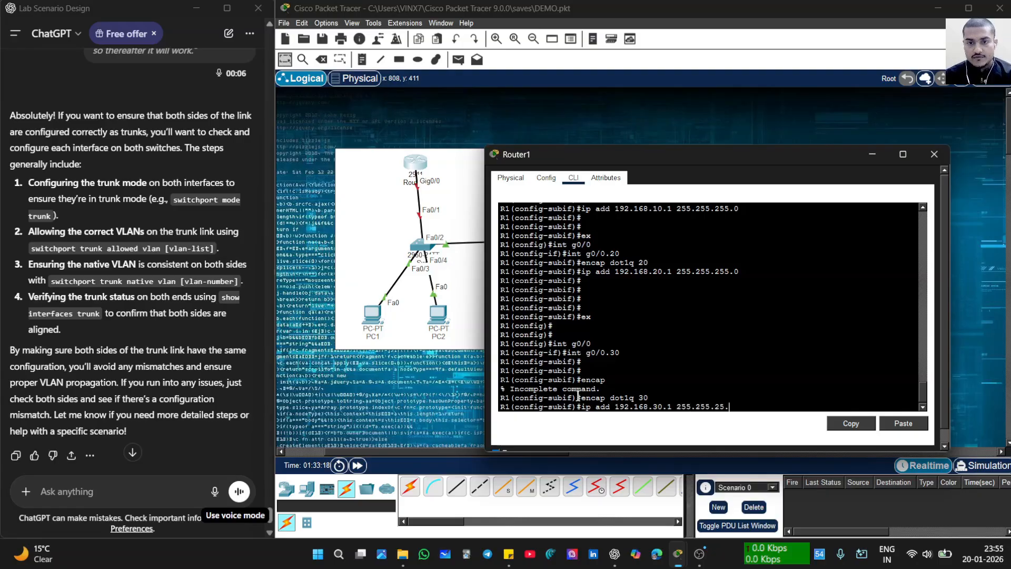
key("Return")
key("Return")
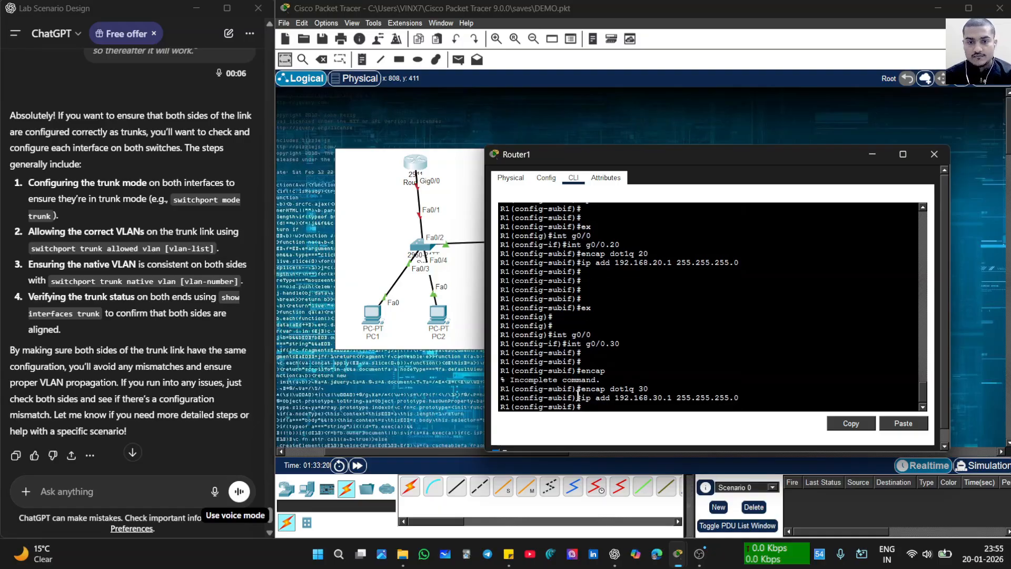
type("no d")
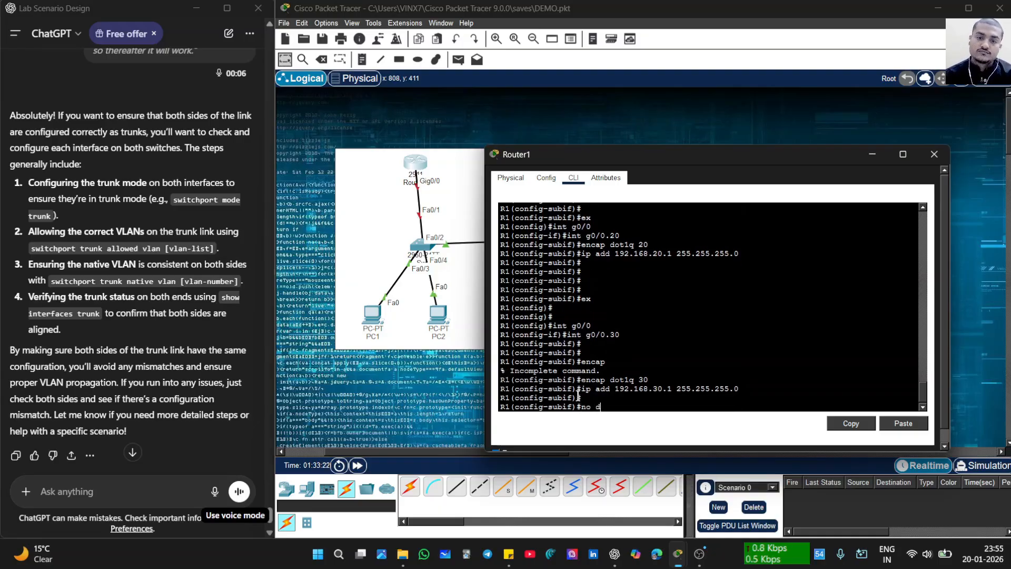
key("BackSpace")
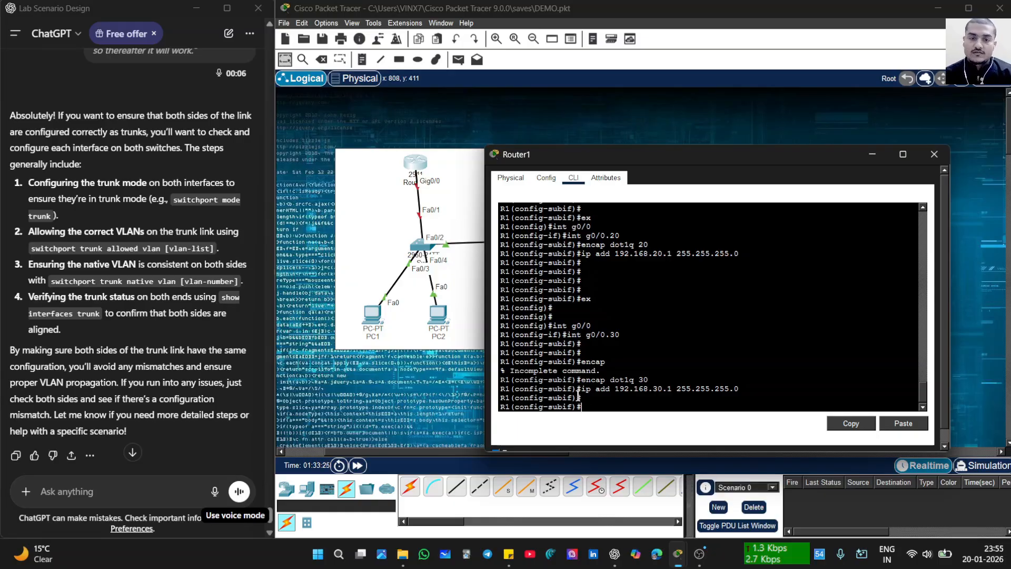
- Exit subinterface g0/0.30 and enable R1's physical interface g0/0 with no shutdown
key("Return")
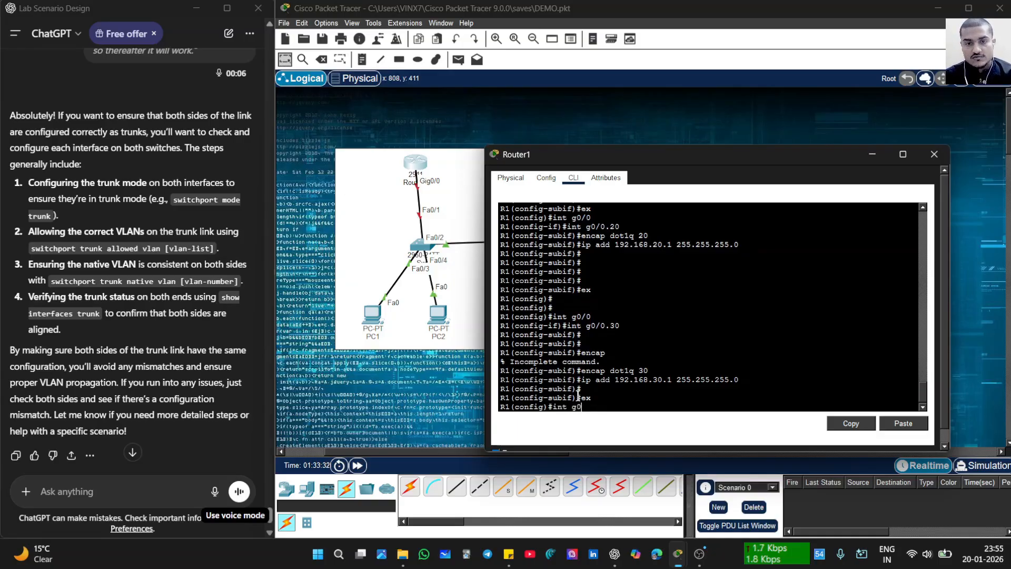
type("int g0/0")
key("Return")
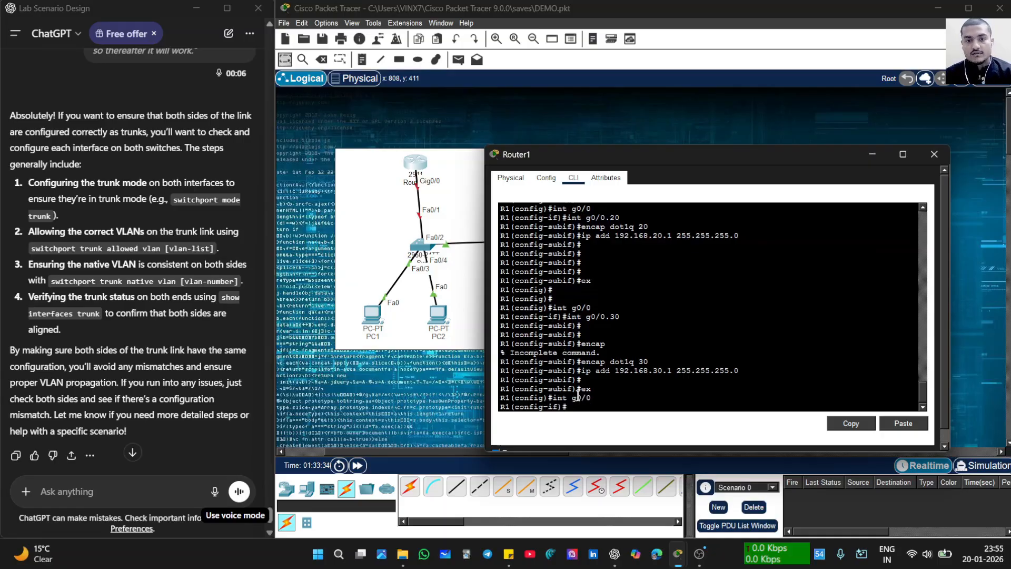
type("i")
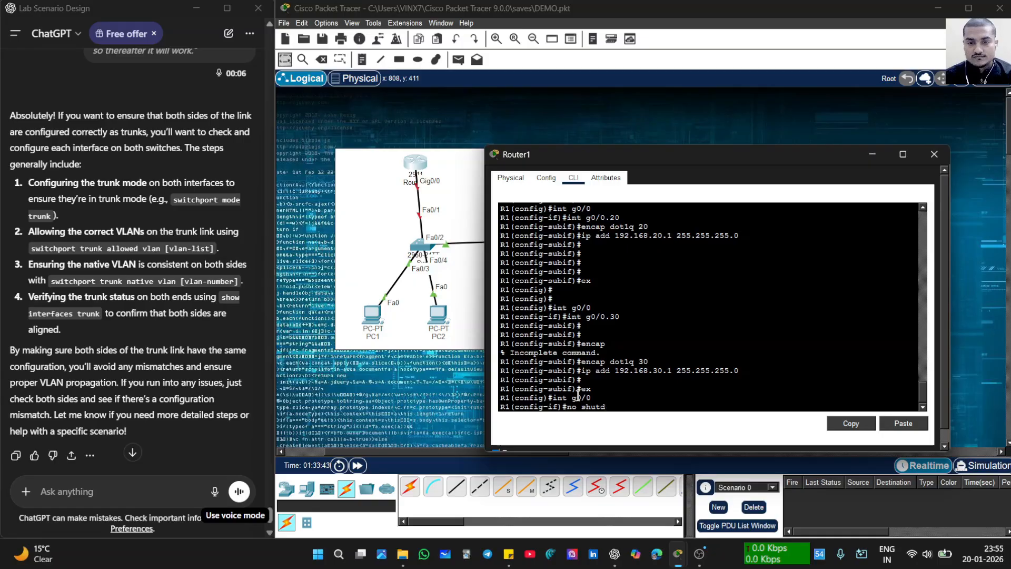
type("own")
key("Return")
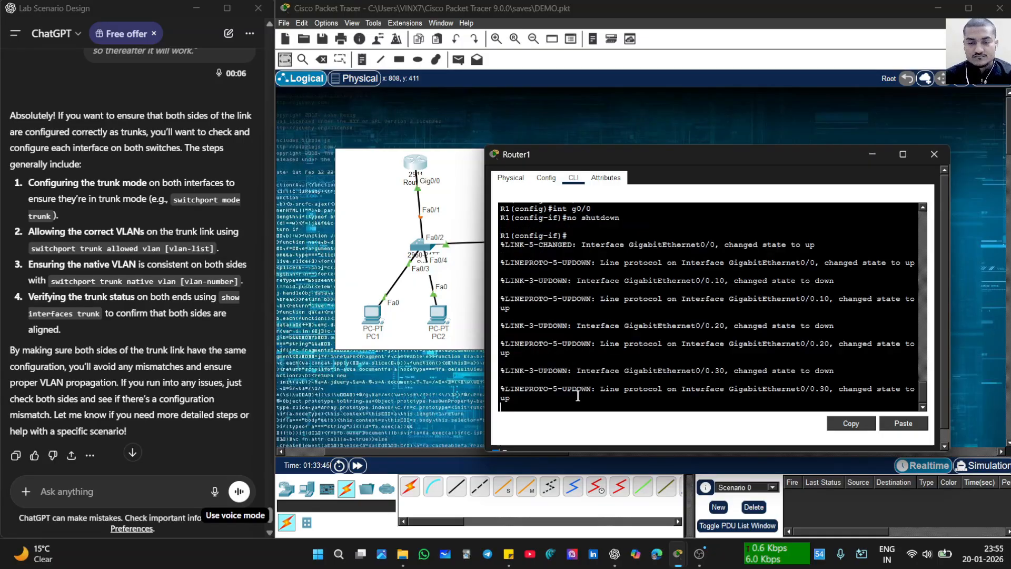
key("Return")
key("Return")
key("Return")
key("Return")
key("Return")
key("Return")
key("Return")
key("Return")
key("Return")
key("Return")
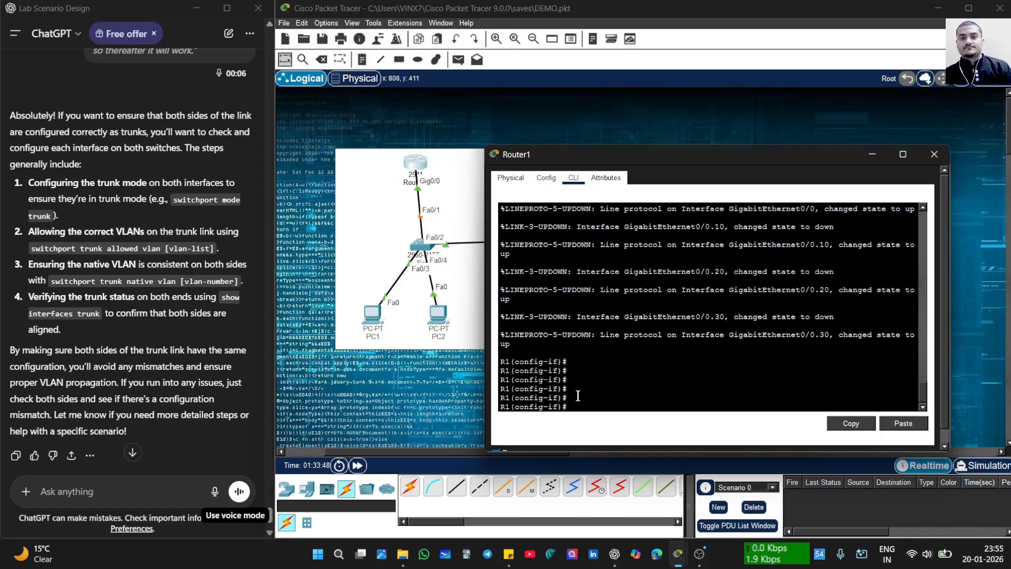
key("Return")
key("Return")
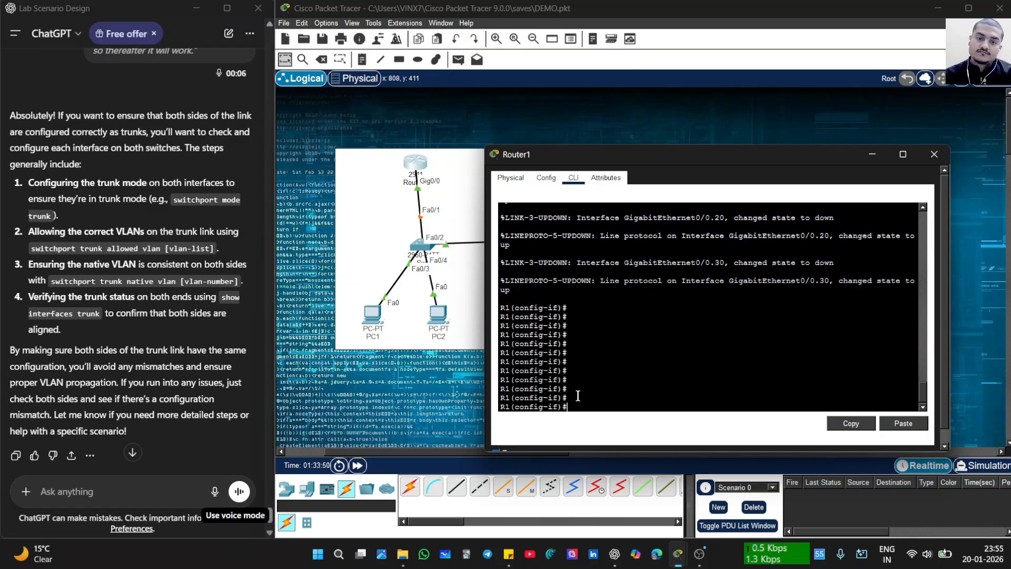
- Exit interface g0/0 configuration on R1 back to global configuration mode
type("ex")
key("Return")
key("Return")
key("Return")
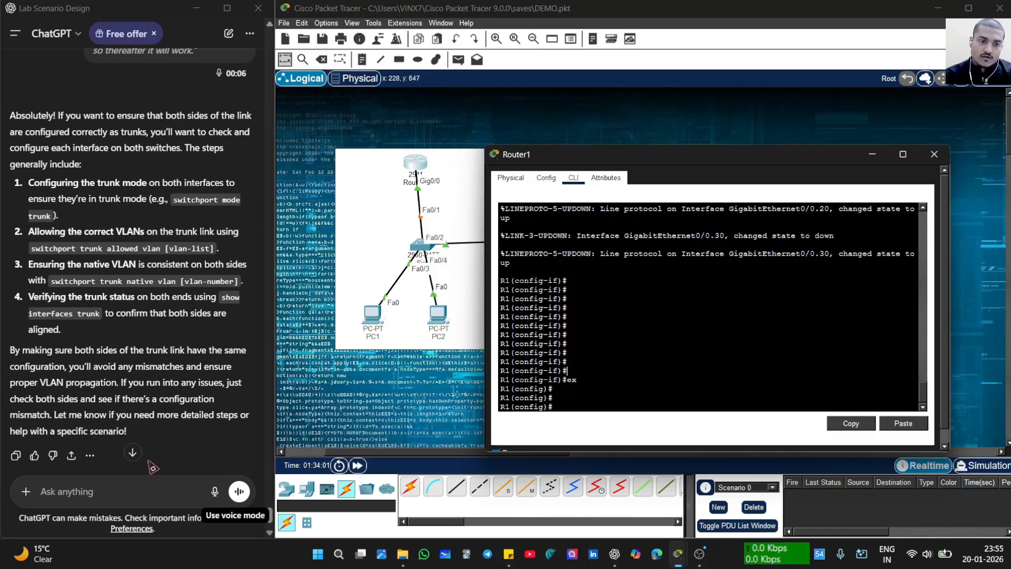
- Start a voice conversation in the ChatGPT lab chat and return to R1's global configuration prompt
left_click(239, 491)
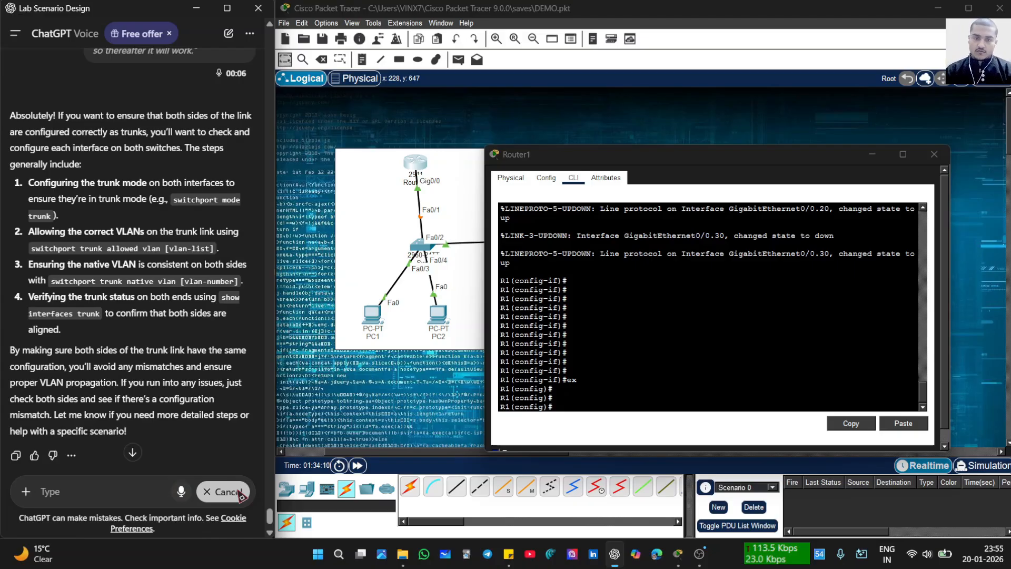
left_click(580, 392)
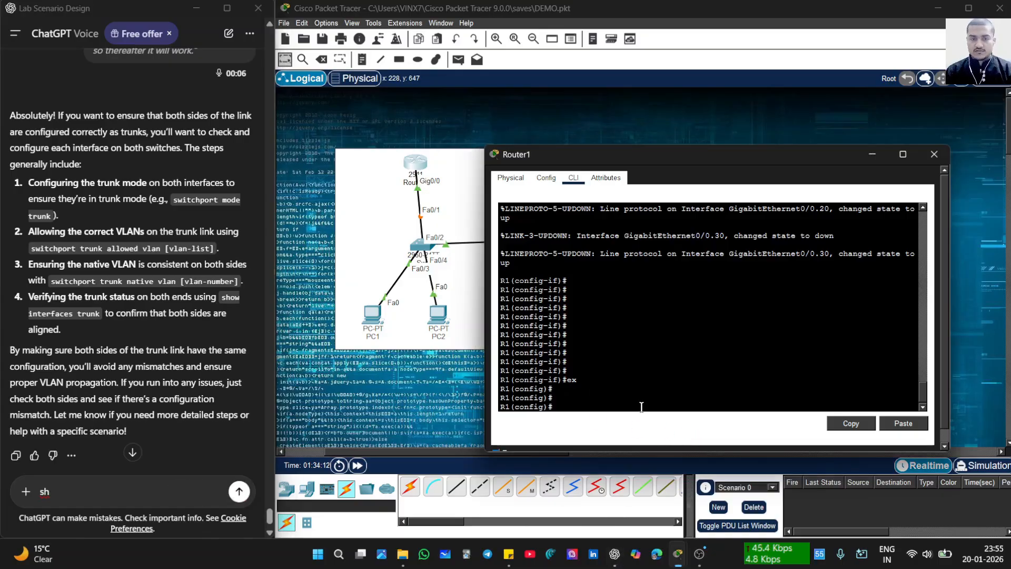
key("Return")
key("Return")
key("Return")
key("Return")
key("Return")
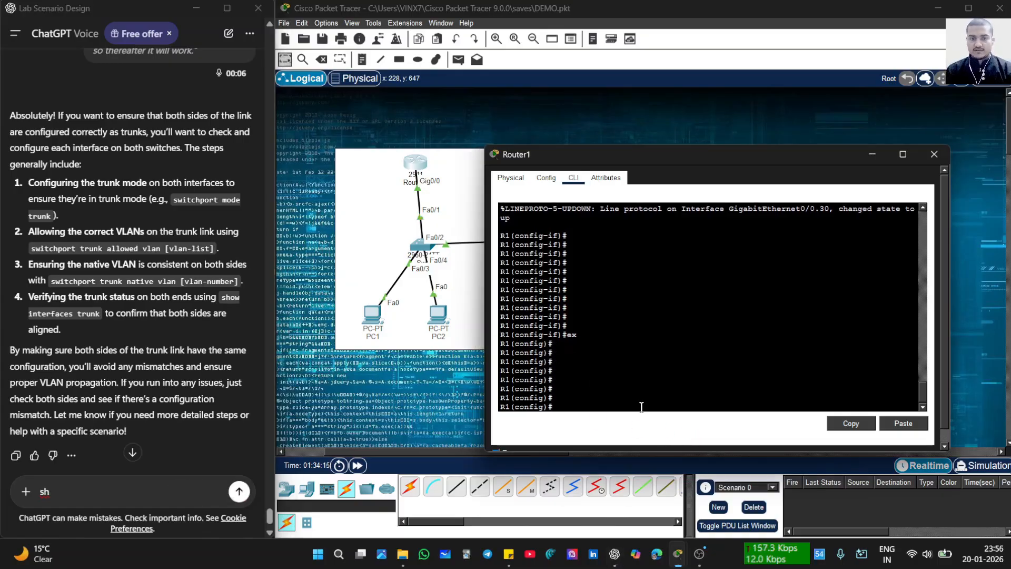
- Display R1's brief interface IP and status summary with do sh ip int br
type("int")
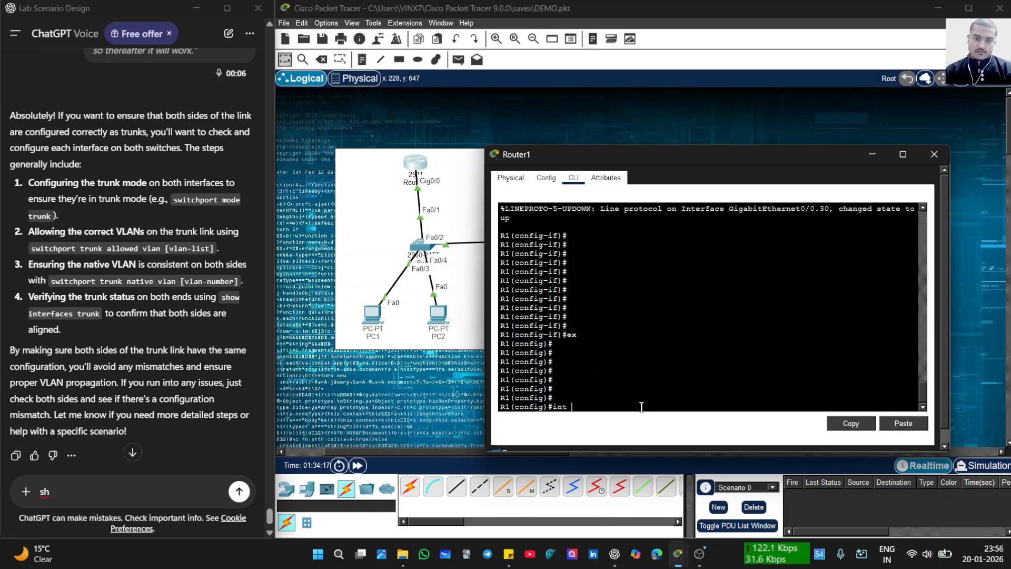
key("BackSpace")
key("BackSpace")
key("BackSpace")
key("BackSpace")
type("do sh")
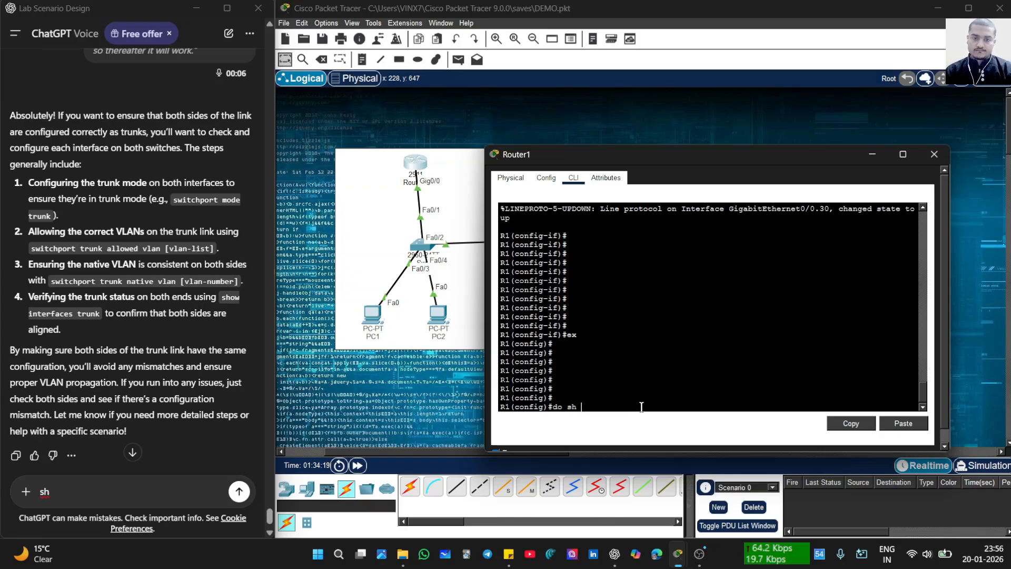
type("i r")
key("BackSpace")
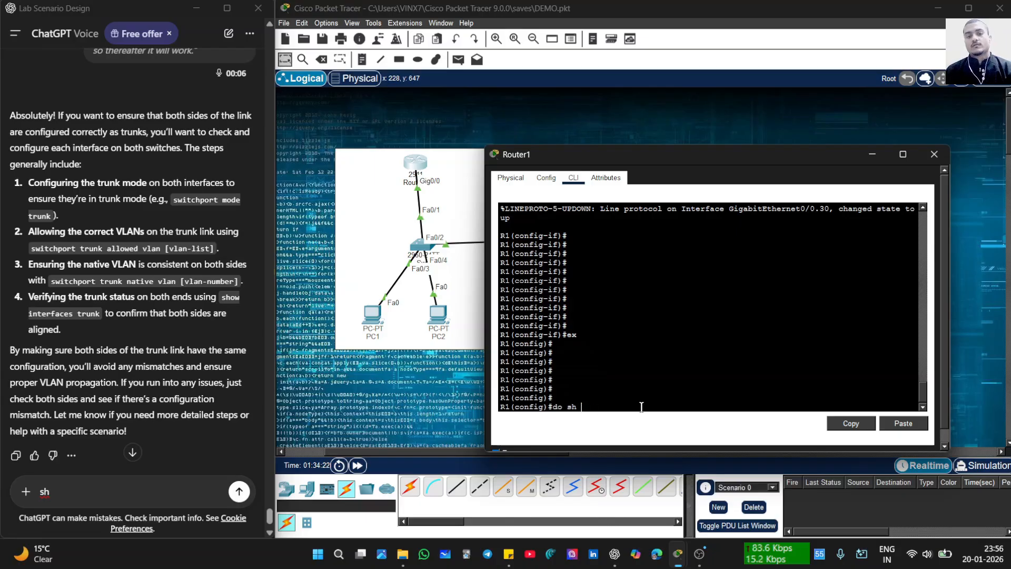
type("int")
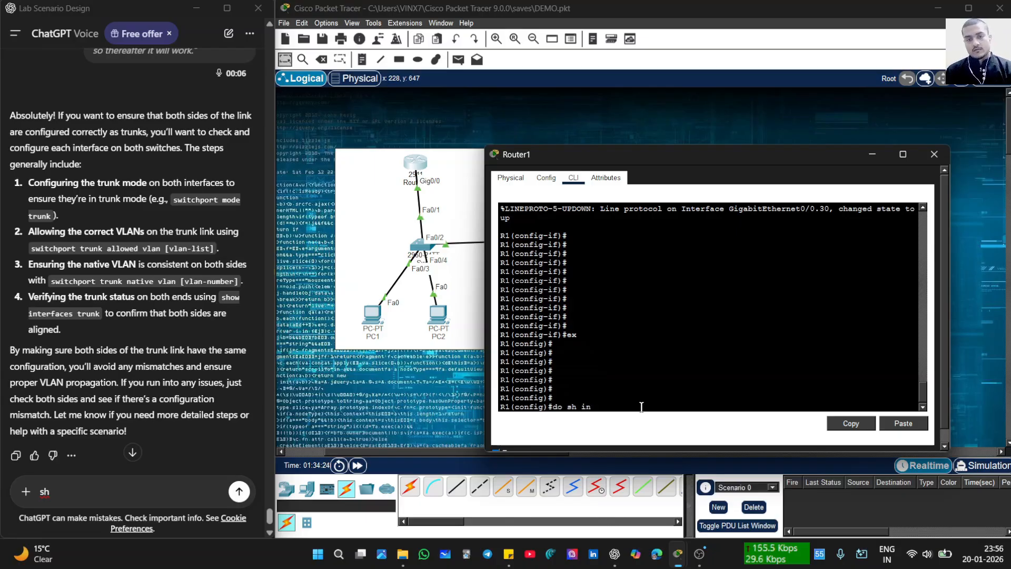
key("BackSpace")
type("p int")
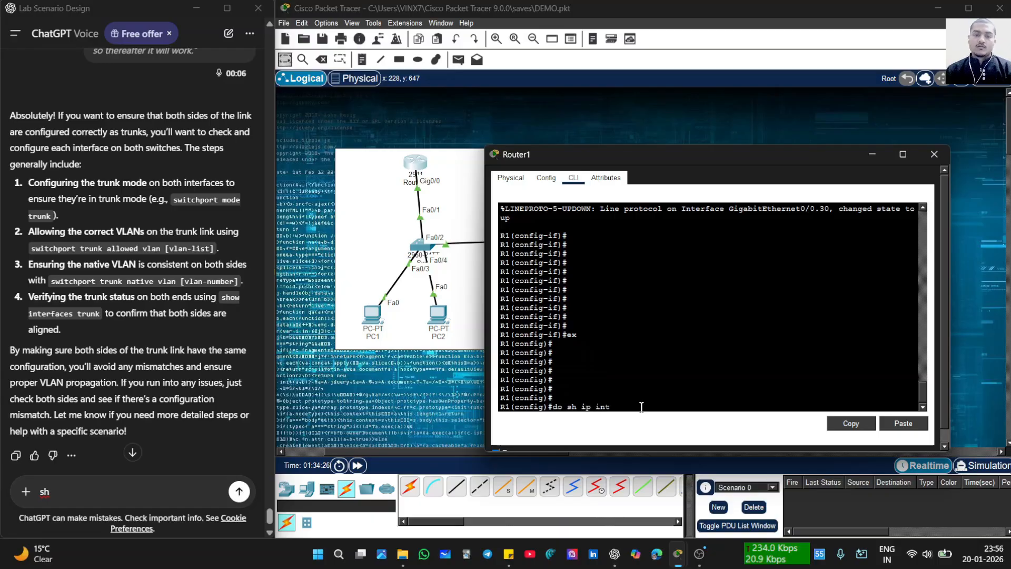
type(" br")
key("Return")
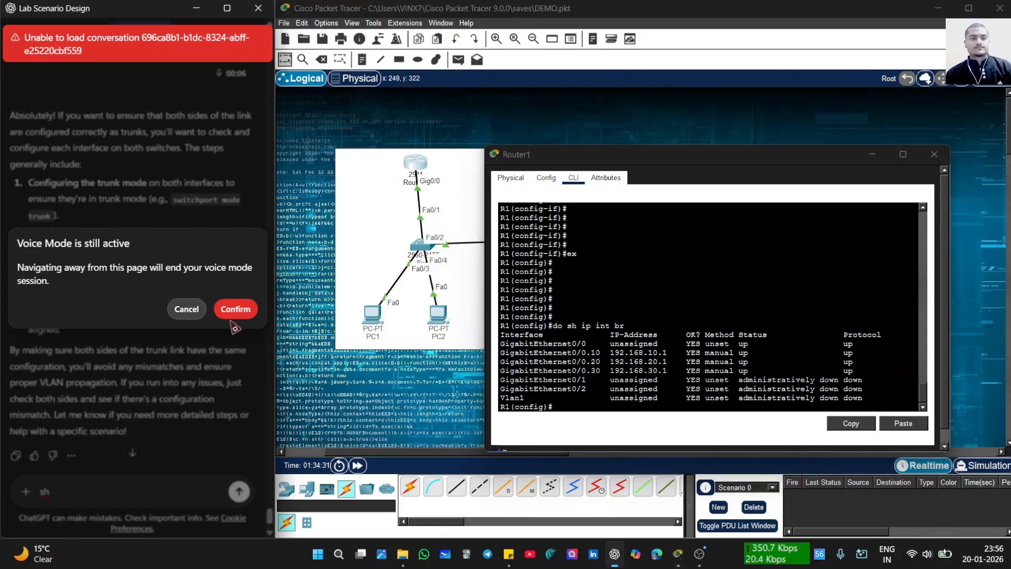
- Dismiss the prompt to leave voice mode and highlight the g0/0.10, g0/0.20 and g0/0.30 rows in R1's interface summary
left_click(192, 304)
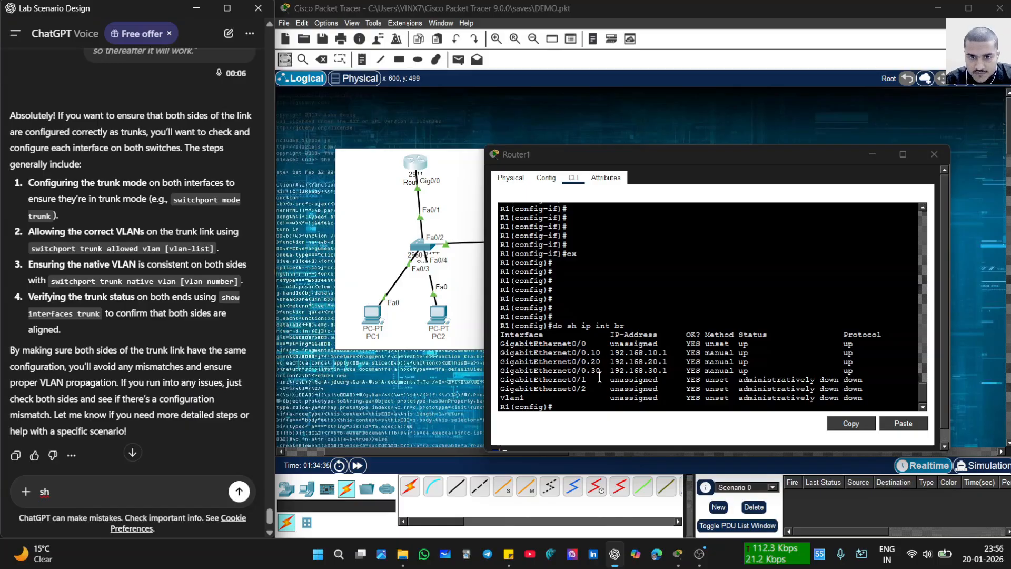
left_click_drag(600, 378, 501, 352)
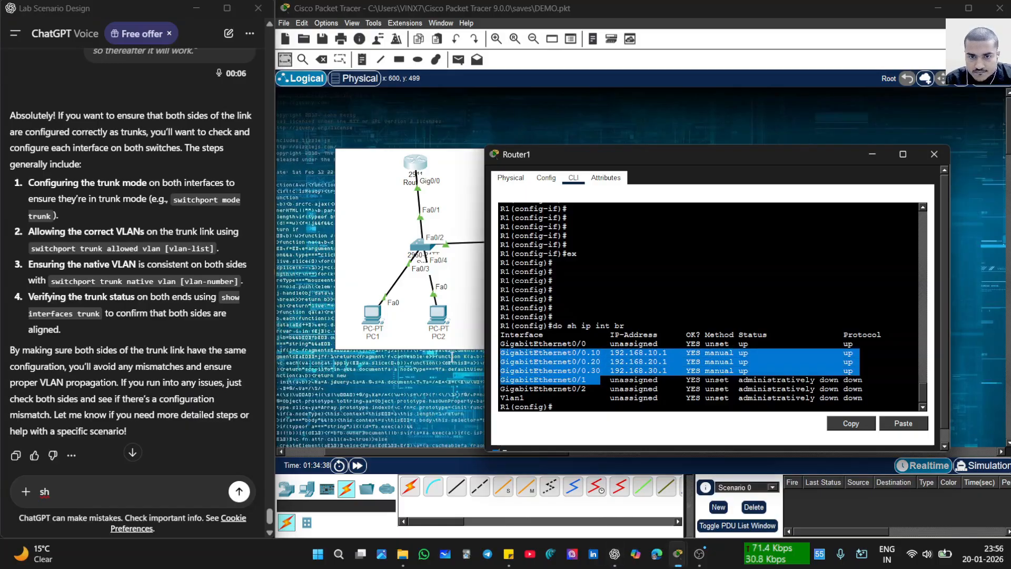
left_click_drag(600, 371, 501, 351)
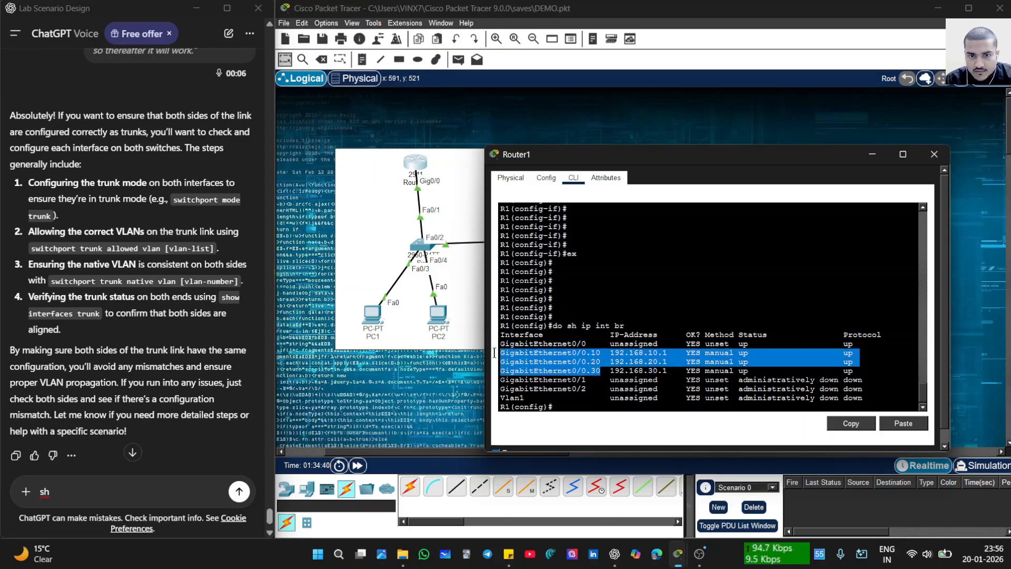
left_click(664, 343)
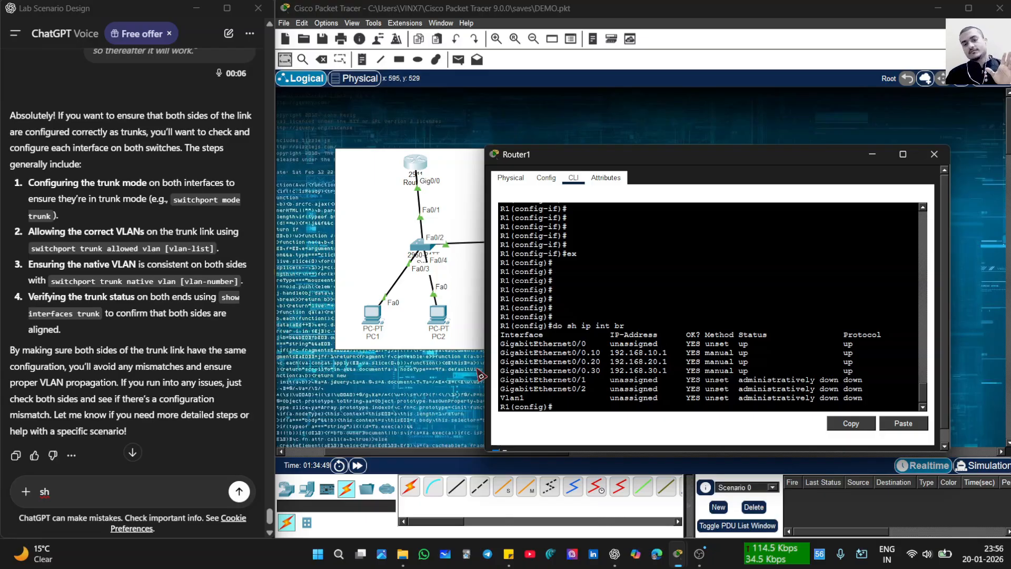
- Bring the network topology to the front and briefly open PC1
left_click(434, 339)
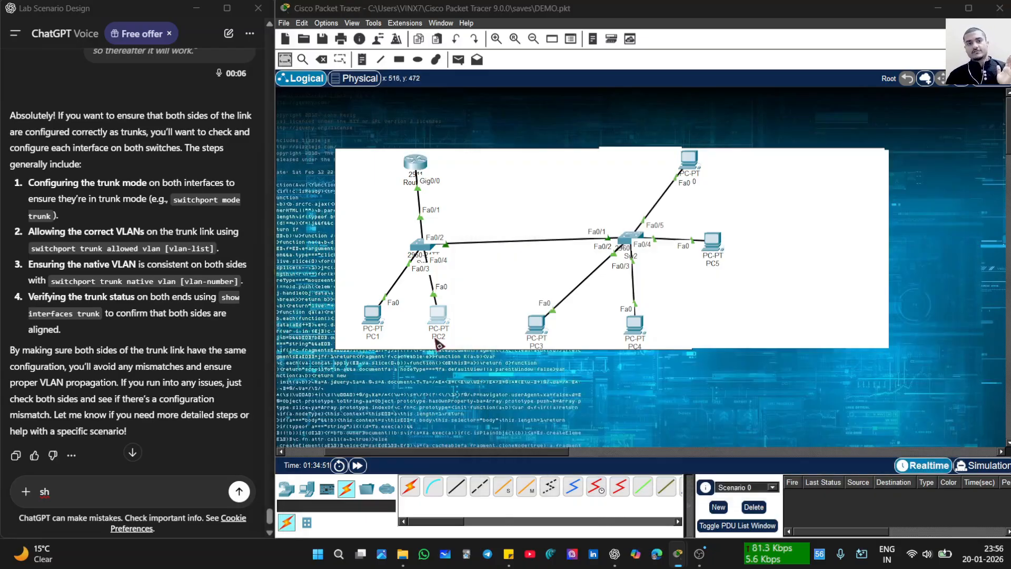
left_click(493, 378)
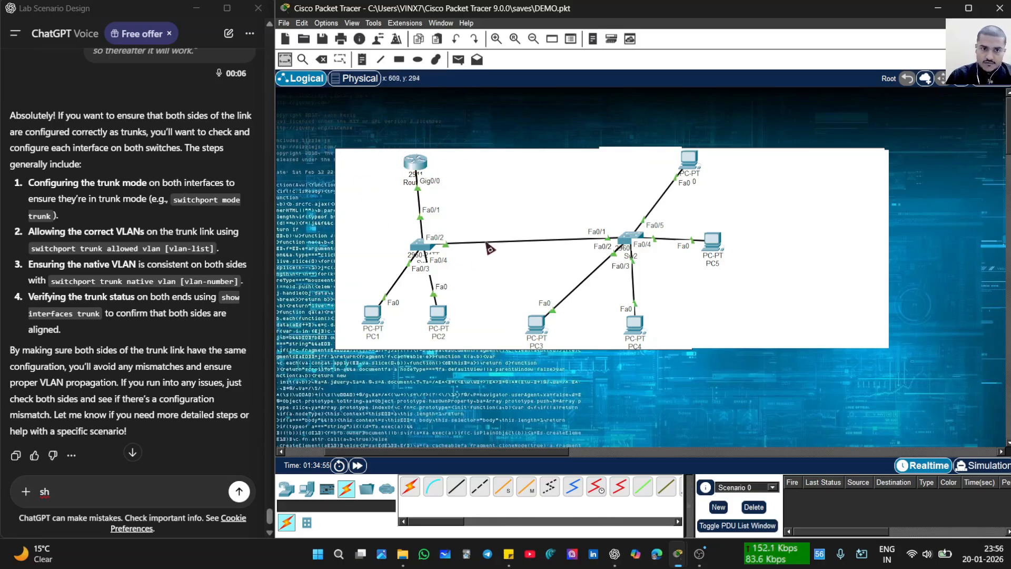
double_click(373, 316)
left_click(936, 6)
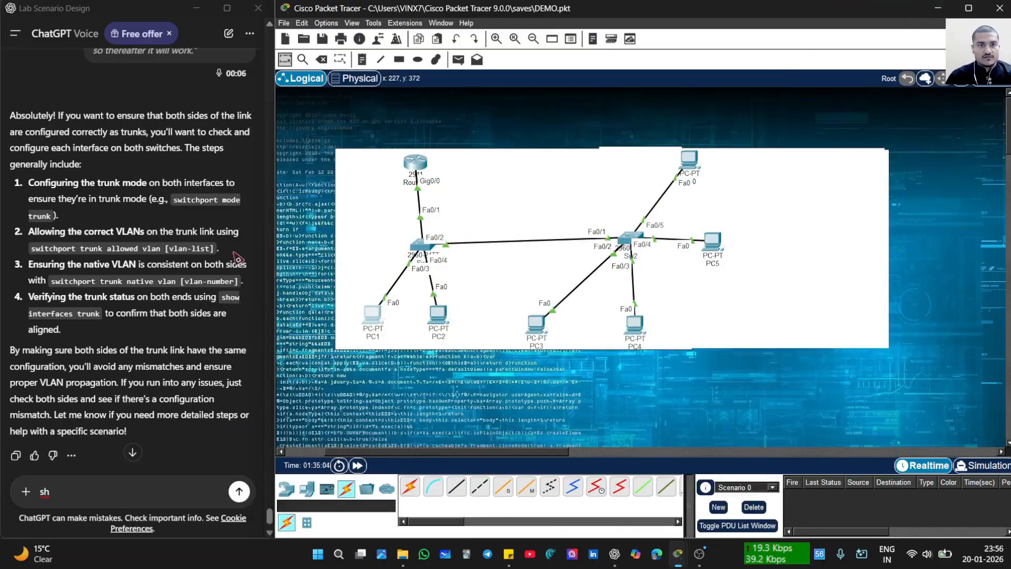
- Choose the ellipse drawing shape and set its outline color to red (#ff0000)
left_click(375, 59)
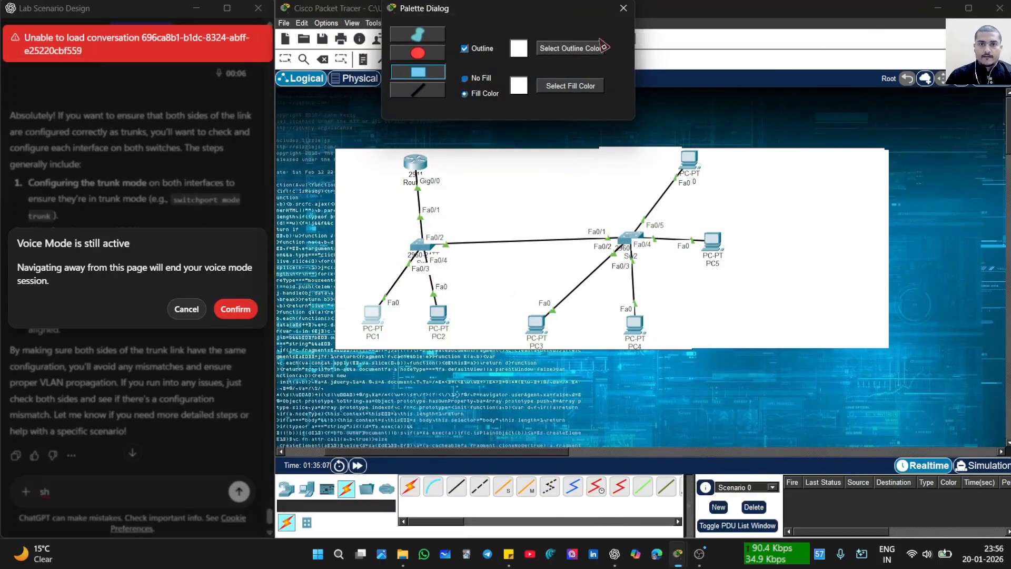
left_click(425, 56)
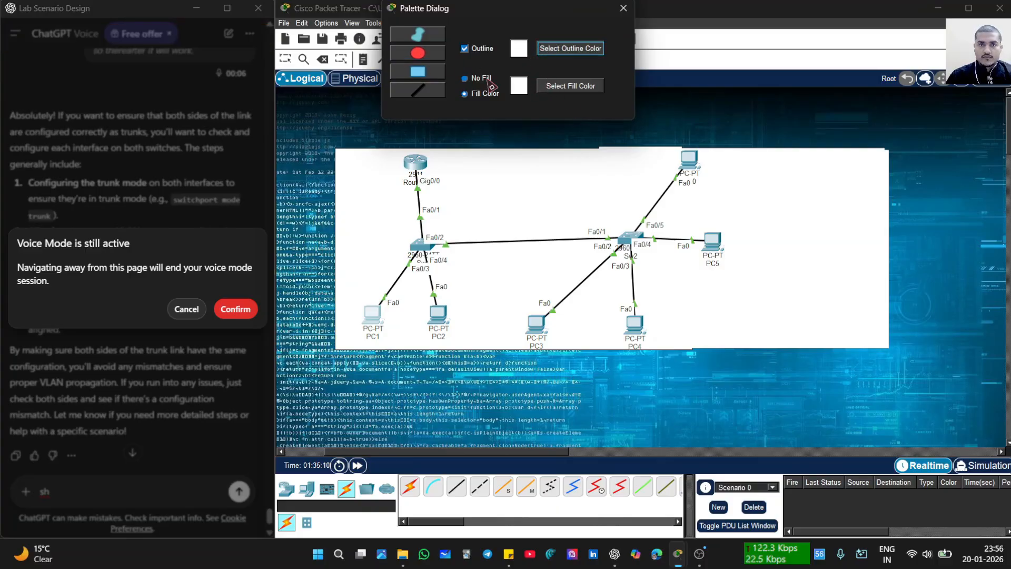
left_click(518, 79)
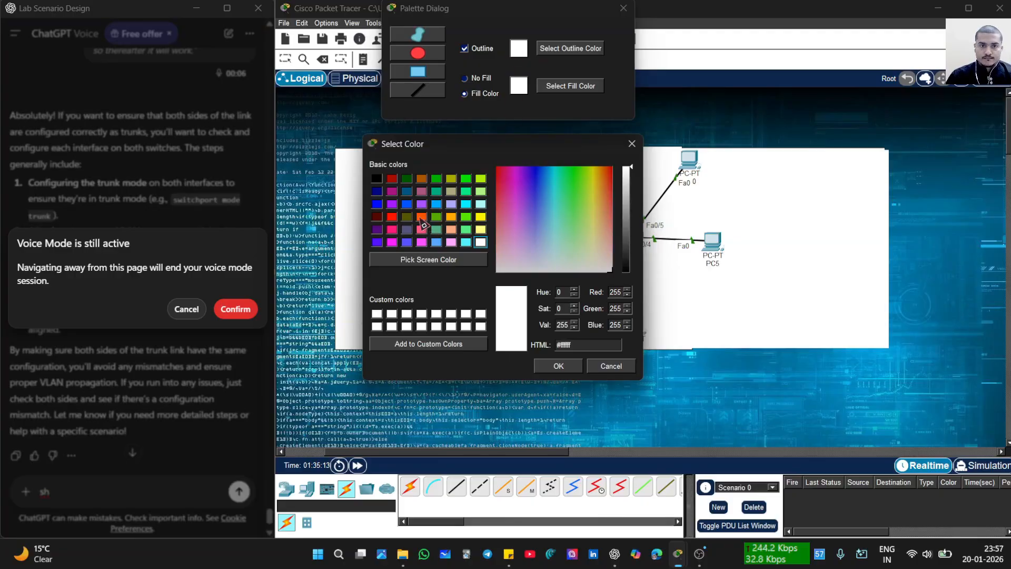
left_click(391, 216)
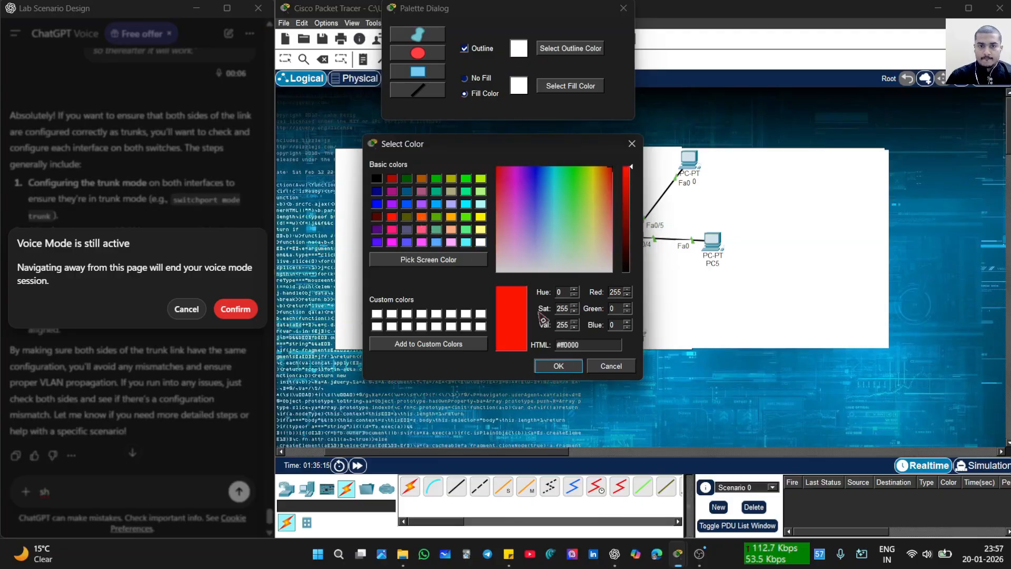
key("Return")
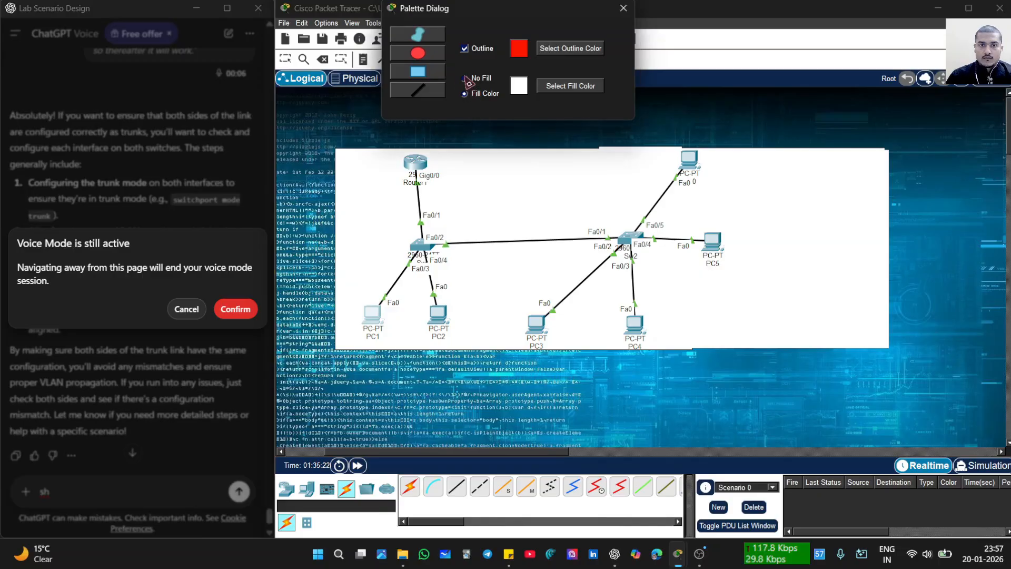
- Set the shape to No Fill and draw an ellipse over the PC1 and PC2 area
left_click(464, 78)
left_click(359, 219)
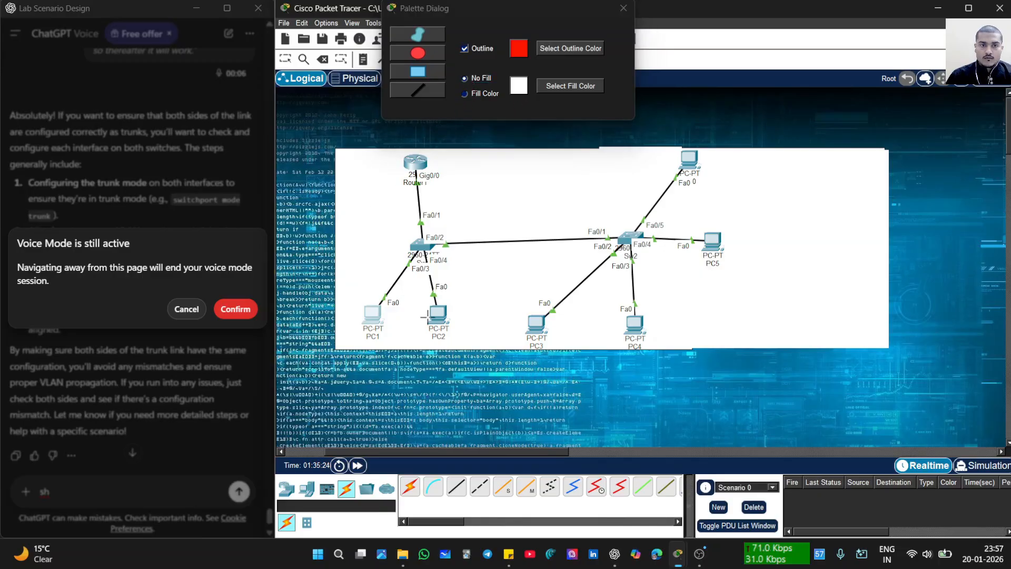
left_click_drag(389, 335, 361, 241)
- Dismiss the prompt to leave voice mode and submit the pending text "sh" in the ChatGPT lab chat
left_click(193, 311)
left_click(193, 310)
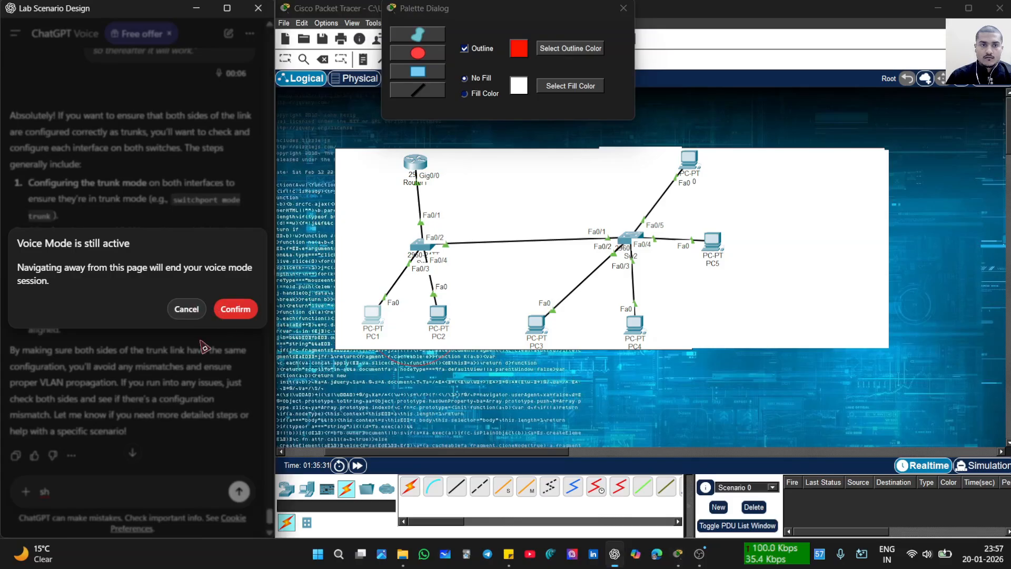
scroll(198, 391, "down", 2)
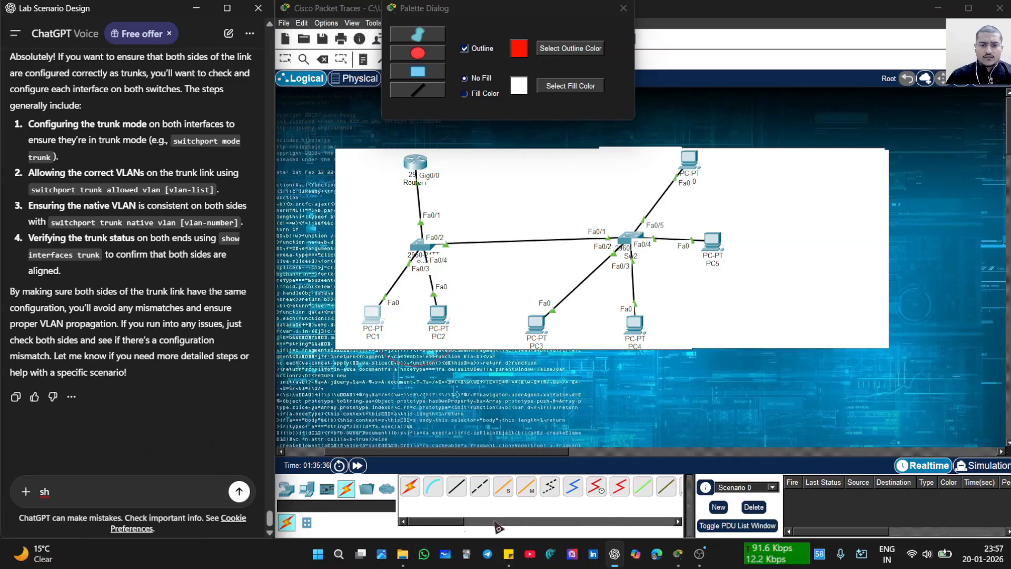
mouse_move(615, 557)
left_click(616, 479)
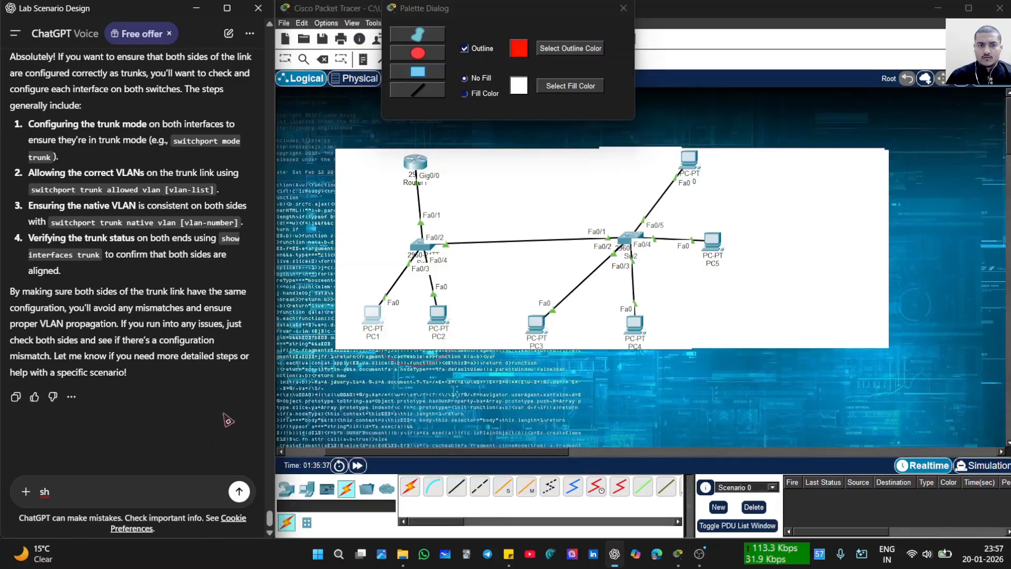
left_click(237, 493)
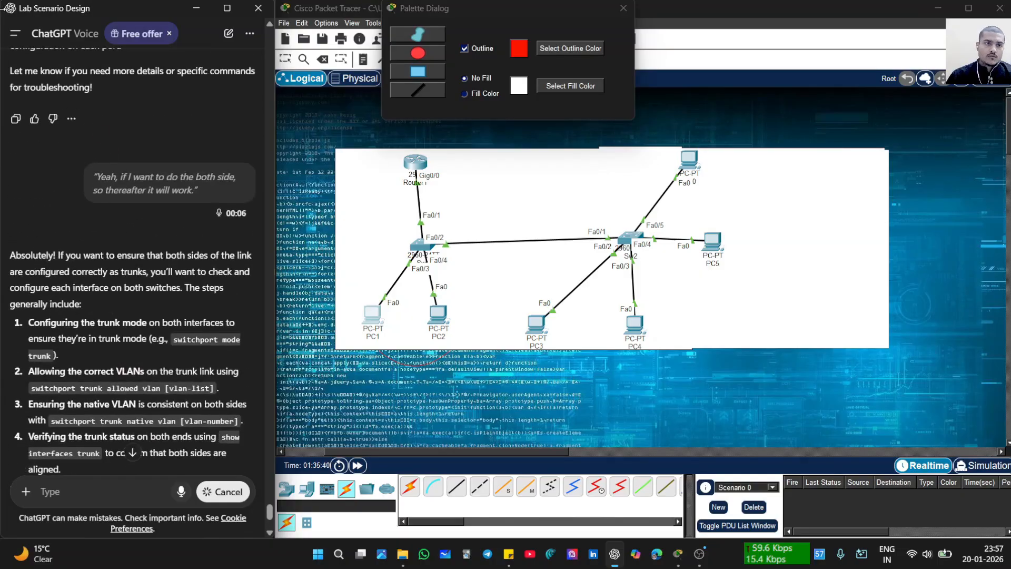
left_click(18, 36)
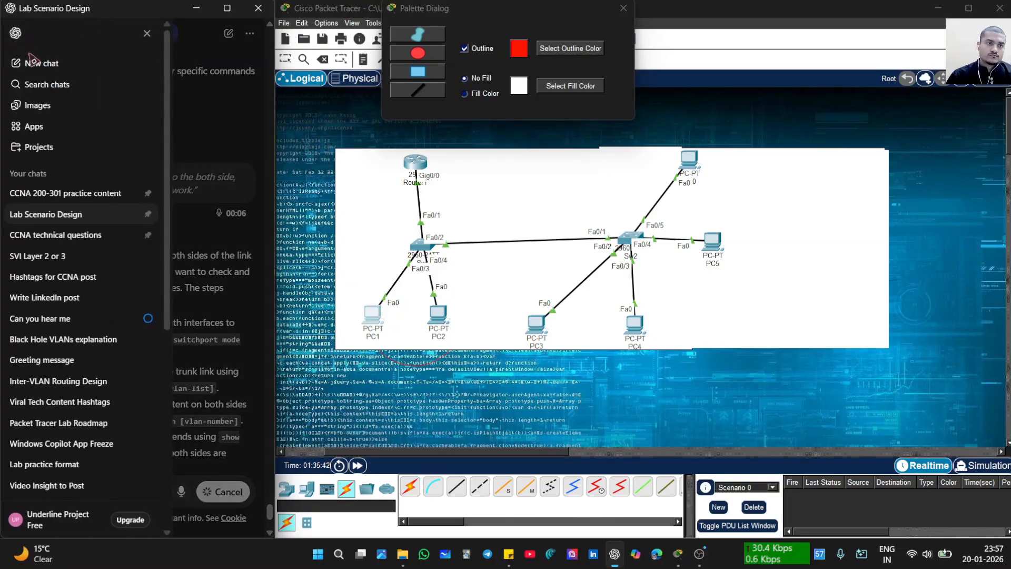
left_click(33, 61)
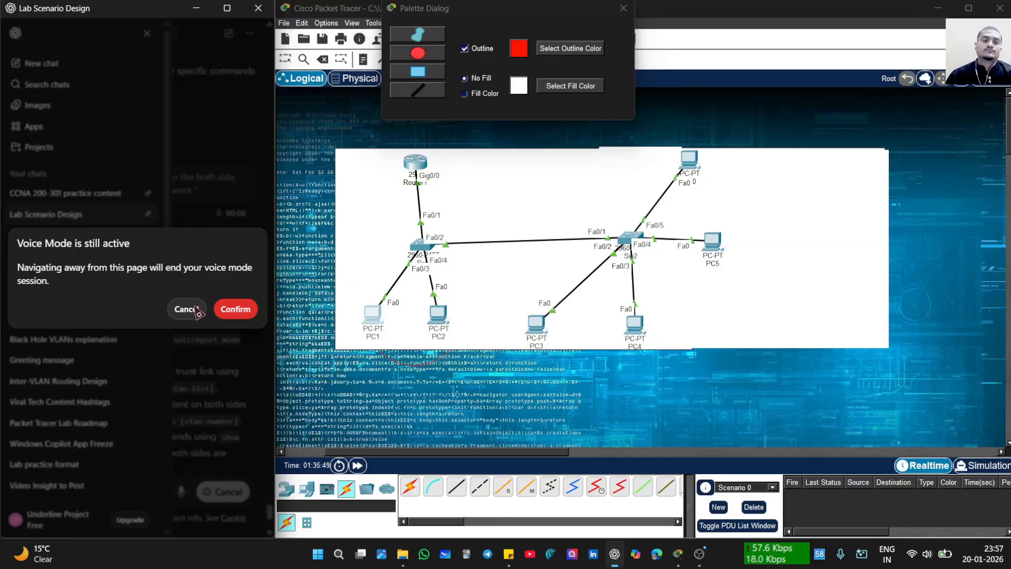
left_click(204, 198)
left_click(200, 227)
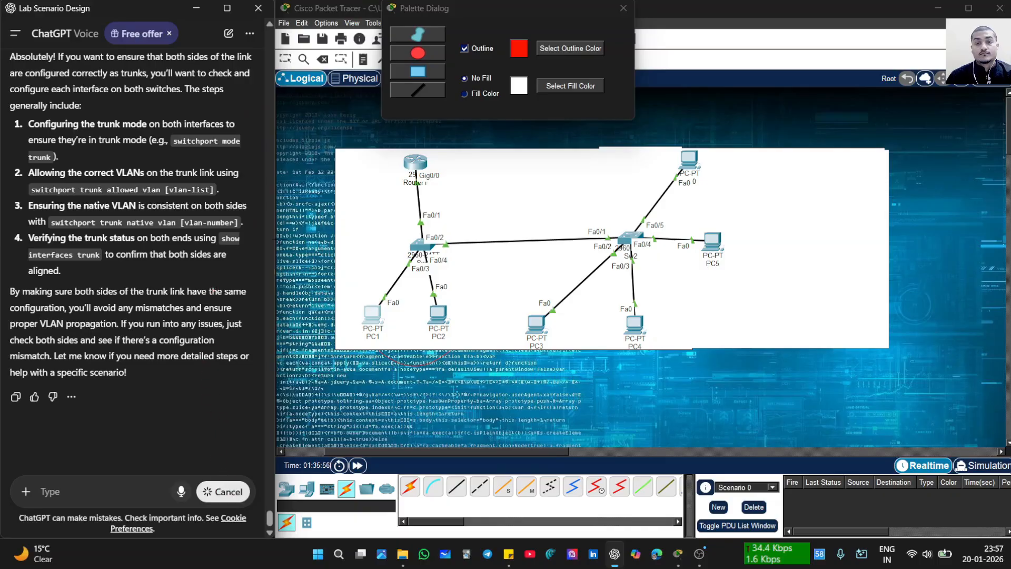
- Close the drawing palette, switch the workspace back to the Select tool, and keep the ChatGPT voice session open
left_click(292, 244)
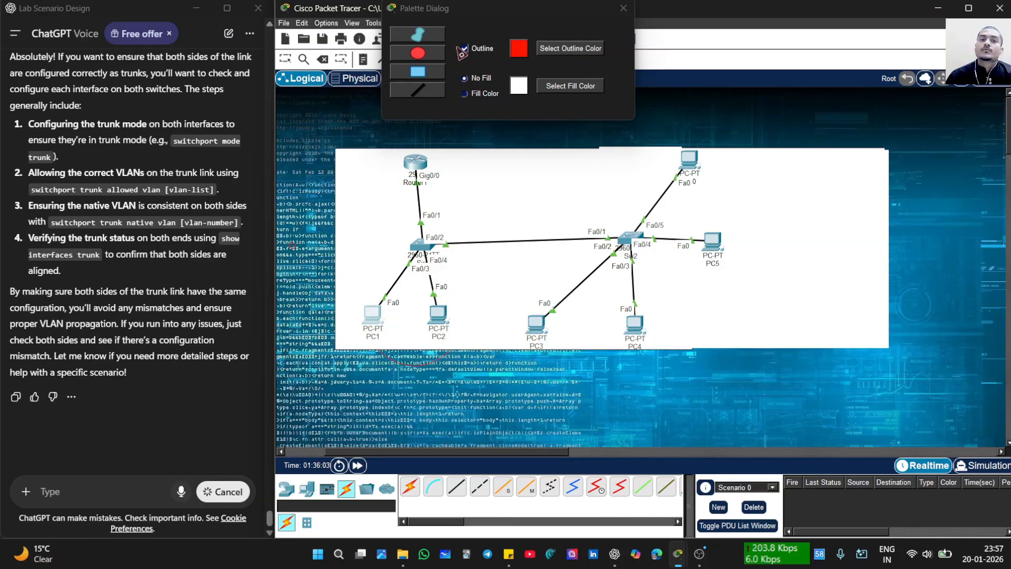
left_click(623, 8)
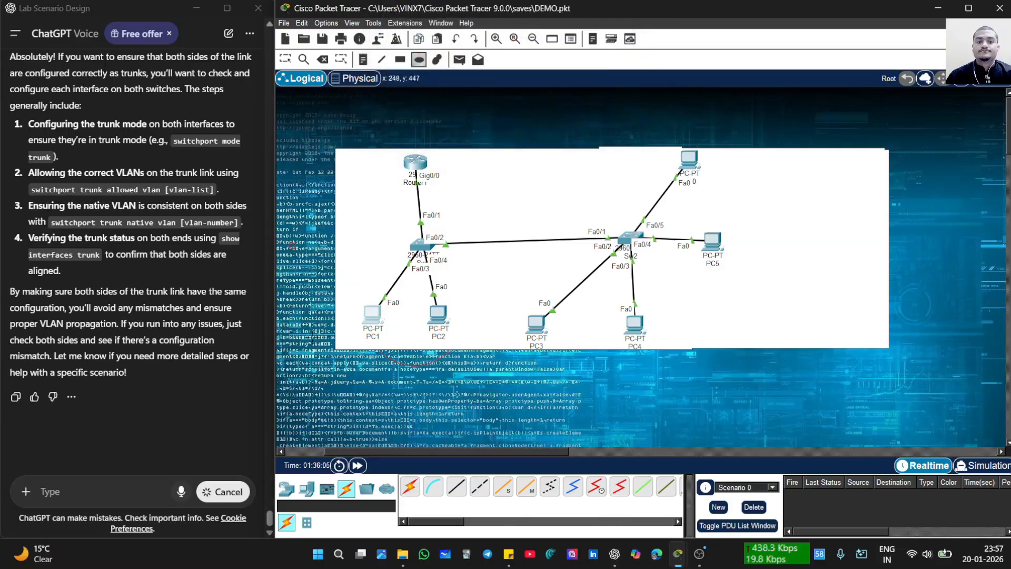
key("ctrl")
key("ctrl")
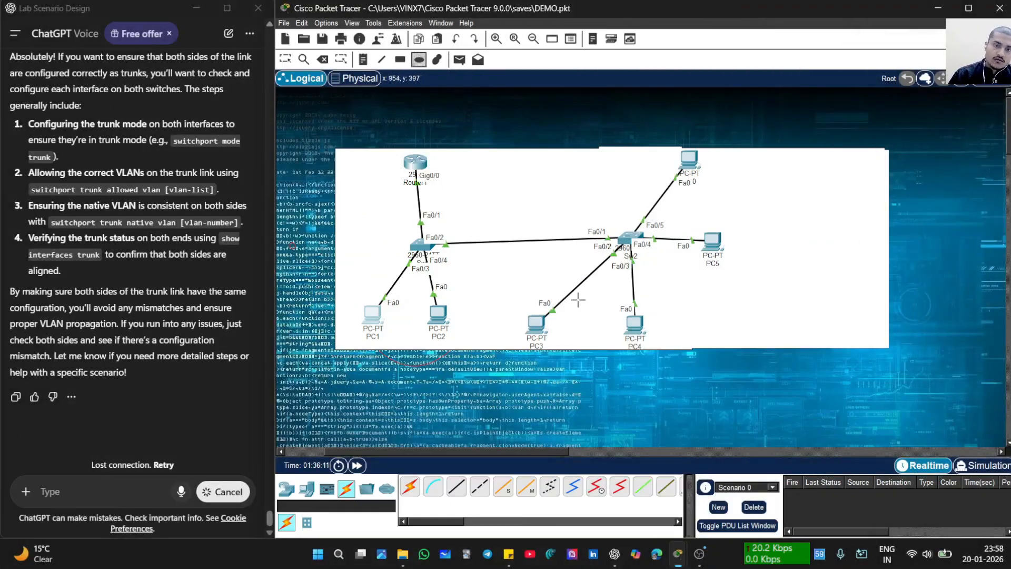
key("ctrl")
key("ctrl")
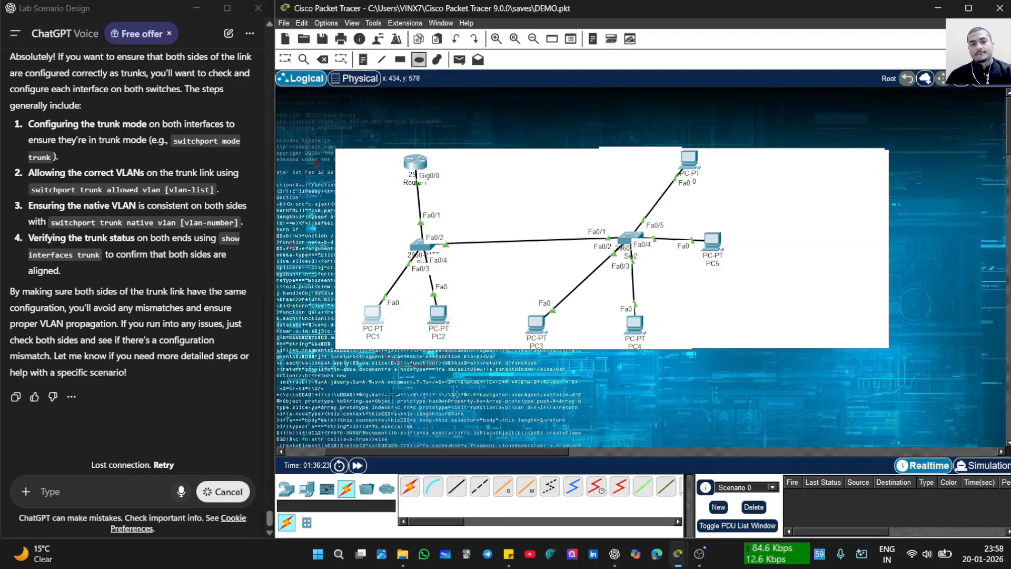
left_click(284, 59)
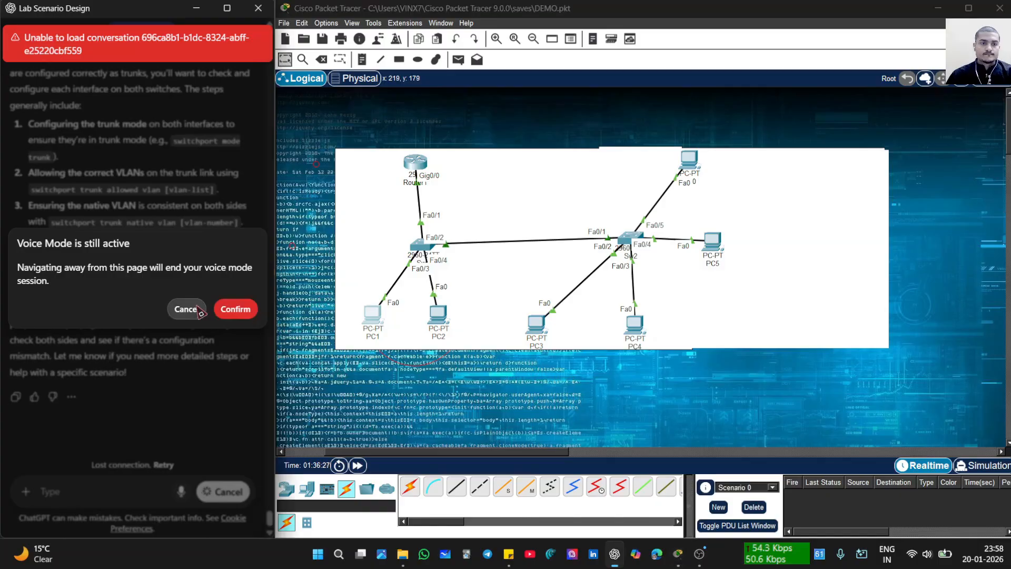
left_click(192, 311)
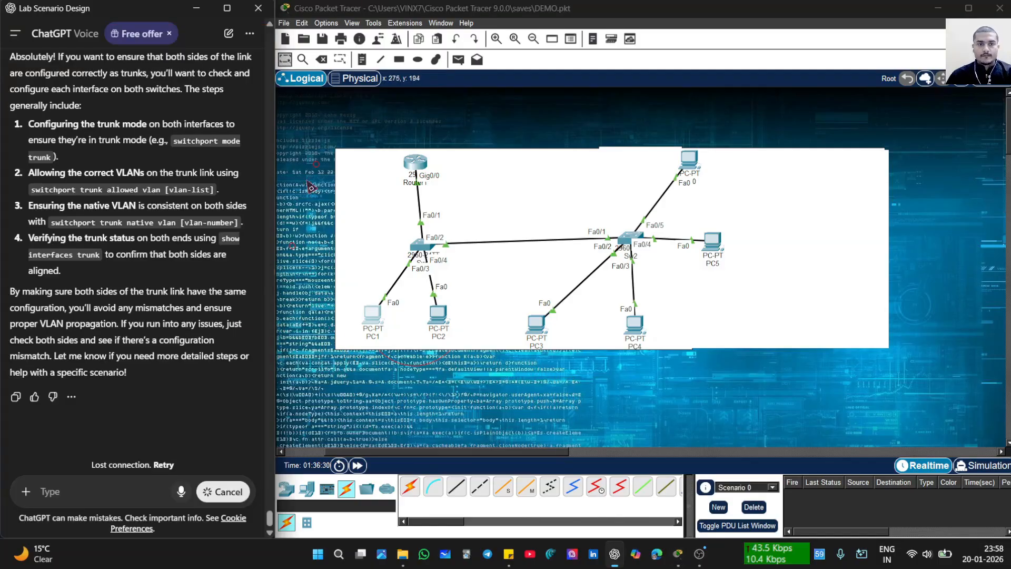
- Open PC1's Command Prompt in a smaller window and add blank prompt lines below the earlier ping output
left_click(372, 314)
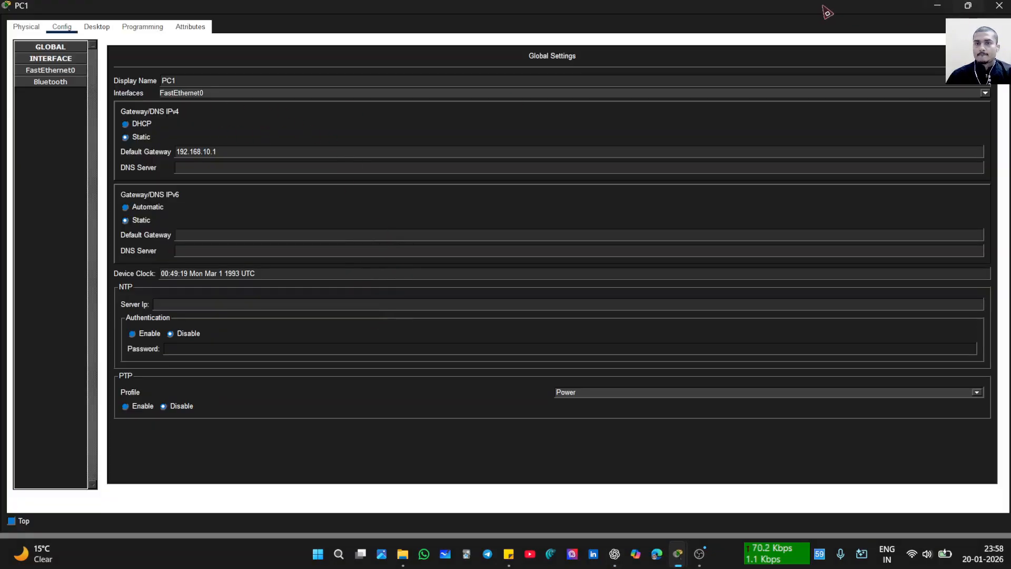
double_click(804, 14)
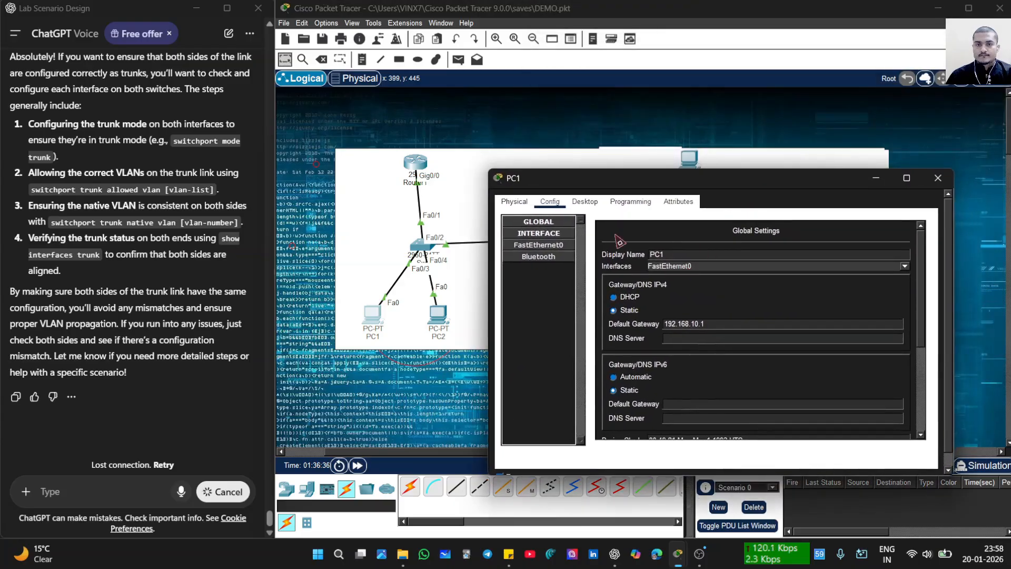
left_click(583, 202)
left_click(796, 258)
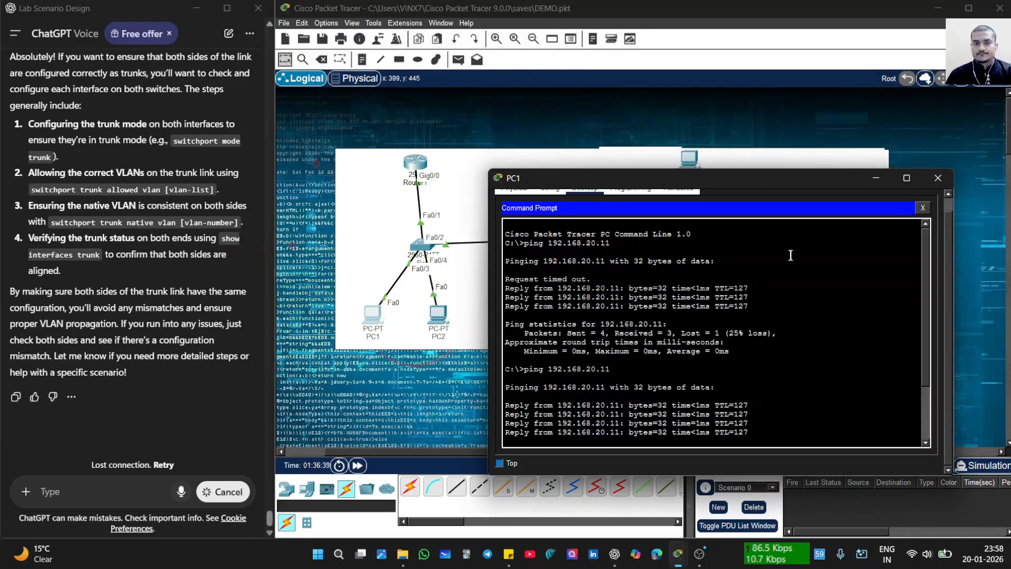
key("Return")
key("Return")
key("Return")
key("Return")
key("Return")
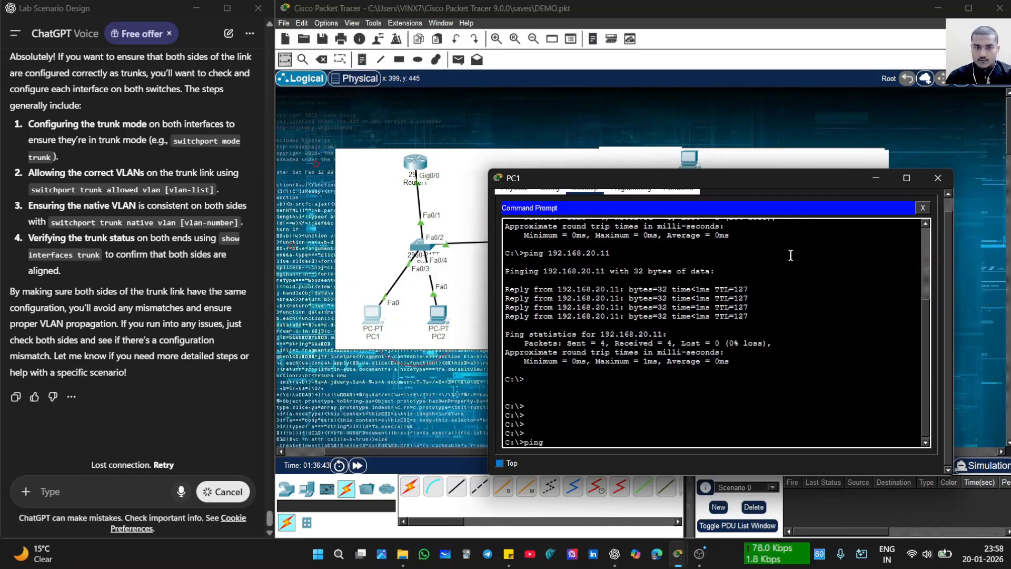
- Ping 192.168.30.11 from PC1 to test reachability of the VLAN 30 host
type("ping 102")
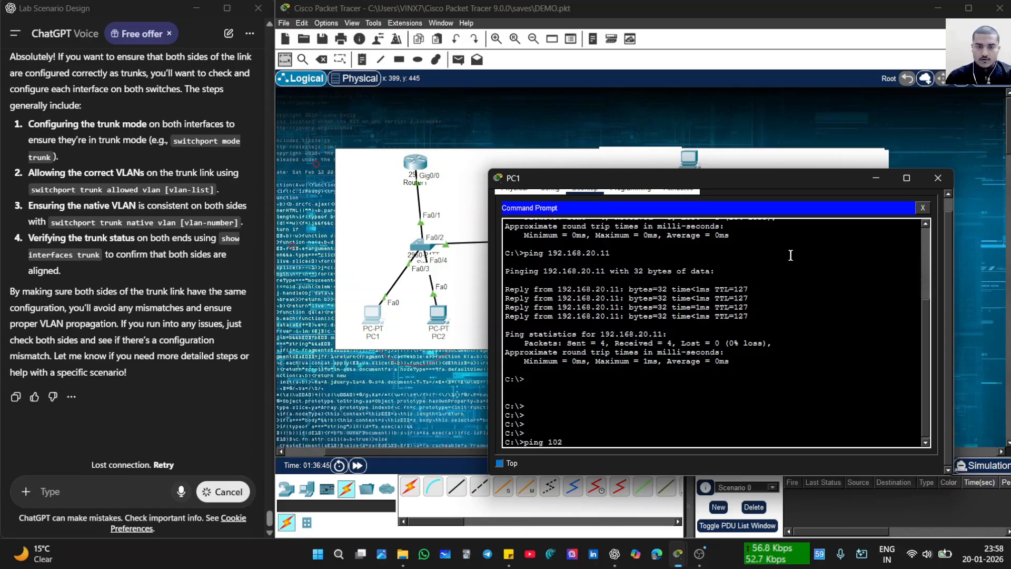
type("92")
key("BackSpace")
key("BackSpace")
key("BackSpace")
type("92.1")
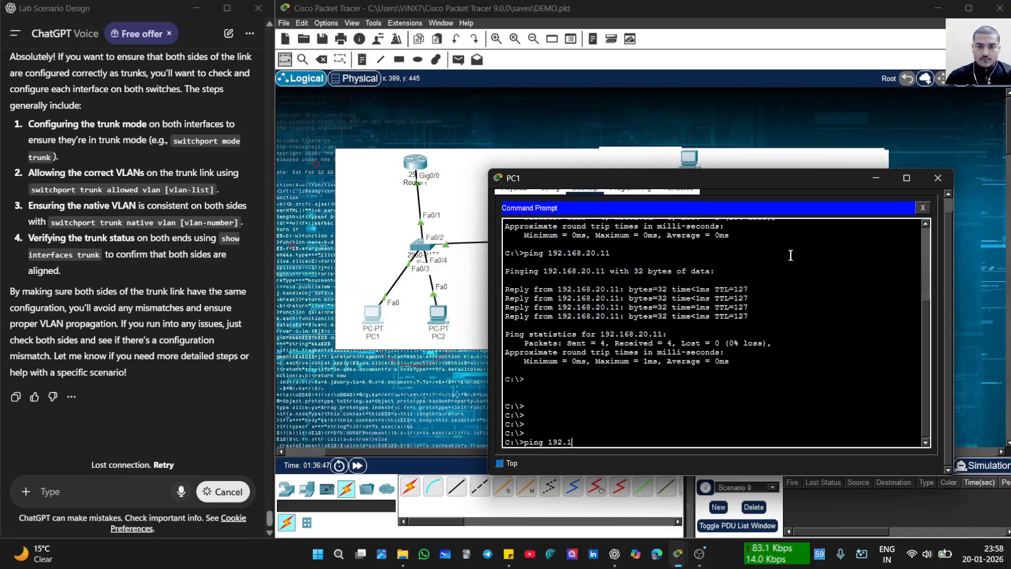
type("58")
type(".")
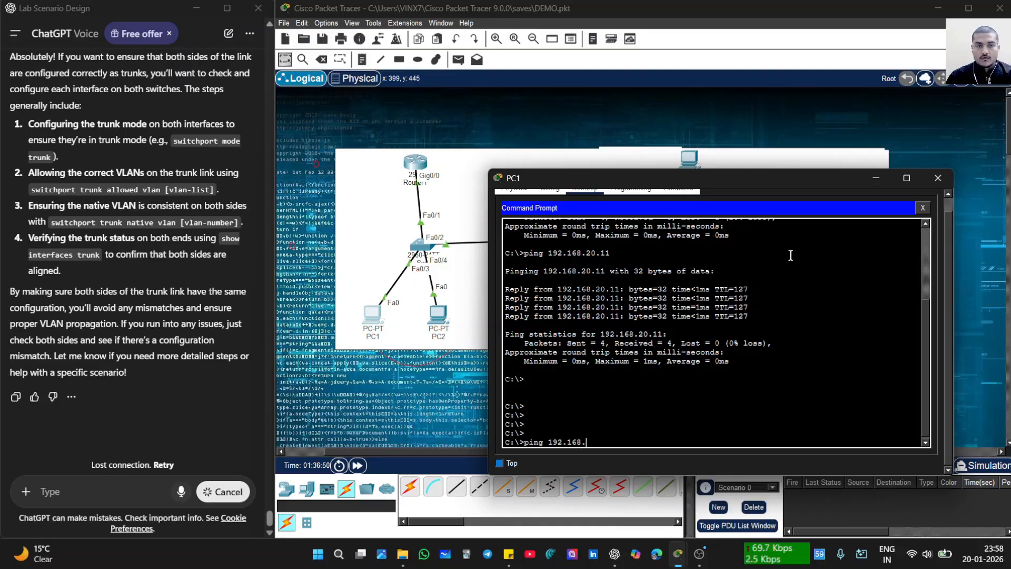
type("3")
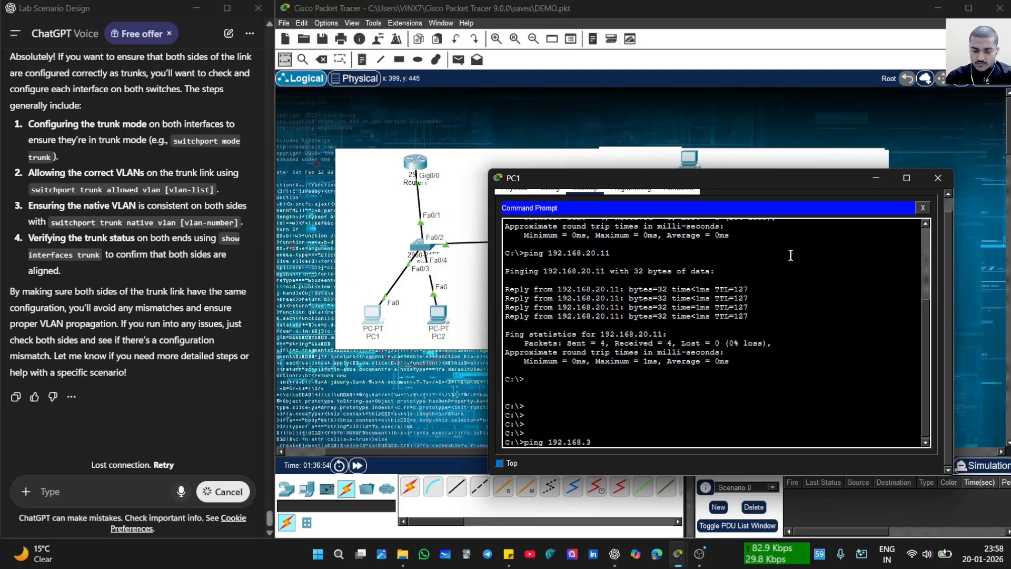
type("0.11")
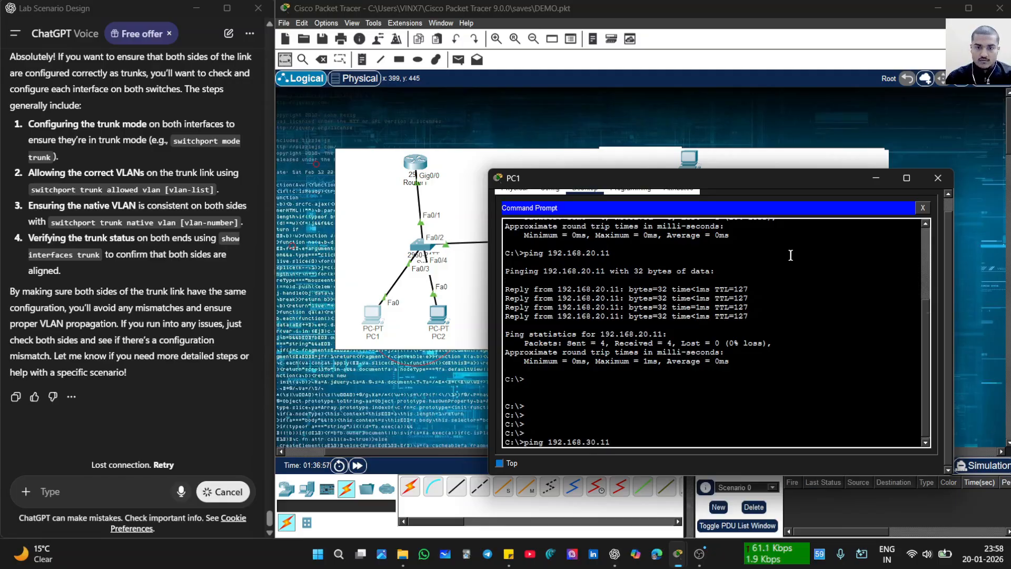
key("Return")
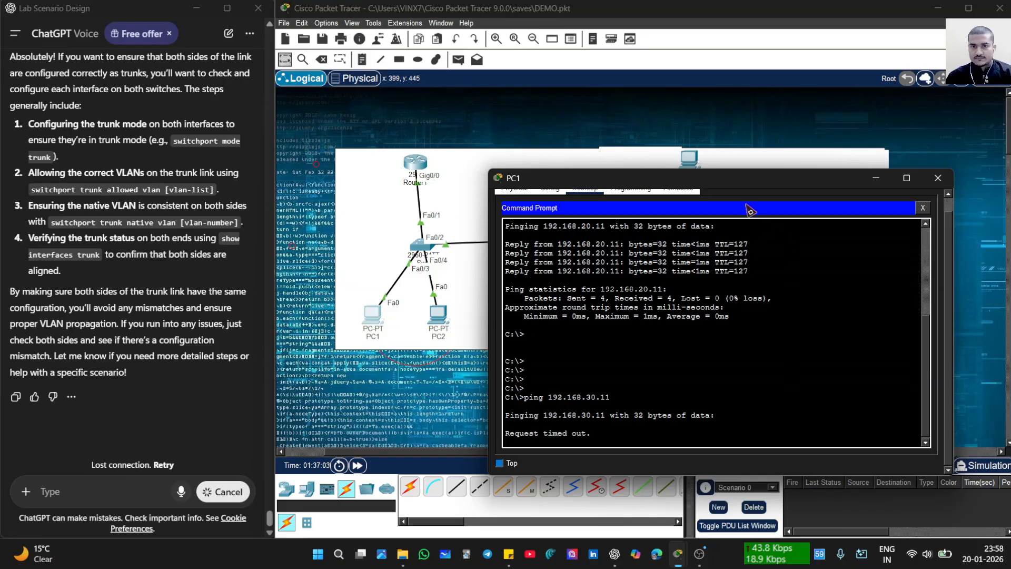
- Move the PC1 window clear of the topology and ping the VLAN 30 gateway 192.168.30.1
left_click_drag(731, 182, 704, 145)
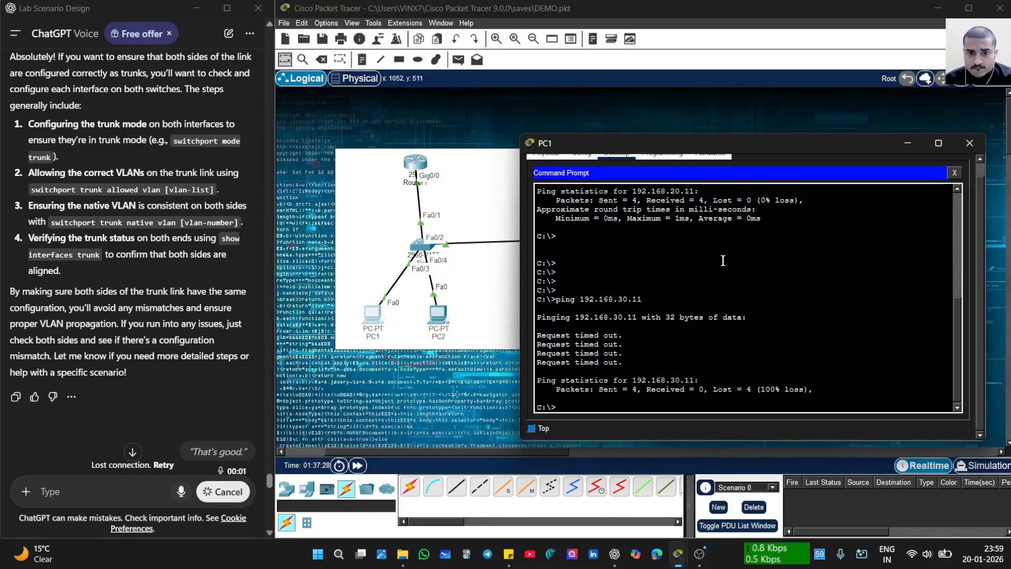
left_click_drag(701, 149, 719, 122)
left_click_drag(542, 109, 585, 149)
left_click_drag(739, 158, 721, 116)
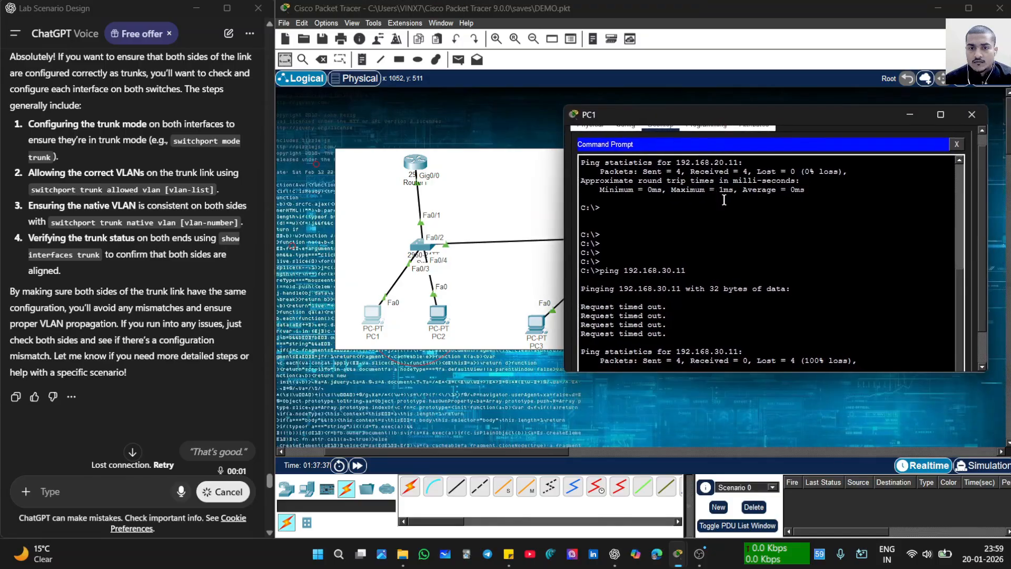
scroll(729, 262, "down", 3)
key("Up")
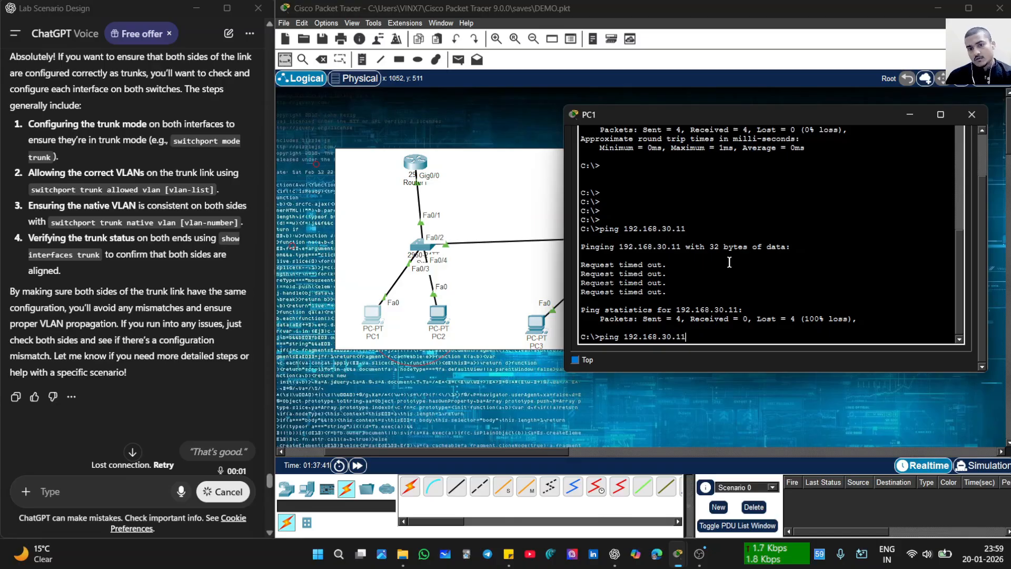
key("BackSpace")
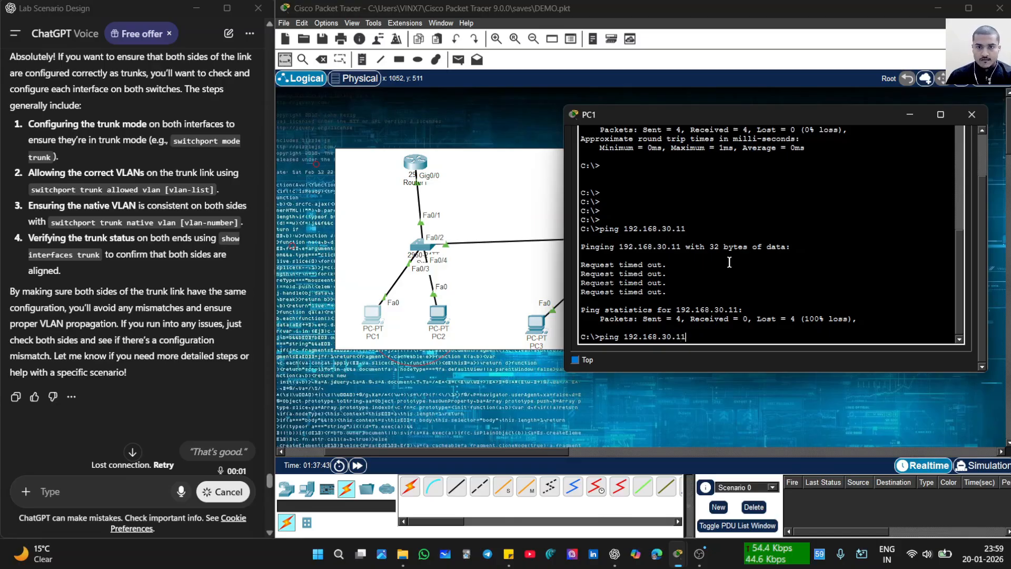
key("BackSpace")
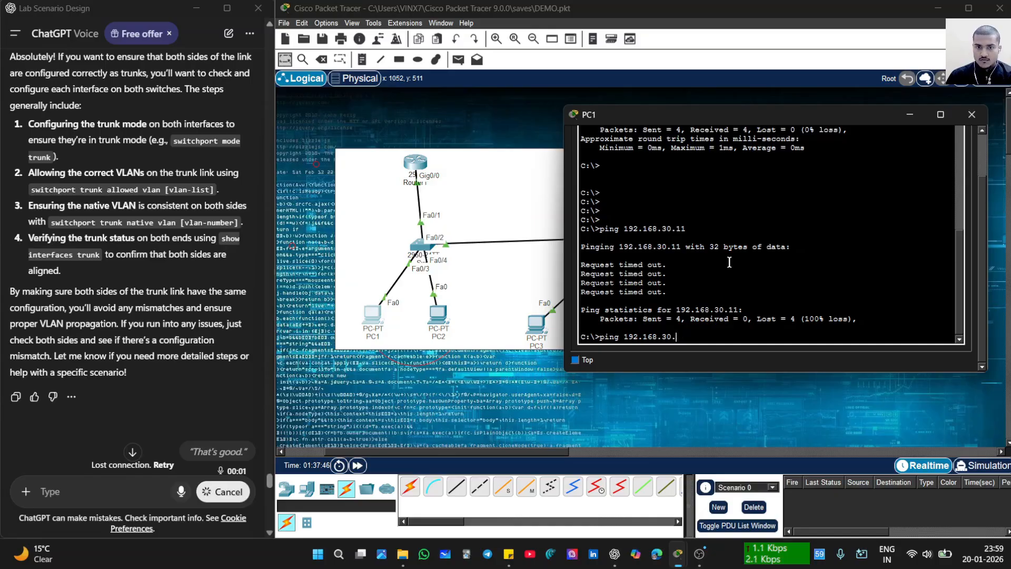
key("Return")
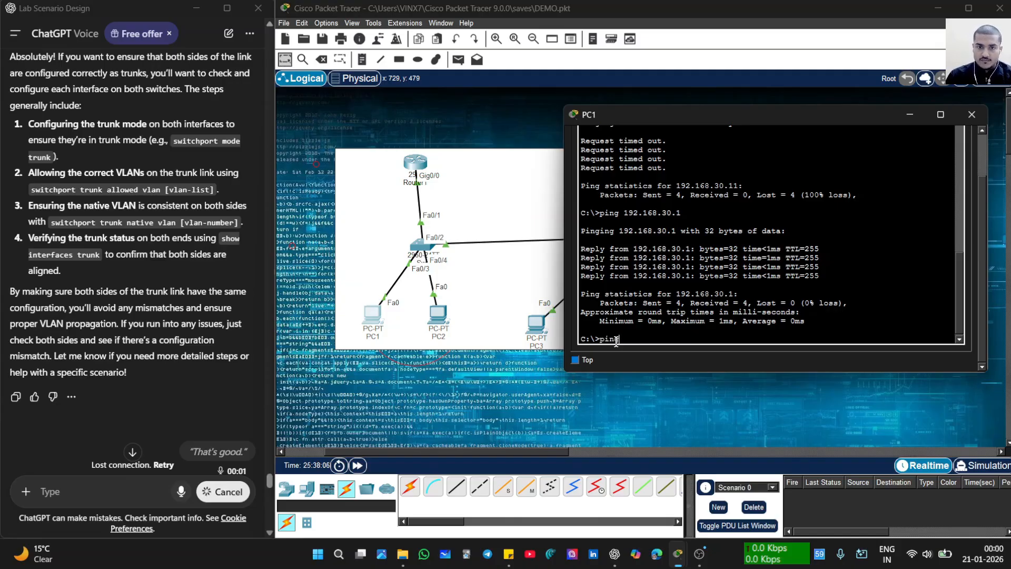
- Repeat the ping from PC1 to the gateway 192.168.30.1
type("1")
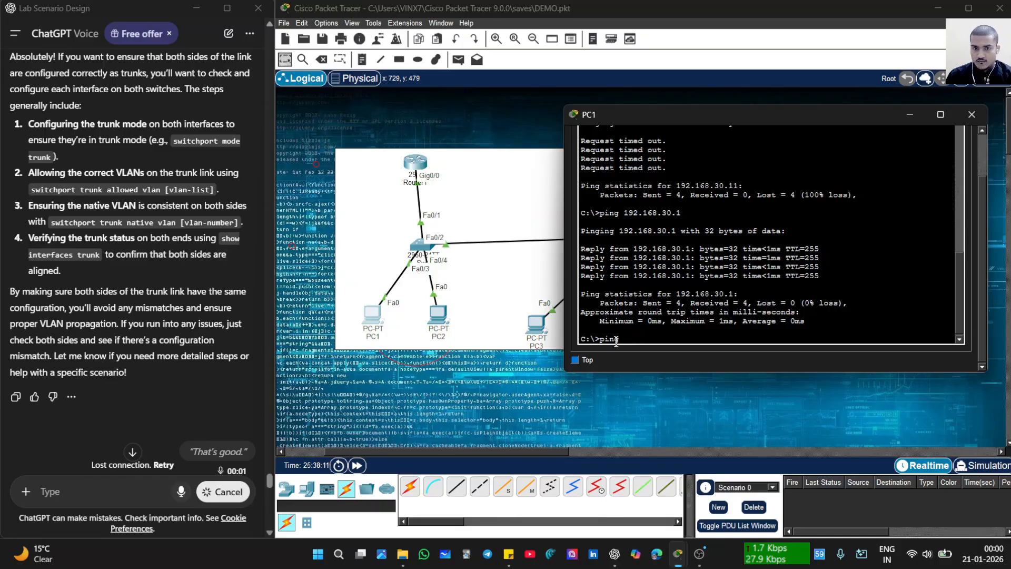
type("192.168.30.11")
key("BackSpace")
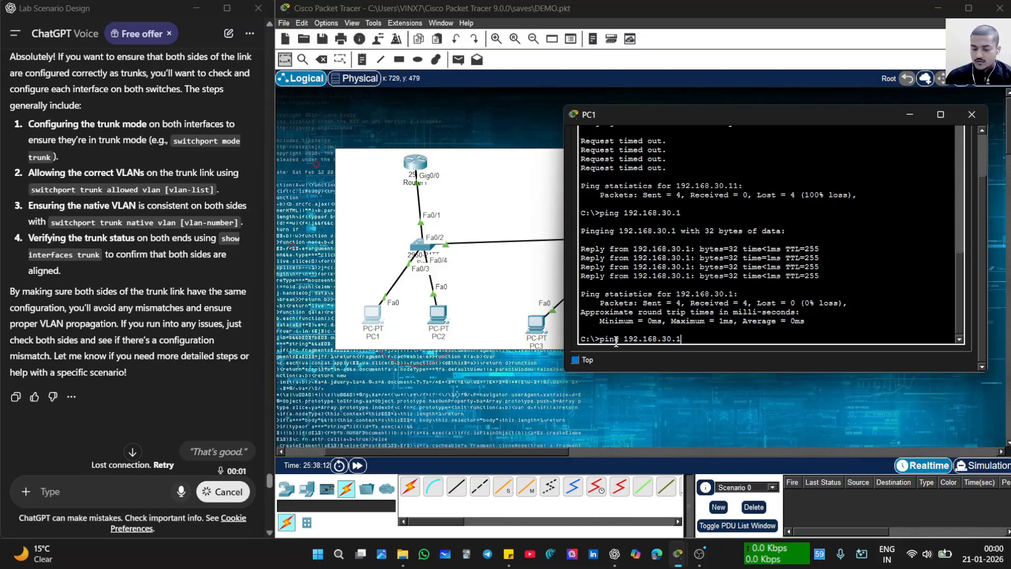
key("Return")
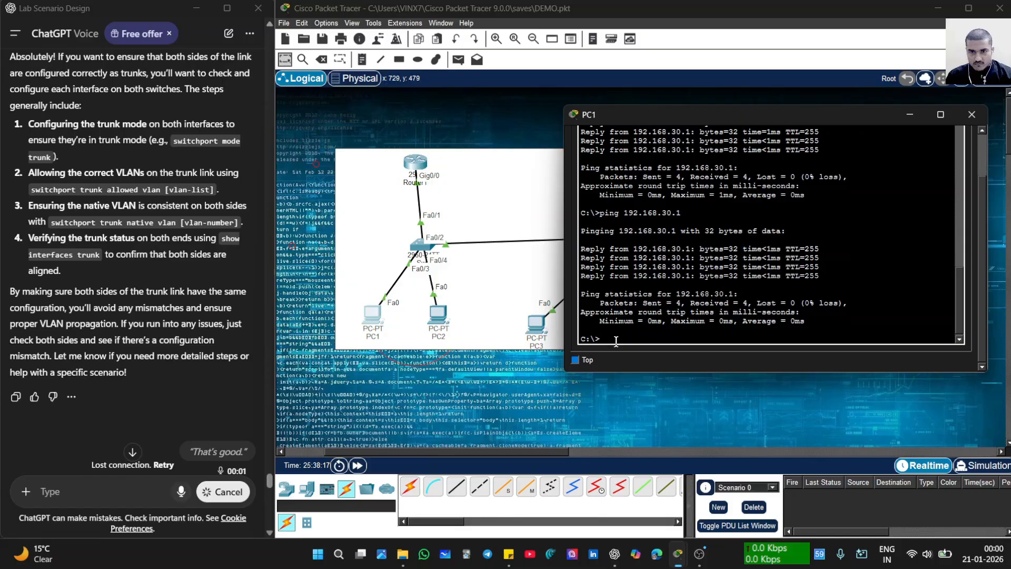
- Ping 192.168.30.10 from PC1, move its window off the topology, and try to cancel the ChatGPT voice session
key("Return")
key("Return")
key("Up")
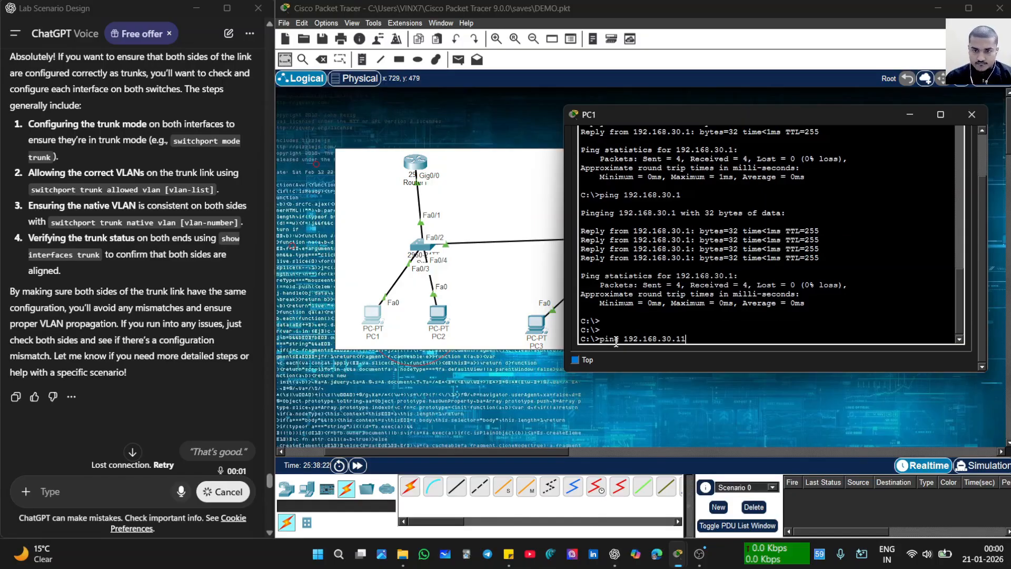
type("0")
key("Return")
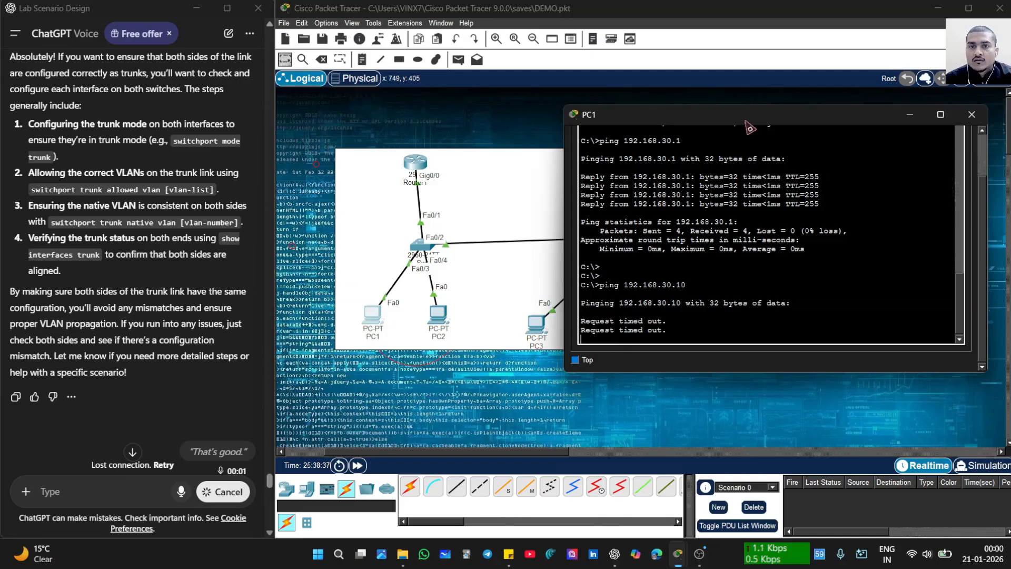
left_click_drag(746, 121, 933, 135)
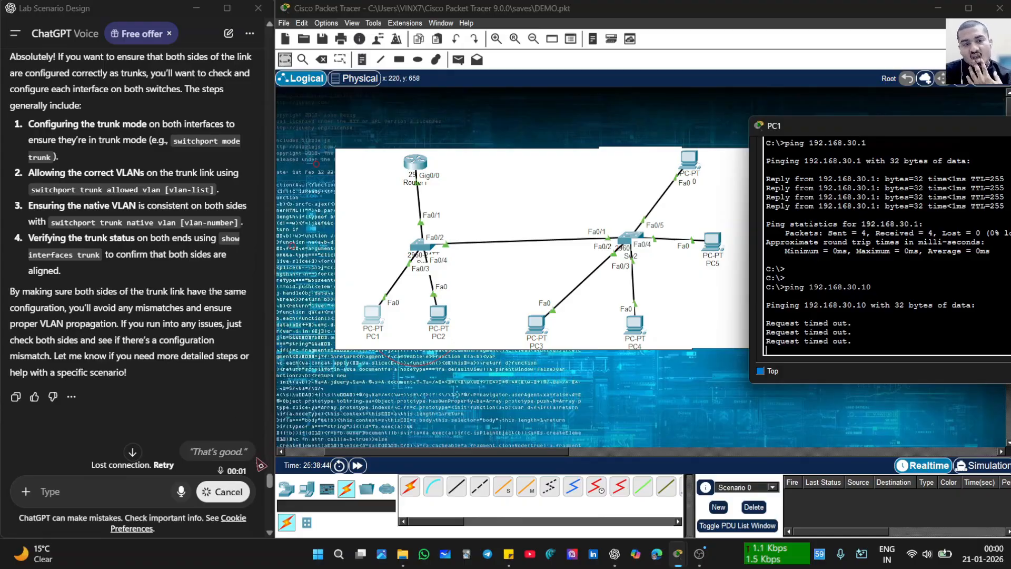
left_click(224, 495)
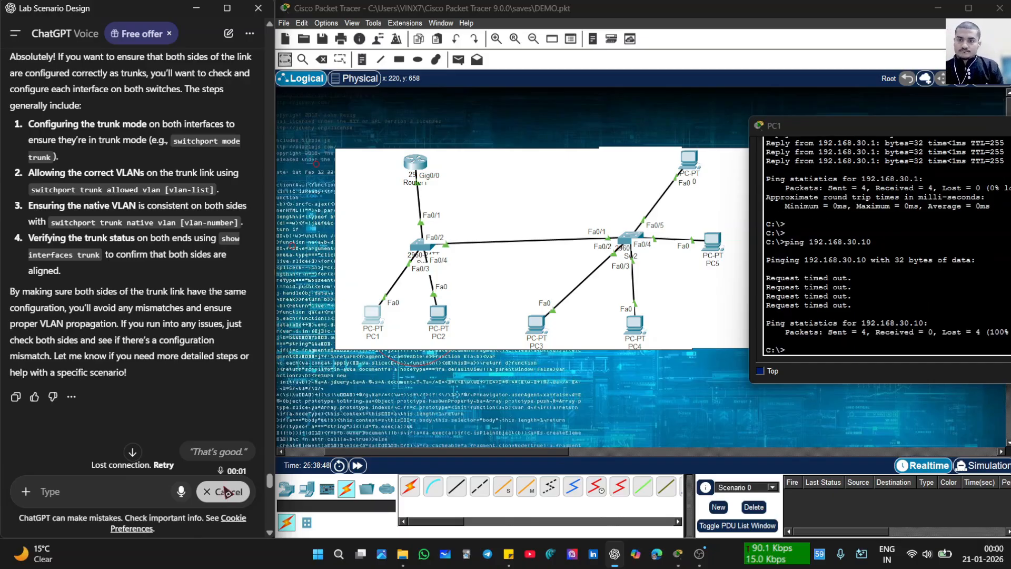
- Bring the PC1 window back into view and ping the VLAN 20 host 192.168.20.10 twice
left_click_drag(832, 130, 761, 130)
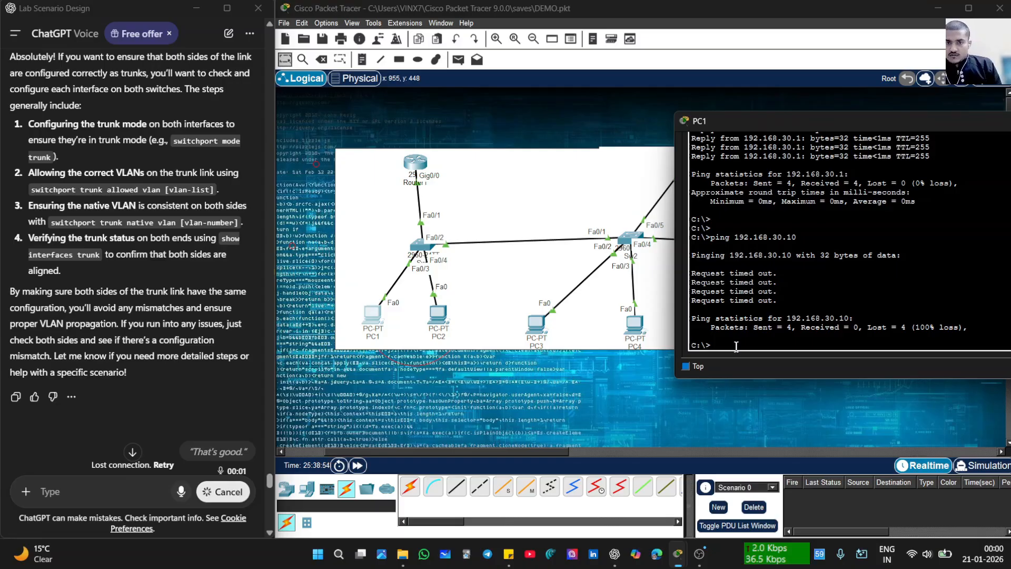
key("Up")
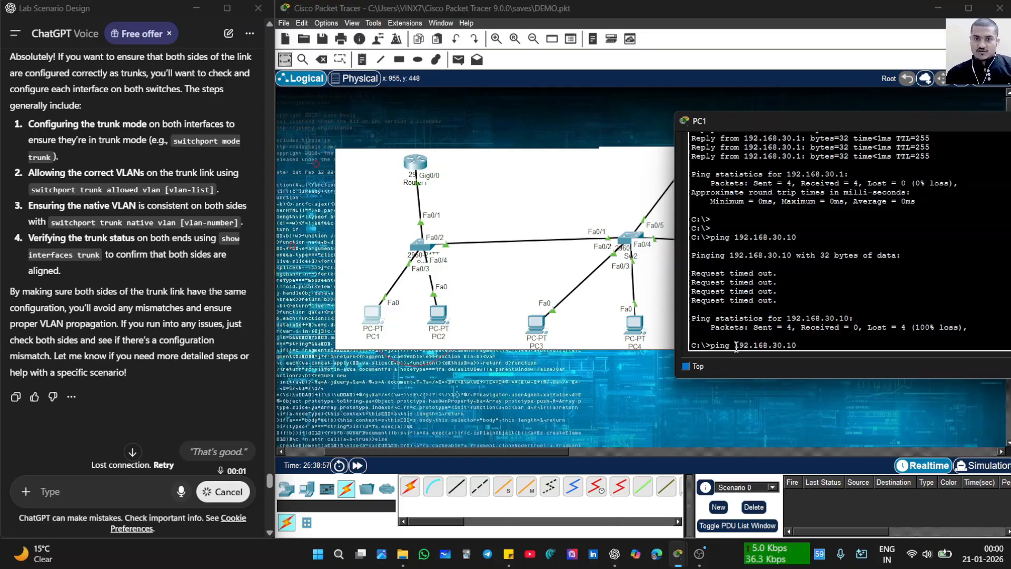
key("Left")
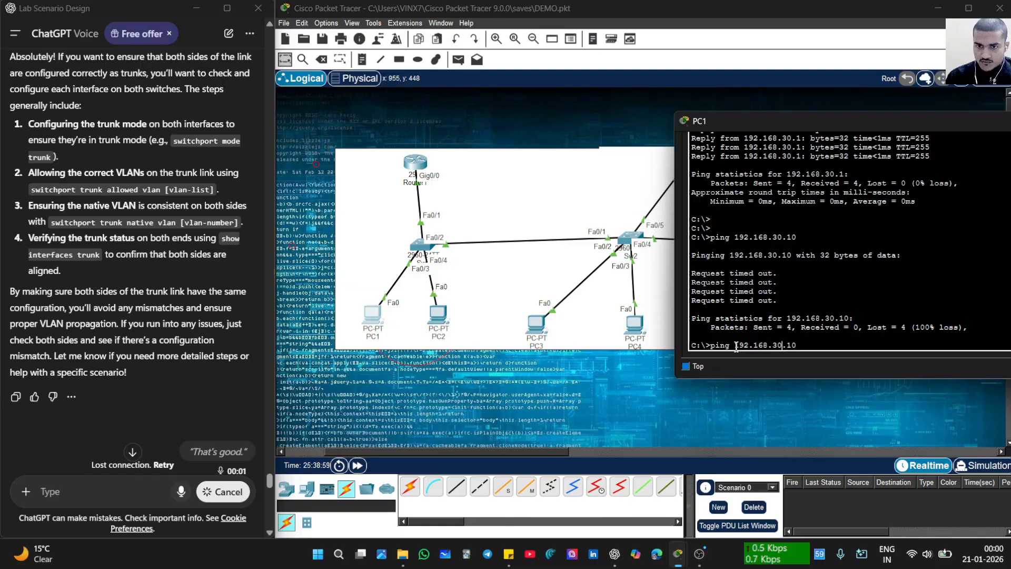
key("BackSpace")
type("2")
key("Return")
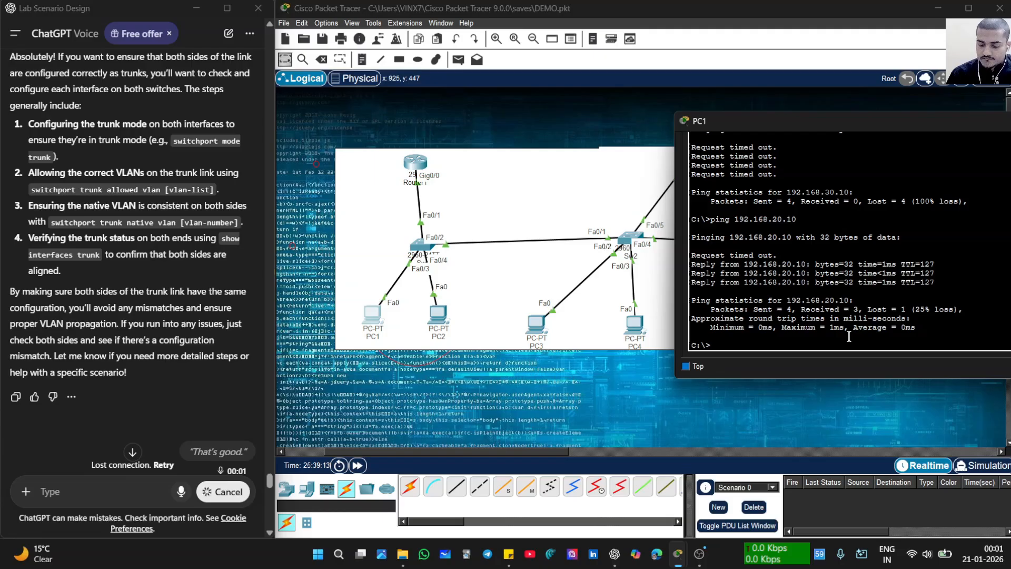
key("Up")
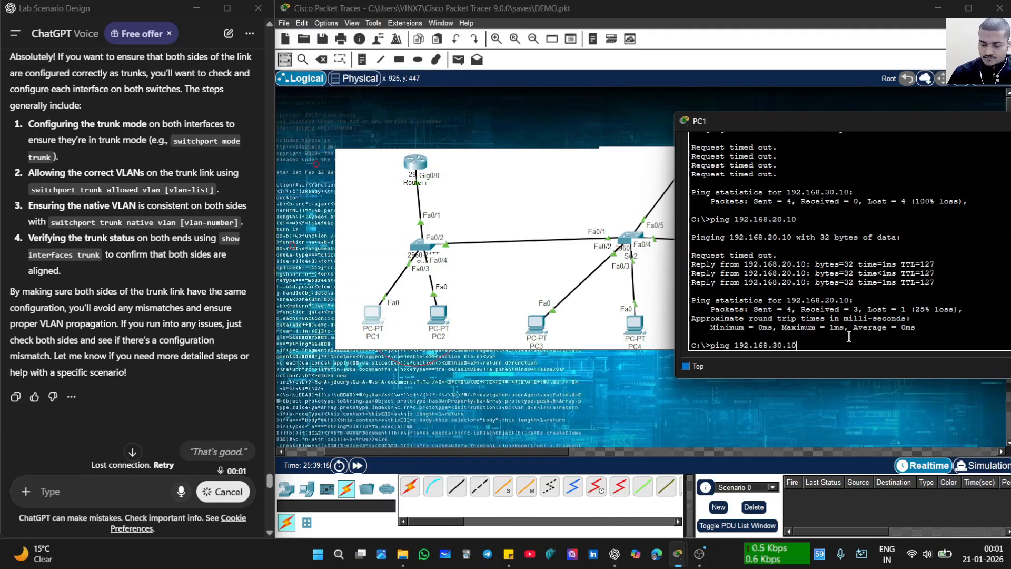
key("Return")
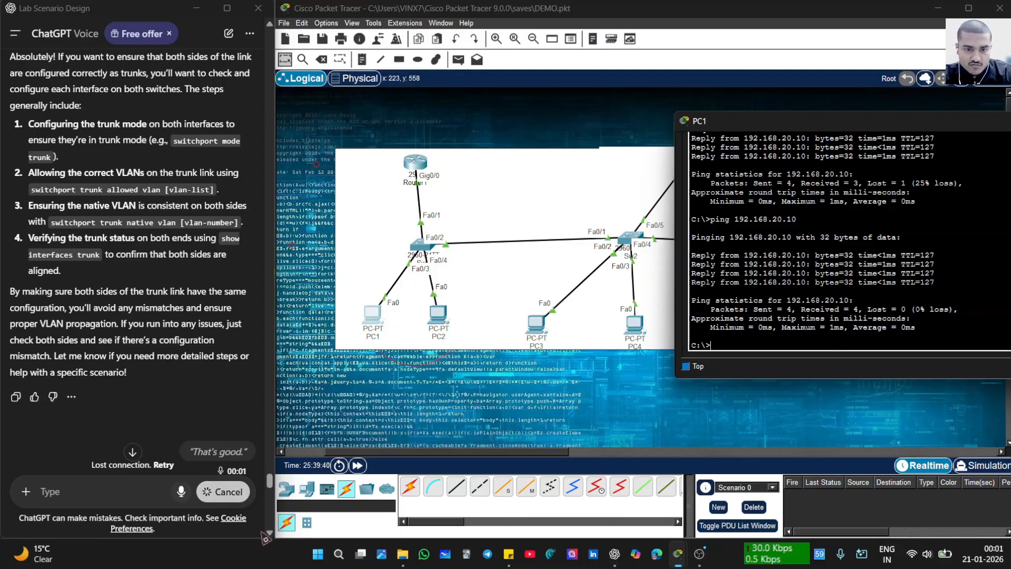
- Switch to Copilot, try to start a voice conversation, and end it
left_click(635, 553)
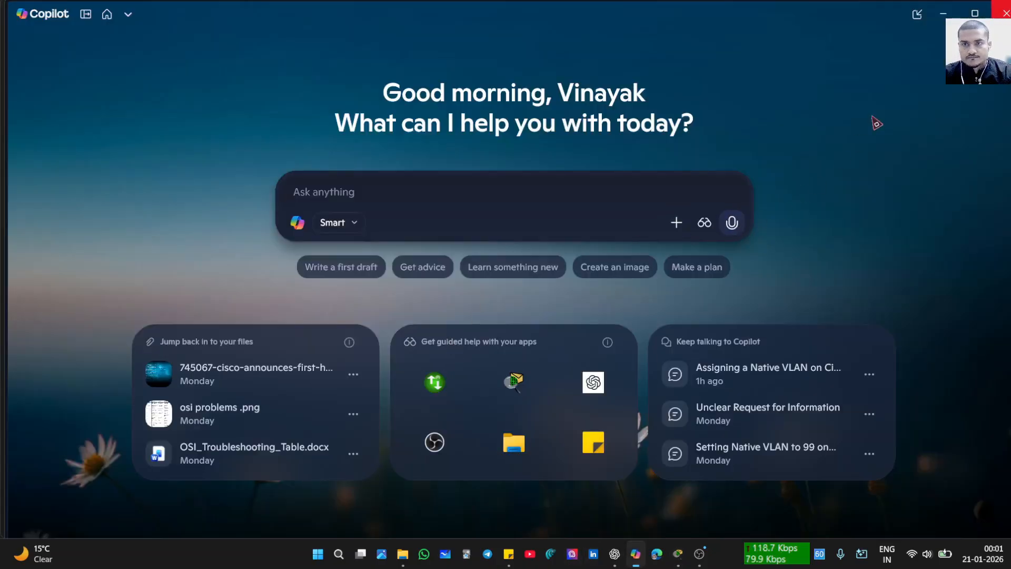
left_click(732, 222)
left_click(953, 10)
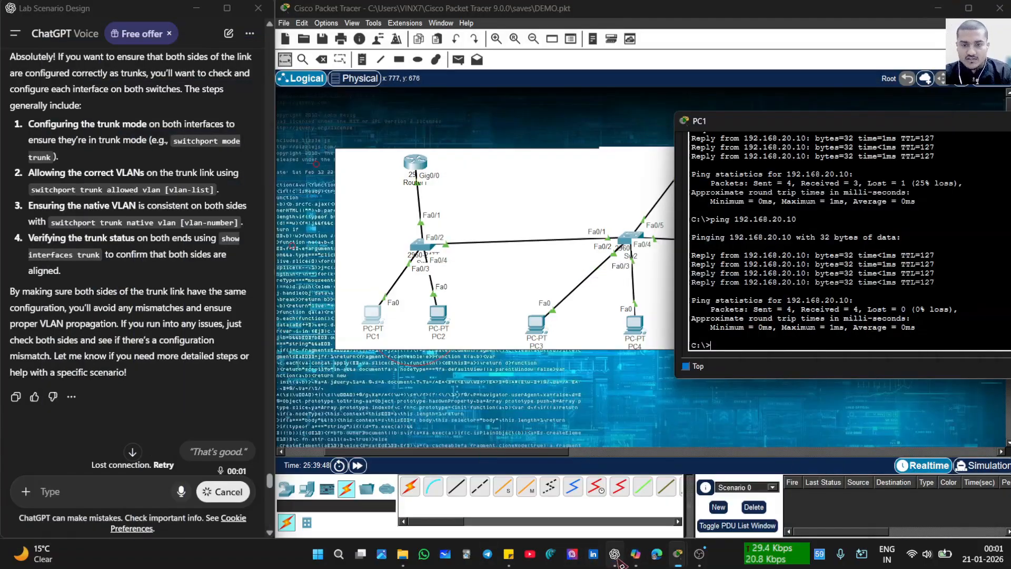
mouse_move(637, 559)
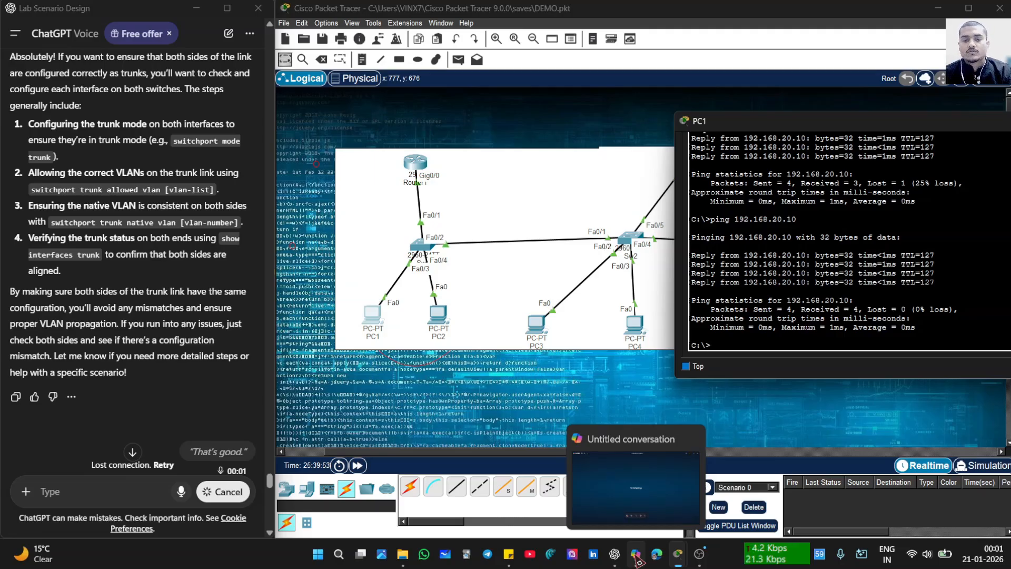
left_click(637, 557)
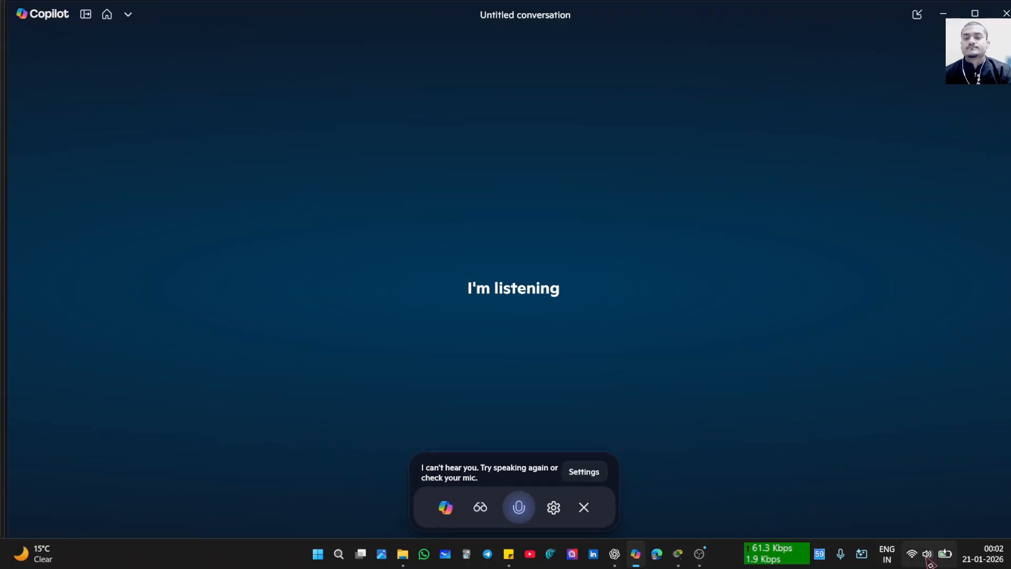
left_click(584, 506)
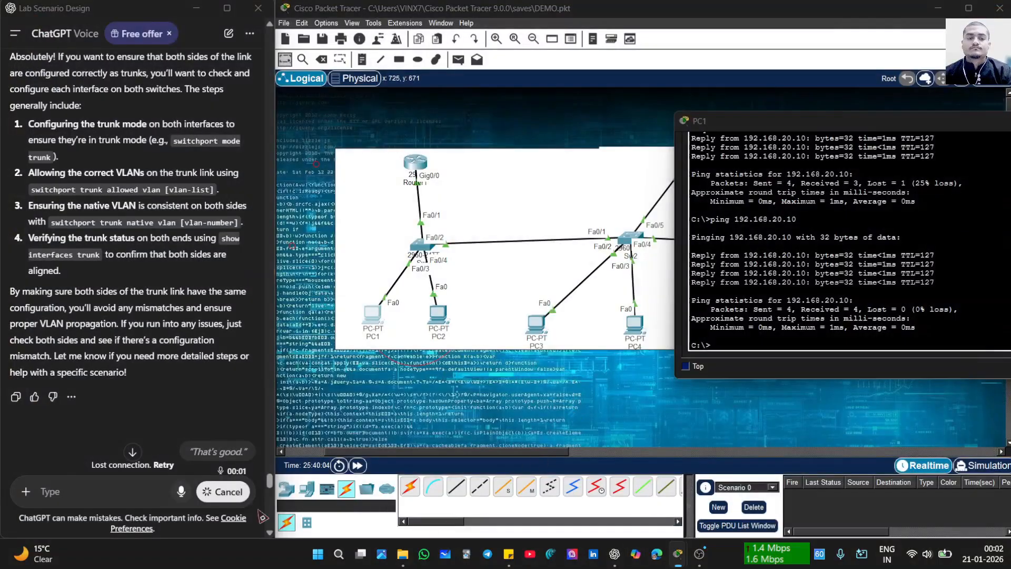
- Mute the microphone in the ChatGPT voice session
left_click(179, 494)
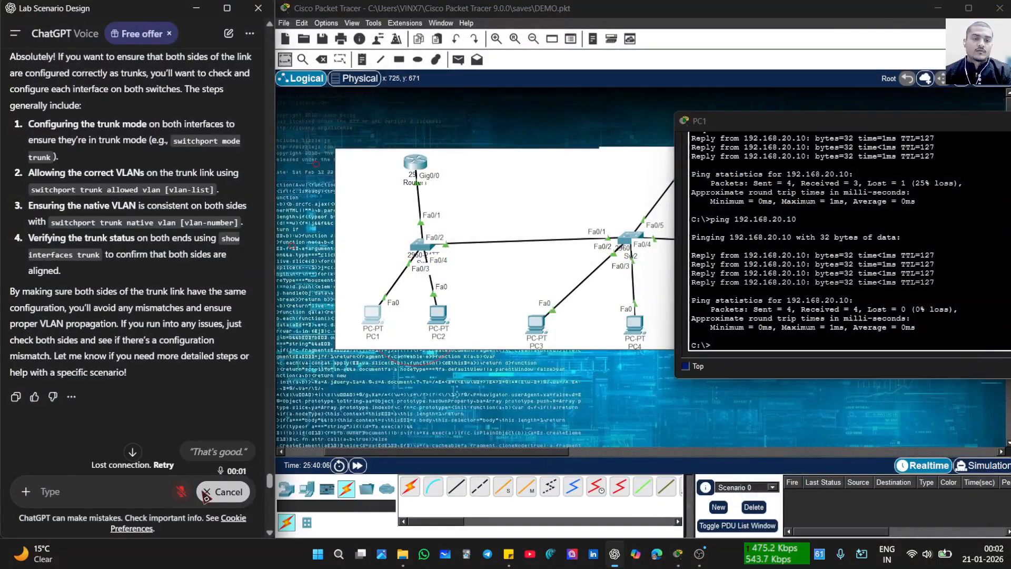
- Close the ChatGPT window and maximize Packet Tracer to show the whole topology
left_click(258, 8)
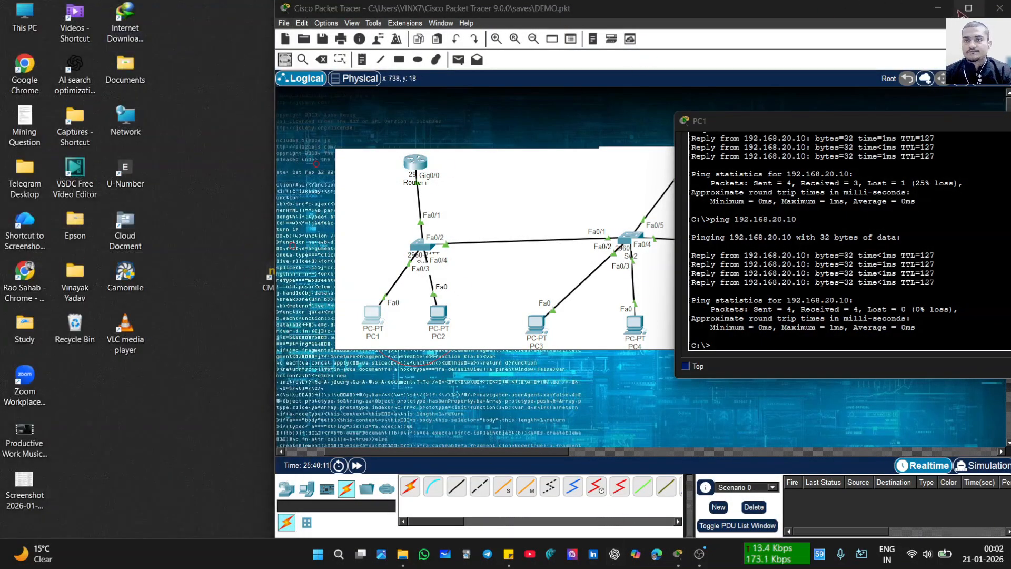
double_click(920, 5)
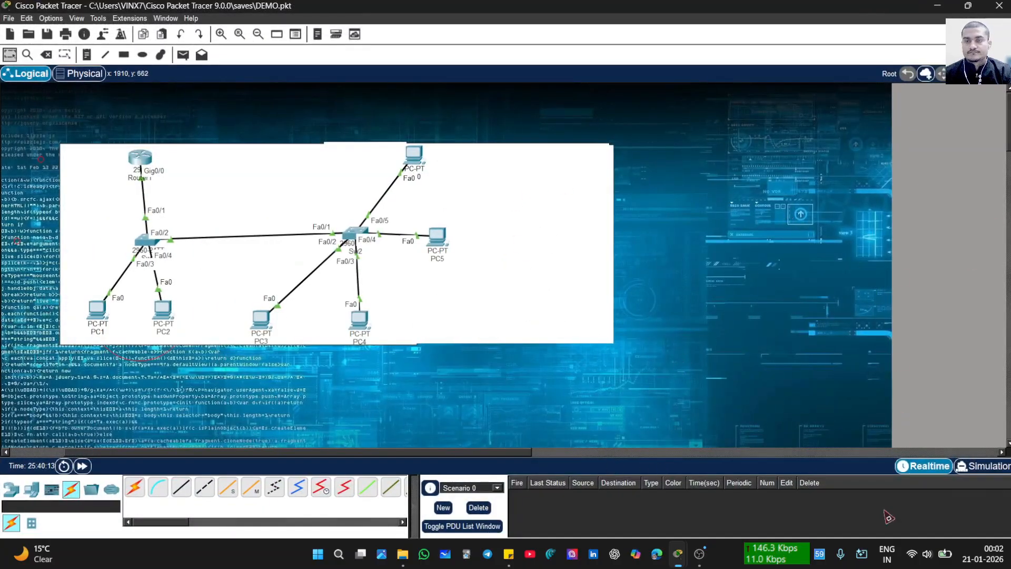
left_click_drag(466, 453, 241, 459)
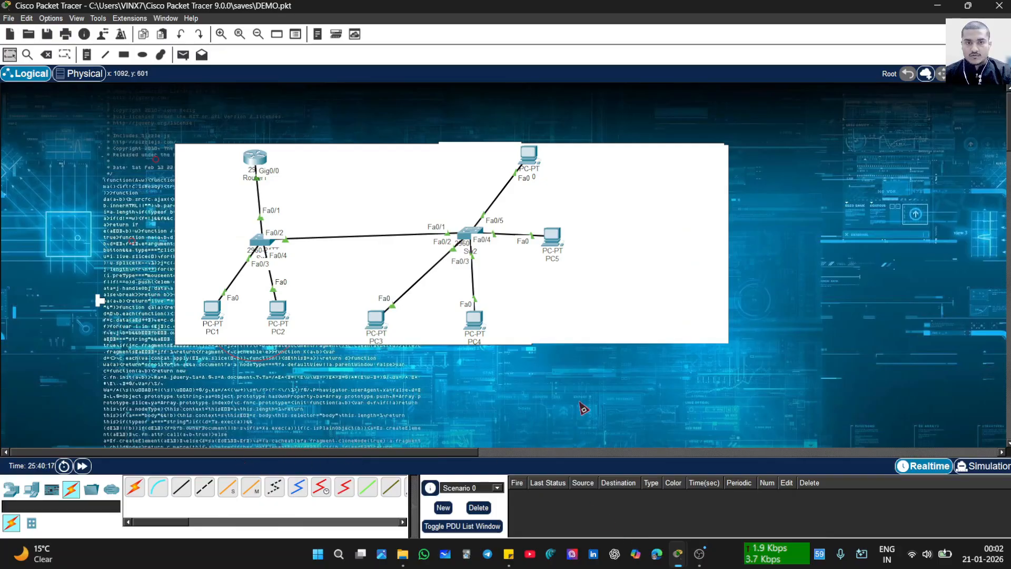
- Reopen ChatGPT, cancel the stalled voice session, and start a new voice conversation
left_click(612, 555)
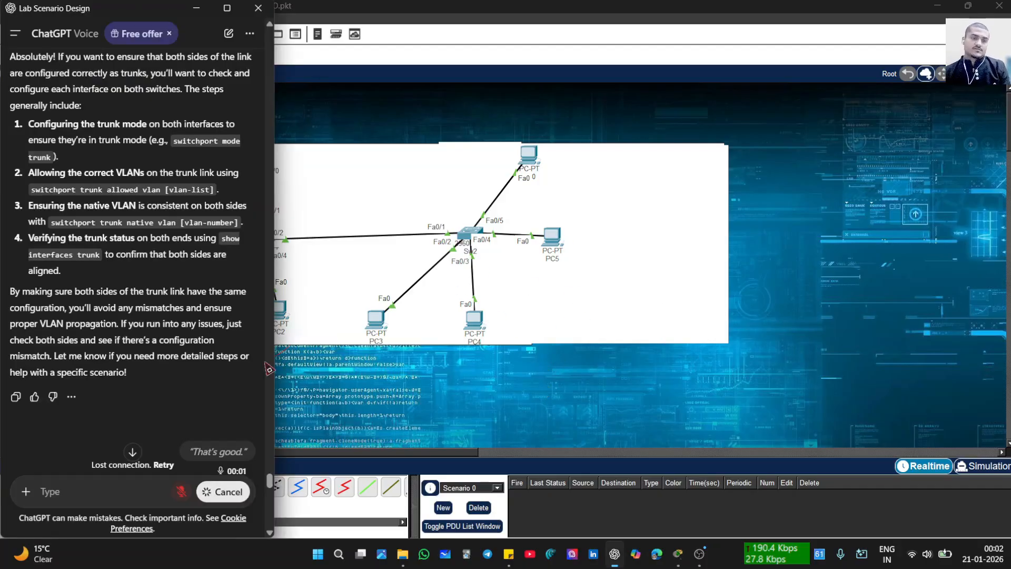
left_click(226, 494)
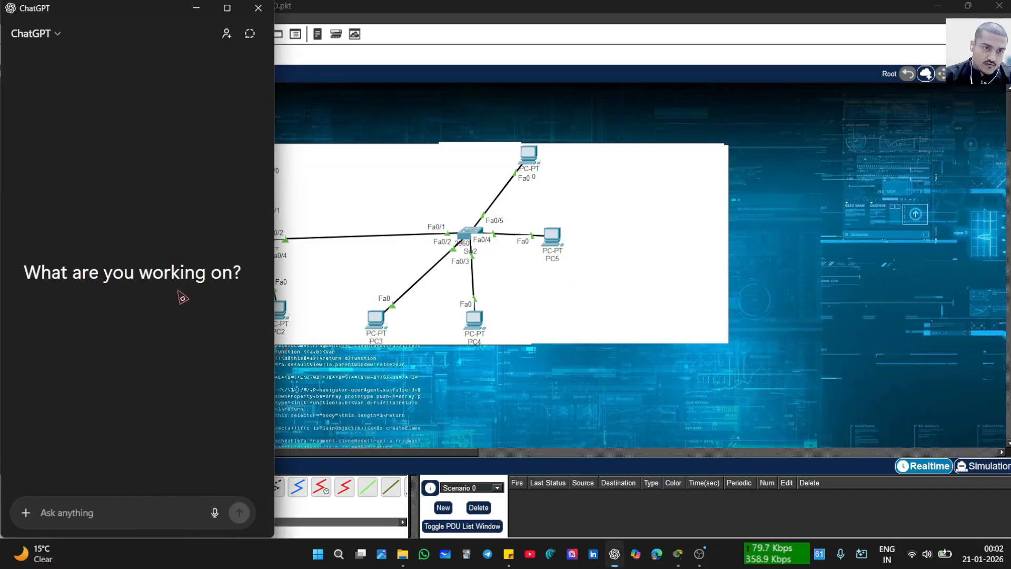
left_click(240, 514)
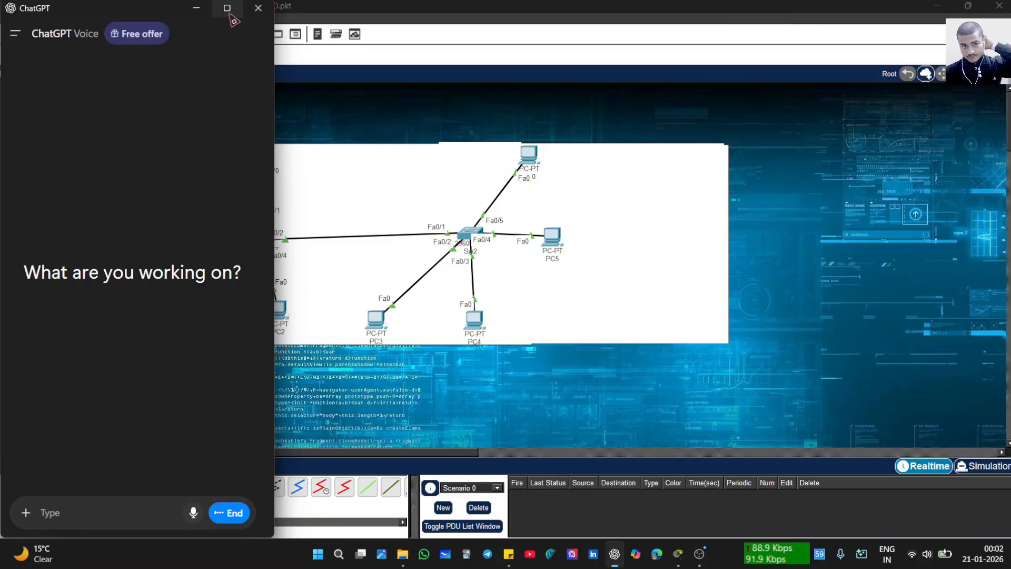
- Tile ChatGPT beside Packet Tracer and narrow the ChatGPT window to about a quarter of the screen width
mouse_move(227, 8)
left_click(211, 47)
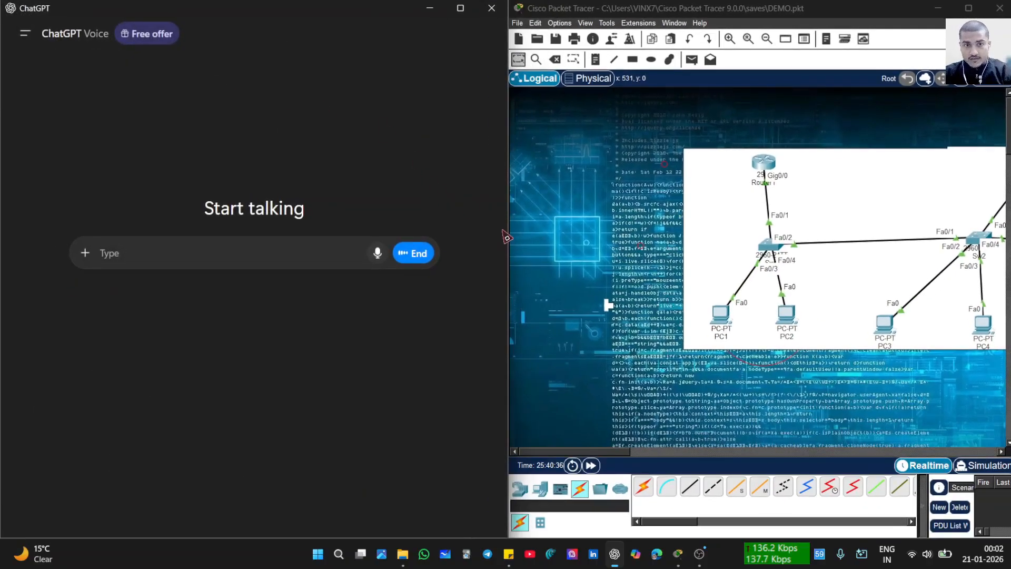
mouse_move(512, 236)
left_click_drag(512, 236, 249, 213)
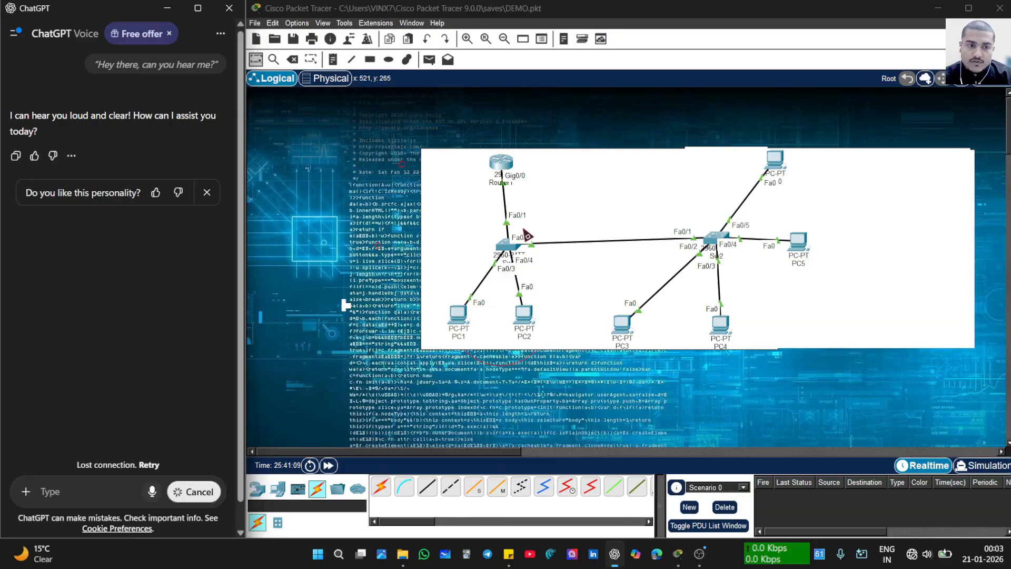
- Retry the lost ChatGPT voice connection and check the computer's connection to the AndroidAP_2509 Wi-Fi network
left_click(149, 464)
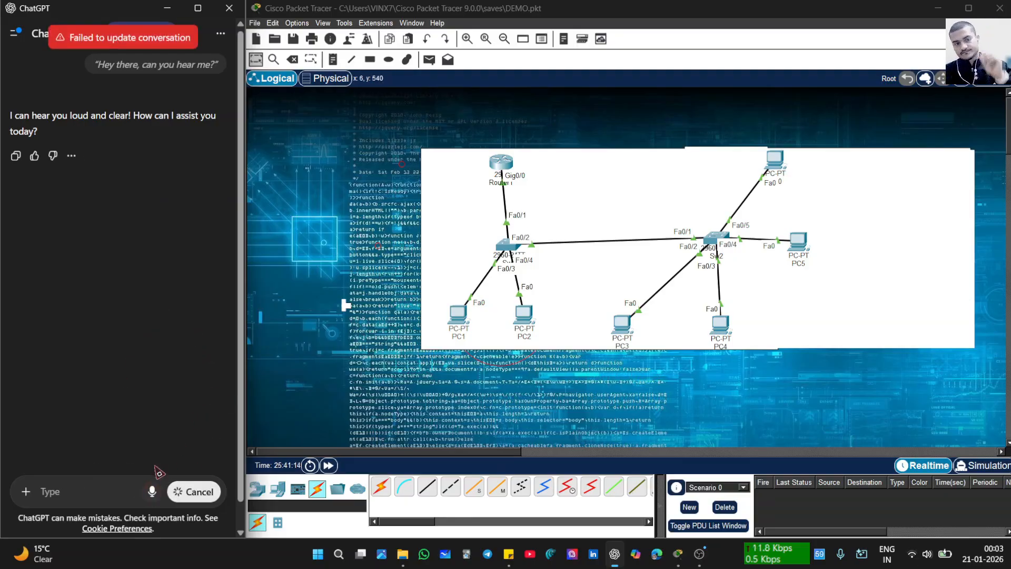
left_click(927, 554)
left_click(836, 306)
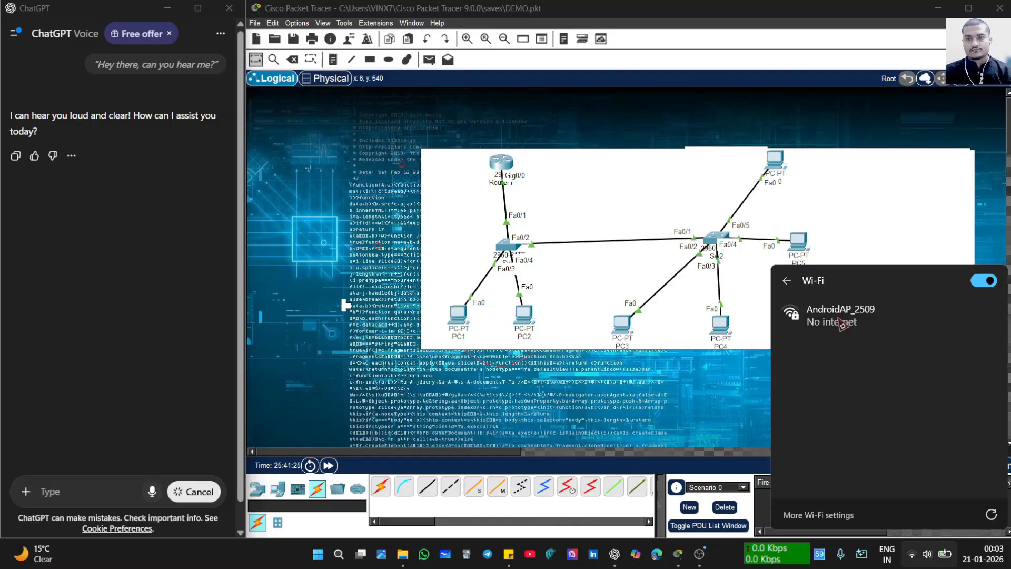
left_click(841, 323)
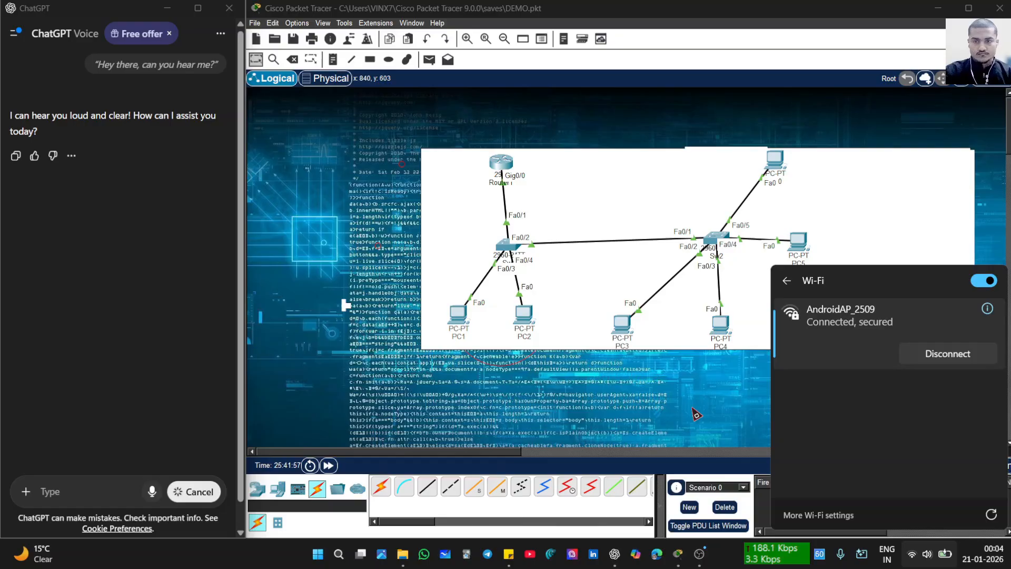
left_click(613, 419)
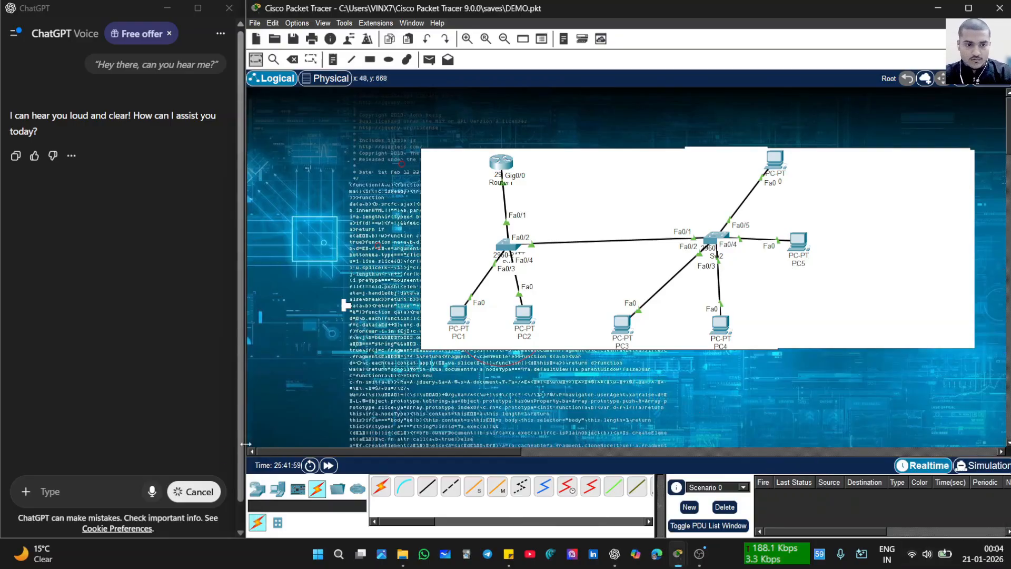
- Cancel and restart the ChatGPT voice session, and check which Wi-Fi network the computer is connected to
left_click(189, 494)
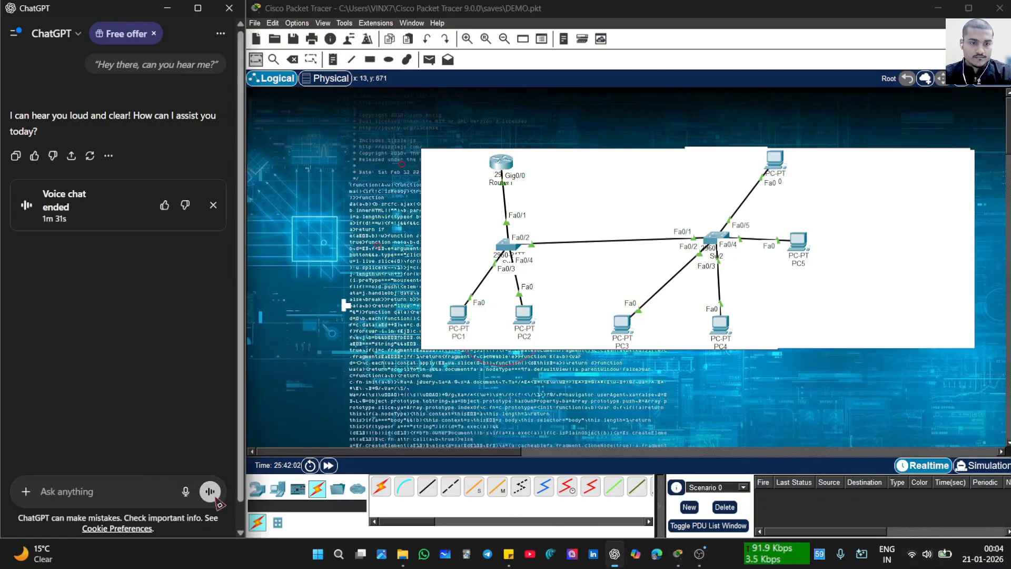
left_click(212, 491)
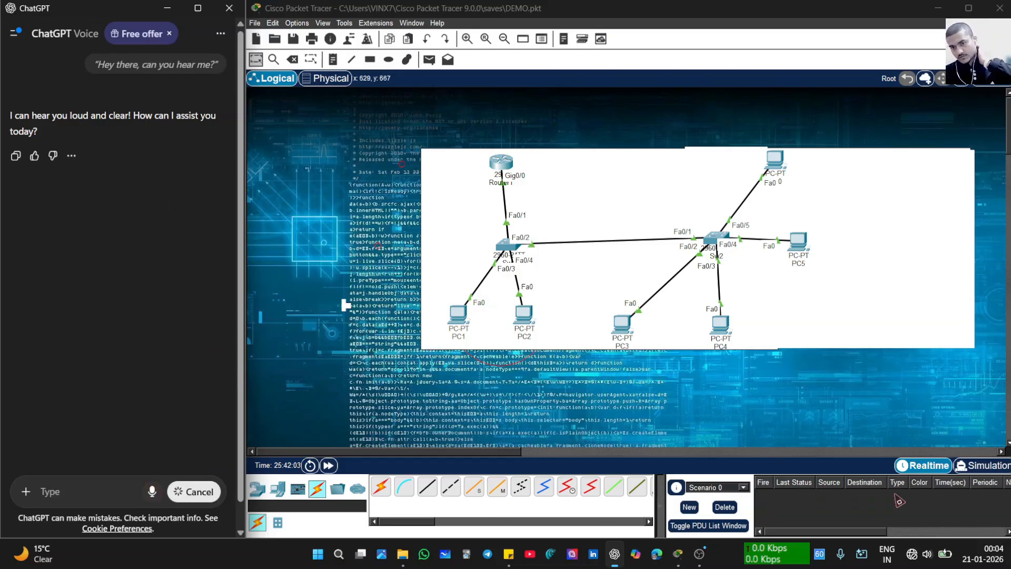
left_click(927, 554)
left_click(833, 318)
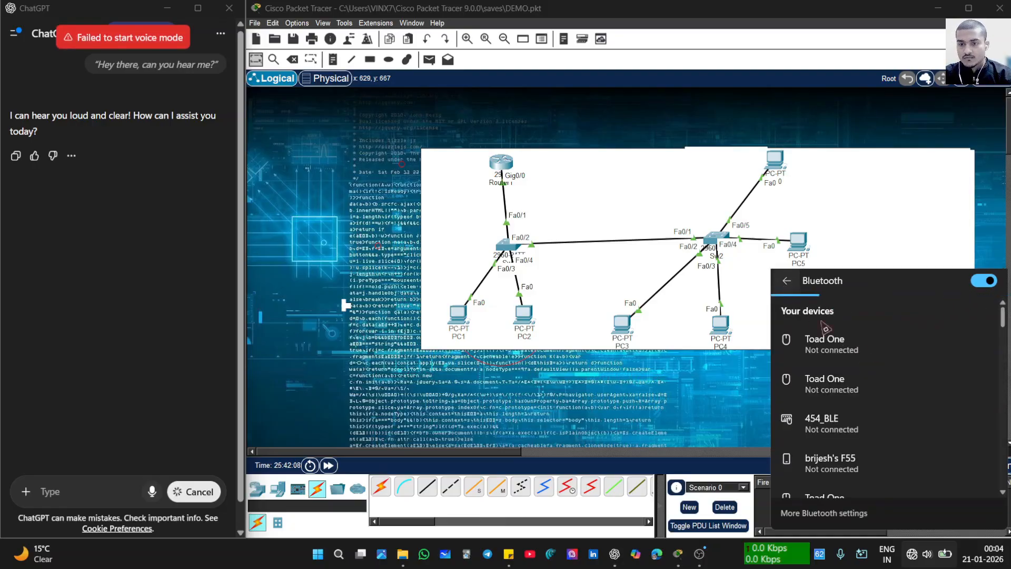
left_click(786, 280)
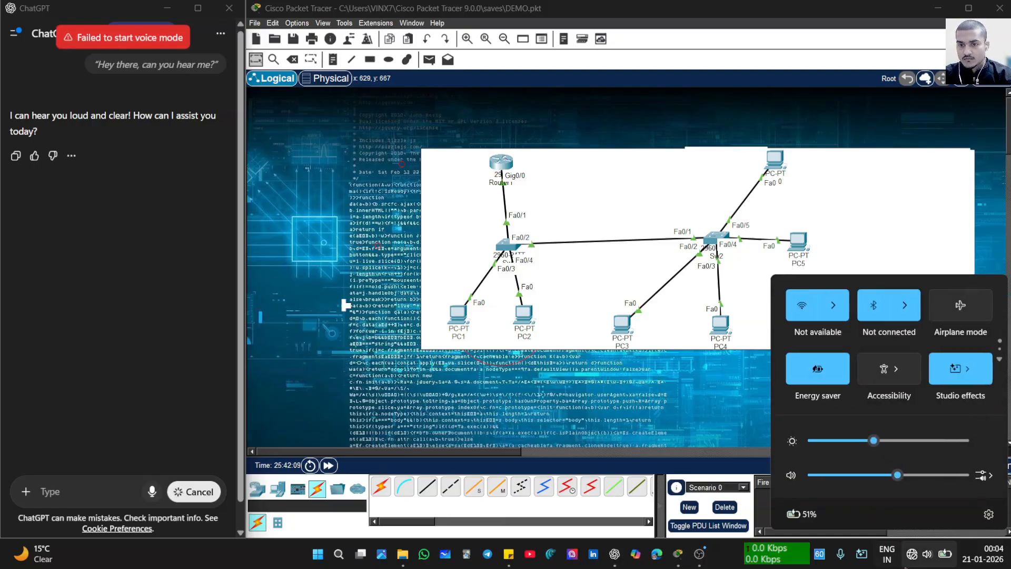
left_click(829, 304)
left_click(879, 330)
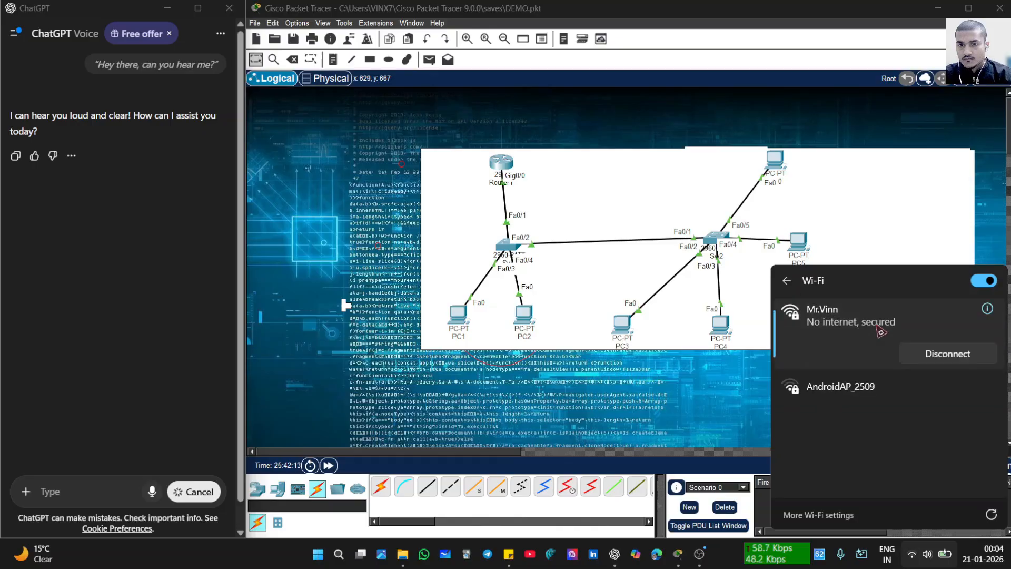
left_click(711, 365)
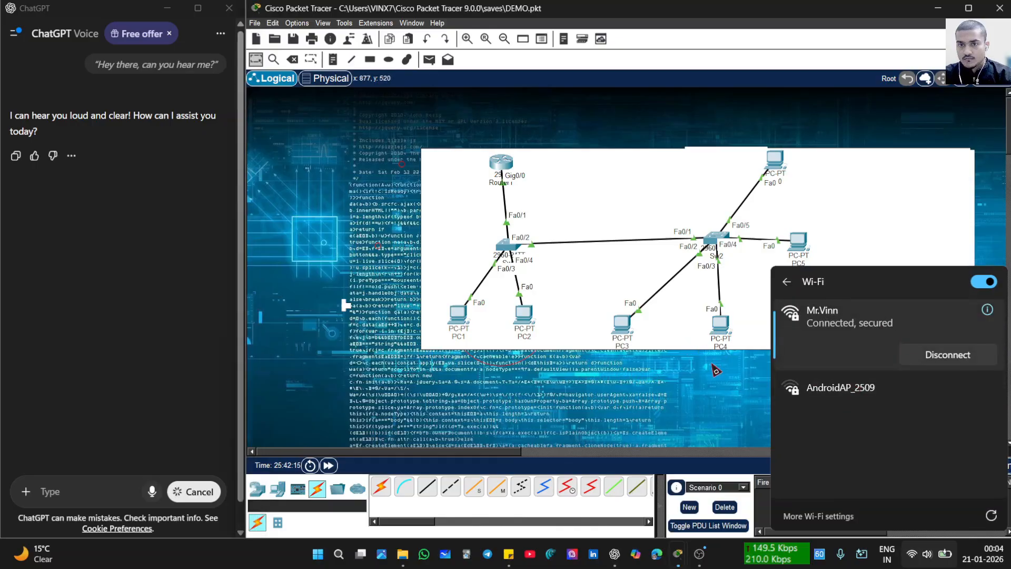
- Start a fresh ChatGPT voice chat, ask whether native VLANs communicate with normal VLANs, and end the chat
left_click(196, 491)
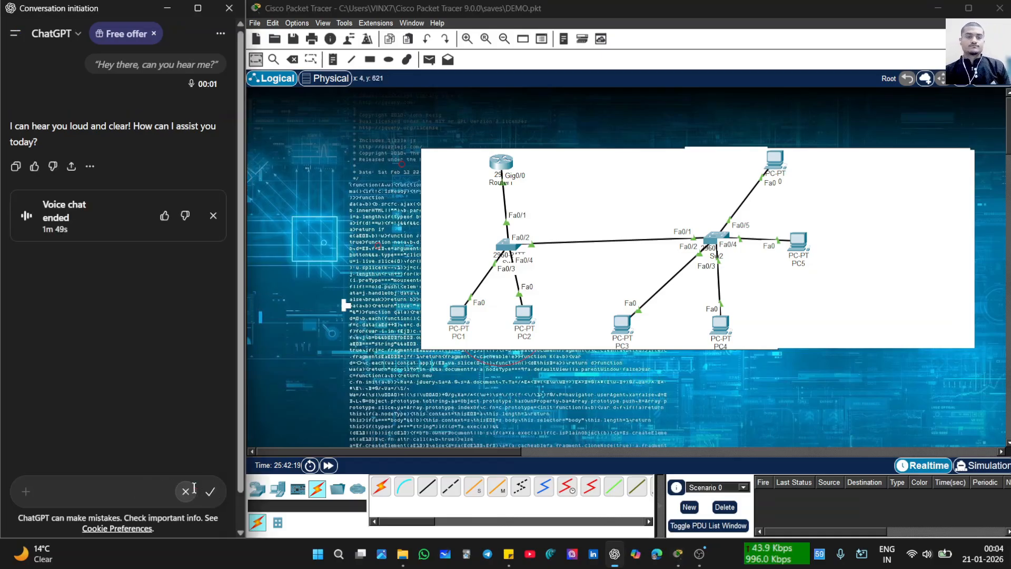
left_click(186, 492)
left_click(211, 491)
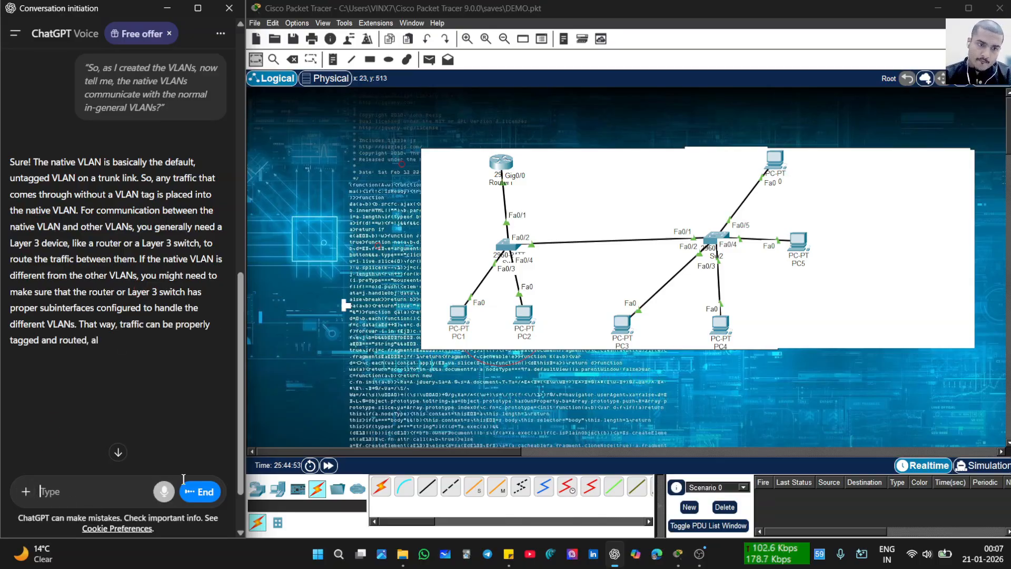
left_click(200, 491)
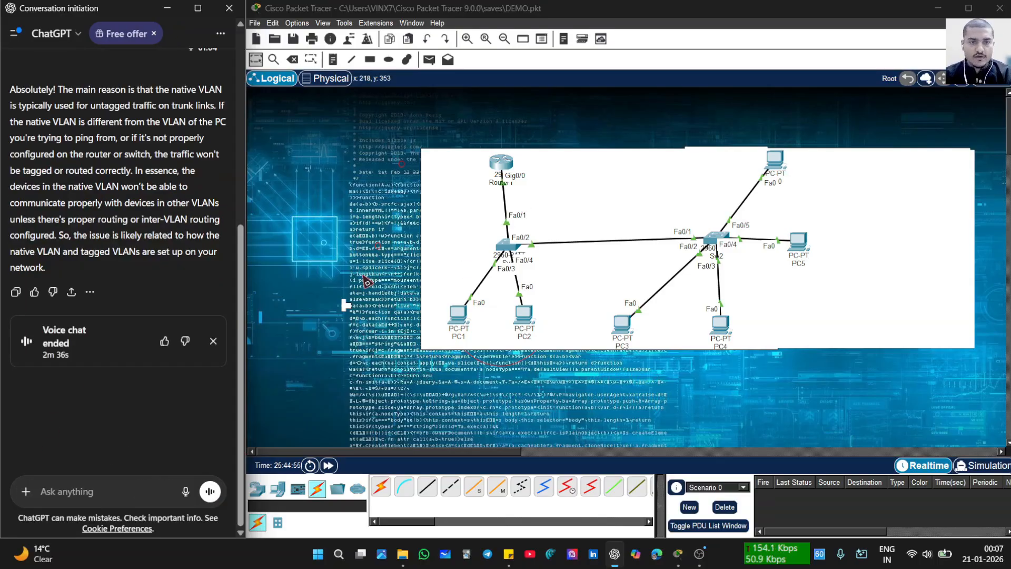
- Move PC0 in the topology closer to PC5
left_click(317, 289)
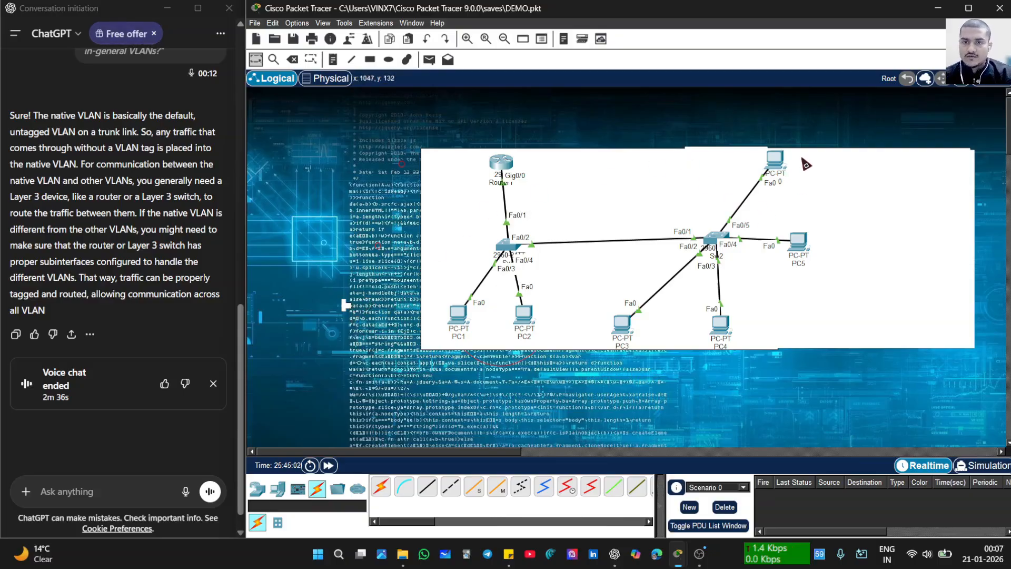
left_click_drag(774, 159, 818, 208)
- Review PC5's FastEthernet0 IP configuration, default gateway, and algorithm settings, and close its window
left_click(798, 241)
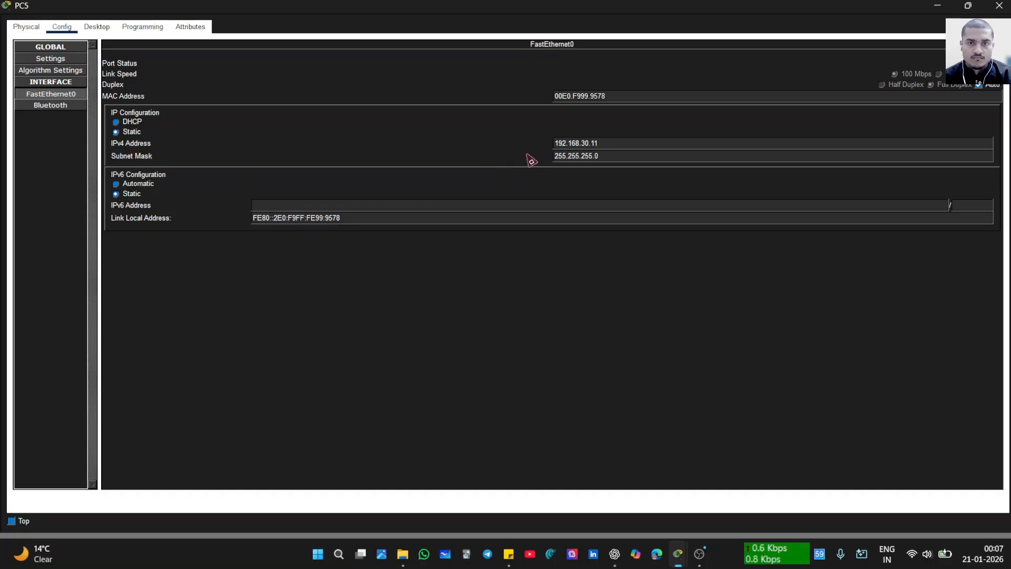
left_click(68, 60)
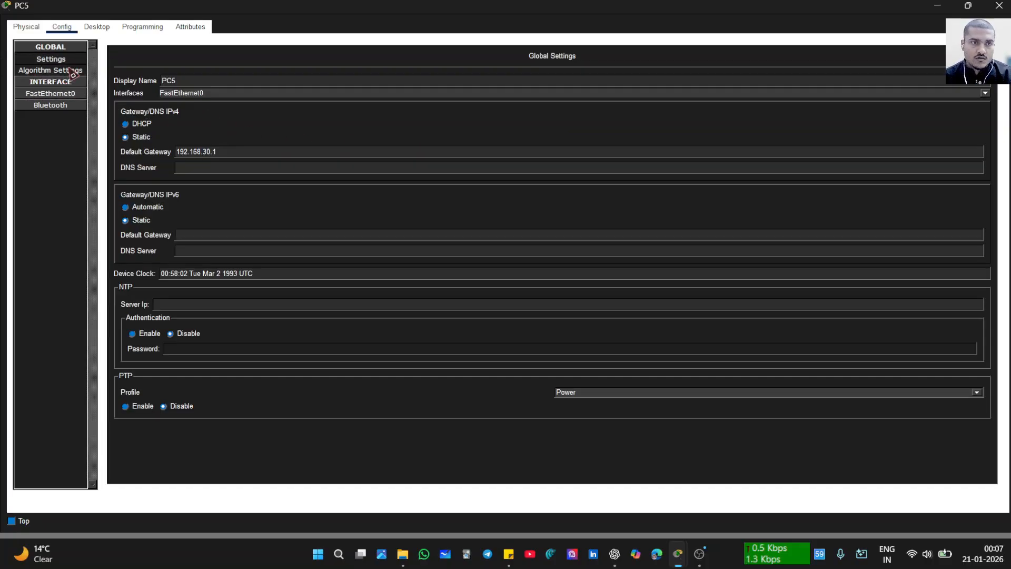
left_click(73, 70)
left_click(68, 48)
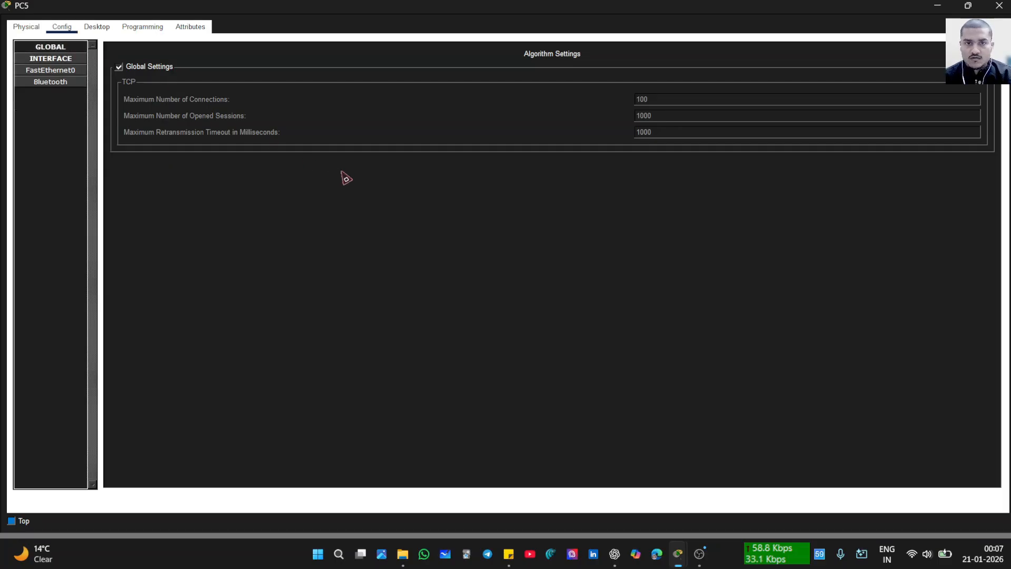
left_click(51, 47)
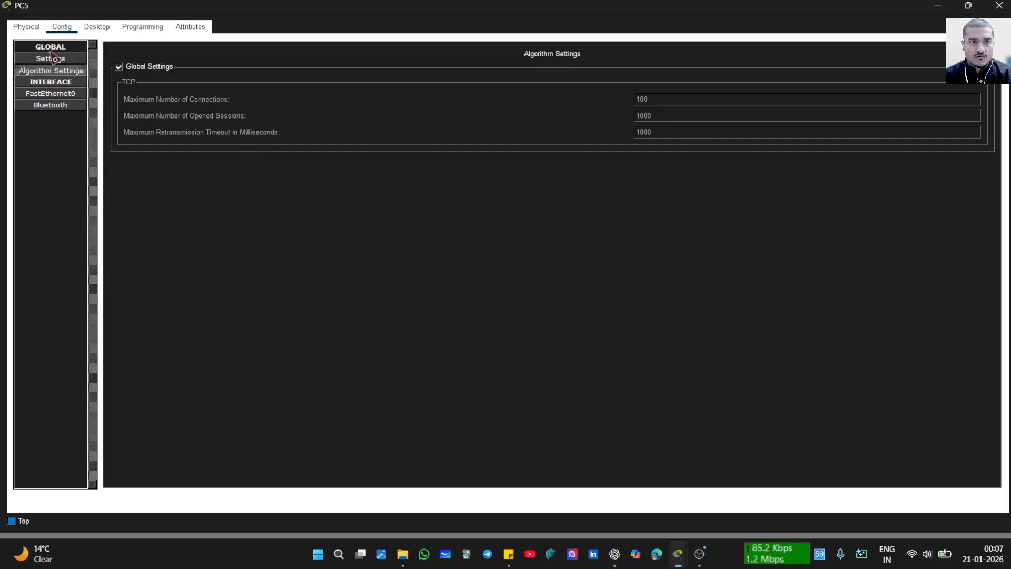
left_click(53, 58)
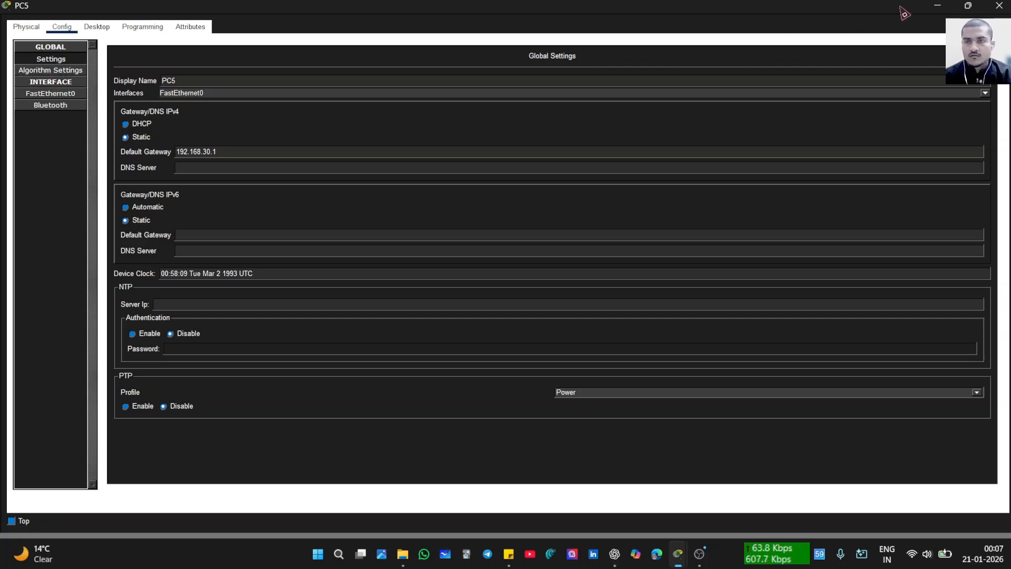
left_click(998, 5)
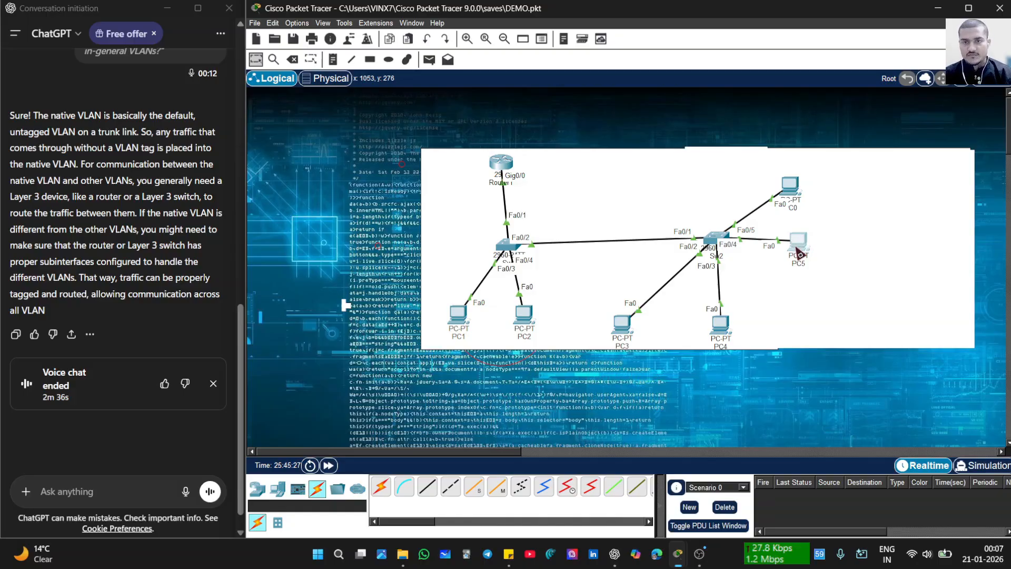
- Reopen PC5, shrink and reposition its window over the topology, and open its Command Prompt
left_click(798, 254)
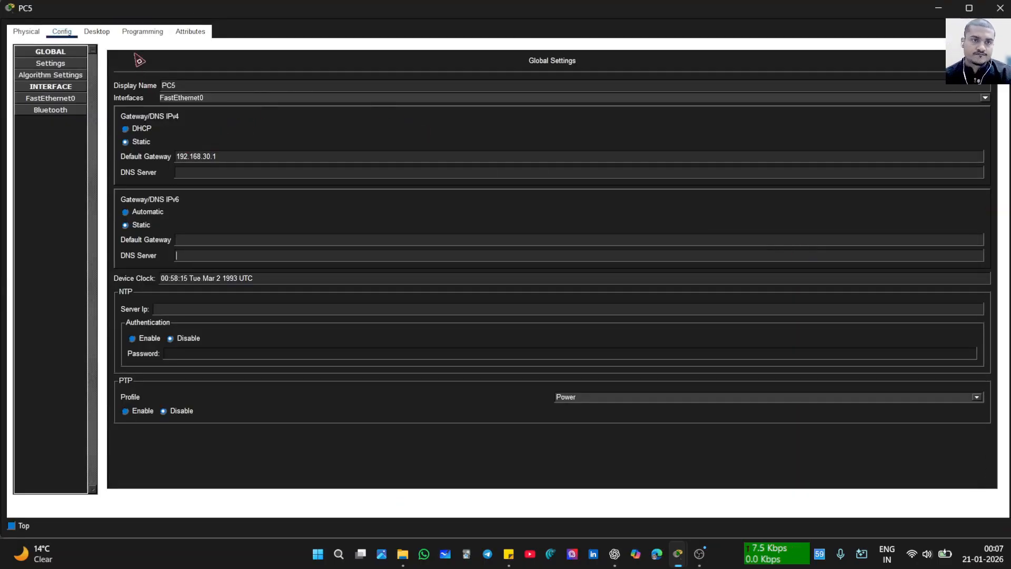
left_click(92, 34)
left_click_drag(752, 12, 758, 152)
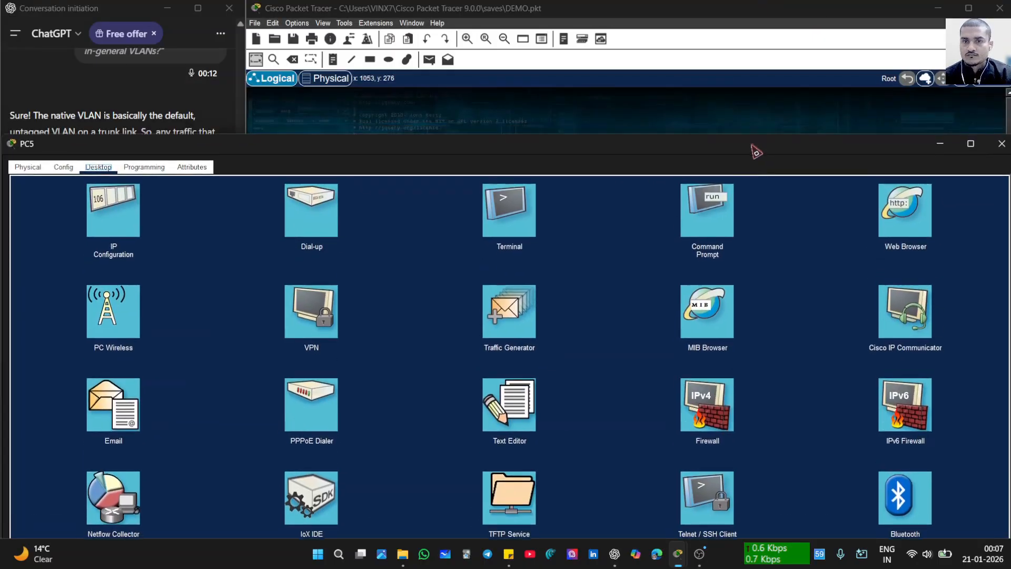
left_click(972, 146)
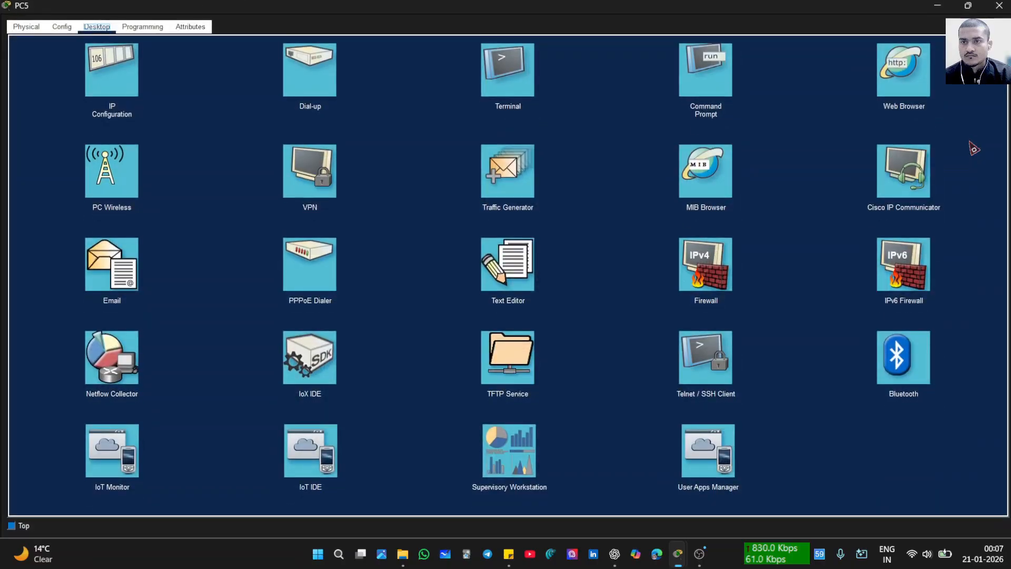
left_click_drag(756, 6, 756, 44)
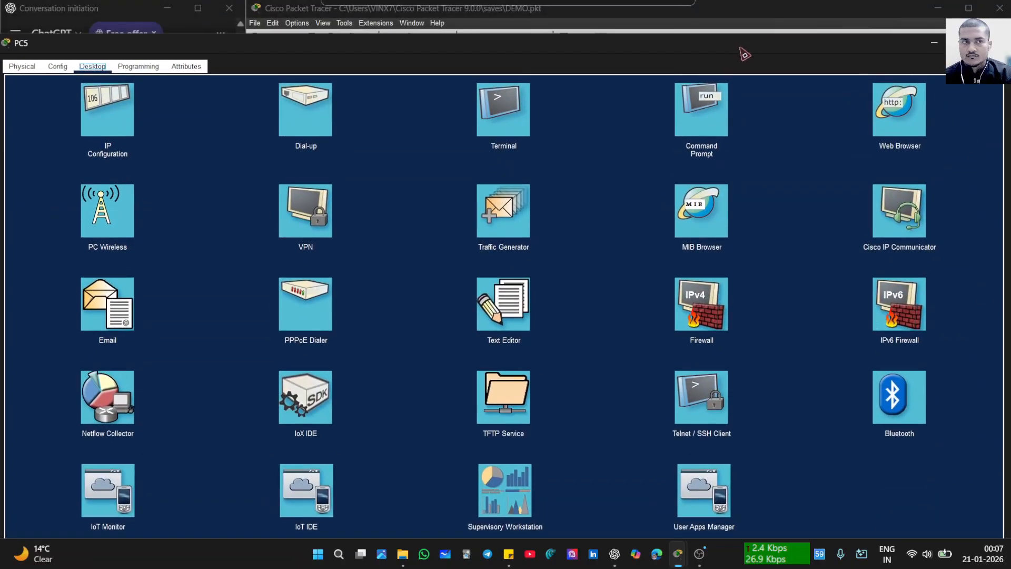
left_click(3, 40)
left_click(87, 47)
left_click_drag(67, 46, 604, 217)
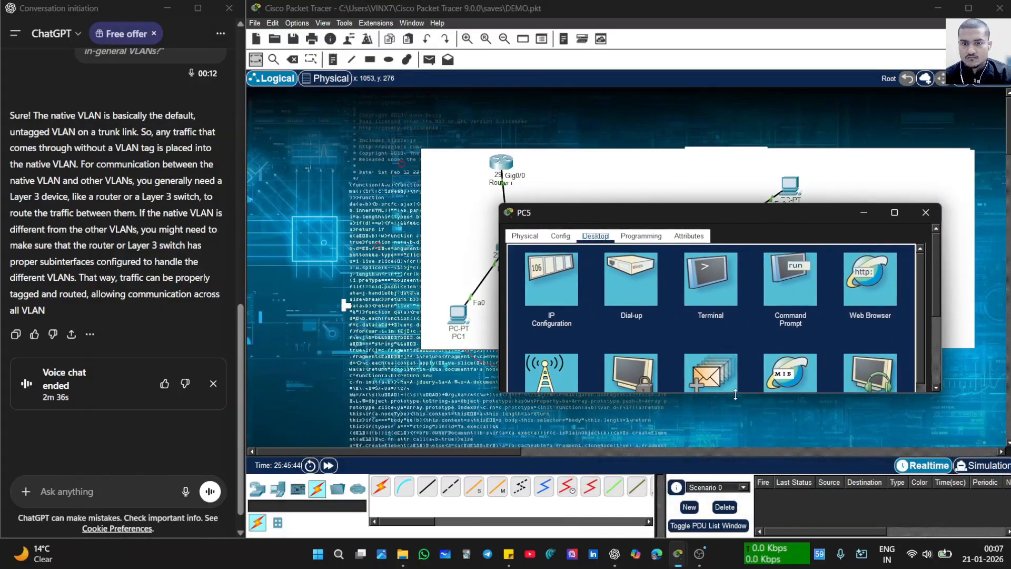
left_click_drag(740, 399, 748, 474)
left_click_drag(684, 215, 694, 193)
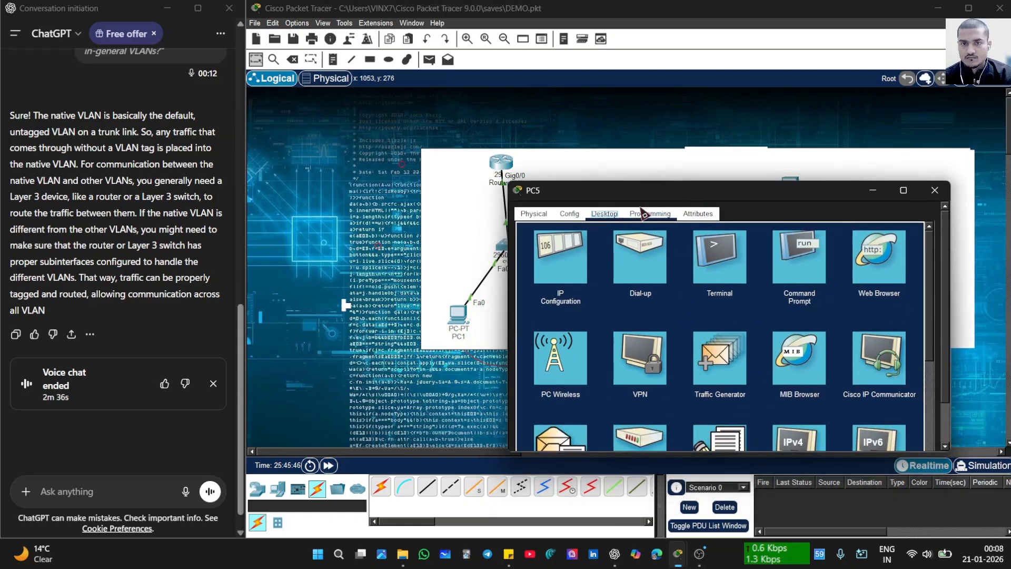
left_click(811, 258)
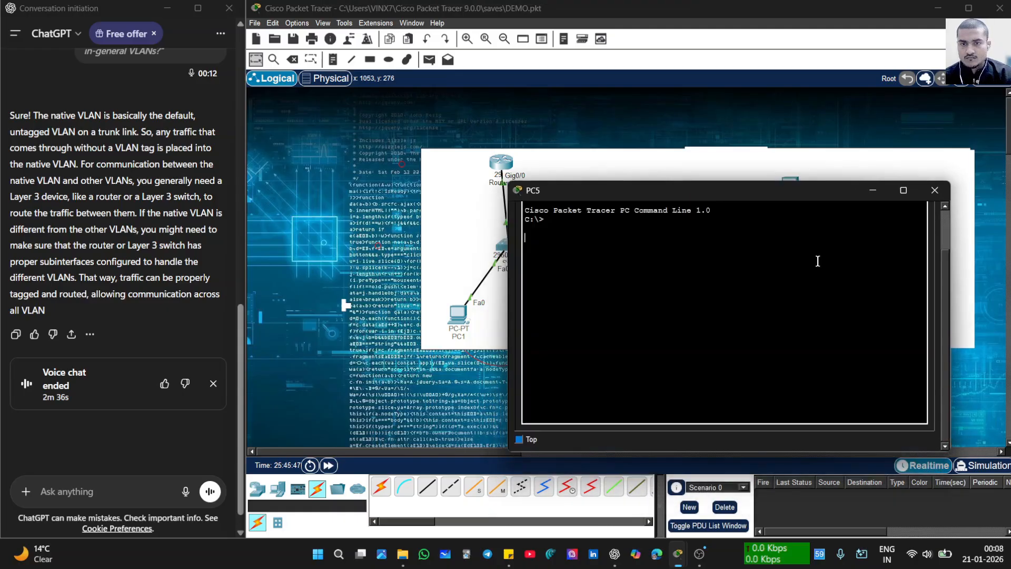
- Ping 192.168.10.1 from PC5's Command Prompt
left_click(583, 286)
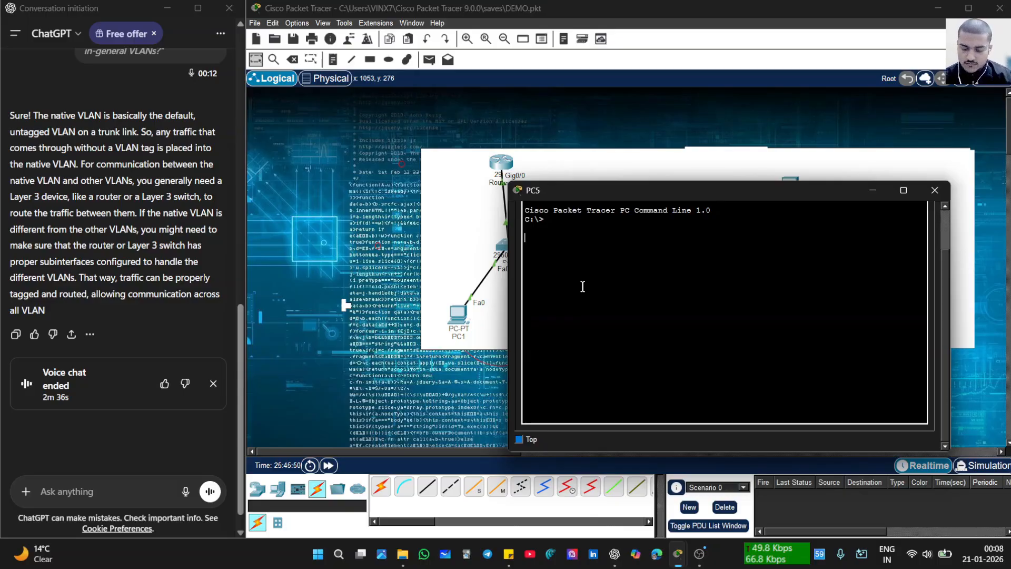
type("ping 19")
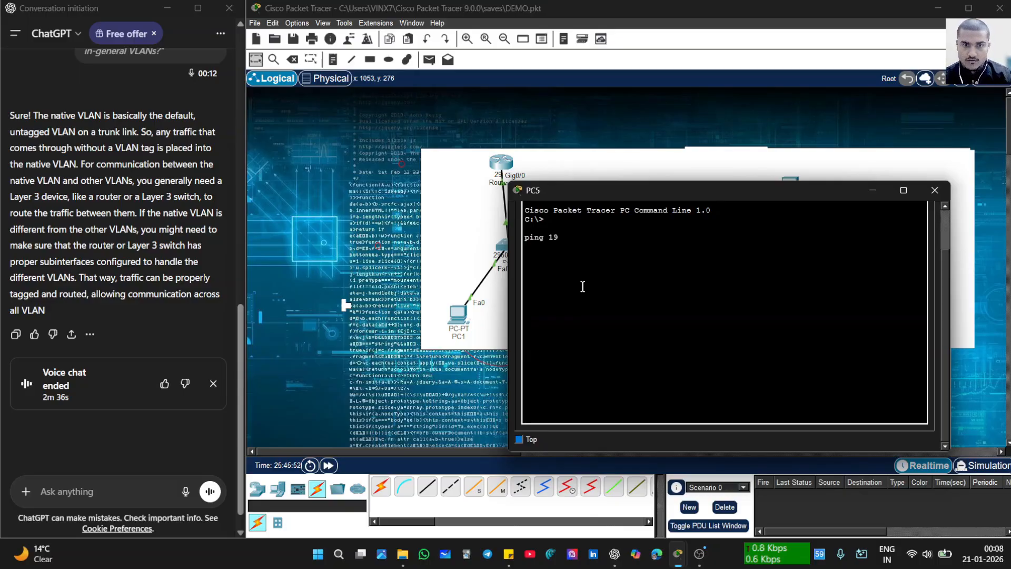
type("2.158")
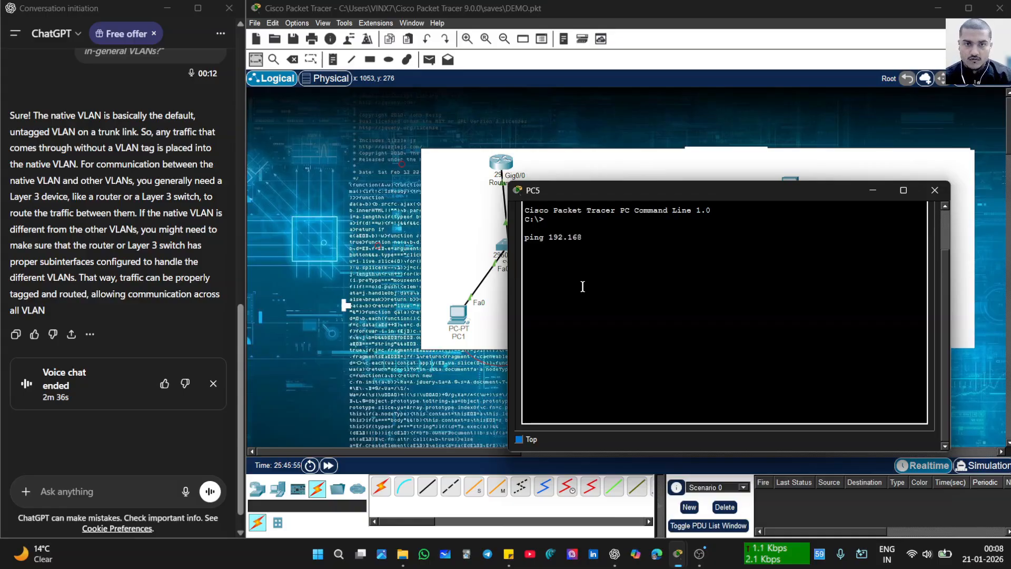
type(".10")
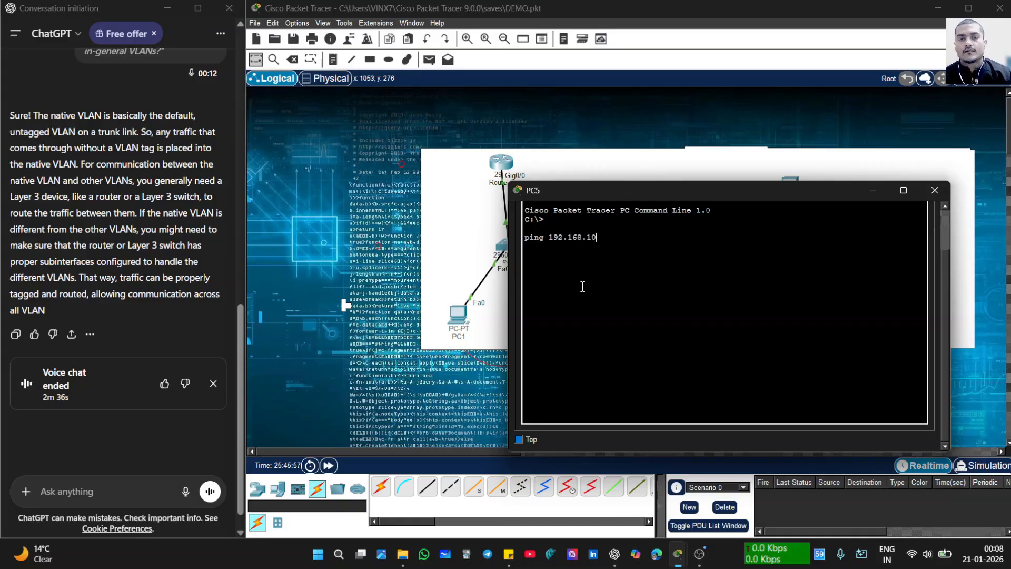
type(".1")
key("Return")
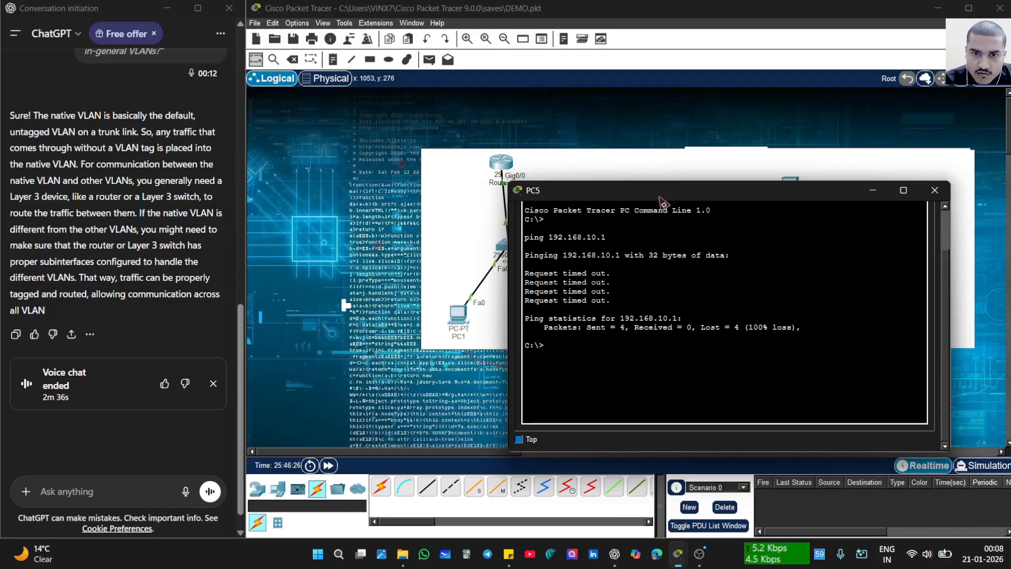
- Open Sw2's command line with PC5's window moved out of the way, and enter global configuration mode with en and conf t
left_click_drag(819, 197, 771, 476)
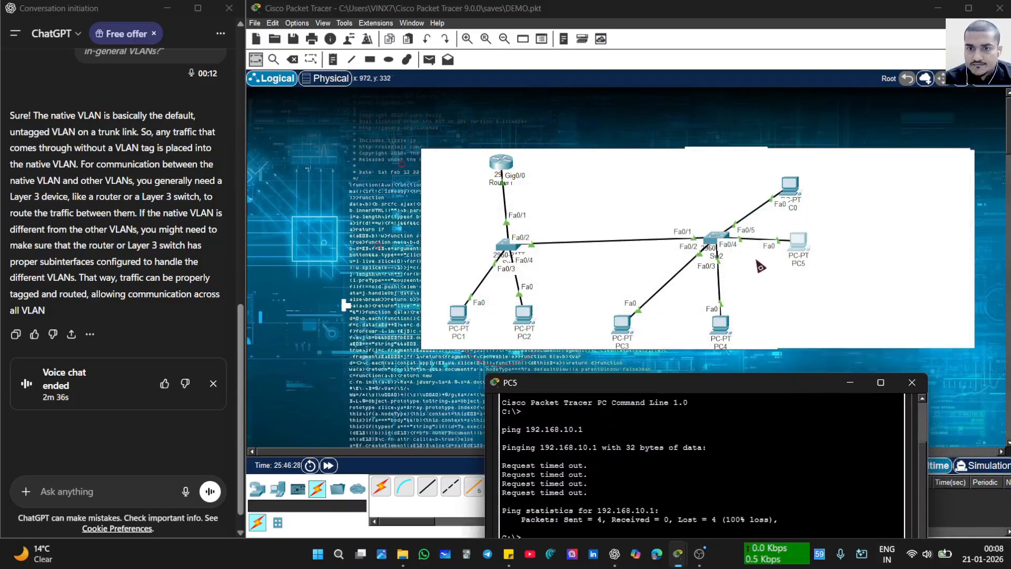
left_click(714, 241)
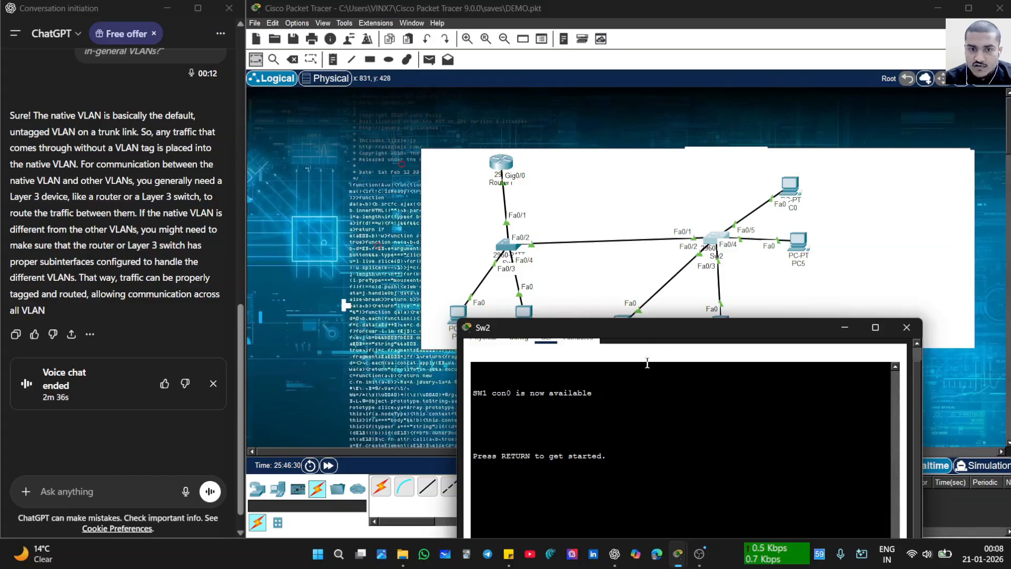
left_click_drag(671, 324, 305, 156)
left_click_drag(414, 172, 388, 124)
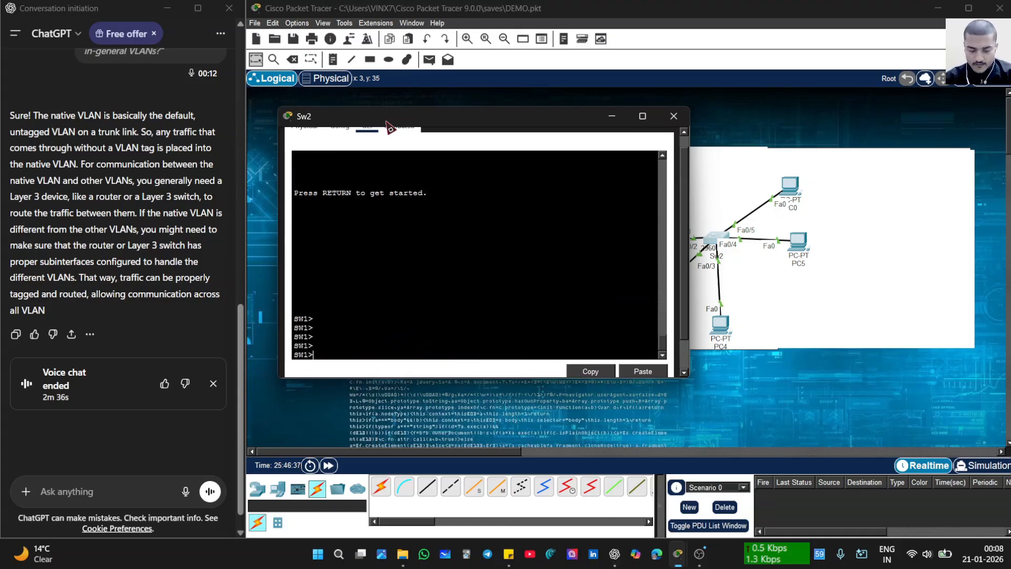
type("do")
key("BackSpace")
key("BackSpace")
type("en")
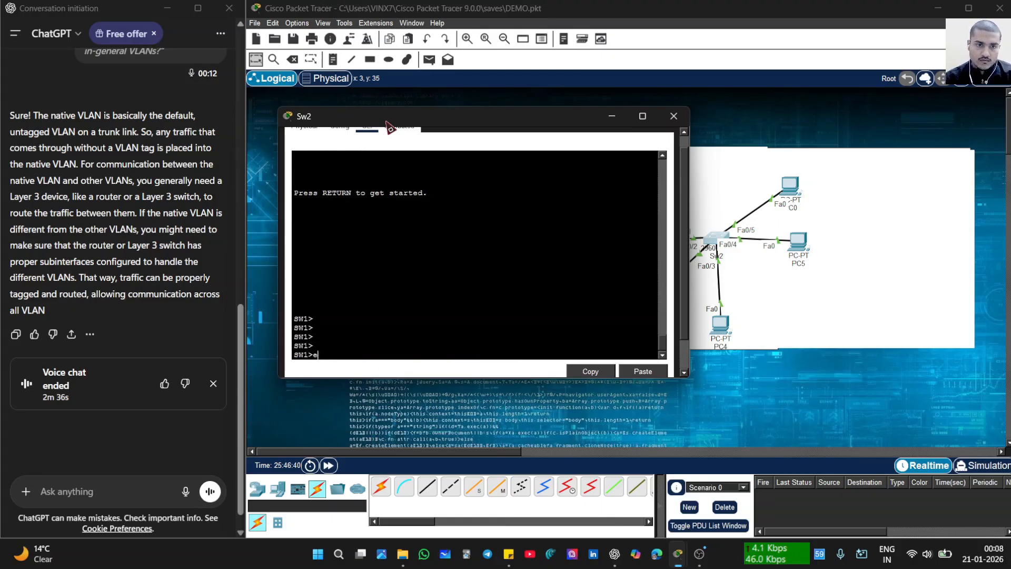
key("Return")
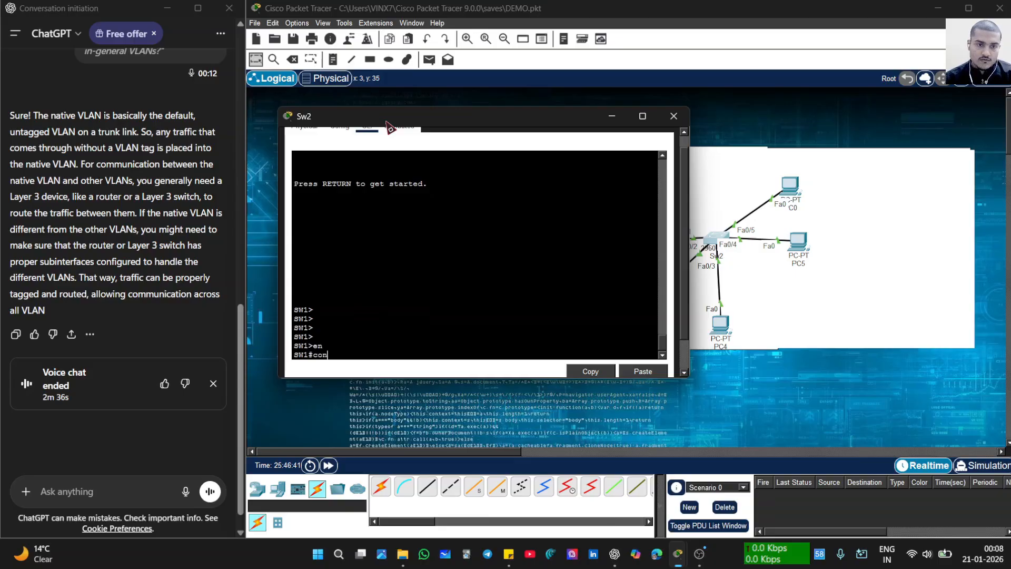
type("conf t")
key("Return")
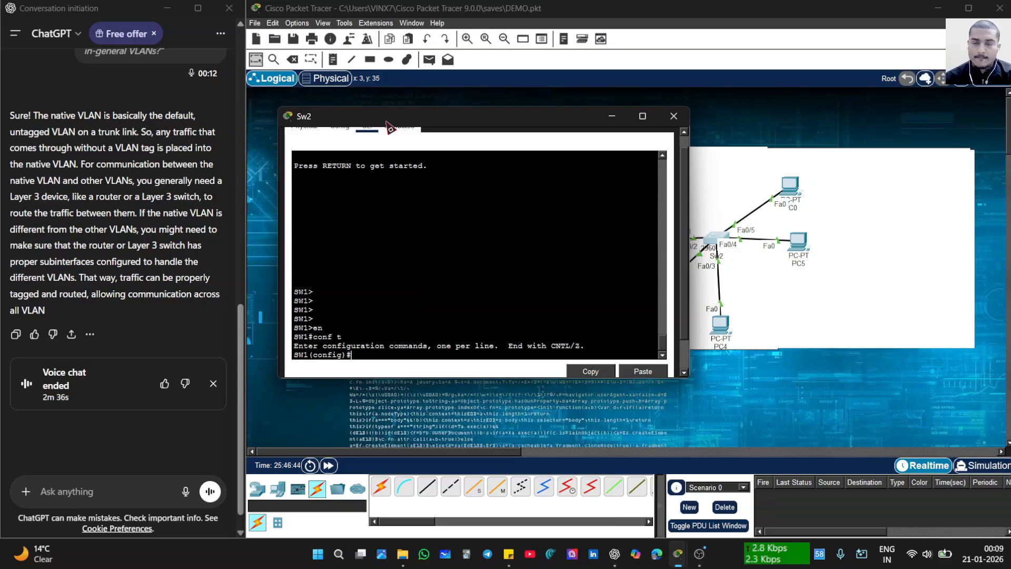
- Display Sw2's trunk interface information from configuration mode with do sh int tr
type("en")
key("Return")
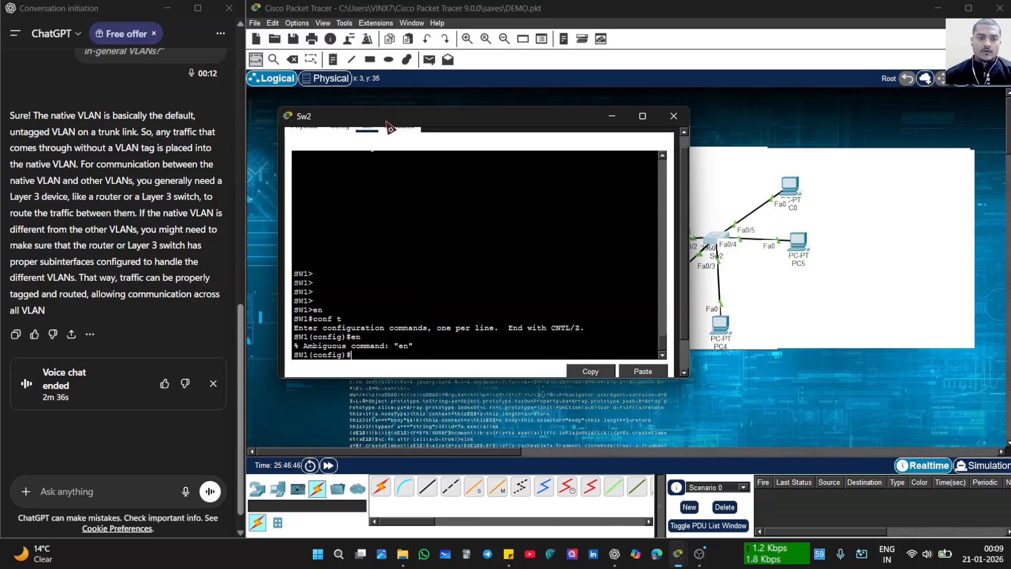
type("do sh")
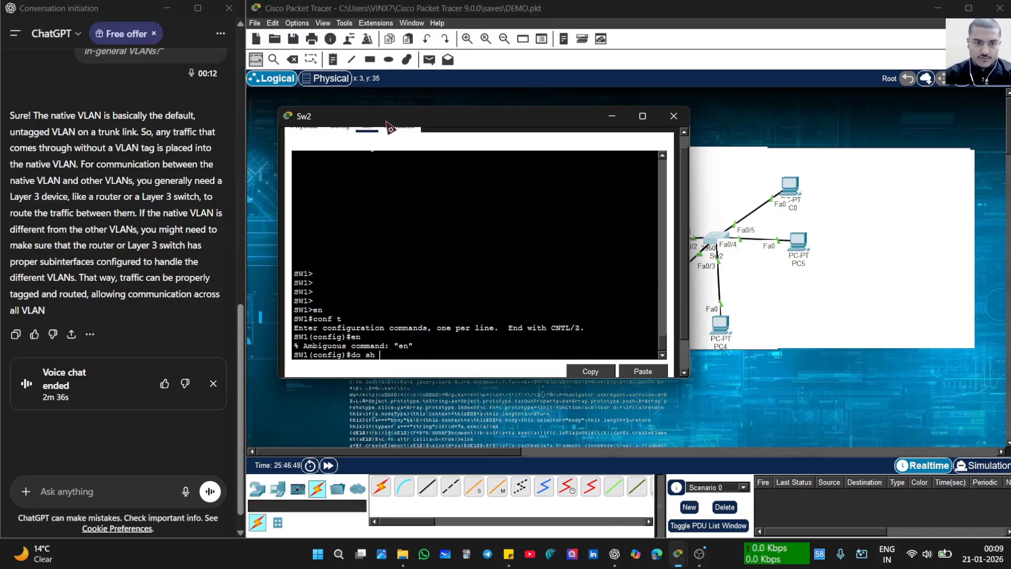
type(" int")
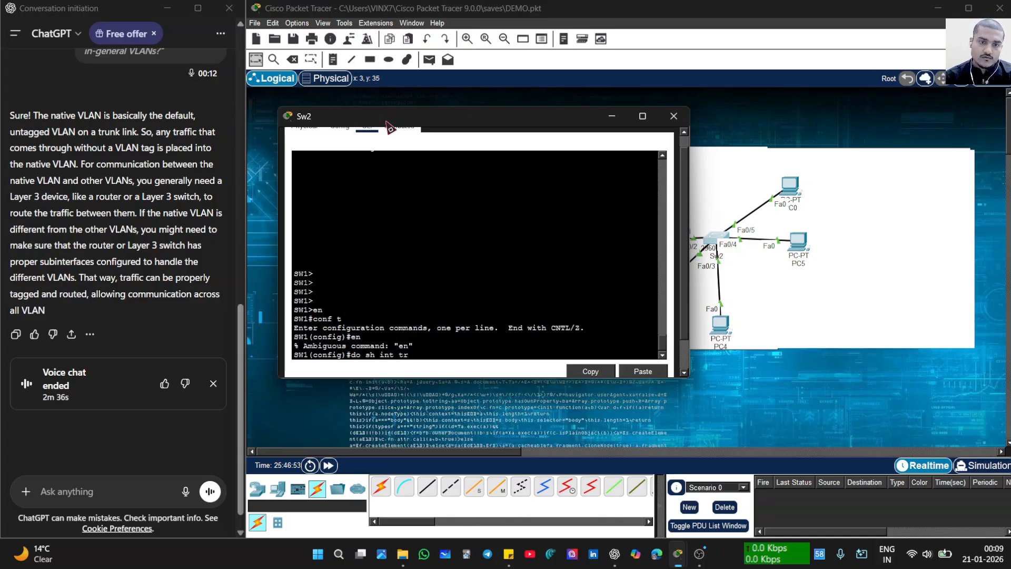
type(" tr")
key("Return")
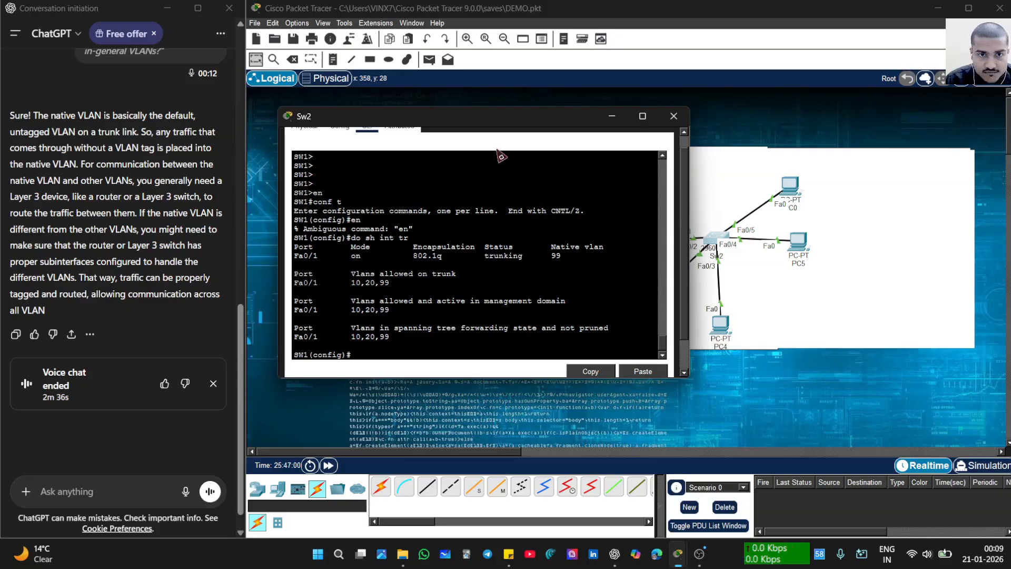
- Move Sw2's window off the topology and bring PC5's Command Prompt back into full view
left_click_drag(486, 124, 685, 379)
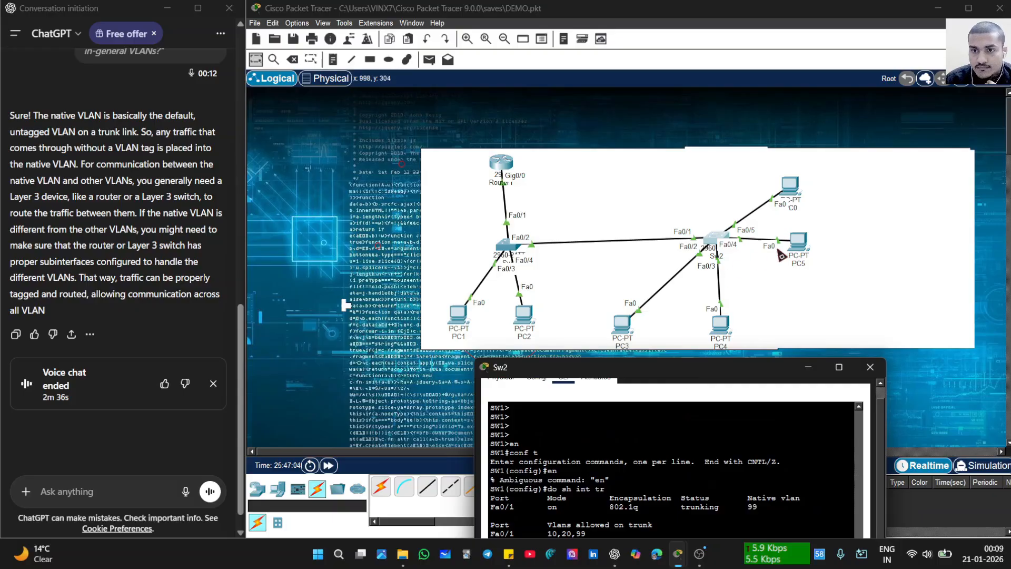
left_click(798, 243)
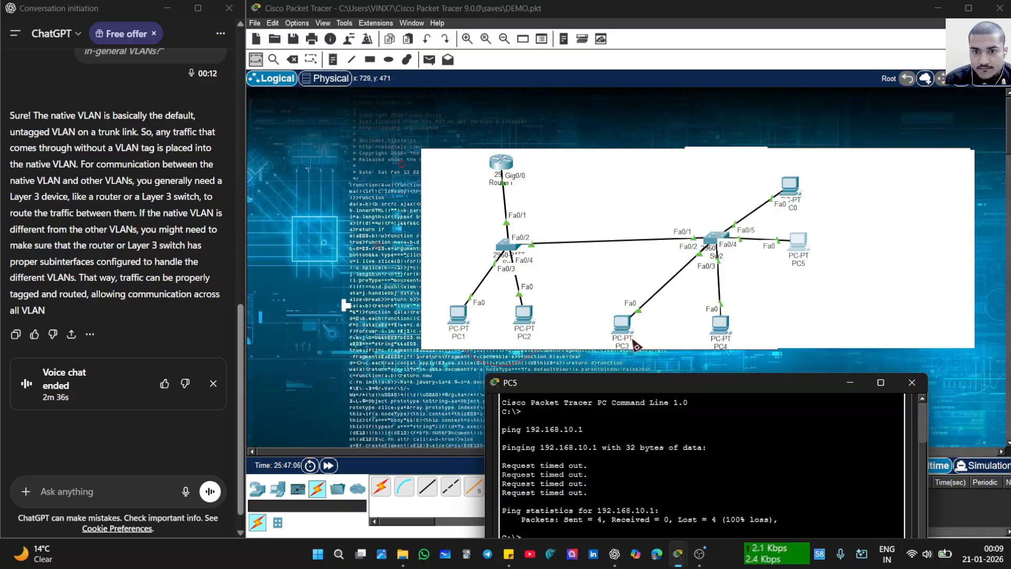
left_click_drag(640, 390, 571, 379)
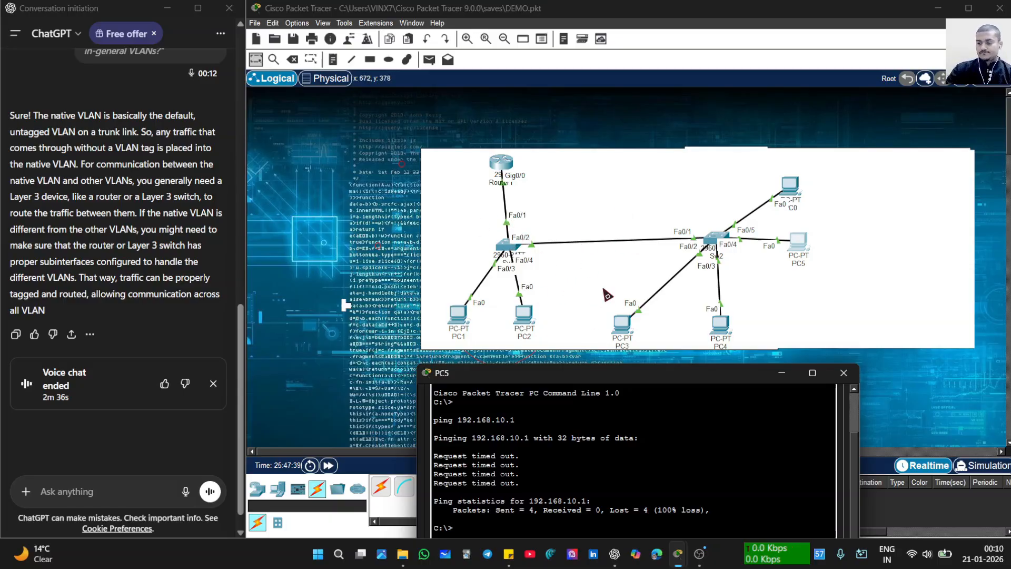
left_click_drag(607, 374, 600, 236)
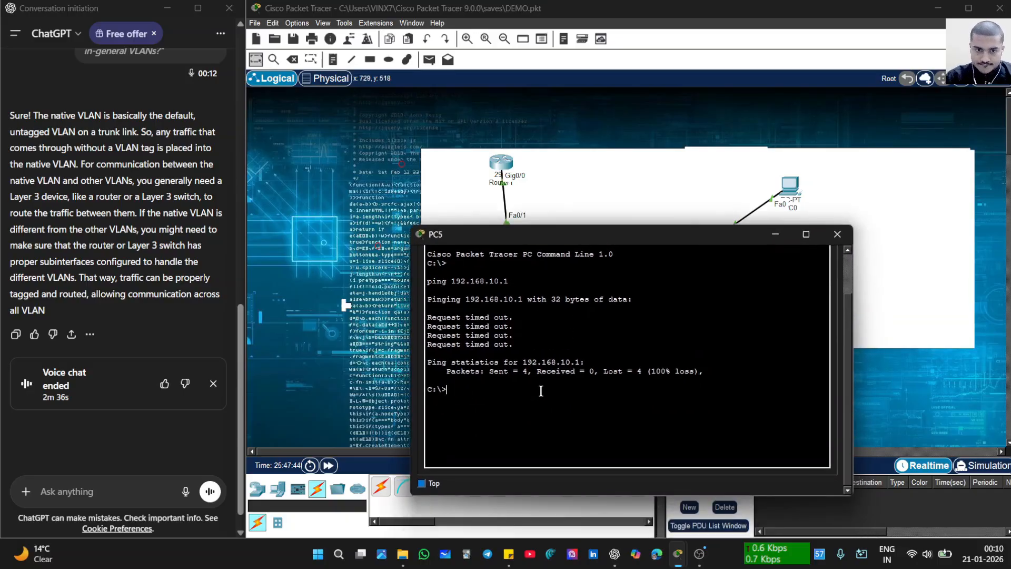
- Ping 192.168.20.1 from PC5 by editing the previous ping command
type("ing")
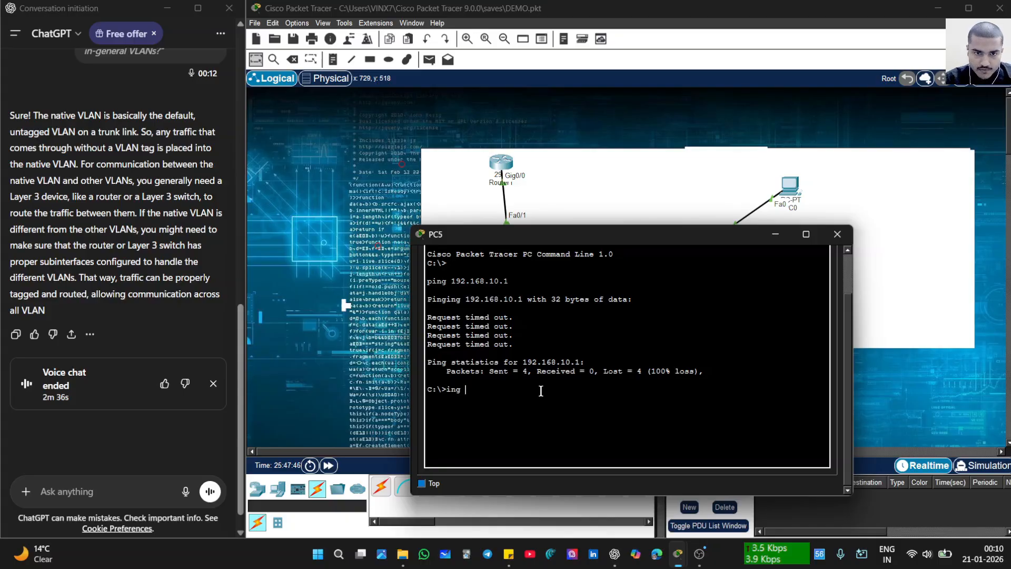
key("BackSpace")
key("BackSpace")
key("BackSpace")
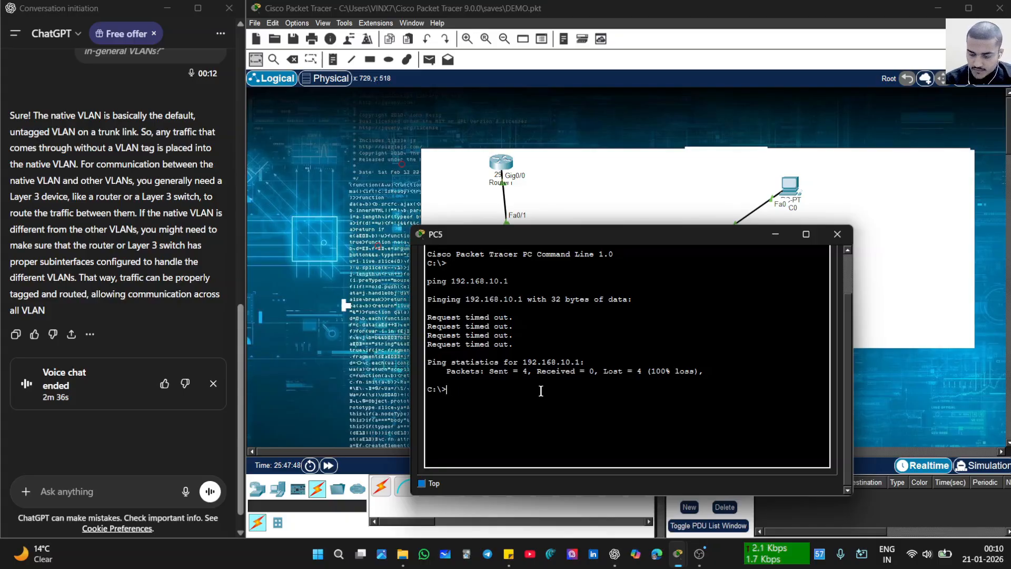
key("Up")
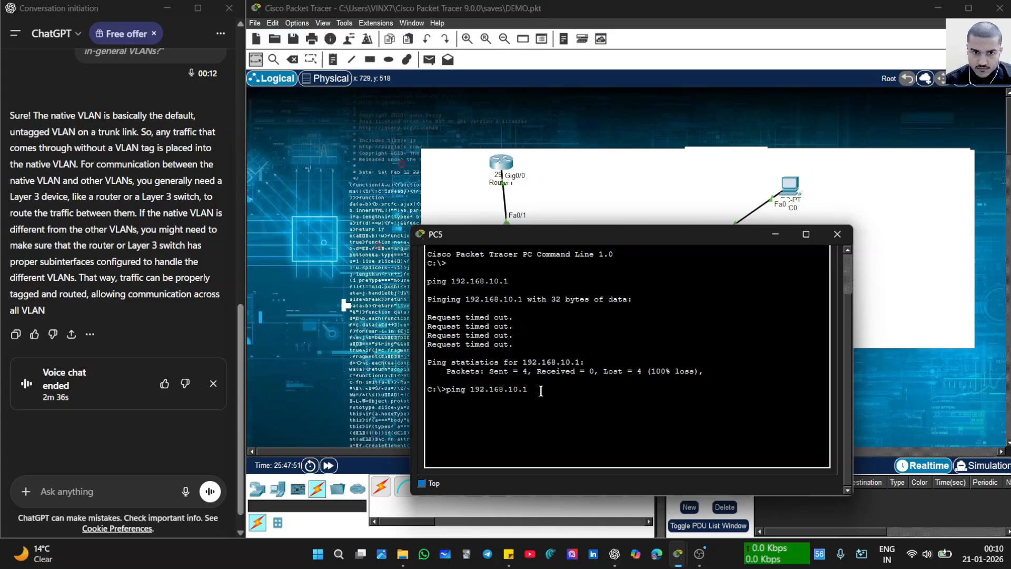
key("BackSpace")
type("2")
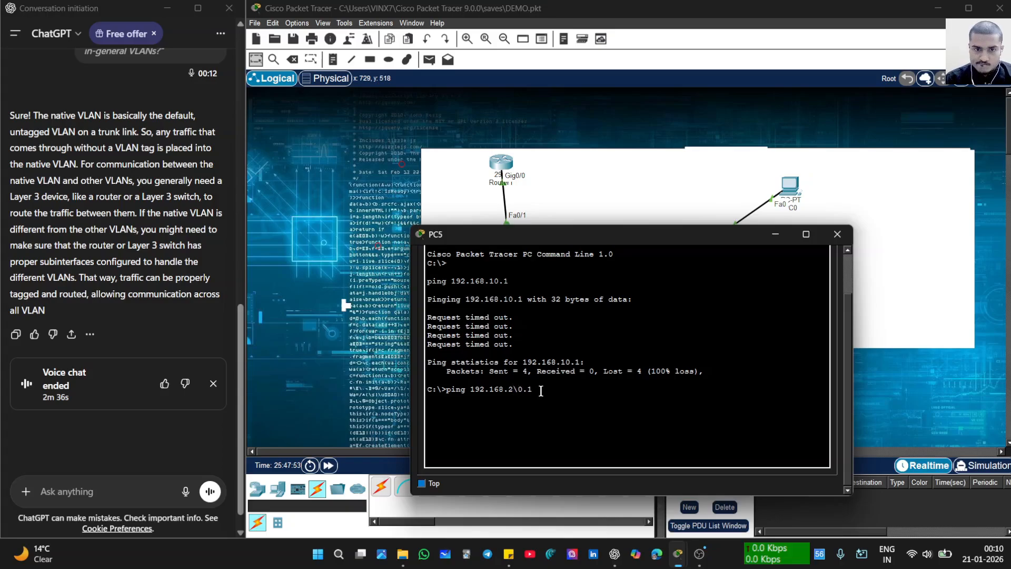
key("Return")
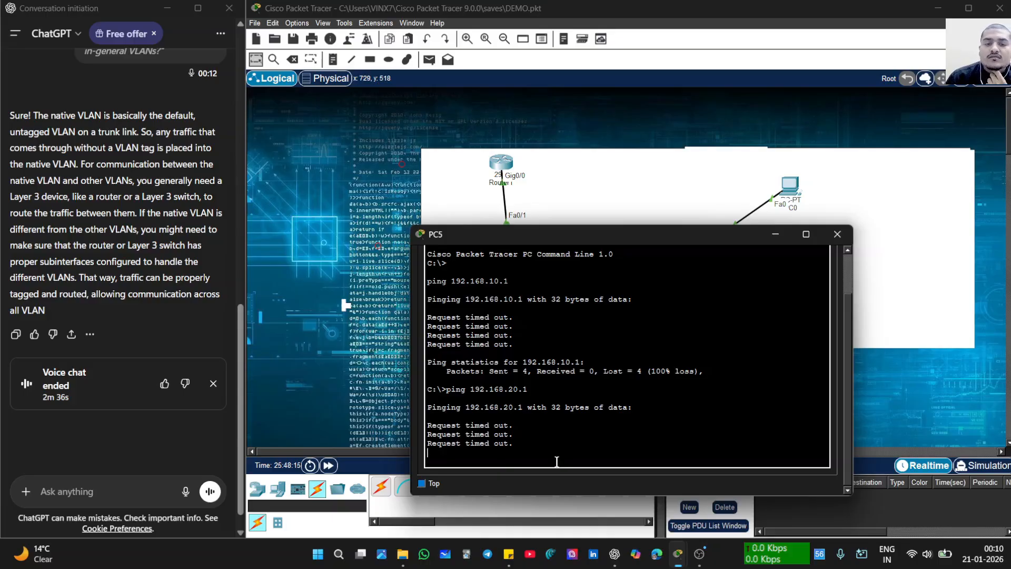
- Ping 192.168.20.10 from PC5 by extending the recalled ping command
key("Up")
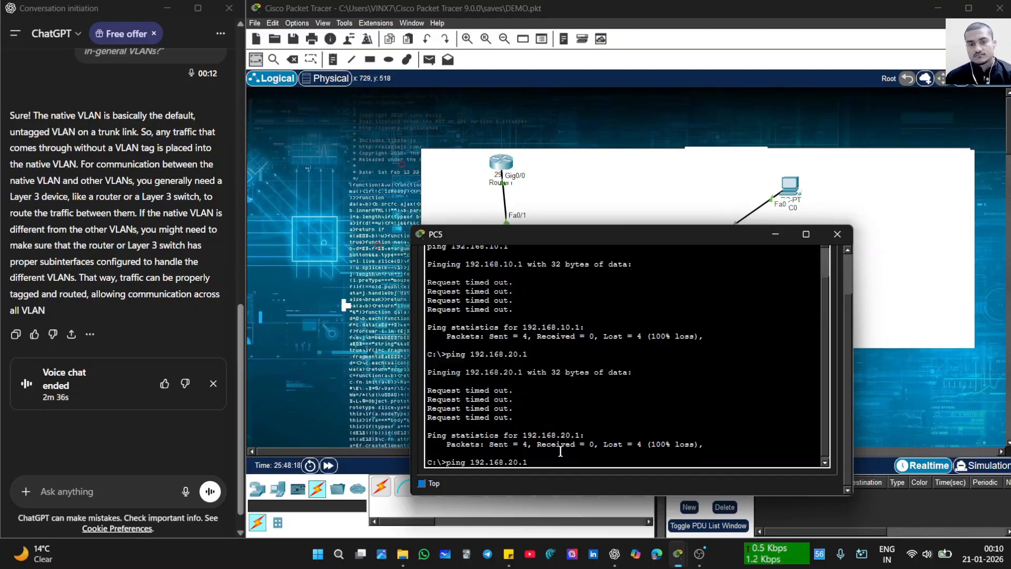
key("Up")
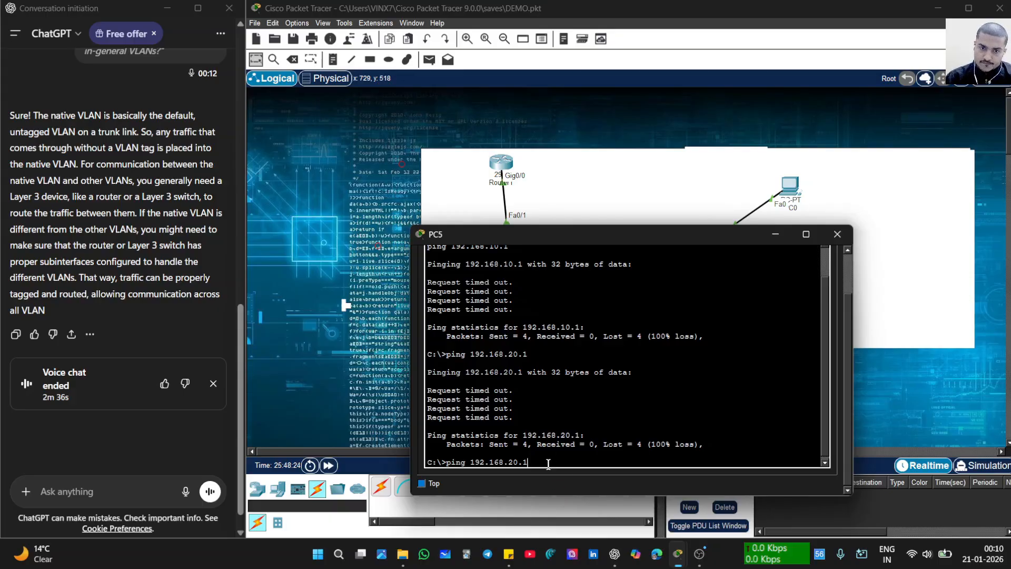
type("1")
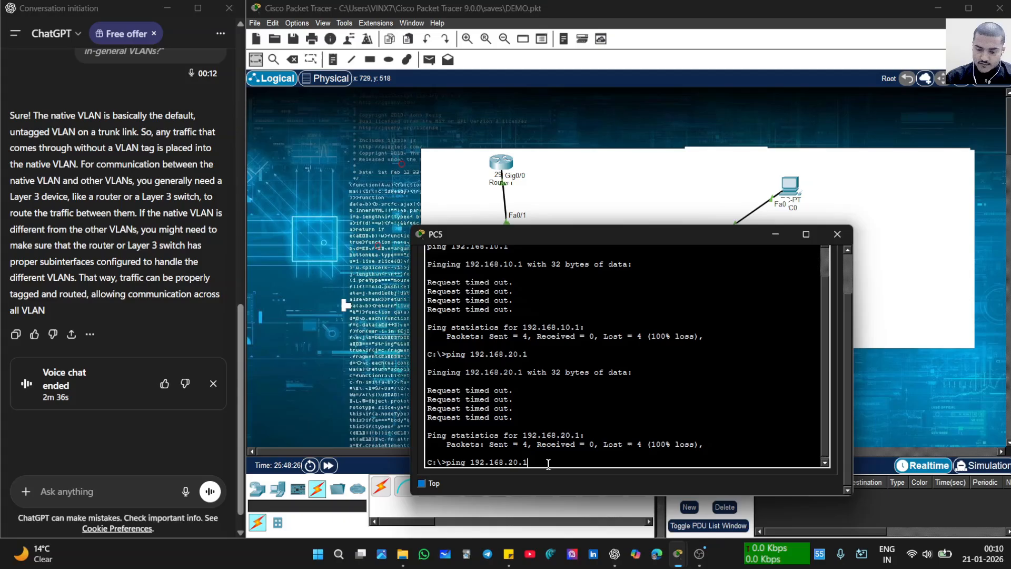
type("0")
key("Return")
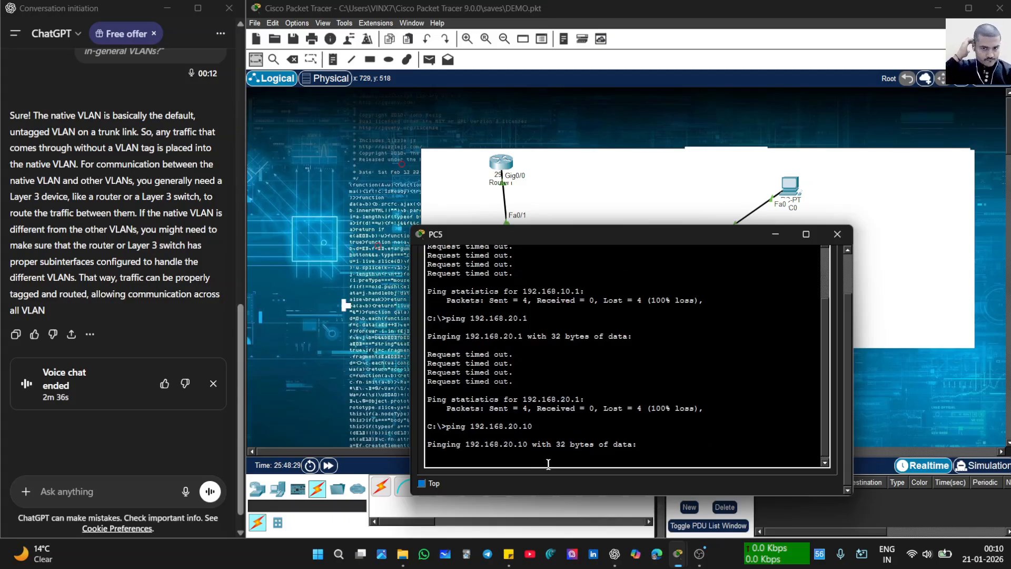
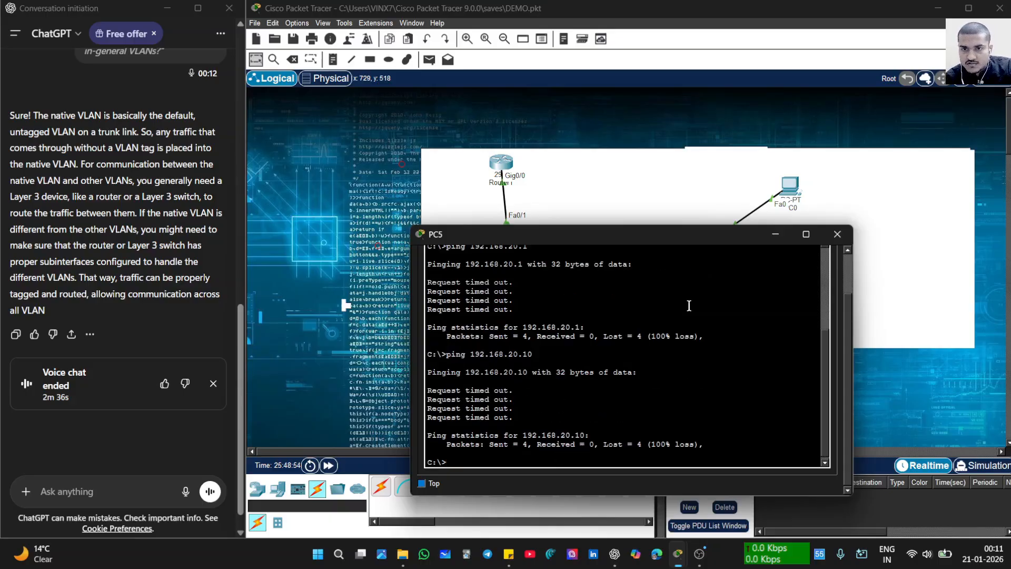
- Minimize PC5's window, review the native and allowed VLANs in Sw2's trunk output, and return to the topology
left_click(775, 234)
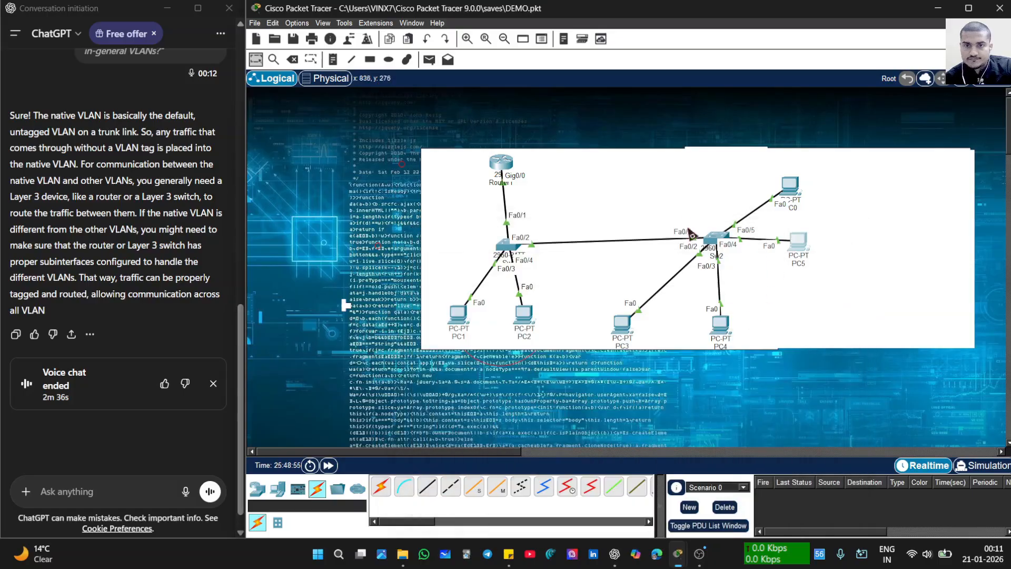
left_click(720, 239)
left_click_drag(655, 373, 547, 177)
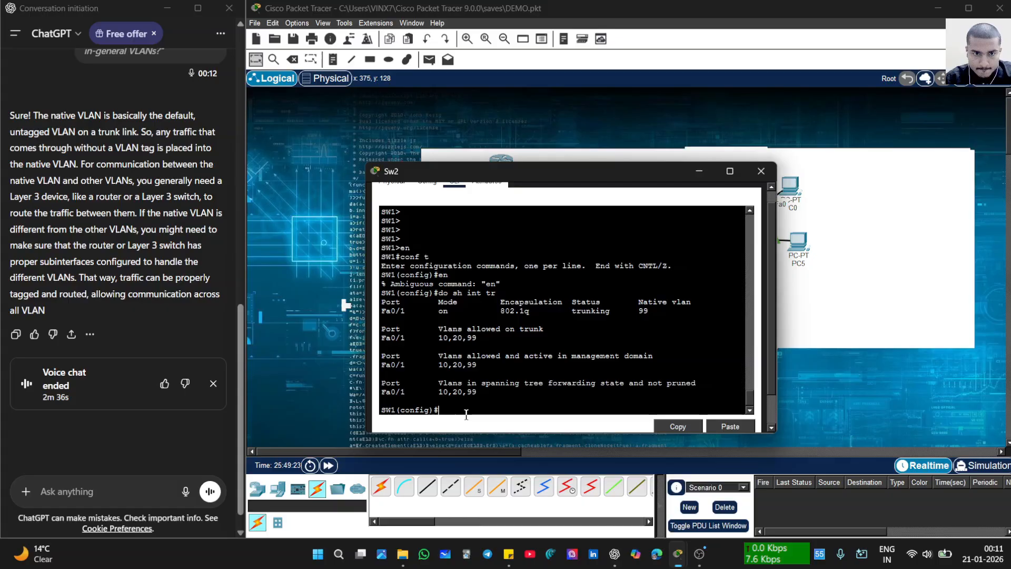
left_click_drag(511, 179, 684, 383)
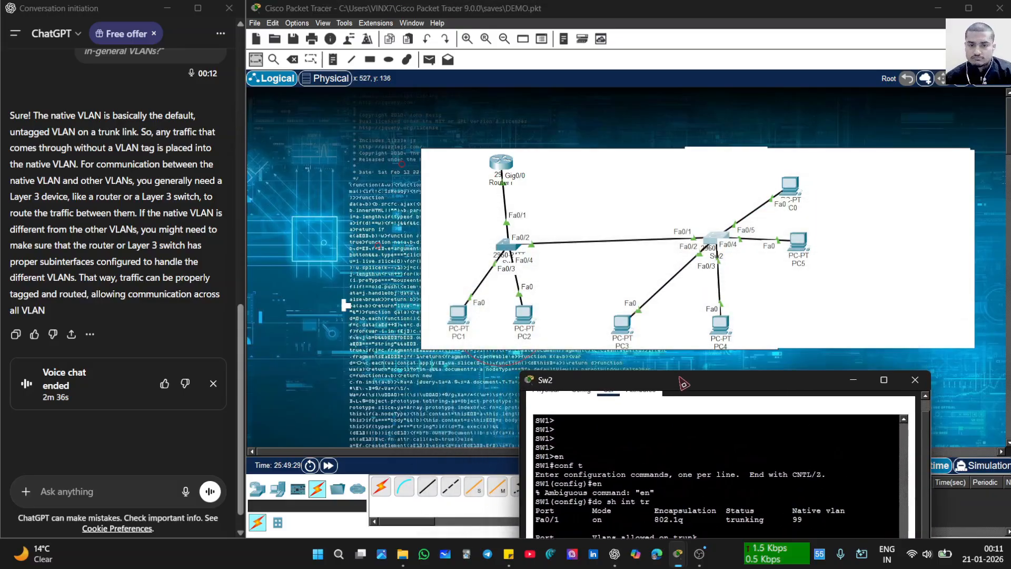
left_click(415, 281)
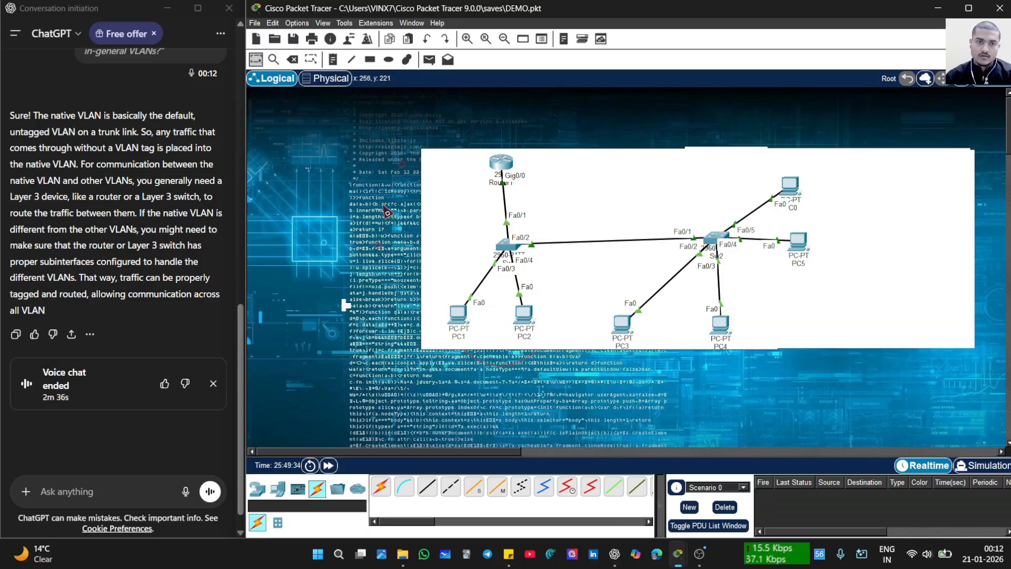
left_click(999, 9)
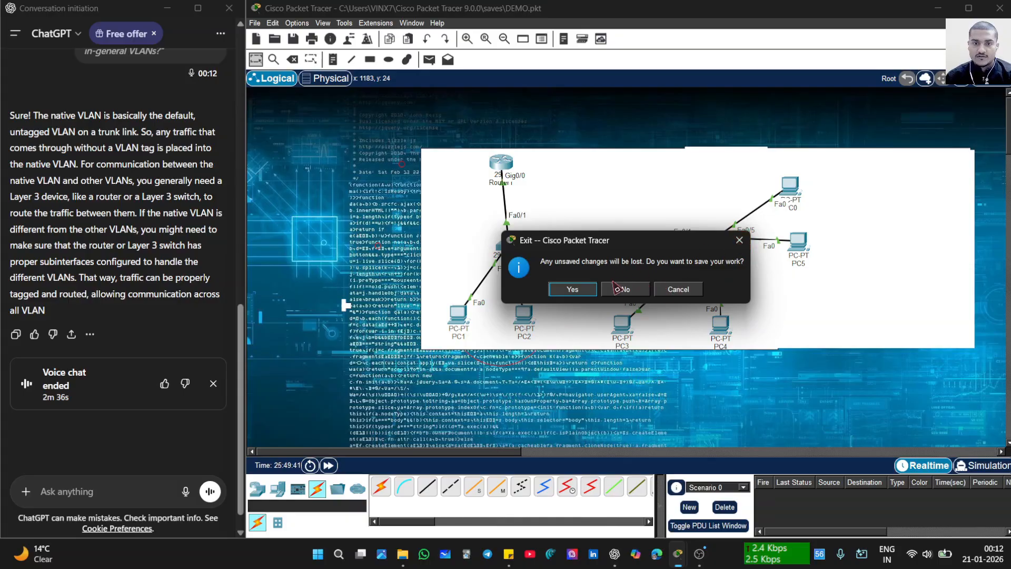
left_click(738, 241)
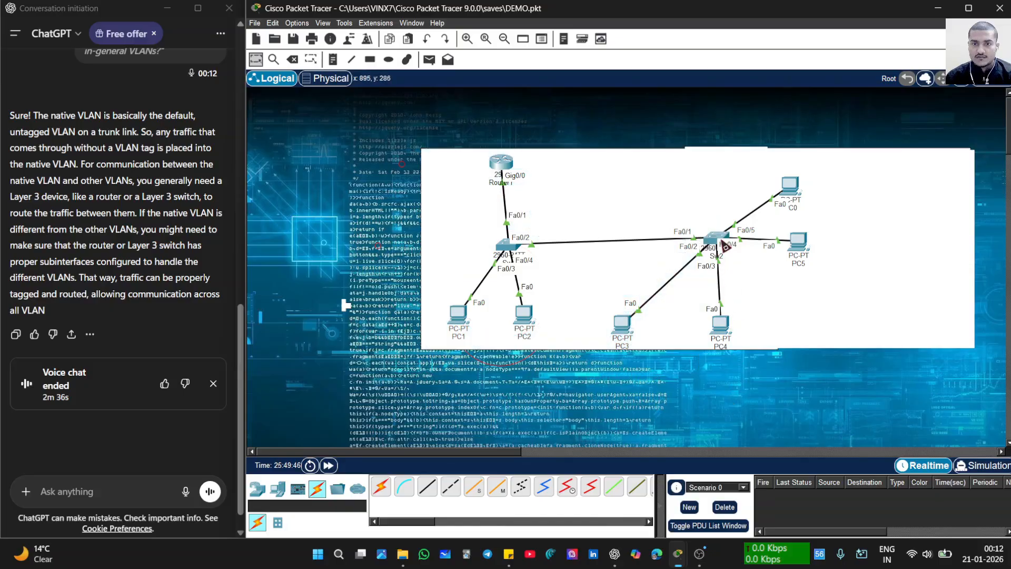
- Open Sw2's command line and get a fresh global configuration prompt below the trunk output
left_click(708, 239)
left_click_drag(715, 381, 712, 158)
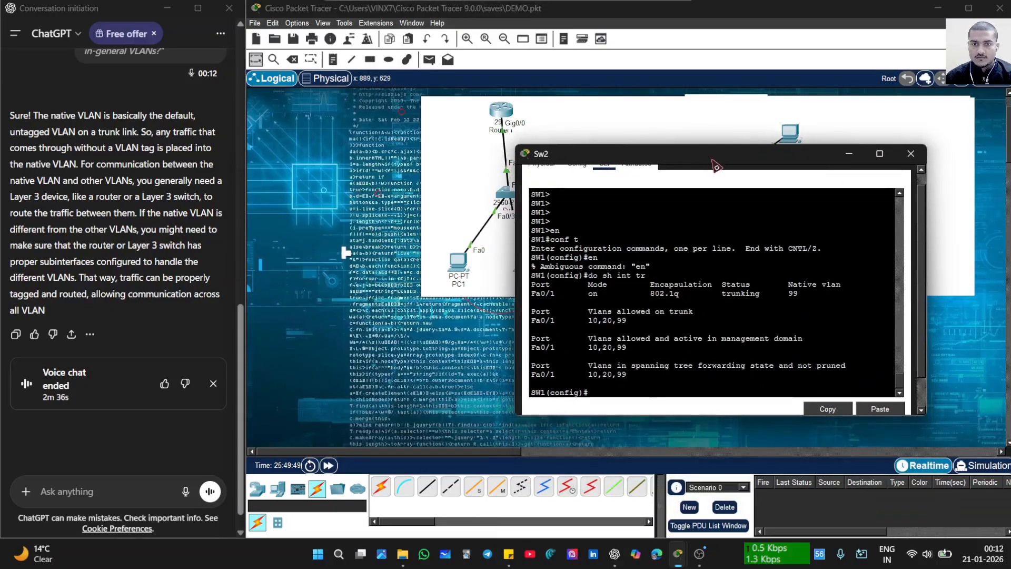
key("Return")
key("Return")
key("Return")
key("Return")
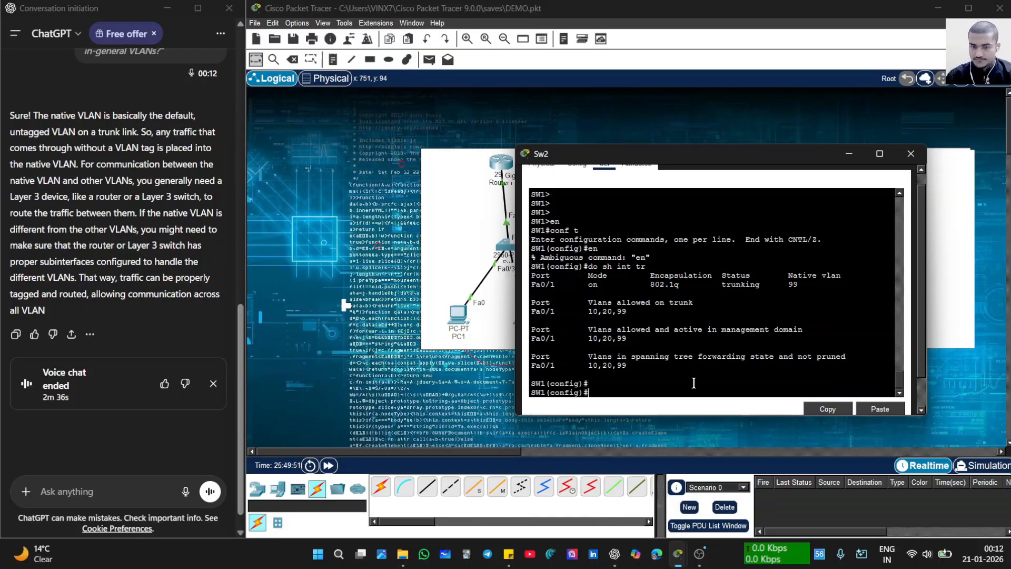
- Try to save Sw2's running configuration from global configuration mode with "copy run start" and "do co run stat"
type("copy")
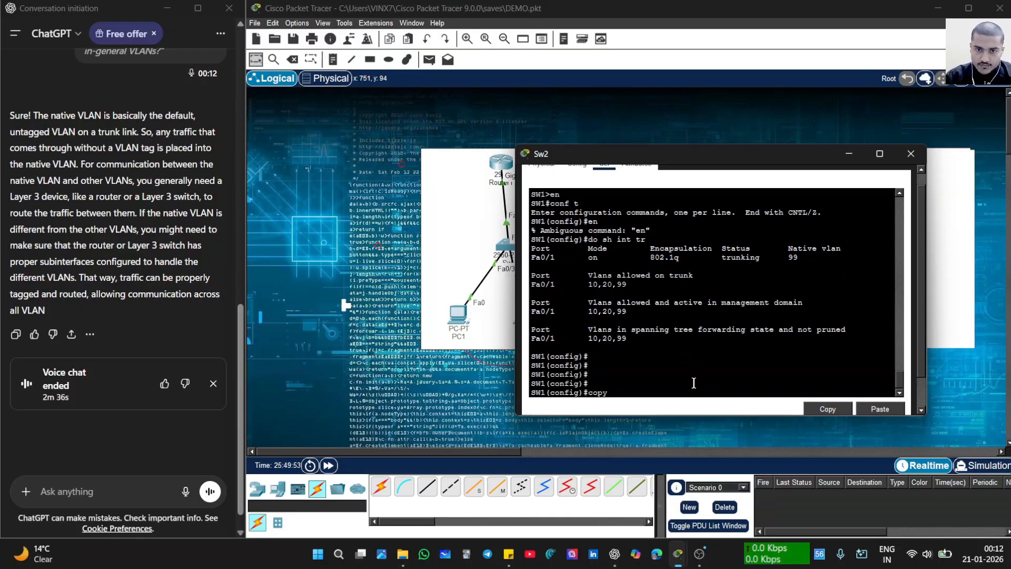
type(" run")
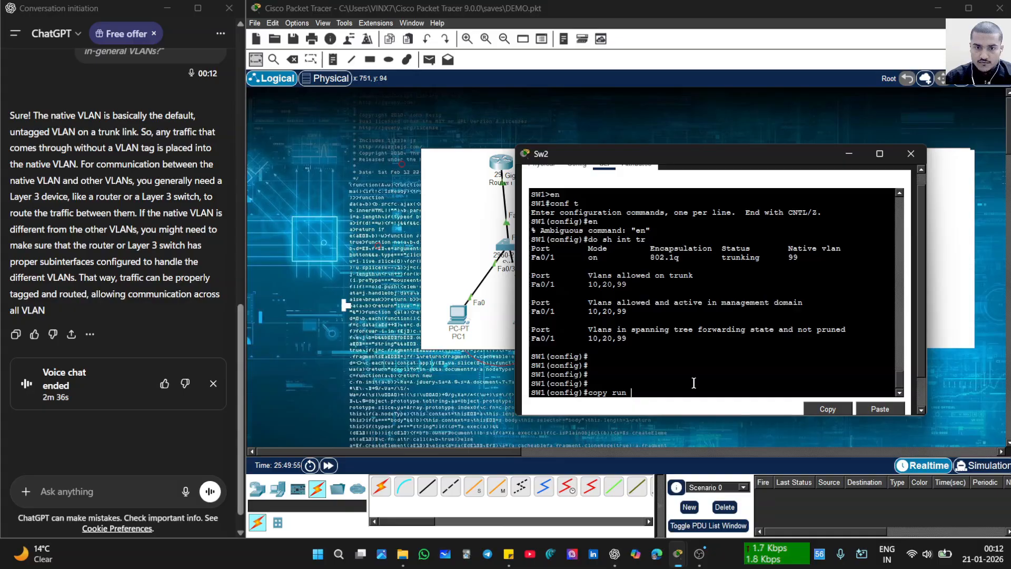
type(" stat")
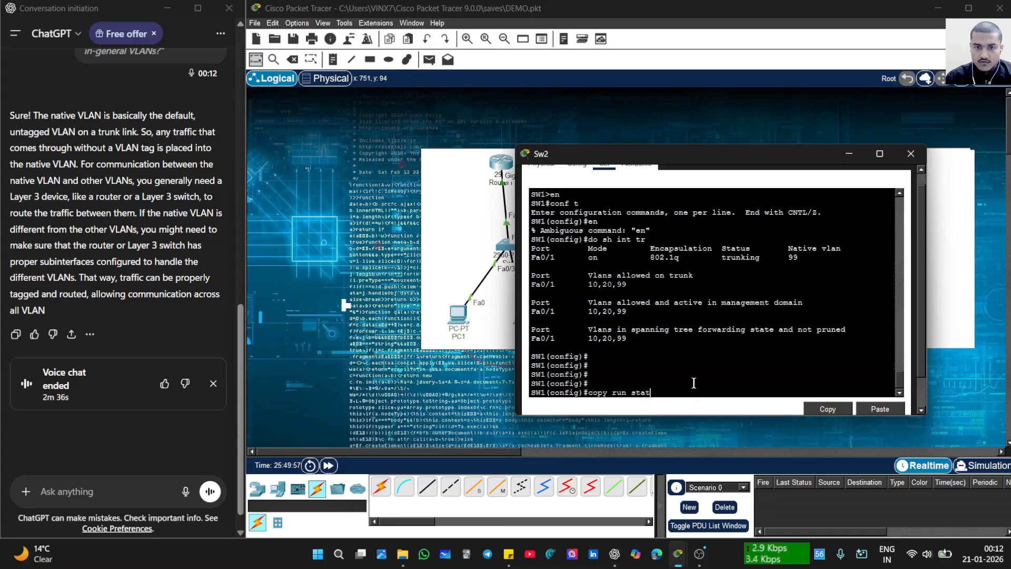
key("BackSpace")
type("rt")
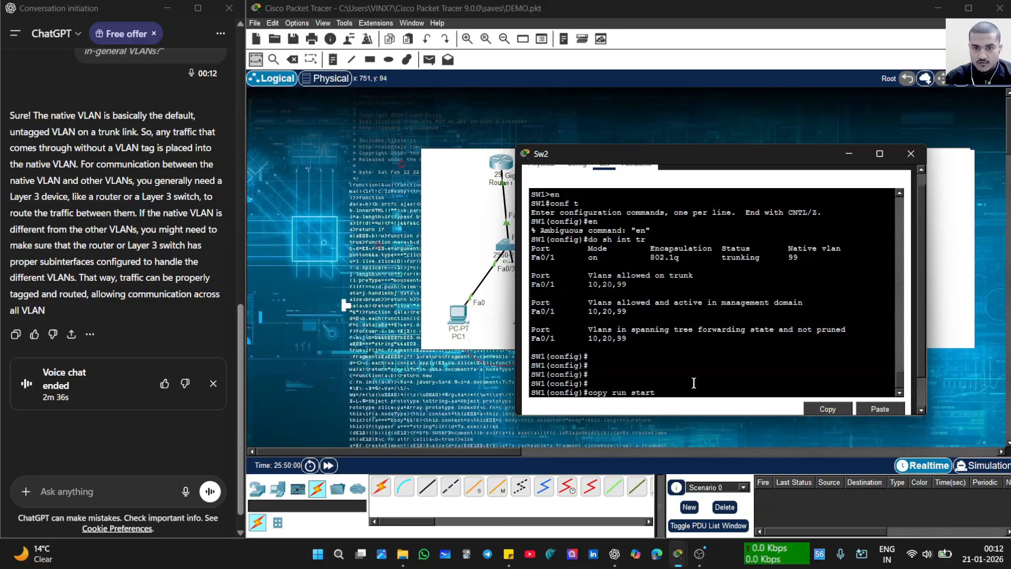
key("Return")
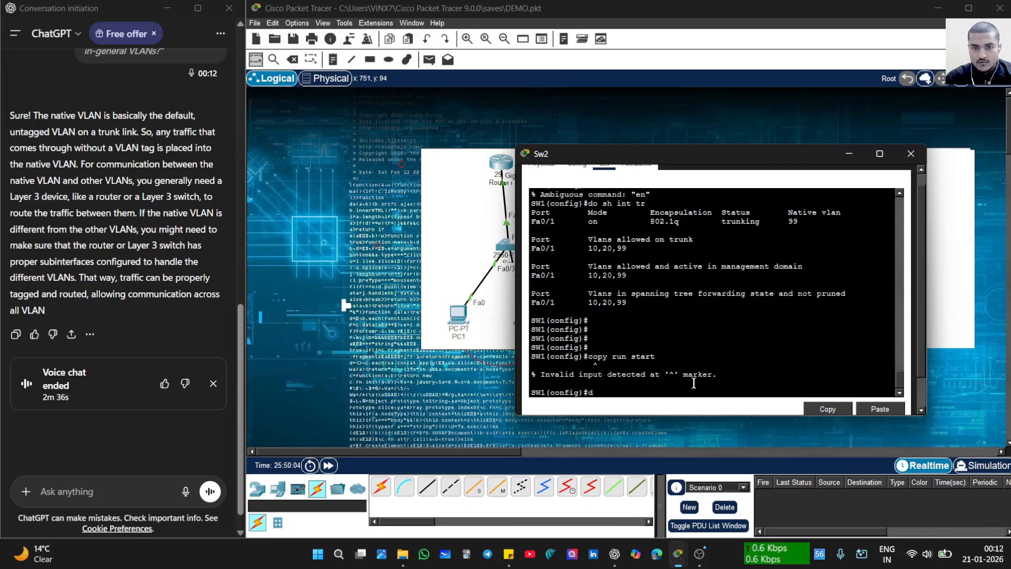
type("do co run ")
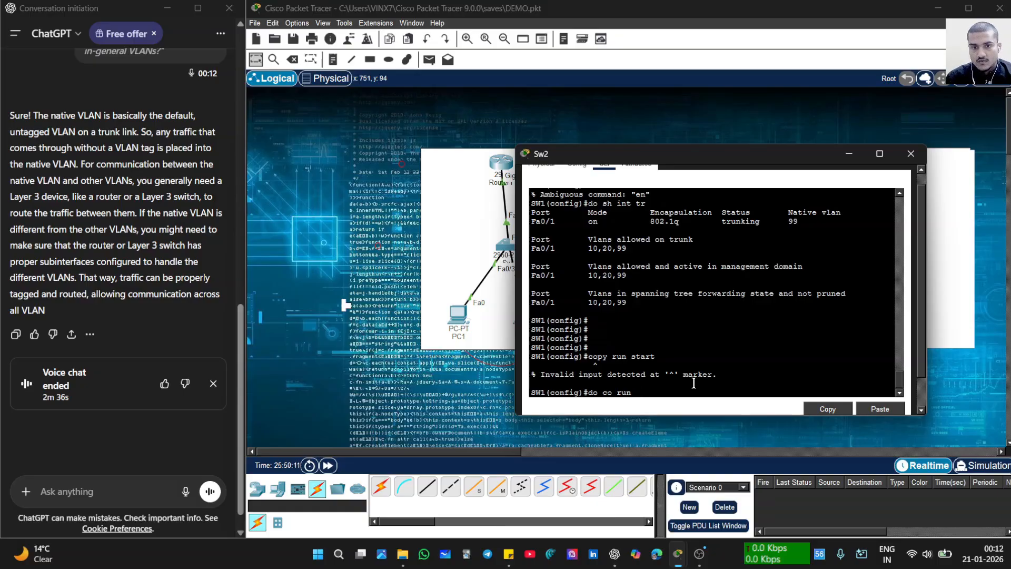
type(" stat")
key("Return")
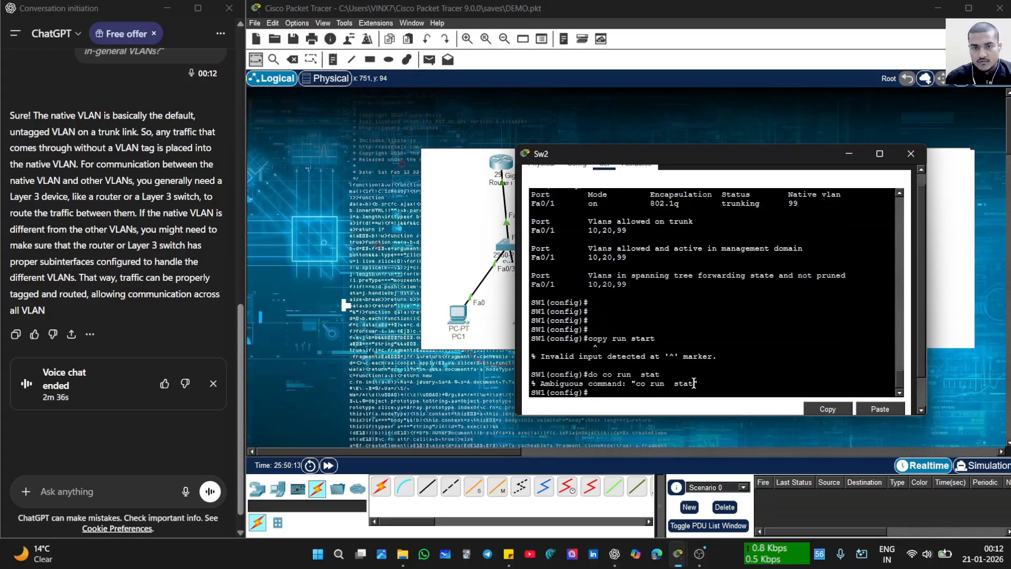
- Save Sw2's configuration with "do copy running-config startup-config", accepting the default destination filename
type("do cpuy")
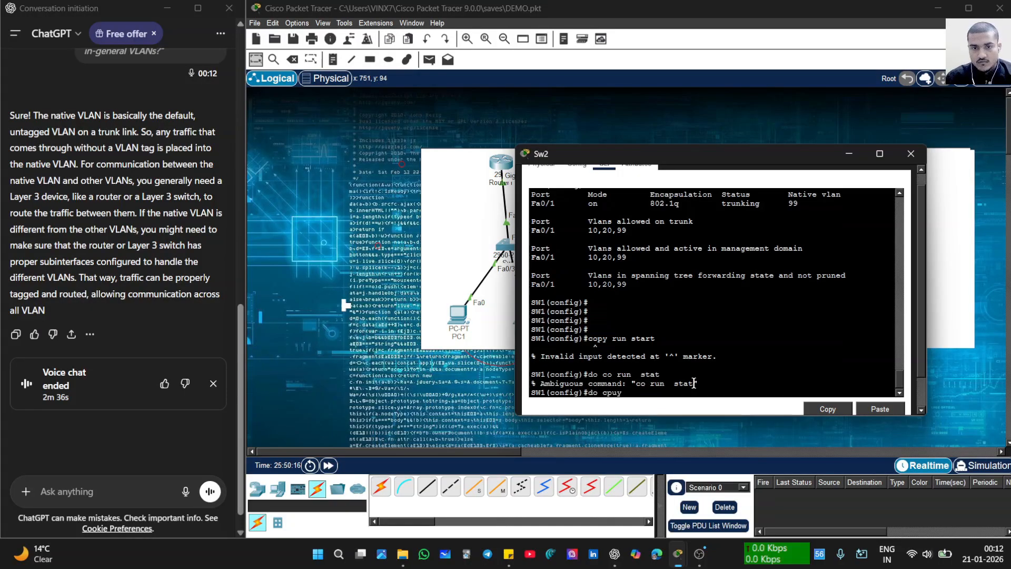
key("BackSpace")
key("BackSpace")
key("BackSpace")
type("o")
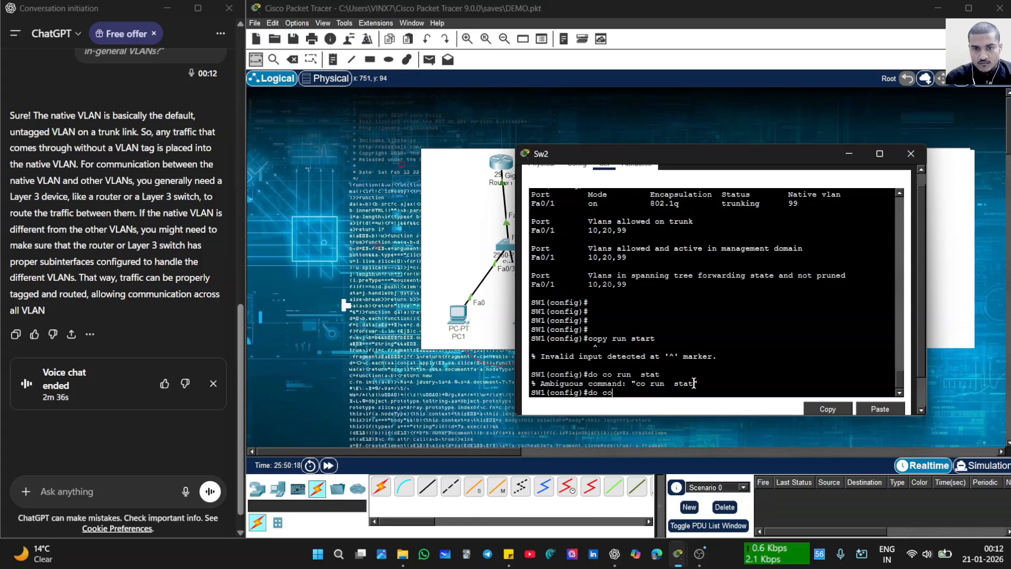
type("py running ")
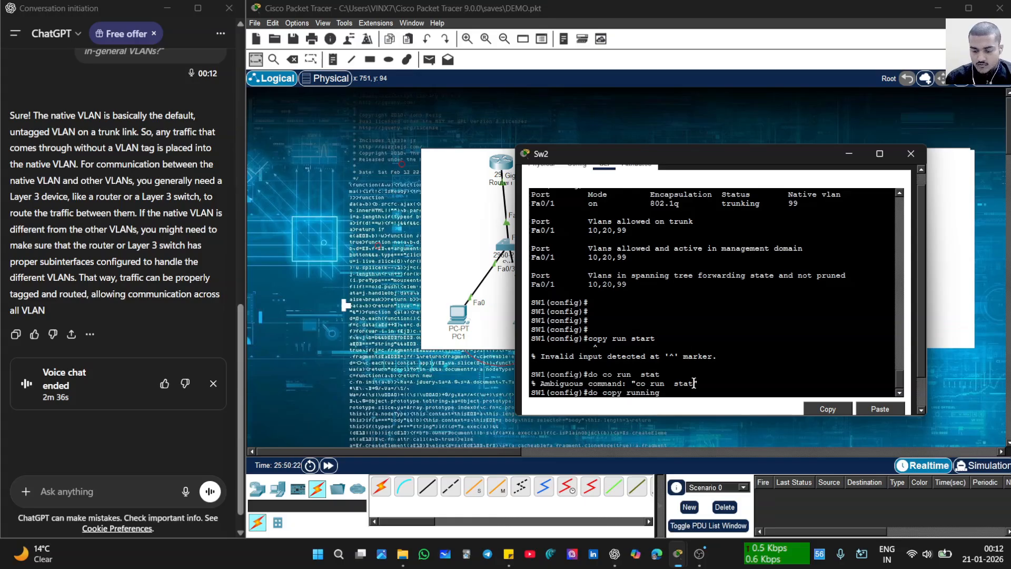
type("-con")
type("fig")
type(" st")
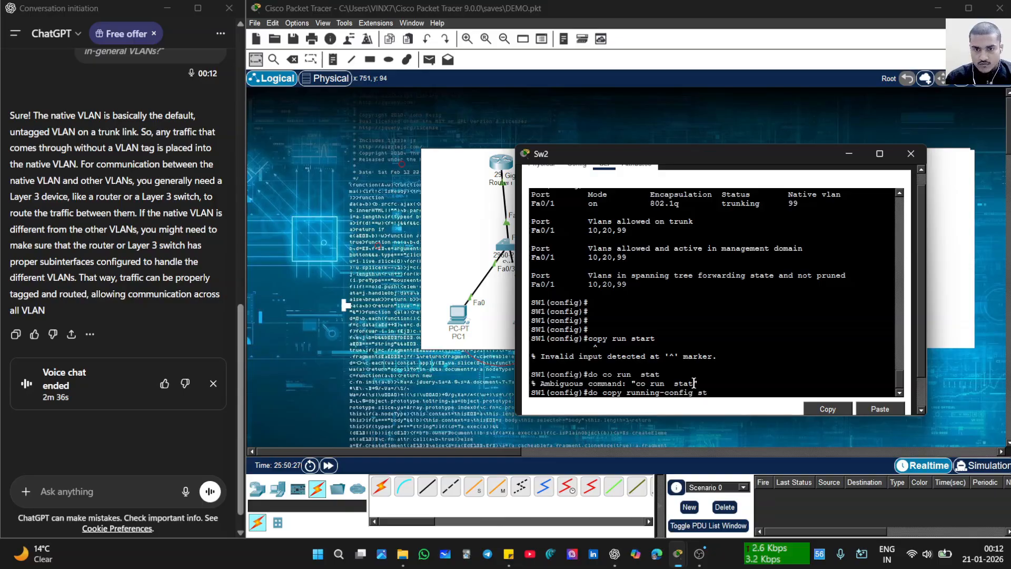
type("artup-")
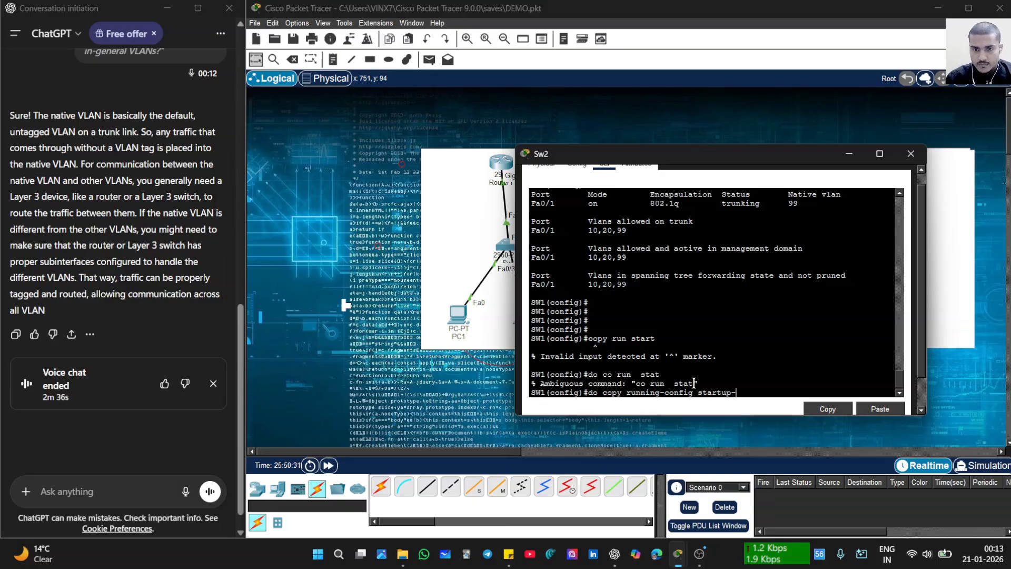
type("config")
key("Return")
key("Return")
key("Return")
key("Return")
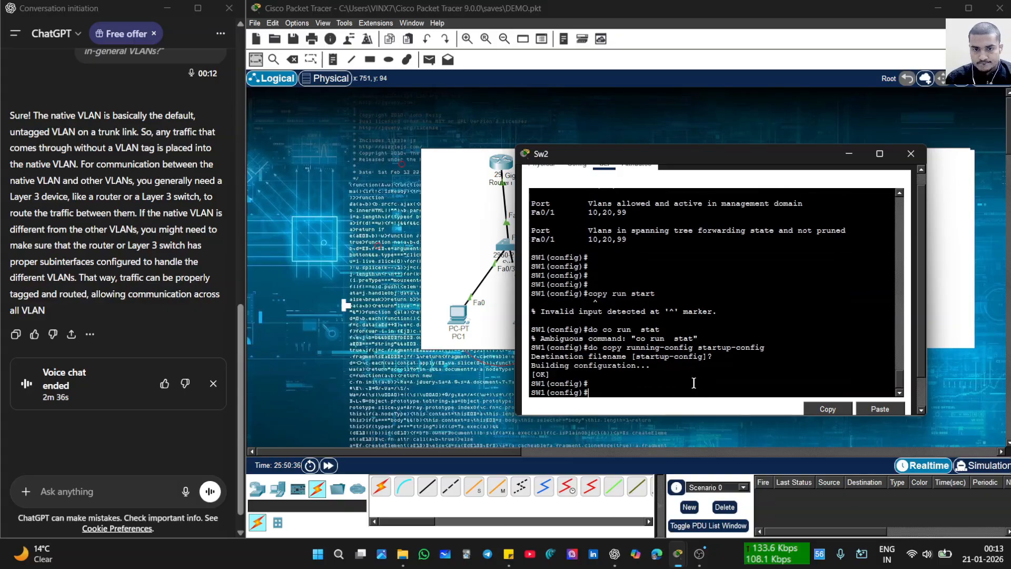
- Open Sw1's command line in a maximized window and enter privileged mode, followed by global configuration mode
left_click(487, 262)
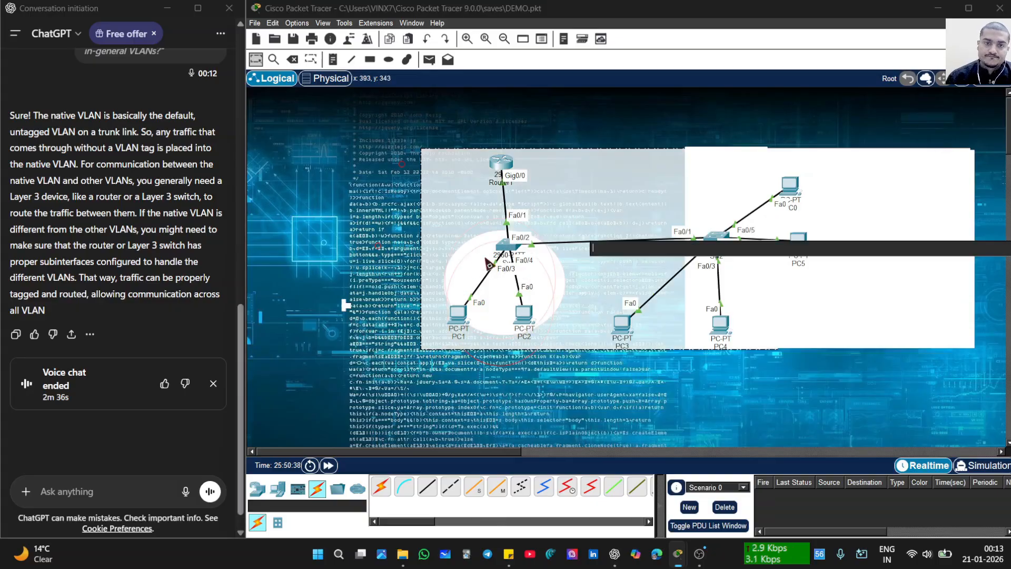
left_click(511, 250)
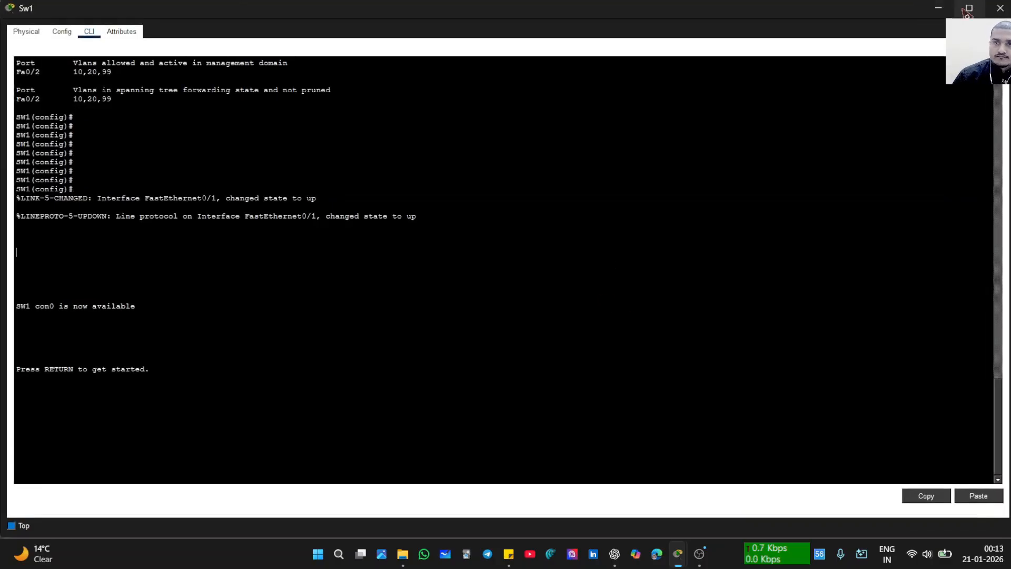
left_click(728, 225)
key("Return")
key("Return")
key("Return")
key("Return")
key("Return")
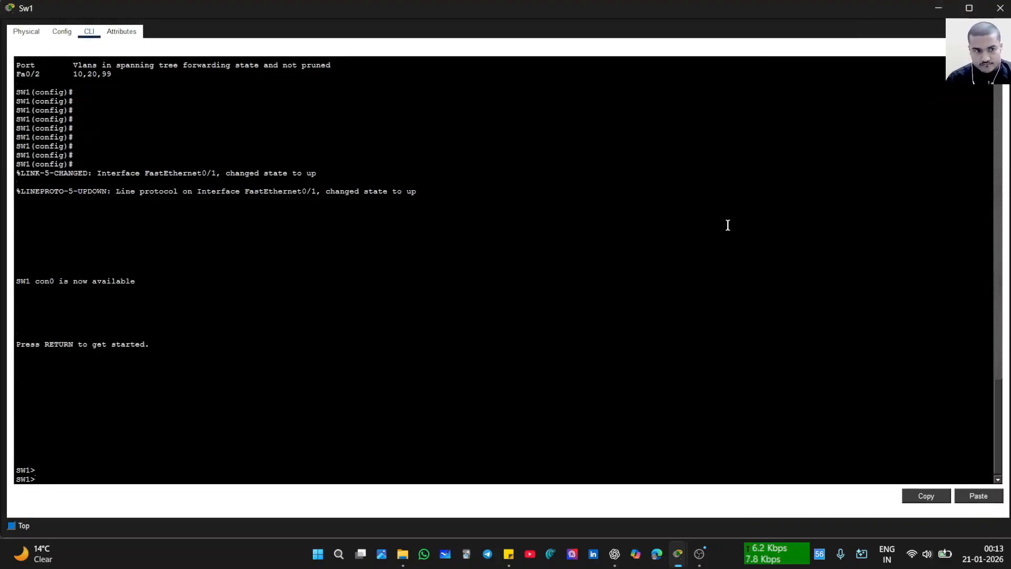
type("en")
key("Return")
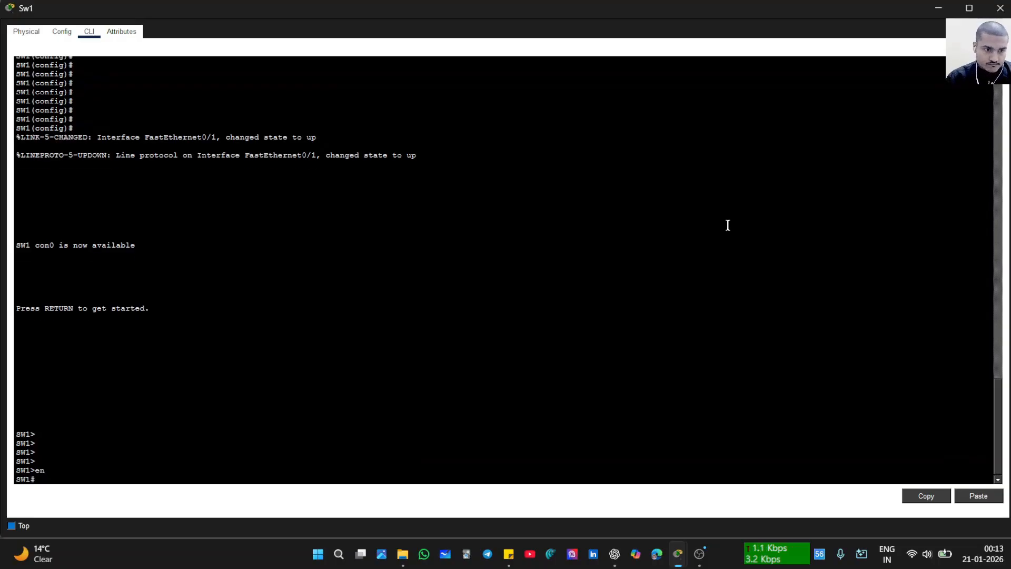
type("conf")
key("Return")
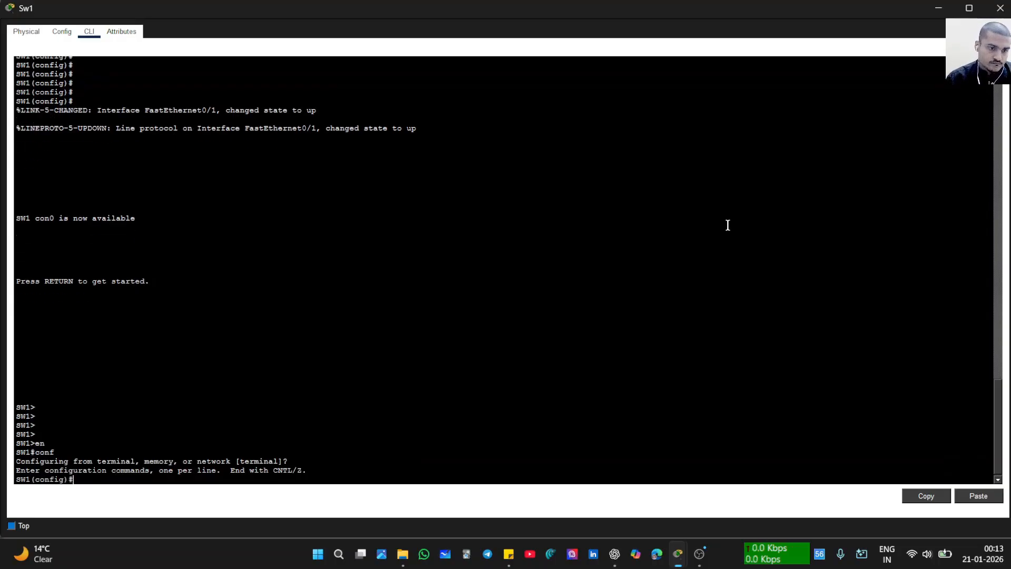
type("t")
key("Return")
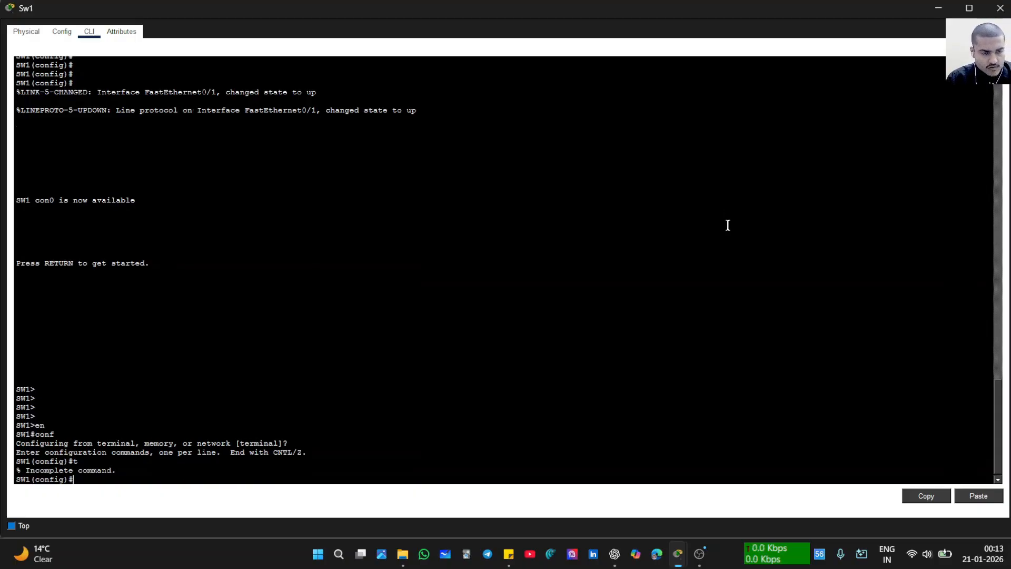
- Save Sw1's configuration with "do copy running-config startup-con", accept the default destination filename, and close Sw1's window
type("doo")
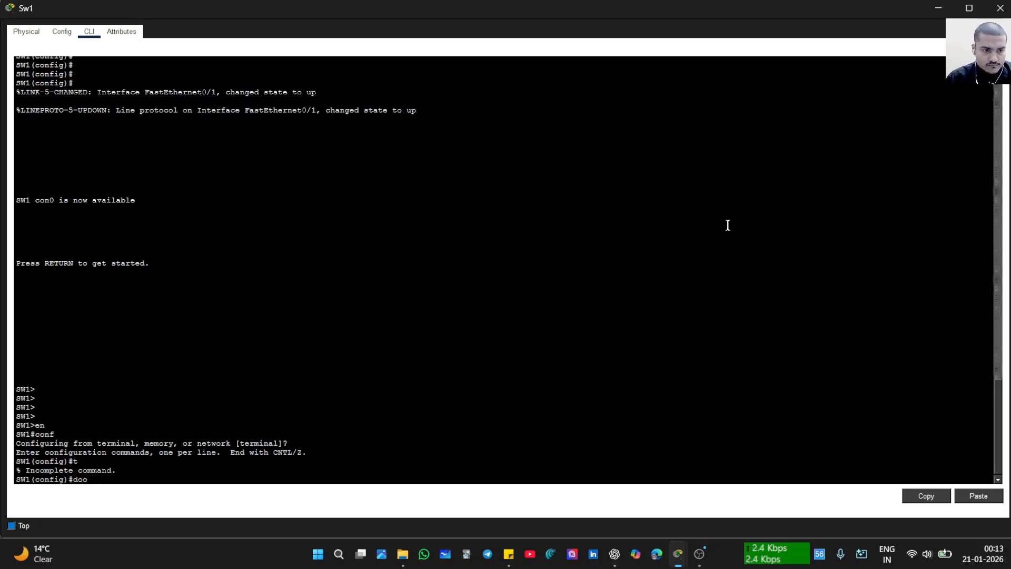
key("BackSpace")
type("copy running")
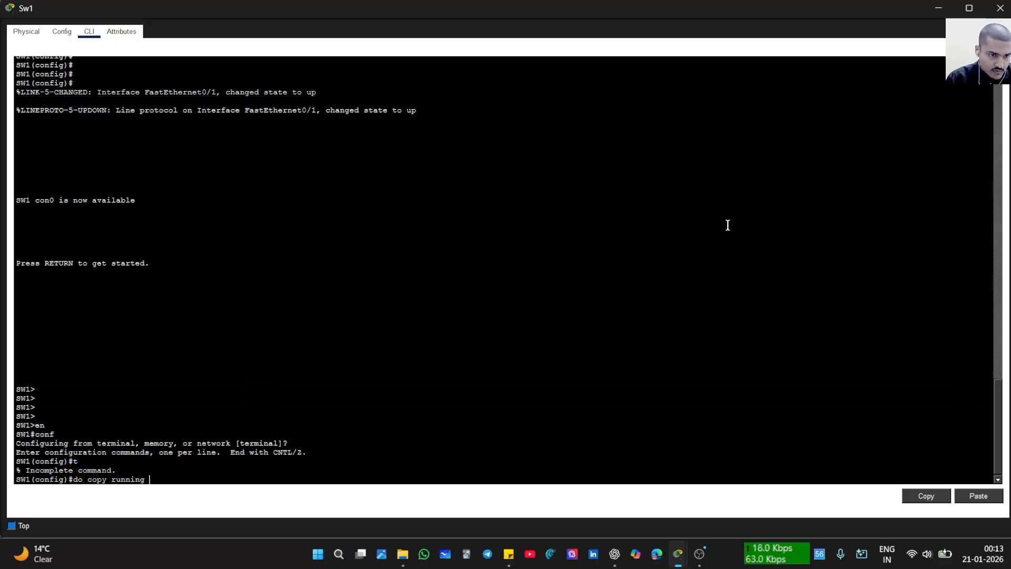
type("-config")
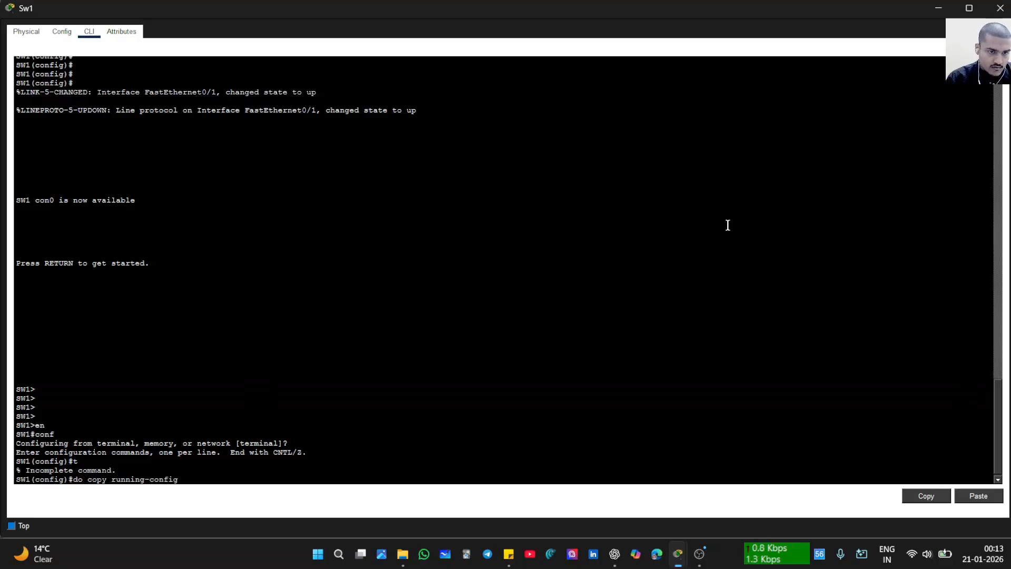
key("Return")
key("Return")
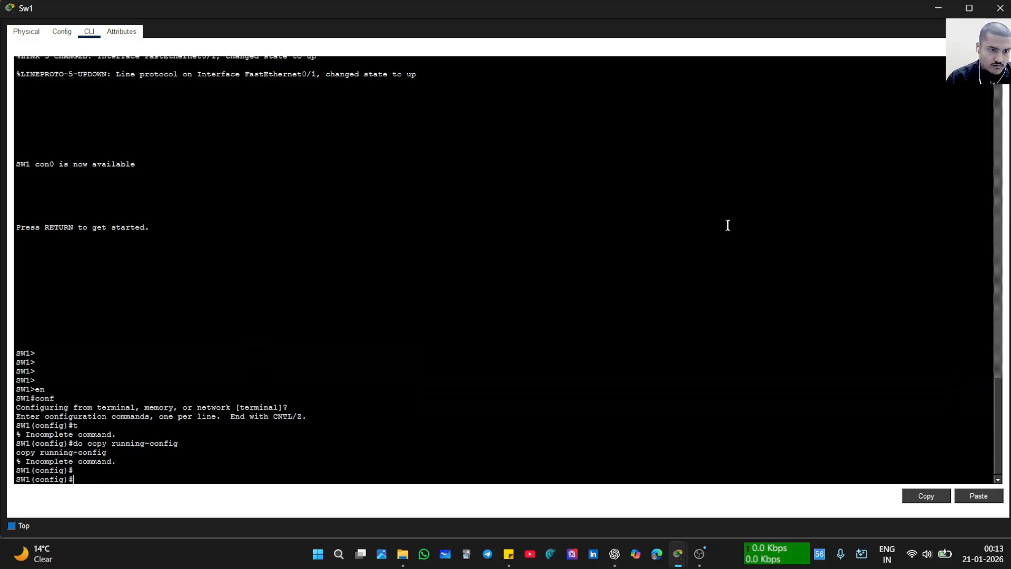
key("Up")
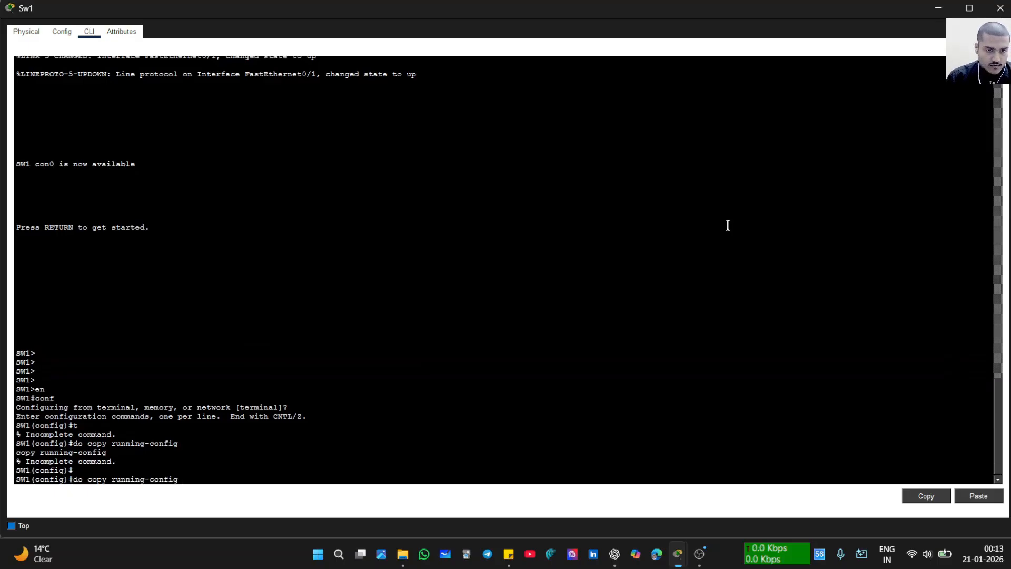
type("startup-con")
key("Return")
key("Return")
key("Return")
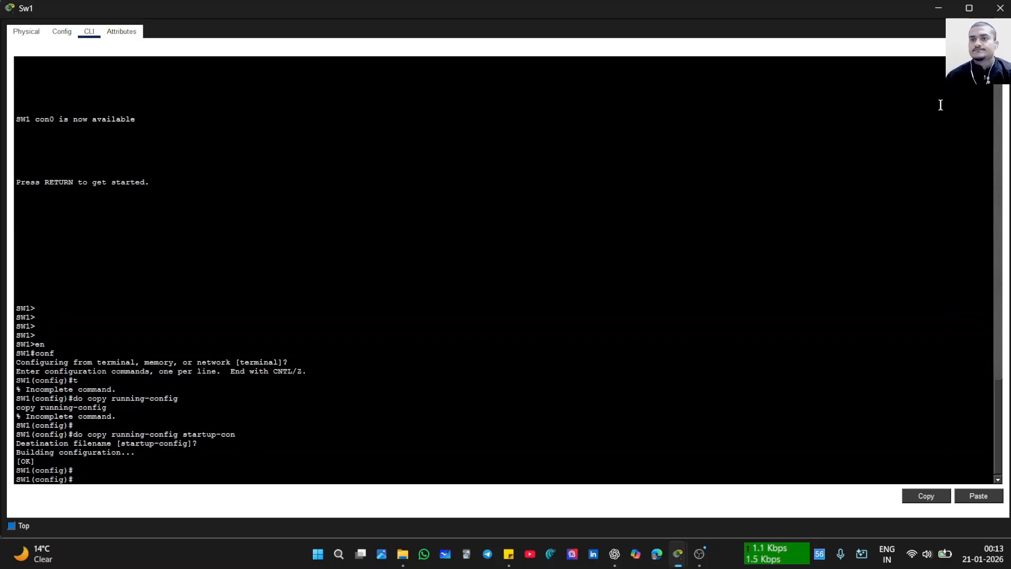
left_click(1000, 8)
- Open Router1's command line and enter privileged mode, followed by global configuration mode from the terminal
left_click(495, 169)
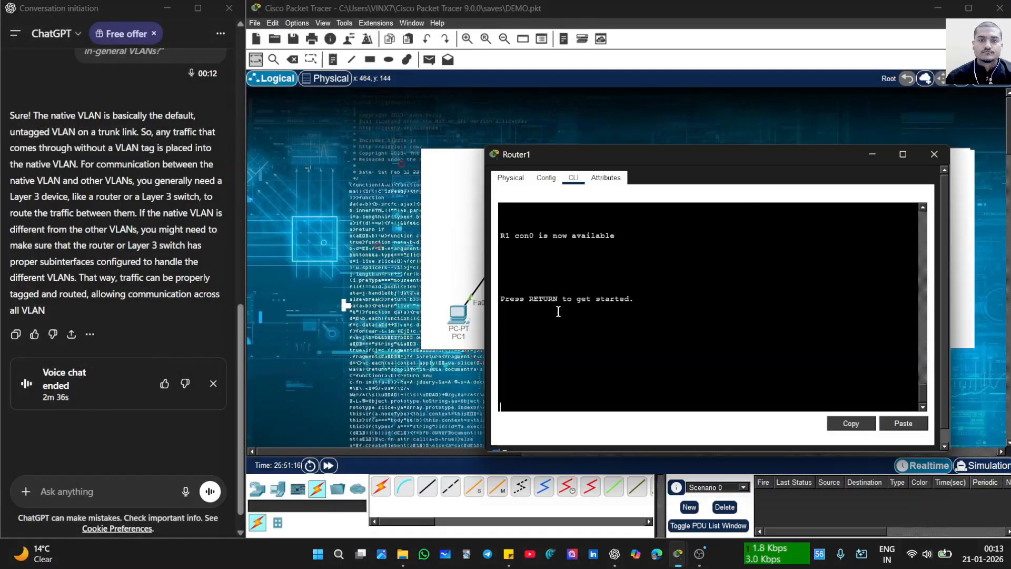
key("Return")
key("Return")
key("Return")
key("Return")
key("Return")
key("Return")
key("Return")
type("en")
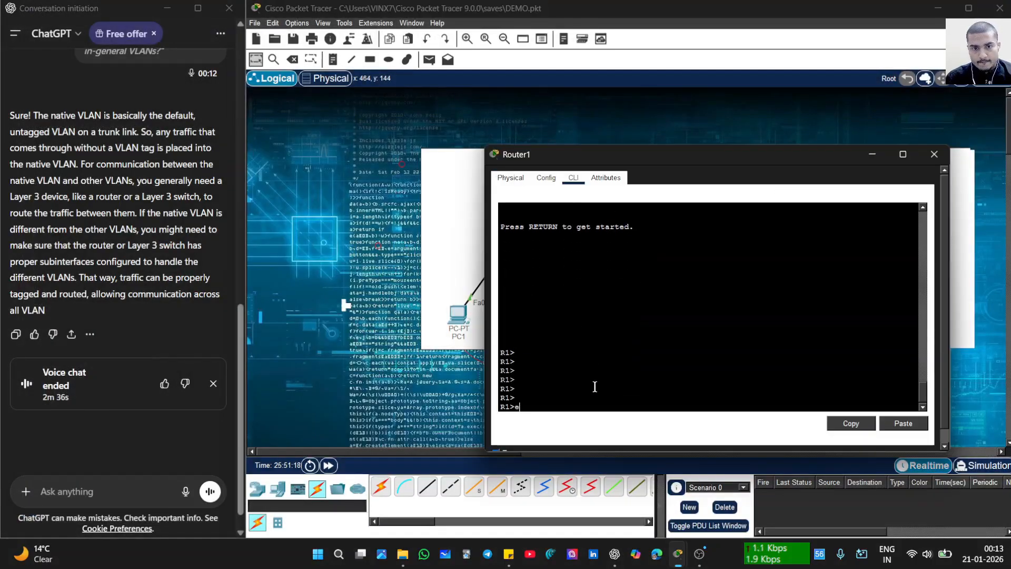
key("Return")
type("conf")
key("Return")
type("t")
key("Return")
key("Return")
key("Return")
key("Return")
key("Return")
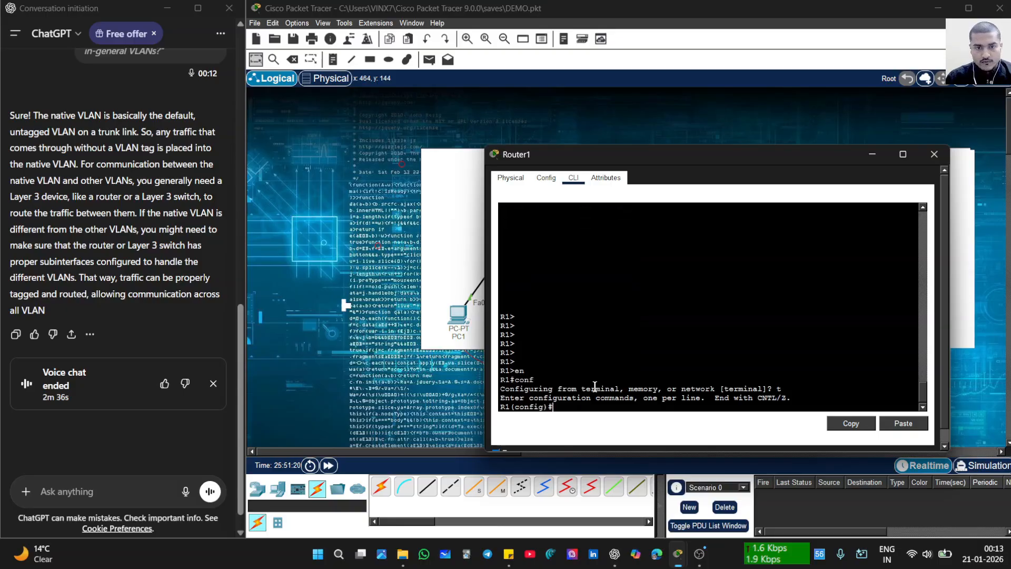
- Try to save Router1's running configuration to startup with the command "do copy runing-config startup-config"
type("cop")
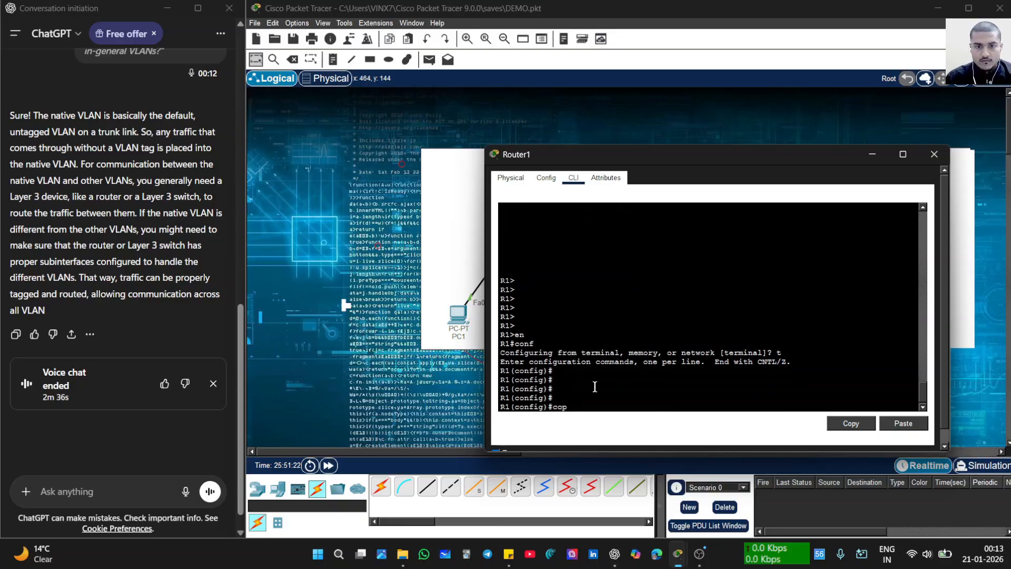
type("y")
key("BackSpace")
key("BackSpace")
key("BackSpace")
key("BackSpace")
key("BackSpace")
type("do cpouy")
key("BackSpace")
key("BackSpace")
key("BackSpace")
key("BackSpace")
type("opy run")
type("ng conf")
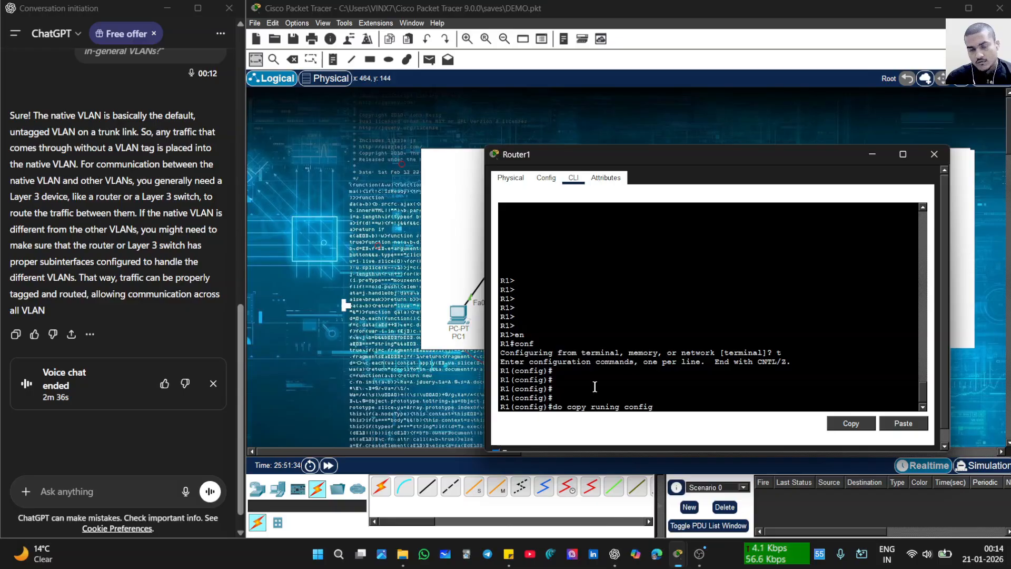
type("ig")
key("BackSpace")
key("BackSpace")
key("BackSpace")
key("BackSpace")
key("BackSpace")
key("BackSpace")
key("BackSpace")
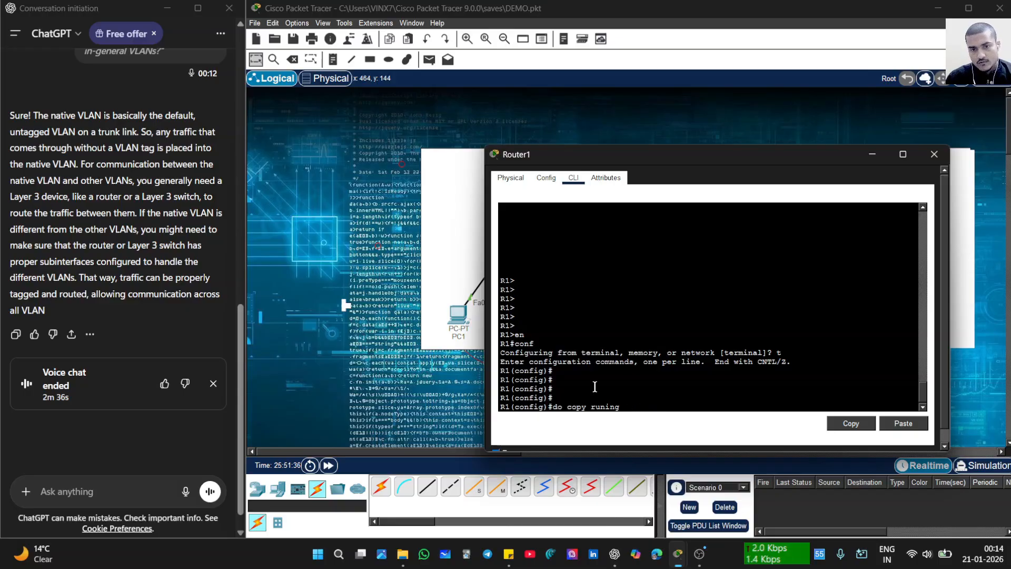
type("-onf")
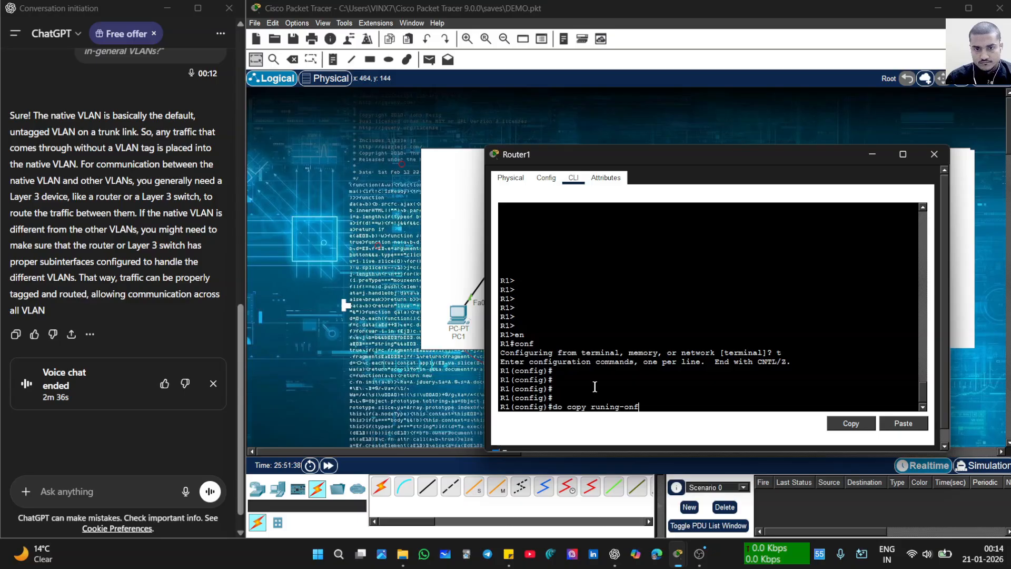
key("BackSpace")
key("BackSpace")
key("BackSpace")
type("con")
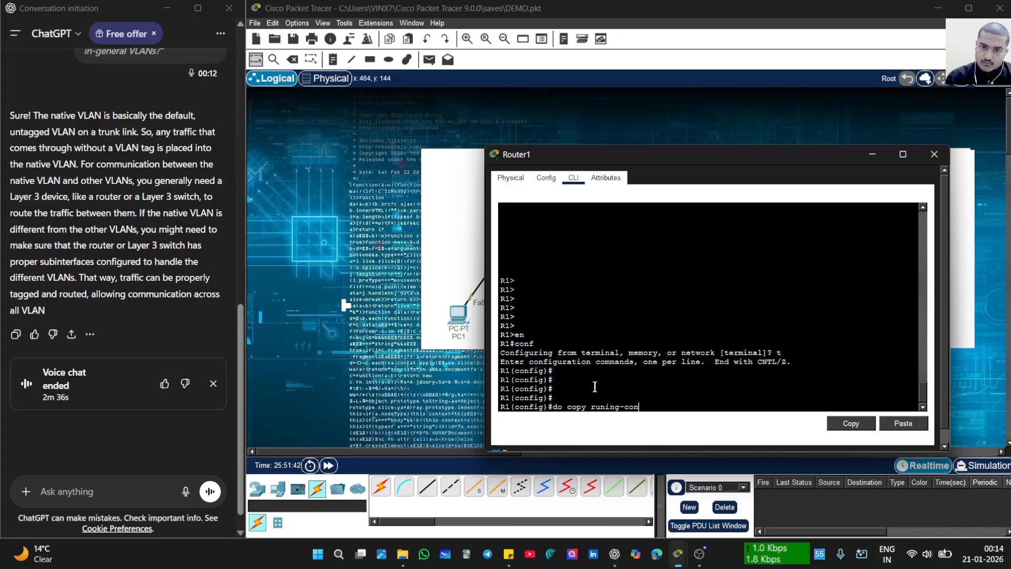
type("fig")
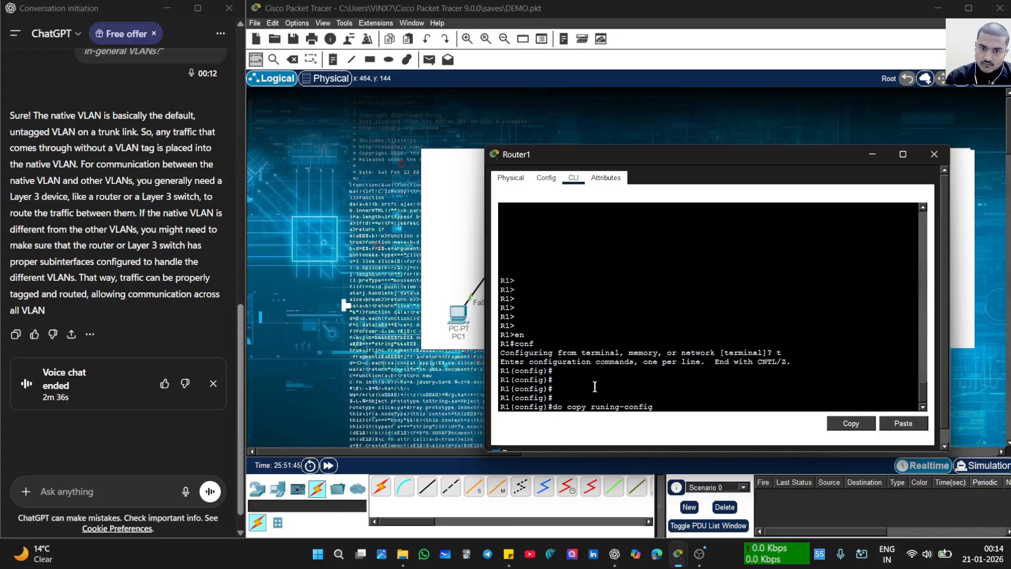
type(" start")
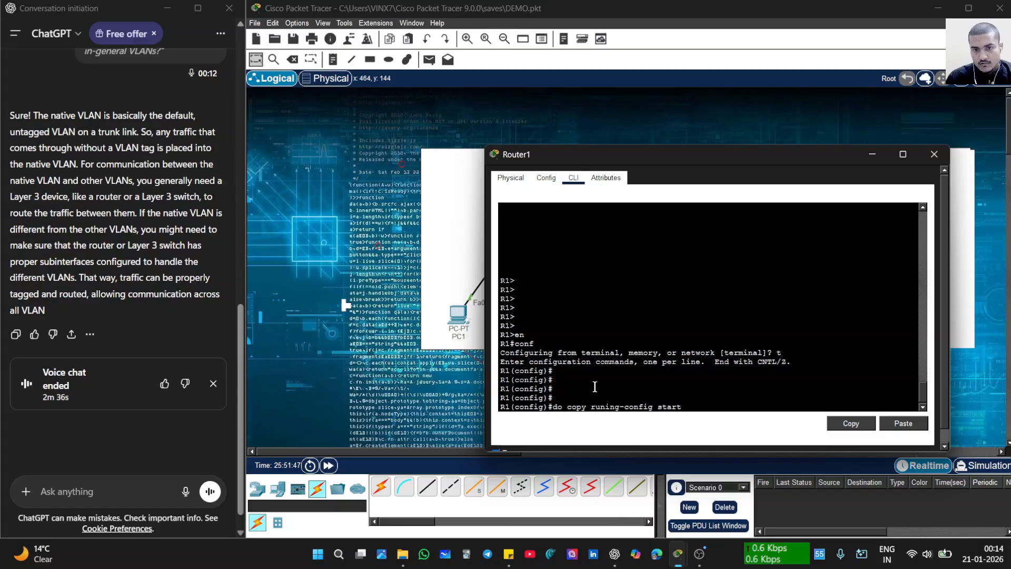
type("up-confgig")
key("BackSpace")
key("BackSpace")
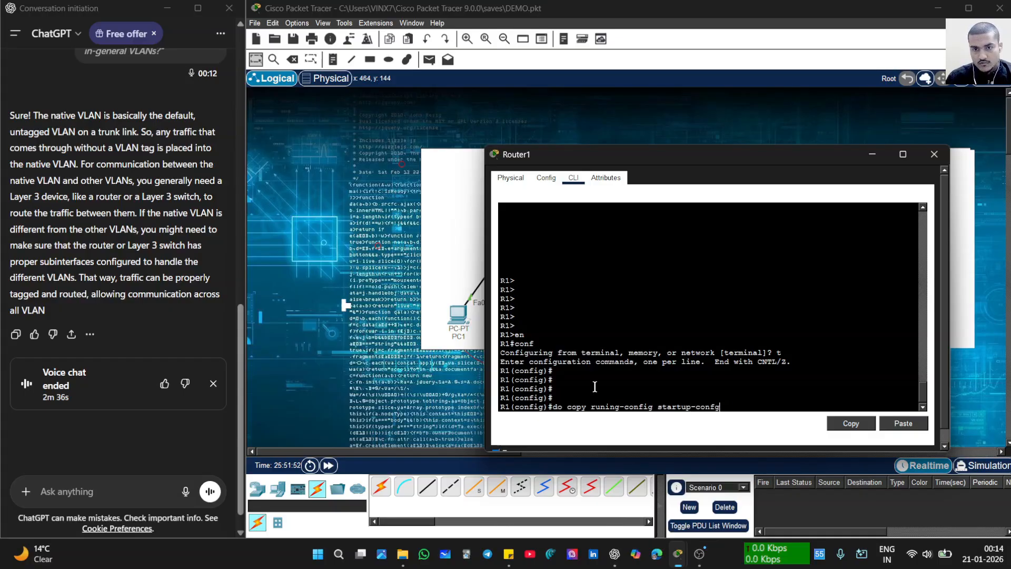
type("ig")
key("Return")
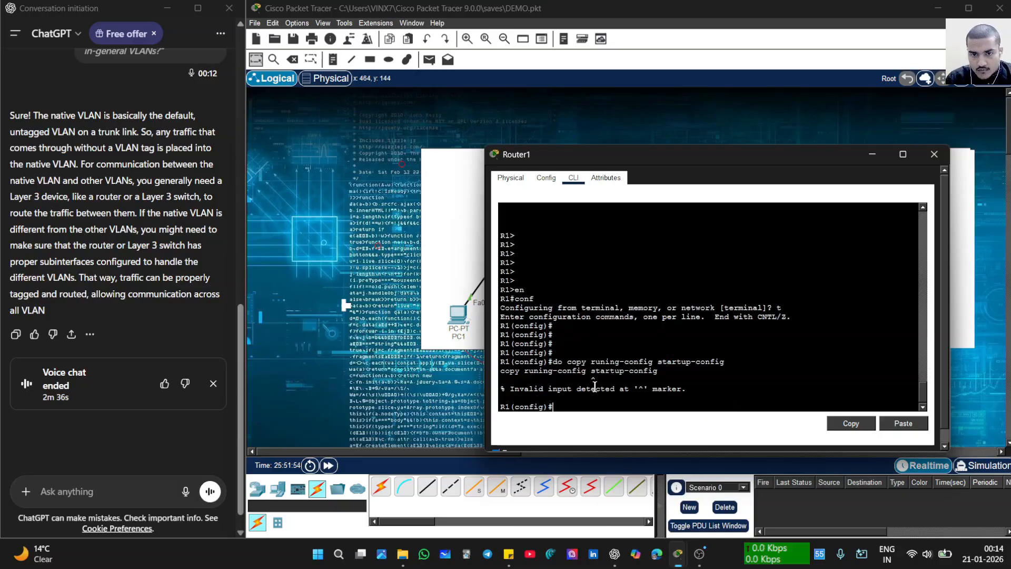
- Save Router1's configuration with "do copy running-config startup-config", accept the default destination filename, and close Router1's window
type("do")
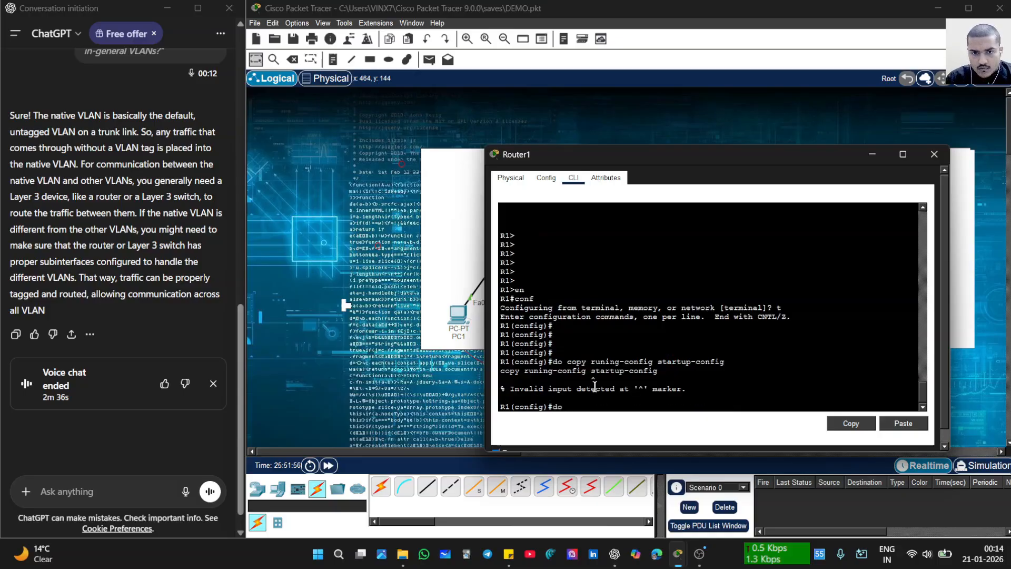
type(" cp")
key("BackSpace")
type("o")
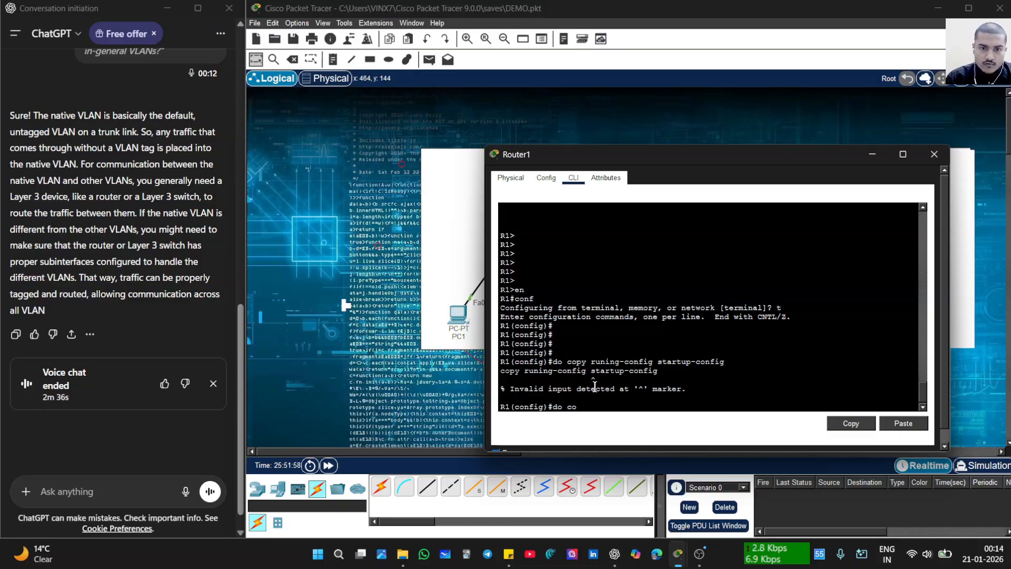
type("py runnig")
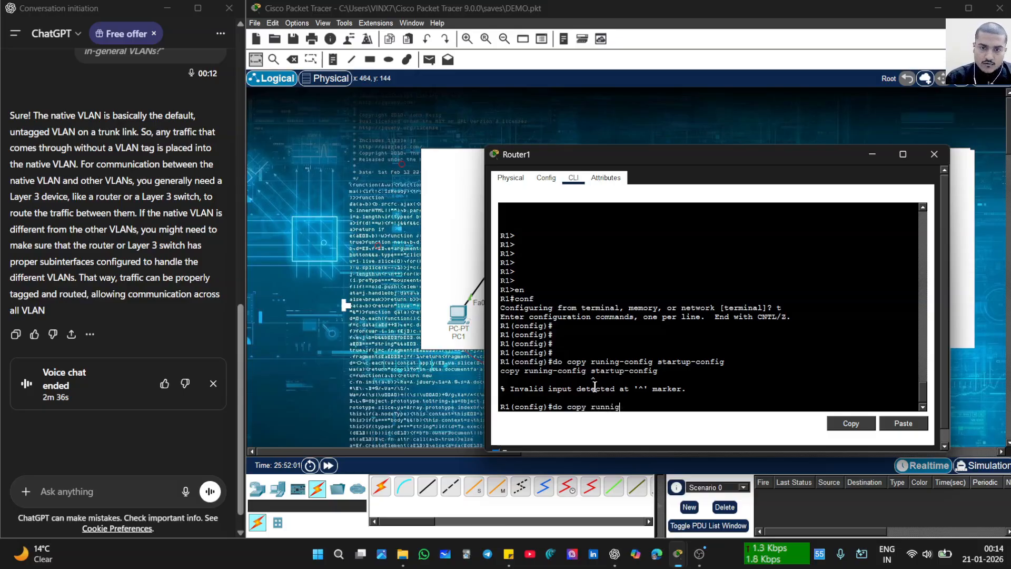
key("BackSpace")
type("n")
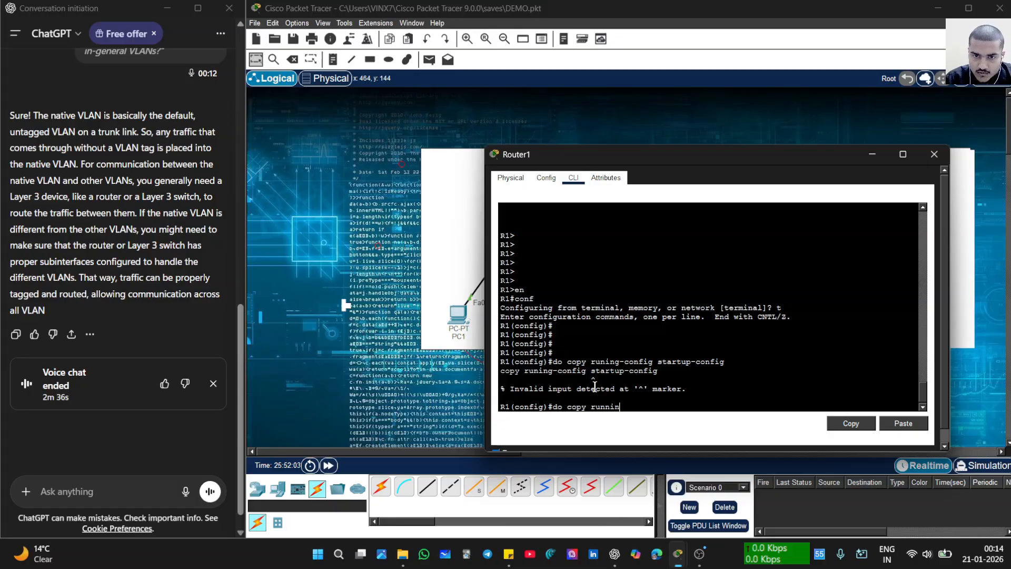
type("g-confi")
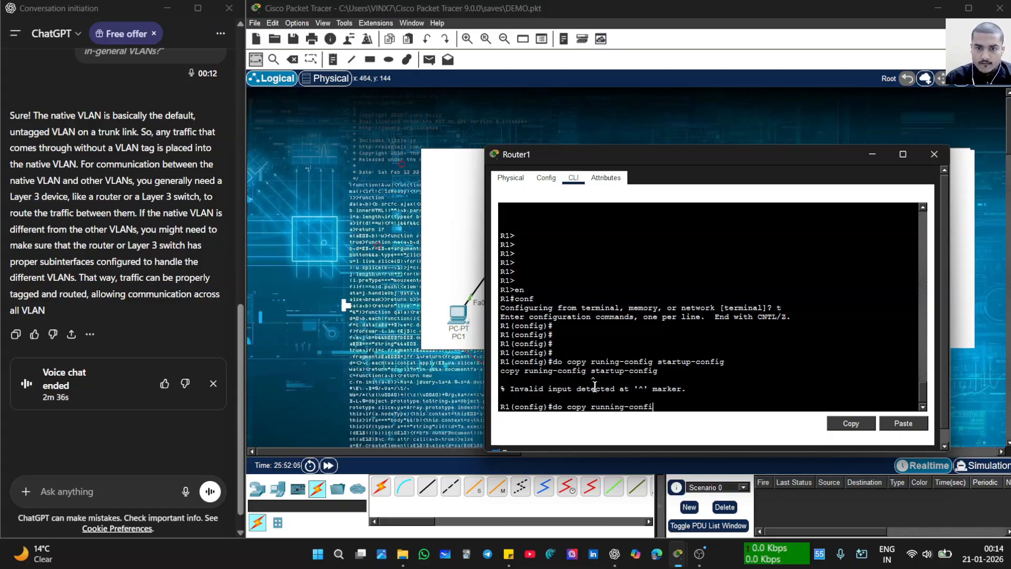
type("g")
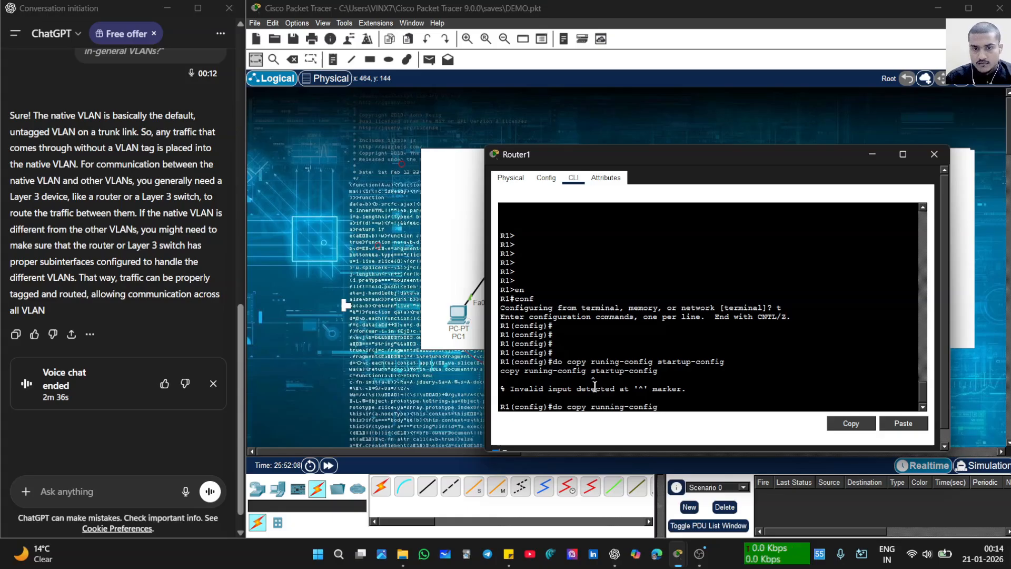
type(" star")
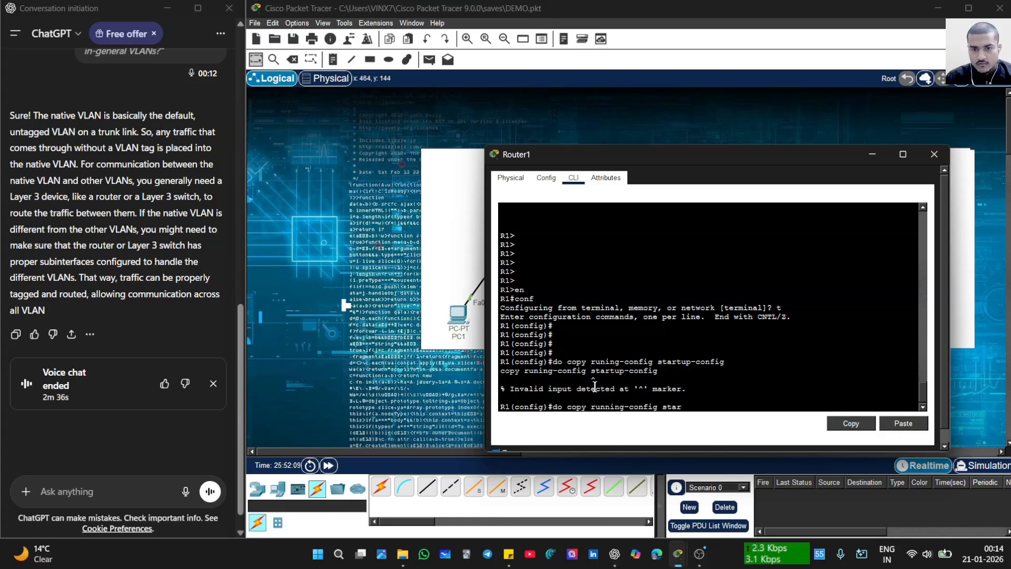
type("tup-config")
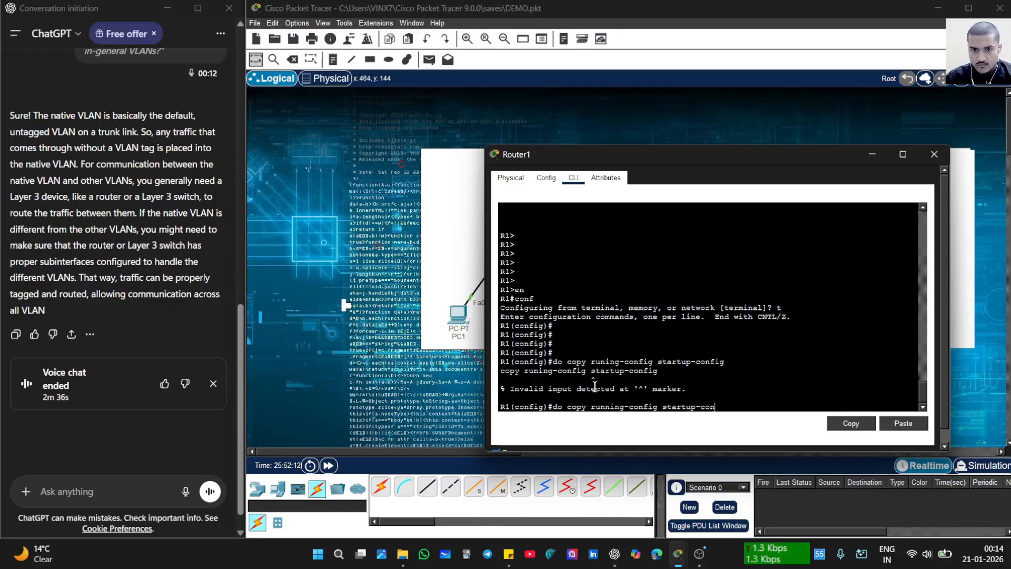
key("Return")
key("Return")
key("Return")
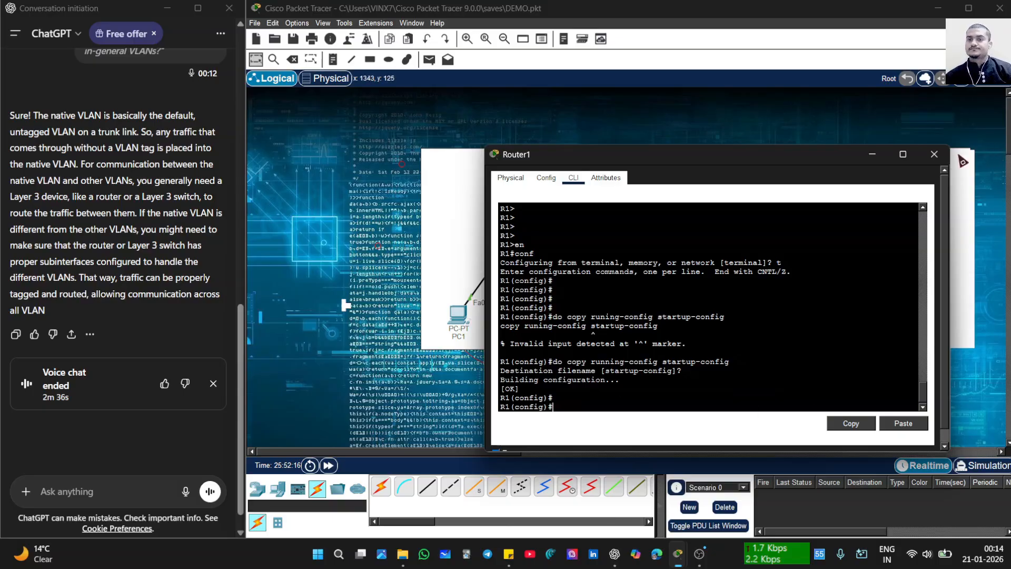
left_click(934, 154)
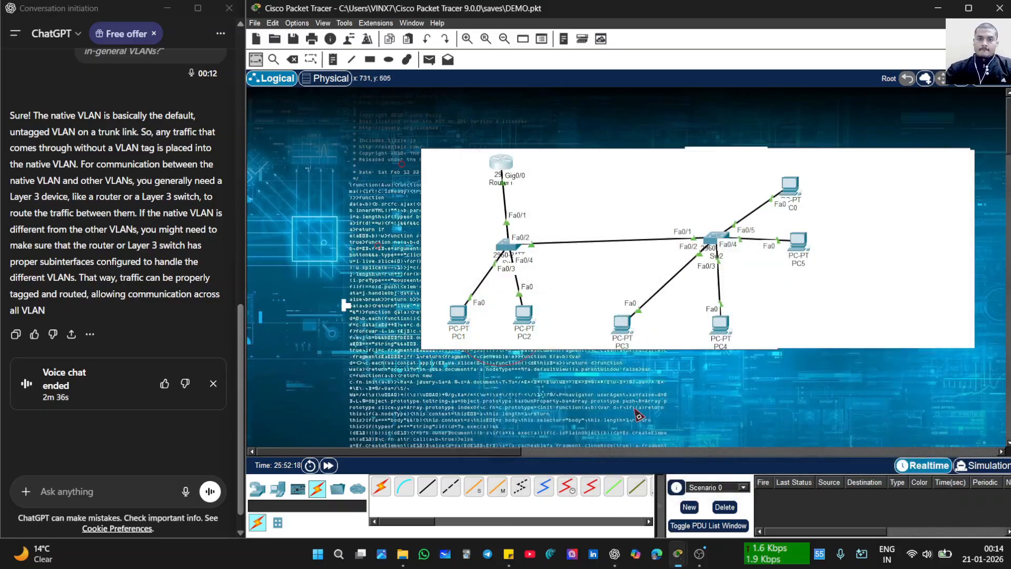
- Exit Cisco Packet Tracer, saving the changes to DEMO.pkt, and close the ChatGPT conversation window
left_click(1000, 8)
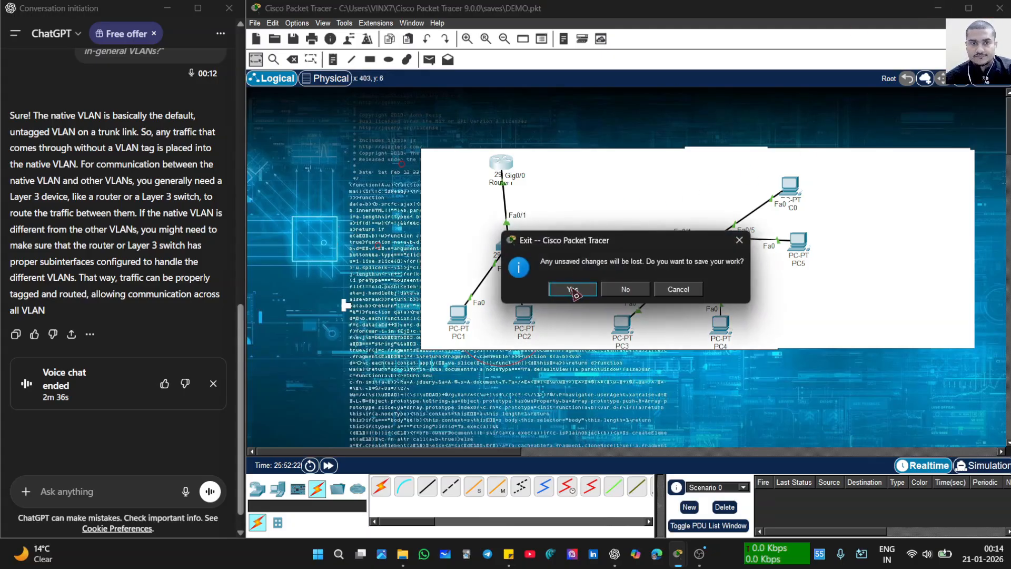
left_click(573, 289)
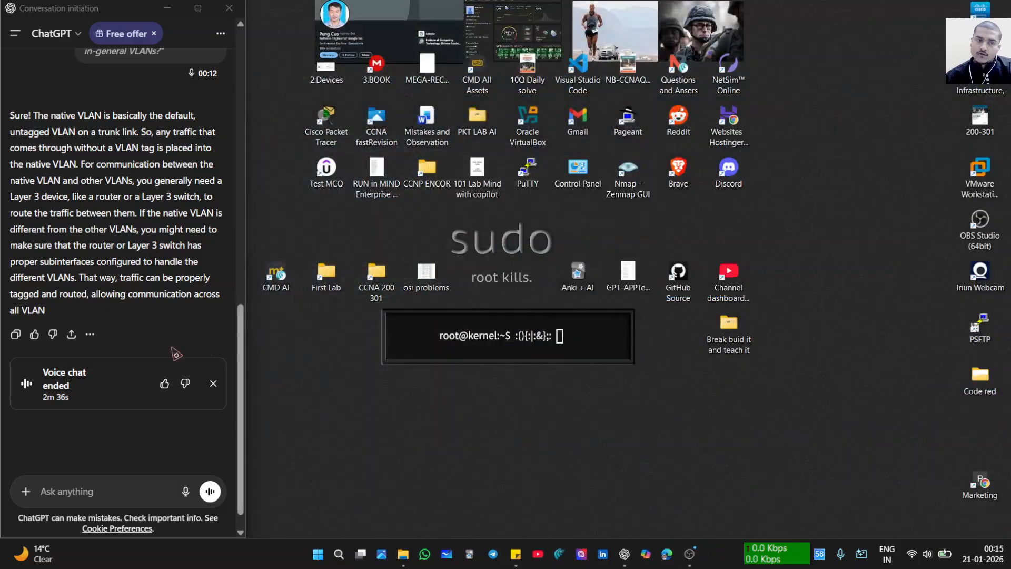
left_click(229, 8)
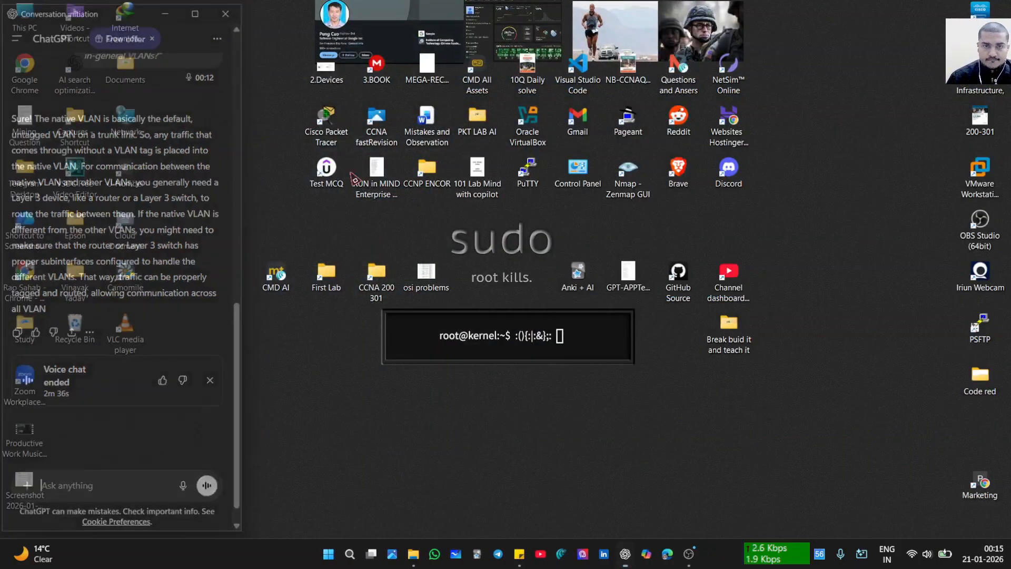